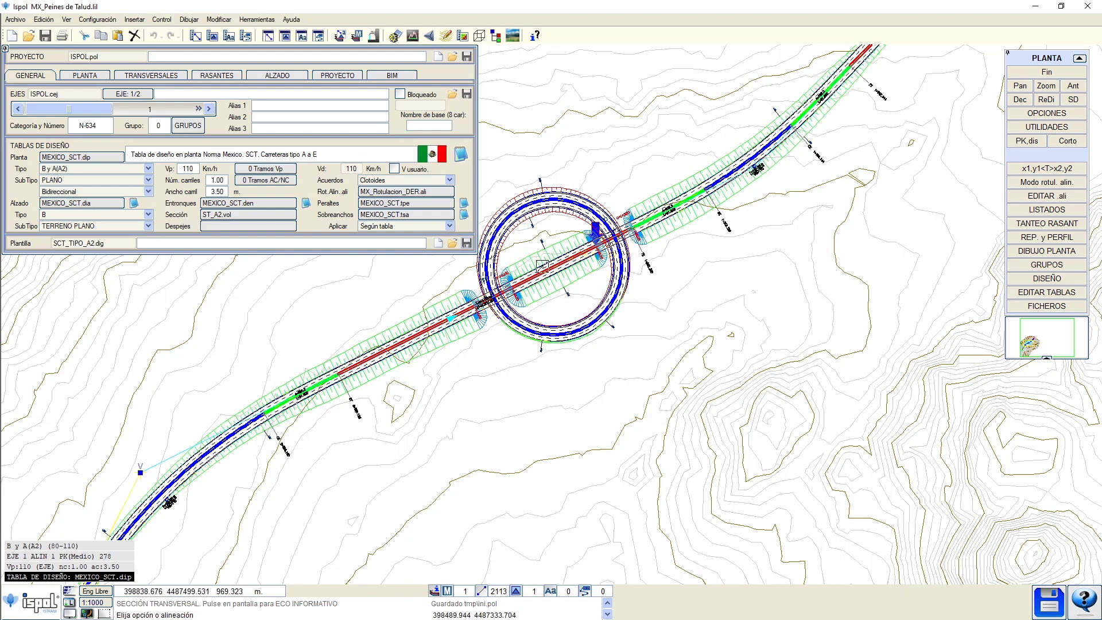
# Add a new plan axis titled GASA 10 and set its origin station (PKorg) to 10000.
pyautogui.moveTo(448, 309); pyautogui.dragTo(455, 327, button='middle')
pyautogui.scroll(3, 524, 251)
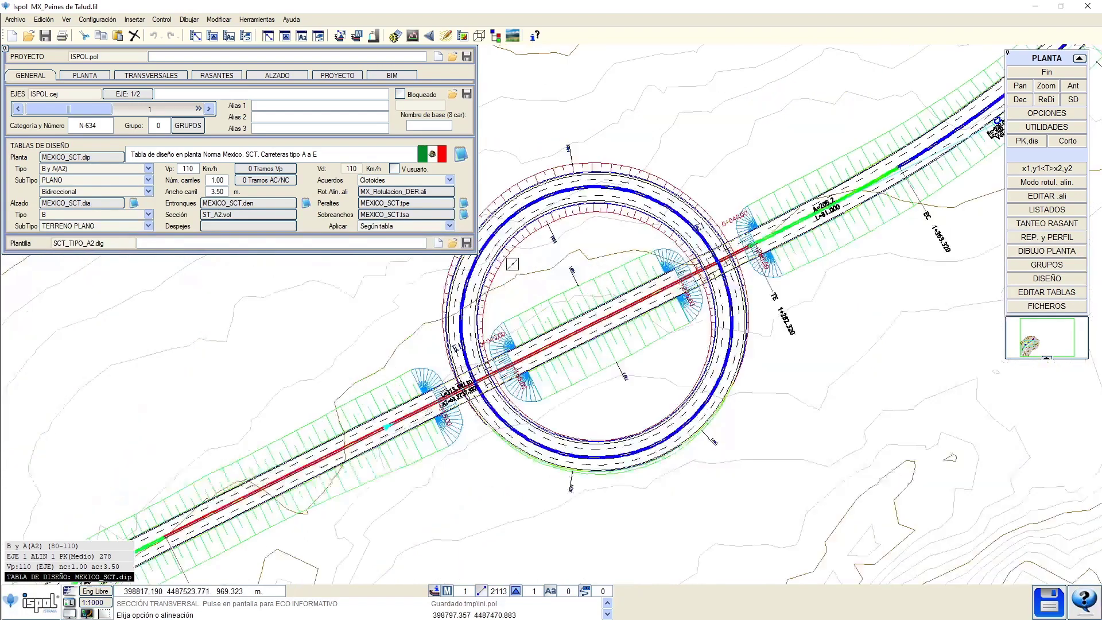
pyautogui.moveTo(520, 291); pyautogui.dragTo(681, 192, button='middle')
pyautogui.moveTo(476, 364); pyautogui.dragTo(647, 248, button='middle')
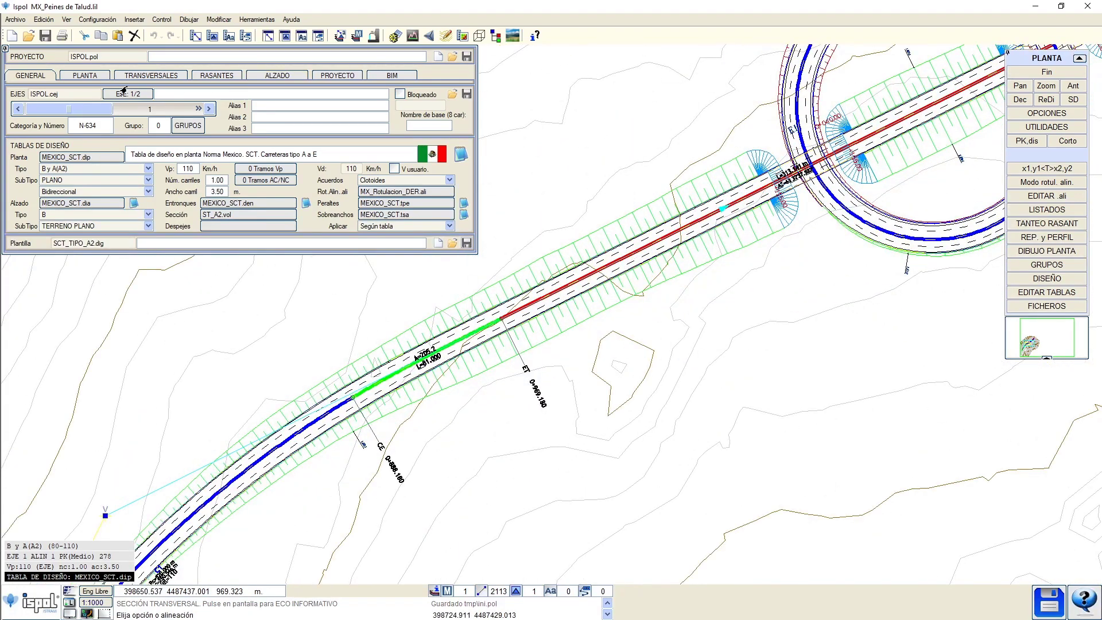
pyautogui.click(76, 76)
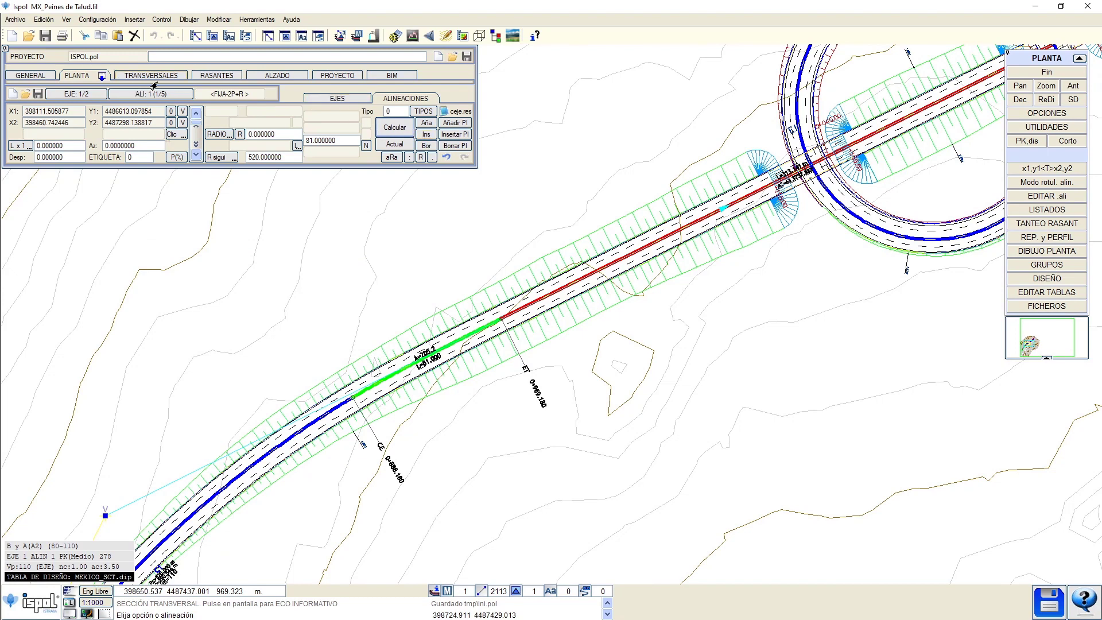
pyautogui.click(335, 100)
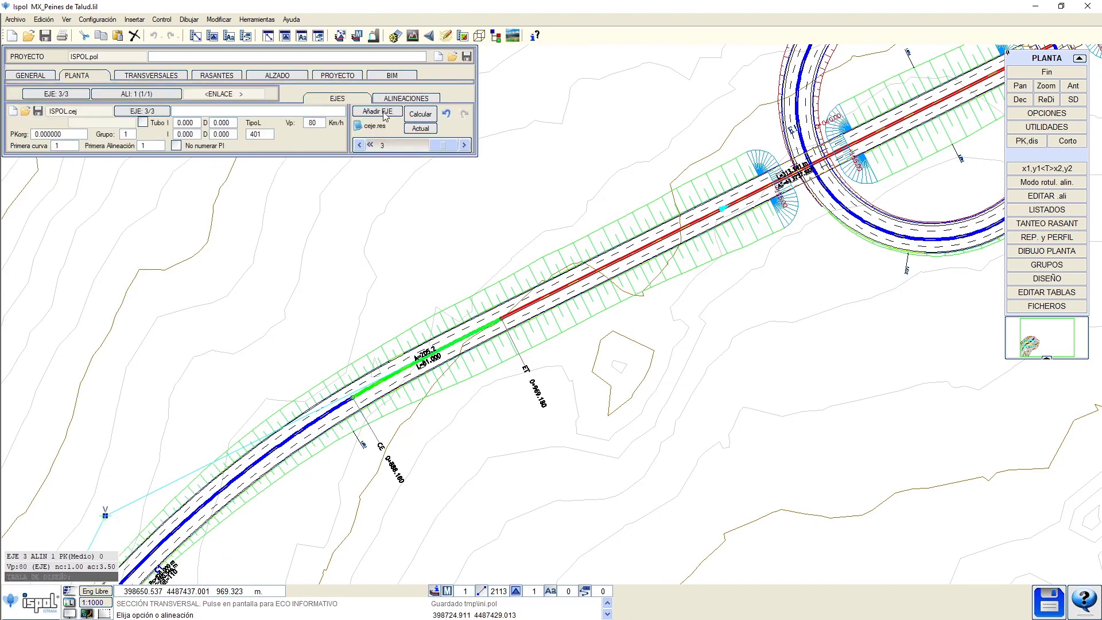
pyautogui.click(384, 112)
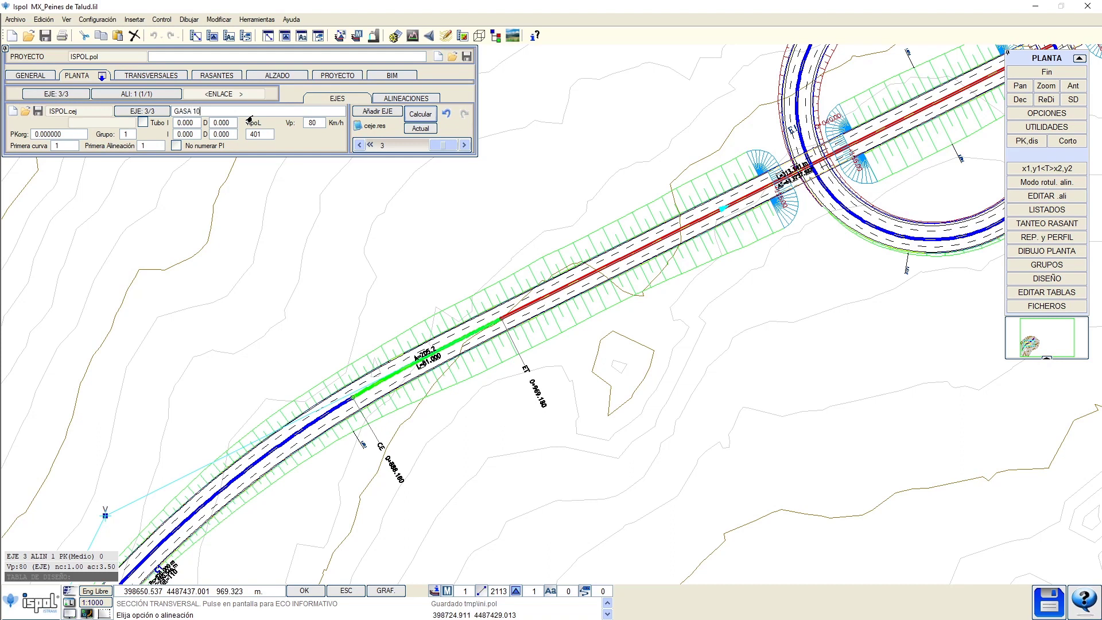
pyautogui.doubleClick(60, 134)
pyautogui.write('1')
pyautogui.press('Return')
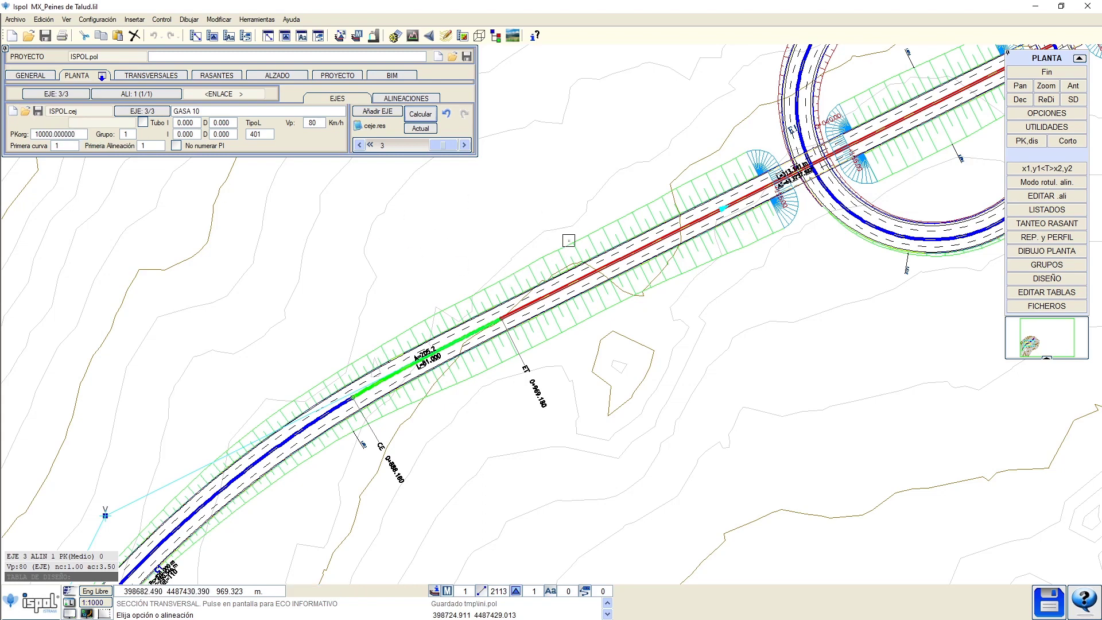
# Define the new axis's first alignment as a CONEXIÓN and link it to axis 1.
pyautogui.moveTo(568, 239); pyautogui.dragTo(398, 256, button='middle')
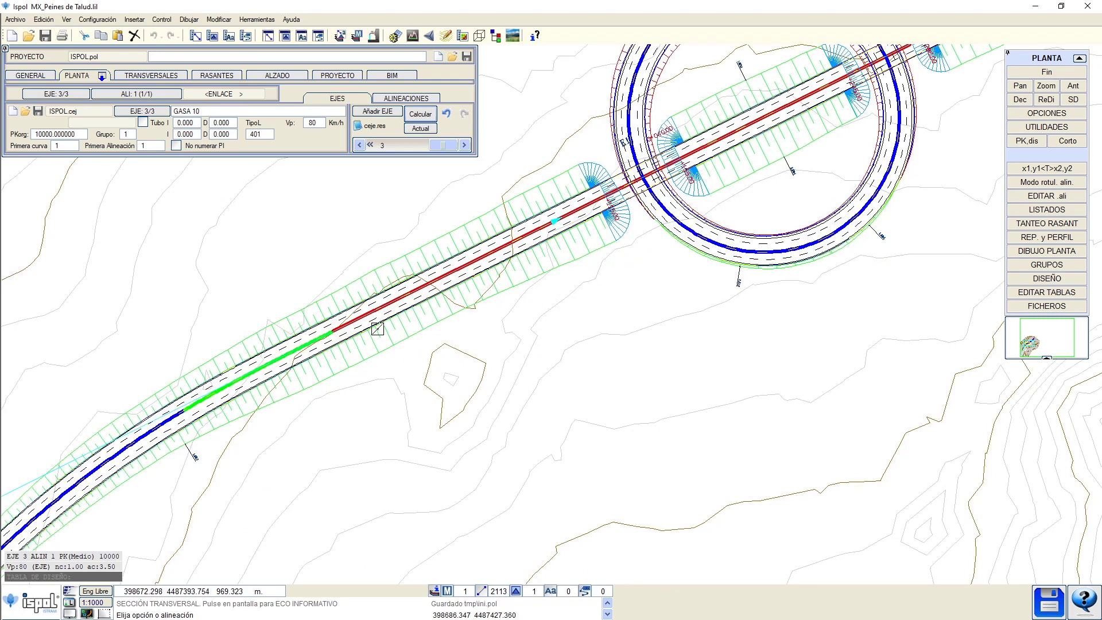
pyautogui.moveTo(404, 341); pyautogui.dragTo(345, 344, button='middle')
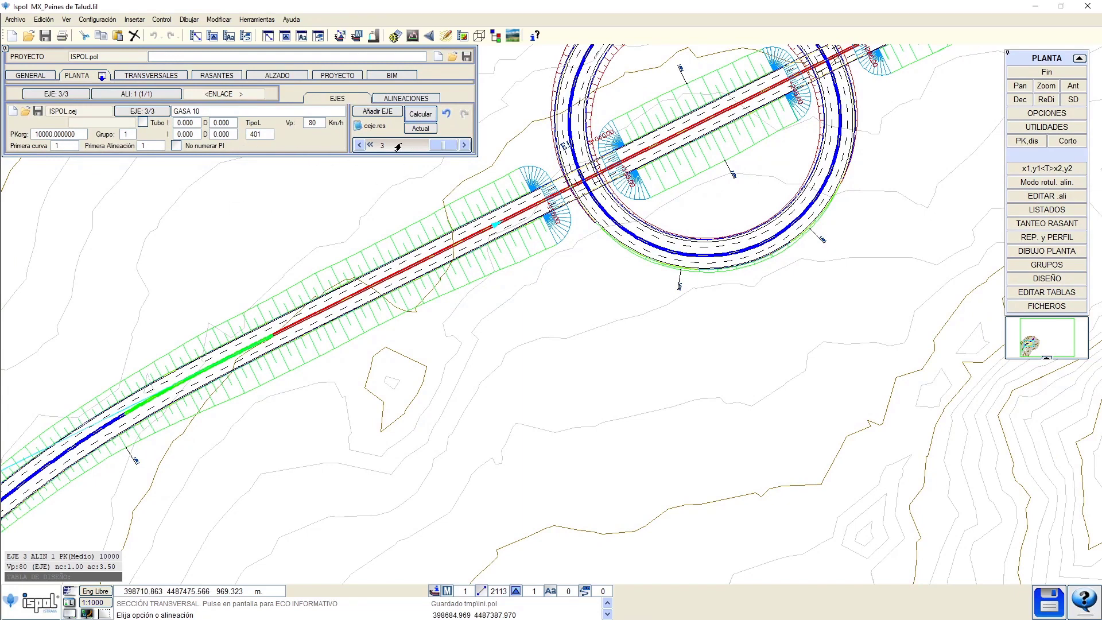
pyautogui.click(391, 101)
pyautogui.click(422, 112)
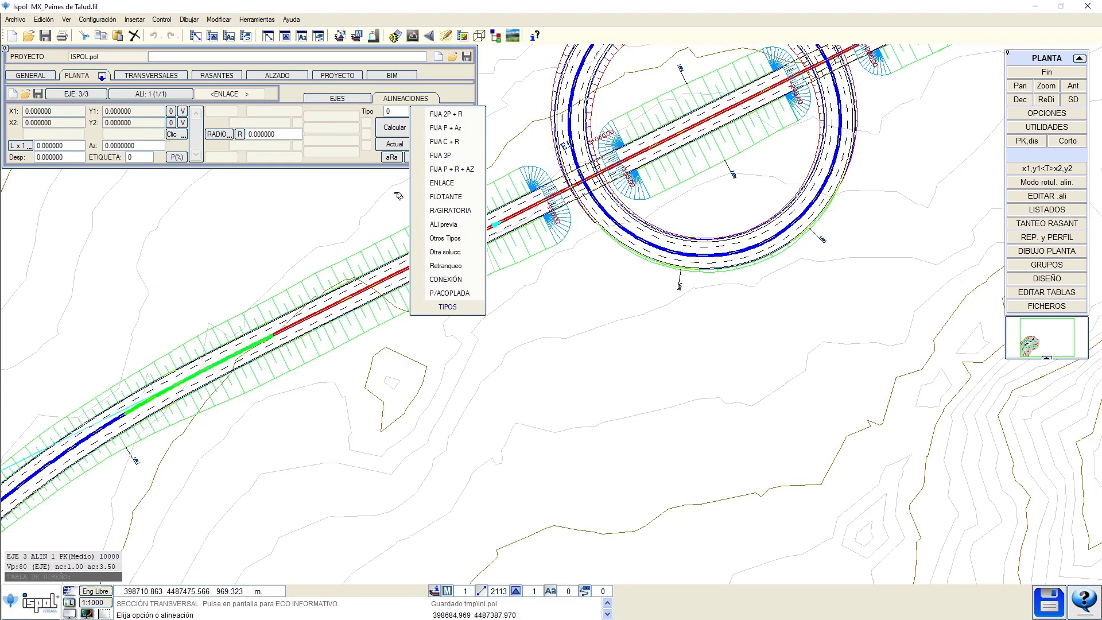
pyautogui.click(451, 279)
pyautogui.click(150, 100)
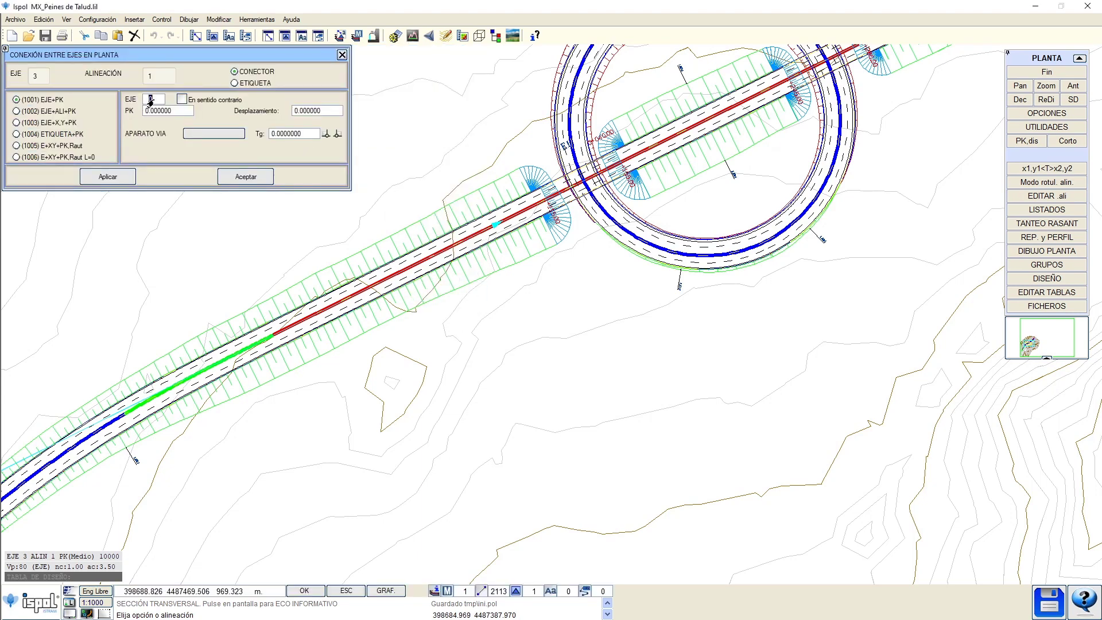
pyautogui.write('1')
pyautogui.press('Return')
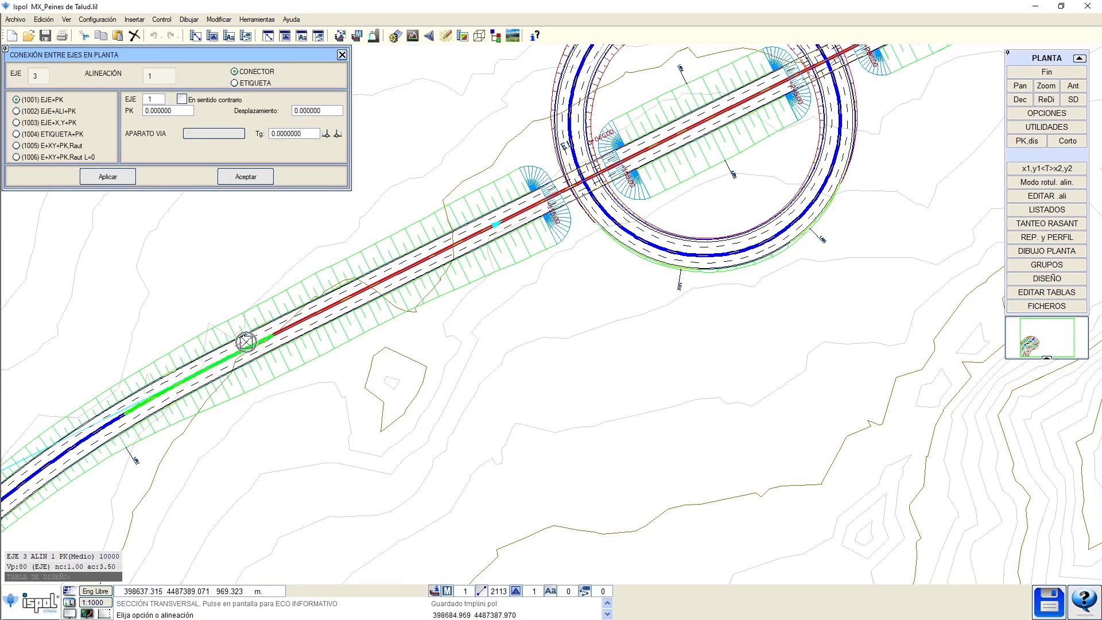
# Choose connection type 1006 (E+XY+PK,Raut L=0) and place its reference point just beside the main road's clothoid stretch.
pyautogui.moveTo(246, 343)
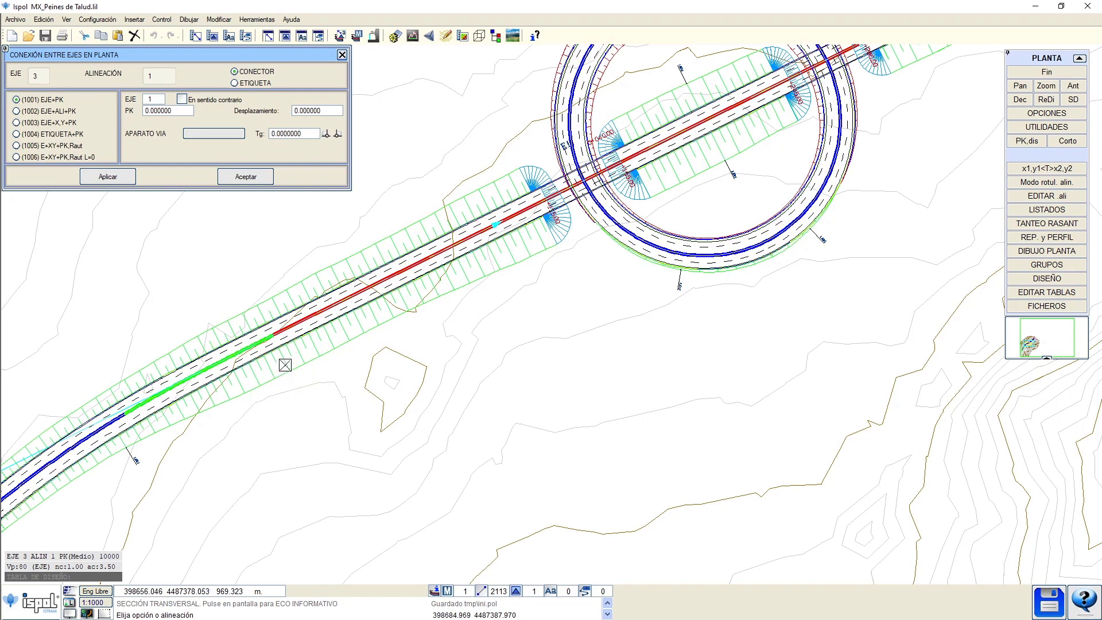
pyautogui.click(38, 160)
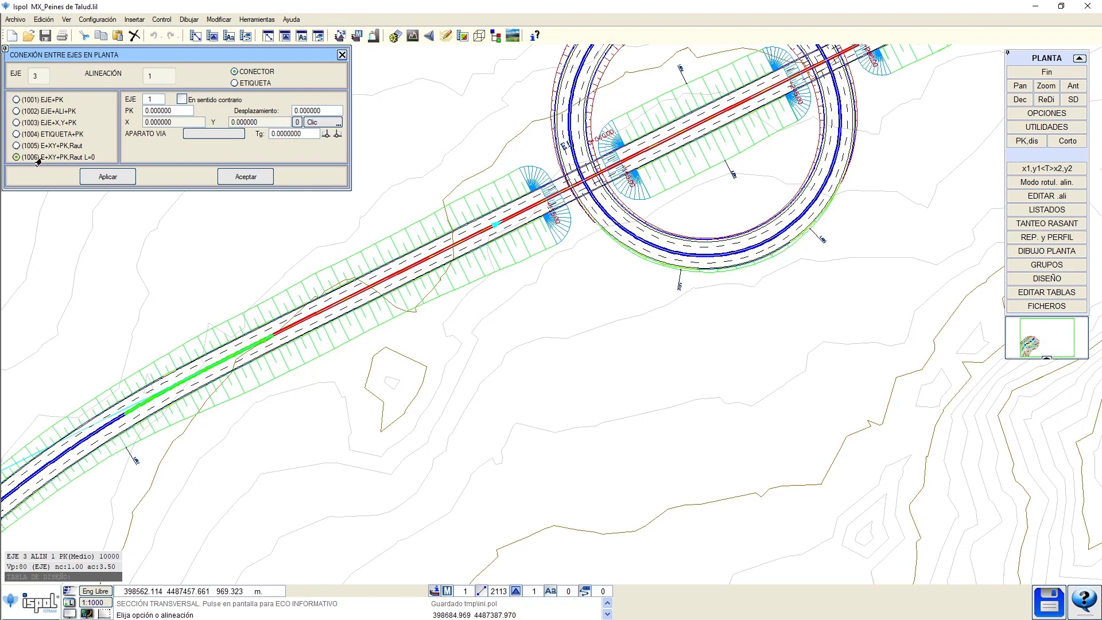
pyautogui.click(276, 389)
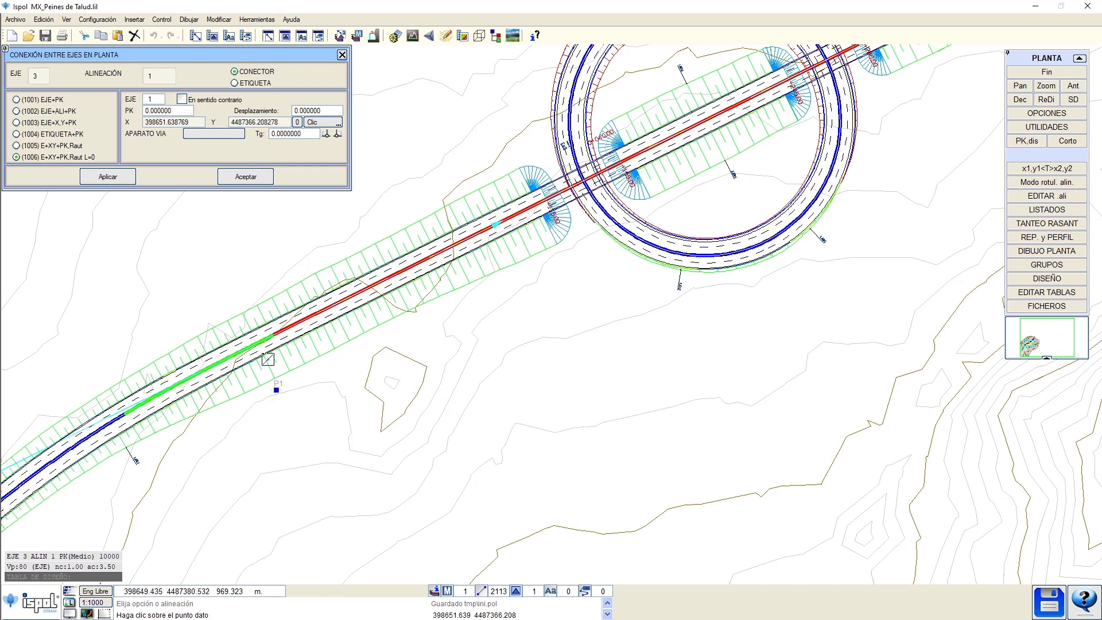
# Set the connection's offset (Desplazamiento) to 7 m and apply it so the axis is calculated.
pyautogui.click(310, 111)
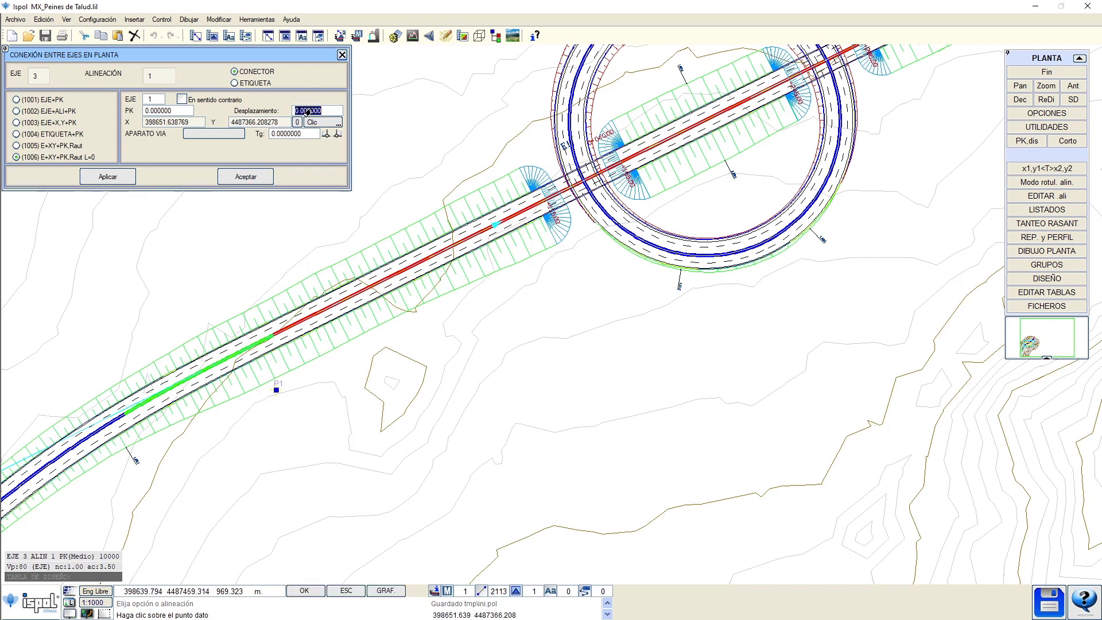
pyautogui.write('7')
pyautogui.press('Return')
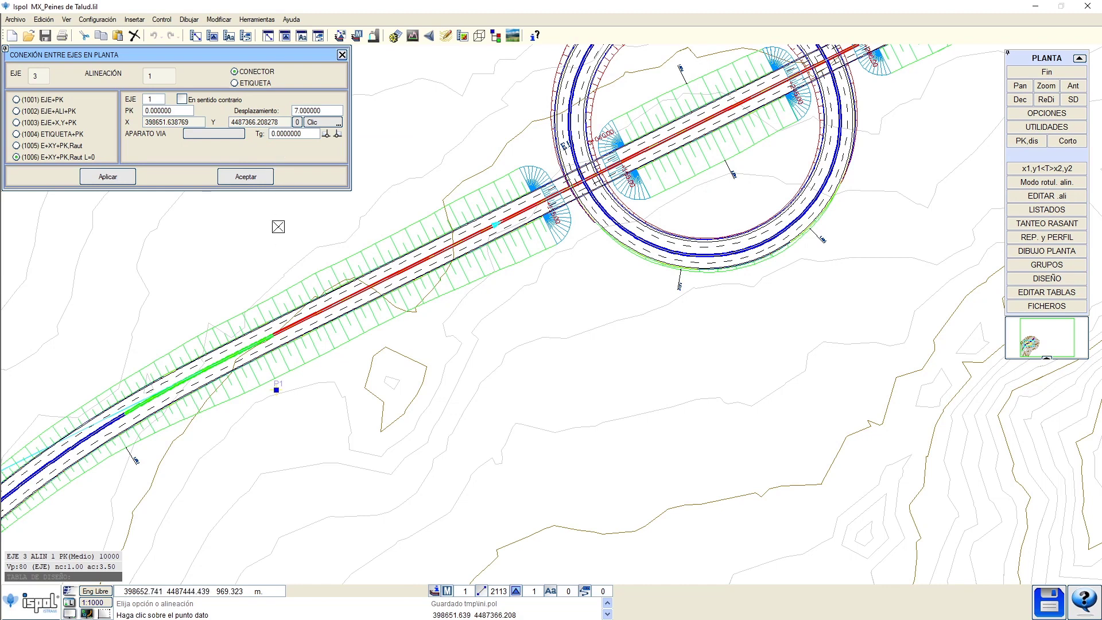
pyautogui.click(320, 342)
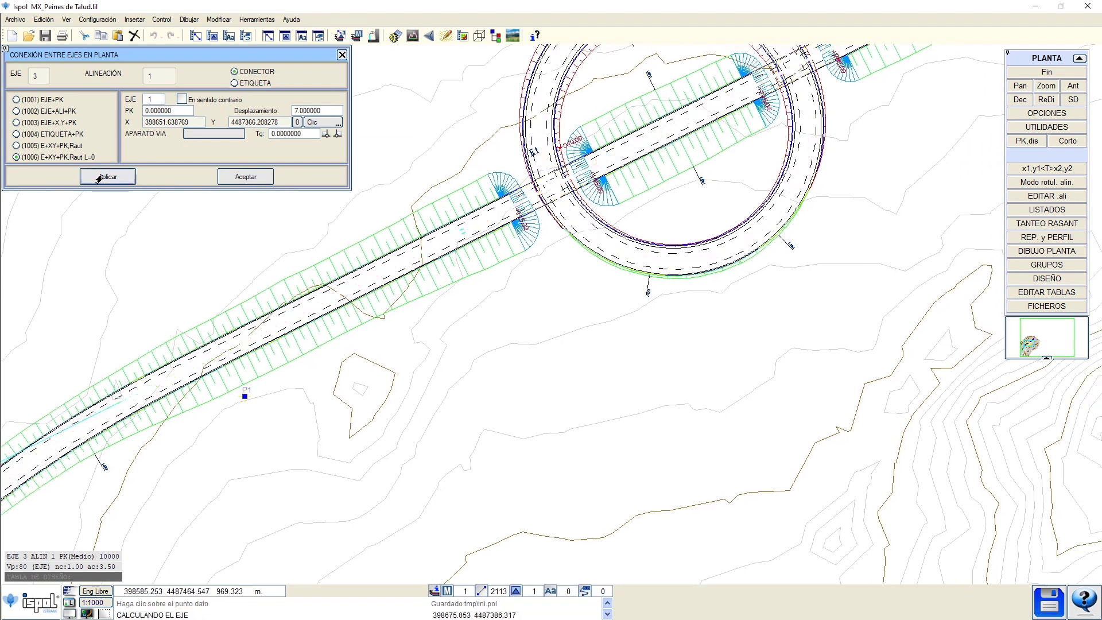
pyautogui.click(186, 292)
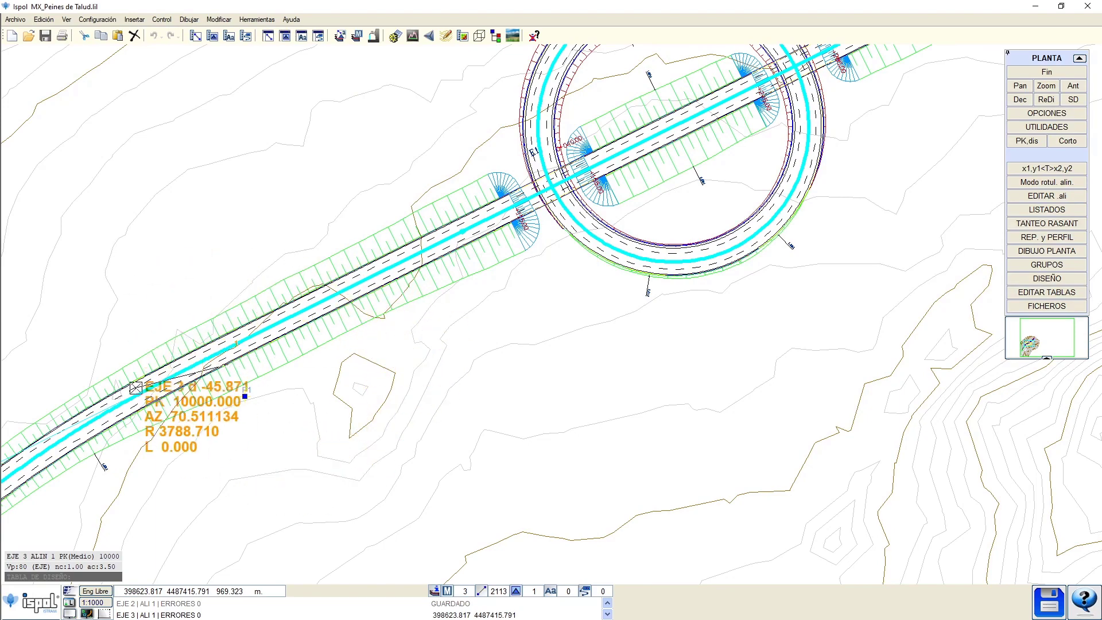
# Reposition connection point P1 along the main road to the start of its straight stretch, at about X 398676.15, Y 4487368.27.
pyautogui.scroll(2, 136, 383)
pyautogui.scroll(-1, 326, 300)
pyautogui.click(347, 258)
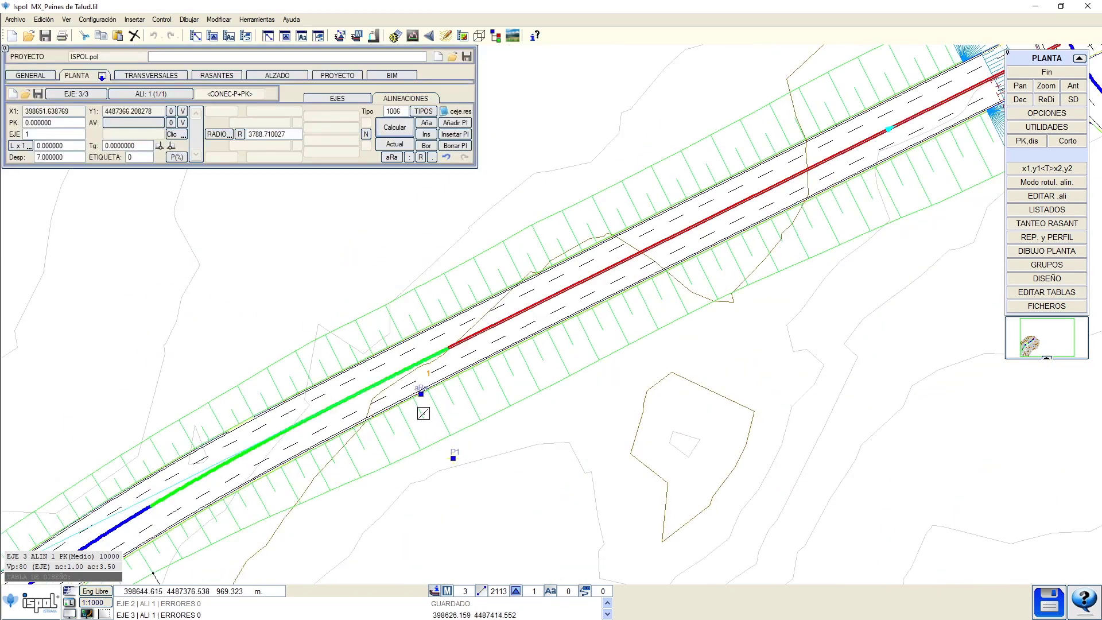
pyautogui.scroll(-2, 452, 449)
pyautogui.click(452, 449)
pyautogui.click(442, 476)
pyautogui.scroll(3, 429, 473)
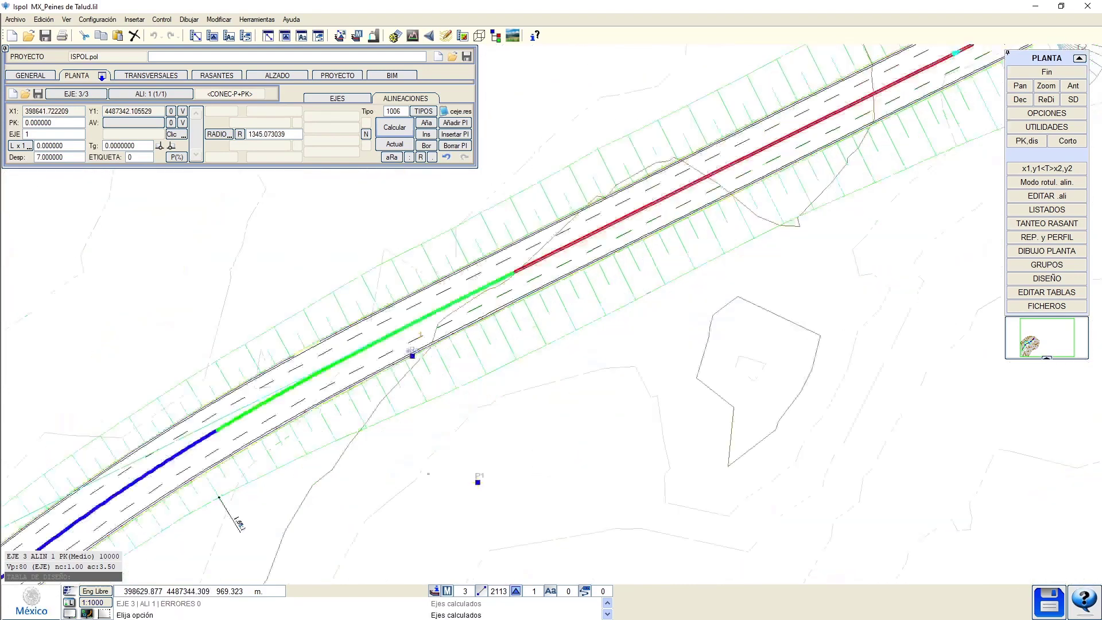
pyautogui.click(524, 492)
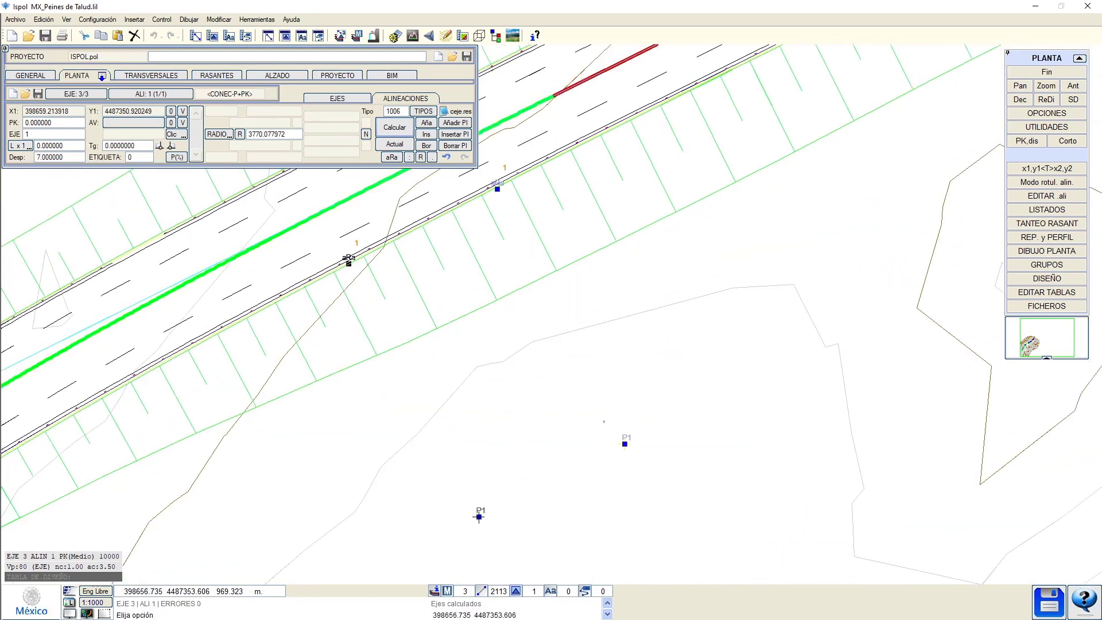
pyautogui.scroll(-2, 580, 441)
pyautogui.click(580, 441)
pyautogui.scroll(3, 580, 439)
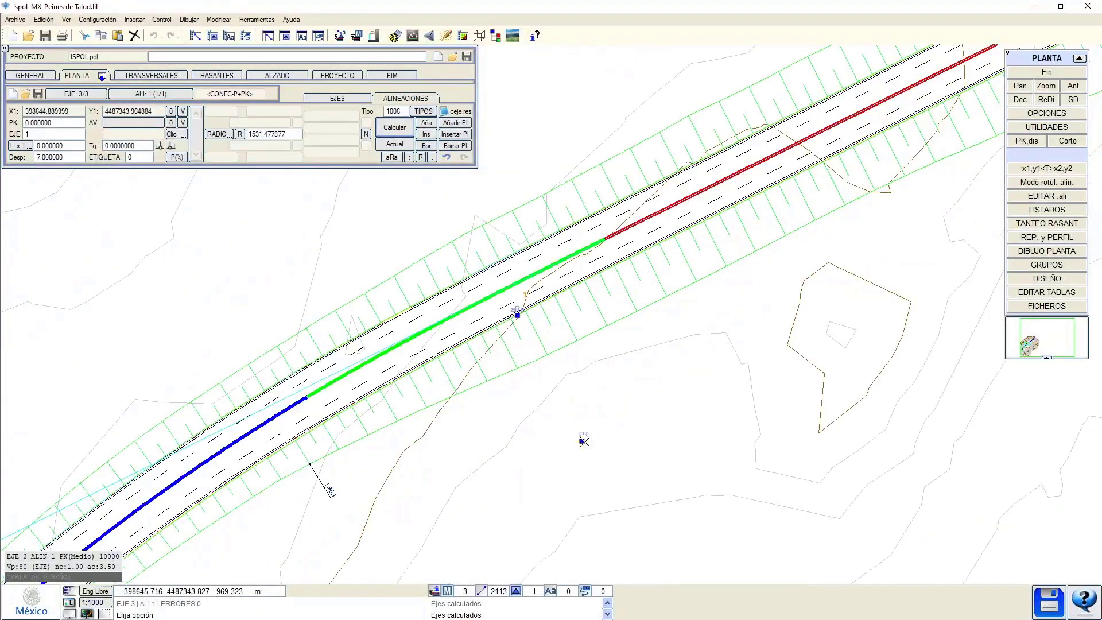
pyautogui.scroll(-2, 619, 402)
pyautogui.click(631, 413)
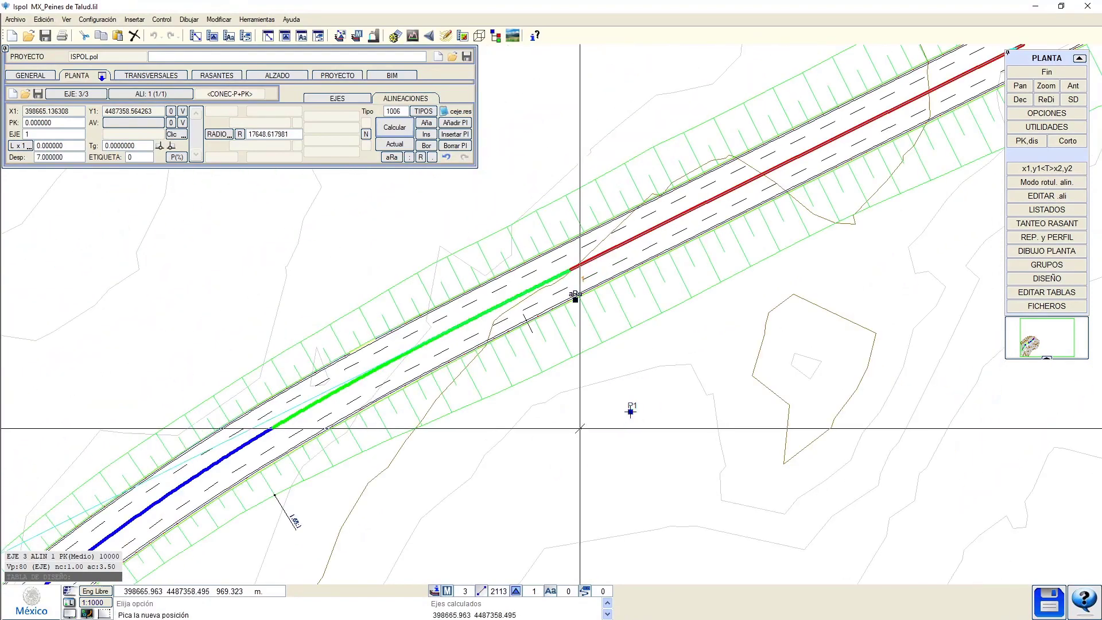
pyautogui.click(567, 434)
pyautogui.moveTo(557, 413); pyautogui.dragTo(427, 445, button='middle')
pyautogui.click(436, 465)
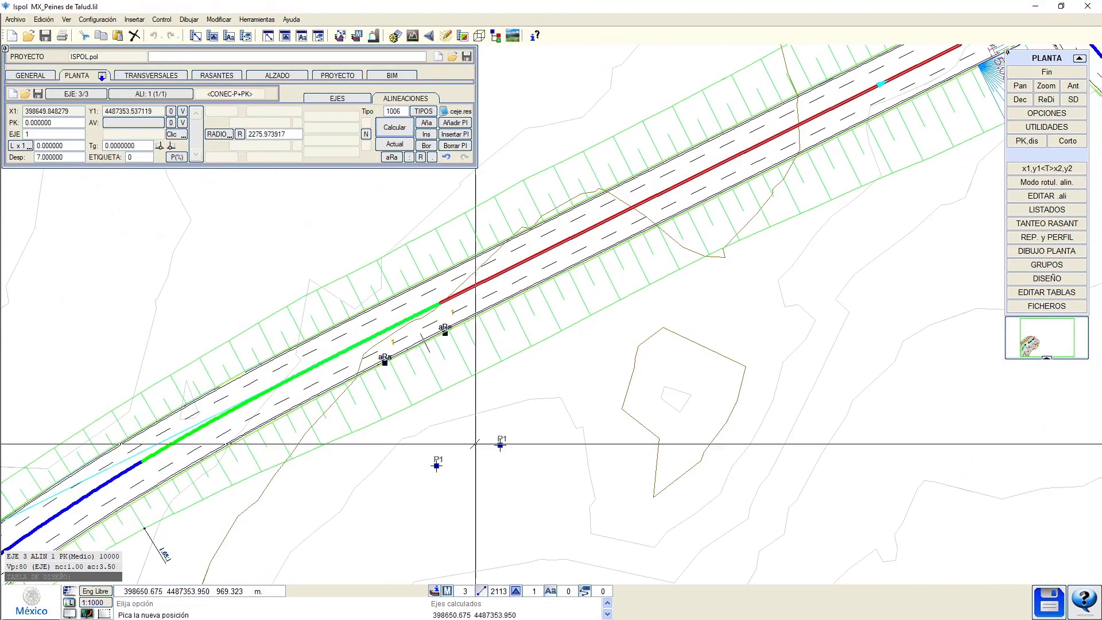
pyautogui.click(547, 406)
pyautogui.moveTo(555, 359); pyautogui.dragTo(376, 408, button='middle')
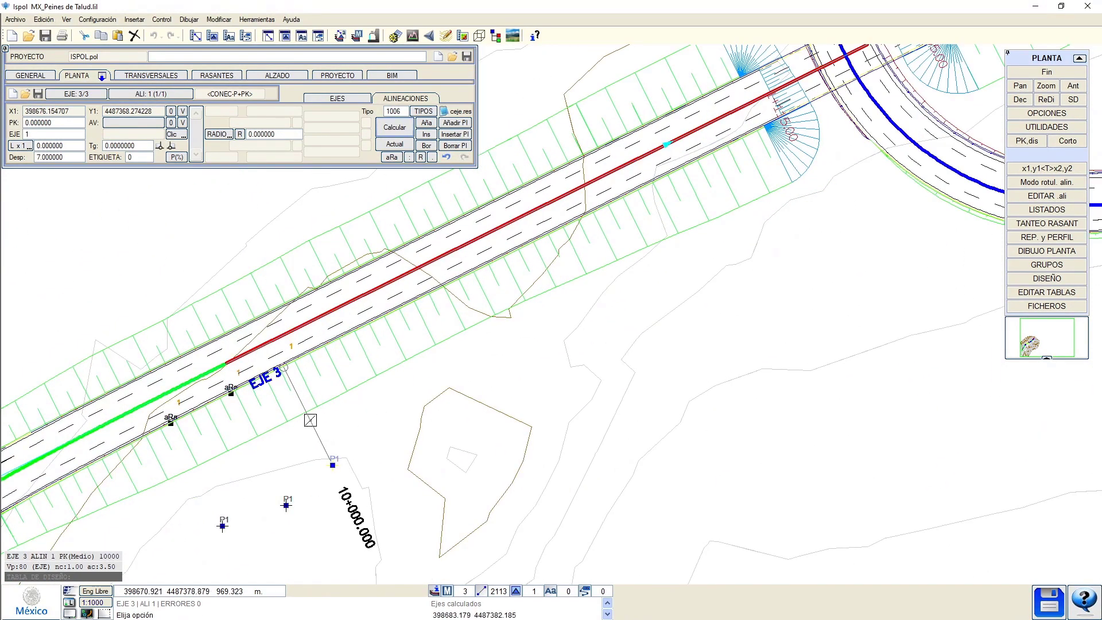
pyautogui.scroll(-2, 309, 420)
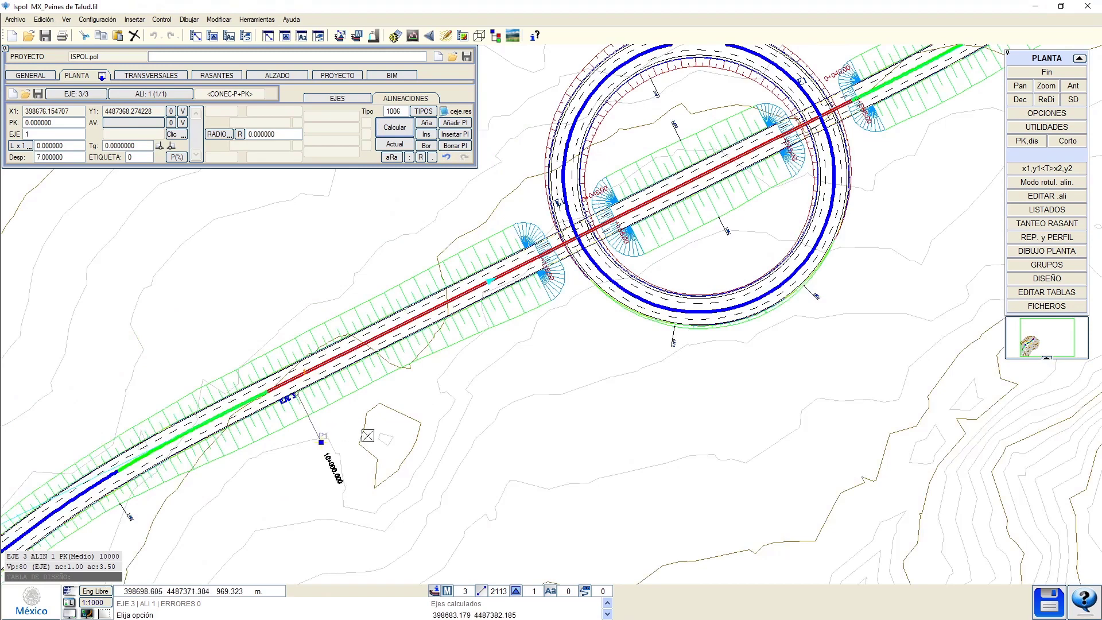
# Add a second alignment to axis 3 as FLOTANTE with a radius of 200 m.
pyautogui.click(425, 124)
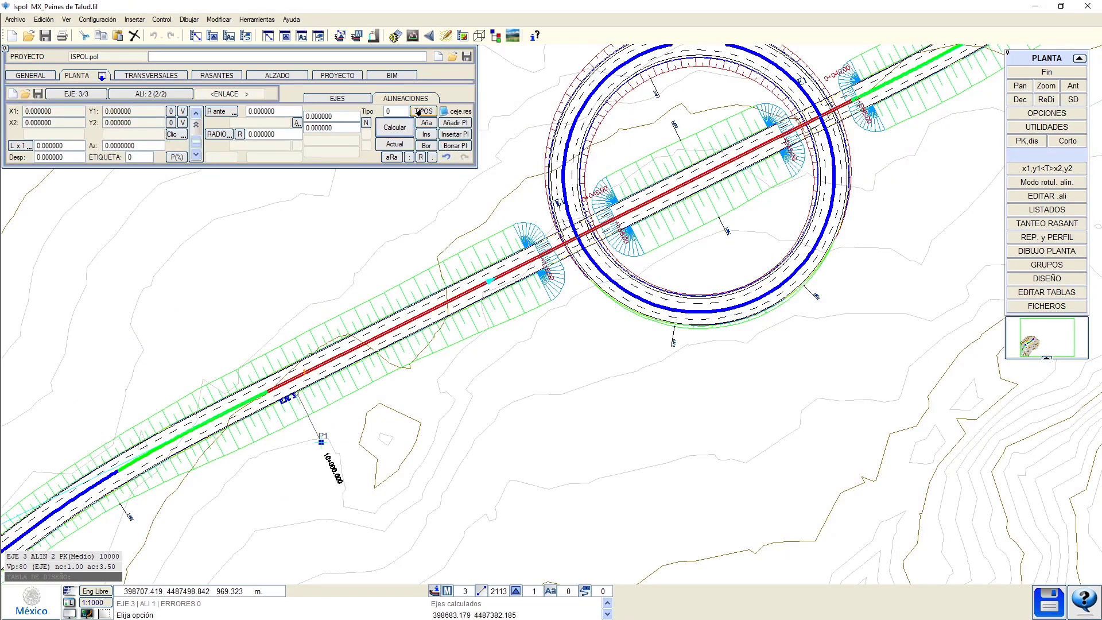
pyautogui.click(419, 113)
pyautogui.click(453, 195)
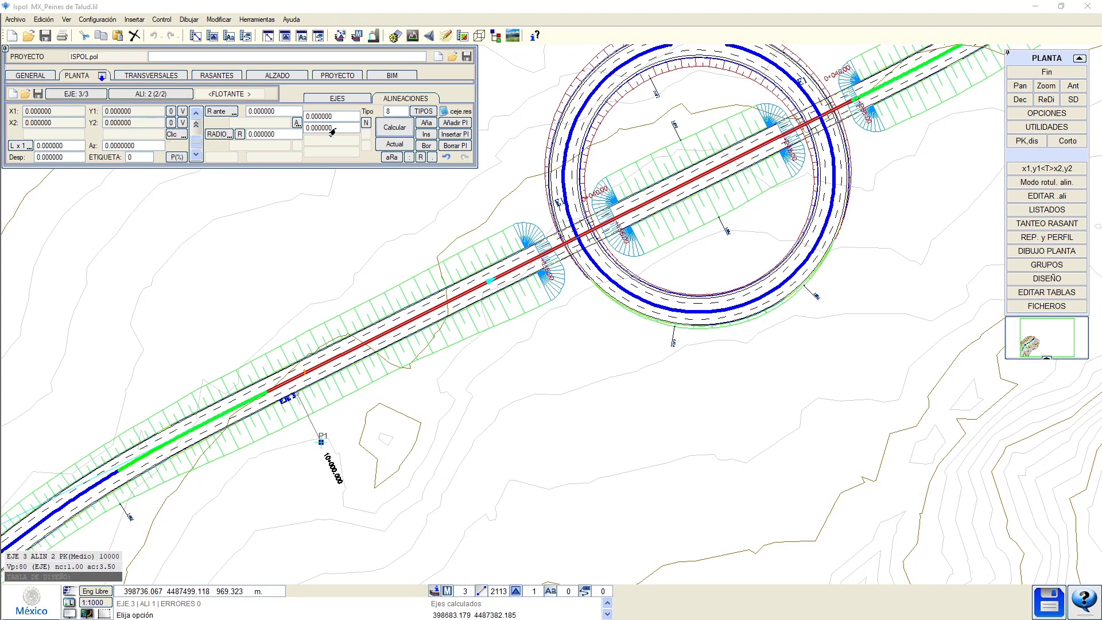
pyautogui.click(272, 135)
pyautogui.write('200')
pyautogui.press('Return')
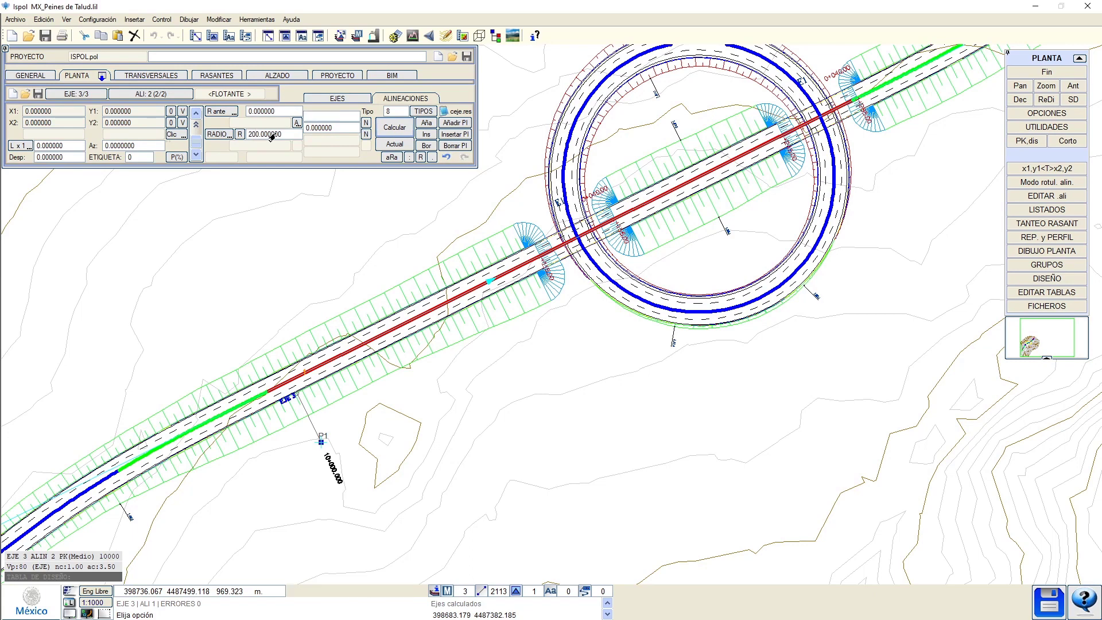
# Add a third alignment through two points south of the roundabout, about 171 m apart and nearly horizontal, and calculate the axis.
pyautogui.click(425, 123)
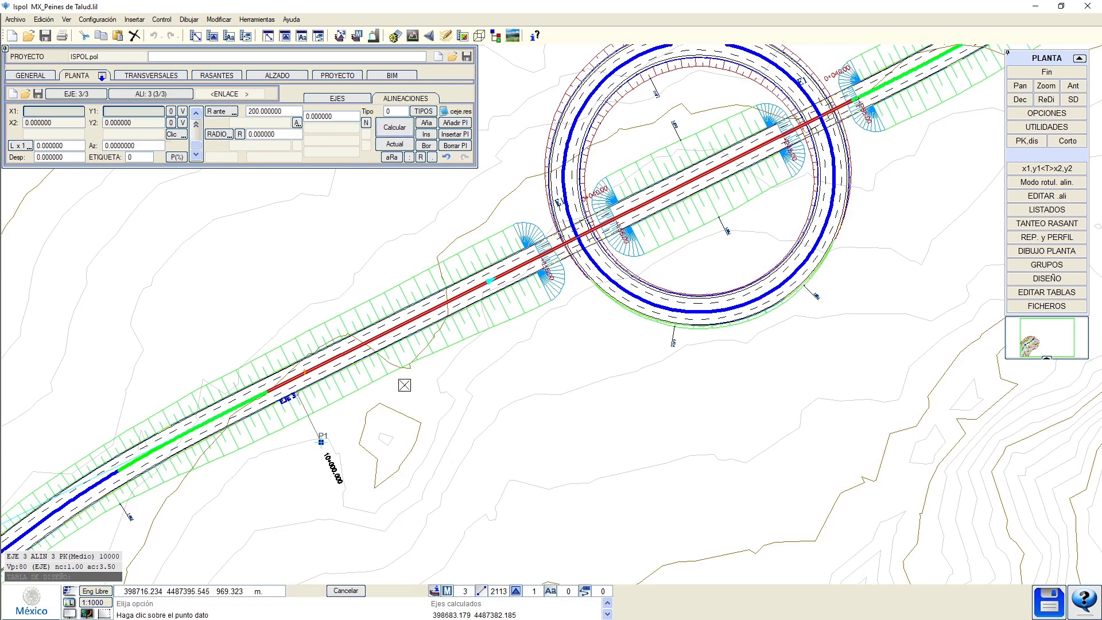
pyautogui.click(405, 385)
pyautogui.click(760, 372)
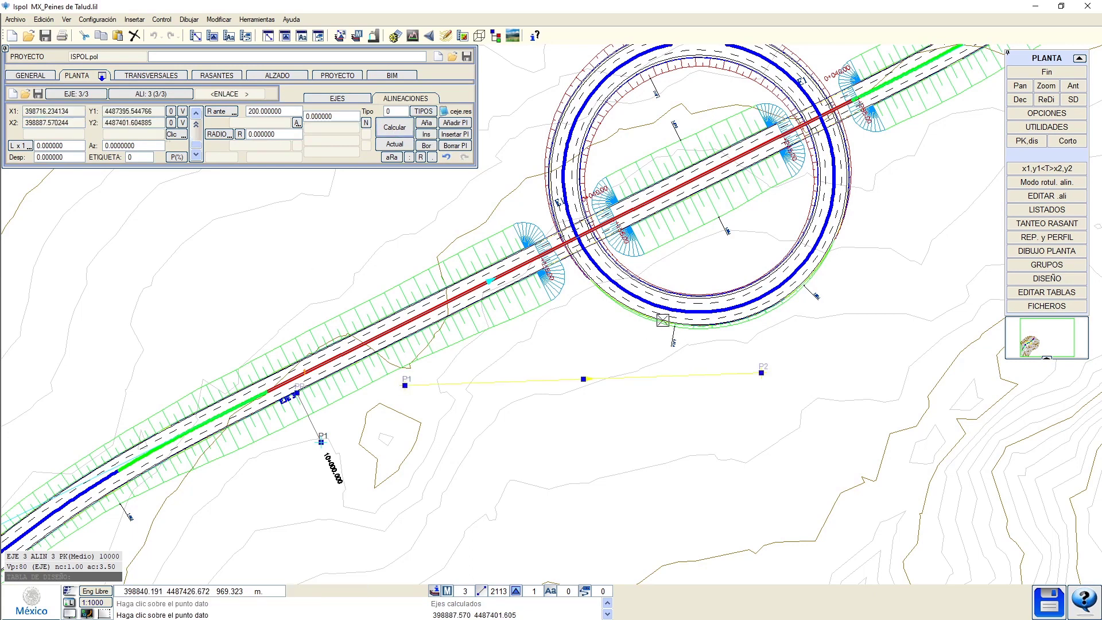
pyautogui.click(391, 127)
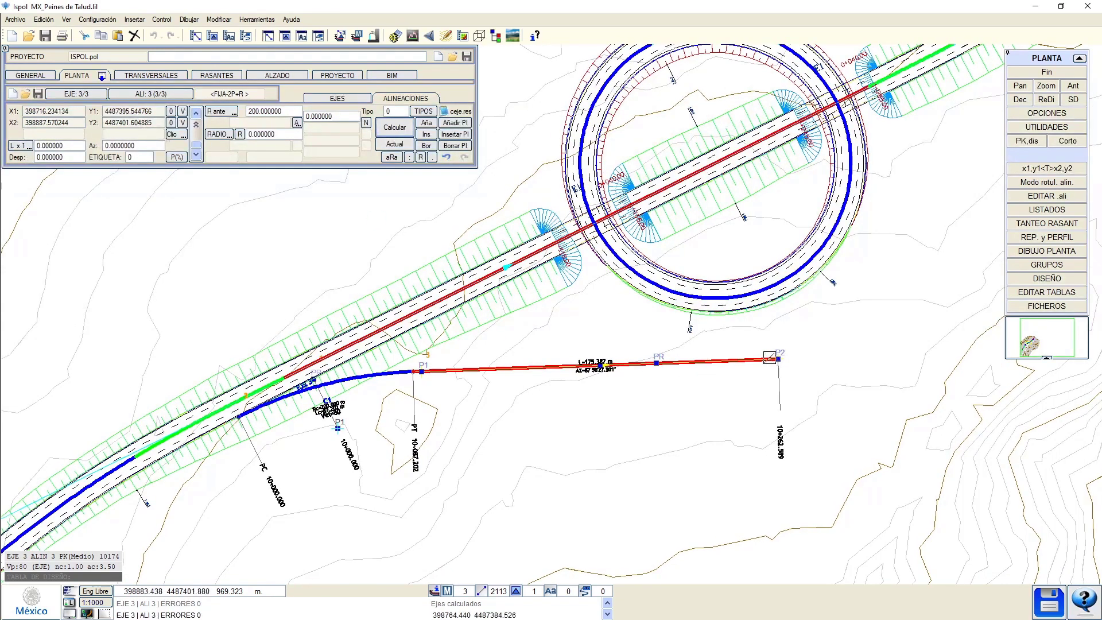
# Move the third alignment's P2 to about X 398908.78, Y 4487386.45 and its P1 to about X 398669.68, Y 4487368.27.
pyautogui.click(794, 365)
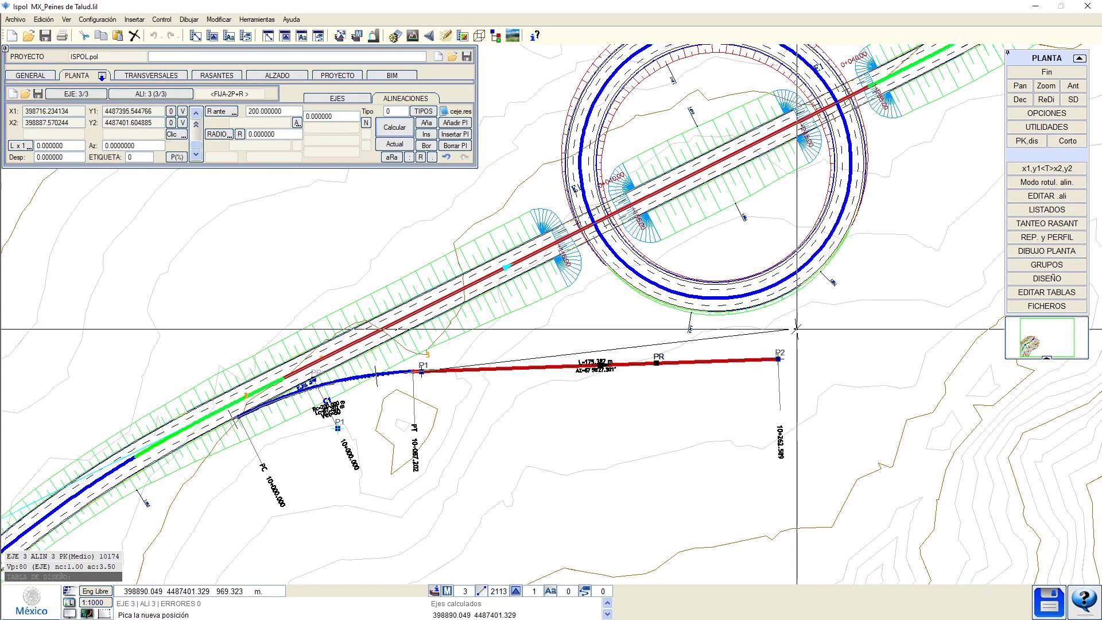
pyautogui.click(822, 393)
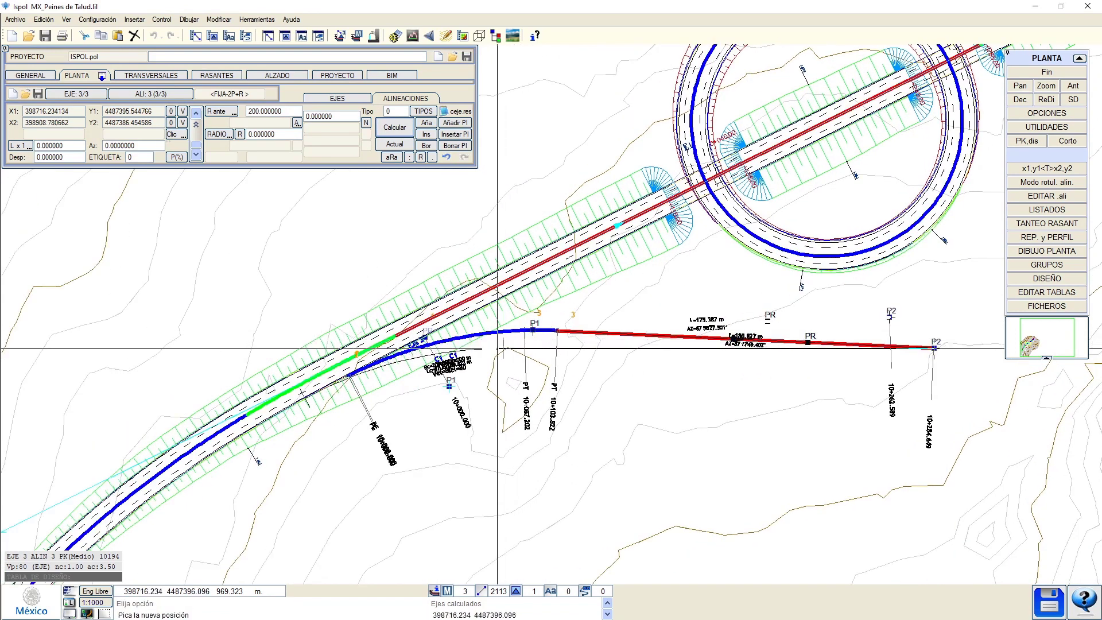
pyautogui.click(436, 386)
pyautogui.moveTo(398, 413); pyautogui.dragTo(481, 366, button='middle')
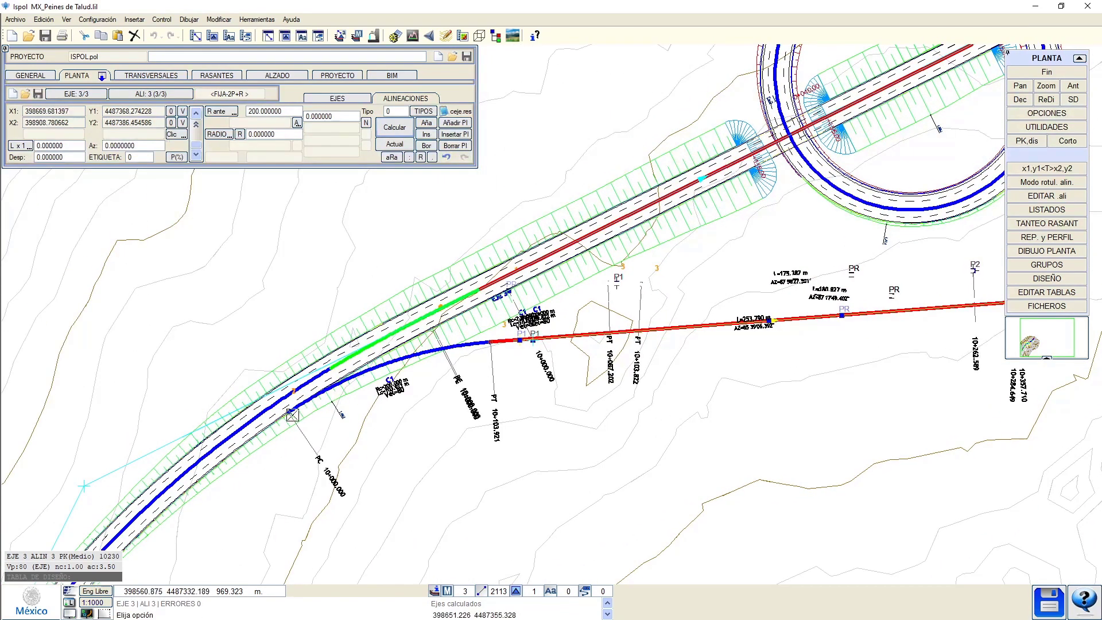
# Set the first left-side band offset (I) of axis 3 to 3.5 and calculate the axes.
pyautogui.scroll(4, 291, 393)
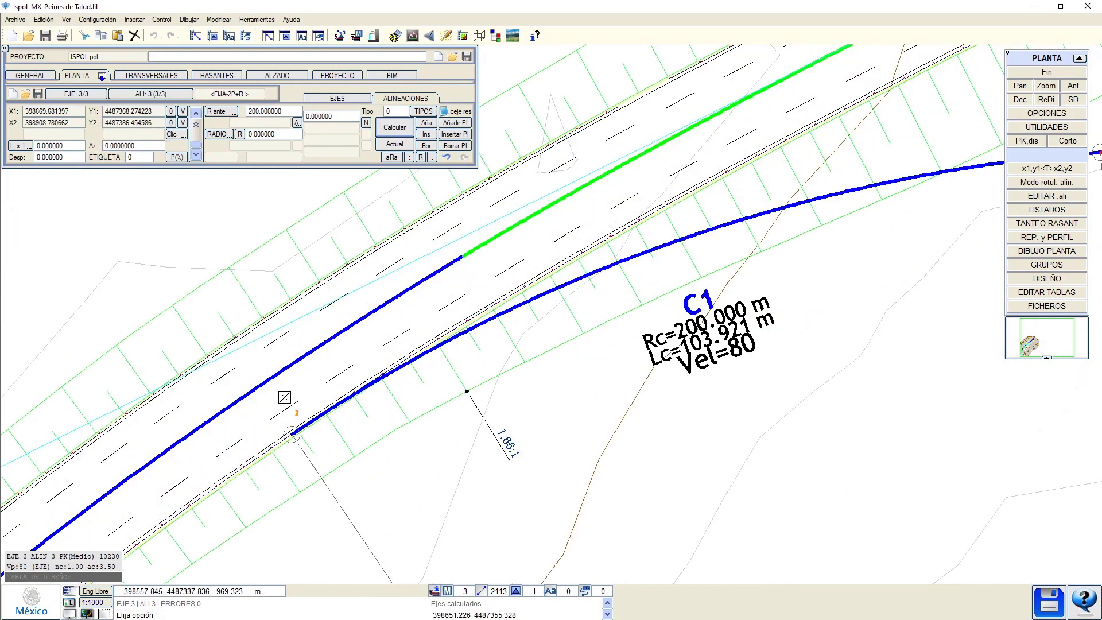
pyautogui.moveTo(740, 311); pyautogui.dragTo(367, 404, button='middle')
pyautogui.click(337, 99)
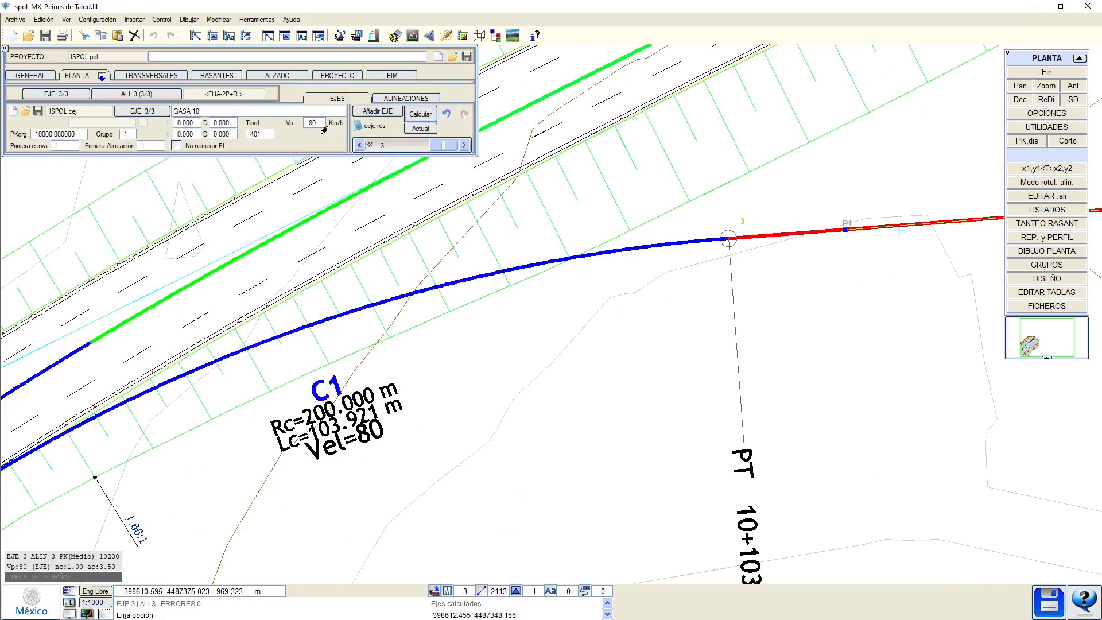
pyautogui.click(186, 123)
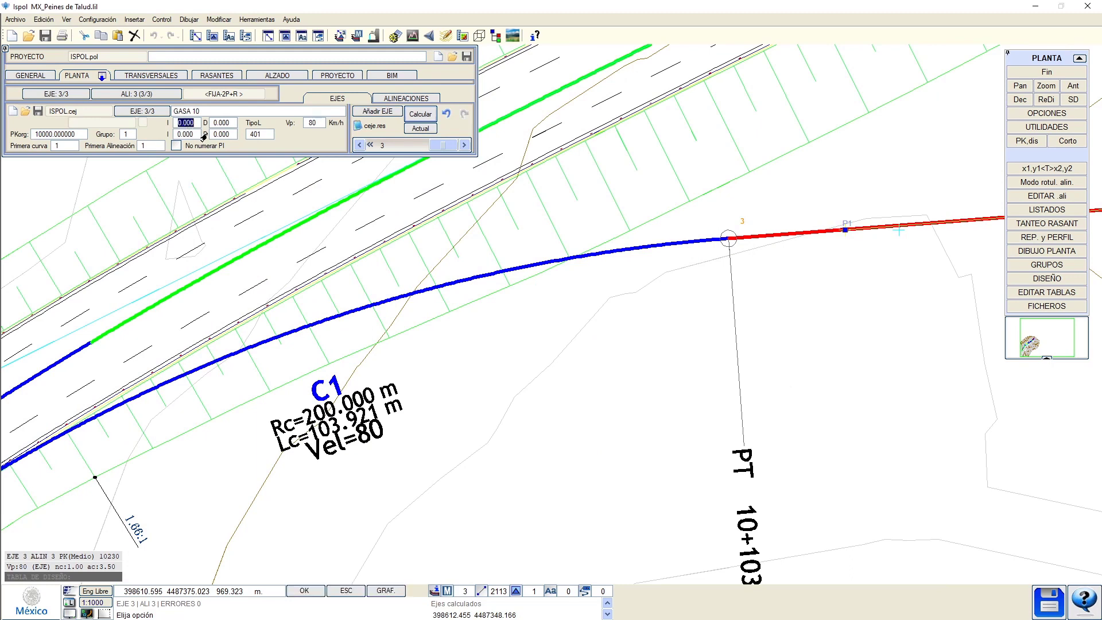
pyautogui.write('3.5')
pyautogui.press('Return')
pyautogui.click(423, 113)
pyautogui.moveTo(380, 276); pyautogui.dragTo(764, 222, button='middle')
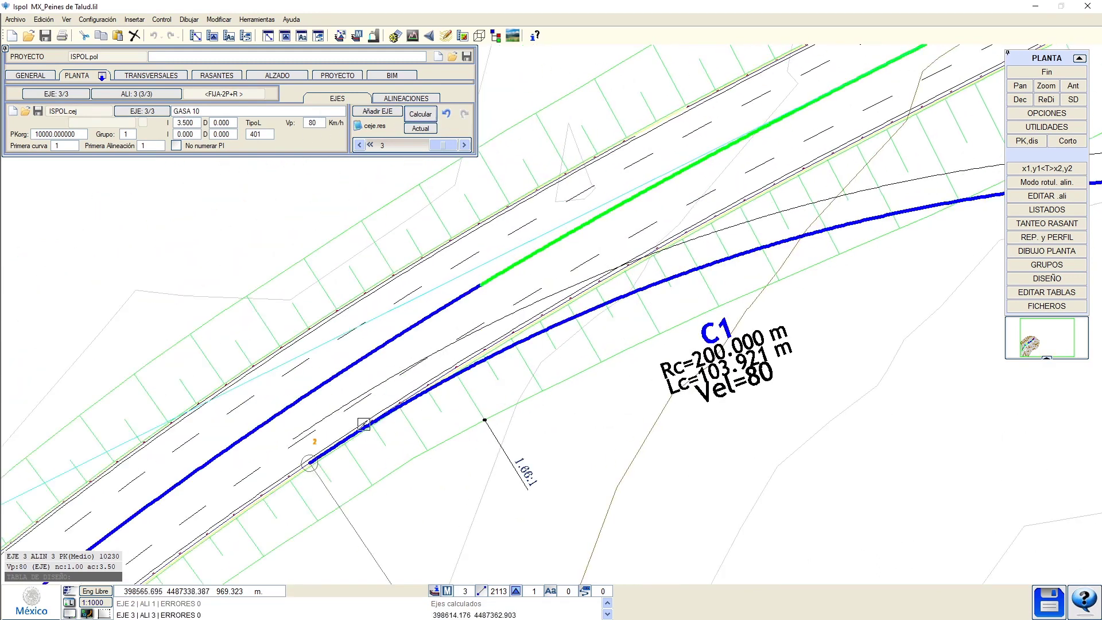
# Measure the distance from the main road's axis to the start point of the ramp axis.
pyautogui.scroll(2, 297, 451)
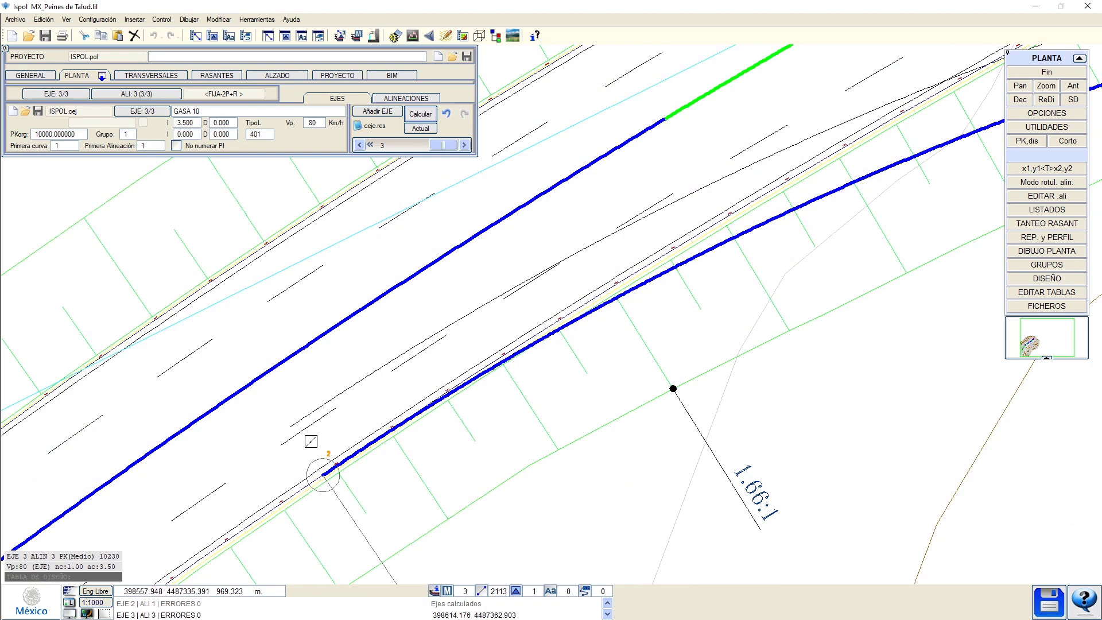
pyautogui.moveTo(312, 441)
pyautogui.mouseDown(button='middle')
pyautogui.moveTo(342, 398)
pyautogui.moveTo(338, 367)
pyautogui.mouseUp(button='middle')
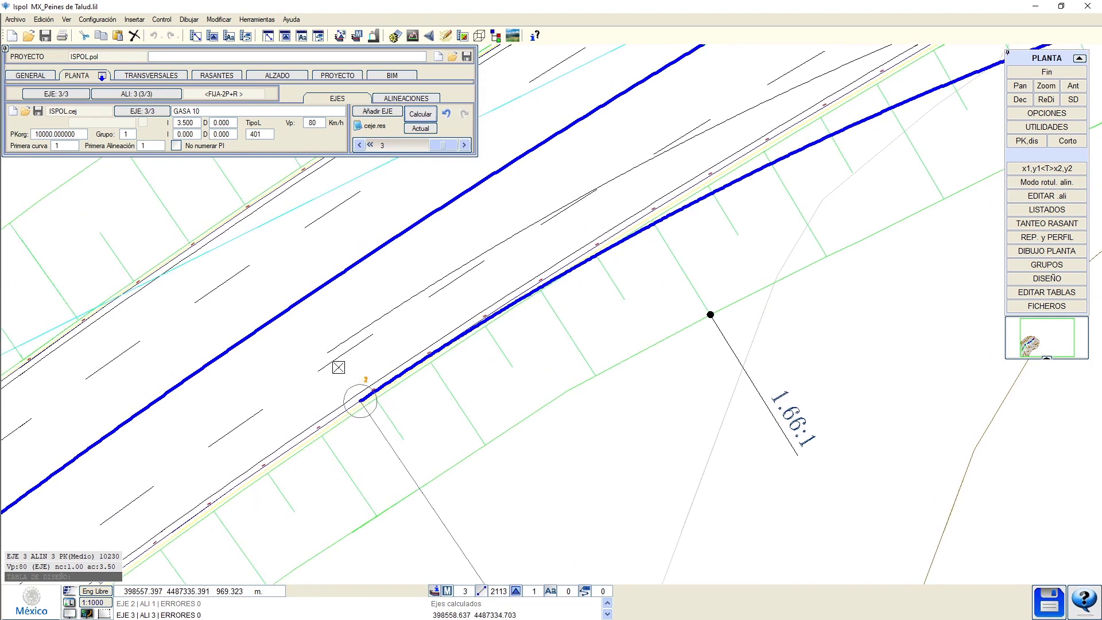
pyautogui.click(294, 308)
pyautogui.click(360, 401)
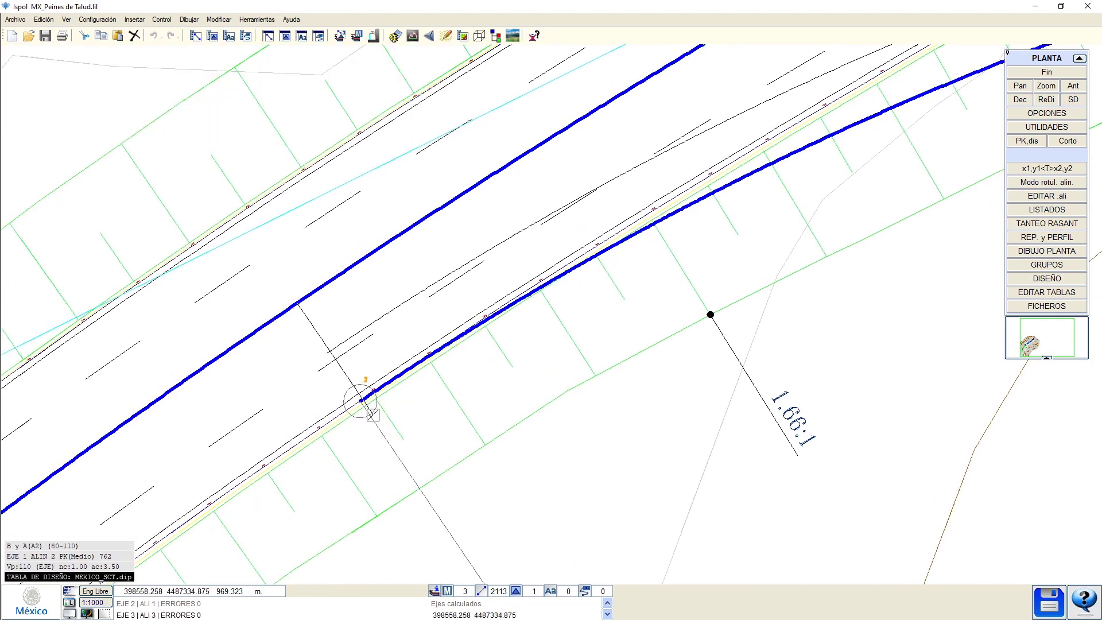
pyautogui.rightClick(376, 425)
# Inspect the main road's cross-section beside the ramp start and add 4.08 + 3.5 in the calculator.
pyautogui.click(291, 77)
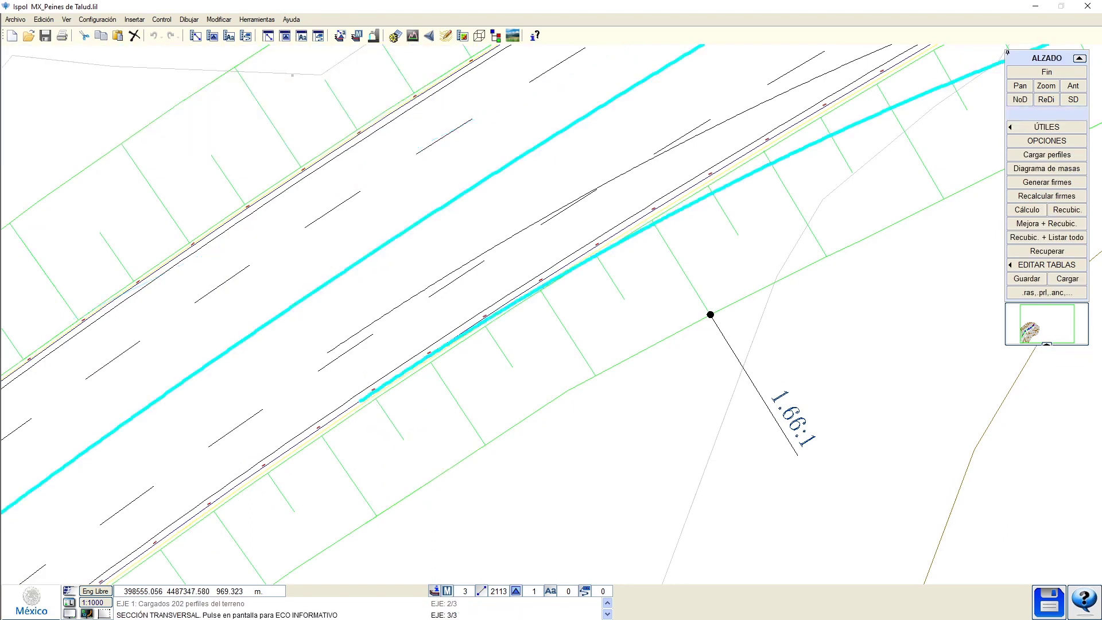
pyautogui.click(383, 426)
pyautogui.rightClick(376, 428)
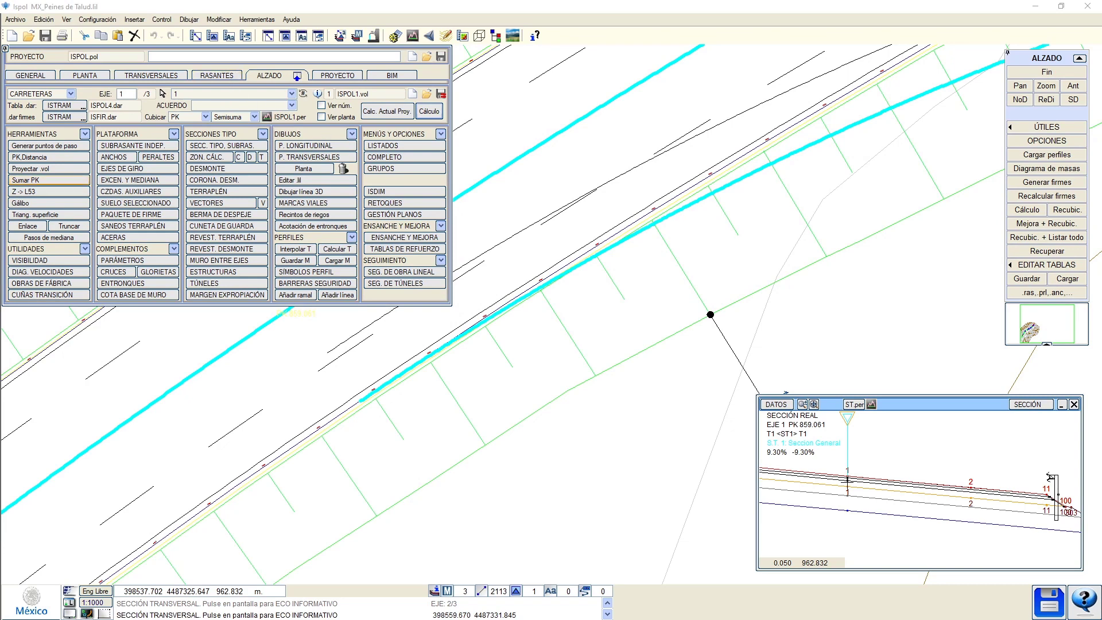
pyautogui.moveTo(422, 205); pyautogui.dragTo(447, 214)
pyautogui.write('4')
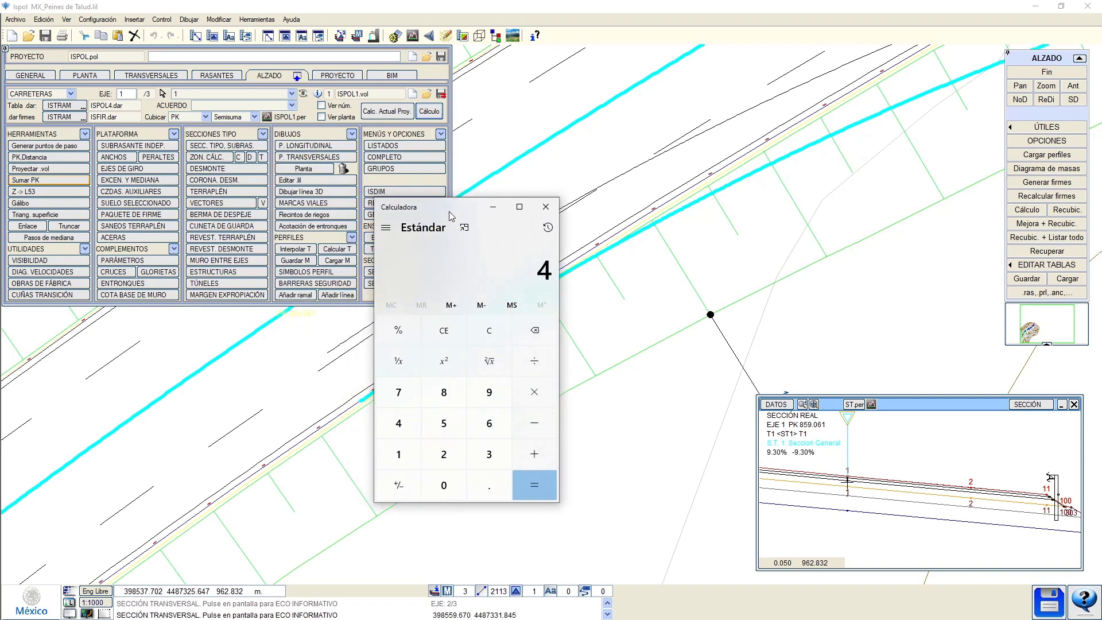
pyautogui.write('.08 + 3.5 =')
# Return to the plan design of axis 3 and set its first alignment's displacement (Desp) to 7.58 m.
pyautogui.click(354, 120)
pyautogui.click(92, 76)
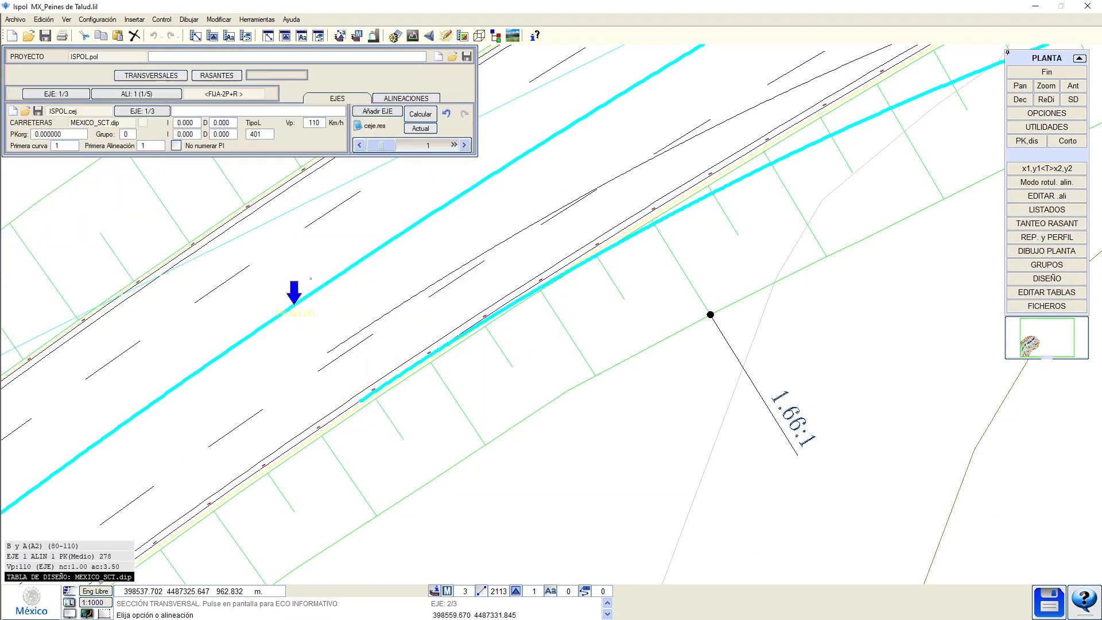
pyautogui.click(463, 147)
pyautogui.click(463, 145)
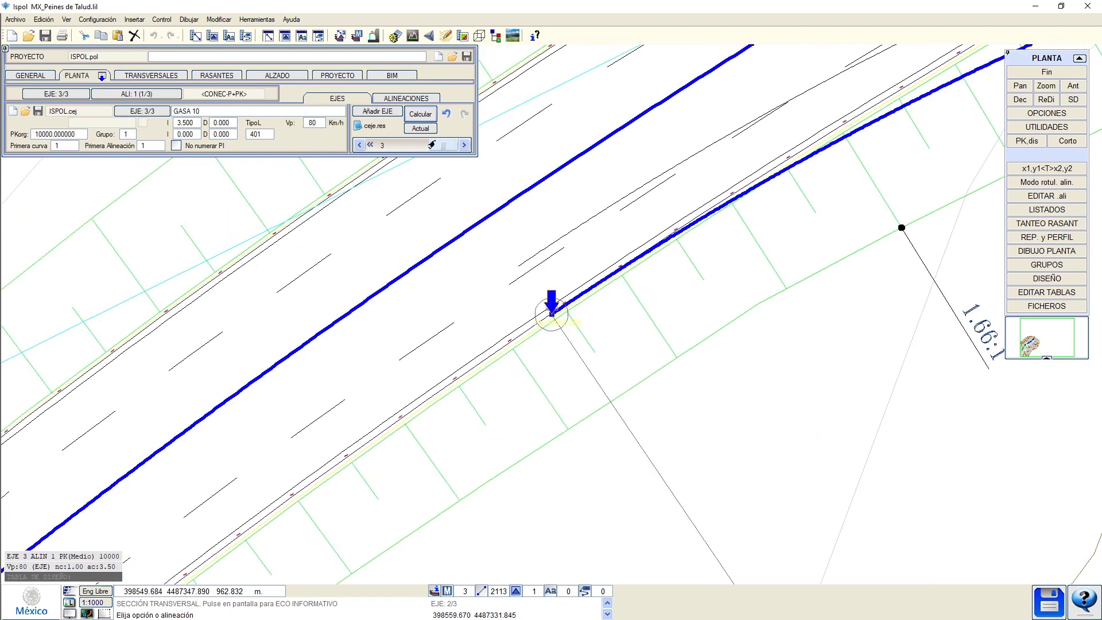
pyautogui.click(408, 99)
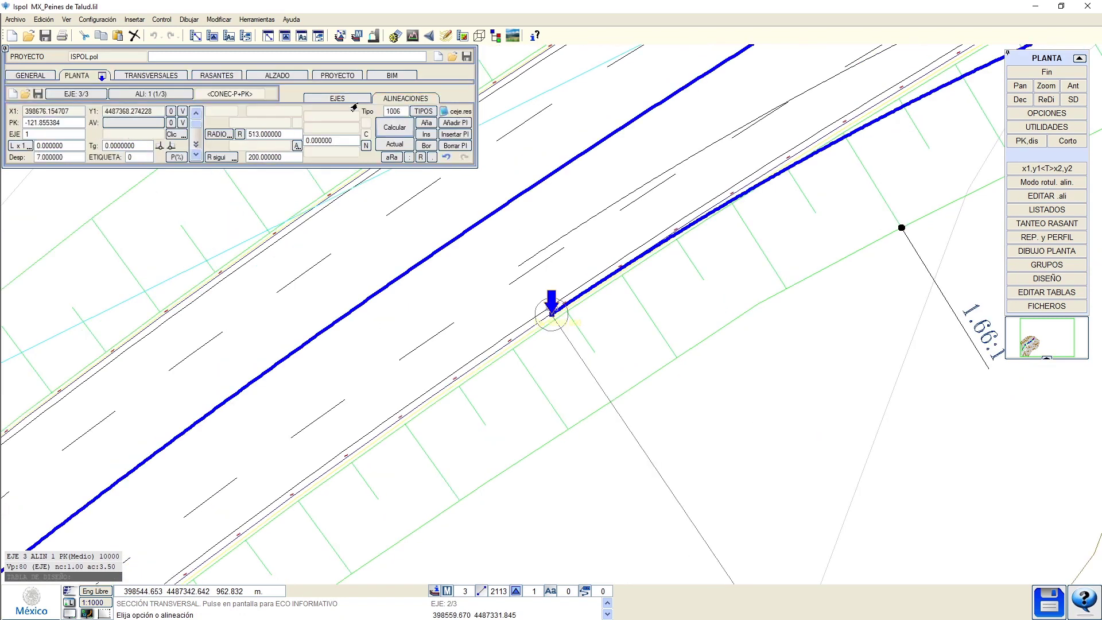
pyautogui.click(58, 157)
pyautogui.write('7.58')
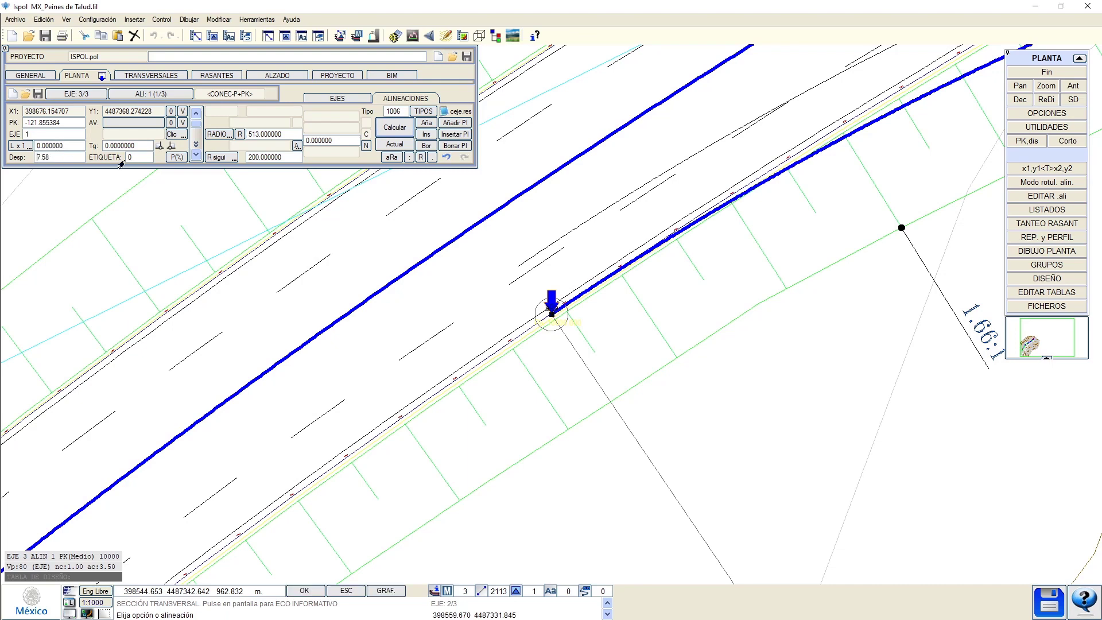
pyautogui.press('Return')
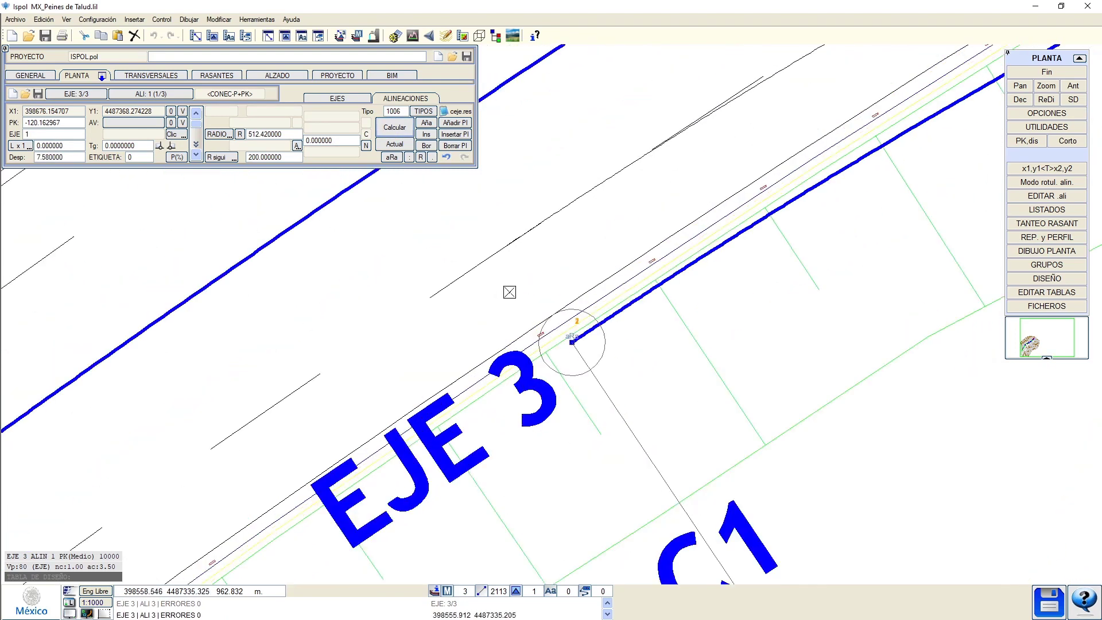
# Identify the ramp's offset band line and examine its course from the main road's lane marking to the ramp's straight.
pyautogui.scroll(-1, 651, 218)
pyautogui.scroll(1, 664, 191)
pyautogui.scroll(1, 701, 180)
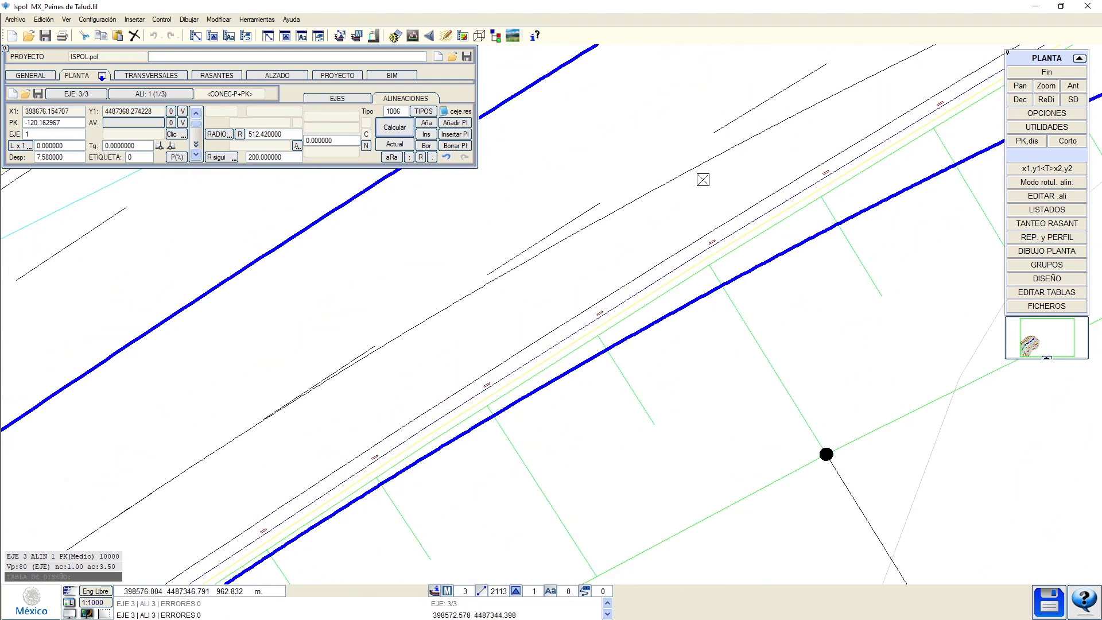
pyautogui.rightClick(690, 191)
pyautogui.moveTo(690, 172)
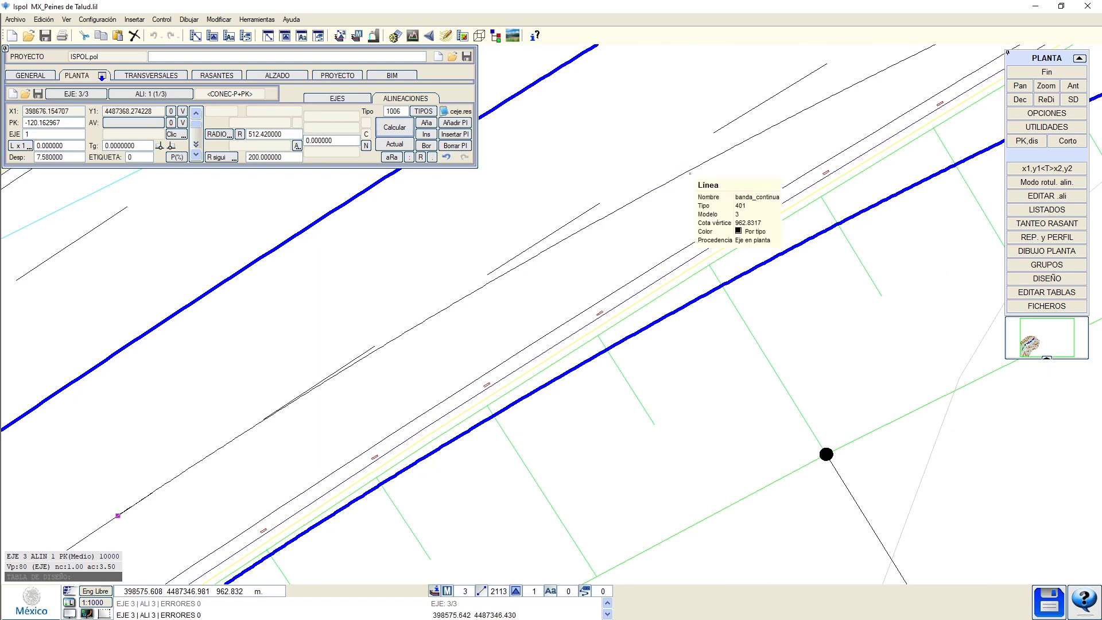
pyautogui.moveTo(187, 477); pyautogui.dragTo(491, 330, button='middle')
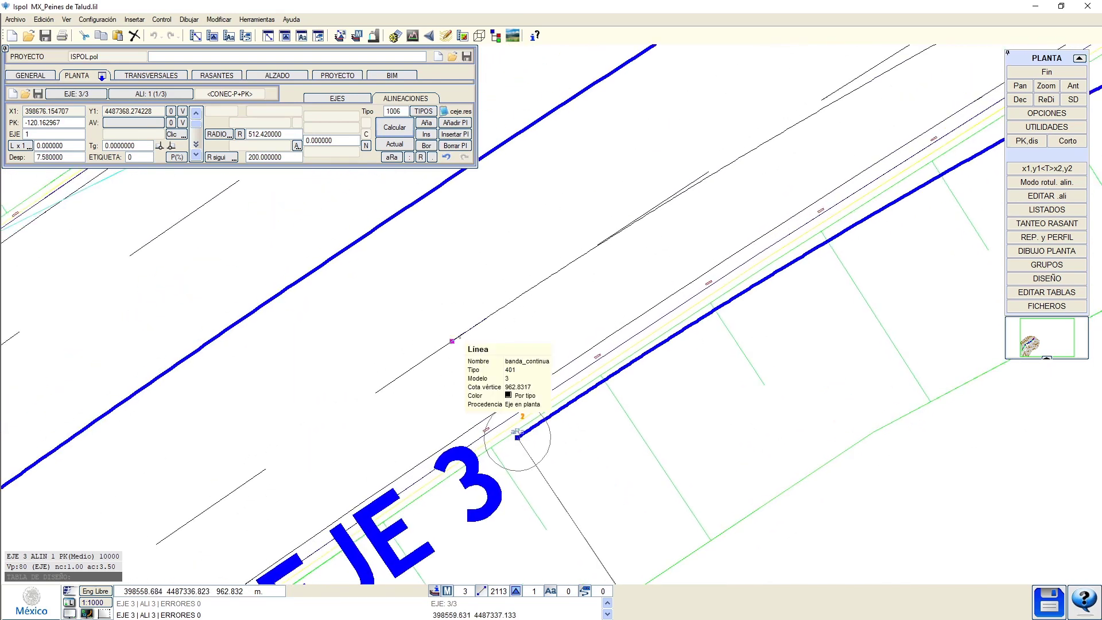
pyautogui.scroll(-3, 455, 337)
pyautogui.moveTo(676, 211); pyautogui.dragTo(370, 344, button='middle')
pyautogui.moveTo(722, 279); pyautogui.dragTo(387, 330, button='middle')
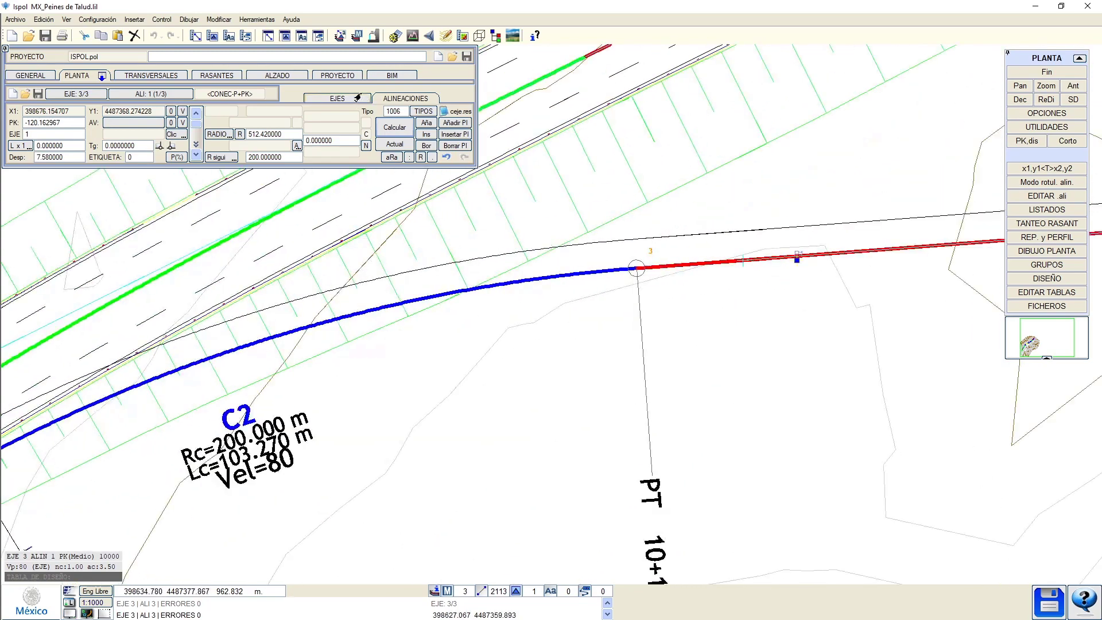
# Reset the first left-side band offset (I) of axis 3 to 0 and calculate the axes.
pyautogui.click(355, 99)
pyautogui.click(174, 122)
pyautogui.write('00')
pyautogui.press('Return')
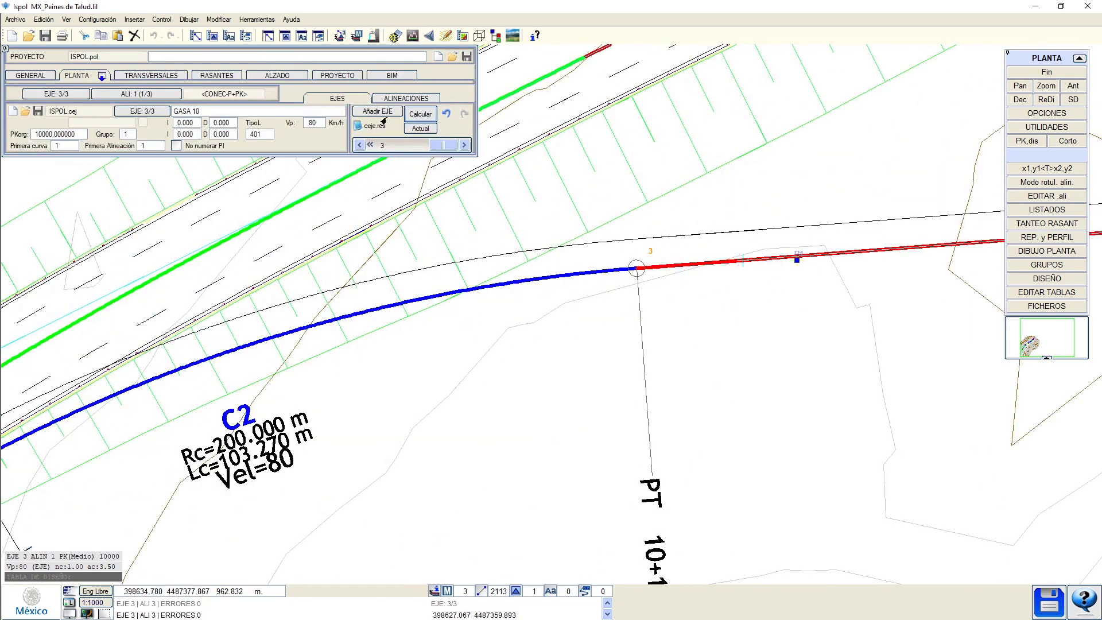
pyautogui.click(419, 115)
# Move the third alignment's P2 north toward the roundabout, giving the straight an azimuth of about 76°20'.
pyautogui.moveTo(478, 258); pyautogui.dragTo(334, 278, button='middle')
pyautogui.scroll(-2, 416, 293)
pyautogui.moveTo(651, 358); pyautogui.dragTo(366, 361, button='middle')
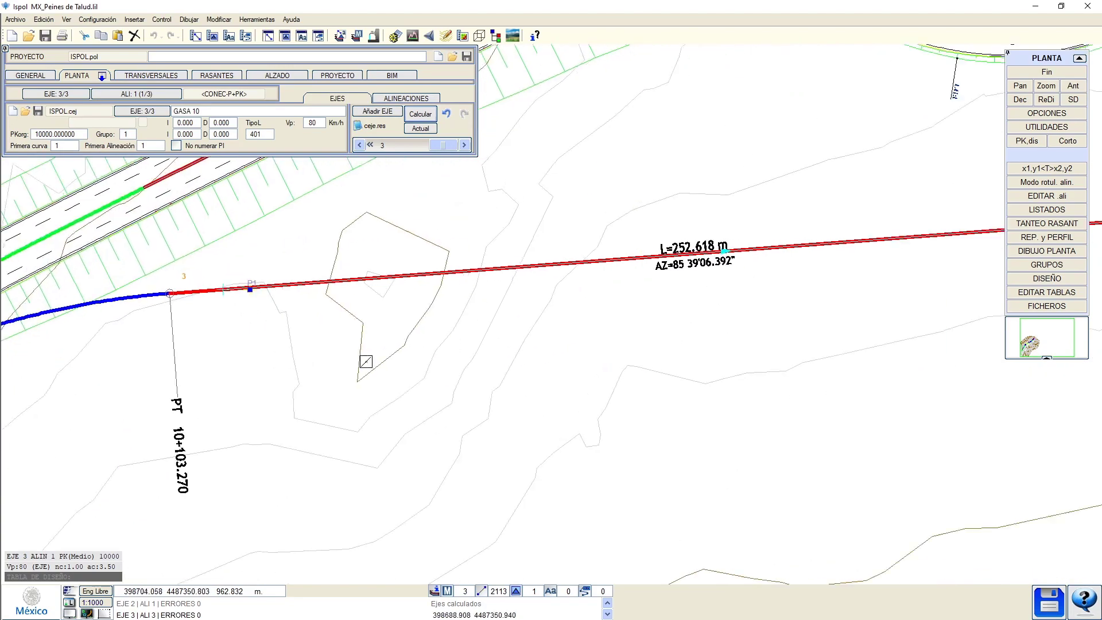
pyautogui.scroll(-3, 367, 362)
pyautogui.moveTo(664, 328); pyautogui.dragTo(450, 371, button='middle')
pyautogui.click(578, 331)
pyautogui.click(578, 330)
pyautogui.scroll(2, 493, 282)
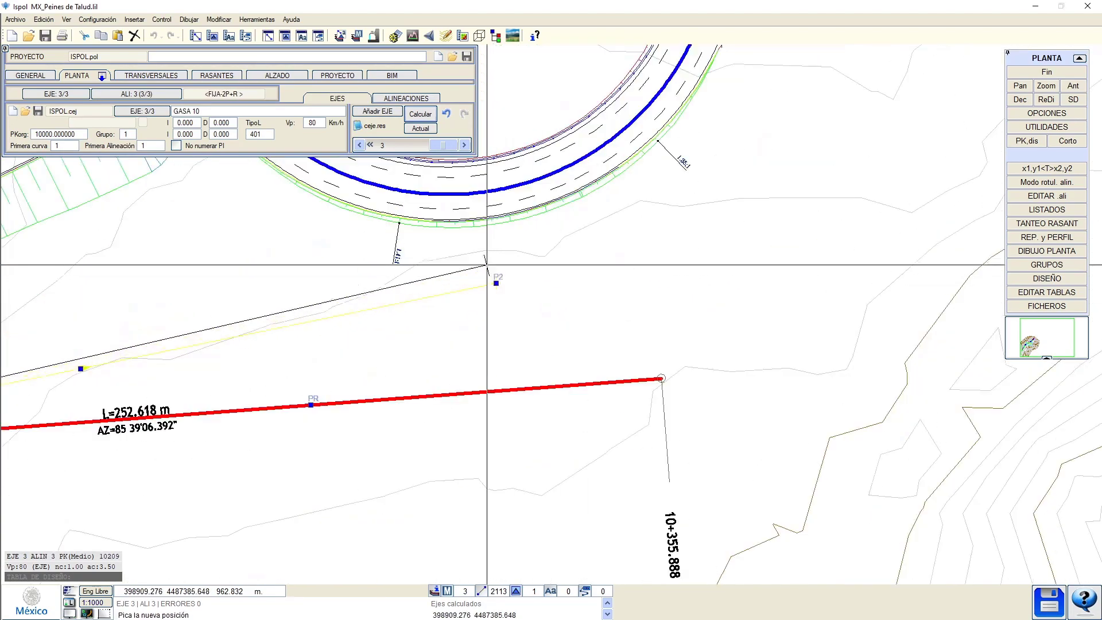
pyautogui.click(487, 254)
# Move the third alignment's P1 back toward the ramp start, to about X 398649.38, Y 4487365.68.
pyautogui.moveTo(94, 376); pyautogui.dragTo(578, 286, button='middle')
pyautogui.scroll(-2, 578, 285)
pyautogui.moveTo(341, 328); pyautogui.dragTo(505, 303, button='middle')
pyautogui.scroll(2, 505, 302)
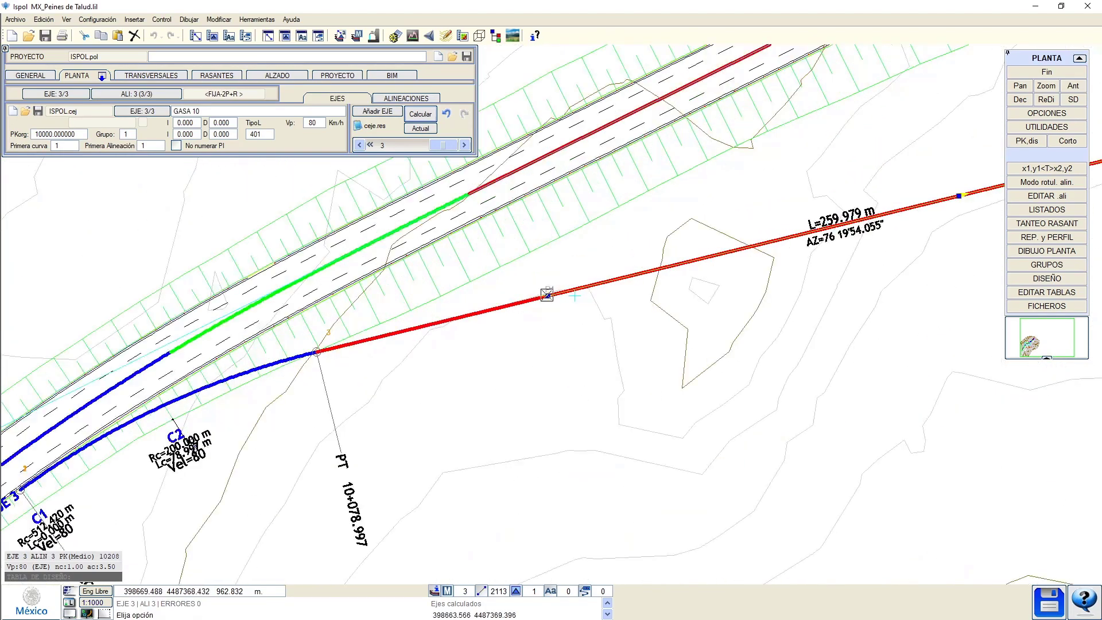
pyautogui.click(547, 294)
pyautogui.click(463, 307)
# Move the third alignment's P2 to about X 398828.84, Y 4487401.49, shortening the straight to about 203 m.
pyautogui.scroll(-2, 464, 308)
pyautogui.moveTo(662, 270); pyautogui.dragTo(351, 382, button='middle')
pyautogui.scroll(2, 596, 300)
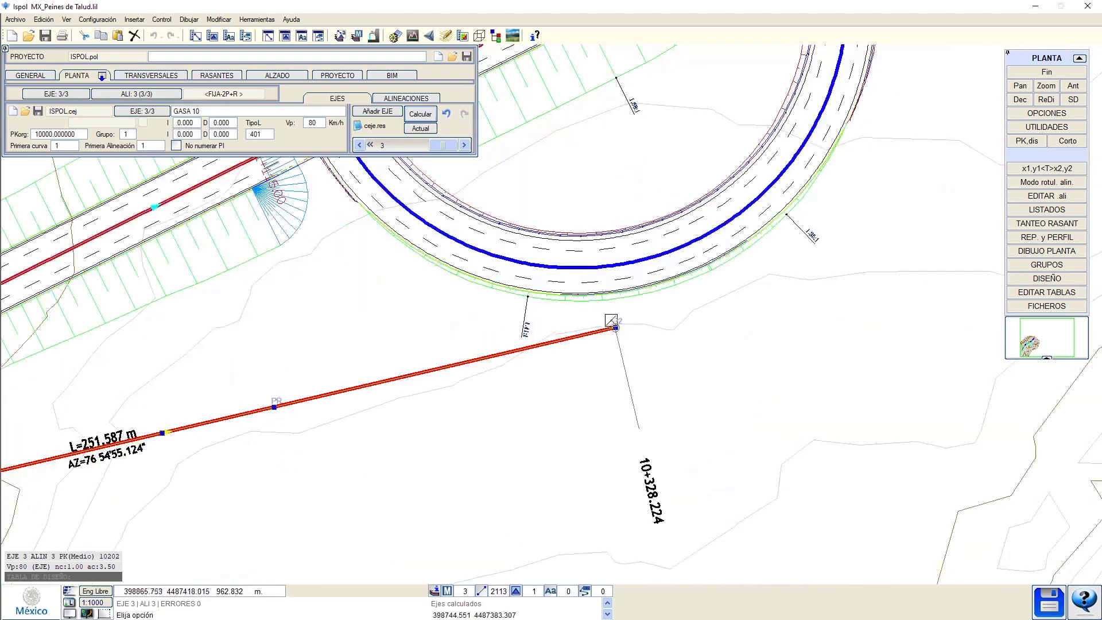
pyautogui.scroll(-2, 524, 337)
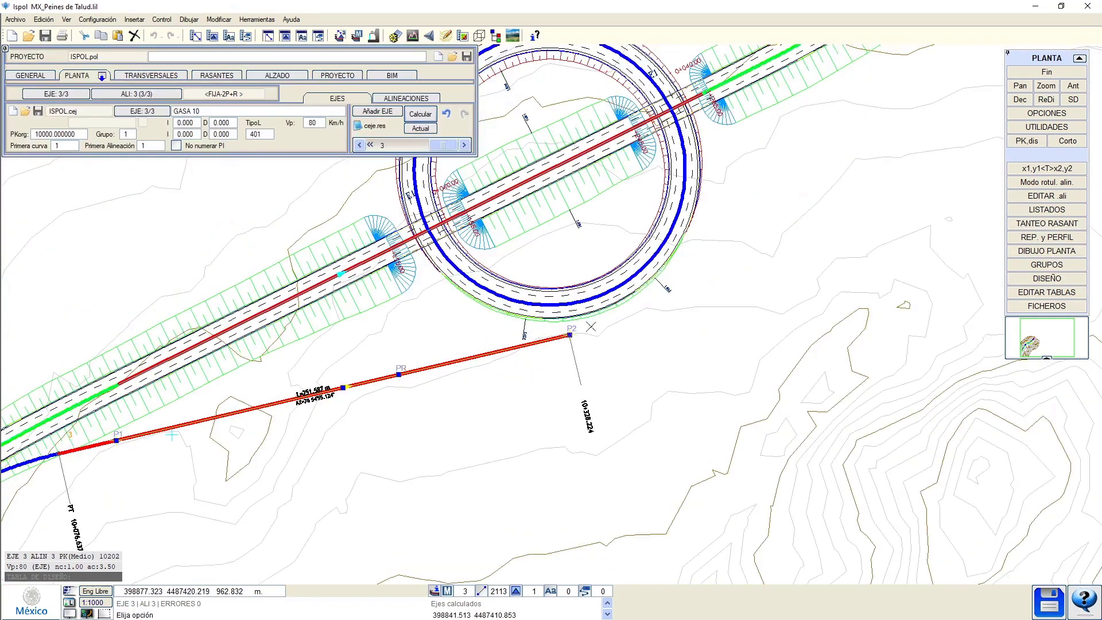
pyautogui.moveTo(554, 332); pyautogui.dragTo(642, 295, button='middle')
pyautogui.click(658, 295)
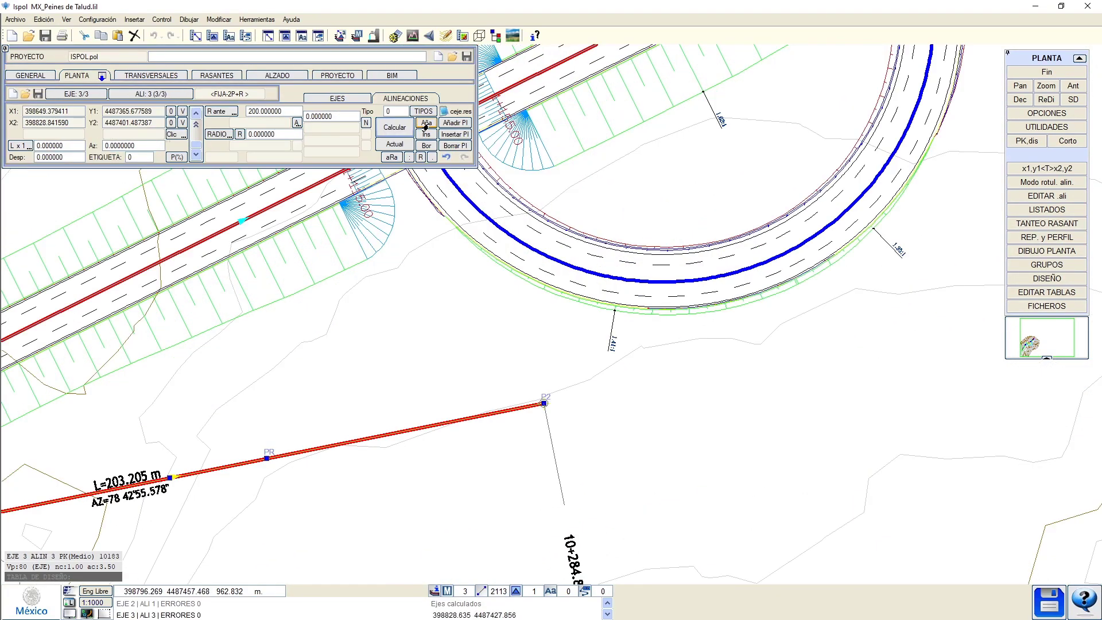
# Add a fourth alignment to axis 3 as FLOTANTE with a radius of -30 m and calculate the axis.
pyautogui.click(423, 124)
pyautogui.click(424, 113)
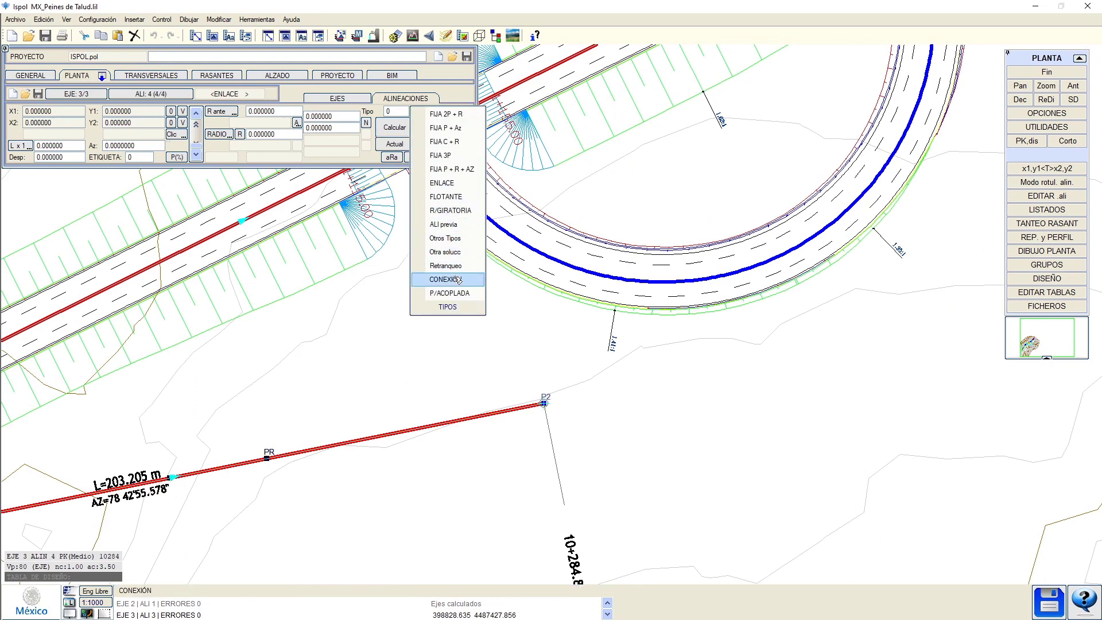
pyautogui.click(446, 196)
pyautogui.click(280, 137)
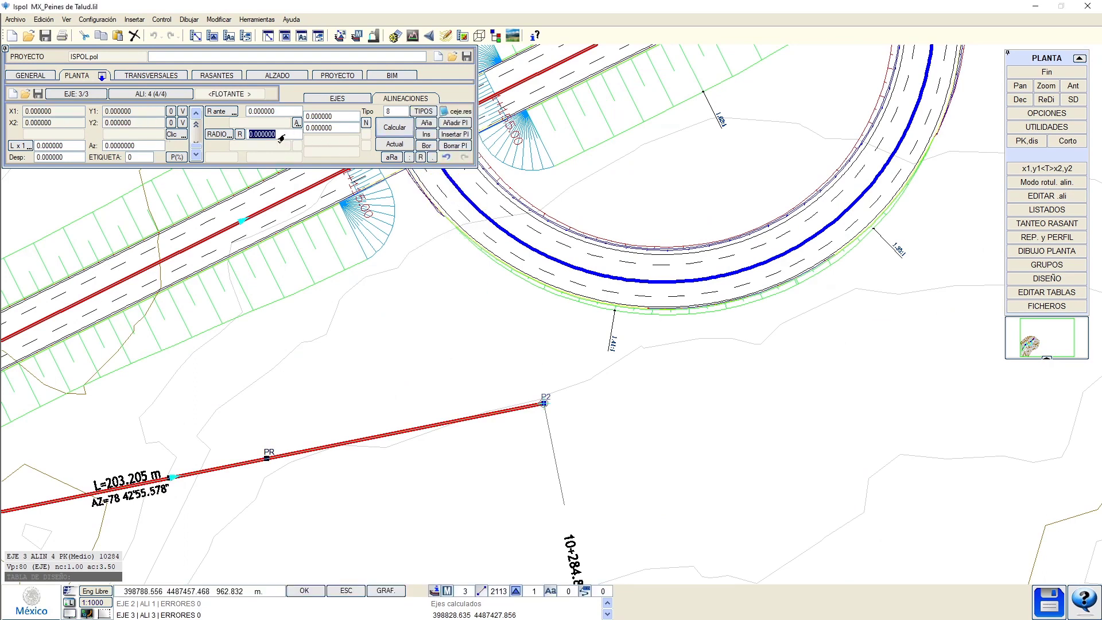
pyautogui.write('-30')
pyautogui.press('Return')
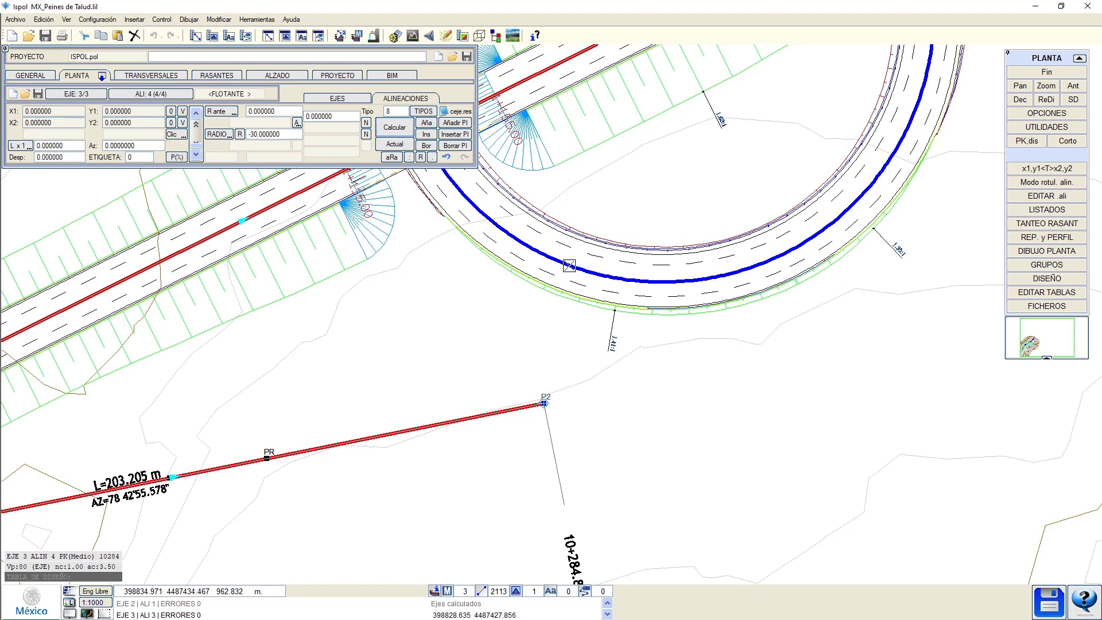
pyautogui.click(393, 129)
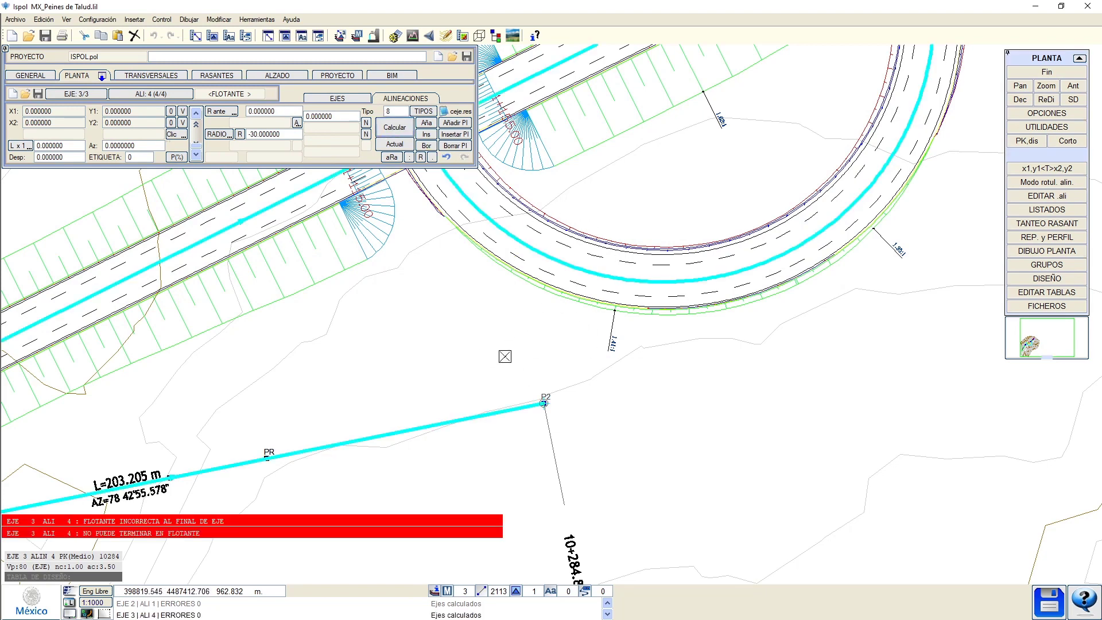
# Set axis 3's fifth alignment as an EJE+X,Y+PK (1003) connection to axis 2 through about X 398843.51, Y 4487444.66.
pyautogui.moveTo(514, 356); pyautogui.dragTo(510, 368, button='middle')
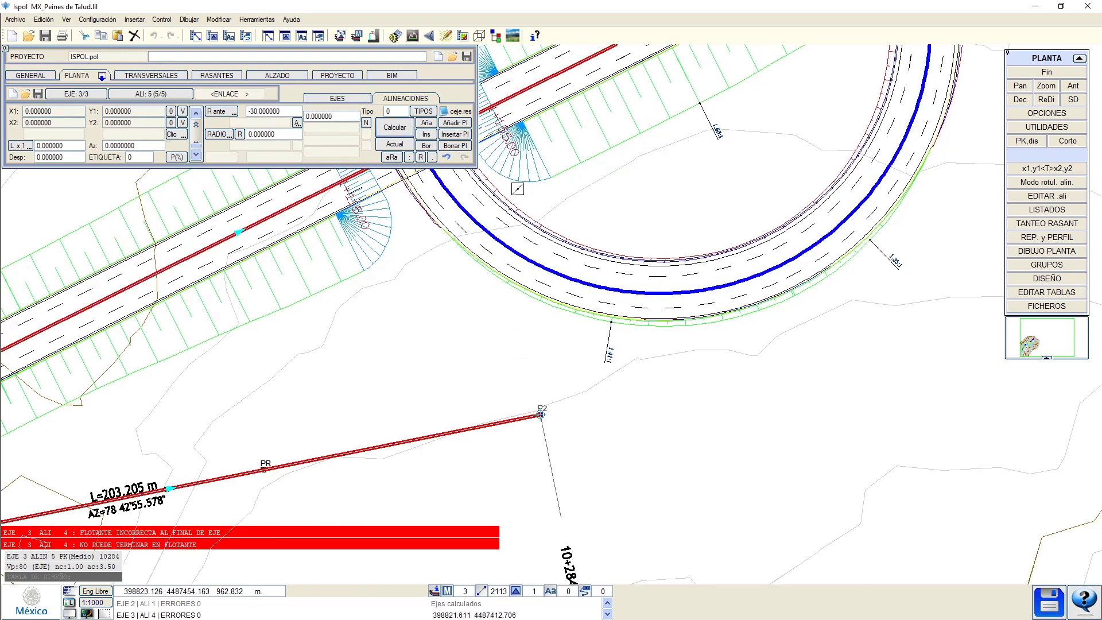
pyautogui.click(424, 112)
pyautogui.click(424, 283)
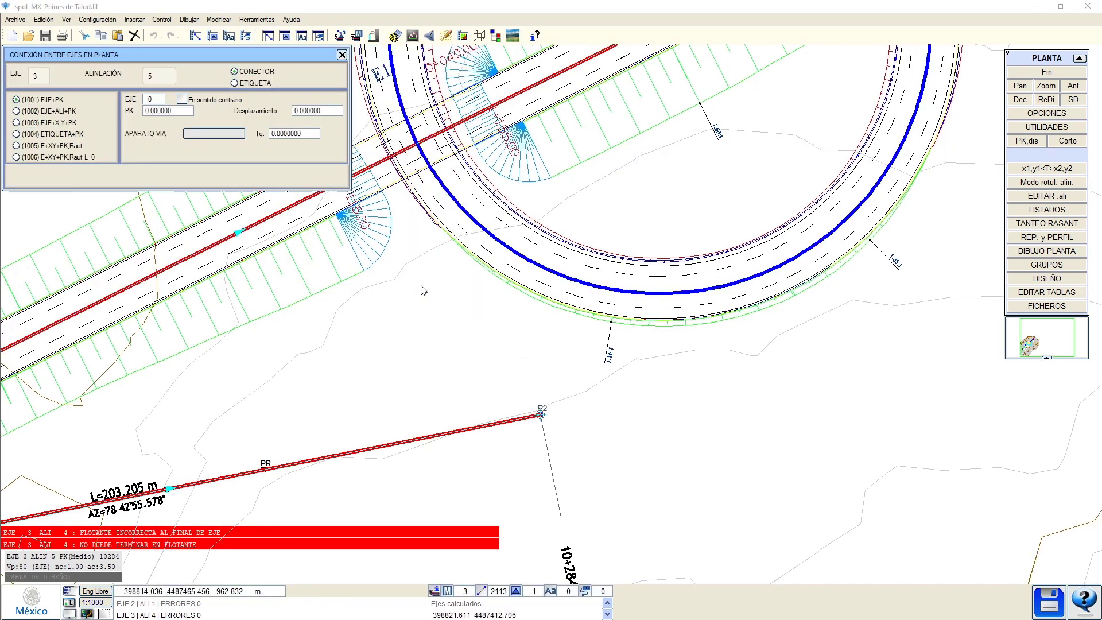
pyautogui.click(28, 122)
pyautogui.click(147, 100)
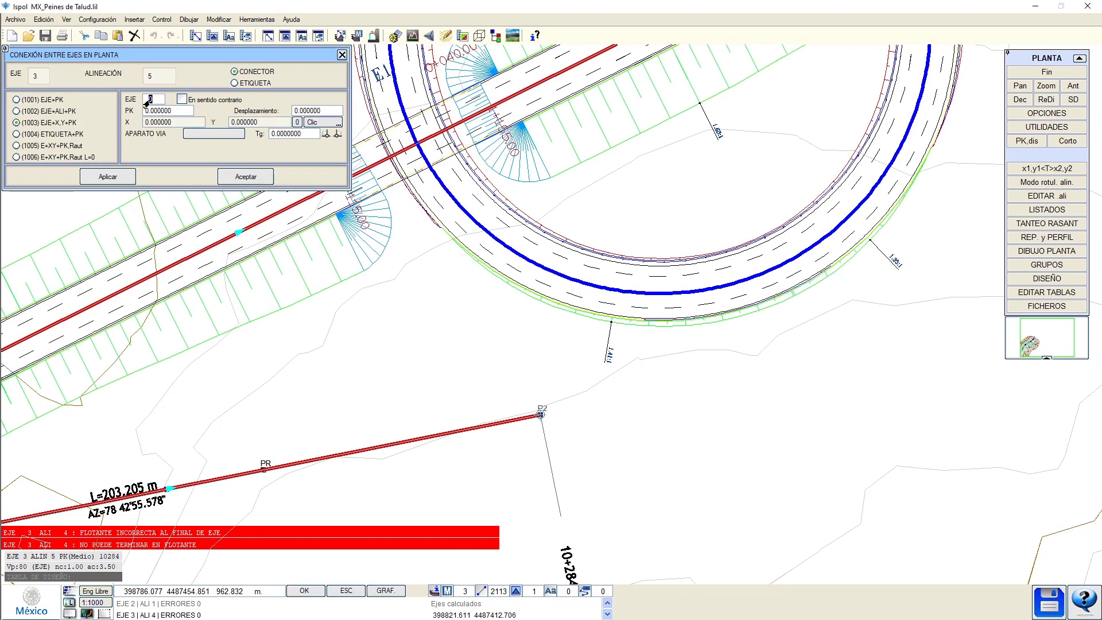
pyautogui.press('Return')
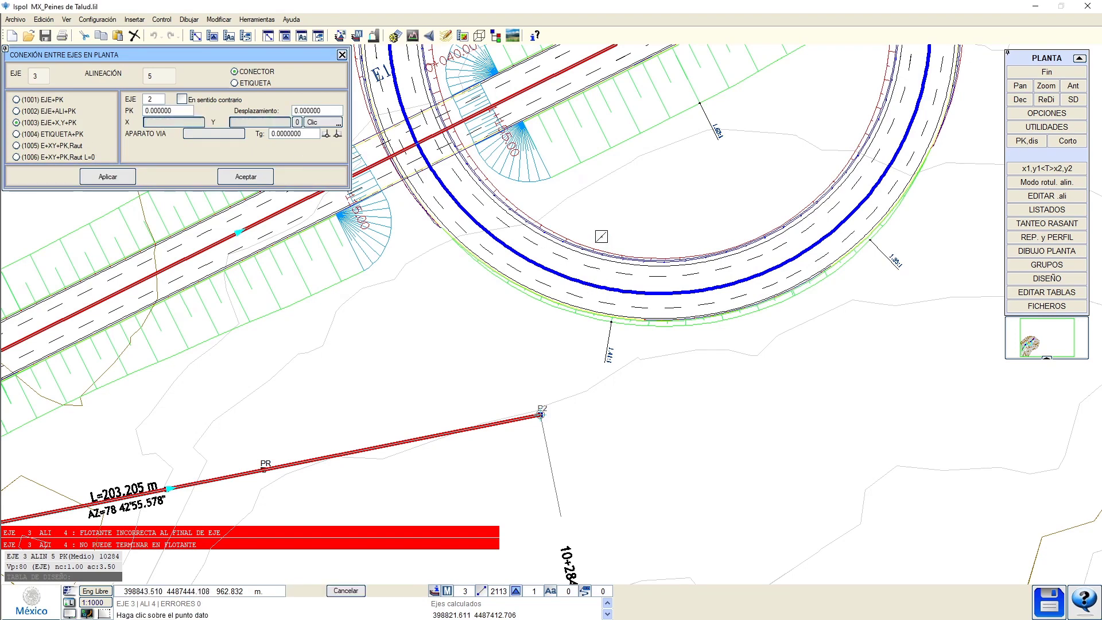
pyautogui.moveTo(580, 296); pyautogui.dragTo(557, 321, button='middle')
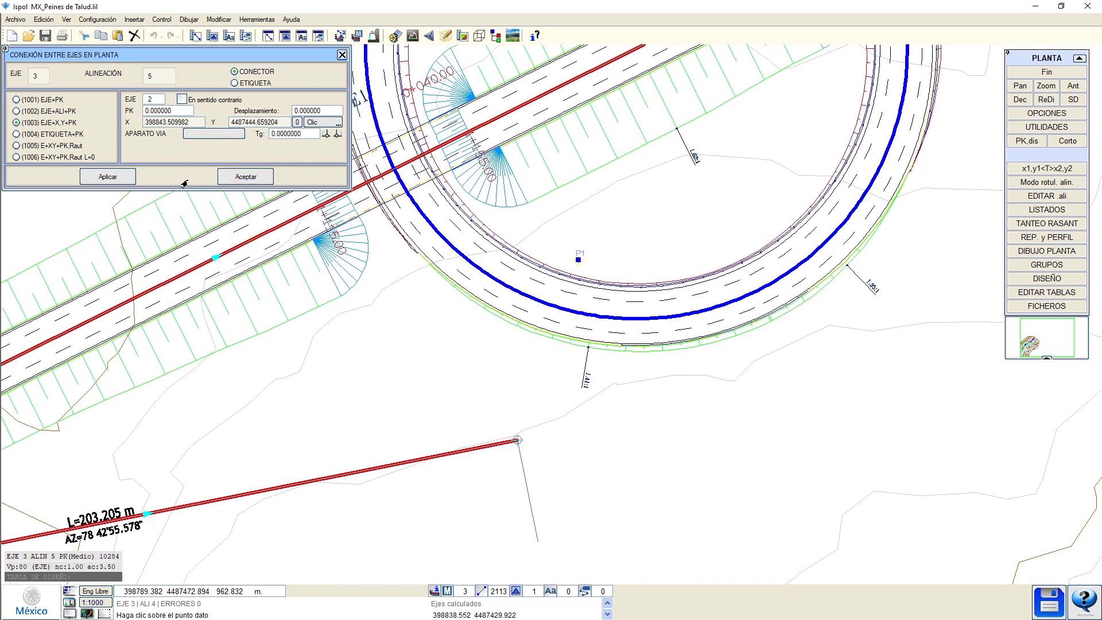
# Make the fifth alignment's connection perpendicular to the roundabout axis and calculate it.
pyautogui.click(97, 182)
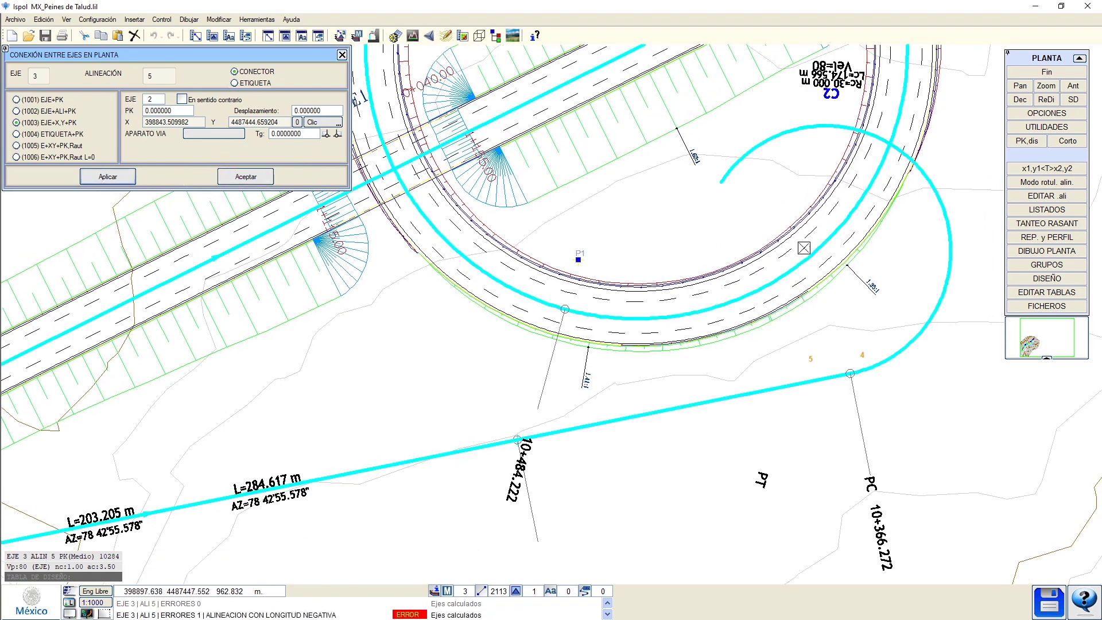
pyautogui.click(325, 135)
pyautogui.click(133, 172)
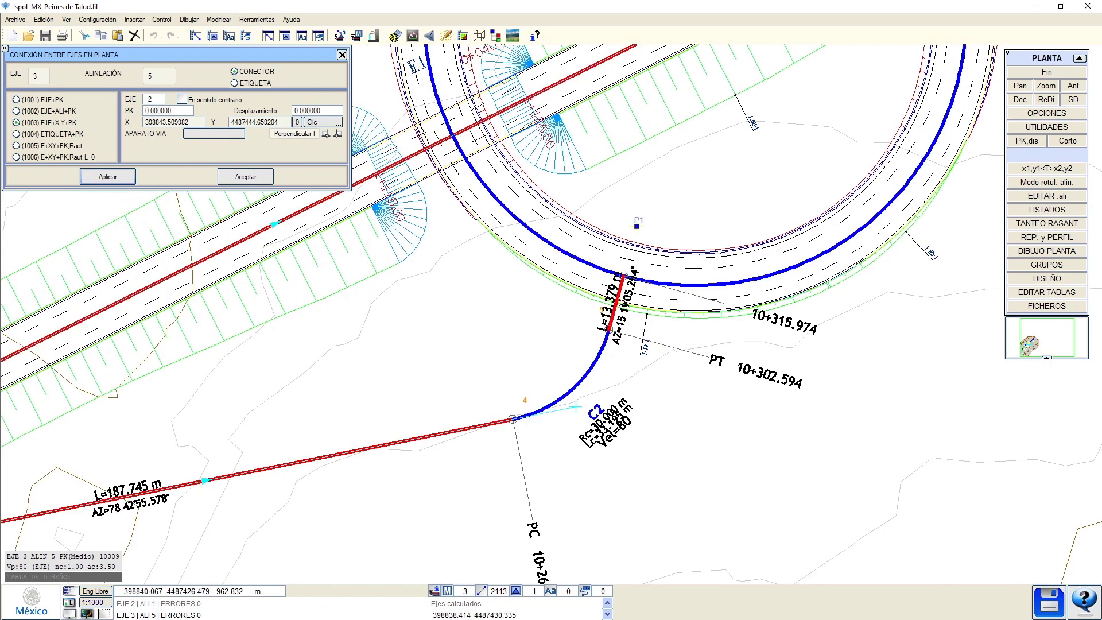
pyautogui.moveTo(489, 340); pyautogui.dragTo(514, 311)
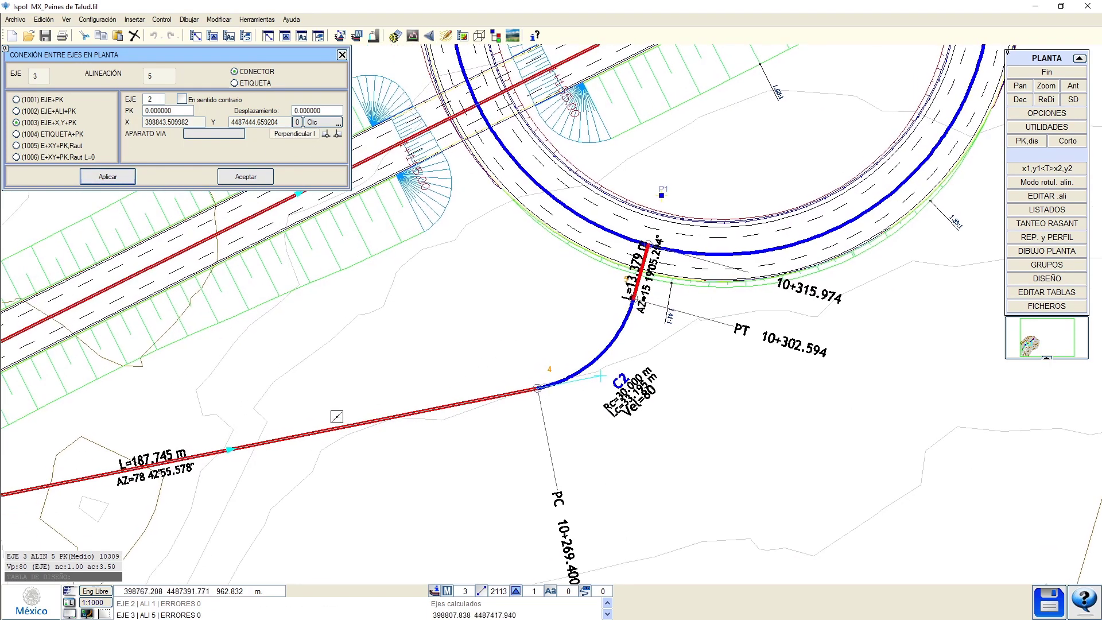
# Move the third alignment's P2 to about X 398842.27, Y 4487388.33, and refine it to about X 398846.95, Y 4487390.39.
pyautogui.click(284, 435)
pyautogui.click(602, 374)
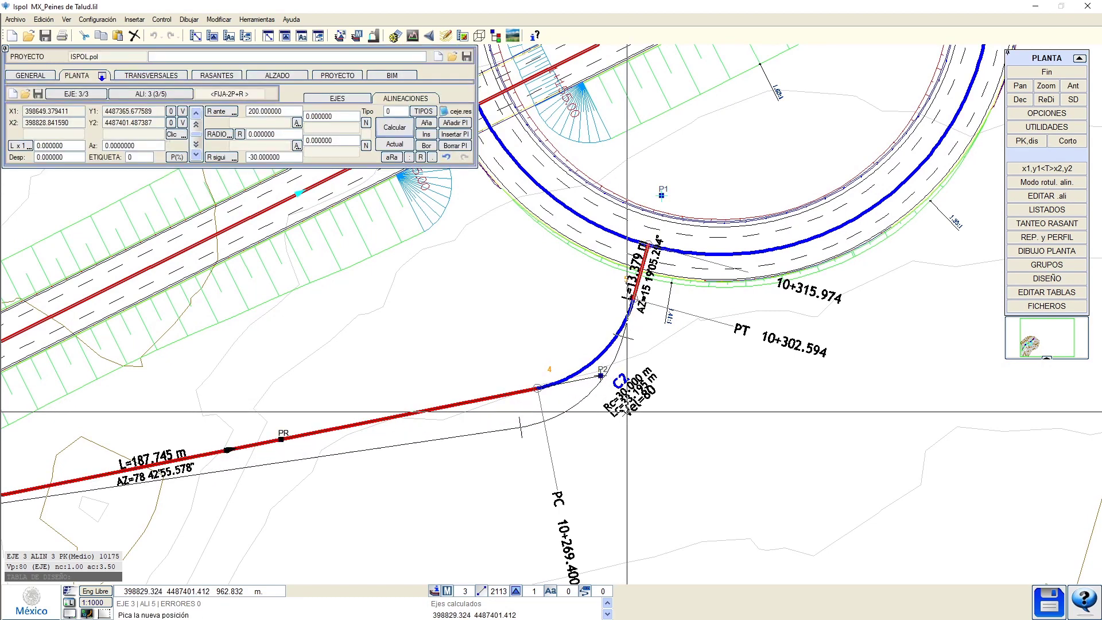
pyautogui.click(657, 431)
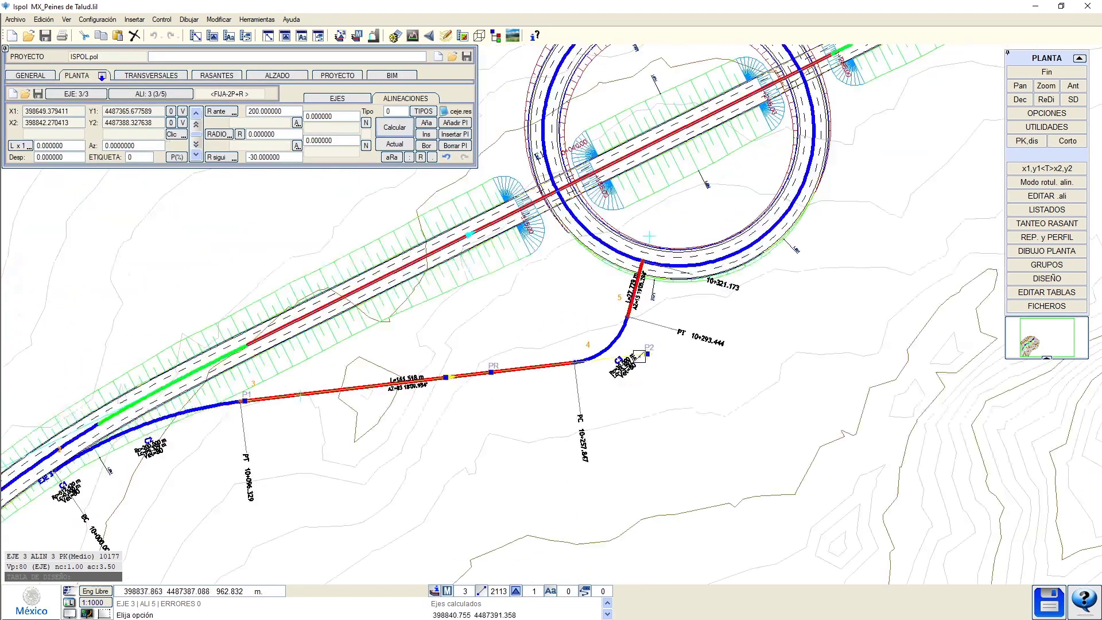
pyautogui.click(647, 354)
pyautogui.click(657, 350)
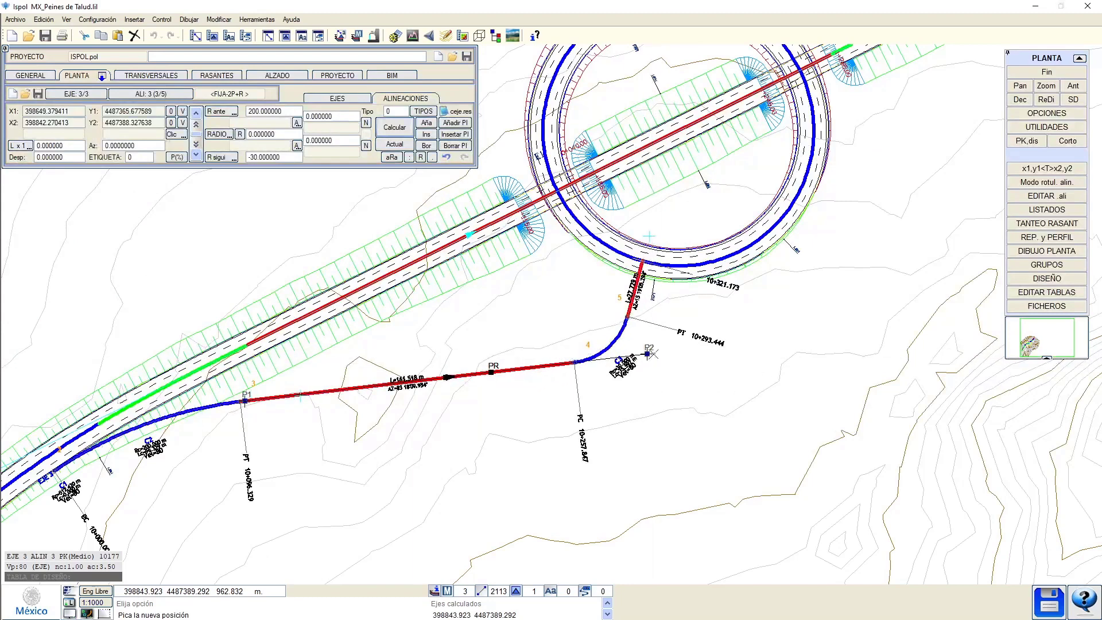
pyautogui.scroll(1, 643, 283)
pyautogui.click(630, 283)
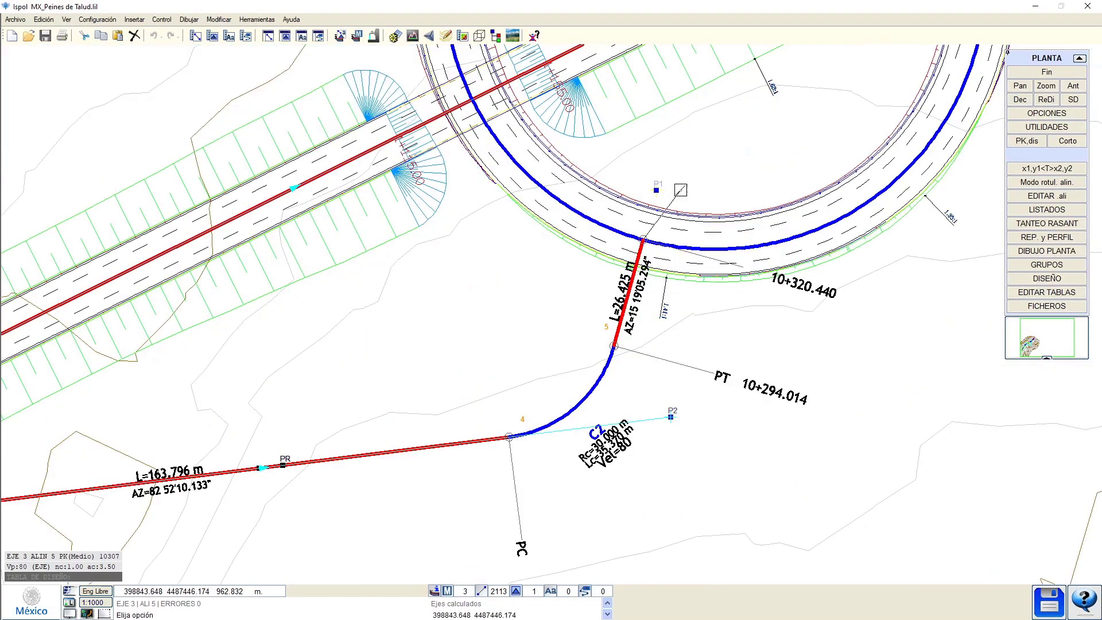
# Adjust the fifth alignment's connection point P1 inside the roundabout to about X 398842.96, Y 4487445.35.
pyautogui.click(657, 188)
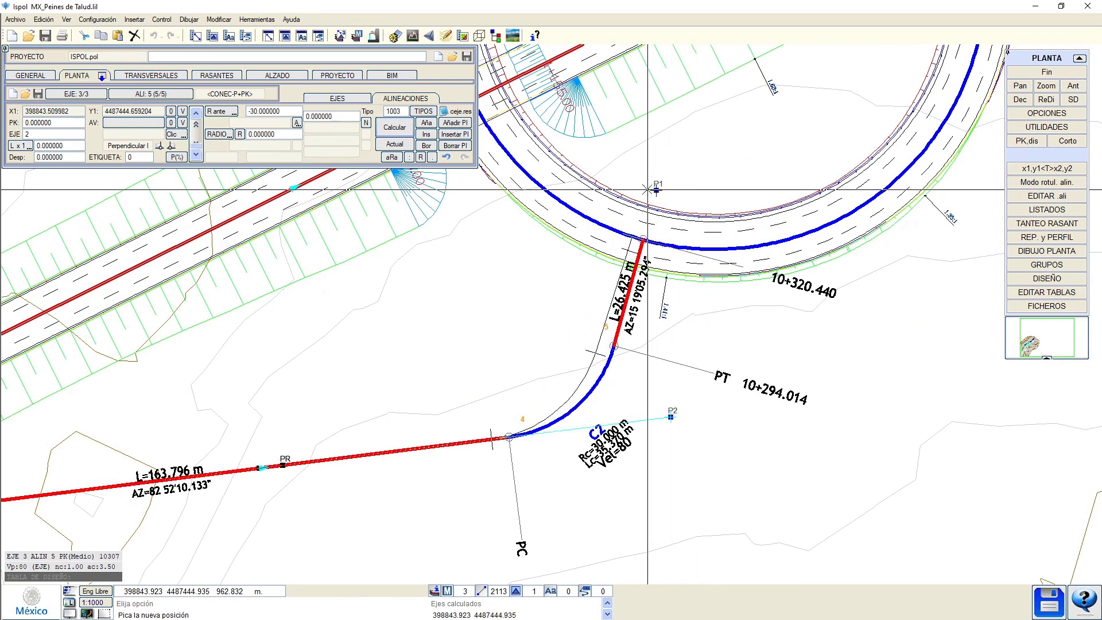
pyautogui.click(647, 189)
pyautogui.moveTo(646, 188); pyautogui.dragTo(650, 209, button='middle')
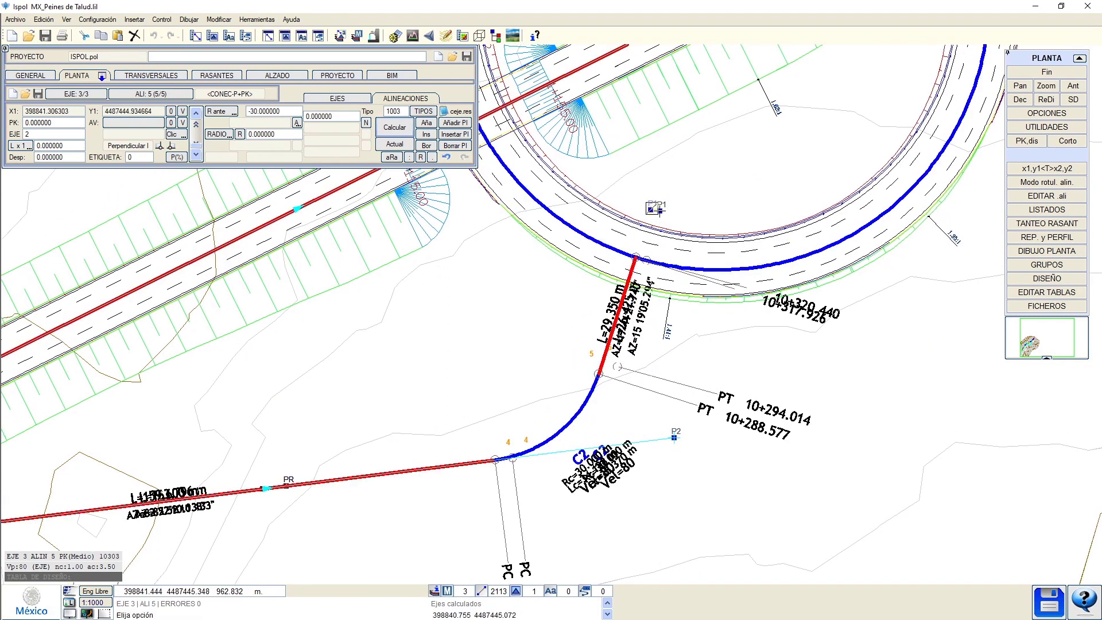
pyautogui.click(653, 208)
pyautogui.click(657, 209)
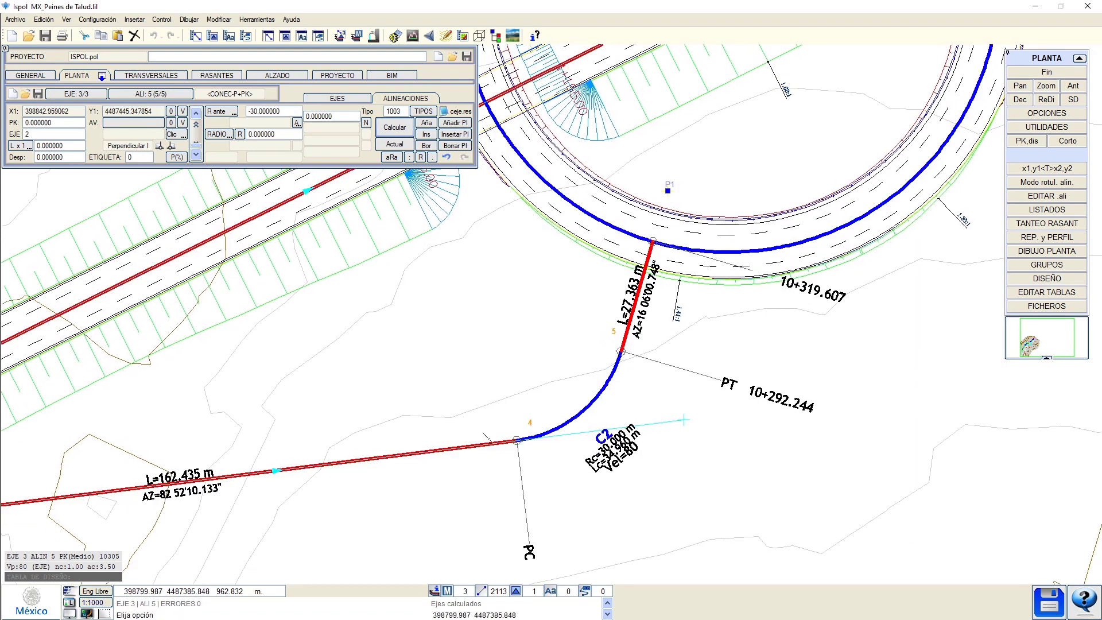
# Move the third alignment's P2 north toward the roundabout and fine-tune it to about X 398849.23, Y 4487404.51.
pyautogui.click(683, 419)
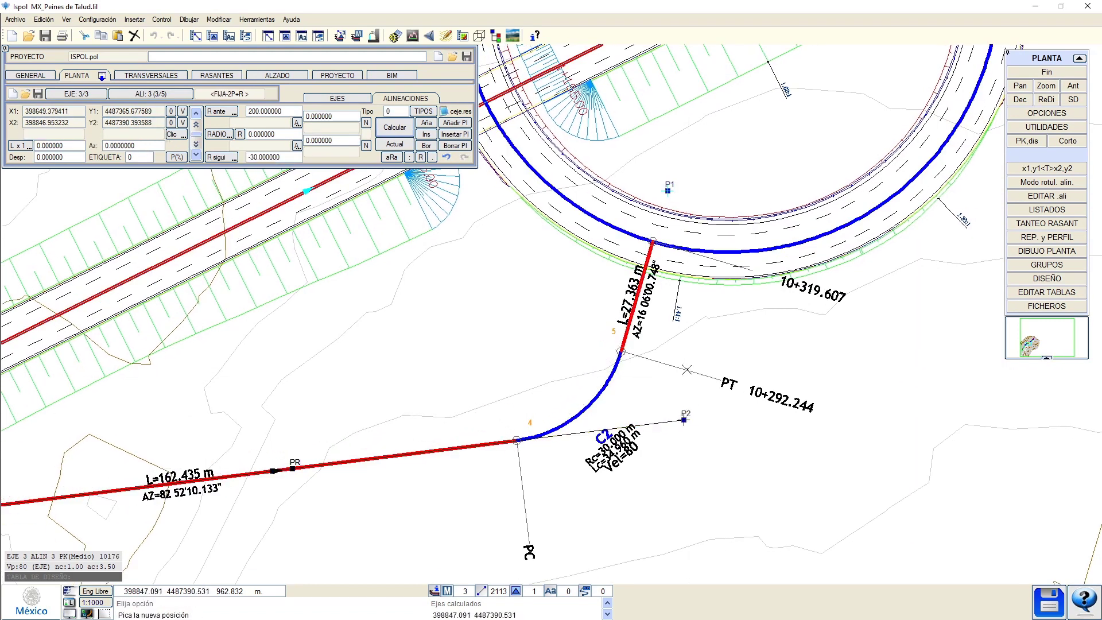
pyautogui.click(686, 310)
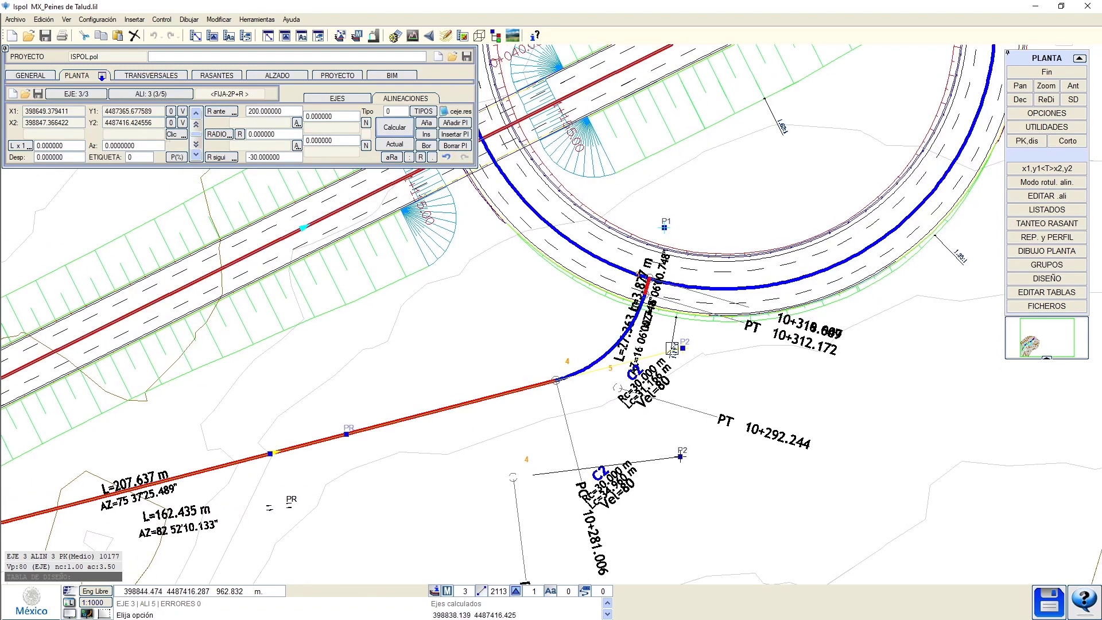
pyautogui.scroll(3, 691, 344)
pyautogui.click(695, 374)
pyautogui.scroll(-2, 694, 396)
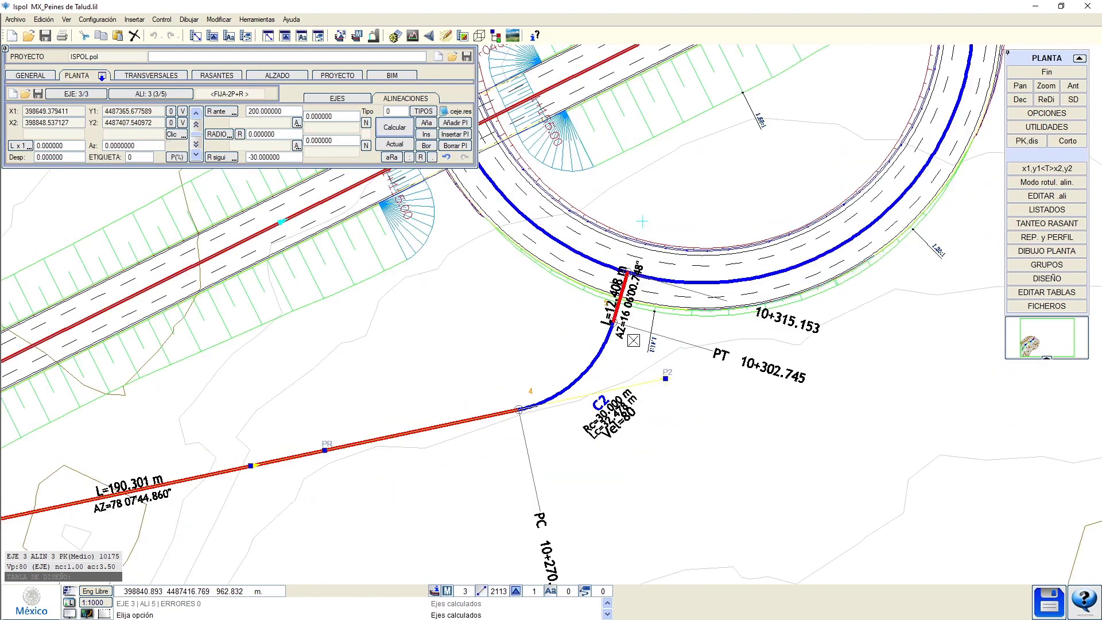
pyautogui.scroll(3, 694, 413)
pyautogui.click(700, 436)
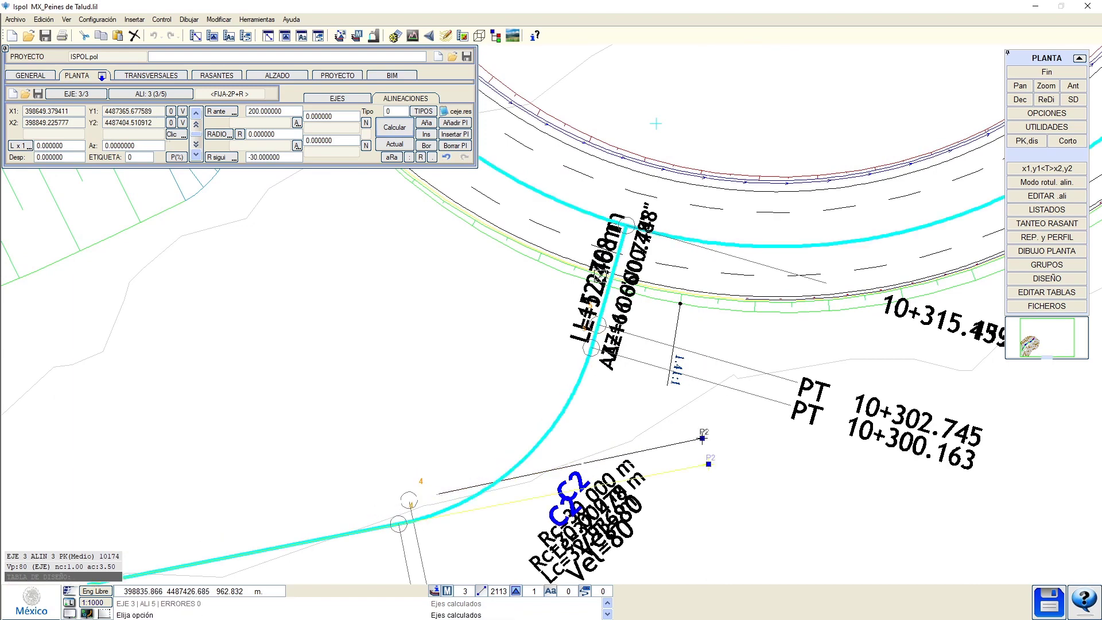
# Add a sixth alignment to axis 3 as ACOPLADA with zero lengths and calculate the axis.
pyautogui.click(425, 122)
pyautogui.click(423, 110)
pyautogui.click(447, 293)
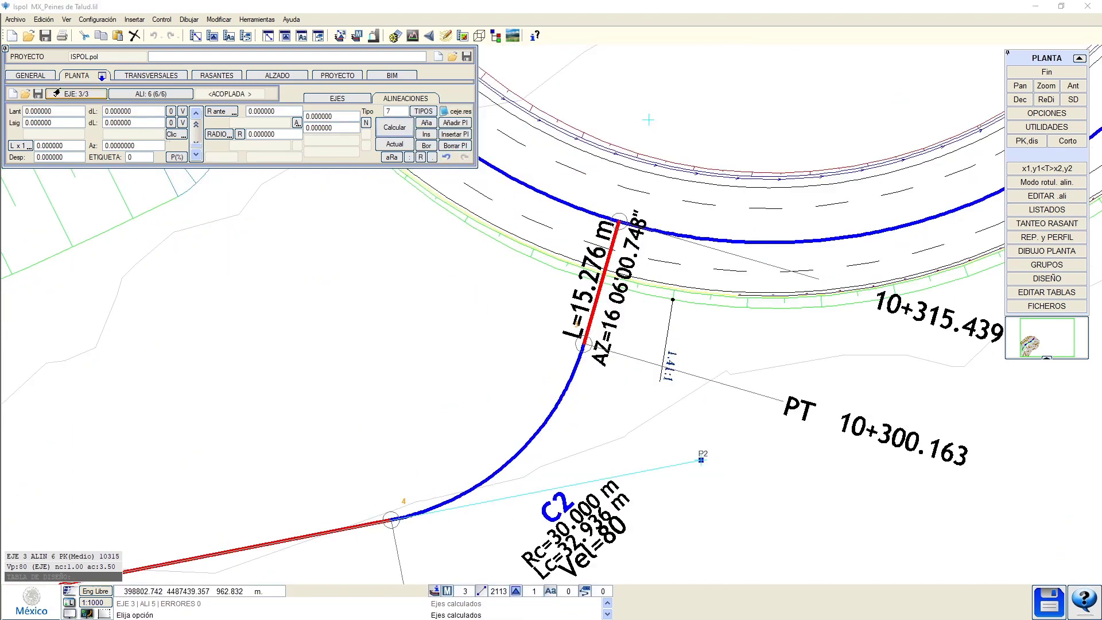
pyautogui.click(47, 113)
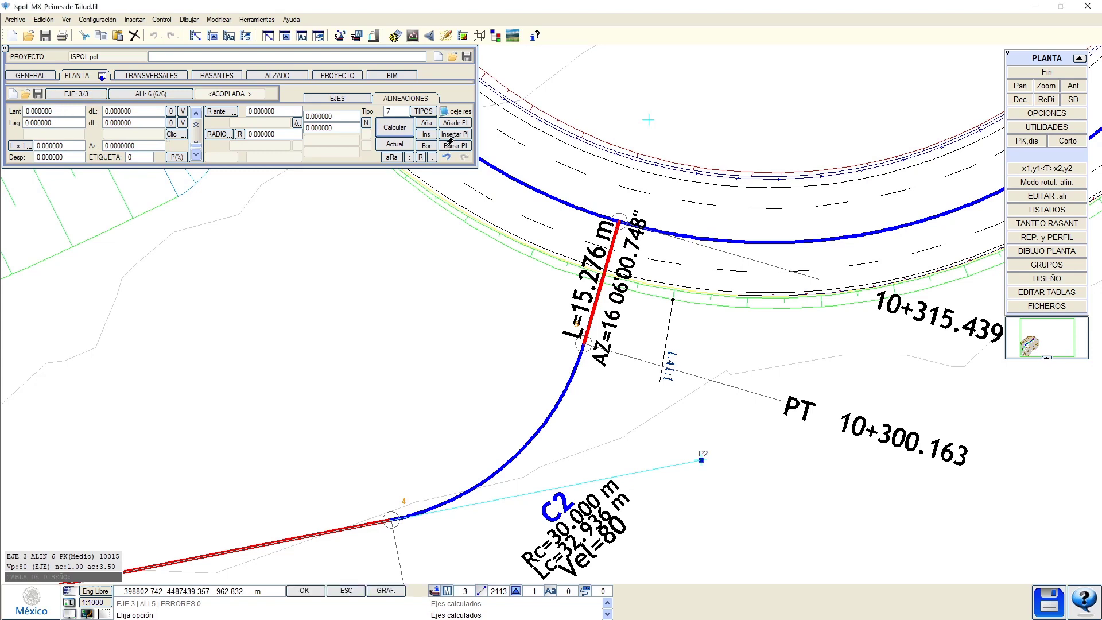
pyautogui.click(401, 128)
pyautogui.scroll(-3, 563, 348)
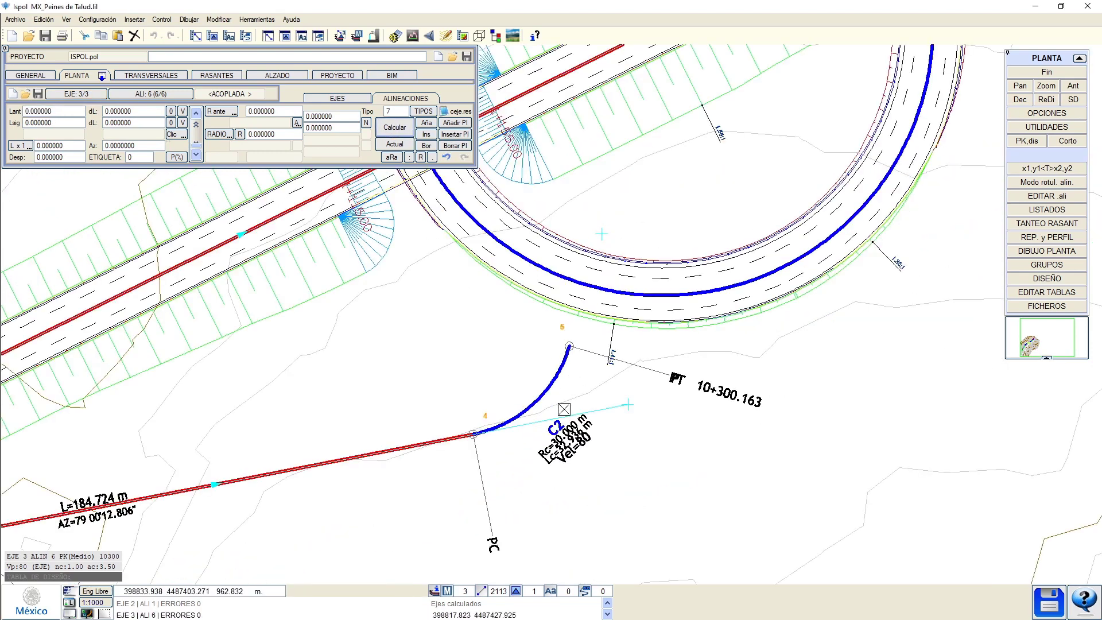
# Move the third alignment's P2 to about X 398846.88, Y 4487416.77, bringing the final curve into the roundabout's outer lane.
pyautogui.click(429, 443)
pyautogui.click(627, 403)
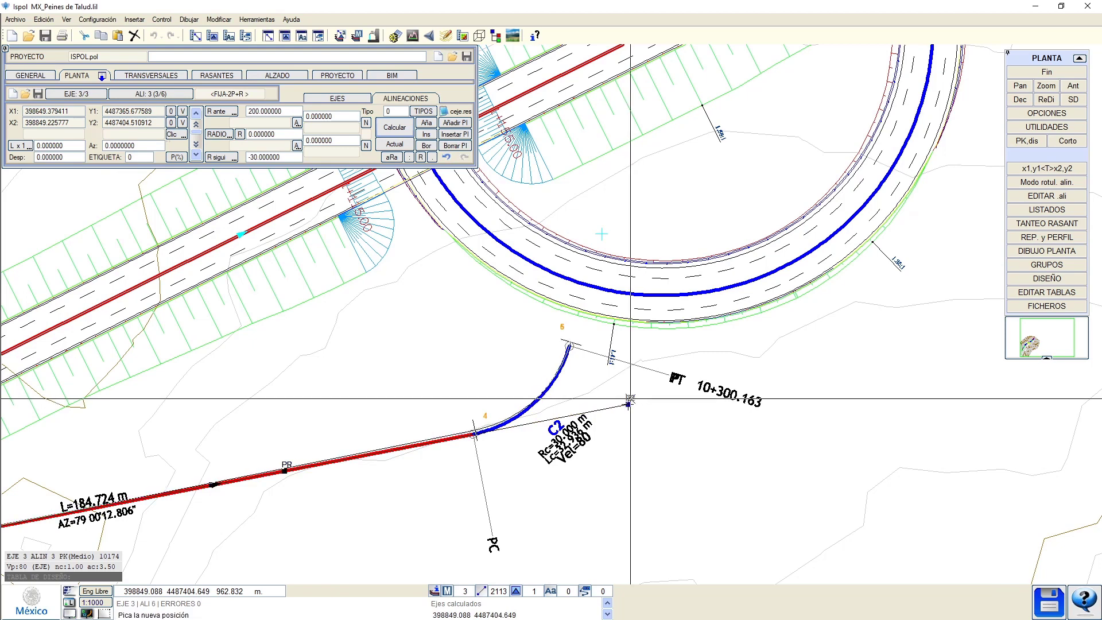
pyautogui.click(618, 355)
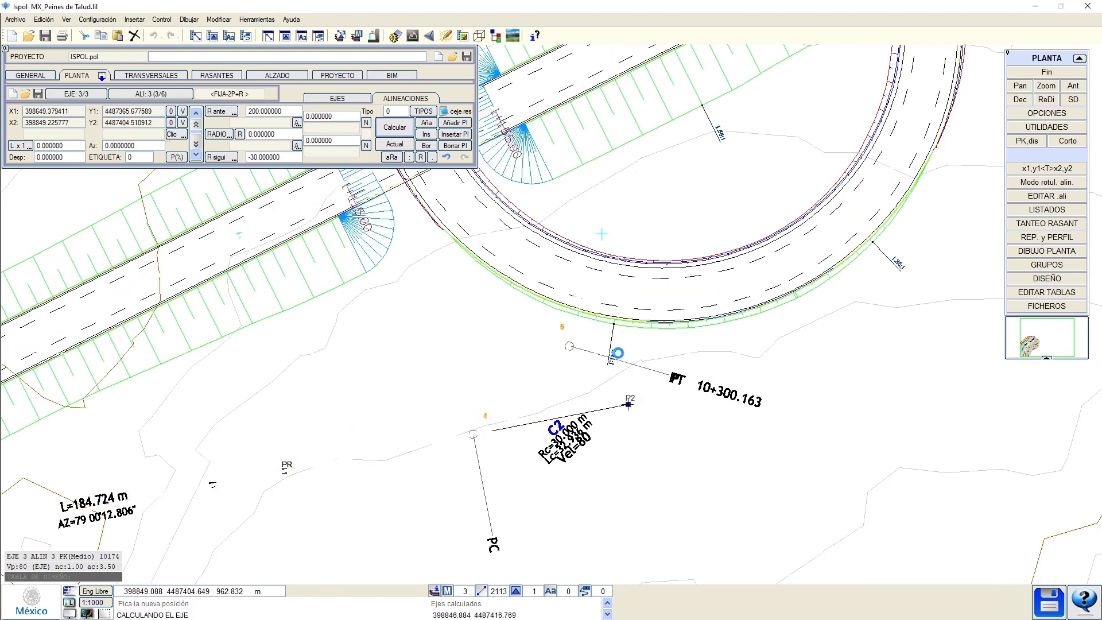
# Examine where the final curve ends on the roundabout roadway and review the straight back to the ramp start.
pyautogui.scroll(3, 578, 305)
pyautogui.scroll(-3, 573, 282)
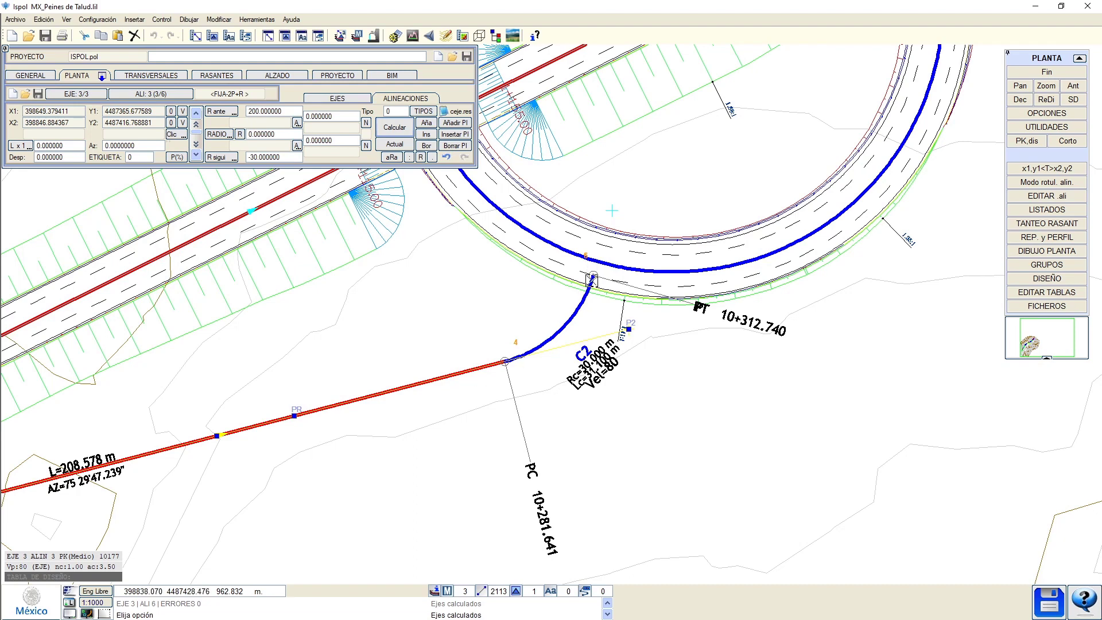
pyautogui.scroll(2, 592, 273)
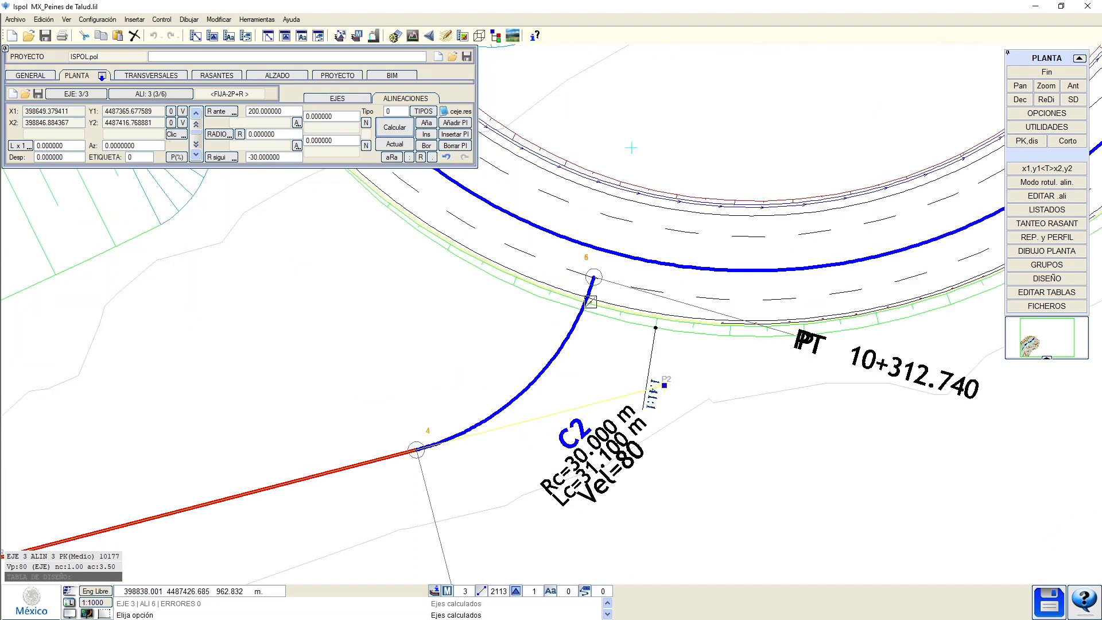
pyautogui.scroll(2, 616, 287)
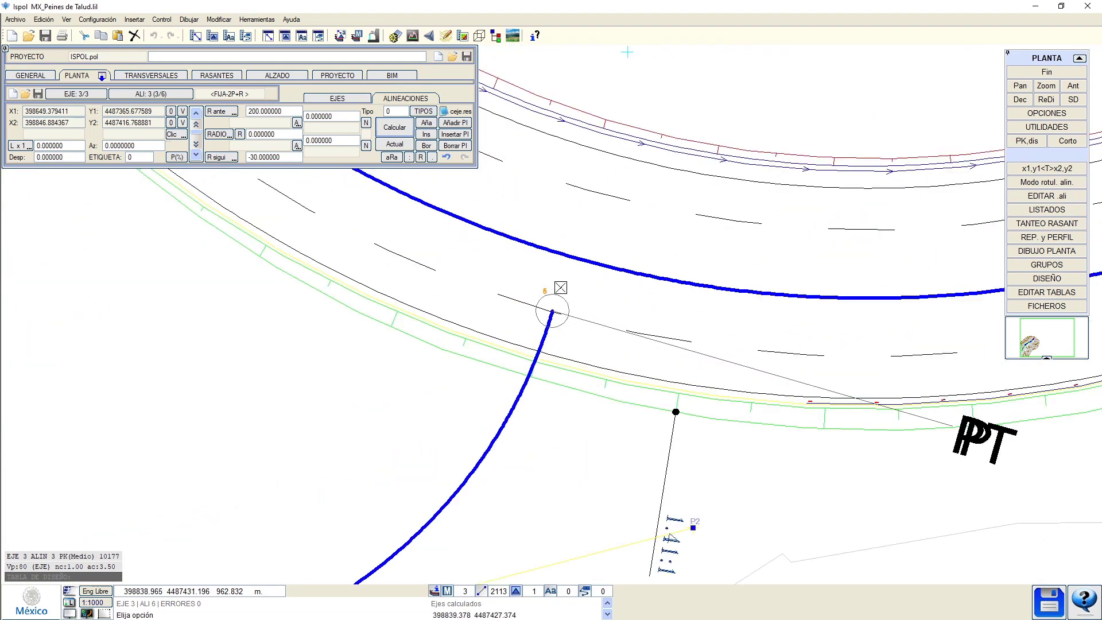
pyautogui.scroll(-2, 560, 287)
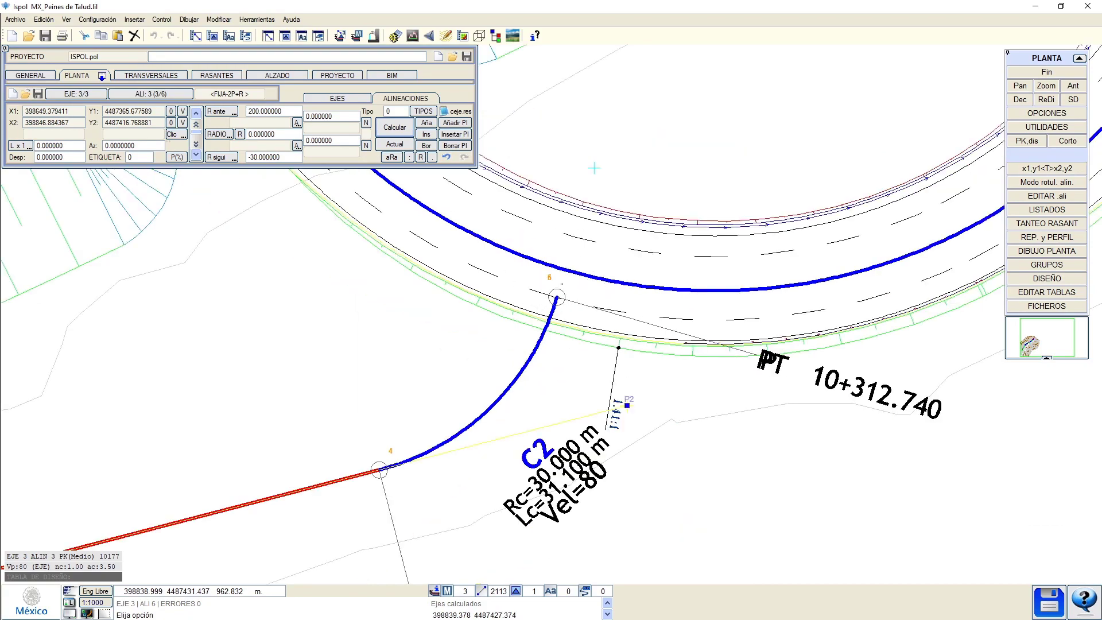
pyautogui.scroll(-2, 561, 284)
pyautogui.moveTo(468, 324); pyautogui.dragTo(617, 250, button='middle')
pyautogui.moveTo(489, 297); pyautogui.dragTo(808, 260, button='middle')
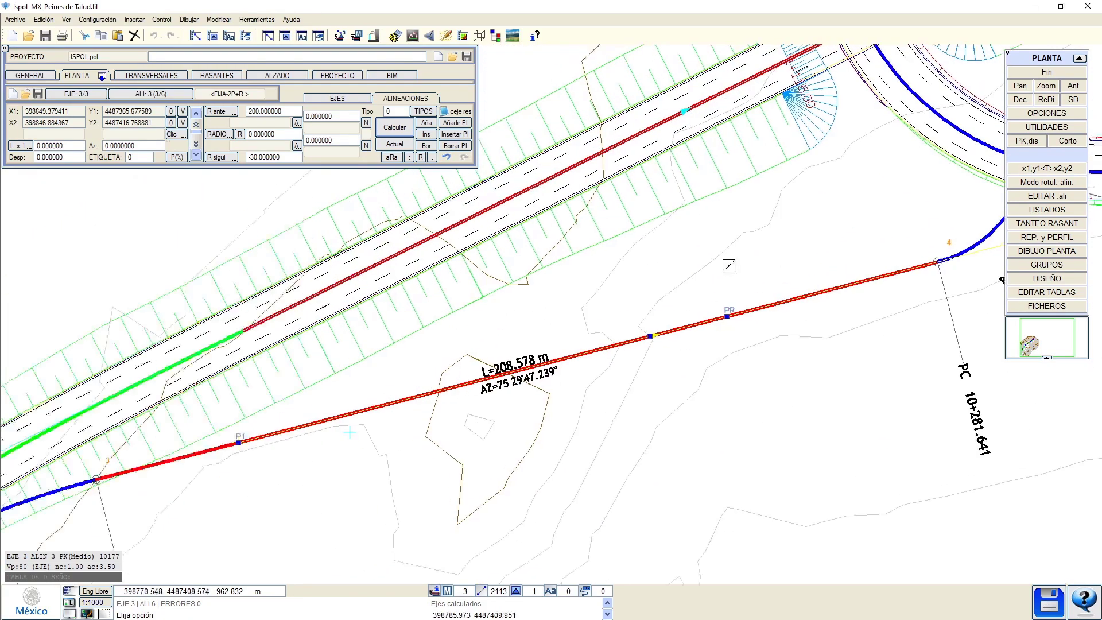
pyautogui.scroll(-2, 574, 288)
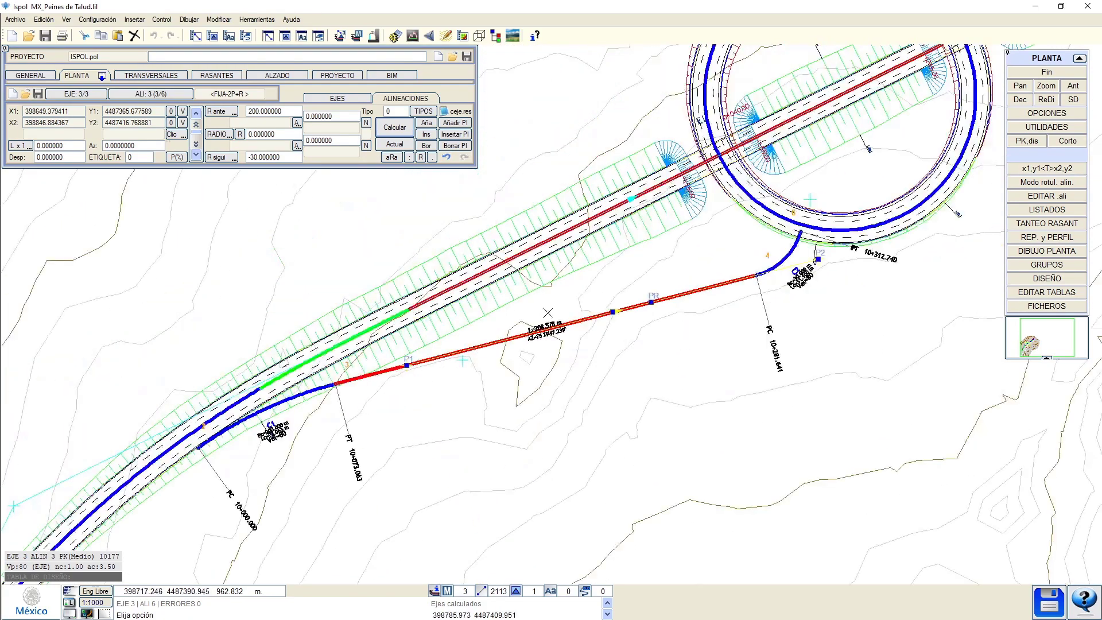
# Display the TN1.ttp terrain surface and generate the cross-section profiles for axis 3.
pyautogui.click(150, 76)
pyautogui.click(127, 100)
pyautogui.click(444, 82)
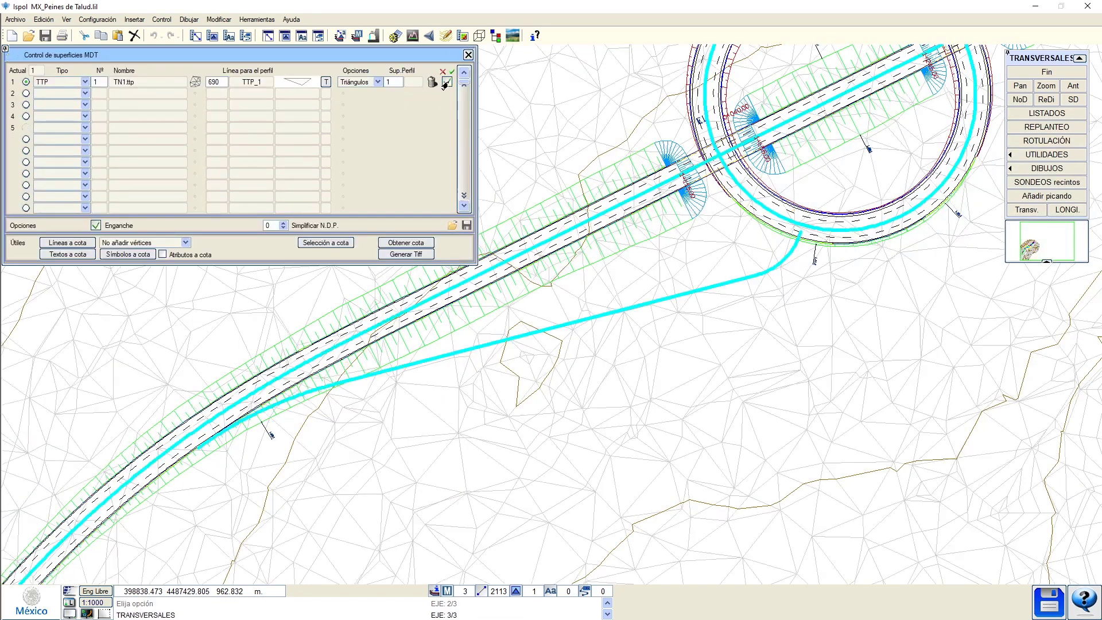
pyautogui.click(463, 55)
pyautogui.click(192, 106)
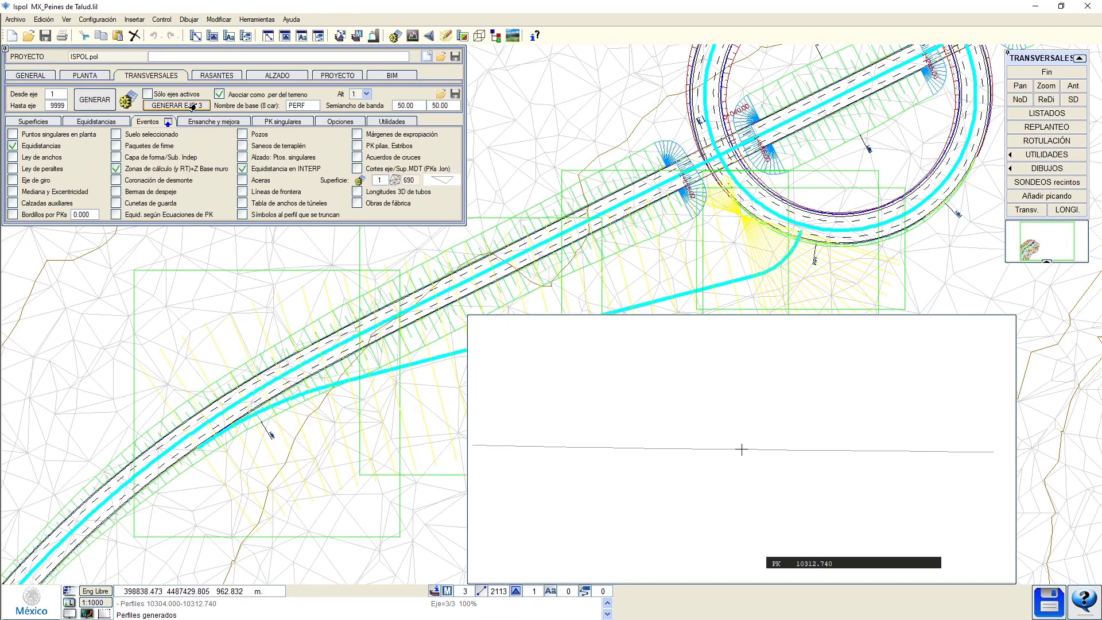
# Hide the TN1.ttp surface triangulation and close the surface control.
pyautogui.click(127, 100)
pyautogui.click(447, 82)
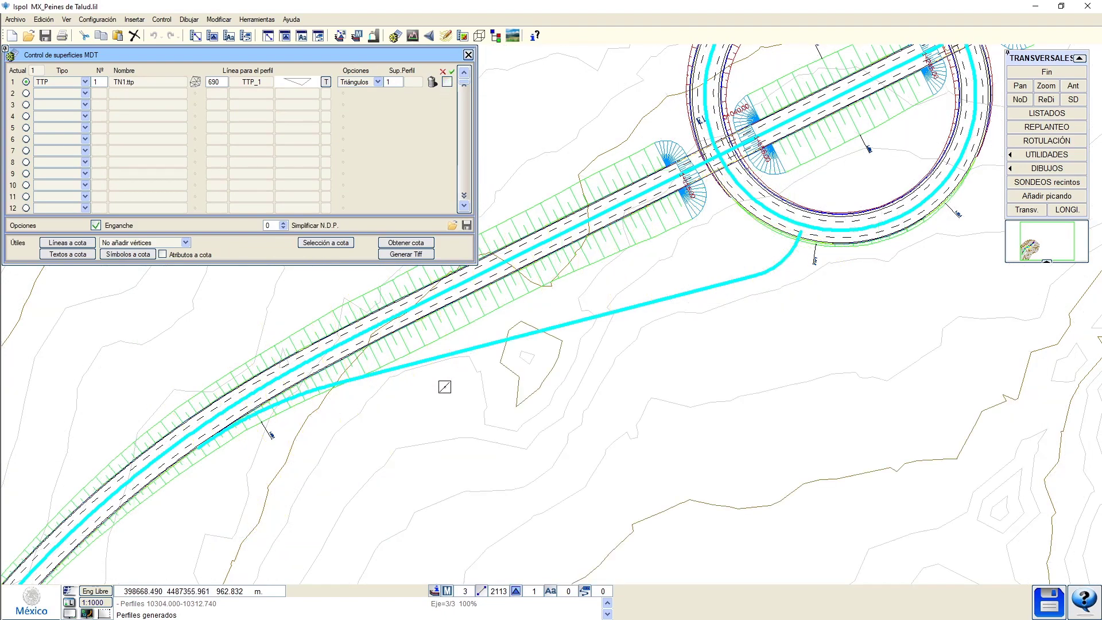
pyautogui.click(468, 55)
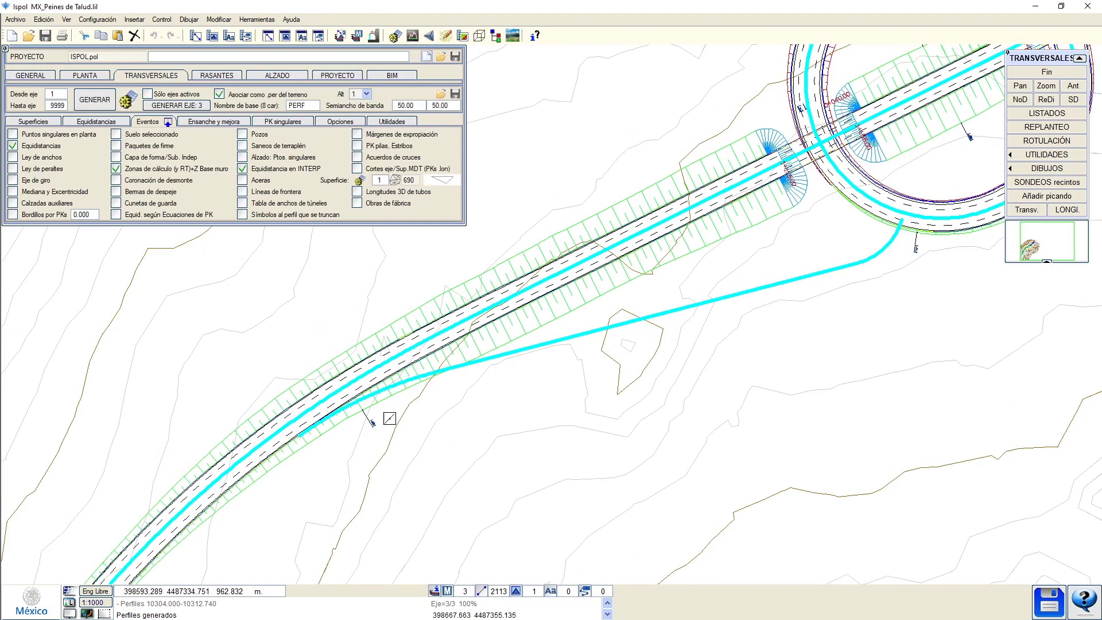
pyautogui.scroll(3, 389, 418)
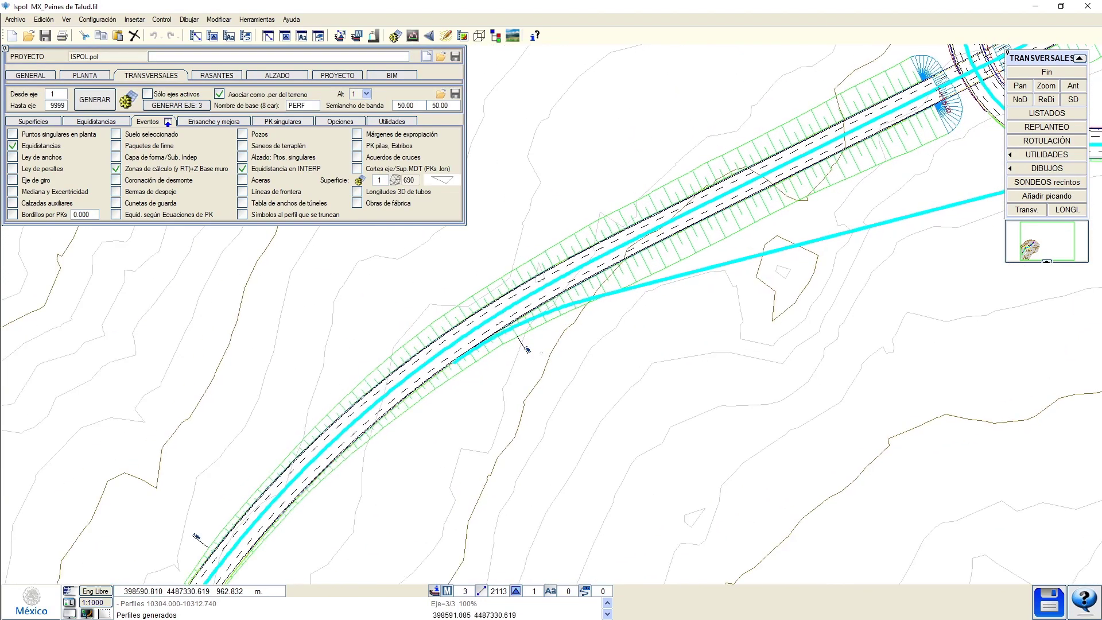
# Review the design tables assigned to main road axis 1 and roundabout axis 2, and where the ramp runs alongside them.
pyautogui.click(86, 77)
pyautogui.click(426, 315)
pyautogui.click(47, 75)
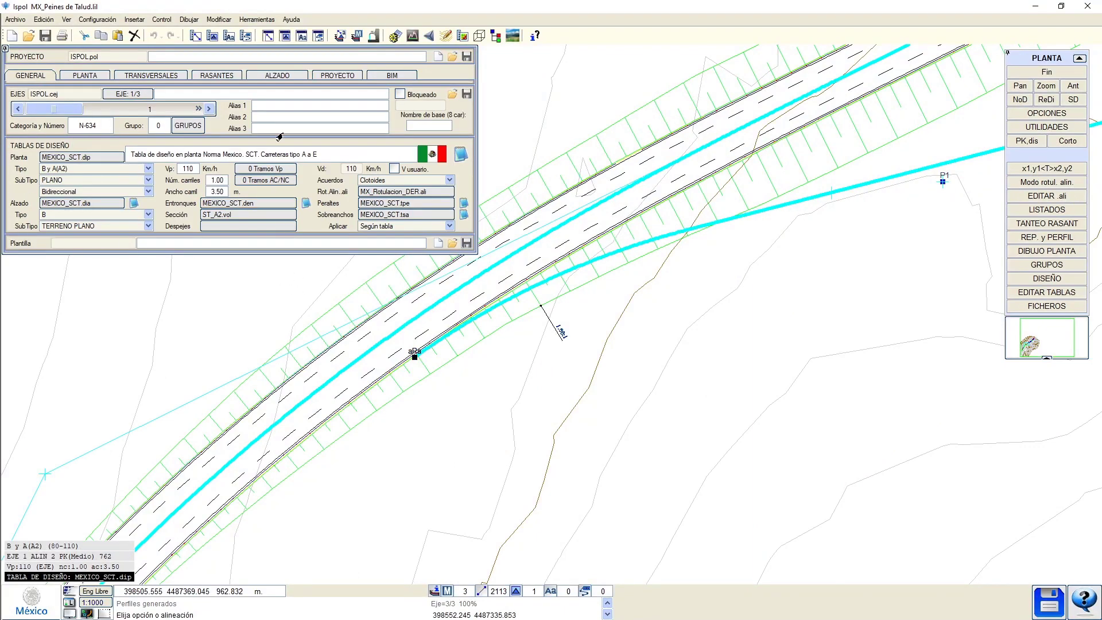
pyautogui.moveTo(475, 362); pyautogui.dragTo(422, 413, button='middle')
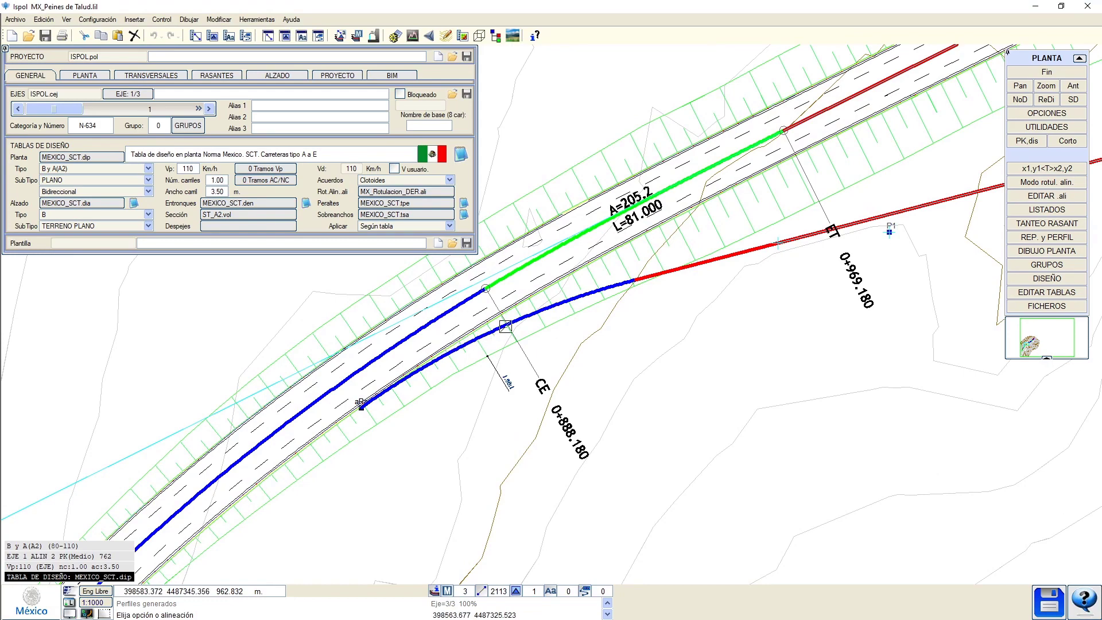
pyautogui.moveTo(580, 340); pyautogui.dragTo(534, 372, button='middle')
pyautogui.moveTo(652, 276); pyautogui.dragTo(107, 561, button='middle')
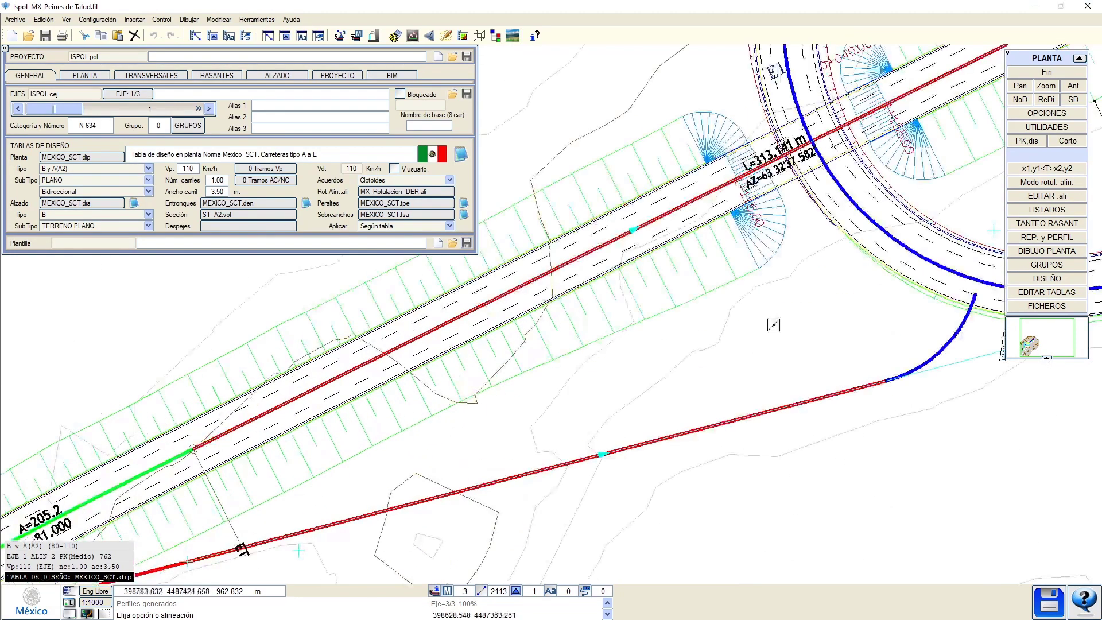
pyautogui.moveTo(851, 236); pyautogui.dragTo(663, 323, button='middle')
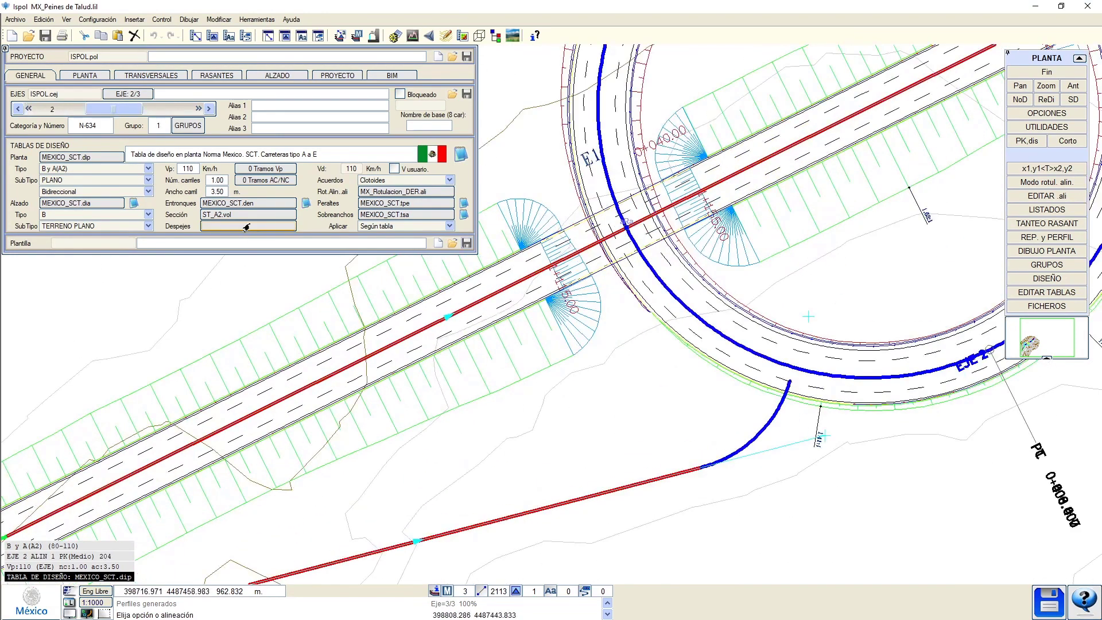
pyautogui.scroll(-3, 511, 278)
pyautogui.moveTo(334, 459); pyautogui.dragTo(488, 444, button='middle')
# Load the SCT_TIPO_C.dig design template from the library for axis 3 GASA 10.
pyautogui.click(526, 401)
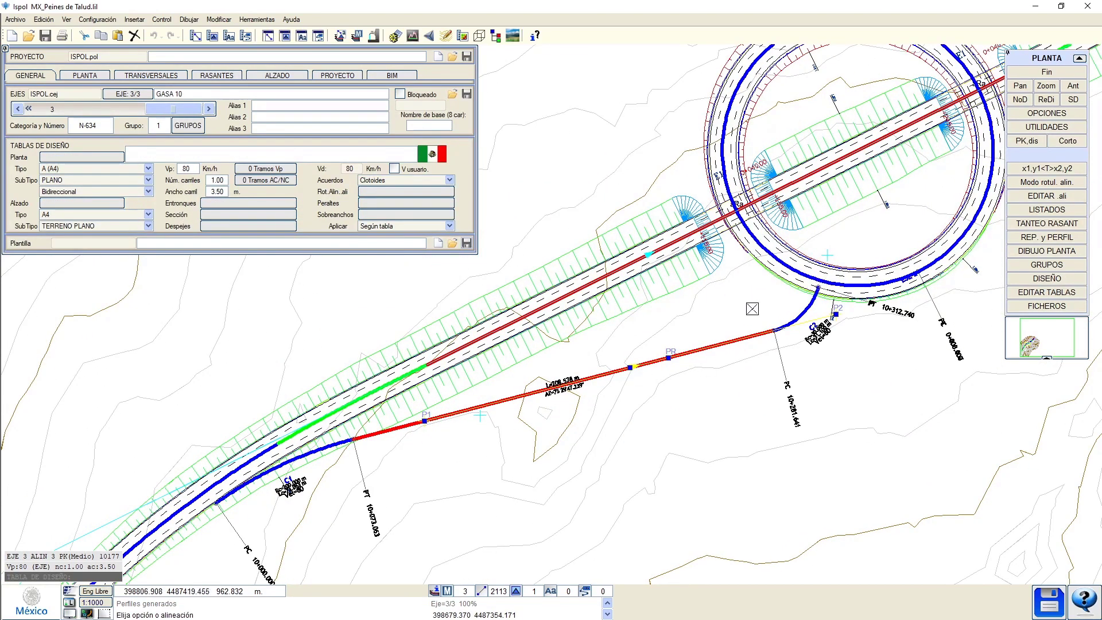
pyautogui.click(450, 245)
pyautogui.scroll(-1, 451, 368)
pyautogui.click(481, 381)
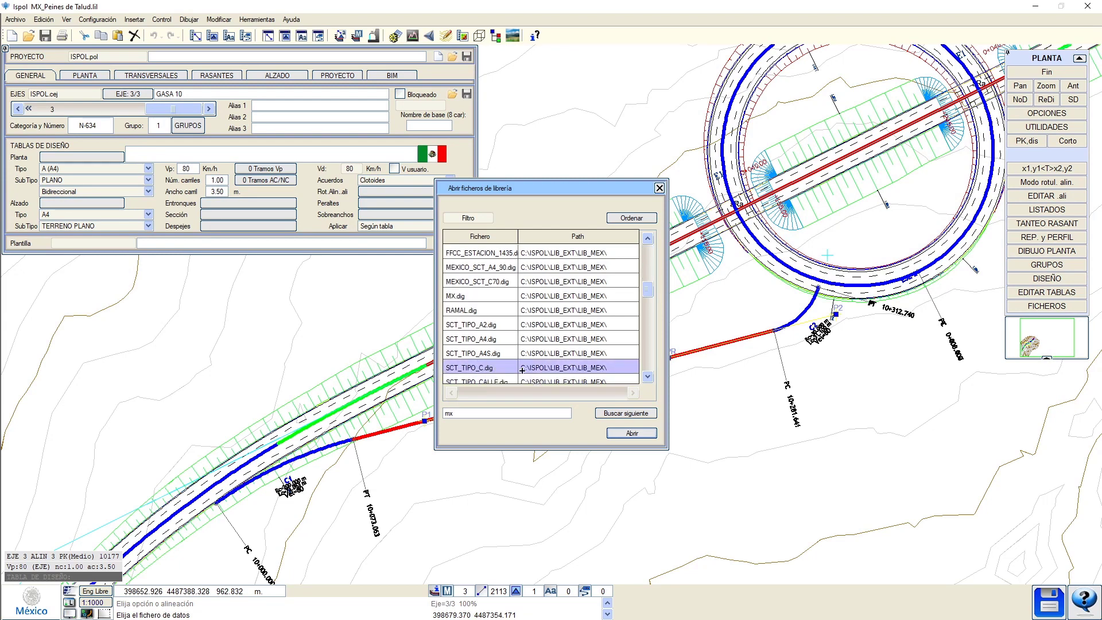
pyautogui.click(631, 437)
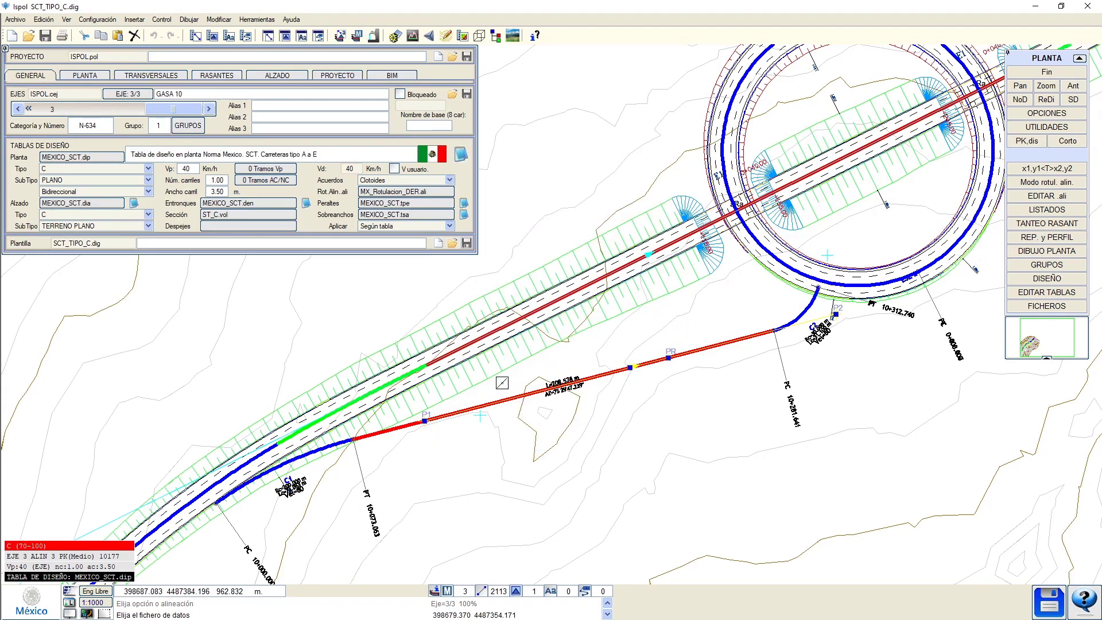
# Replace the cross-section file of axis 3 with ST_A2.vol from the library.
pyautogui.click(224, 215)
pyautogui.scroll(-2, 476, 362)
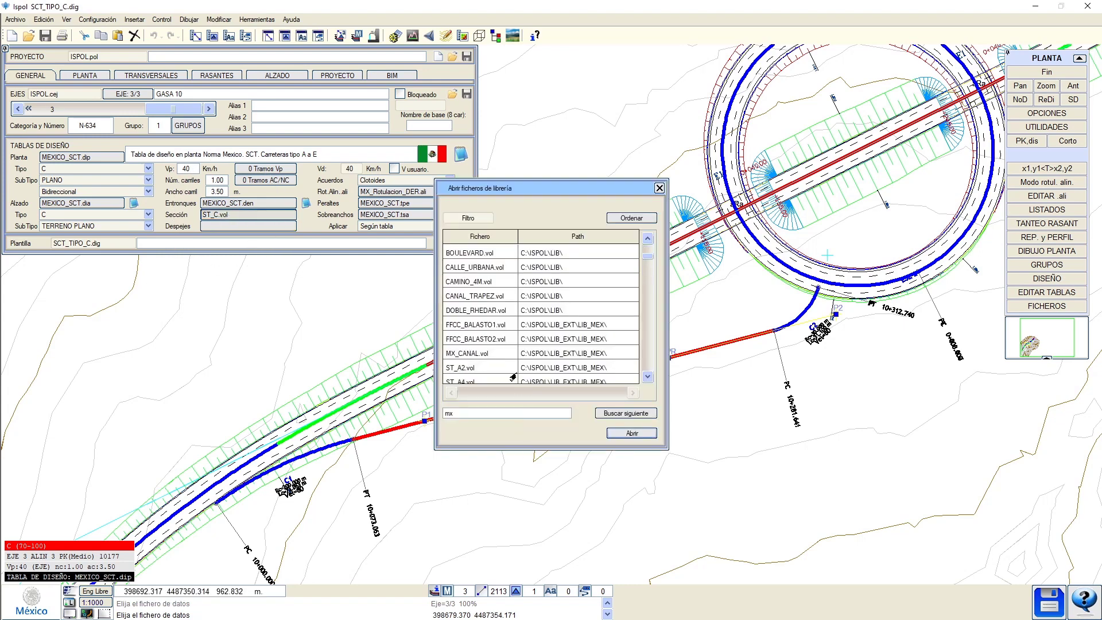
pyautogui.click(500, 354)
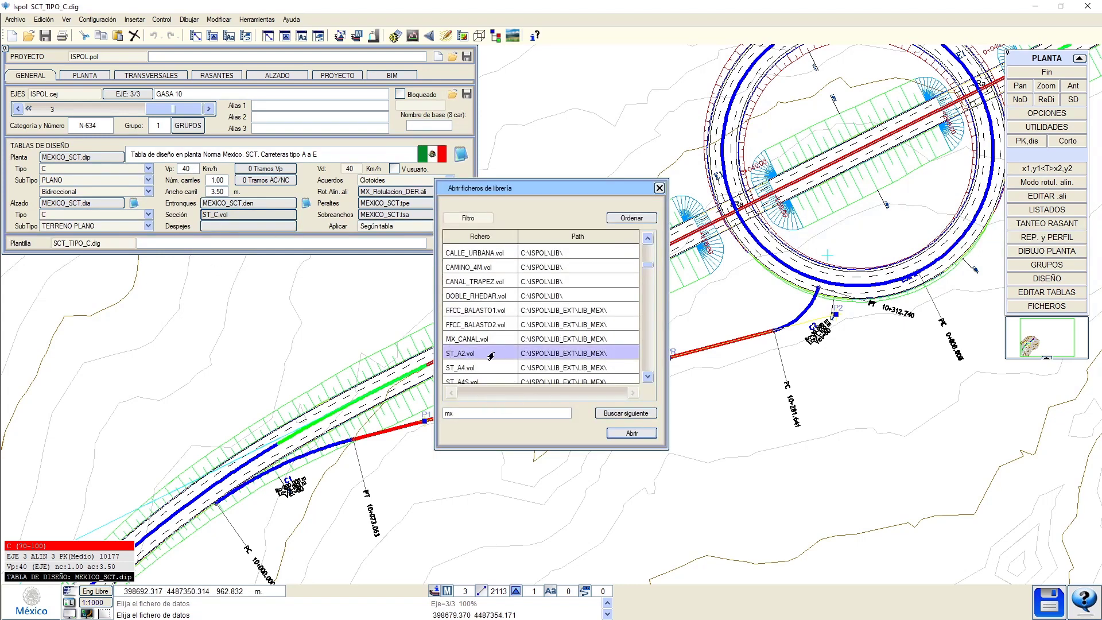
pyautogui.click(641, 434)
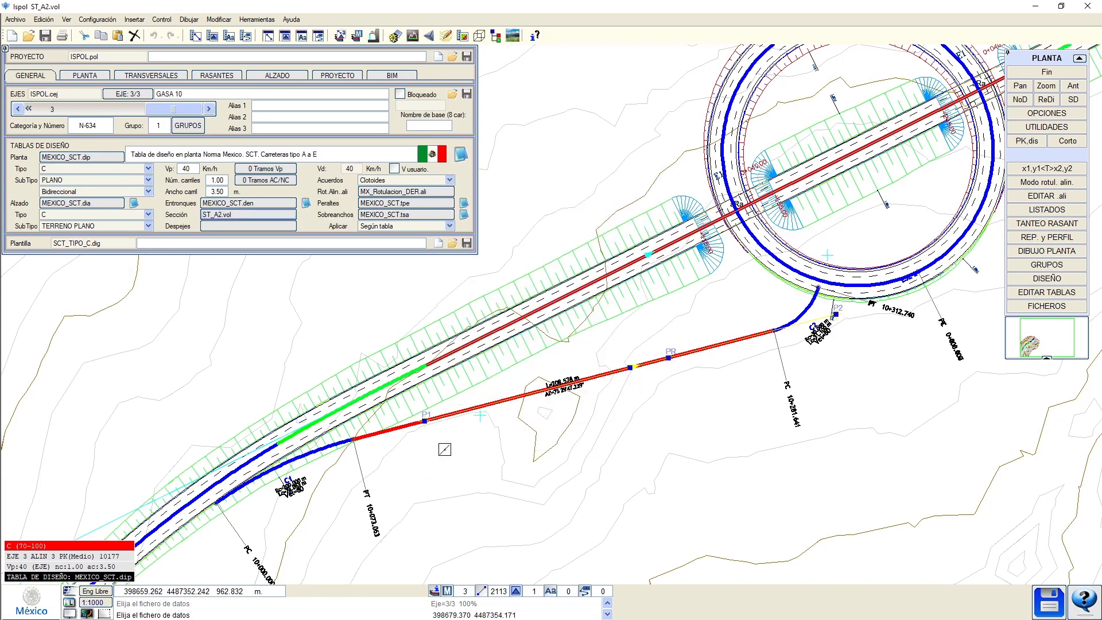
pyautogui.moveTo(423, 393); pyautogui.dragTo(452, 372, button='middle')
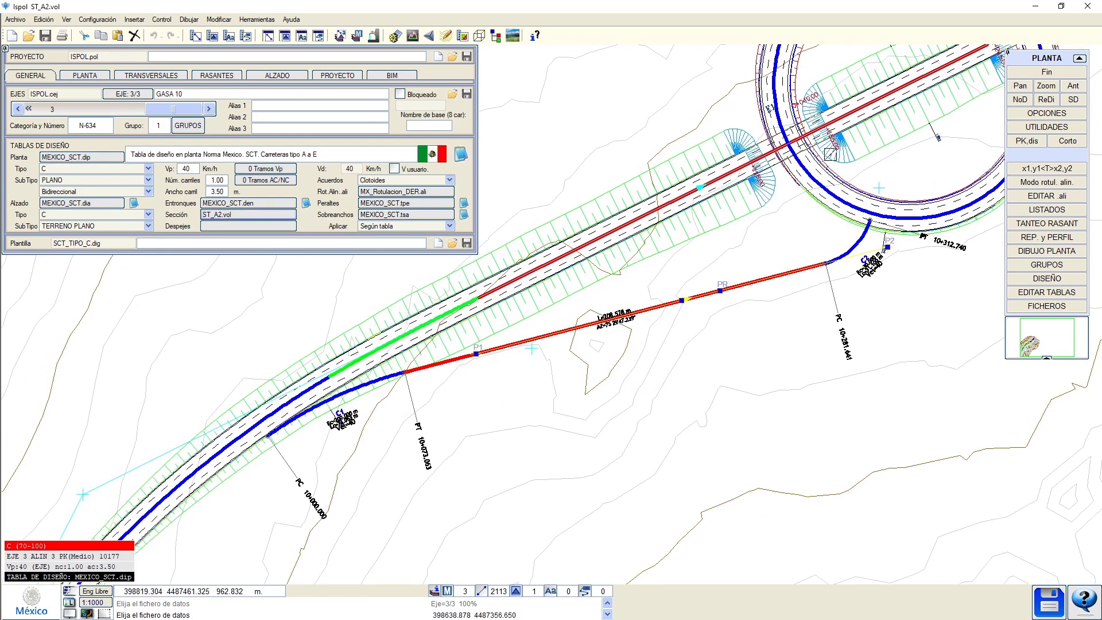
pyautogui.press('ctrl')
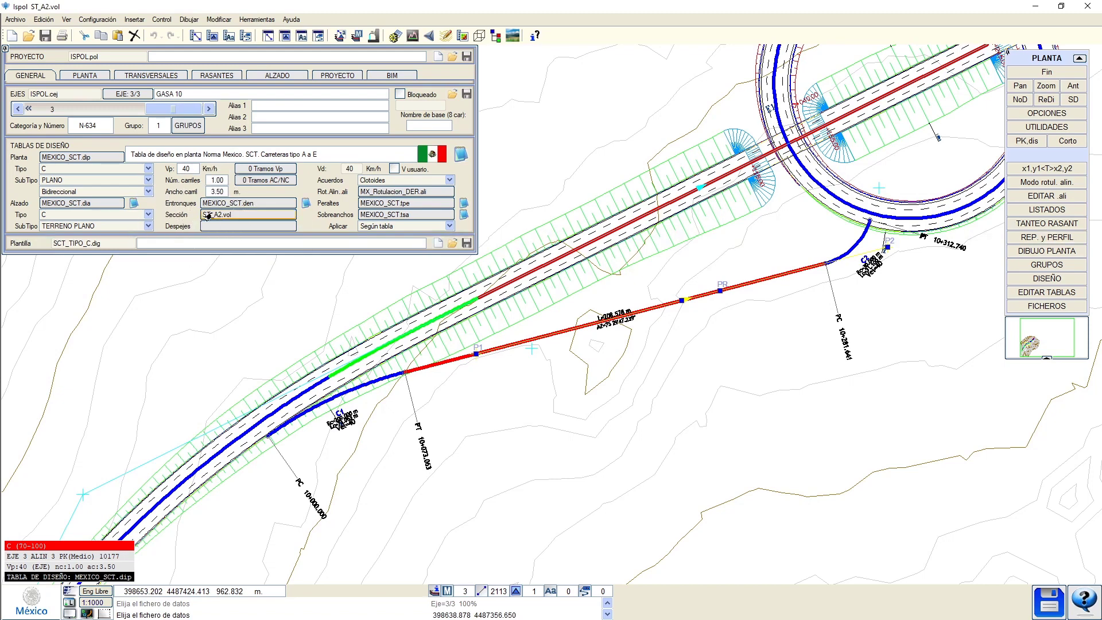
pyautogui.press('ctrl')
pyautogui.moveTo(319, 329); pyautogui.dragTo(301, 351, button='middle')
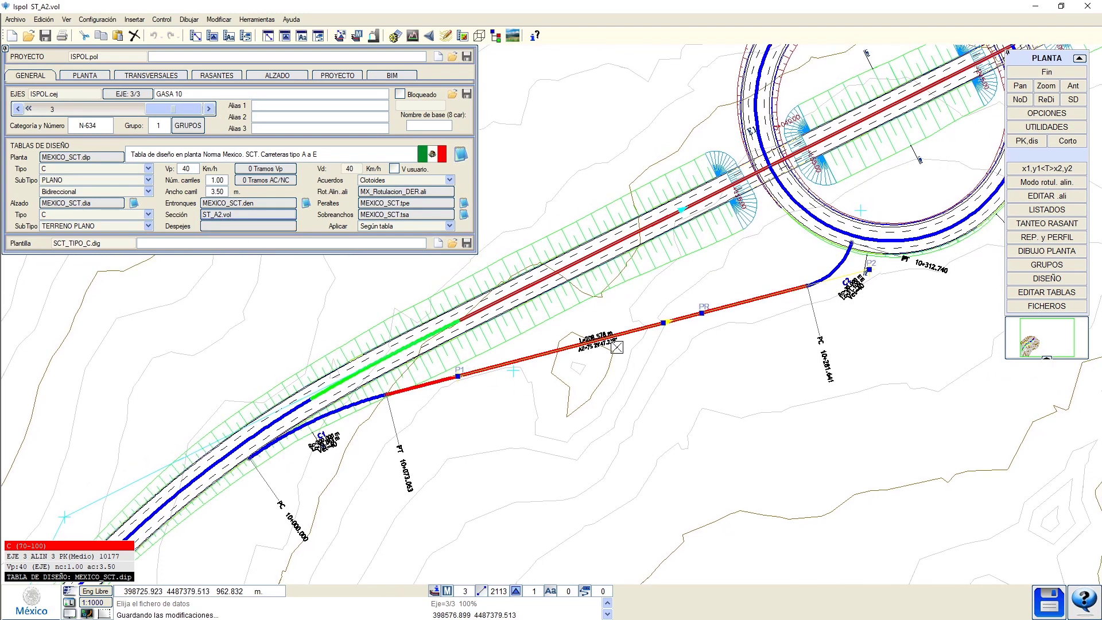
# Open the grade line of GASA 10, then its elevation design, and display the ramp's section at about PK 10042.5.
pyautogui.click(199, 80)
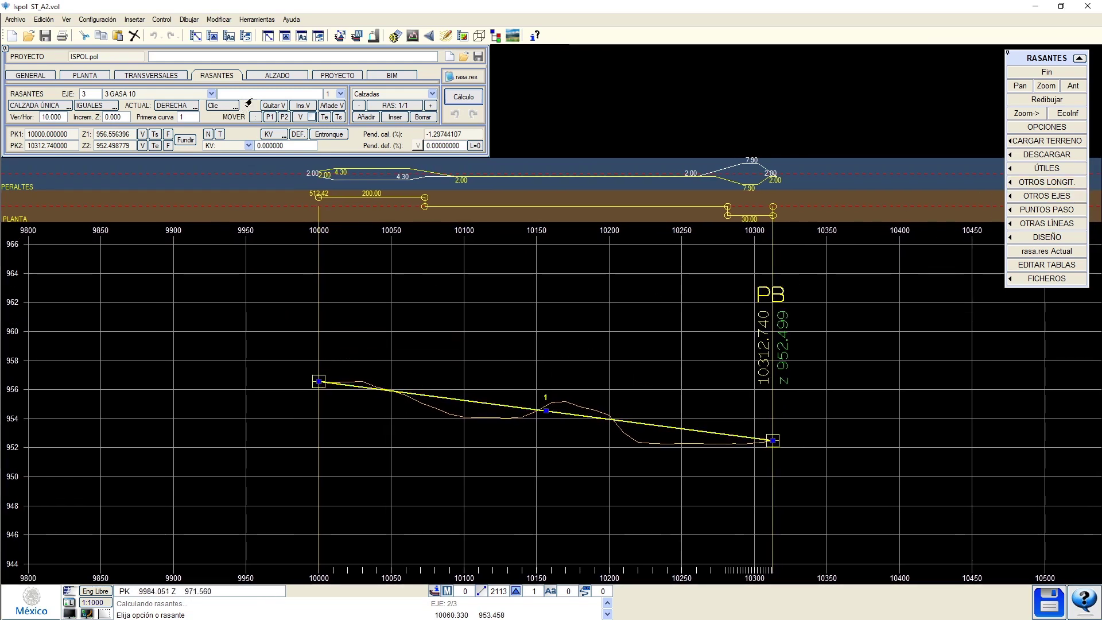
pyautogui.click(267, 75)
pyautogui.click(346, 456)
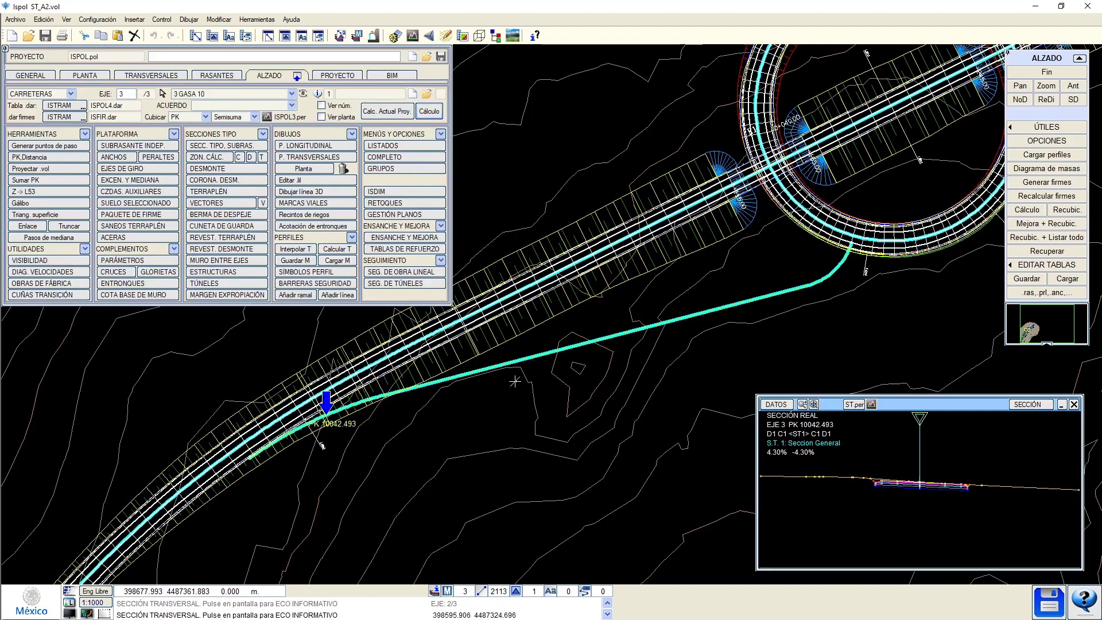
# Add all axes as branches of axis 3 and add axis 3 to all active axes.
pyautogui.click(295, 295)
pyautogui.click(383, 100)
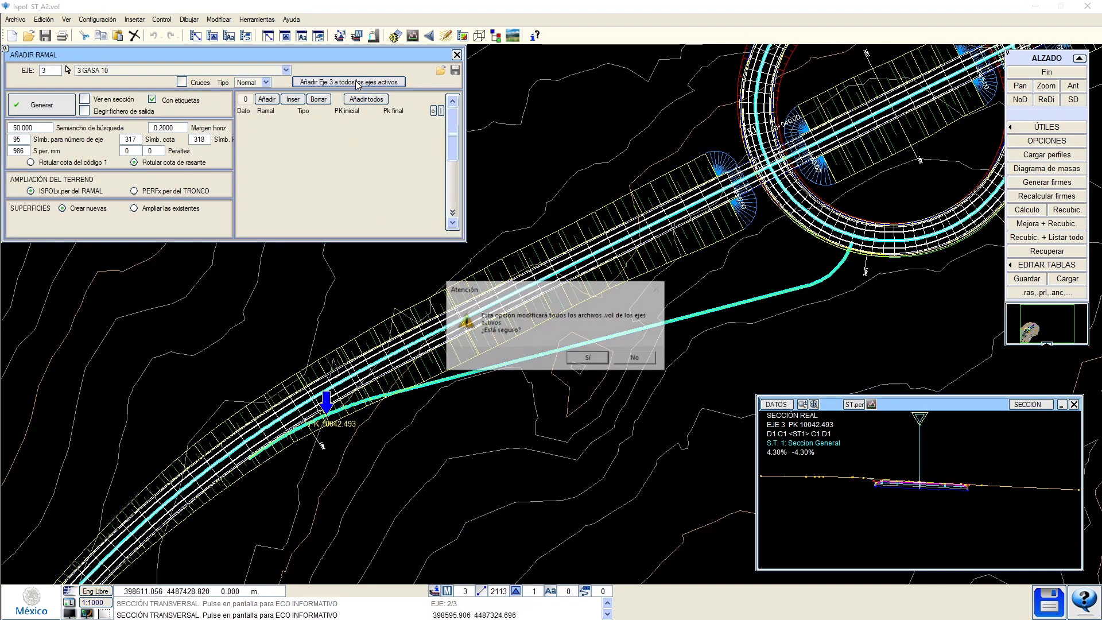
pyautogui.press('Return')
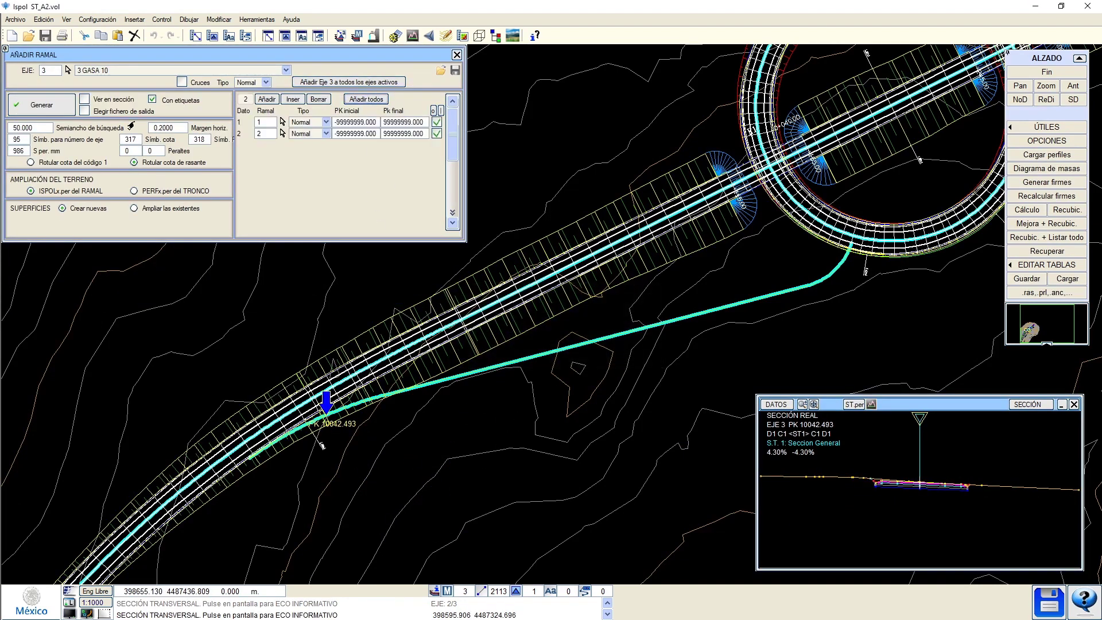
# Turn on branch display in the section view and inspect the ramp's sections near PK 10045.5 and PK 10015.3.
pyautogui.click(330, 401)
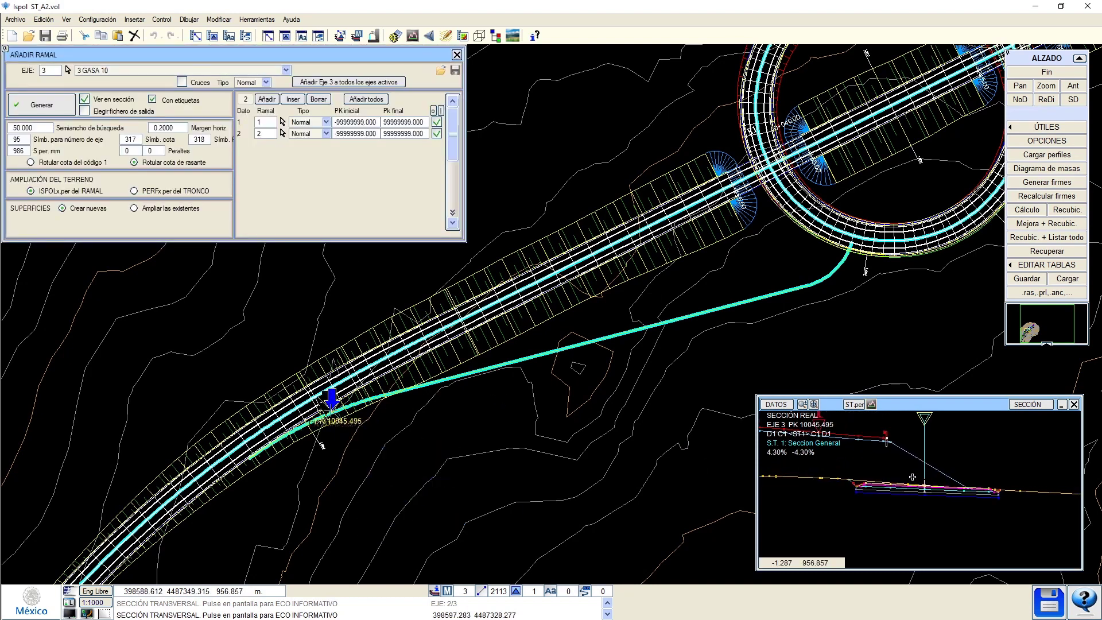
pyautogui.scroll(1, 912, 479)
pyautogui.scroll(-1, 890, 469)
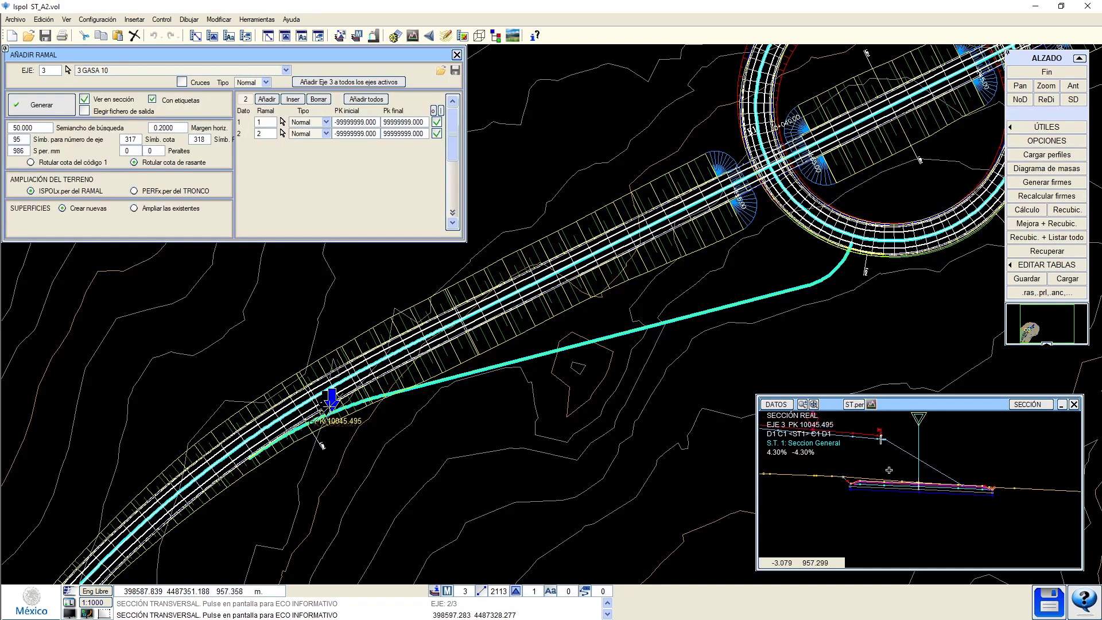
pyautogui.moveTo(689, 354); pyautogui.dragTo(611, 399, button='middle')
pyautogui.moveTo(743, 365); pyautogui.dragTo(814, 300)
pyautogui.moveTo(808, 371)
pyautogui.mouseDown()
pyautogui.moveTo(783, 354)
pyautogui.moveTo(356, 465)
pyautogui.moveTo(607, 413)
pyautogui.moveTo(836, 318)
pyautogui.moveTo(313, 472)
pyautogui.mouseUp()
pyautogui.moveTo(318, 491); pyautogui.dragTo(383, 464, button='middle')
pyautogui.moveTo(291, 486); pyautogui.dragTo(284, 495)
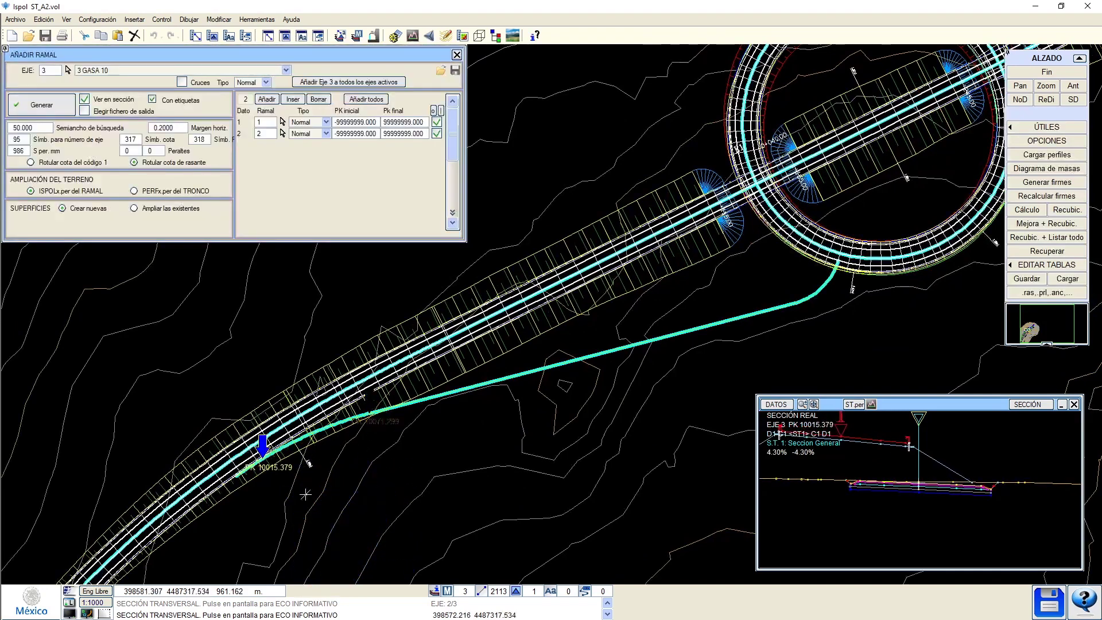
pyautogui.click(284, 496)
pyautogui.click(457, 54)
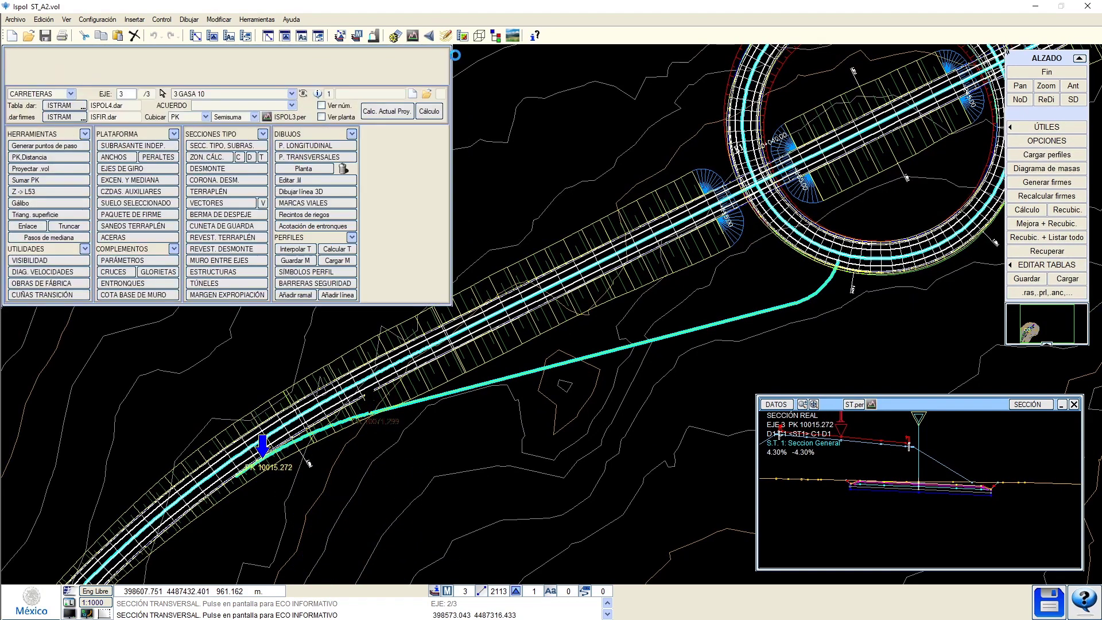
# Add a junction entry to axis 3 GASA 10 and shrink the junction model diagram.
pyautogui.click(125, 284)
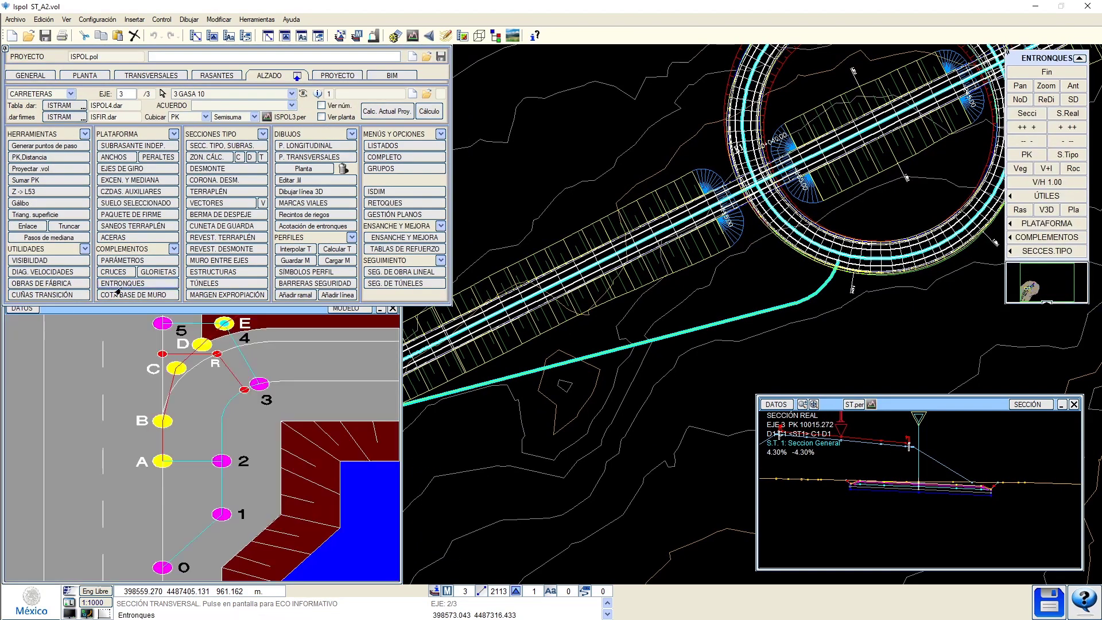
pyautogui.click(92, 74)
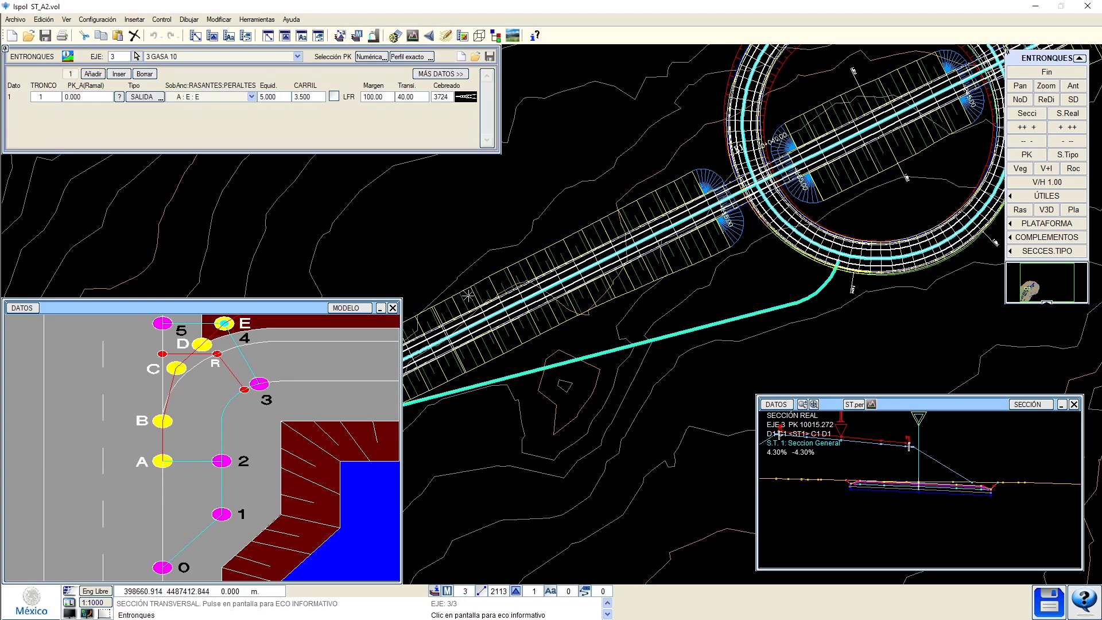
pyautogui.moveTo(401, 297); pyautogui.dragTo(263, 367)
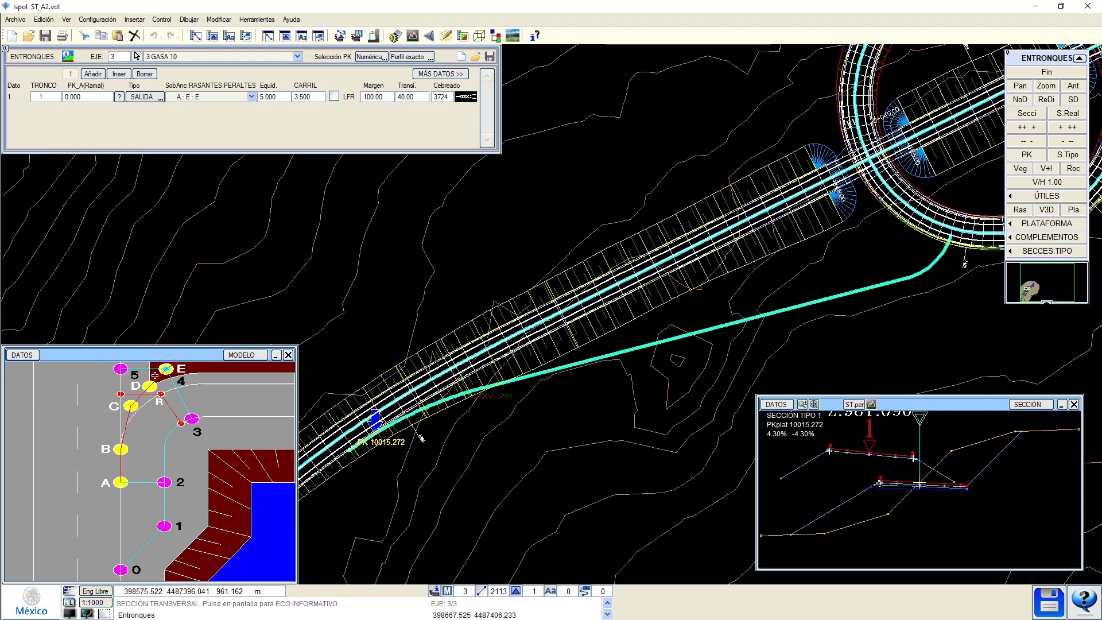
pyautogui.moveTo(454, 377); pyautogui.dragTo(504, 280, button='middle')
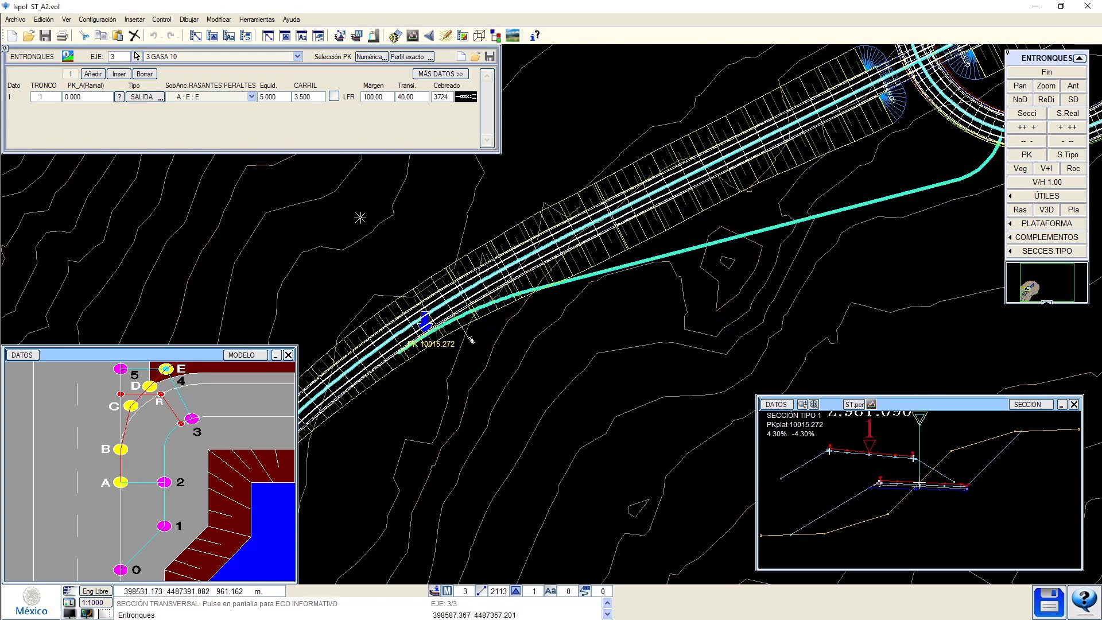
# Review the junction's width, grade and superelevation calculation options, keeping A : E : E.
pyautogui.click(97, 96)
pyautogui.click(208, 101)
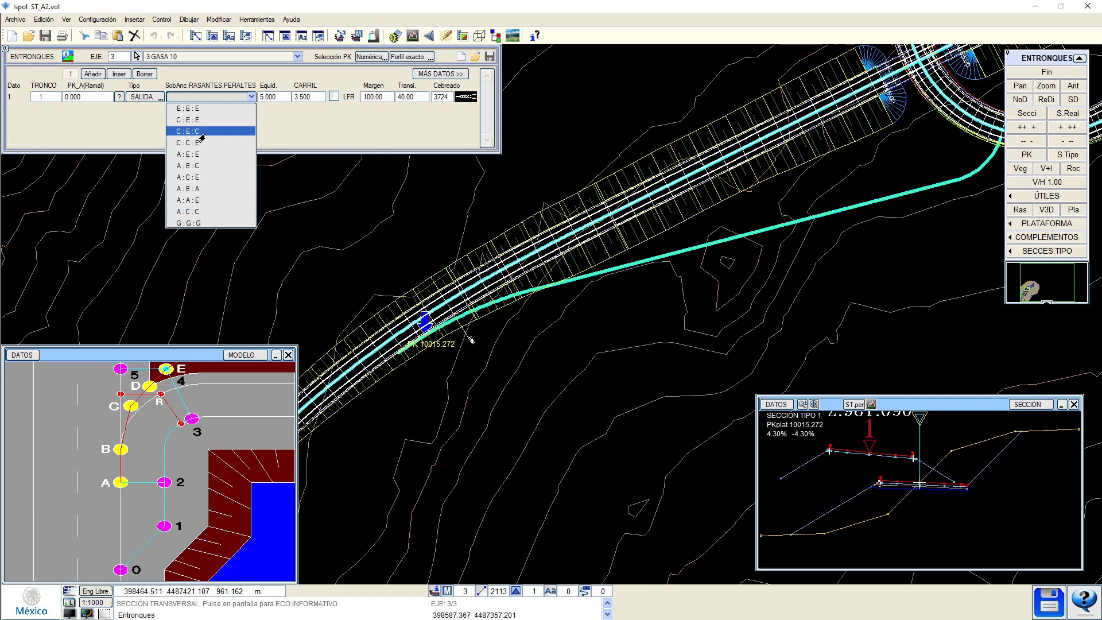
pyautogui.click(195, 96)
pyautogui.click(184, 96)
pyautogui.click(291, 125)
# Set the junction's trunk to axis 1, its type to SALIDA and its ramp station PK_A to 10000.000.
pyautogui.click(40, 98)
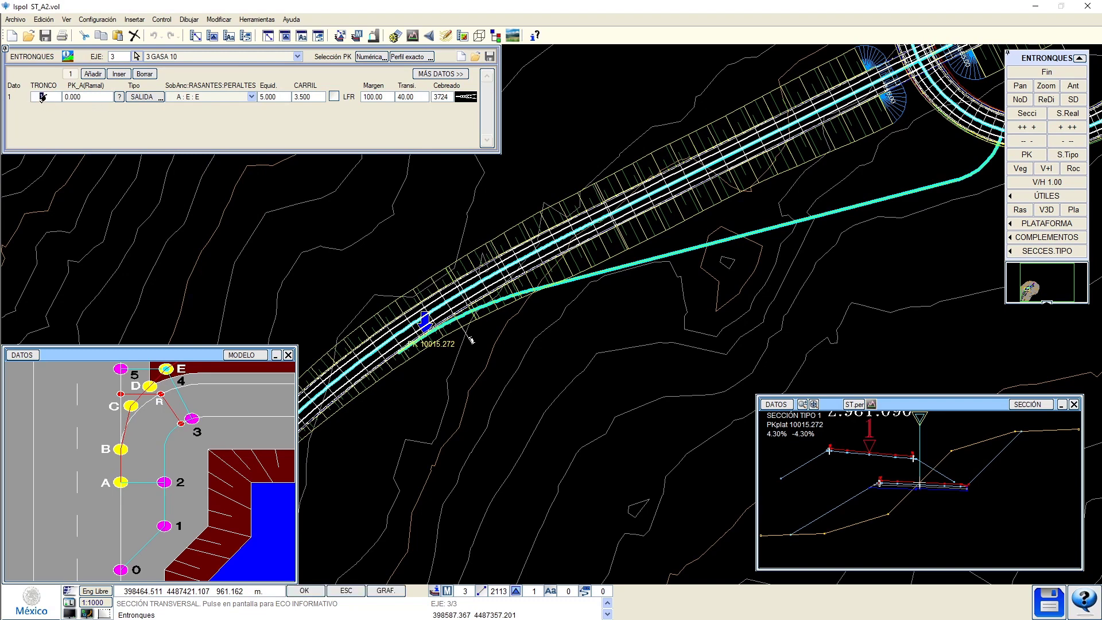
pyautogui.press('Return')
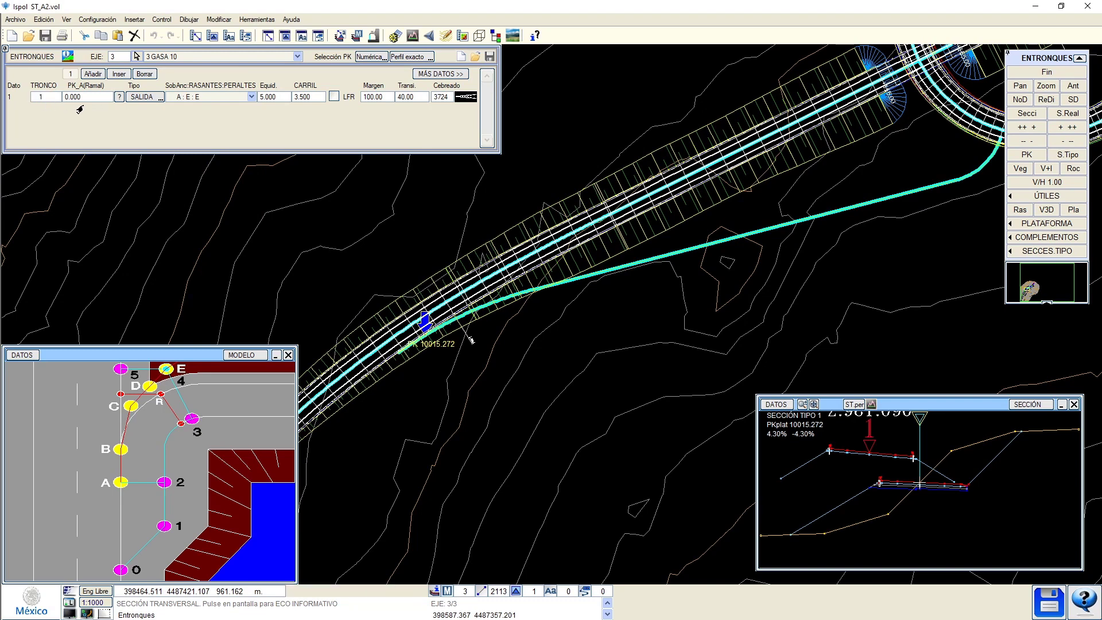
pyautogui.click(142, 101)
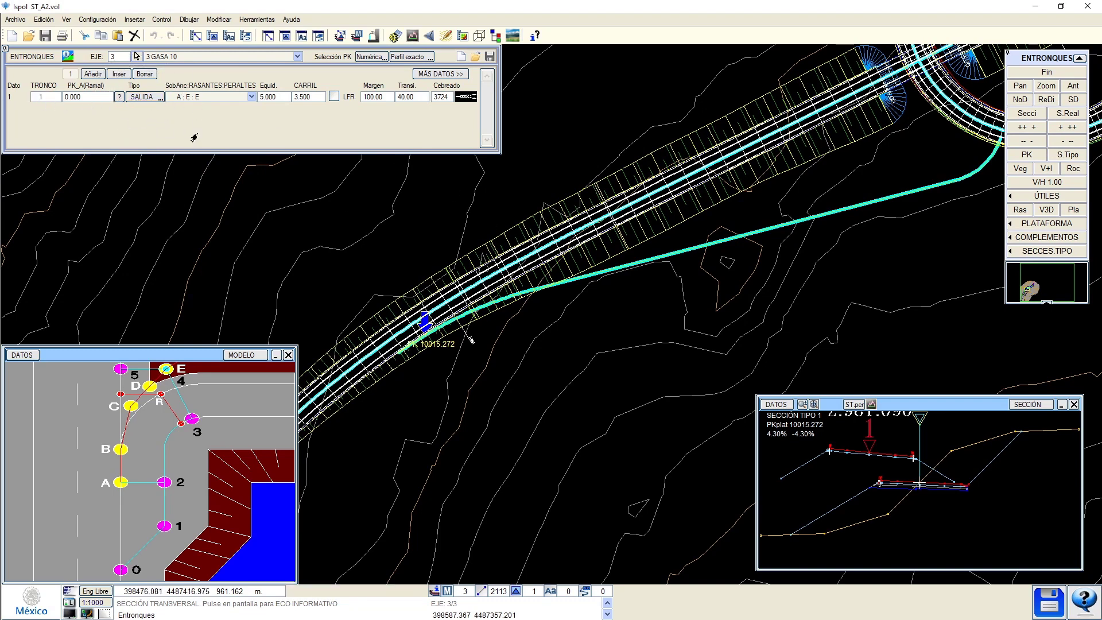
pyautogui.click(142, 101)
pyautogui.click(118, 97)
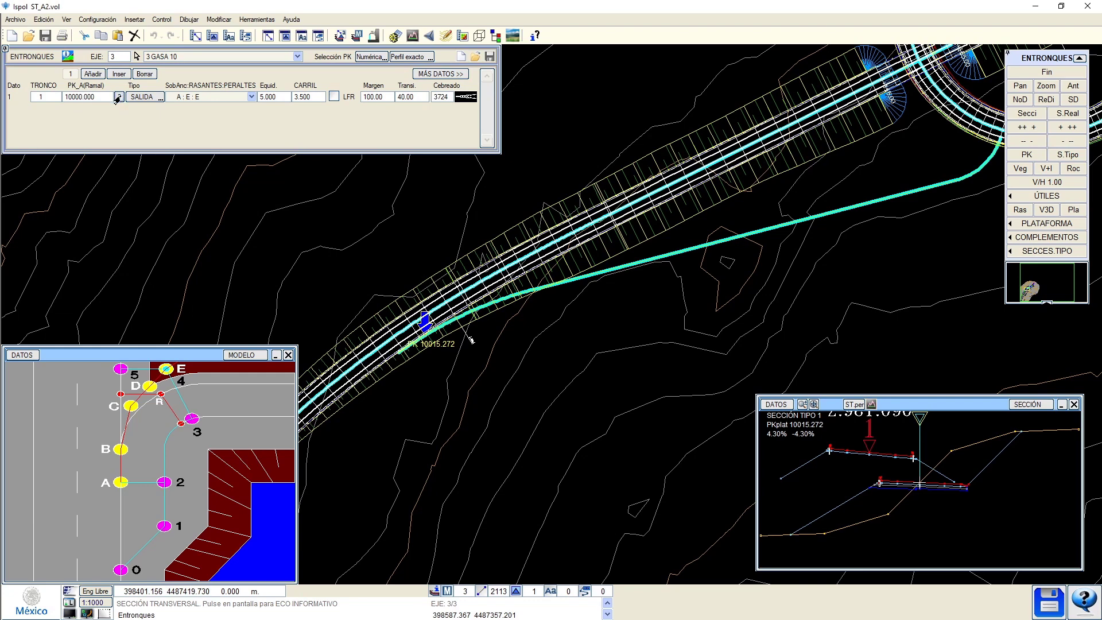
pyautogui.press('ctrl')
pyautogui.scroll(3, 470, 339)
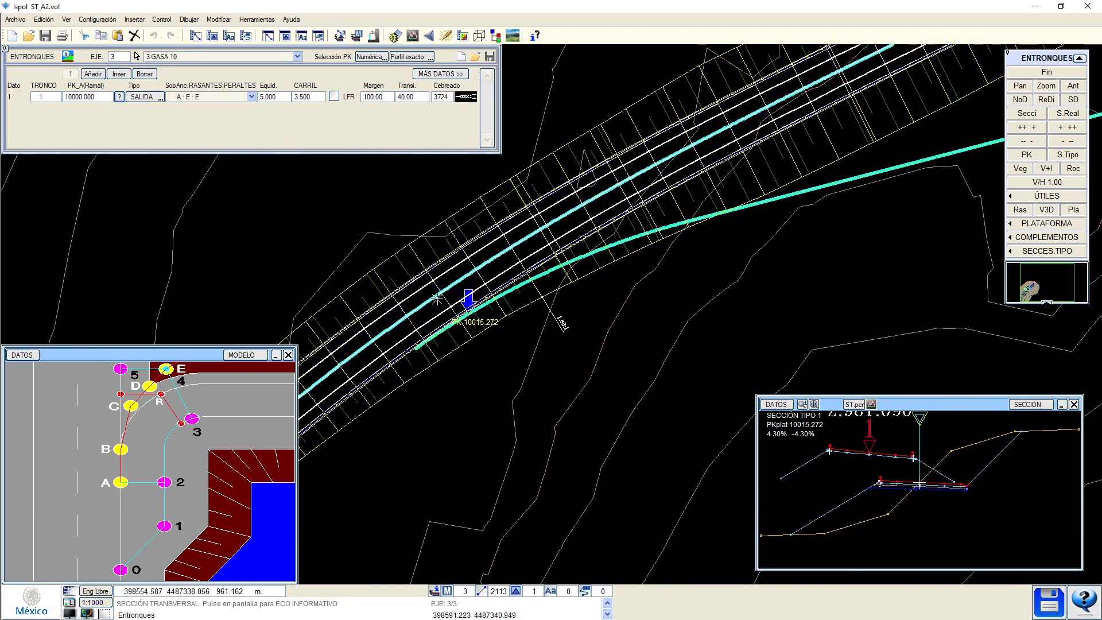
# Set the junction's equidistance to 2 and enable its LFR option.
pyautogui.click(268, 98)
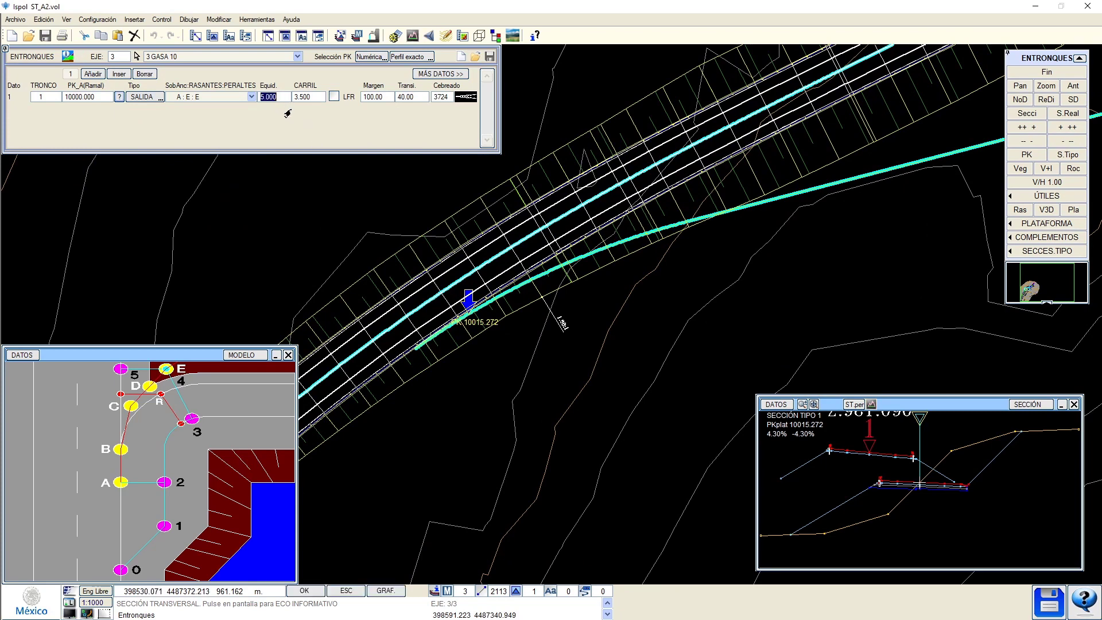
pyautogui.write('2.5')
pyautogui.press('Return')
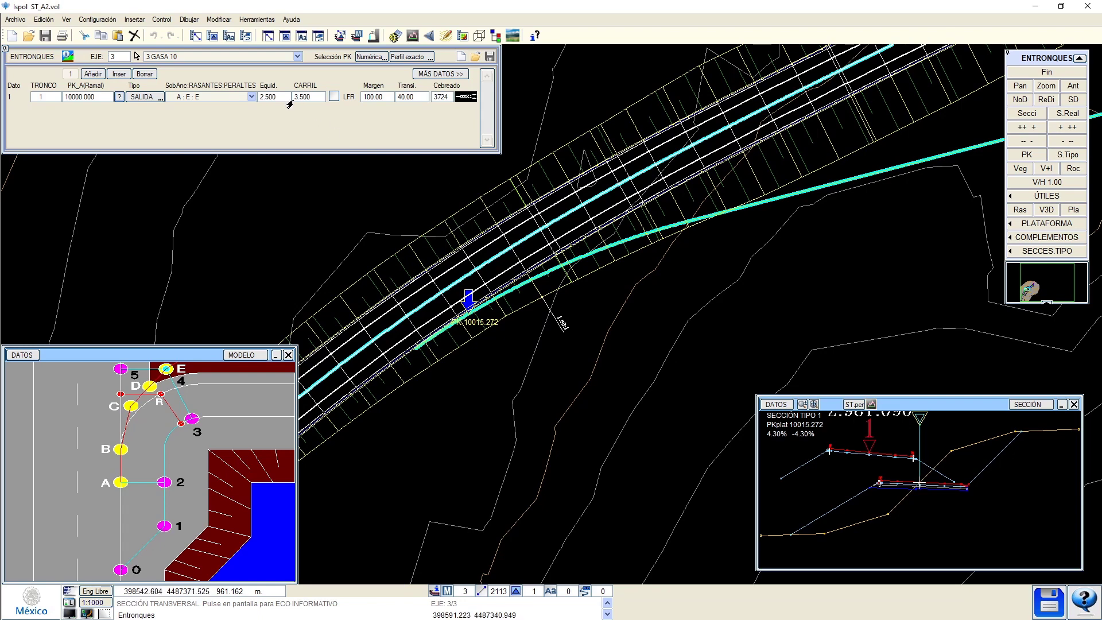
pyautogui.click(267, 97)
pyautogui.write('2')
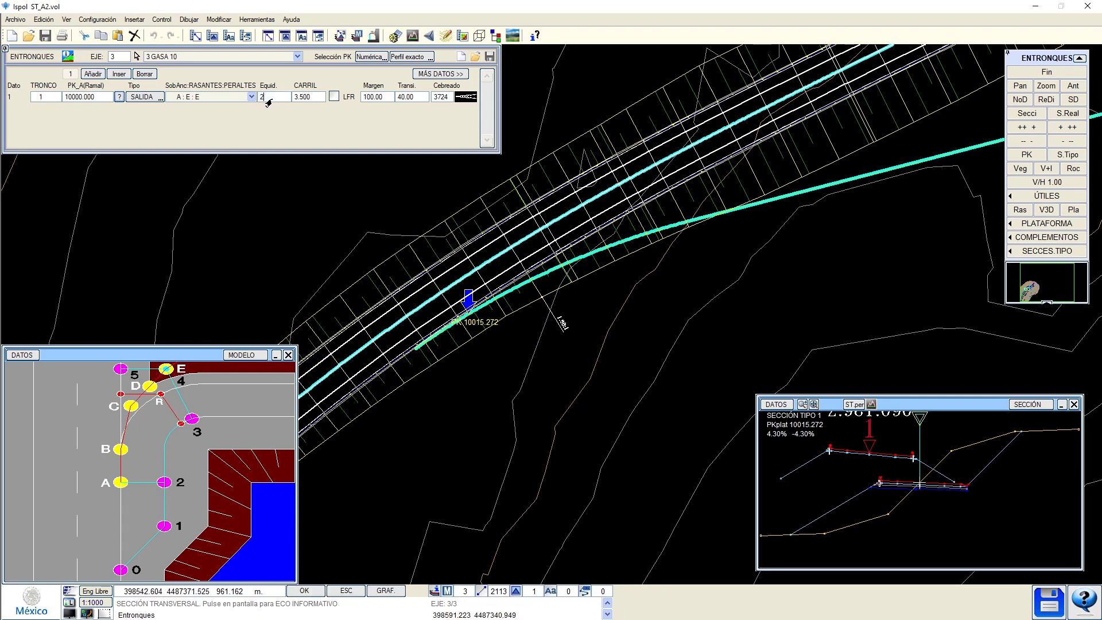
pyautogui.press('Return')
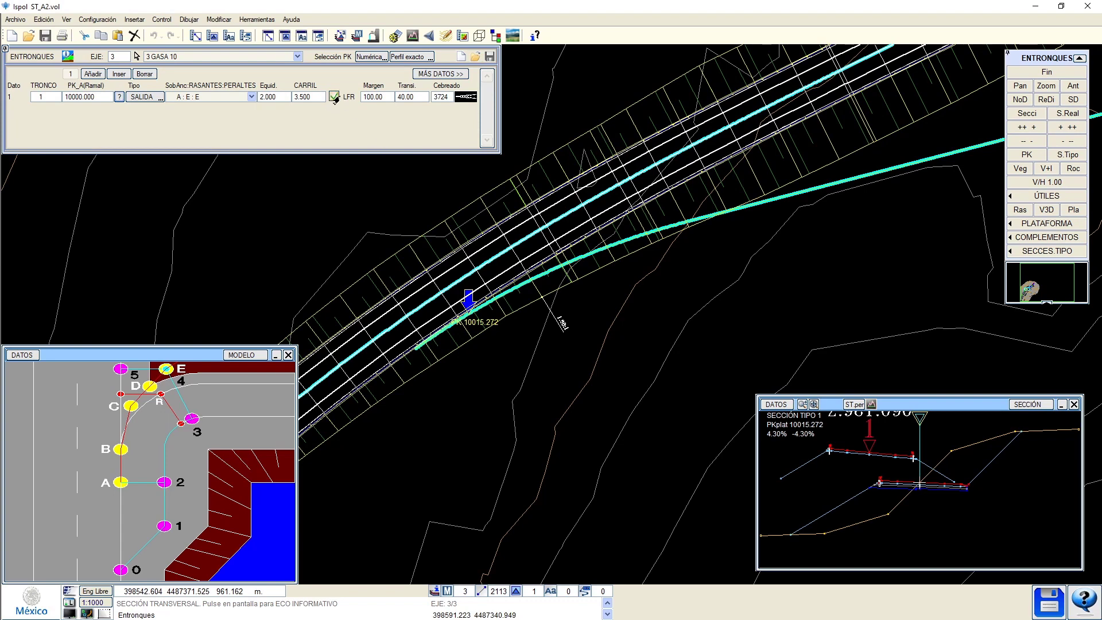
# Set the junction's Sob_C_T and Sob_C_R values to 0.500 in its additional data.
pyautogui.moveTo(560, 320); pyautogui.dragTo(480, 373, button='middle')
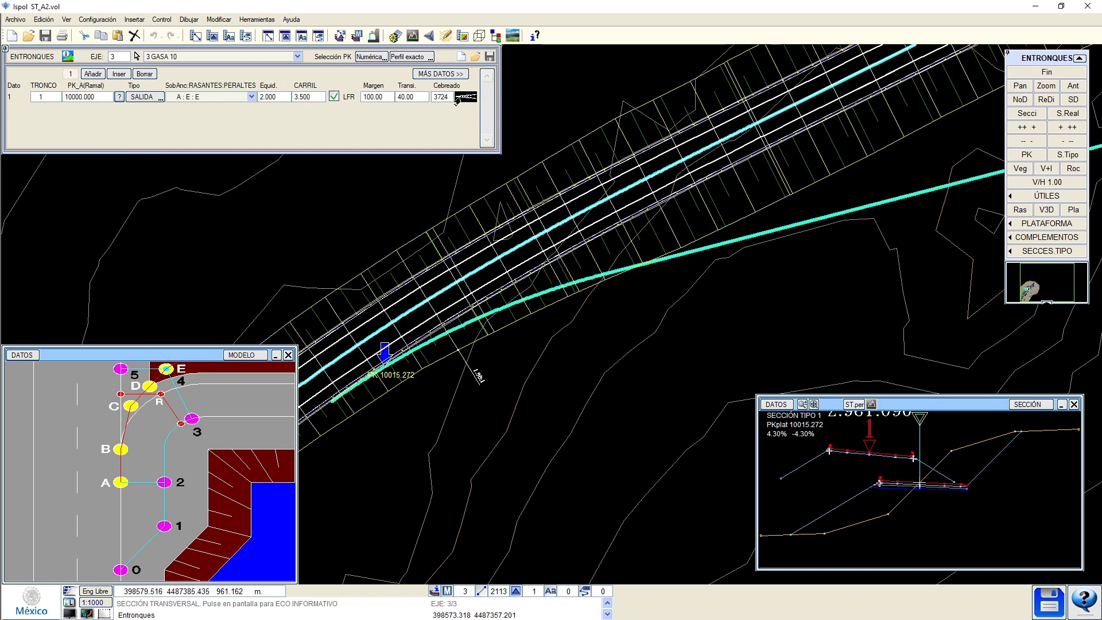
pyautogui.moveTo(459, 102)
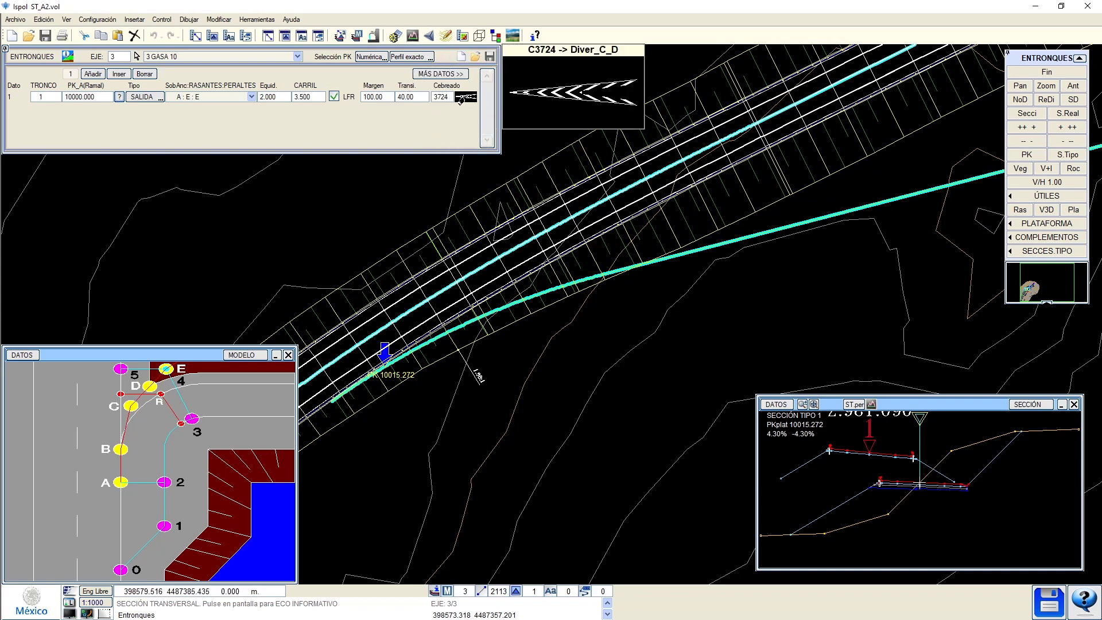
pyautogui.click(441, 74)
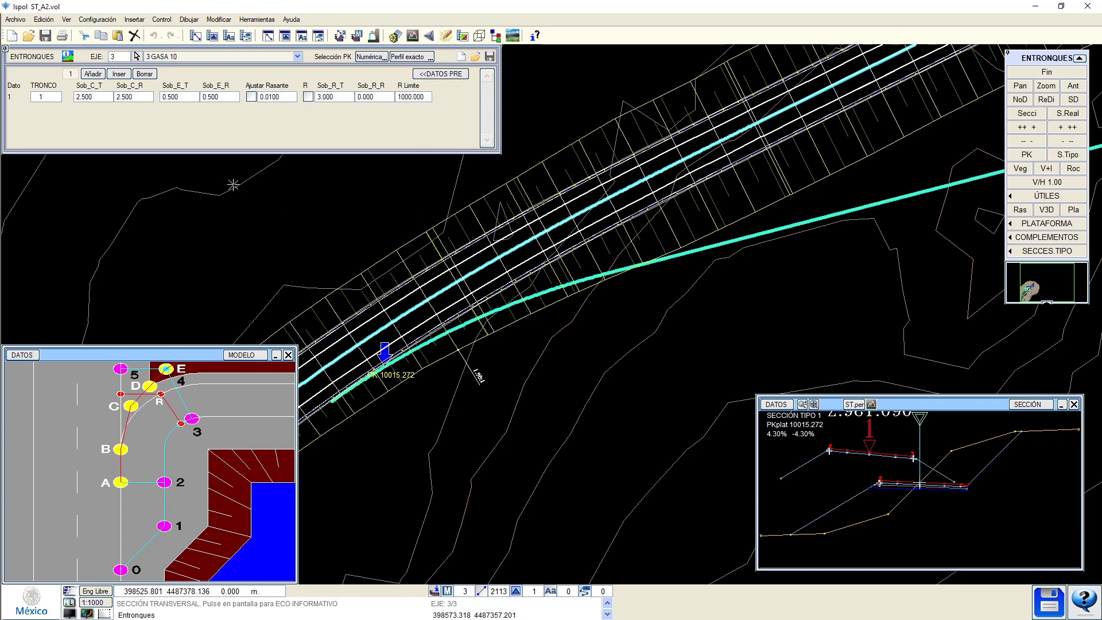
pyautogui.click(85, 98)
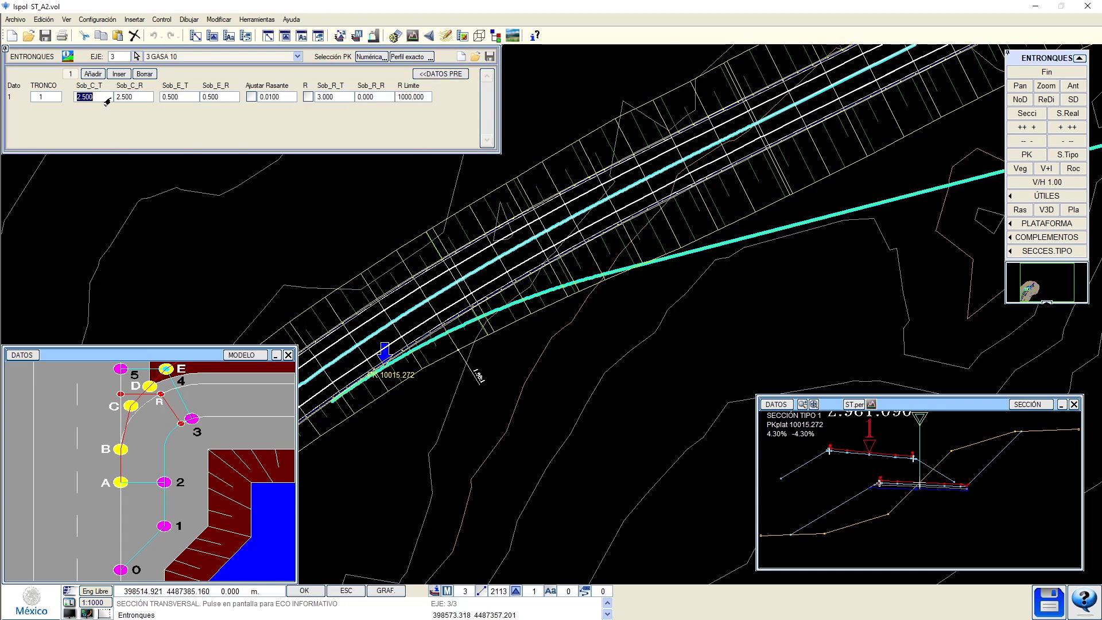
pyautogui.write('.5')
pyautogui.click(124, 100)
pyautogui.write('.5')
pyautogui.press('Return')
# Confirm the junction's Sob_E_T as 0.500 and enable Ajustar Rasante.
pyautogui.click(180, 101)
pyautogui.write('.5')
pyautogui.click(210, 100)
pyautogui.press('Return')
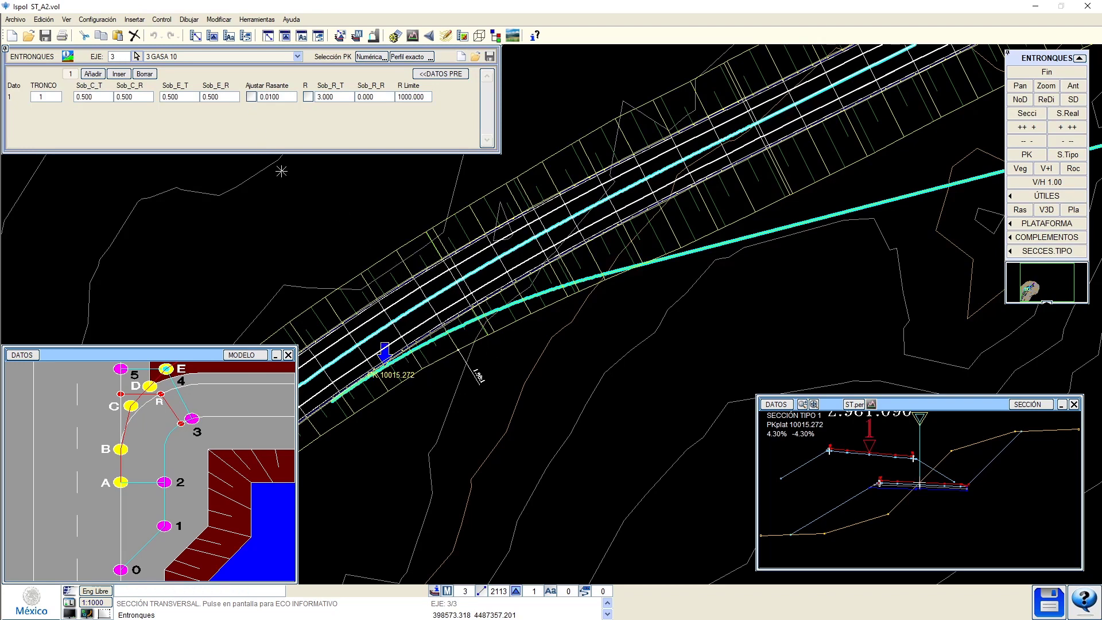
pyautogui.click(251, 97)
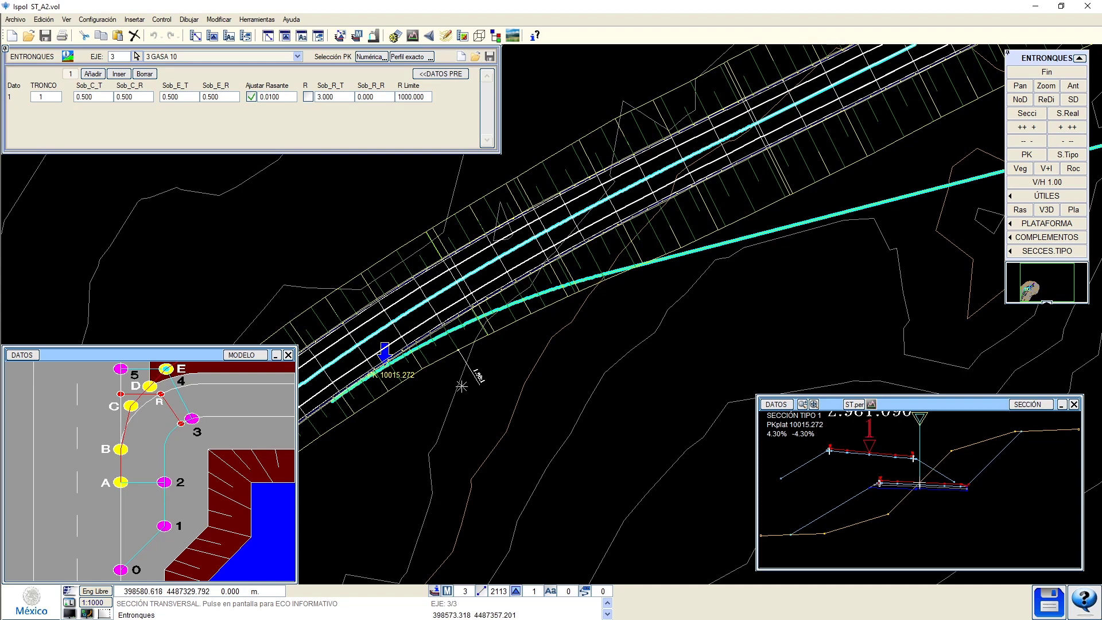
# Save the junction data, return to the elevation design and recalculate axis 3 GASA 10.
pyautogui.moveTo(407, 406); pyautogui.dragTo(463, 400, button='middle')
pyautogui.click(448, 420)
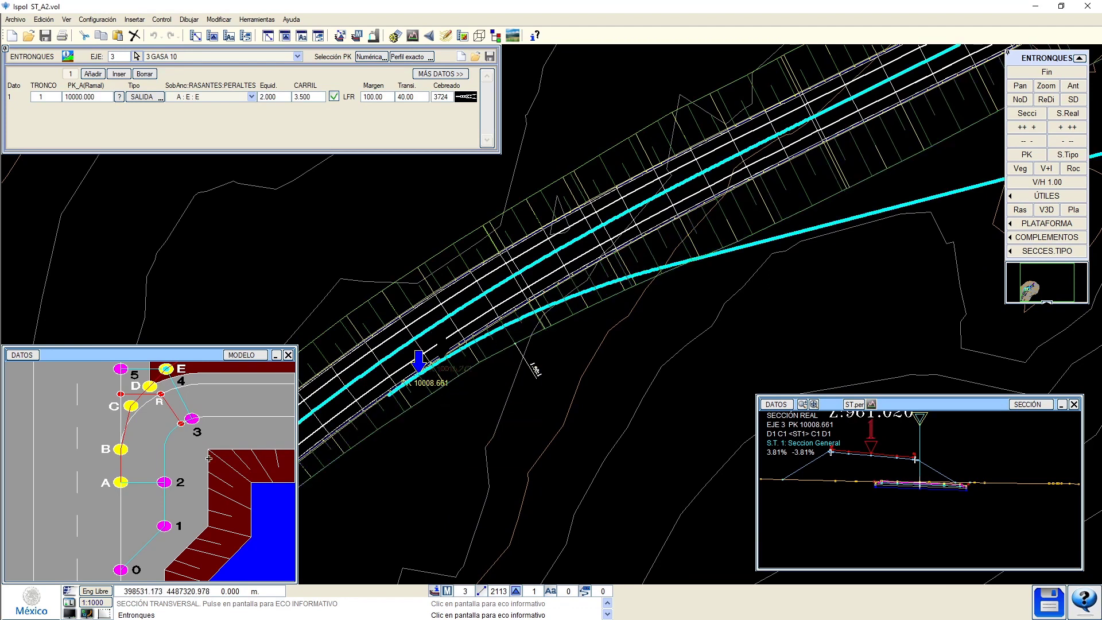
pyautogui.press('ctrl')
pyautogui.press('ctrl')
pyautogui.press('ctrl')
pyautogui.press('ctrl')
pyautogui.press('ctrl')
pyautogui.press('ctrl')
pyautogui.press('ctrl')
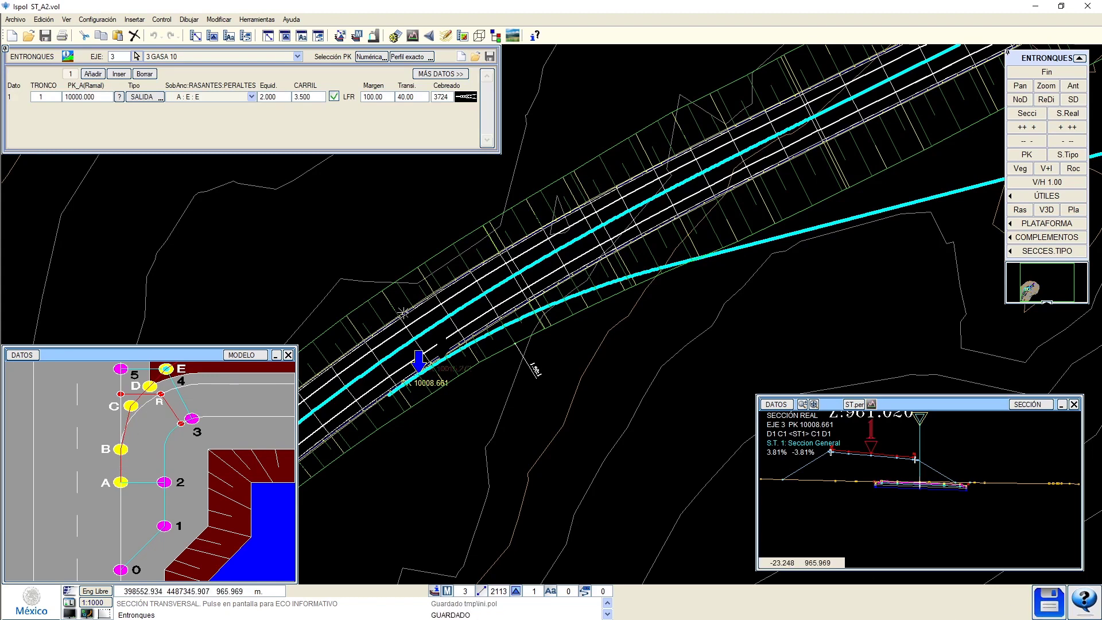
pyautogui.click(1047, 72)
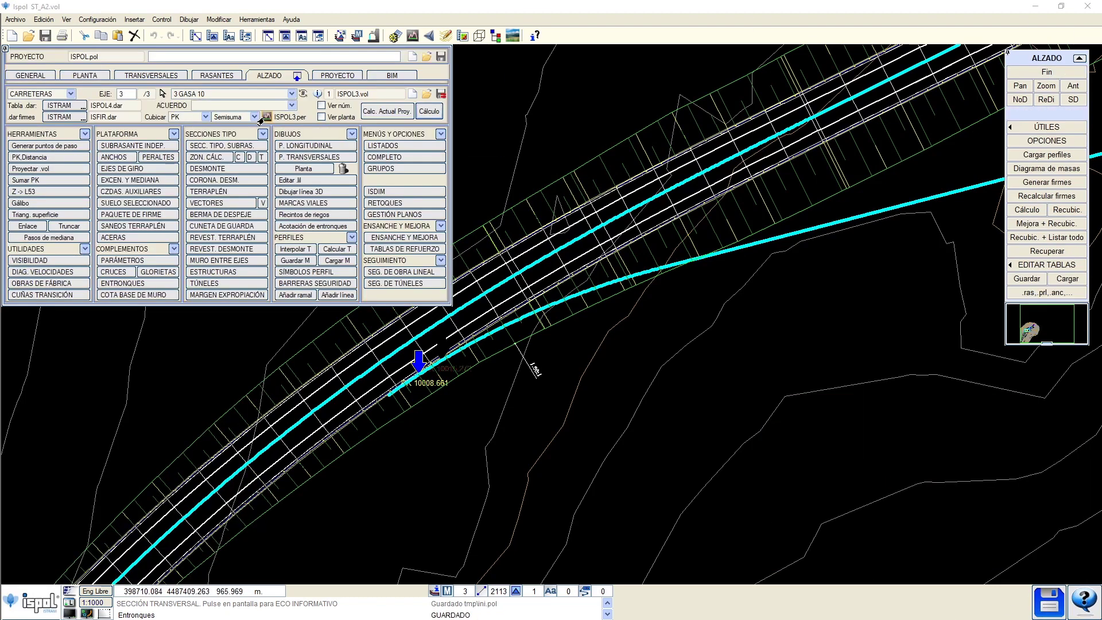
pyautogui.click(429, 111)
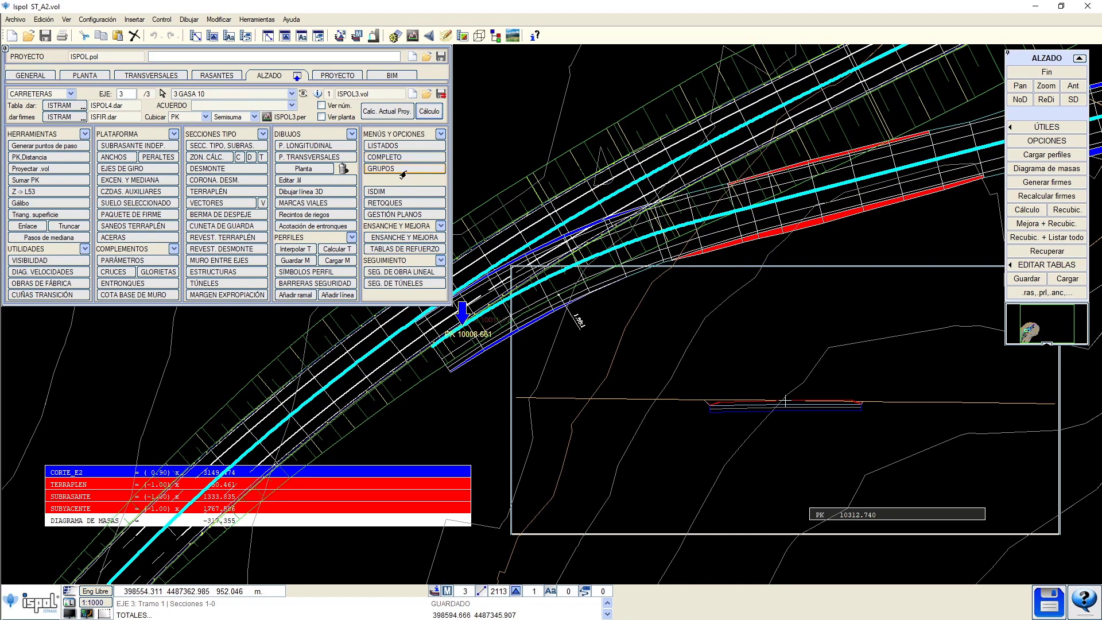
# Generate the other axes in the grade profile of axis 3 GASA 10, including all active axes.
pyautogui.click(211, 78)
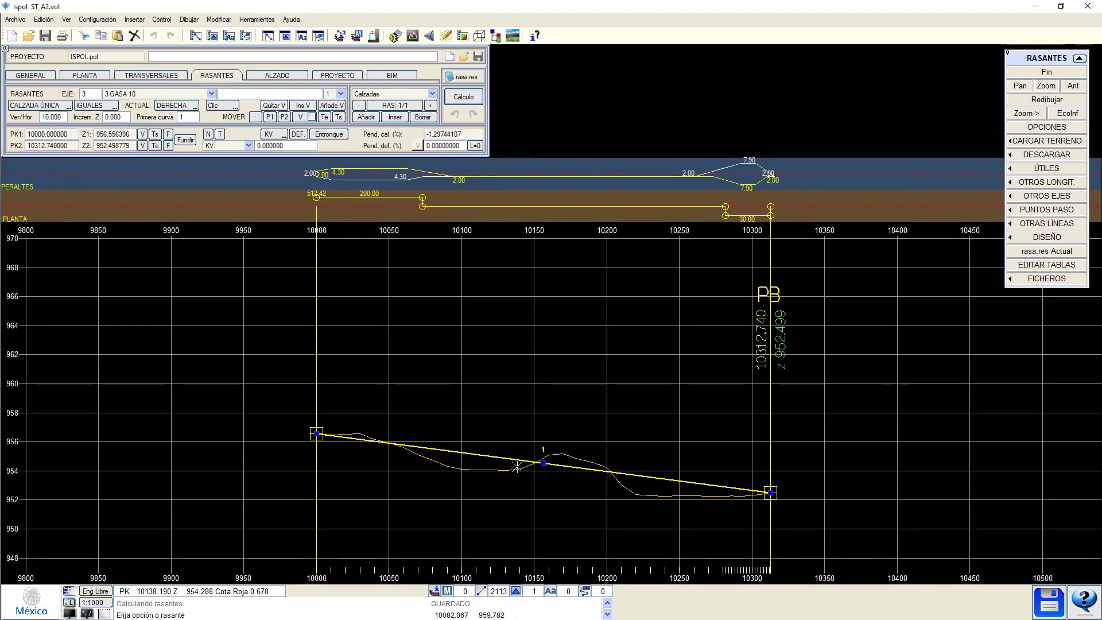
pyautogui.click(1035, 195)
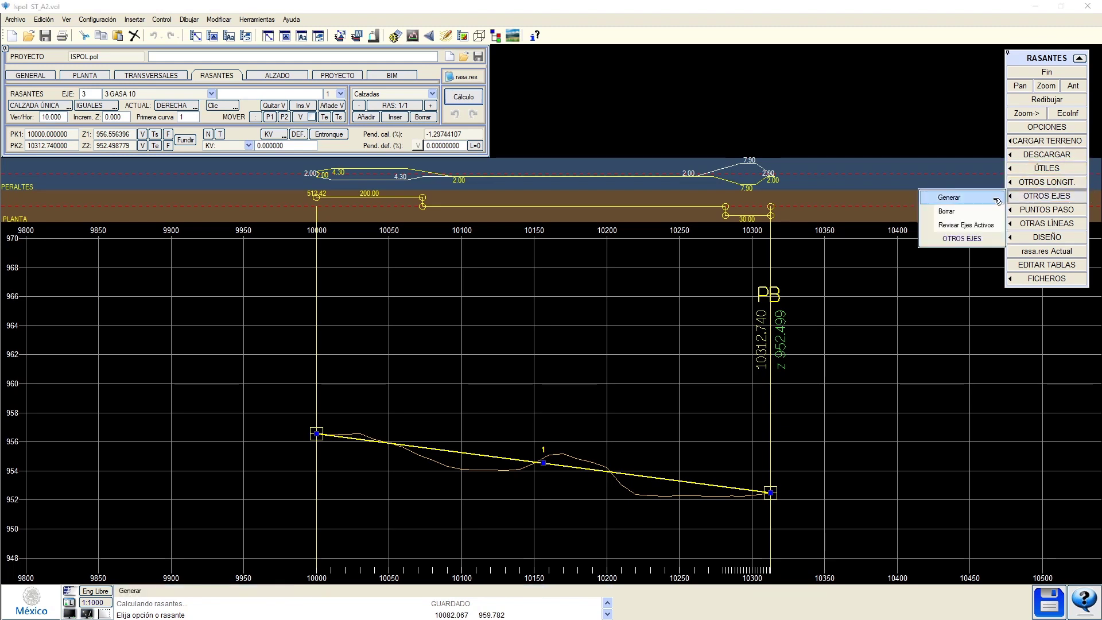
pyautogui.click(997, 201)
pyautogui.click(448, 281)
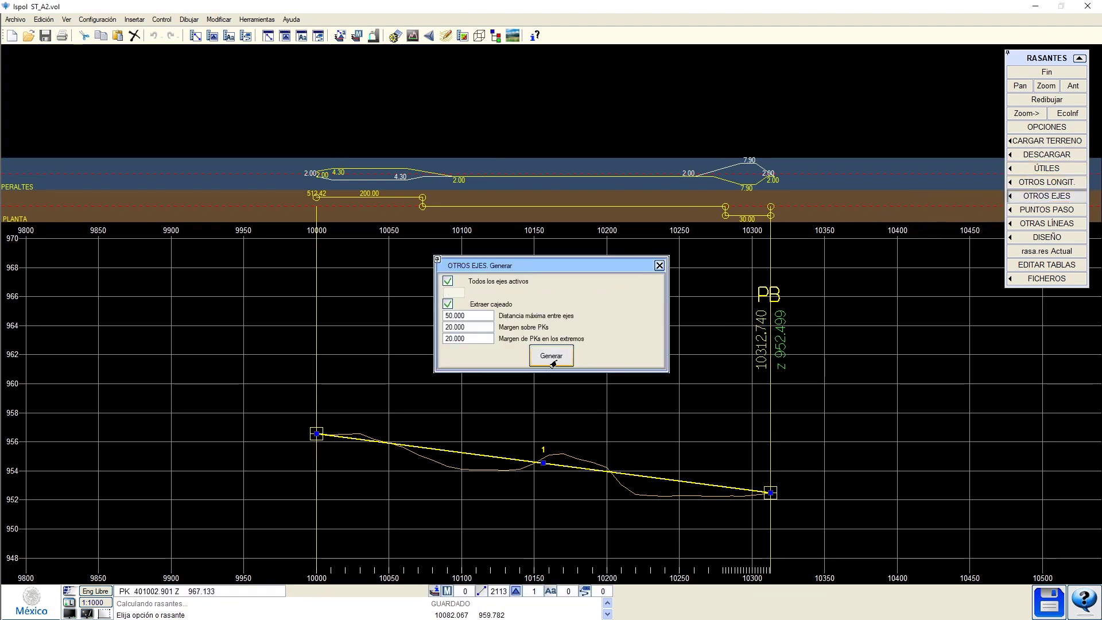
pyautogui.click(551, 356)
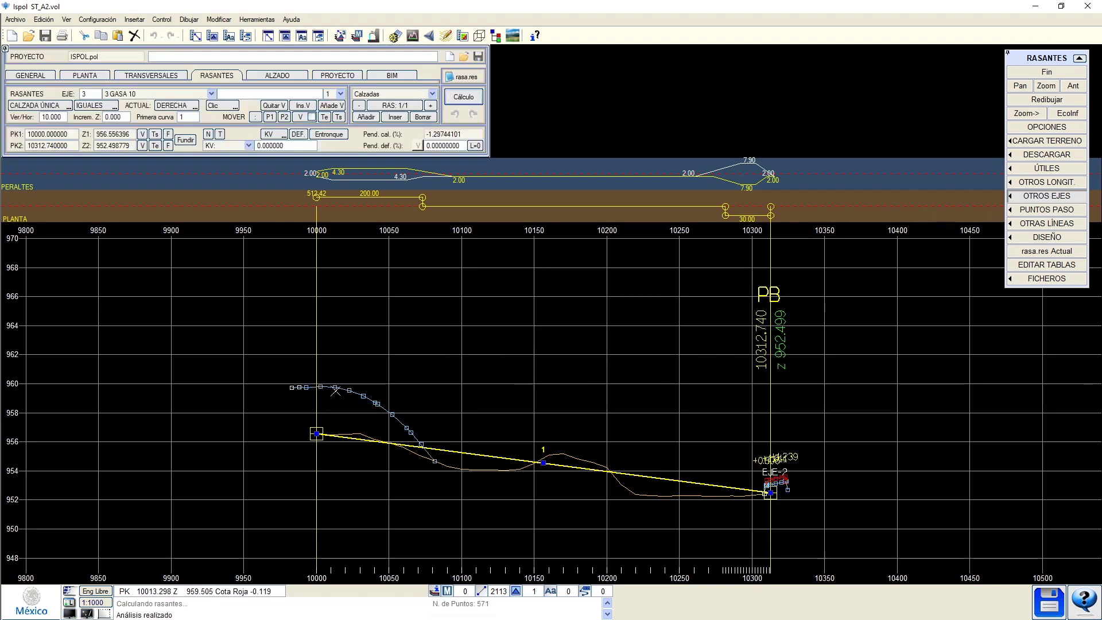
# Examine the generated crossing profiles of the other axes at the start and end of the ramp's grade line.
pyautogui.press('ctrl')
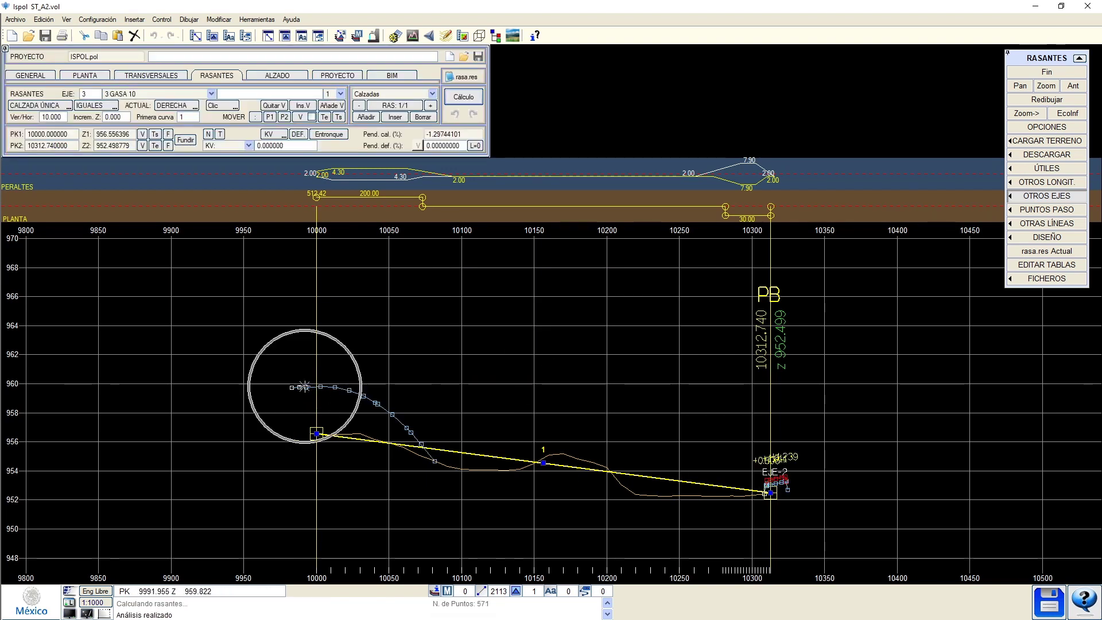
pyautogui.press('ctrl')
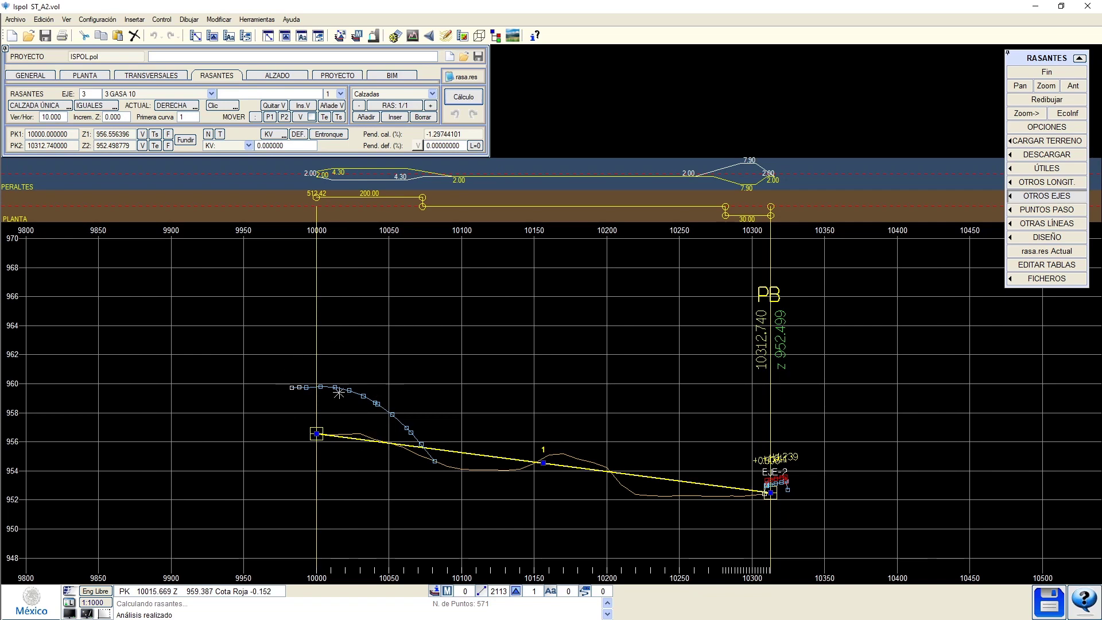
pyautogui.scroll(1, 315, 383)
pyautogui.scroll(-1, 317, 376)
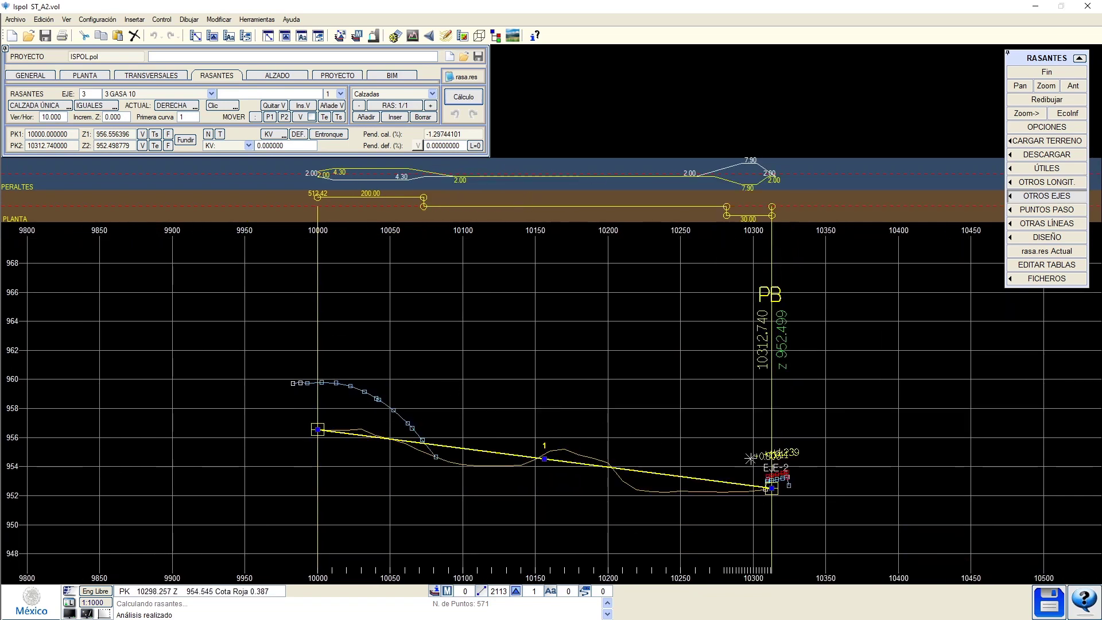
pyautogui.scroll(1, 750, 458)
pyautogui.scroll(-1, 750, 458)
pyautogui.scroll(3, 701, 473)
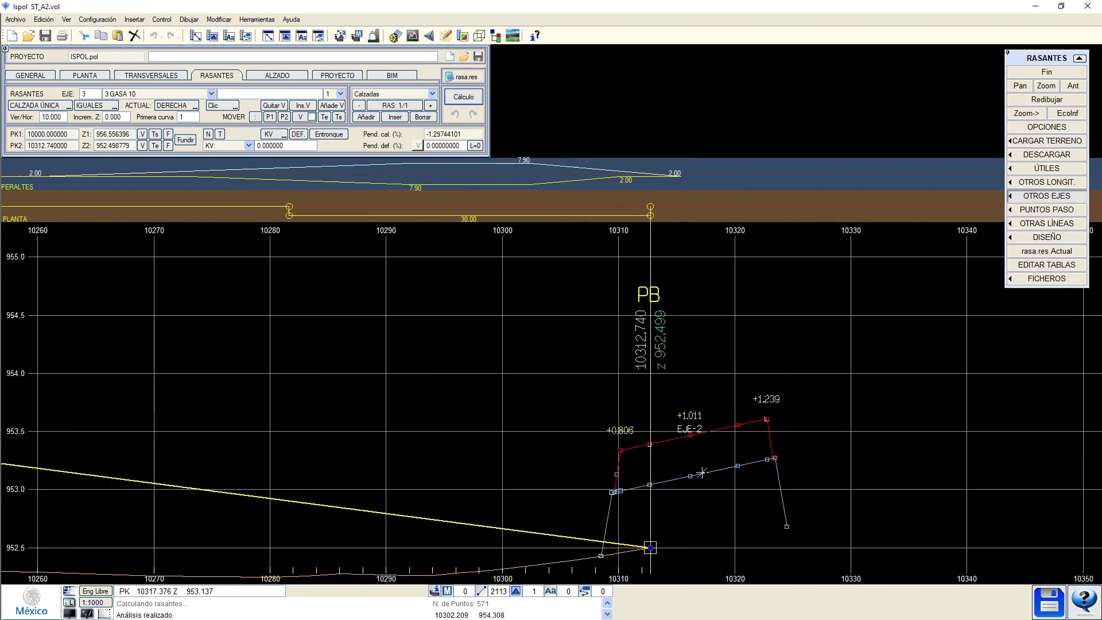
pyautogui.press('ctrl')
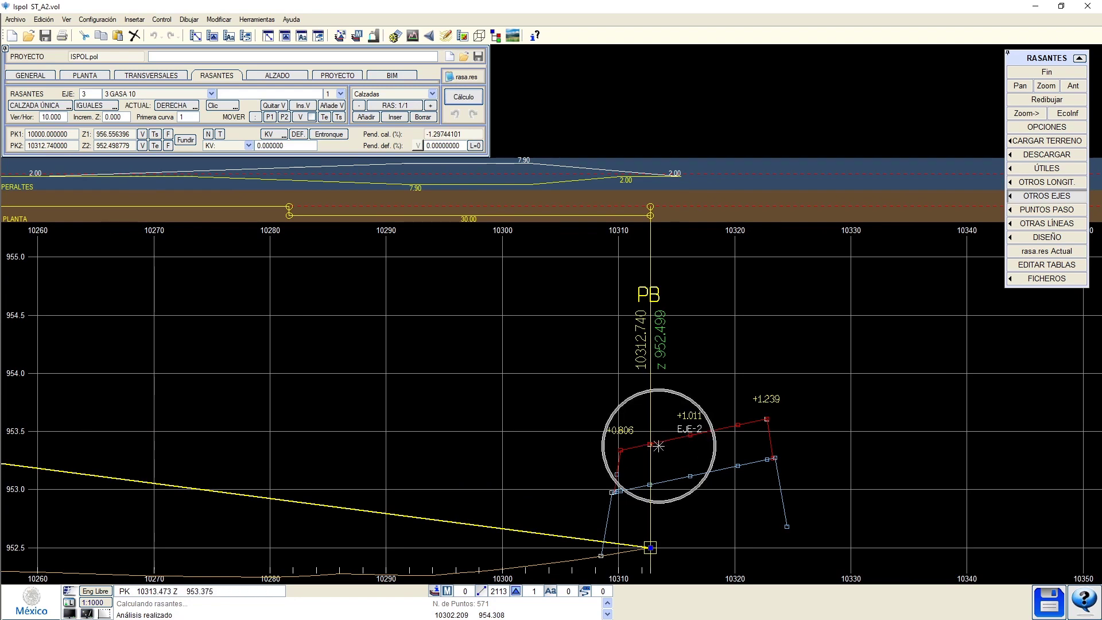
pyautogui.scroll(-2, 658, 446)
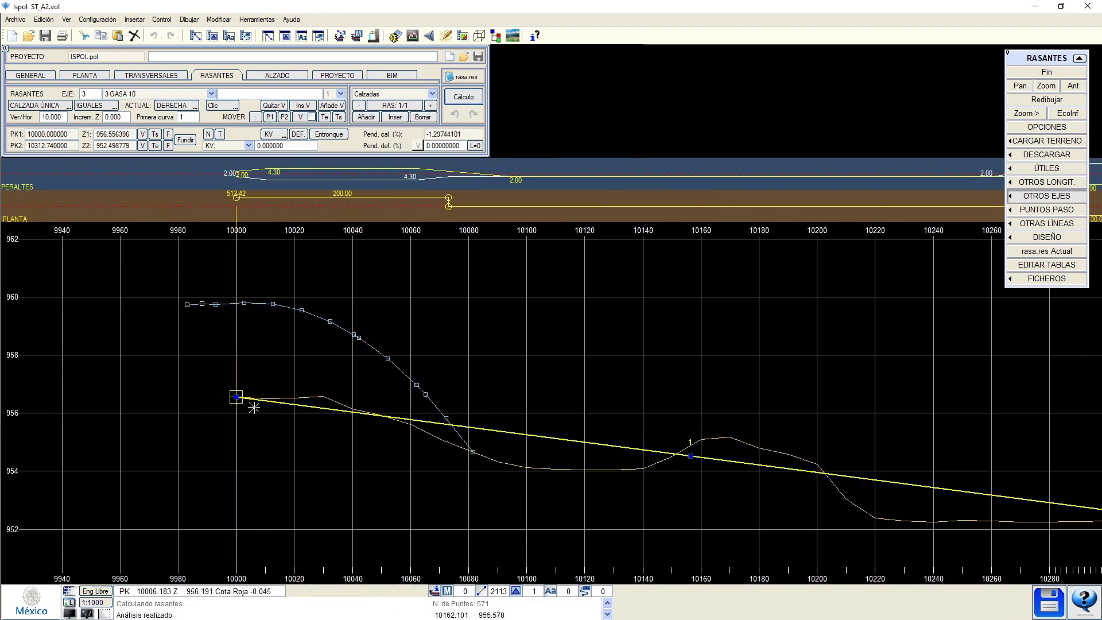
# Move the ramp grade line's start vertex up onto the main road profile, at about PK 10000.45 and Z 959.79.
pyautogui.click(235, 393)
pyautogui.click(237, 303)
pyautogui.scroll(-1, 242, 305)
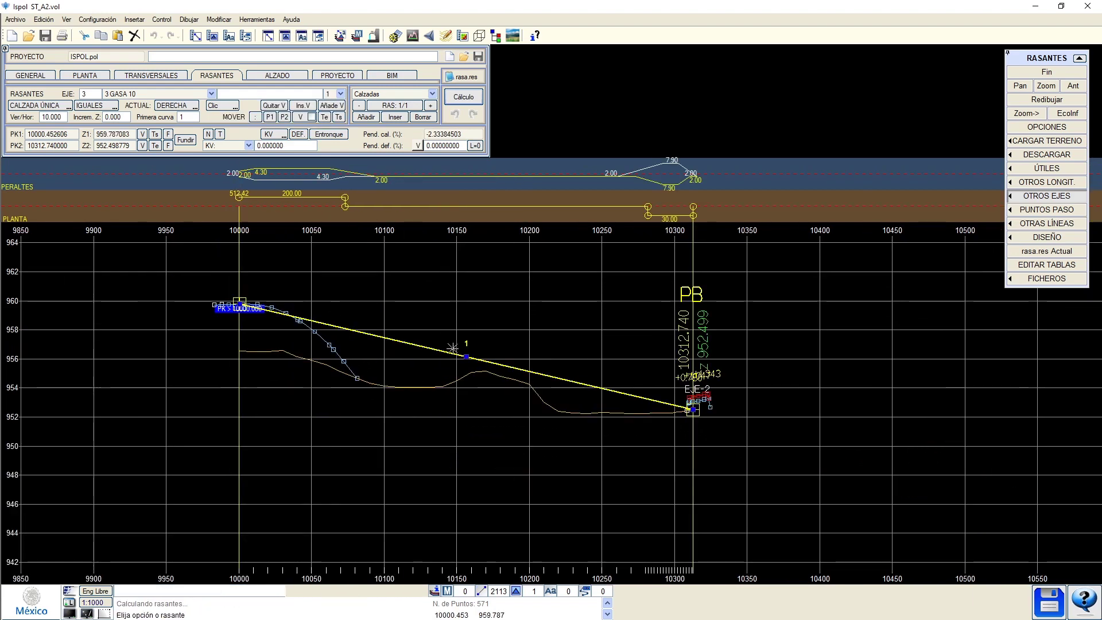
# Move the grade line's end vertex to about PK 10311.50, Z 953.40, and add an intermediate vertex at about PK 10058.16, Z 959.53.
pyautogui.scroll(1, 680, 404)
pyautogui.click(705, 417)
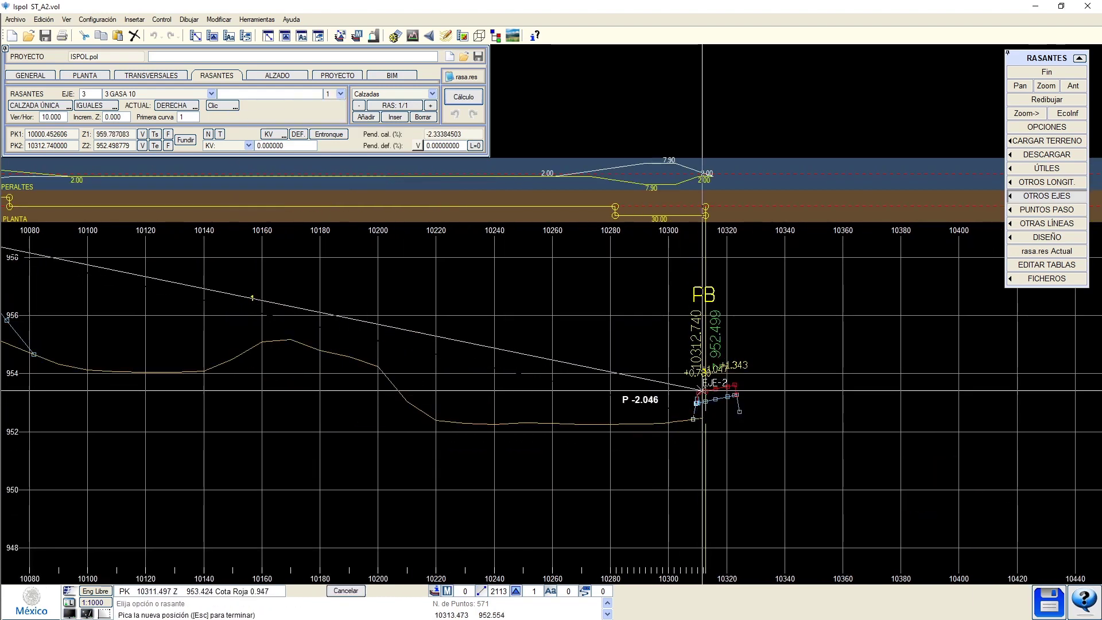
pyautogui.click(701, 391)
pyautogui.scroll(-1, 684, 385)
pyautogui.moveTo(327, 294); pyautogui.dragTo(364, 348, button='middle')
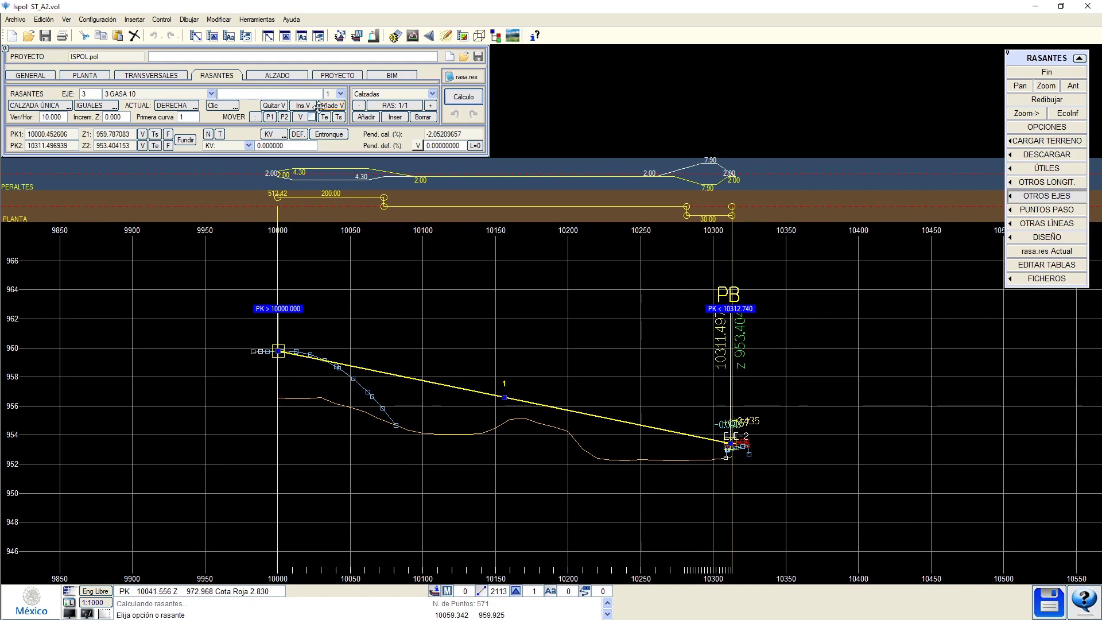
pyautogui.click(318, 107)
pyautogui.click(362, 354)
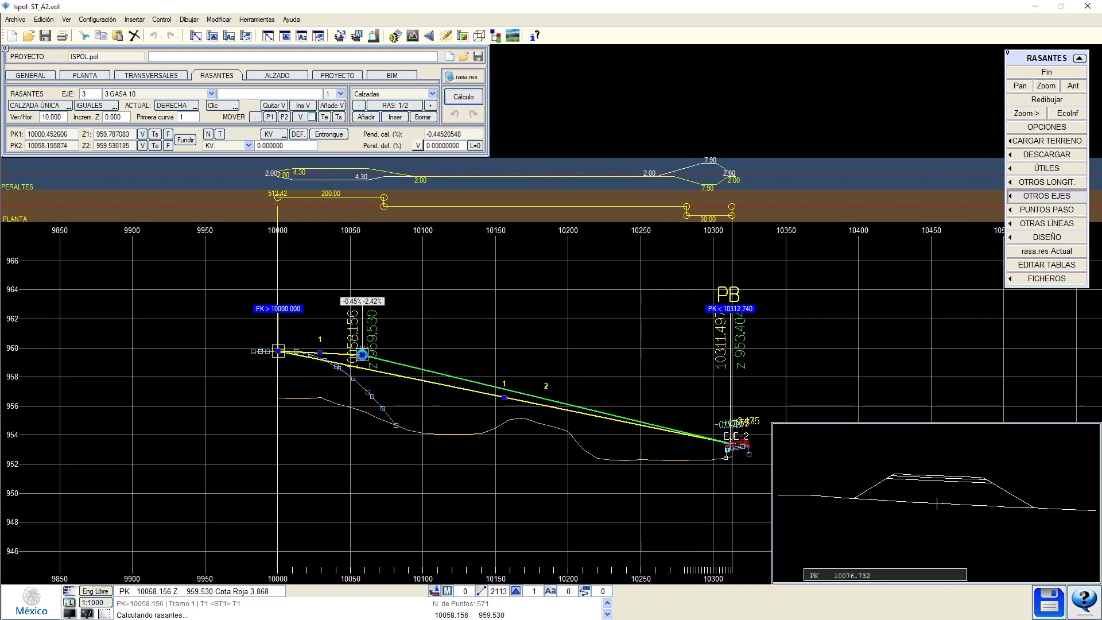
# Return to the elevation design and examine the real cross section of axis 3 at PK 10000.000.
pyautogui.click(278, 75)
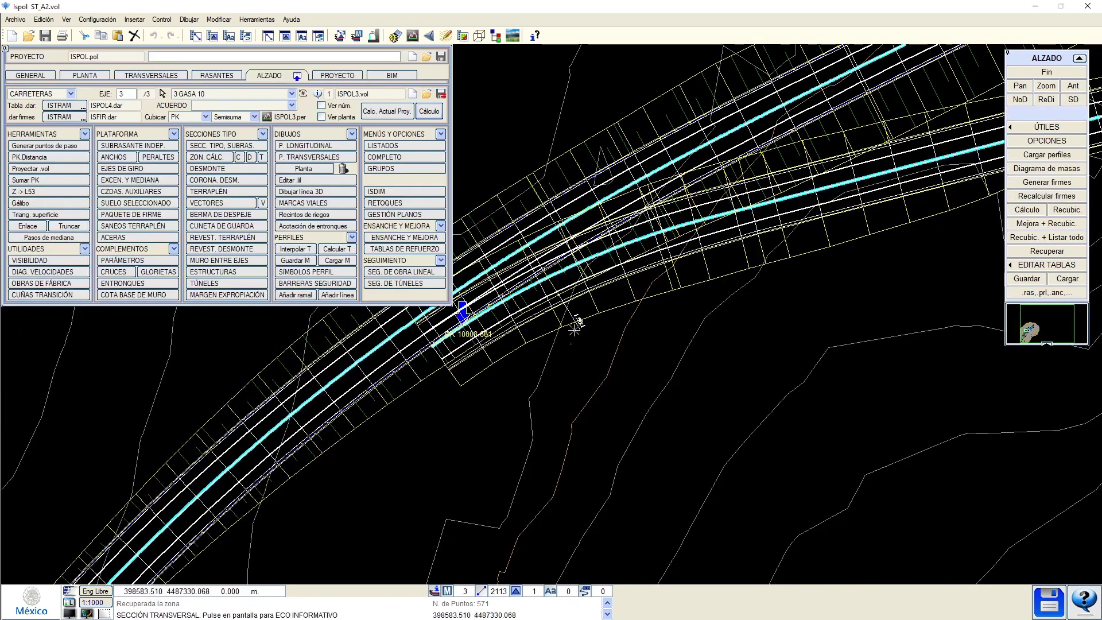
pyautogui.scroll(5, 921, 479)
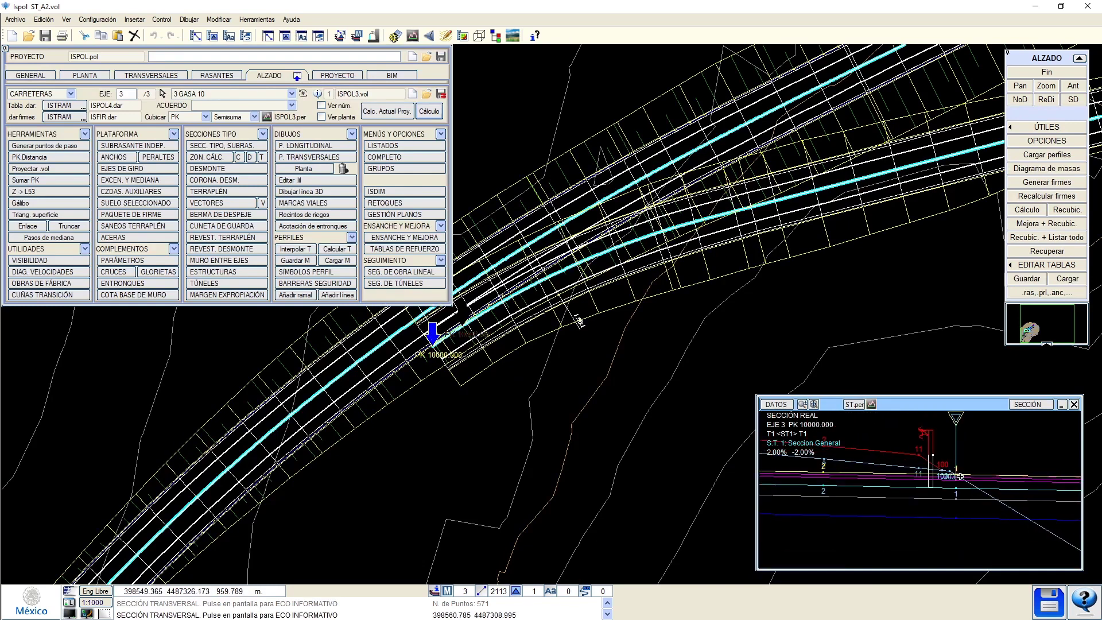
pyautogui.scroll(1, 955, 473)
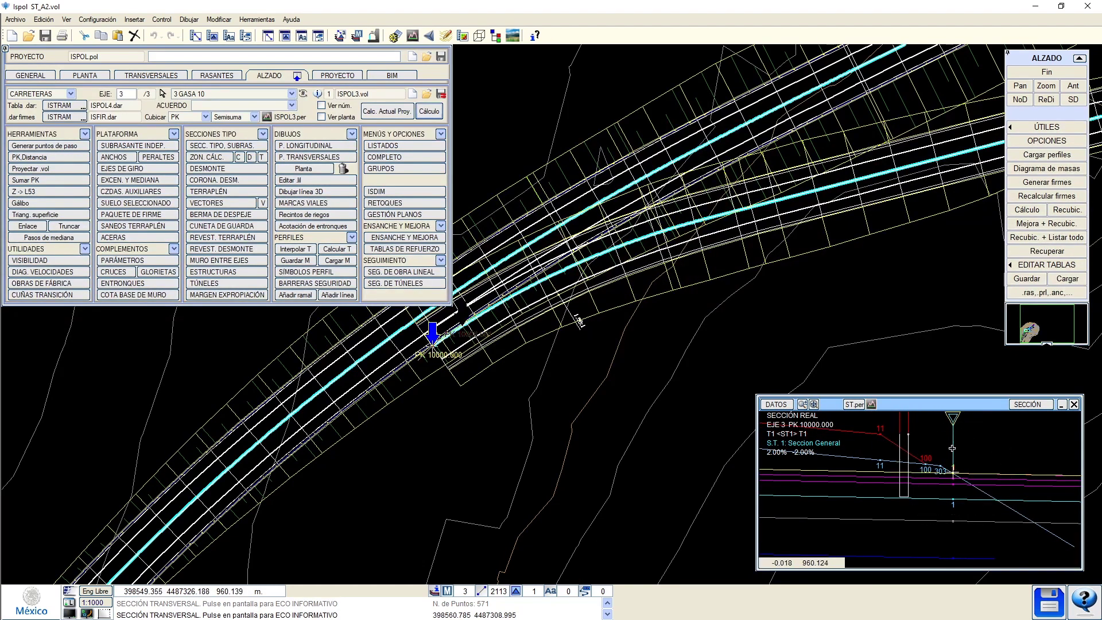
pyautogui.scroll(-1, 949, 480)
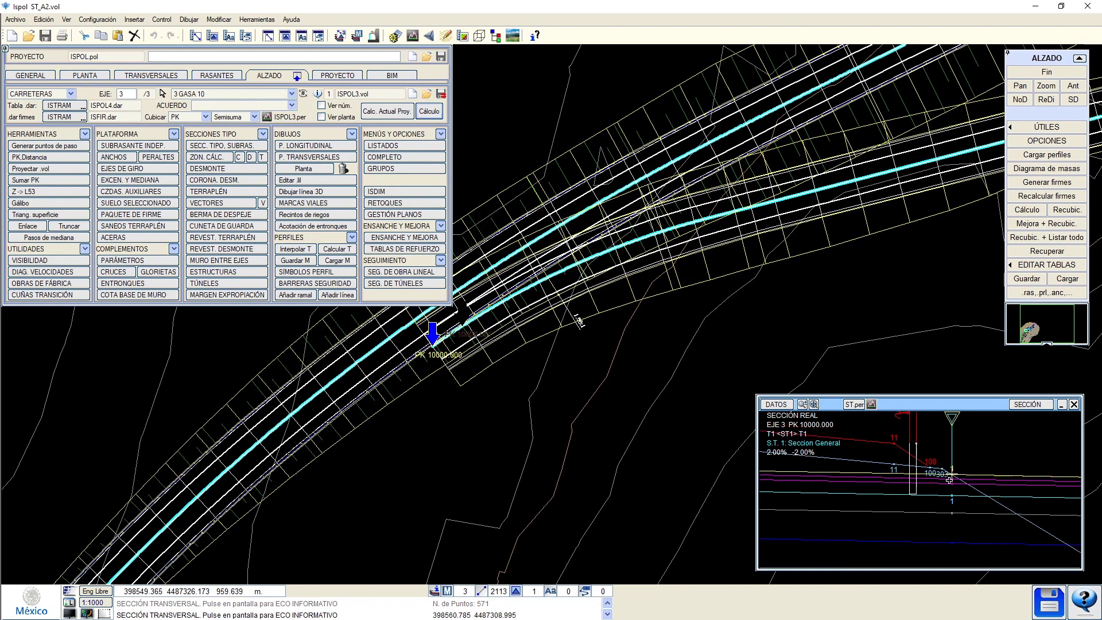
pyautogui.scroll(-1, 918, 454)
# Measure the distance from the main road's axis to the ramp axis on the PK 10000.000 cross section, and leave the profile editor.
pyautogui.click(870, 404)
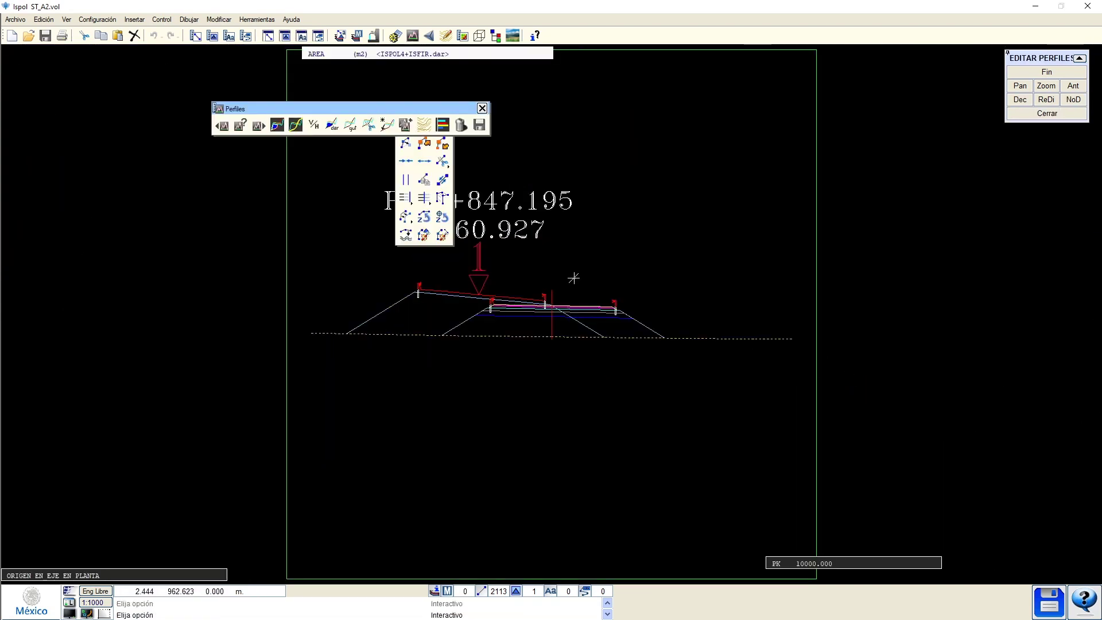
pyautogui.scroll(2, 511, 327)
pyautogui.press('d')
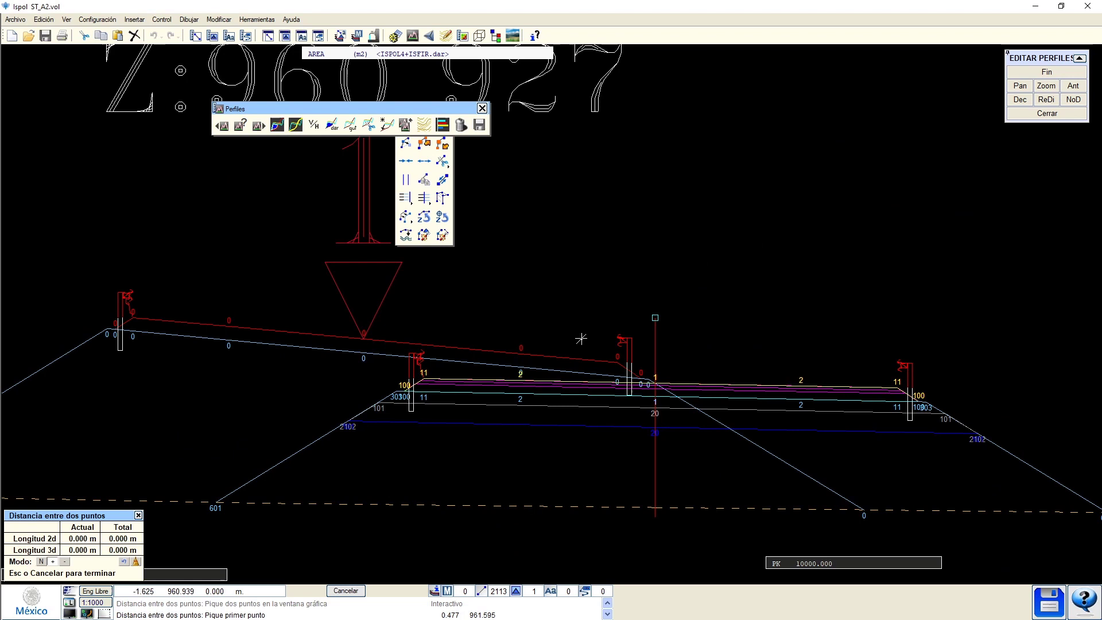
pyautogui.click(366, 339)
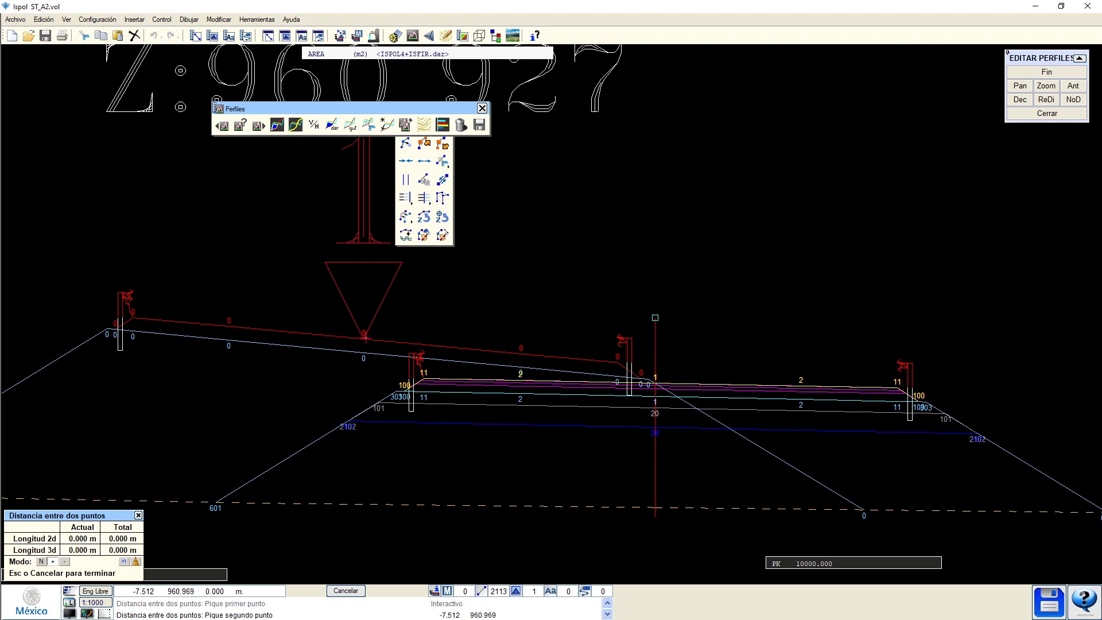
pyautogui.click(658, 365)
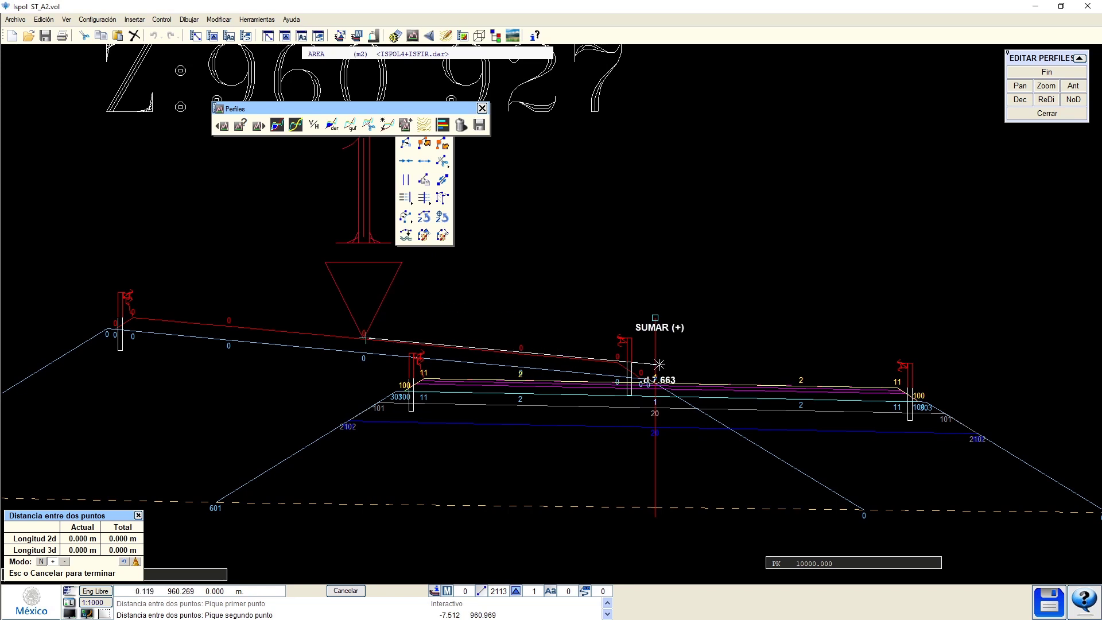
pyautogui.scroll(2, 658, 364)
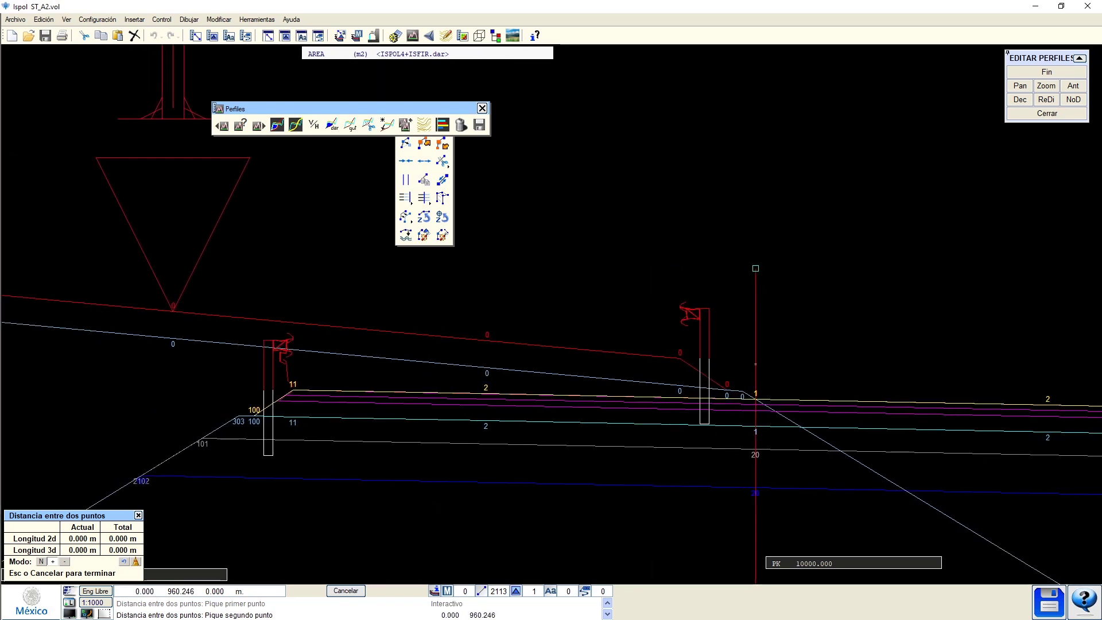
pyautogui.press('ctrl')
pyautogui.press('ctrl')
pyautogui.press('ctrl')
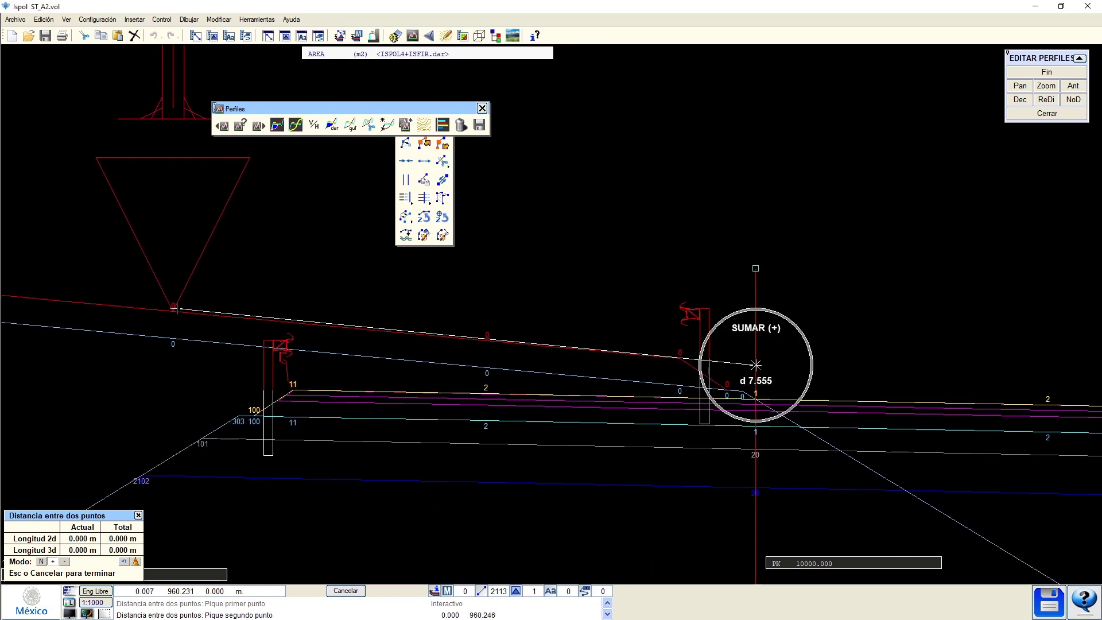
pyautogui.press('ctrl')
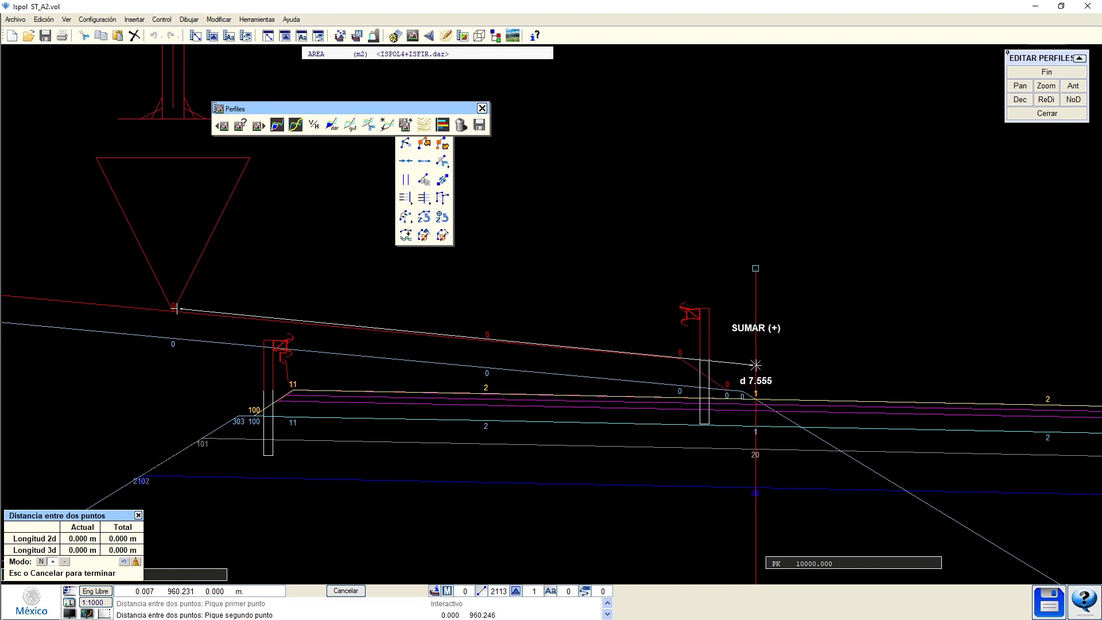
pyautogui.scroll(-2, 803, 368)
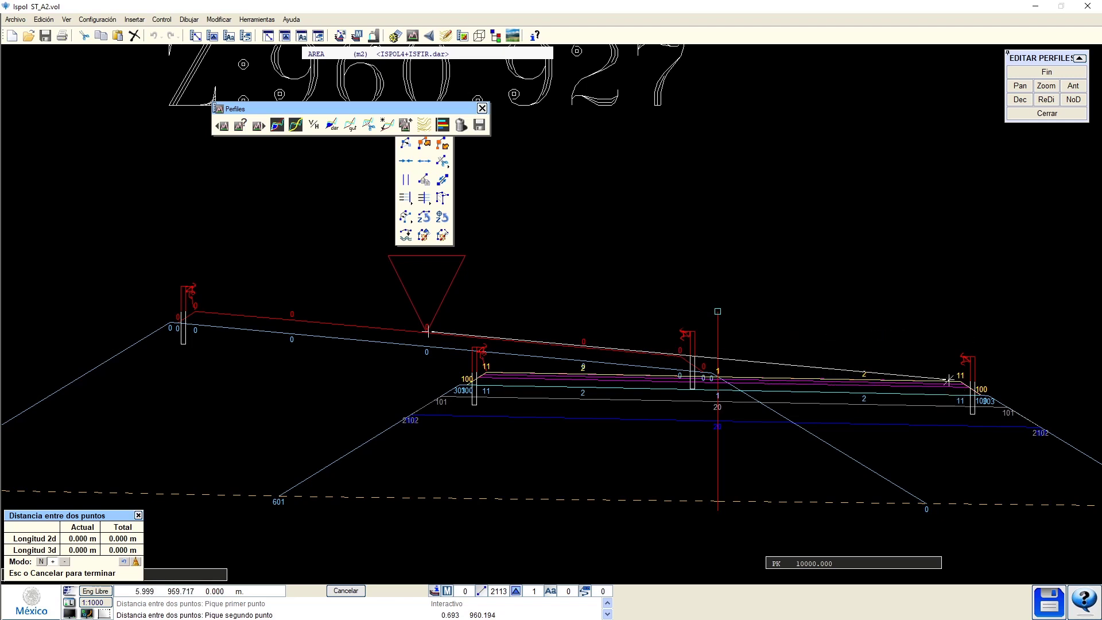
pyautogui.press('Escape')
pyautogui.click(1041, 73)
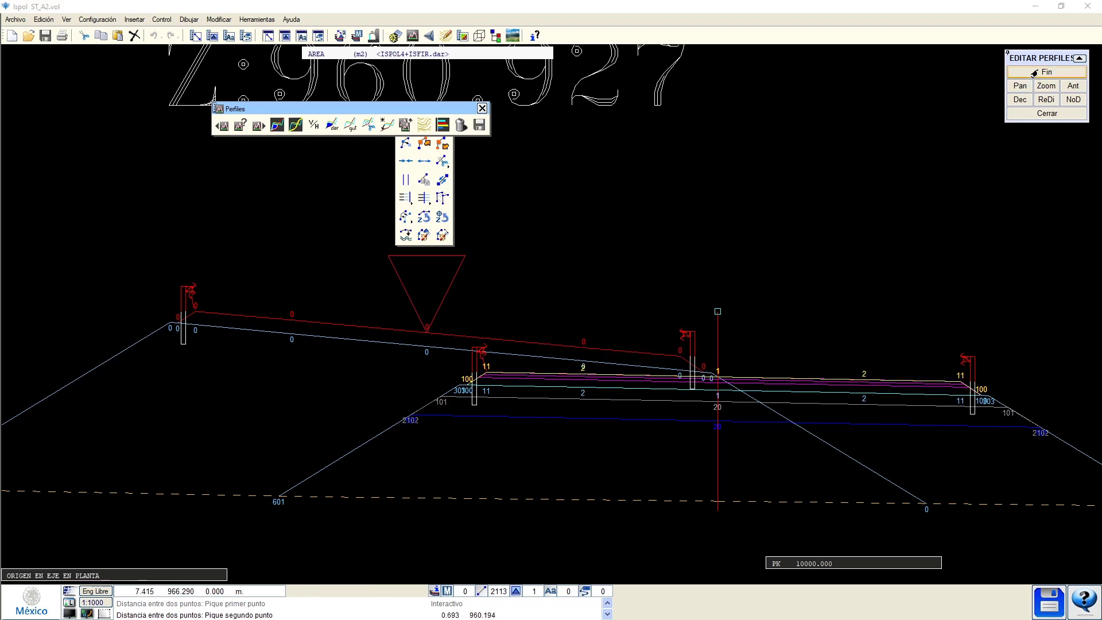
# Generate pass points on the ramp's grade line with an equidistance of 2.50 and a maximum distance between axes of 10.
pyautogui.click(217, 75)
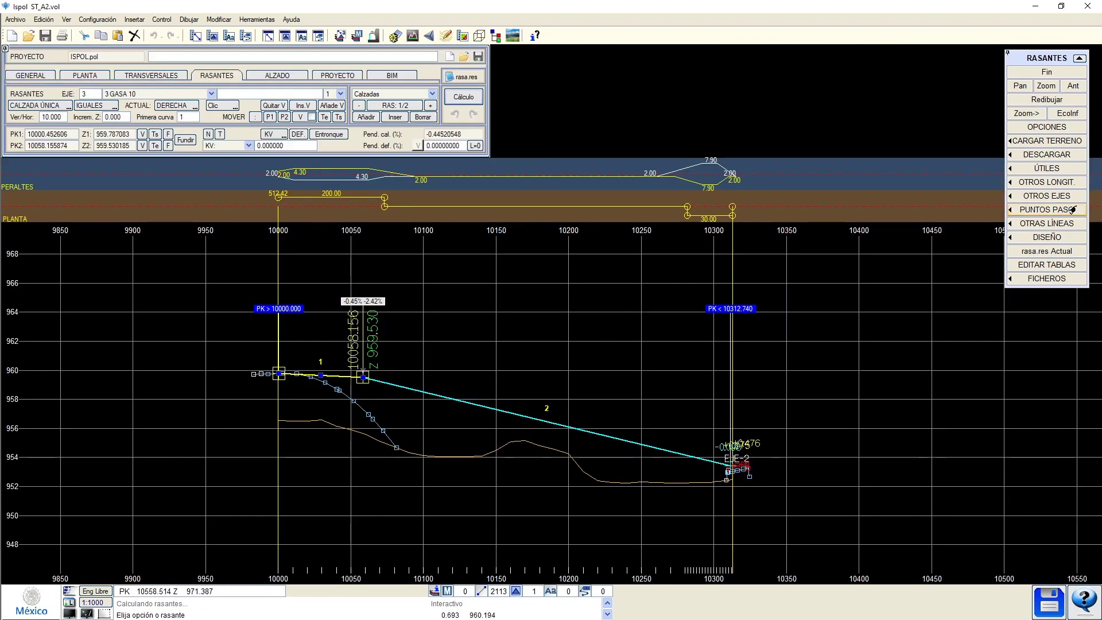
pyautogui.click(1038, 211)
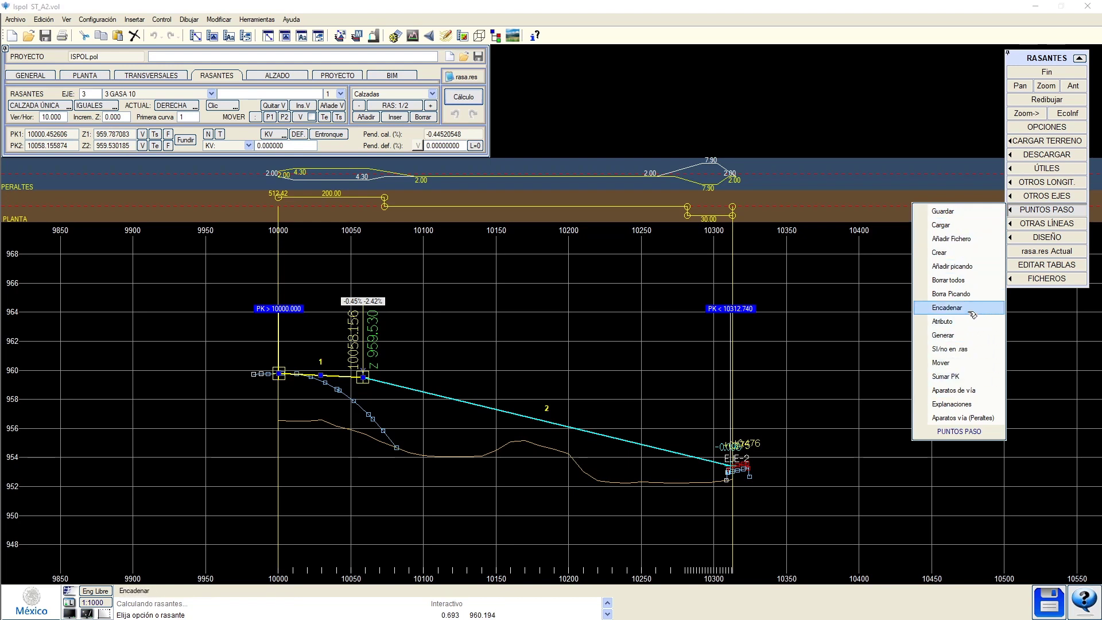
pyautogui.click(1038, 209)
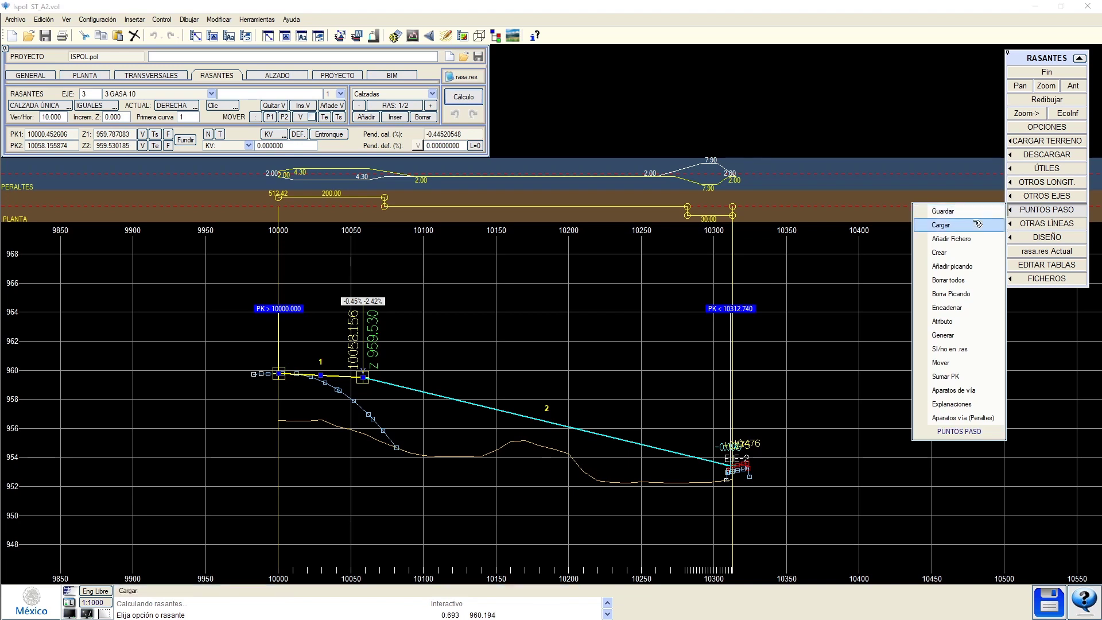
pyautogui.click(959, 321)
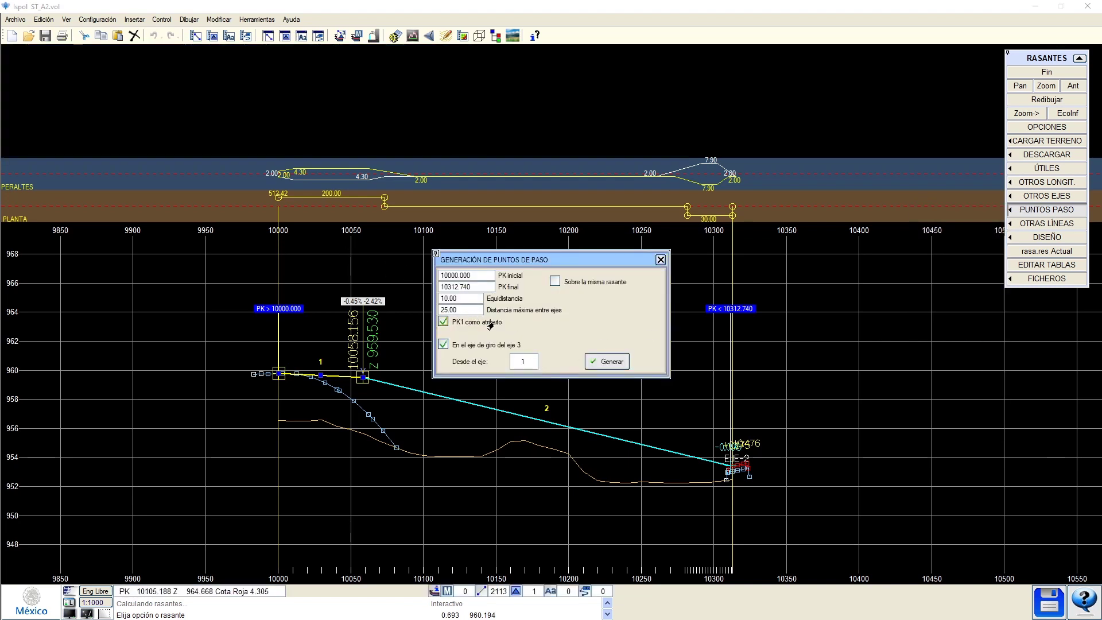
pyautogui.doubleClick(454, 310)
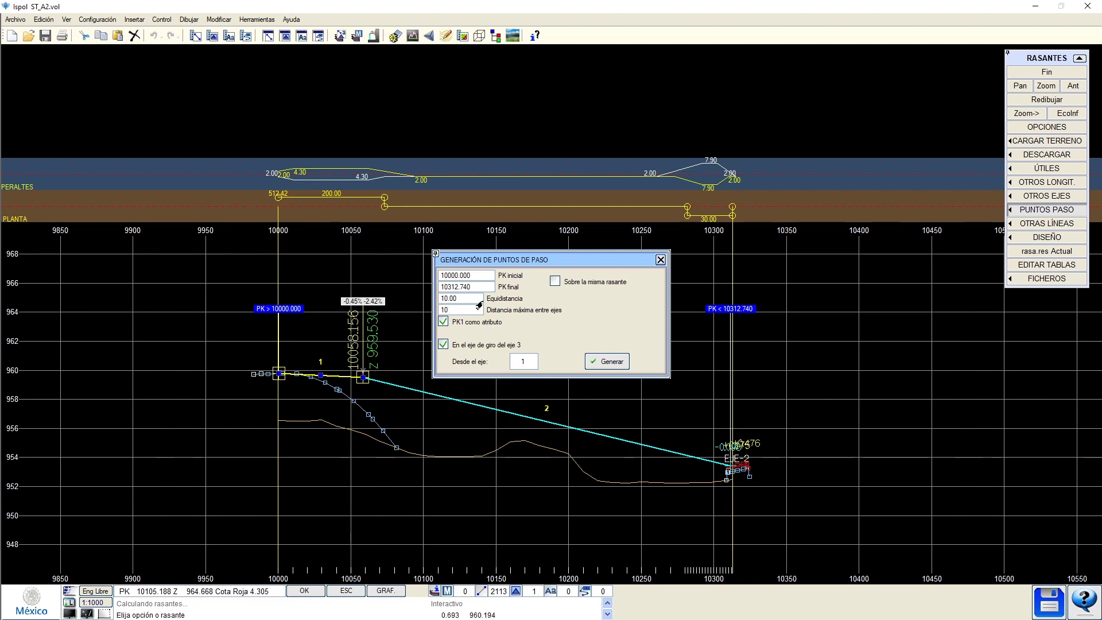
pyautogui.write('5.5')
pyautogui.press('Return')
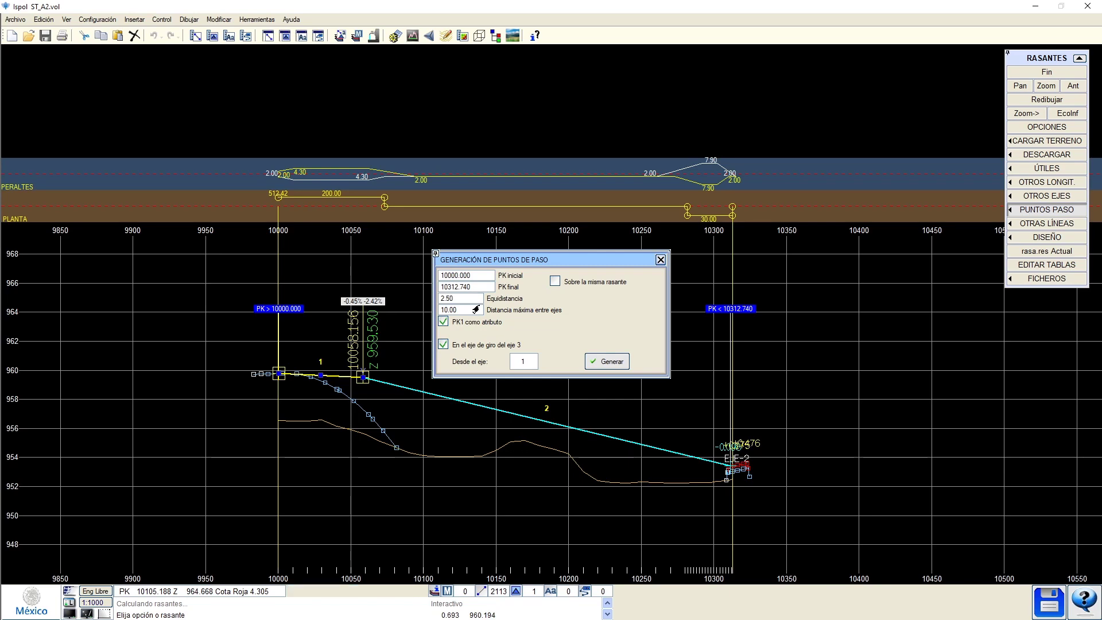
pyautogui.click(607, 361)
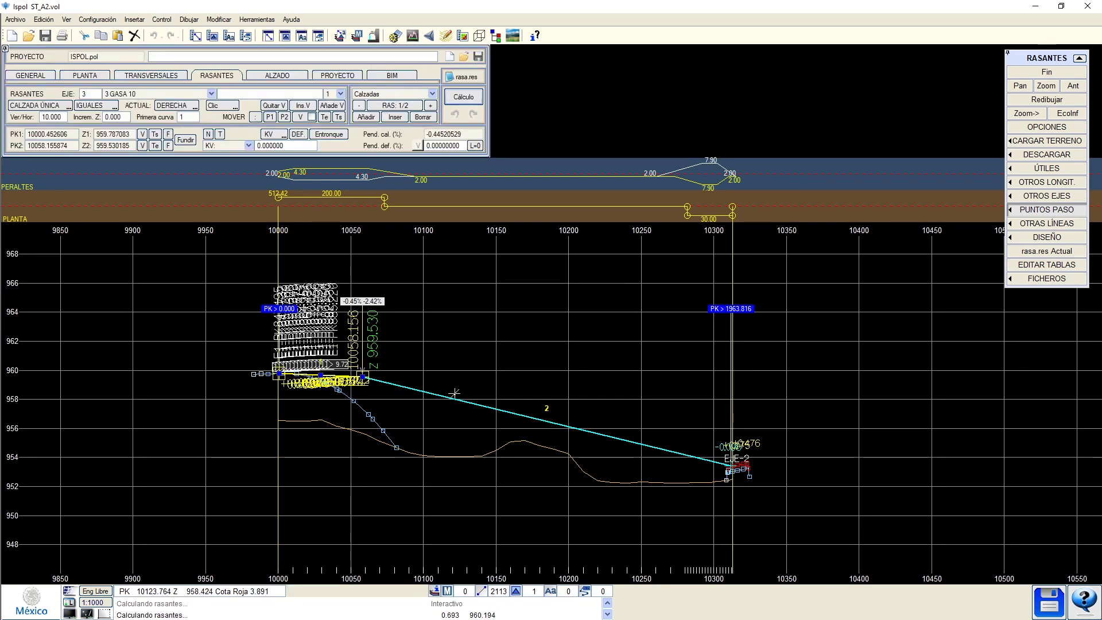
# Move the grade line's end vertex onto the axis 2 profile at about PK 10316.17, Z 953.47, snapping to the other axis.
pyautogui.scroll(2, 322, 368)
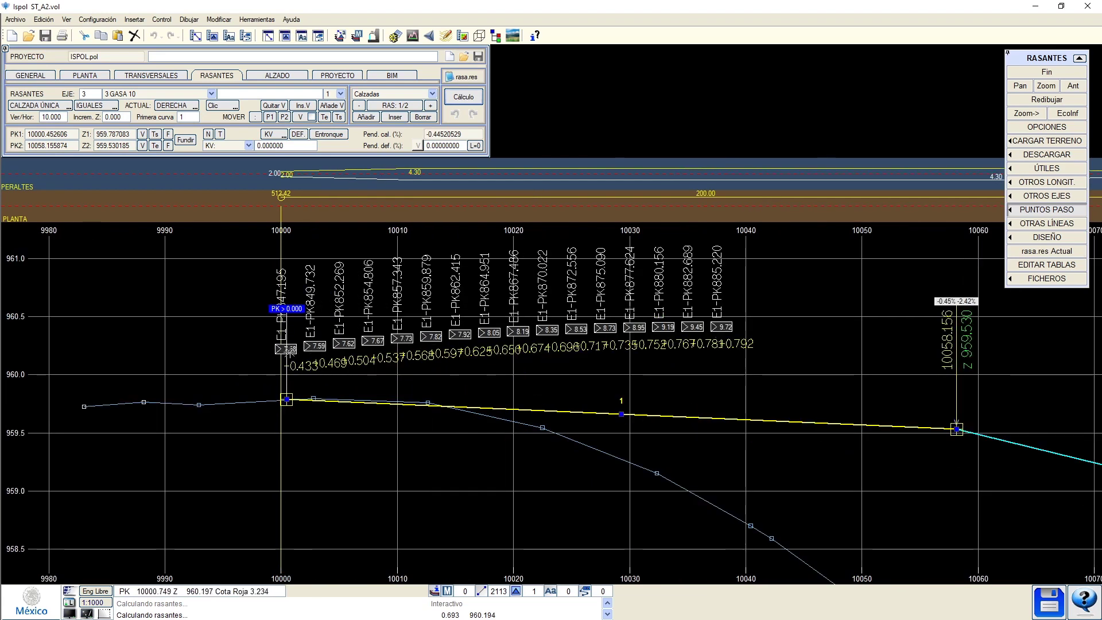
pyautogui.scroll(-4, 290, 351)
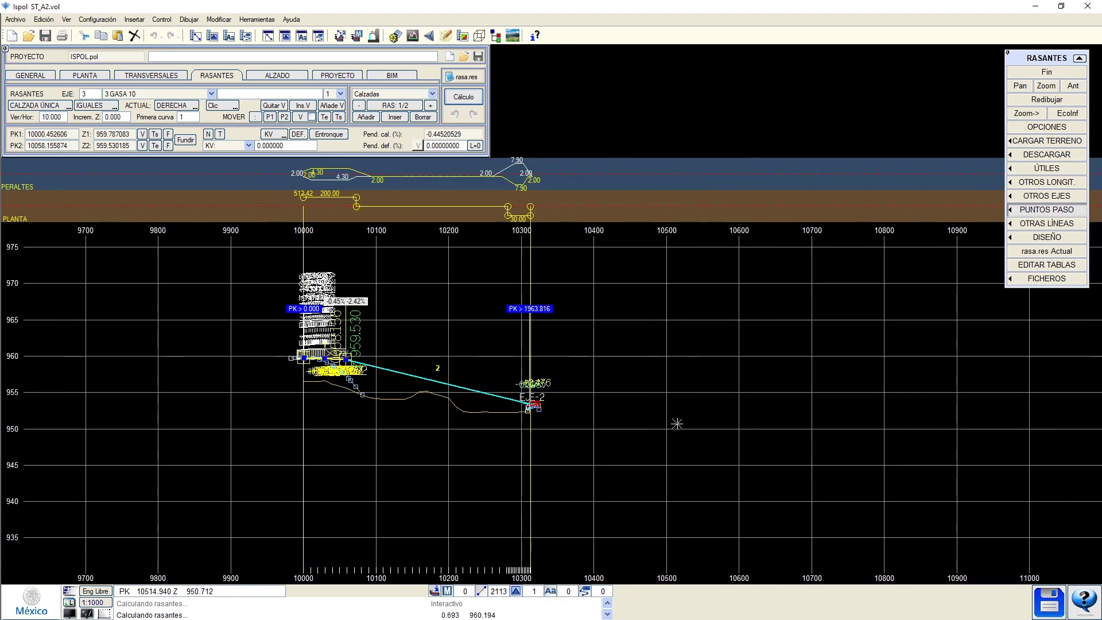
pyautogui.scroll(3, 508, 394)
pyautogui.scroll(2, 651, 399)
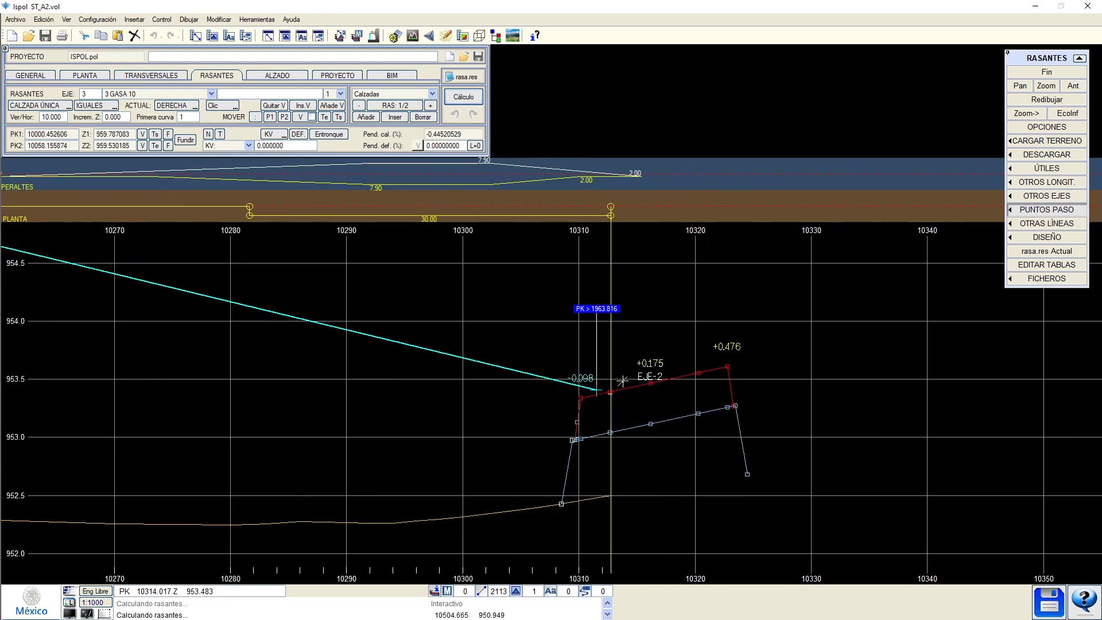
pyautogui.click(582, 383)
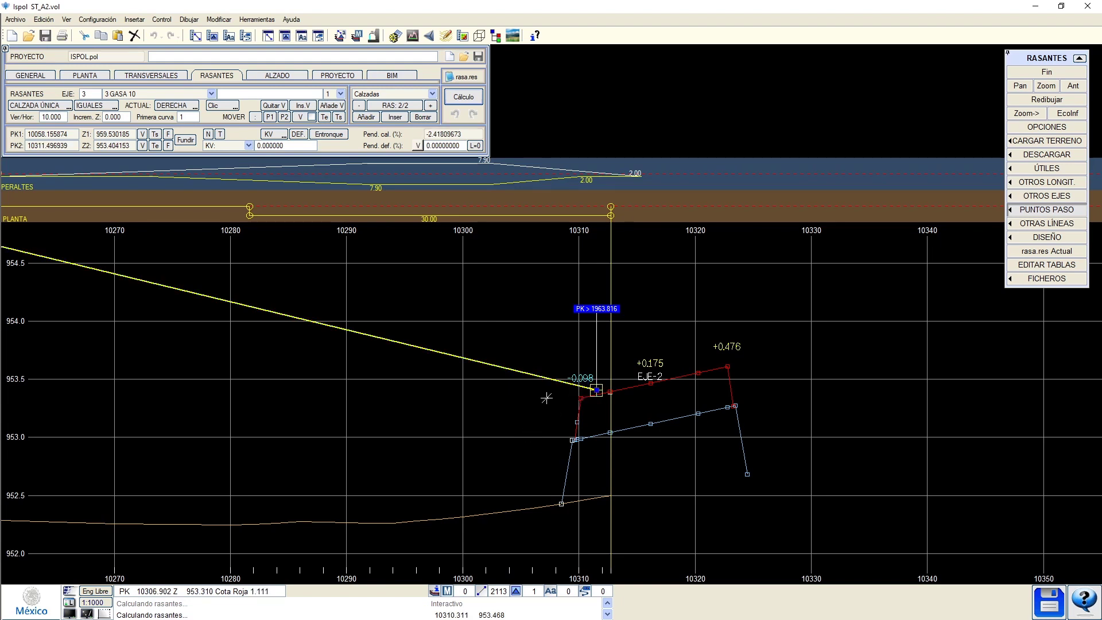
pyautogui.click(94, 593)
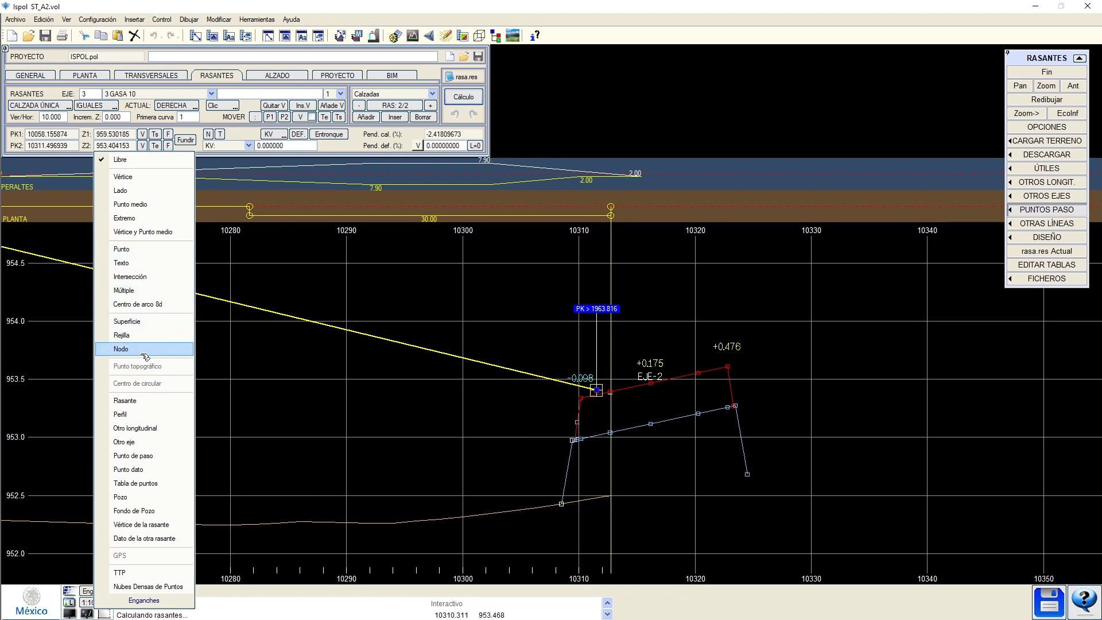
pyautogui.click(139, 441)
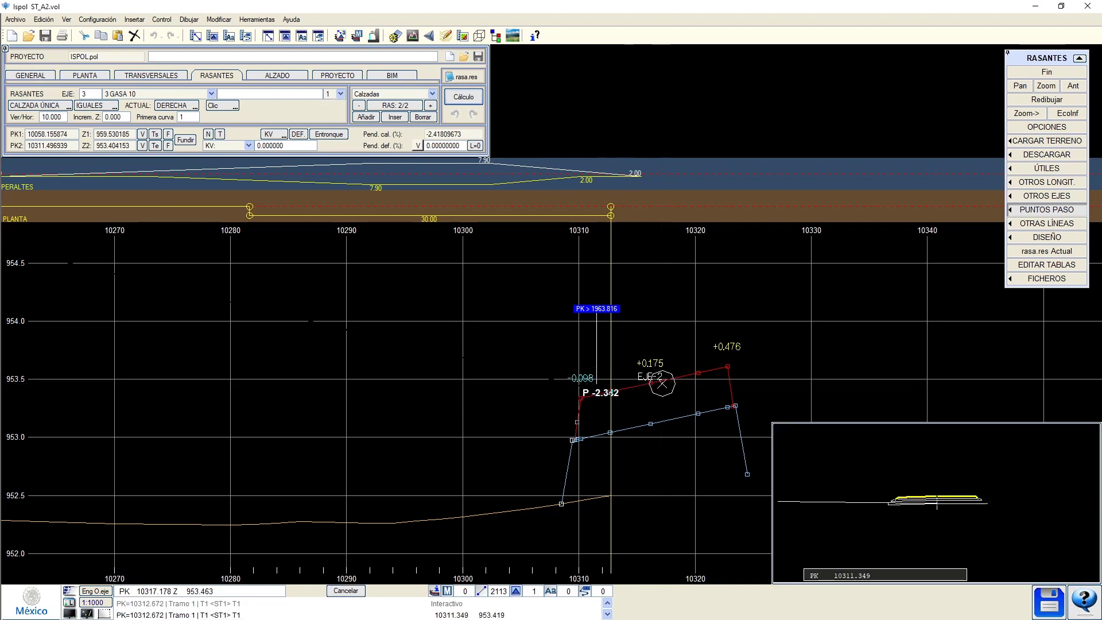
pyautogui.click(628, 386)
# Add a third grade segment along the axis 2 profile, starting at about PK 10310.17, Z 953.34, and recalculate the grade line.
pyautogui.click(302, 105)
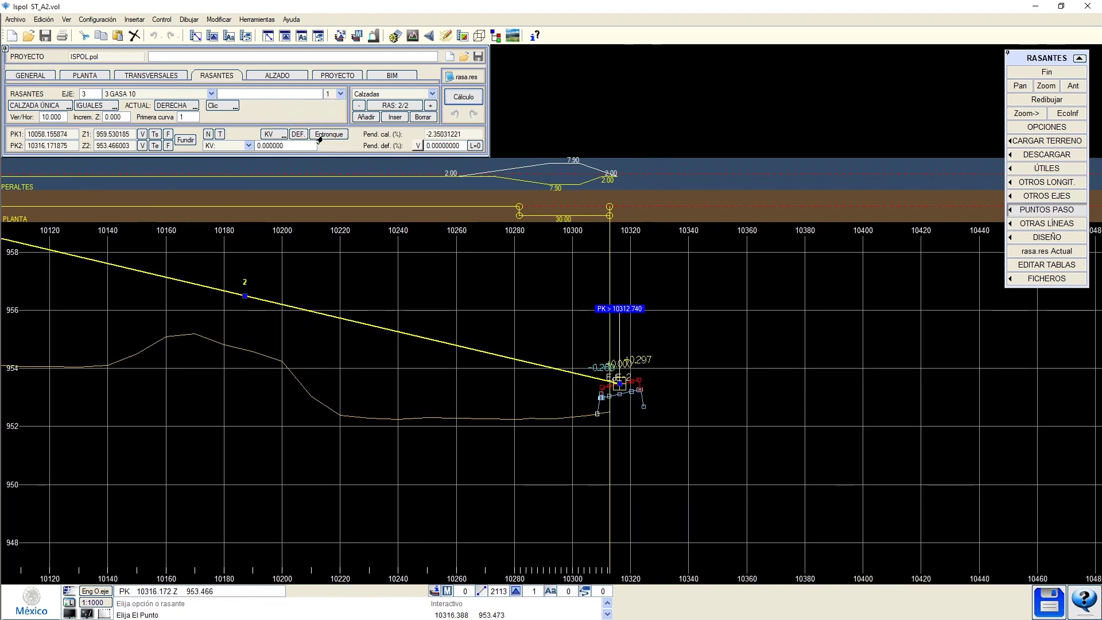
pyautogui.click(501, 408)
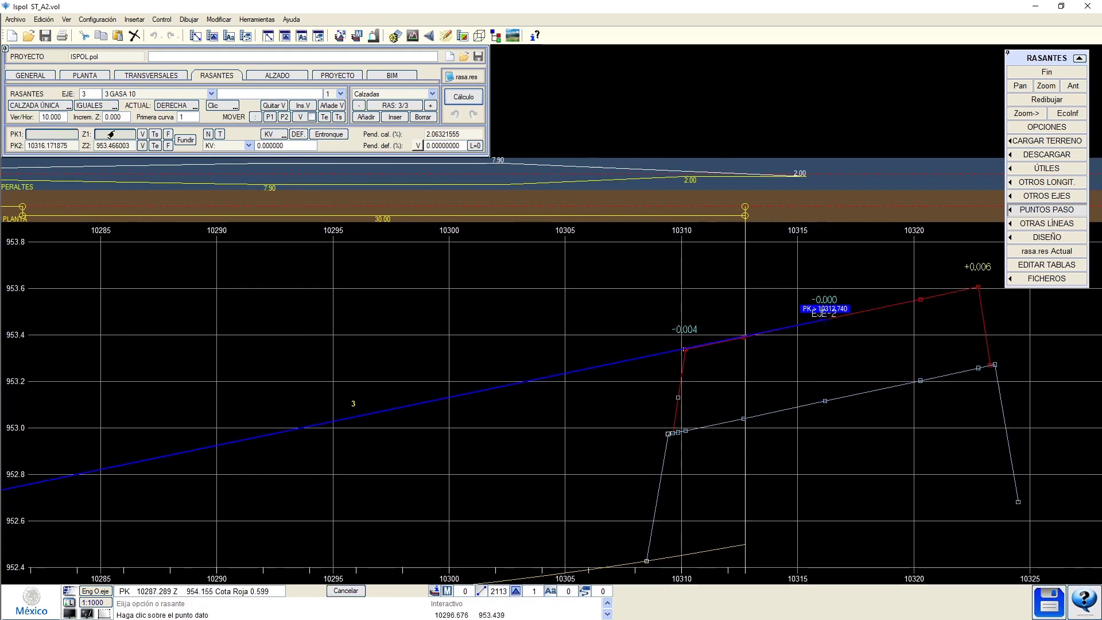
pyautogui.click(683, 349)
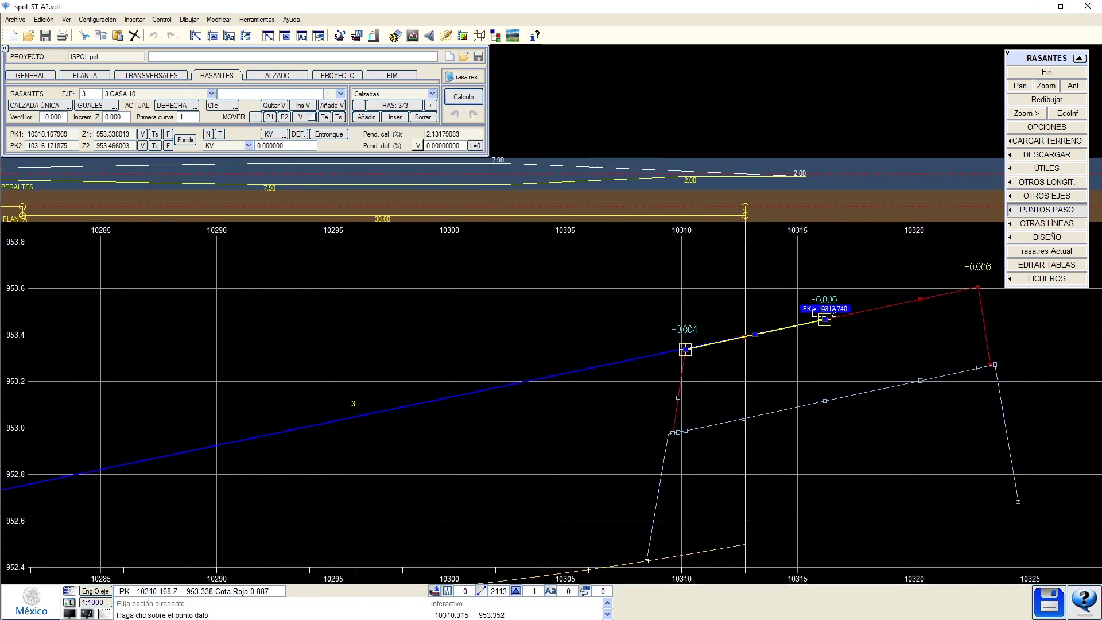
pyautogui.click(468, 98)
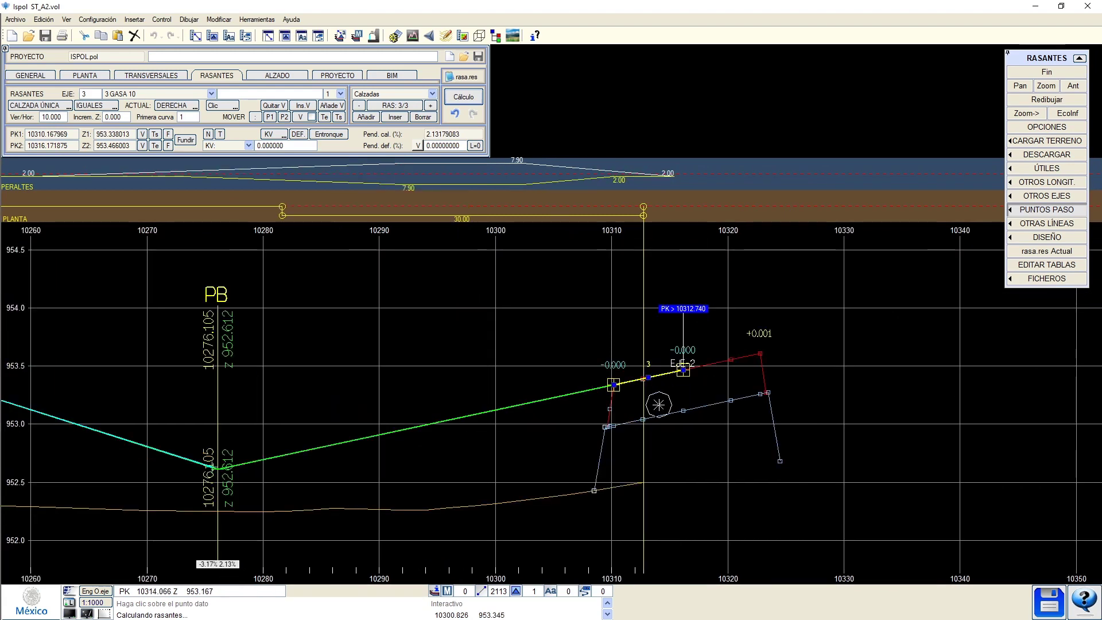
# Examine the recalculated grade line from the roundabout connection back to the ramp's start.
pyautogui.moveTo(659, 404); pyautogui.dragTo(702, 411, button='middle')
pyautogui.scroll(-1, 703, 410)
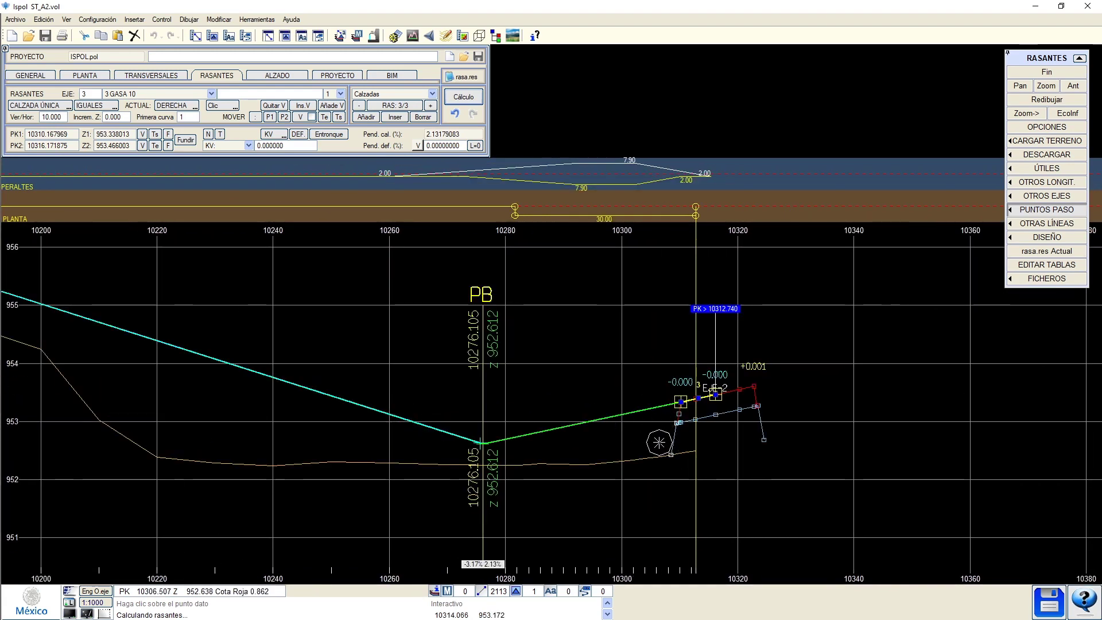
pyautogui.scroll(-1, 659, 443)
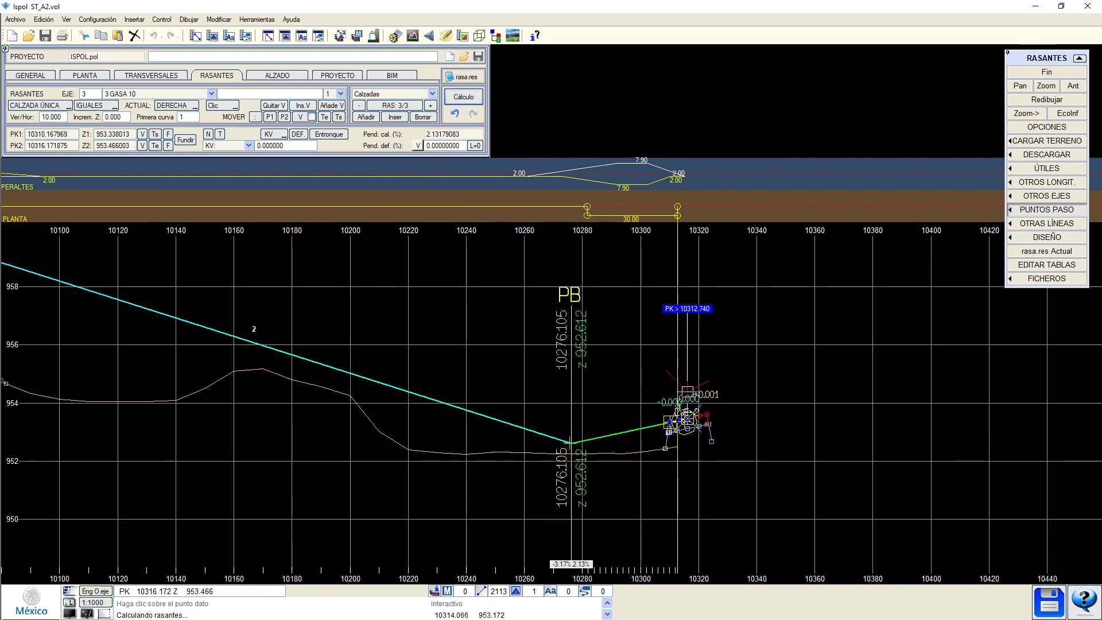
pyautogui.scroll(3, 686, 417)
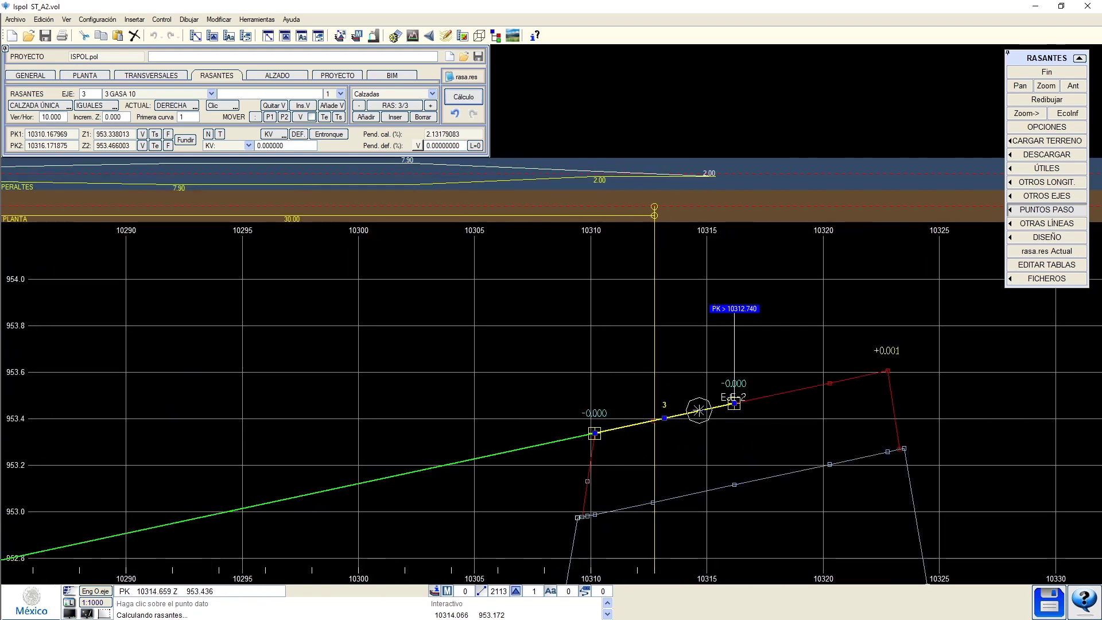
pyautogui.scroll(-1, 699, 409)
pyautogui.moveTo(221, 487); pyautogui.dragTo(454, 474, button='middle')
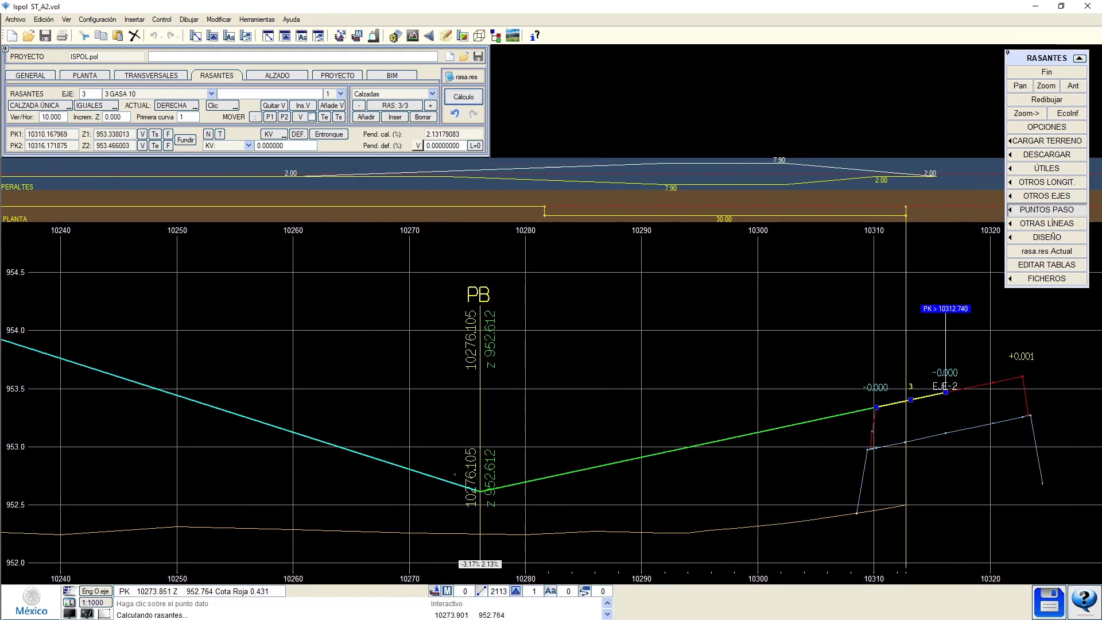
pyautogui.scroll(-2, 537, 491)
pyautogui.moveTo(216, 385); pyautogui.dragTo(773, 471, button='middle')
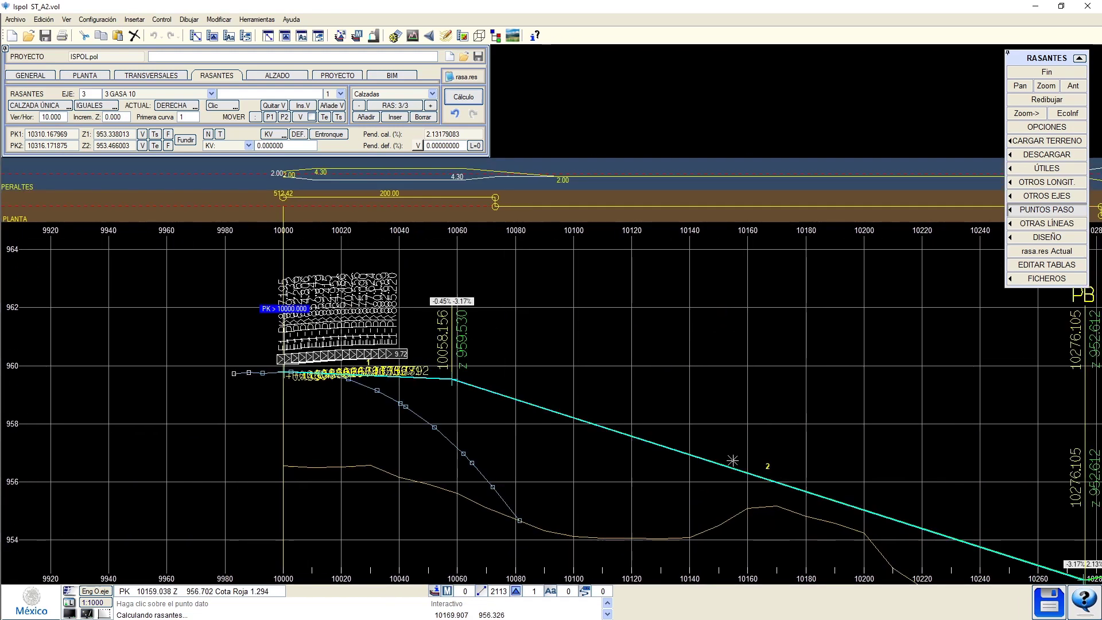
# Move the first grade segment's start vertex onto the first pass point, at PK 10000.00, Z 960.22, using pass-point snapping.
pyautogui.scroll(1, 280, 360)
pyautogui.click(295, 383)
pyautogui.scroll(2, 293, 376)
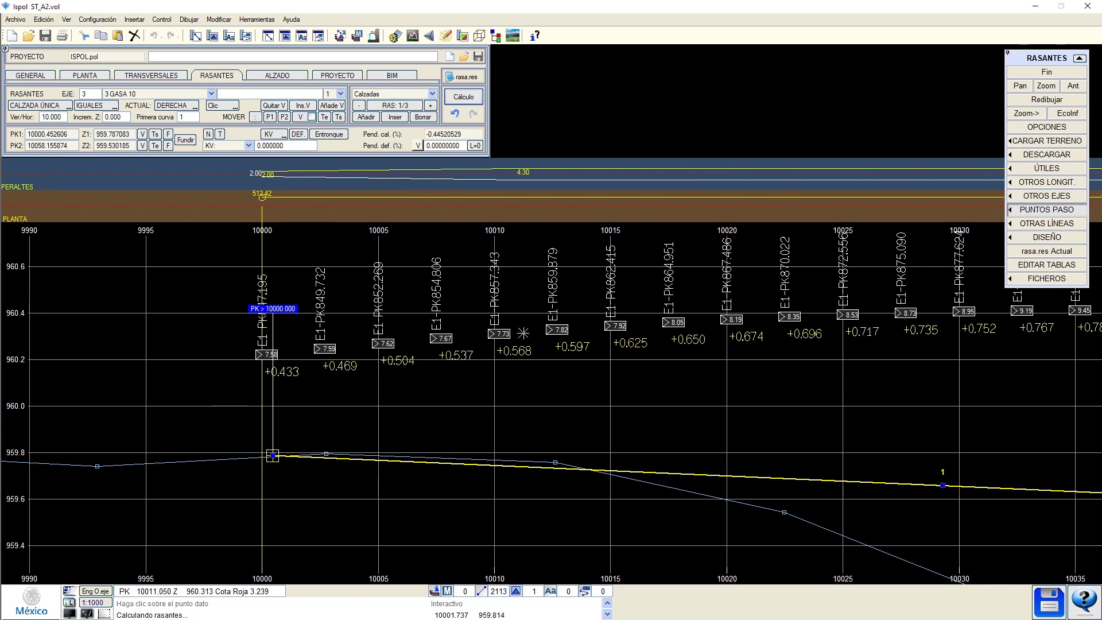
pyautogui.scroll(-1, 832, 322)
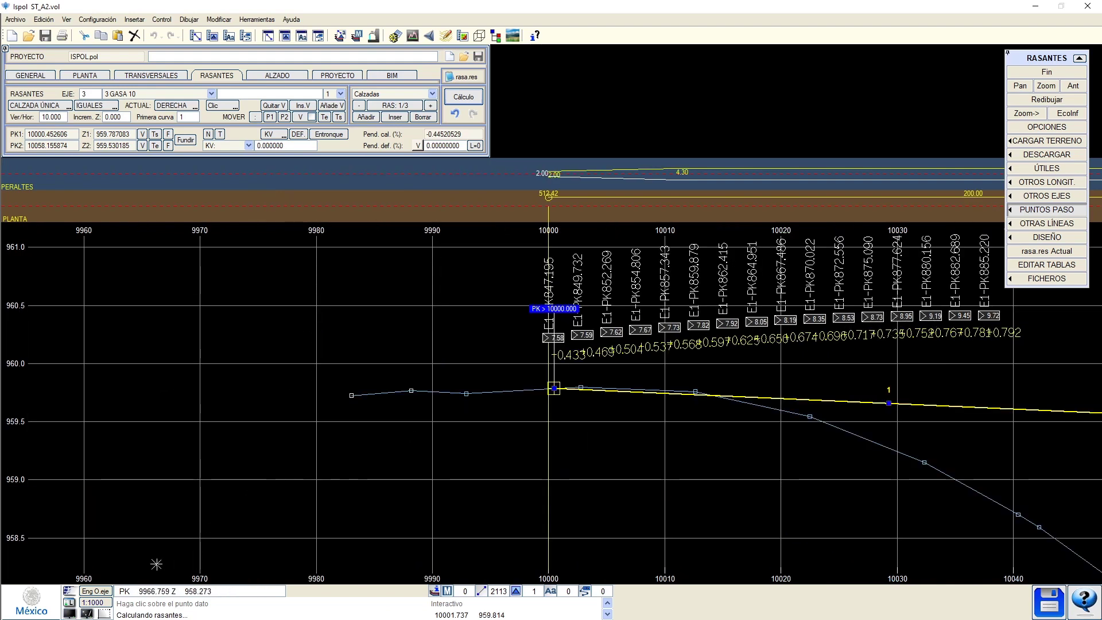
pyautogui.click(85, 592)
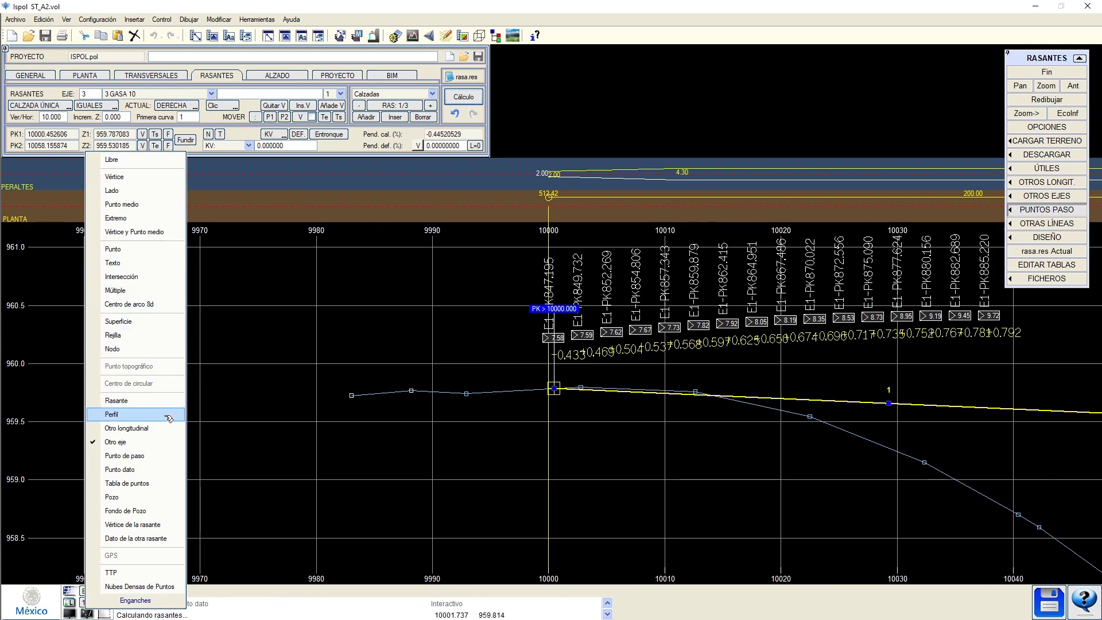
pyautogui.click(158, 457)
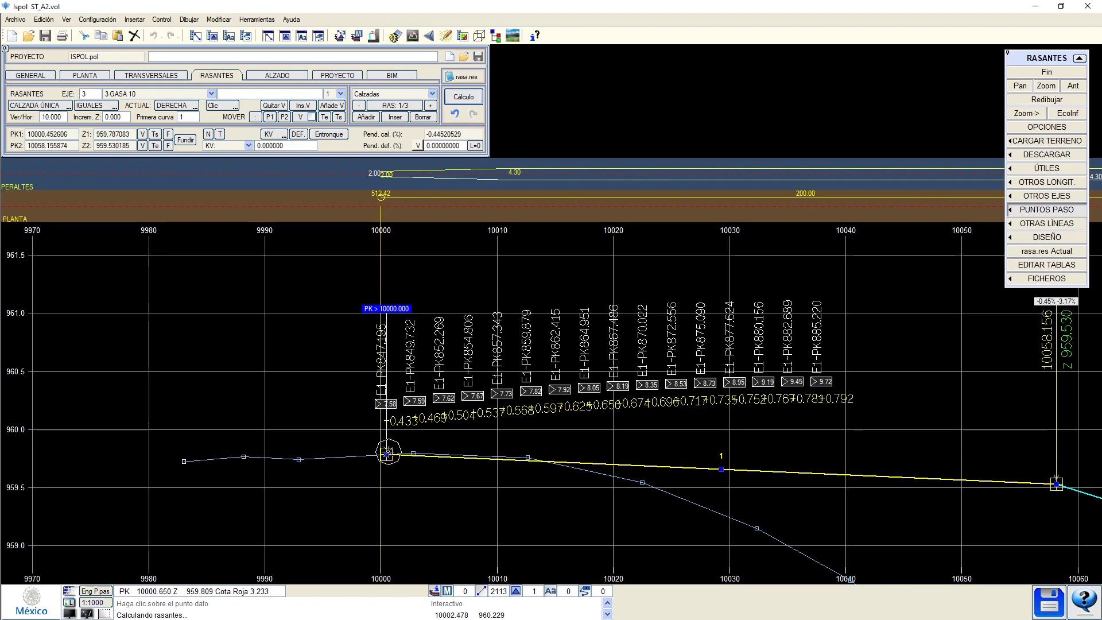
pyautogui.click(381, 404)
pyautogui.moveTo(531, 418); pyautogui.dragTo(449, 406, button='middle')
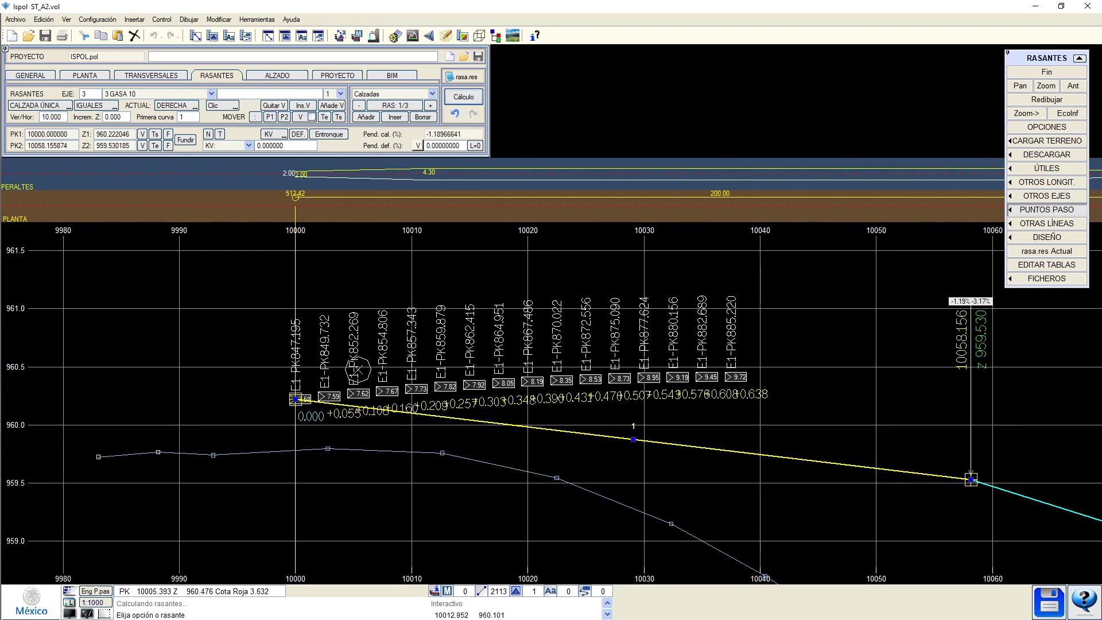
# Move the first grade segment's second point onto the E1-PK859.879 pass point, at PK 10012.50, Z 960.33.
pyautogui.scroll(1, 368, 374)
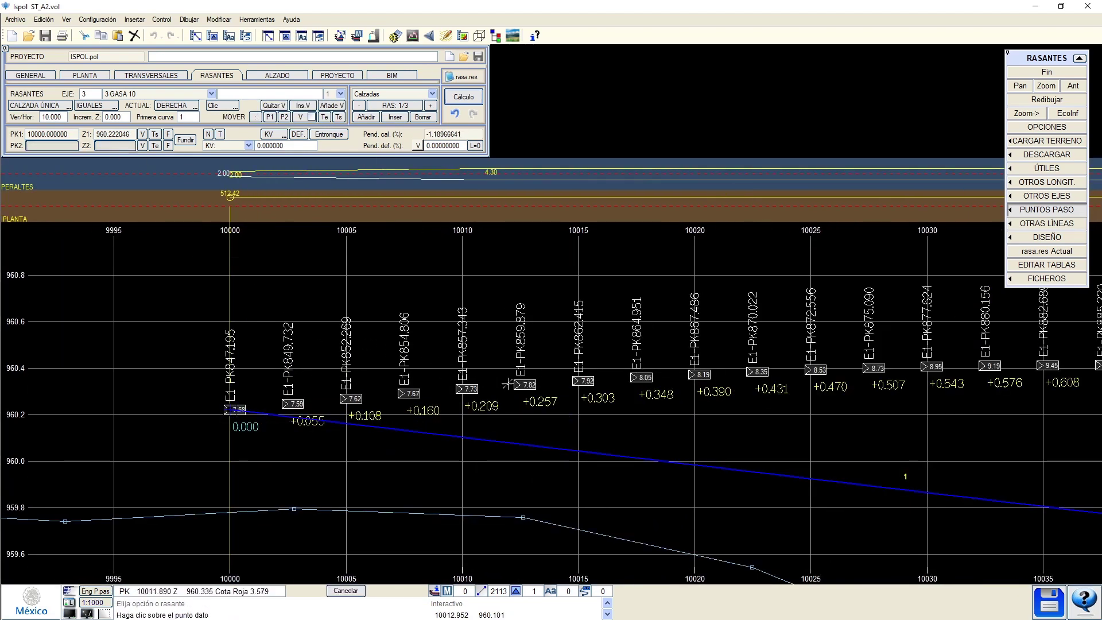
pyautogui.click(520, 384)
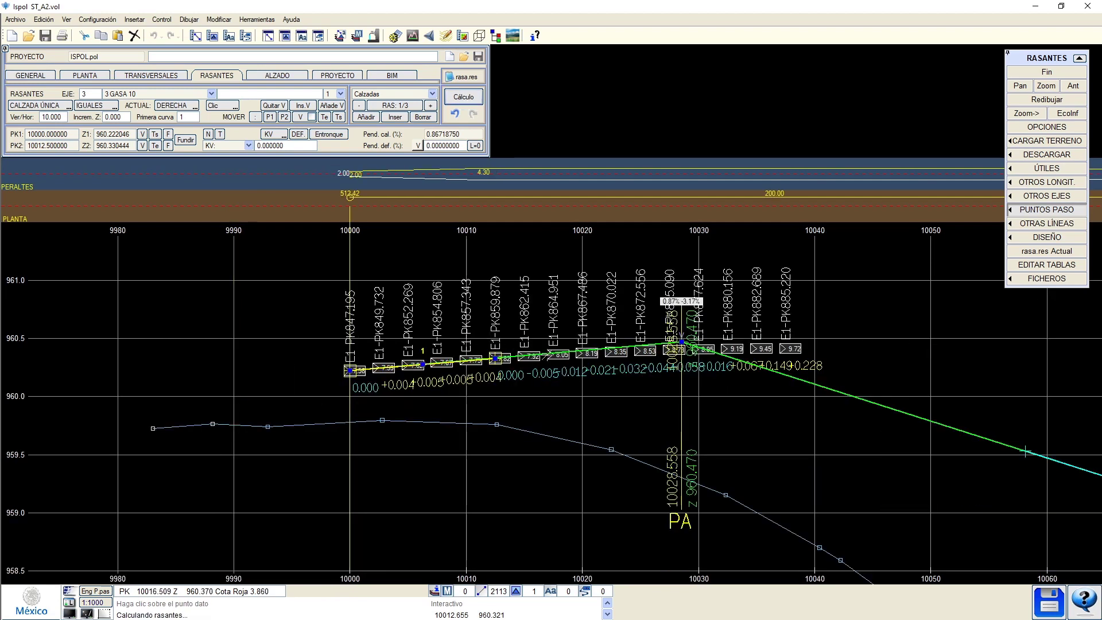
pyautogui.moveTo(528, 369); pyautogui.dragTo(517, 377, button='middle')
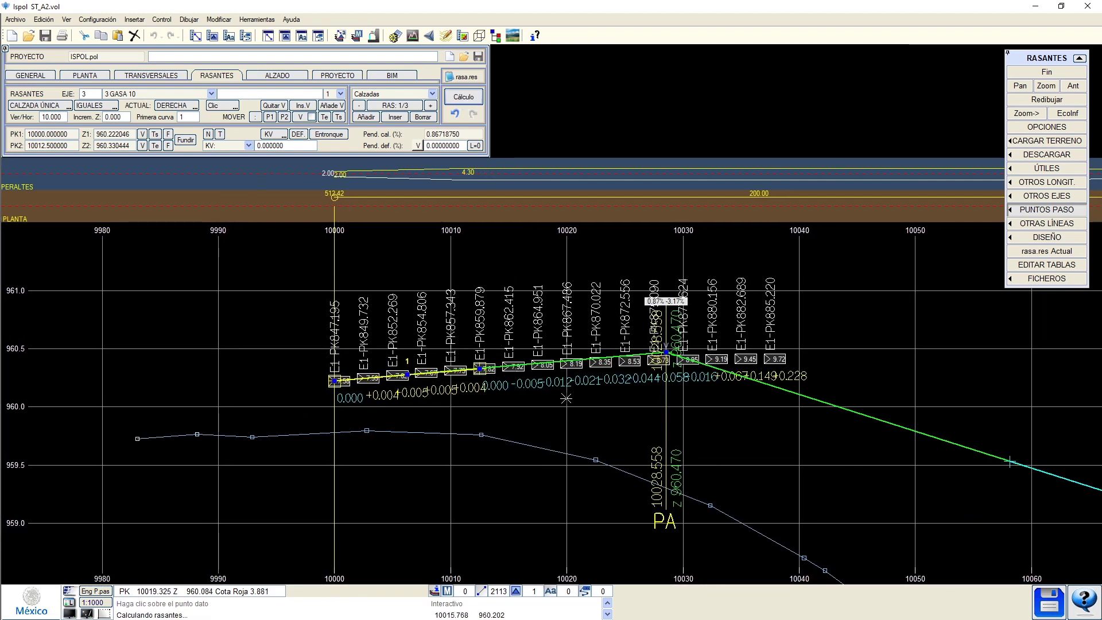
# Apply the minimum vertical curve length of 40 to the crest between the first and second grade segments.
pyautogui.moveTo(660, 412); pyautogui.dragTo(487, 403, button='middle')
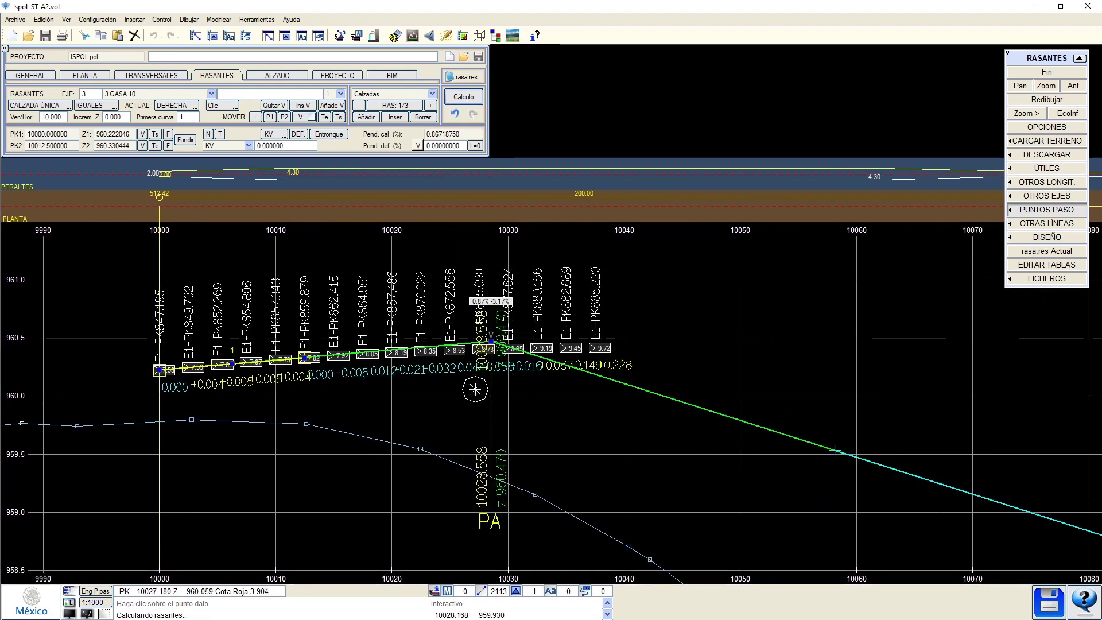
pyautogui.scroll(-1, 576, 394)
pyautogui.scroll(-1, 697, 430)
pyautogui.moveTo(696, 430); pyautogui.dragTo(566, 386, button='middle')
pyautogui.click(659, 409)
pyautogui.scroll(-2, 645, 389)
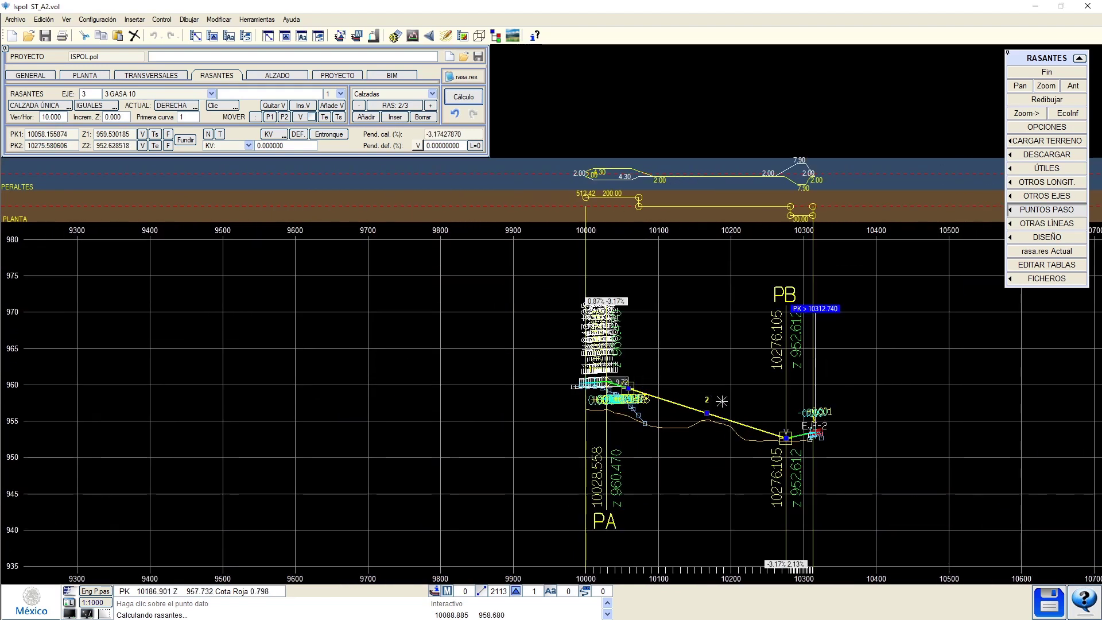
pyautogui.scroll(4, 650, 394)
pyautogui.click(468, 347)
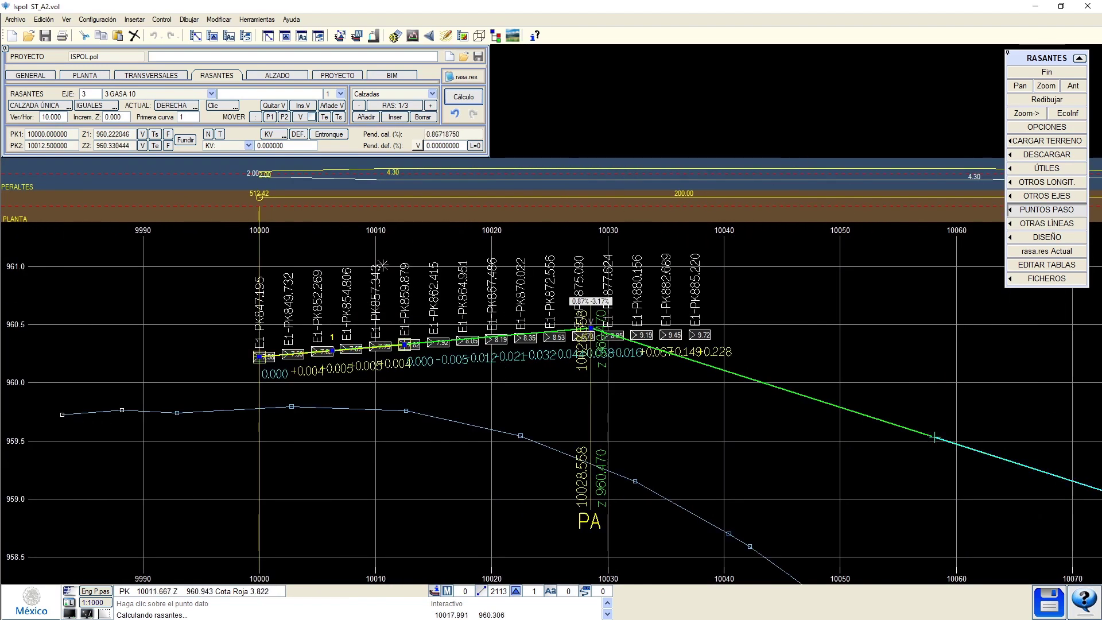
pyautogui.click(205, 145)
pyautogui.click(221, 166)
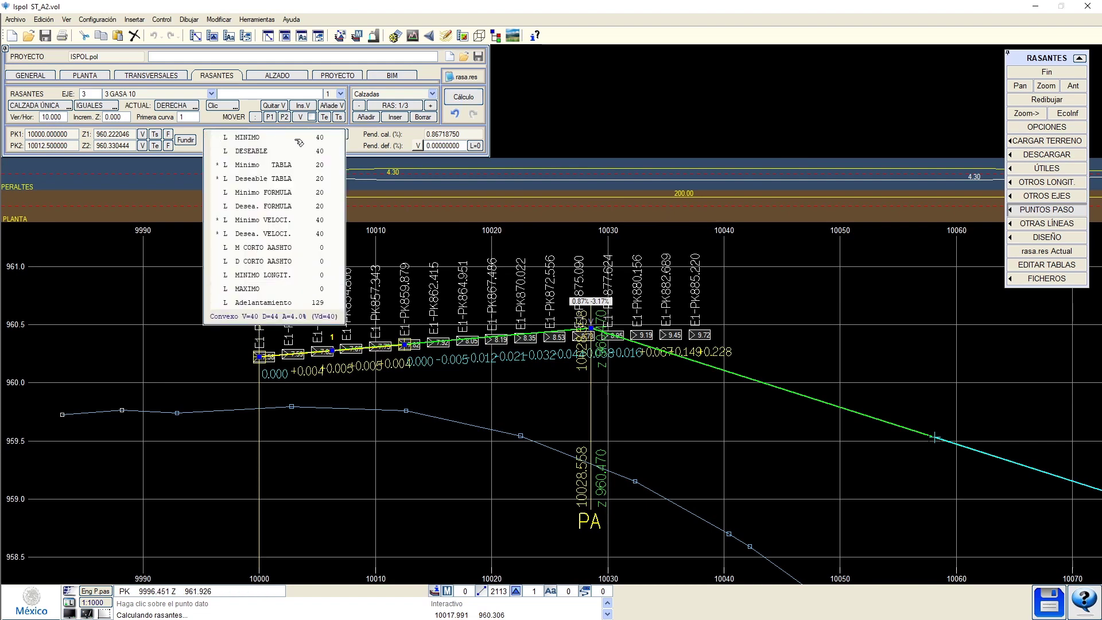
pyautogui.click(298, 143)
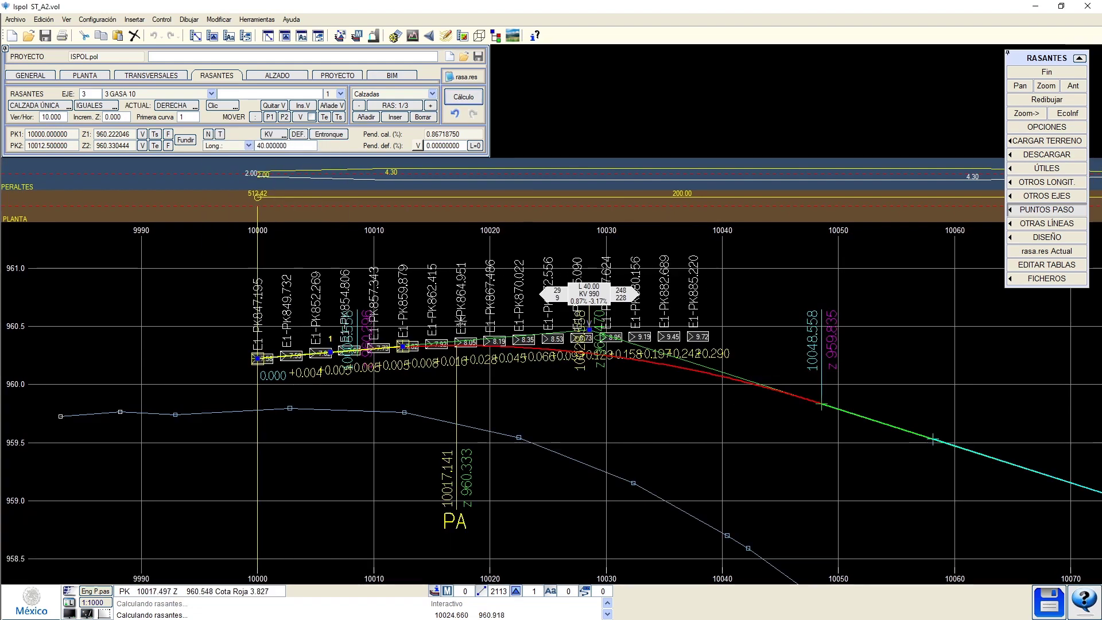
# Move the second grade segment's start vertex to about PK 10061.22, Z 959.98.
pyautogui.scroll(1, 461, 321)
pyautogui.scroll(-2, 586, 347)
pyautogui.click(876, 427)
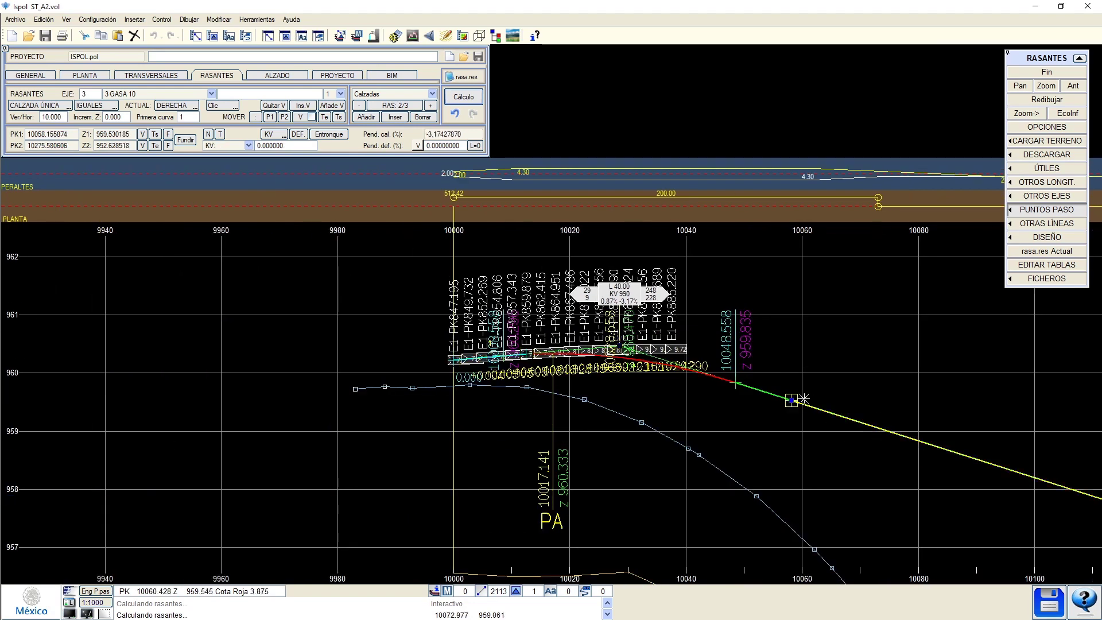
pyautogui.click(792, 400)
pyautogui.click(809, 374)
pyautogui.scroll(1, 712, 362)
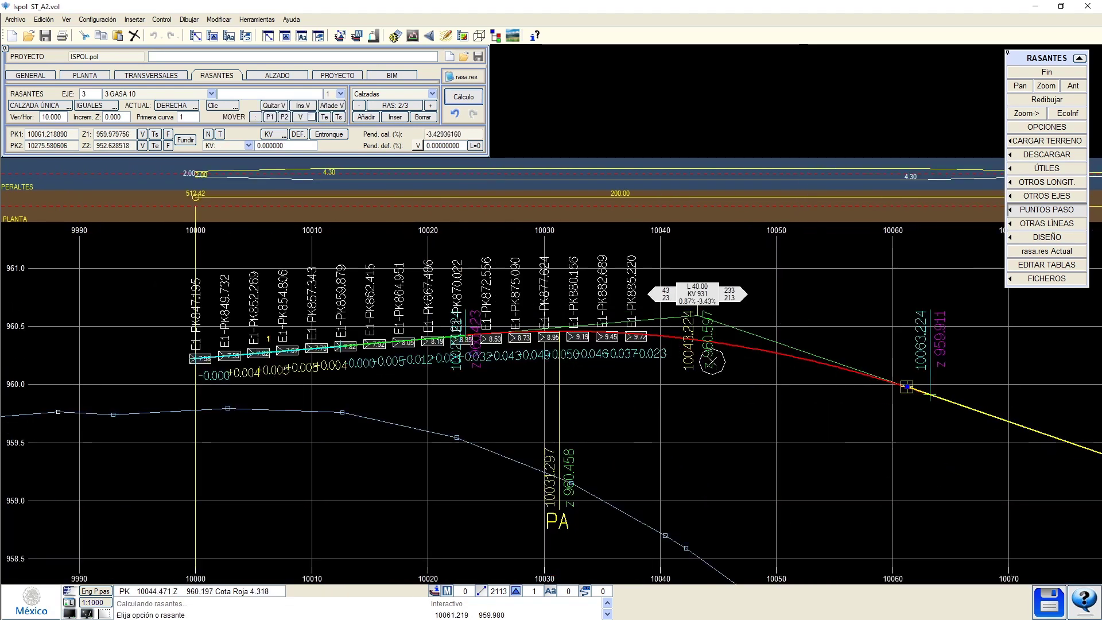
# Move the second grade segment's start vertex to about PK 10054.70, Z 960.10 so the vertical curve fits the pass points.
pyautogui.click(909, 393)
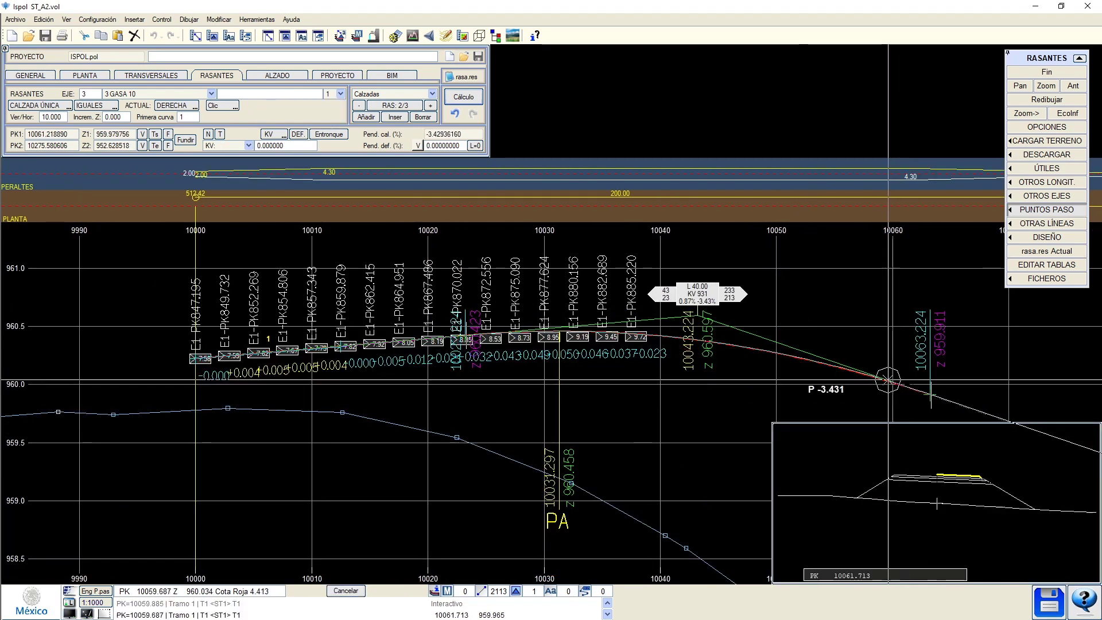
pyautogui.click(857, 377)
pyautogui.scroll(2, 859, 384)
pyautogui.click(1018, 411)
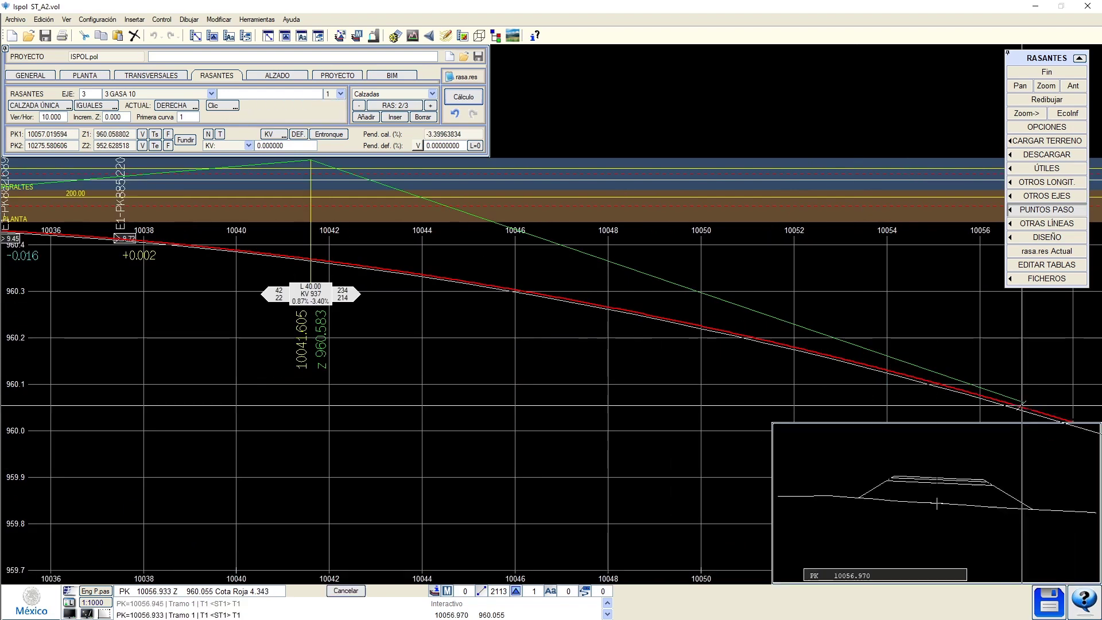
pyautogui.scroll(-2, 1007, 401)
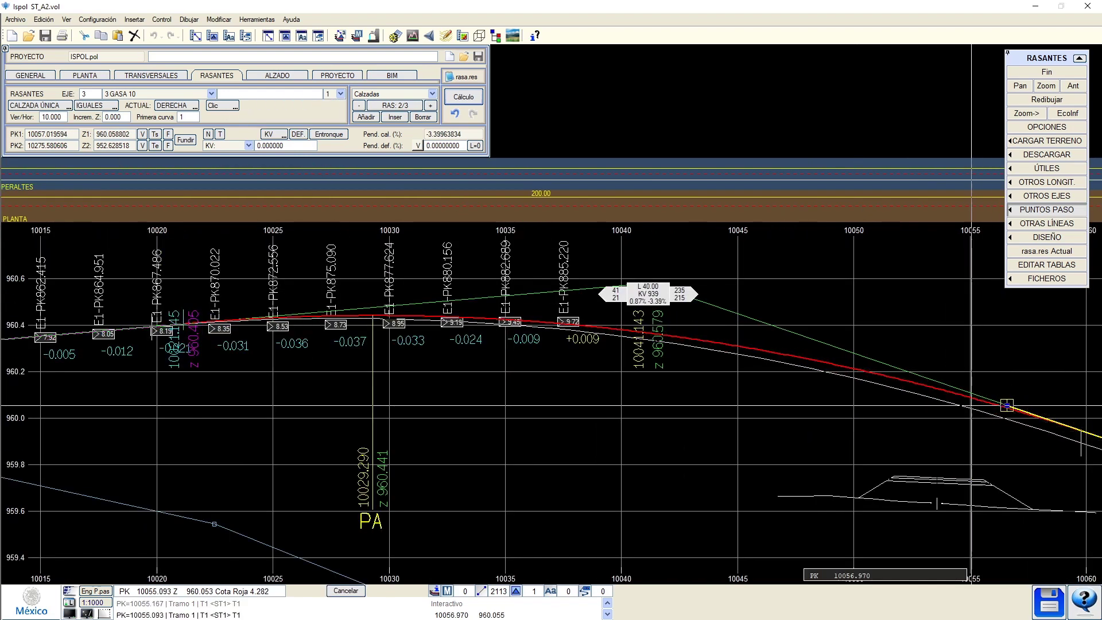
pyautogui.click(963, 395)
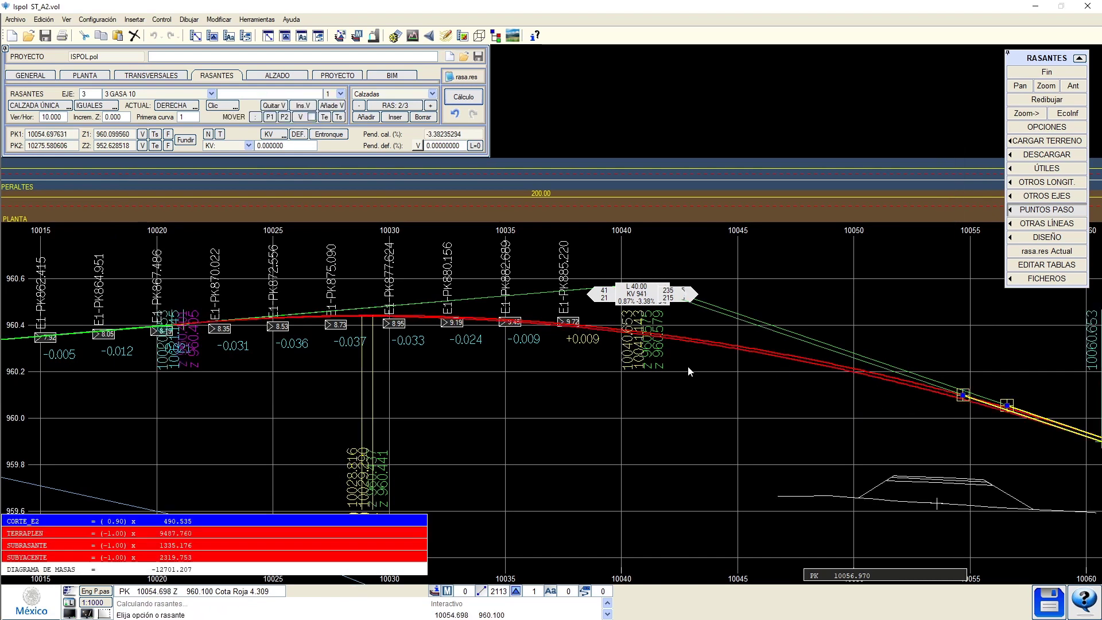
# Check the first grade segment against the pass points and save the project.
pyautogui.moveTo(413, 350); pyautogui.dragTo(607, 362, button='middle')
pyautogui.moveTo(181, 390); pyautogui.dragTo(284, 395, button='middle')
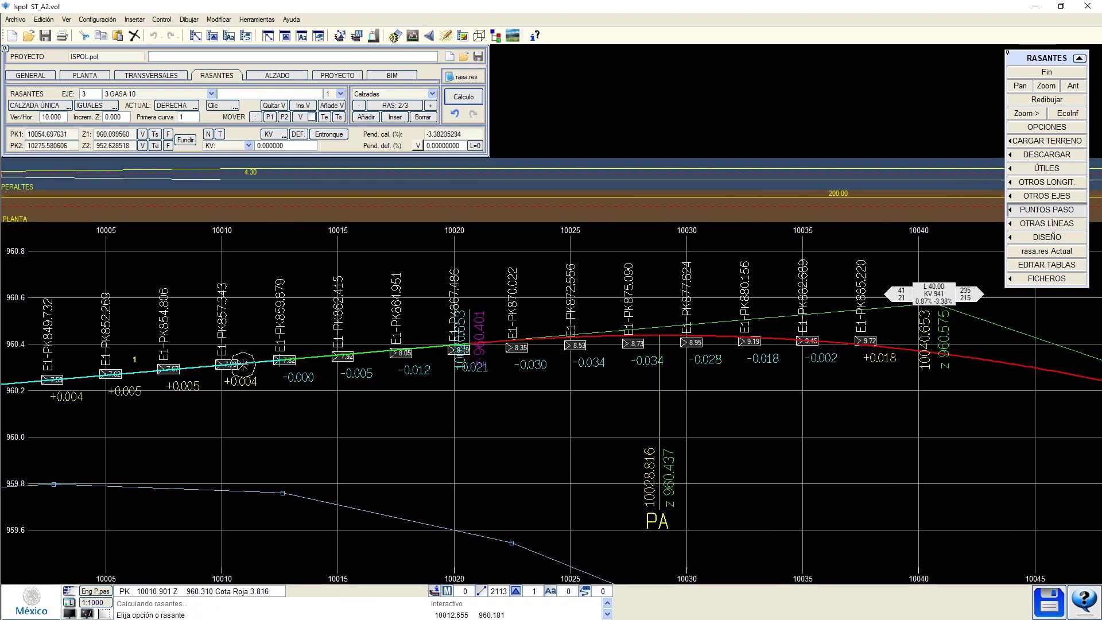
pyautogui.click(243, 365)
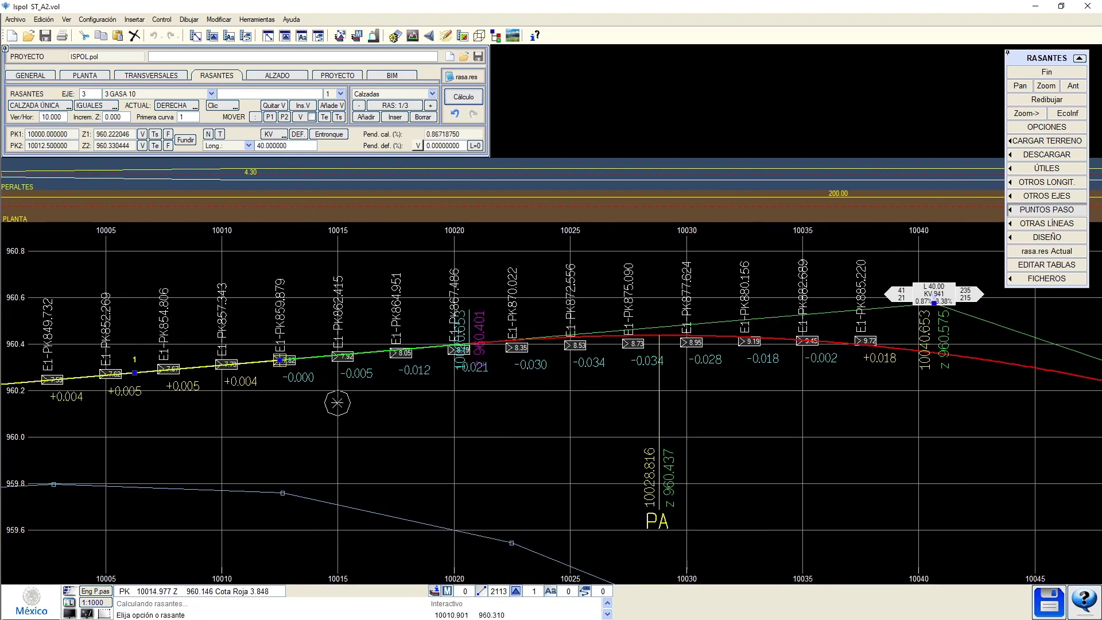
pyautogui.click(1045, 603)
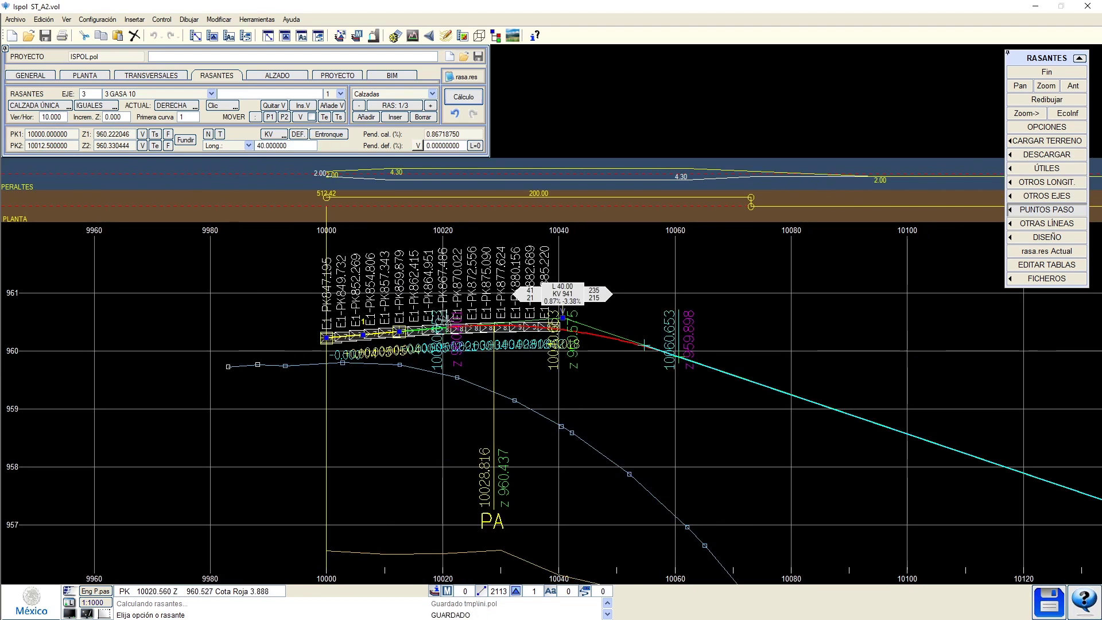
# Open the main carriageway widths of axis 3 GASA 10 in the elevation design and clear the existing width table.
pyautogui.scroll(-2, 439, 327)
pyautogui.click(277, 75)
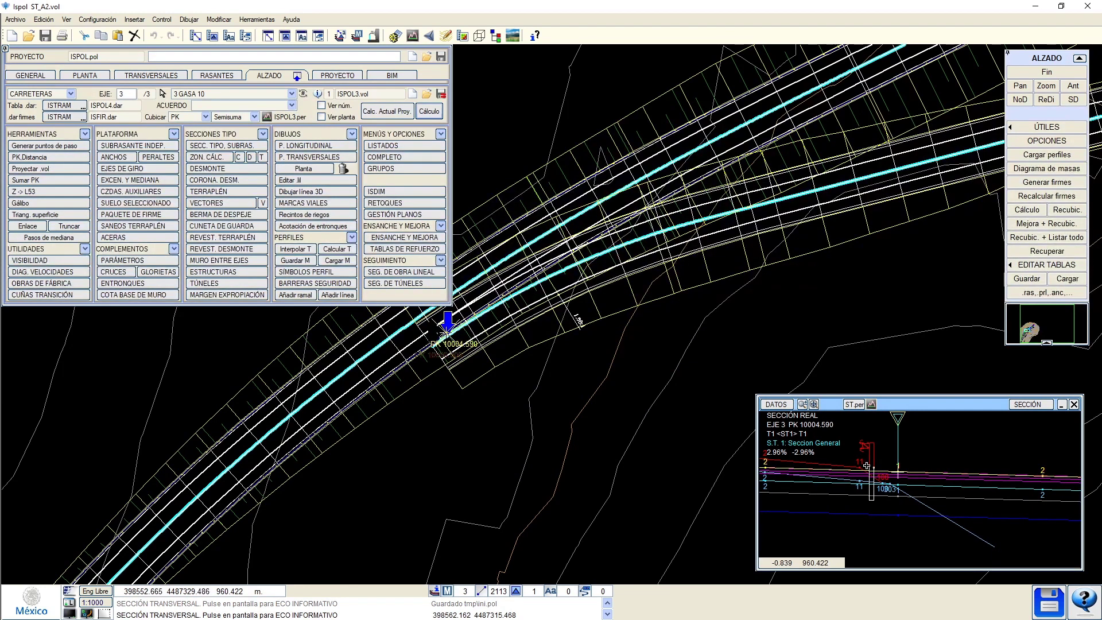
pyautogui.scroll(-5, 867, 465)
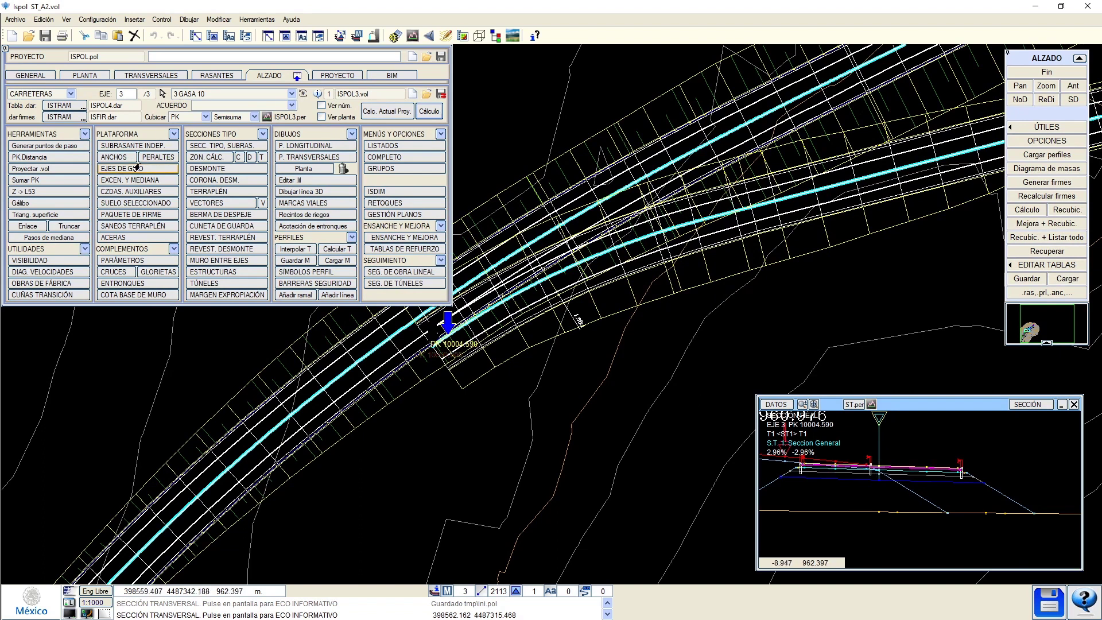
pyautogui.click(114, 157)
pyautogui.click(67, 93)
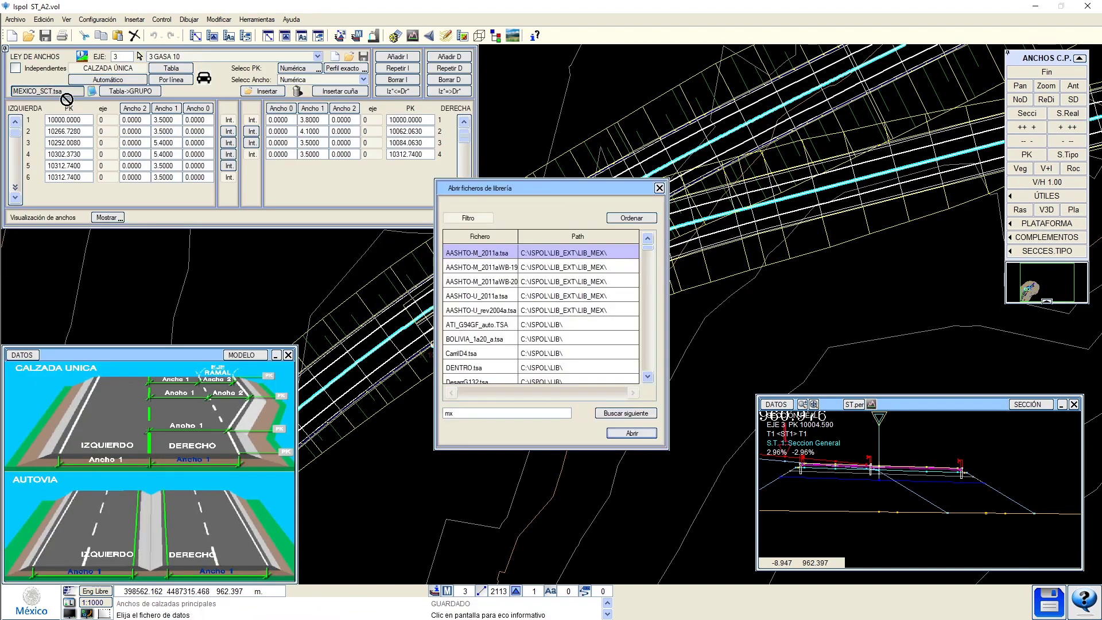
pyautogui.press('Escape')
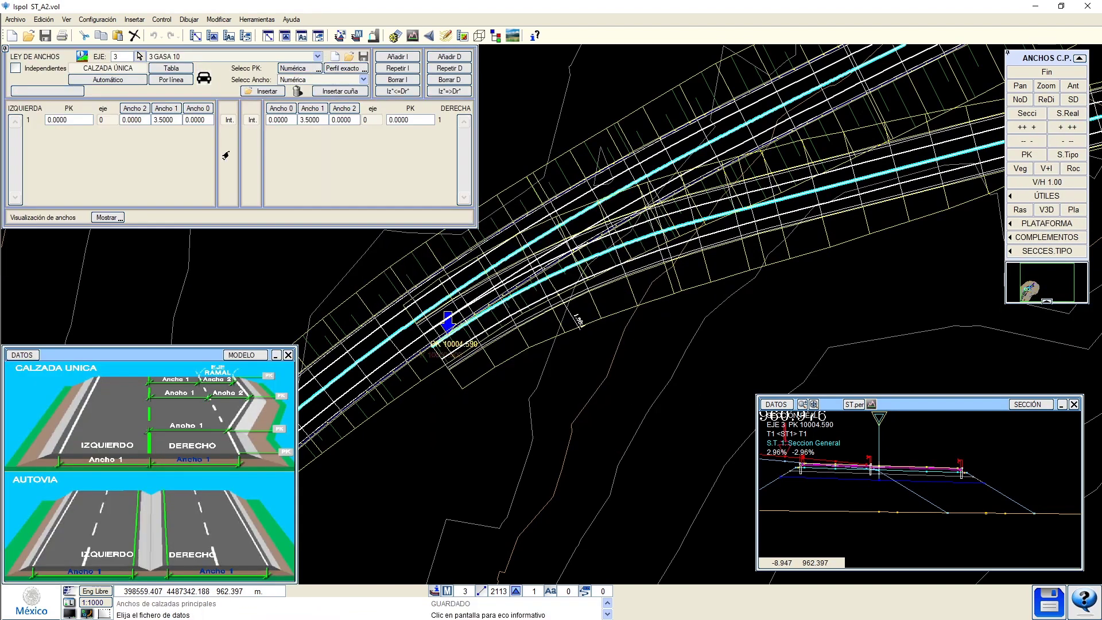
# Set Ancho 1 of the carriageway to 4.5 on the left side and 0 on the right side.
pyautogui.click(163, 122)
pyautogui.write('0')
pyautogui.press('Return')
pyautogui.click(162, 120)
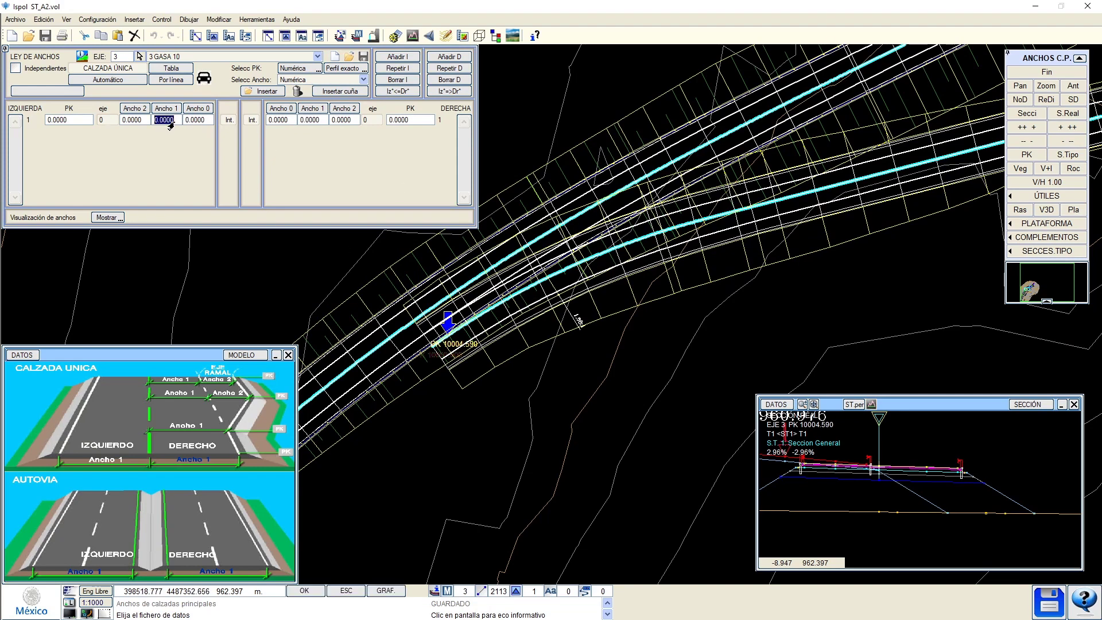
pyautogui.write('4.5')
pyautogui.press('Return')
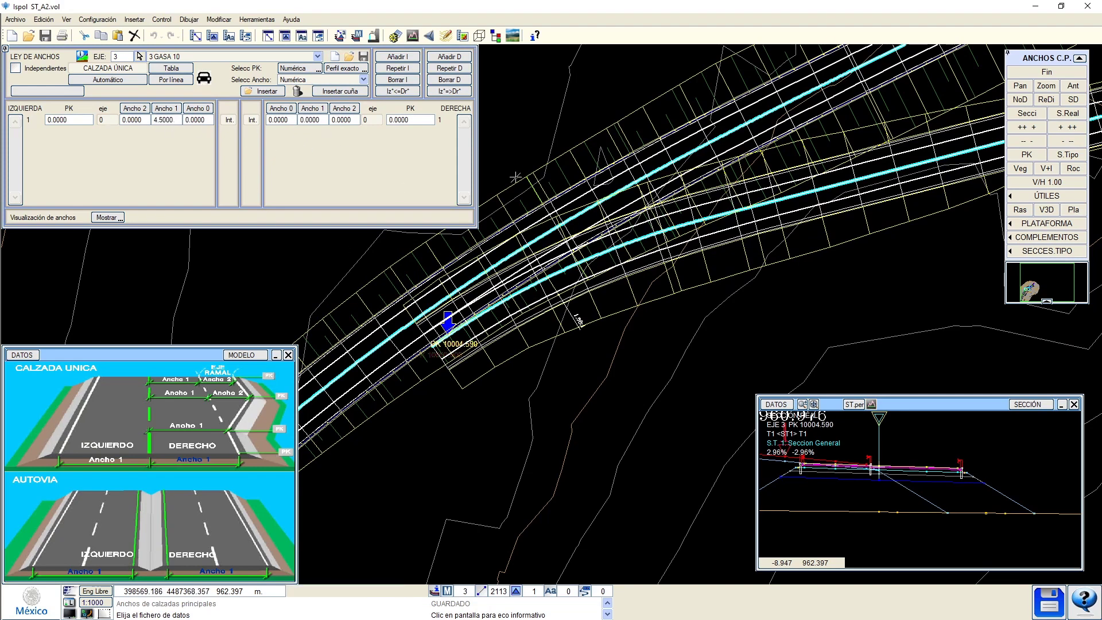
# Examine the ramp's cross sections at about PK 10109, PK 10030 and PK 10134.
pyautogui.moveTo(803, 155); pyautogui.dragTo(768, 173, button='middle')
pyautogui.click(787, 153)
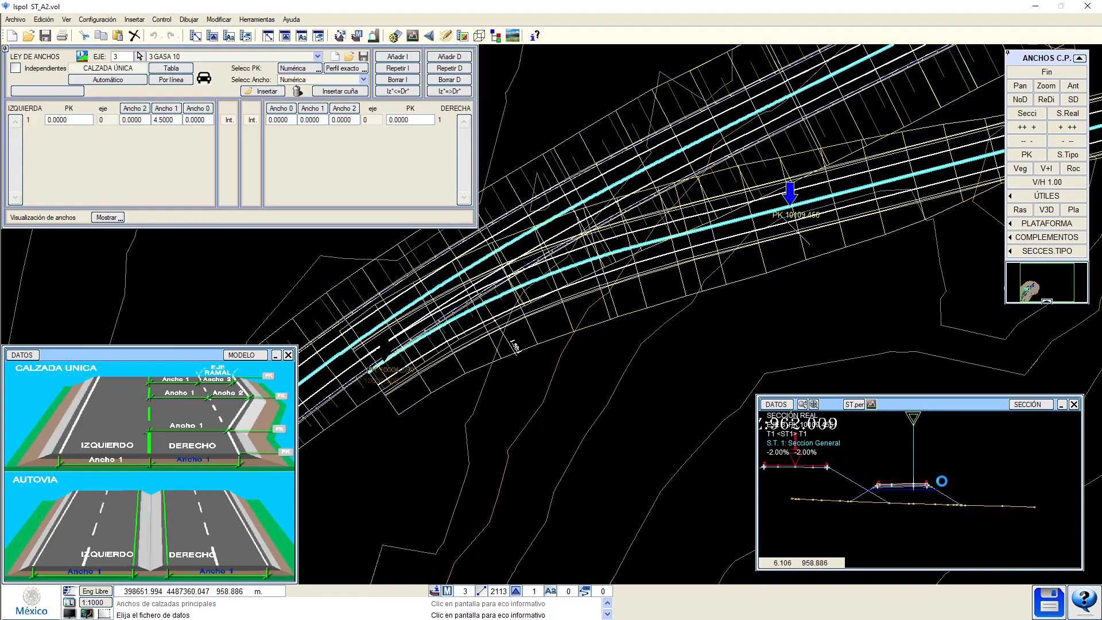
pyautogui.scroll(2, 941, 481)
pyautogui.click(510, 369)
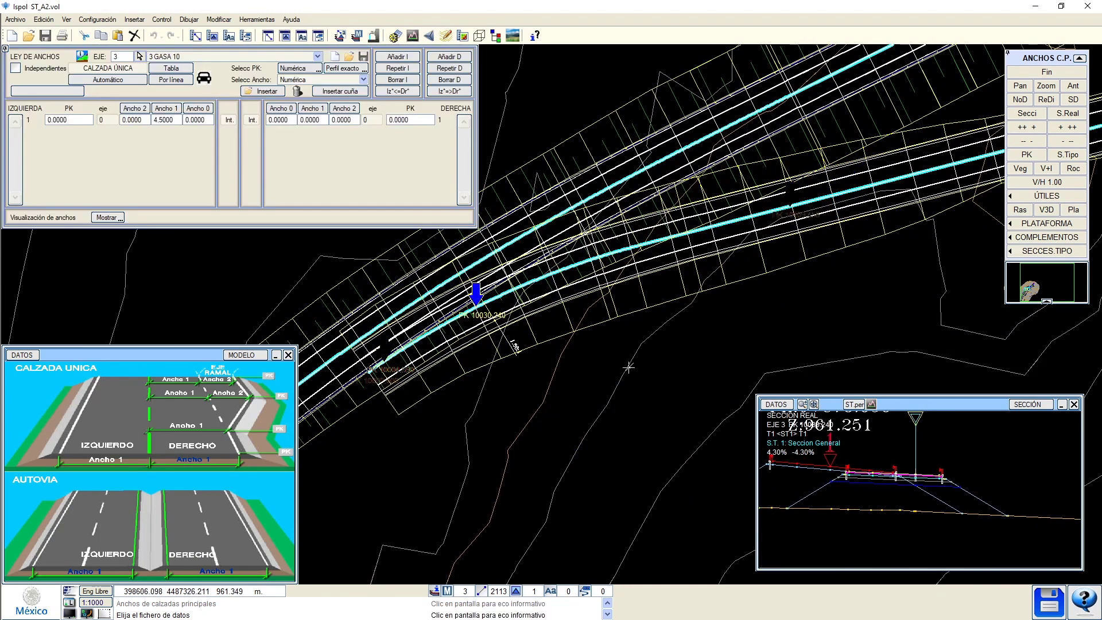
pyautogui.click(794, 290)
pyautogui.scroll(2, 931, 462)
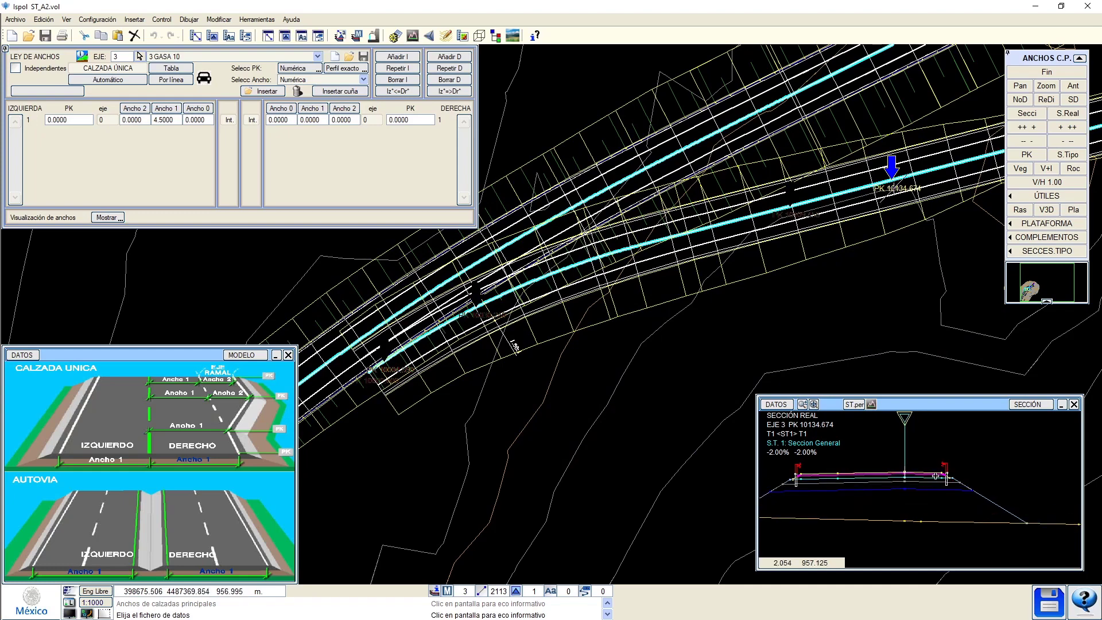
# Close the widths table, recalculate axis 3 GASA 10 and enable the plan view display.
pyautogui.click(1040, 75)
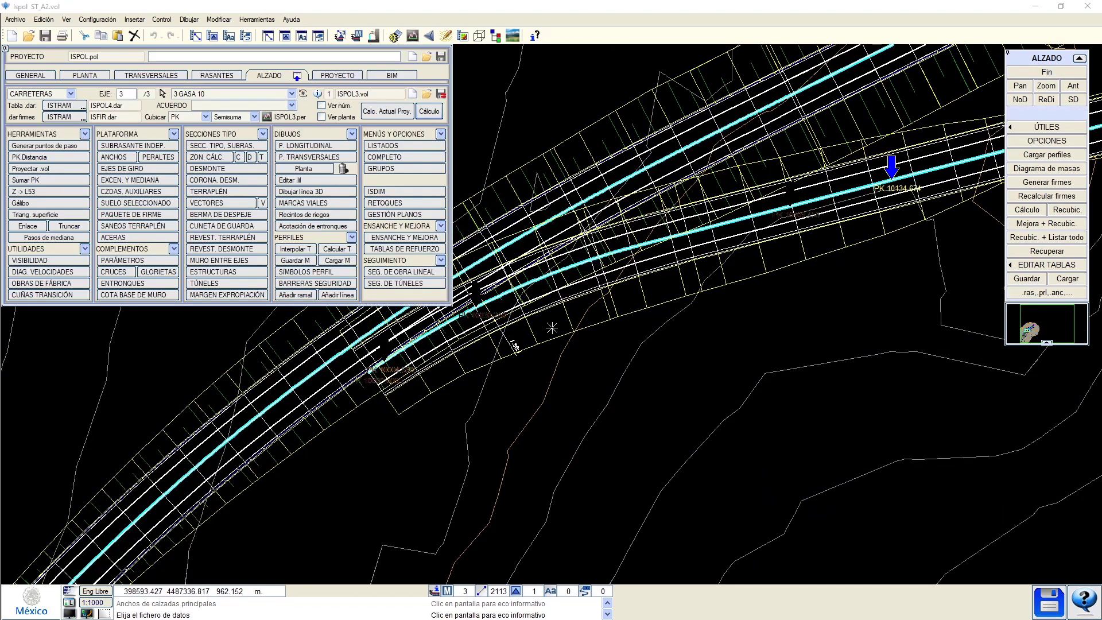
pyautogui.click(439, 96)
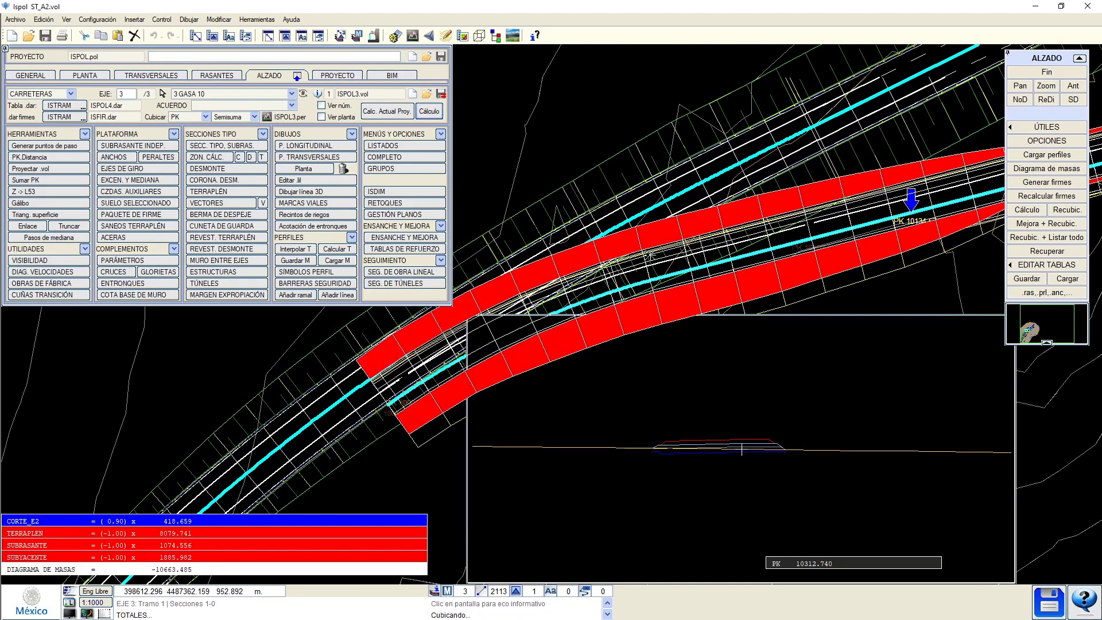
pyautogui.click(321, 116)
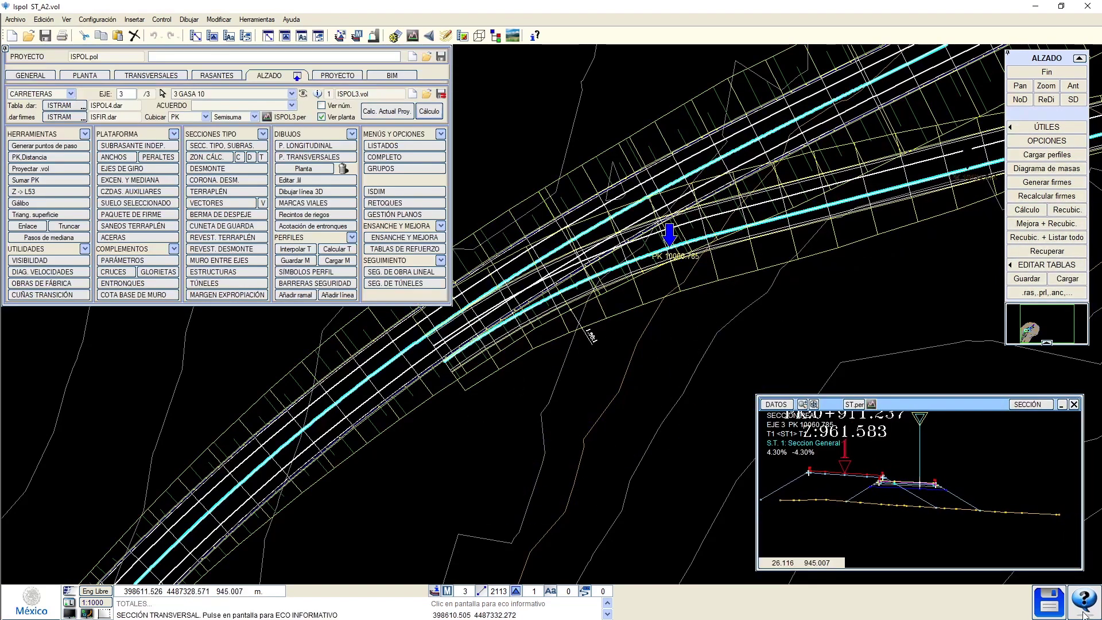
# Save the project and load the active axes into memory with Ejes activos->RAM.
pyautogui.click(1054, 610)
pyautogui.click(1044, 127)
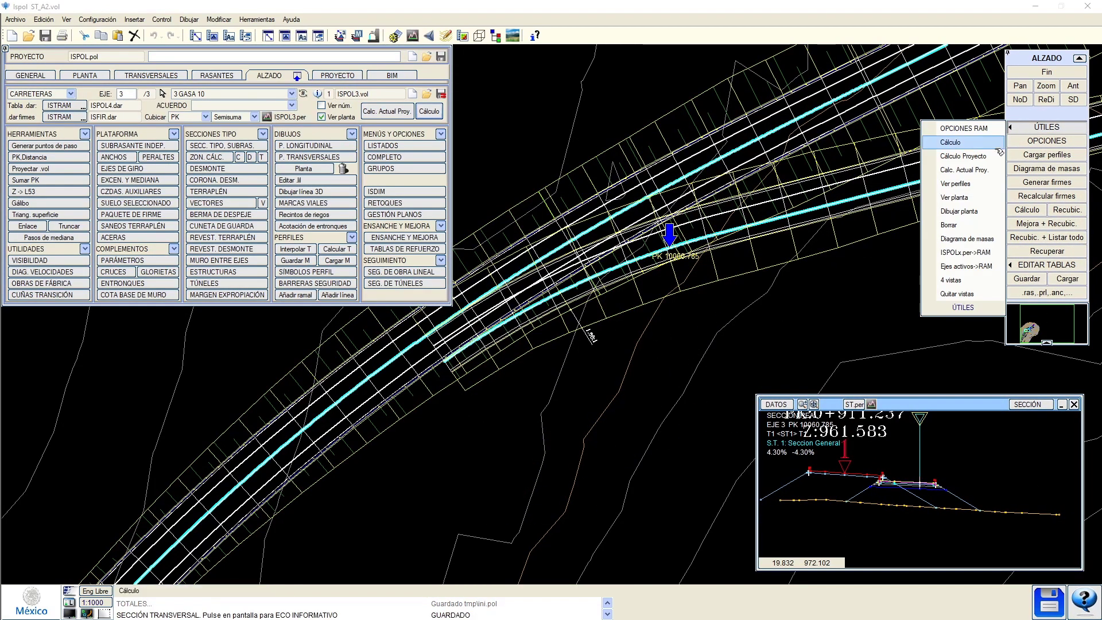
pyautogui.click(975, 267)
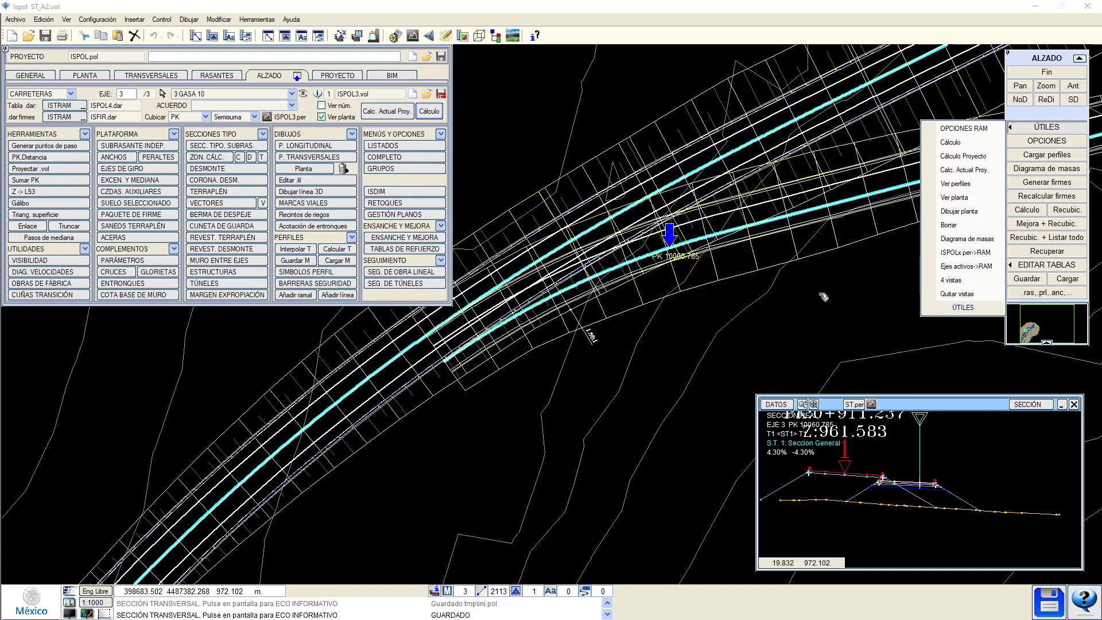
# Recalculate the current project and inspect the ramp's cross sections at about PK 10028 and PK 10003.
pyautogui.click(544, 296)
pyautogui.click(390, 113)
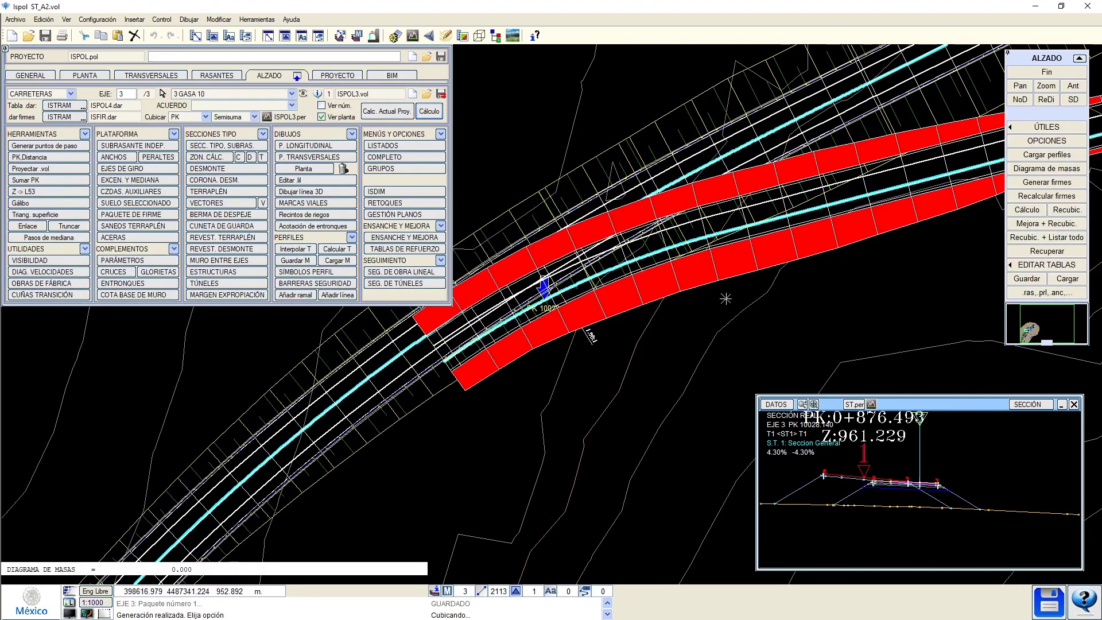
pyautogui.scroll(-2, 725, 299)
pyautogui.moveTo(725, 299); pyautogui.dragTo(396, 433, button='middle')
pyautogui.scroll(2, 294, 463)
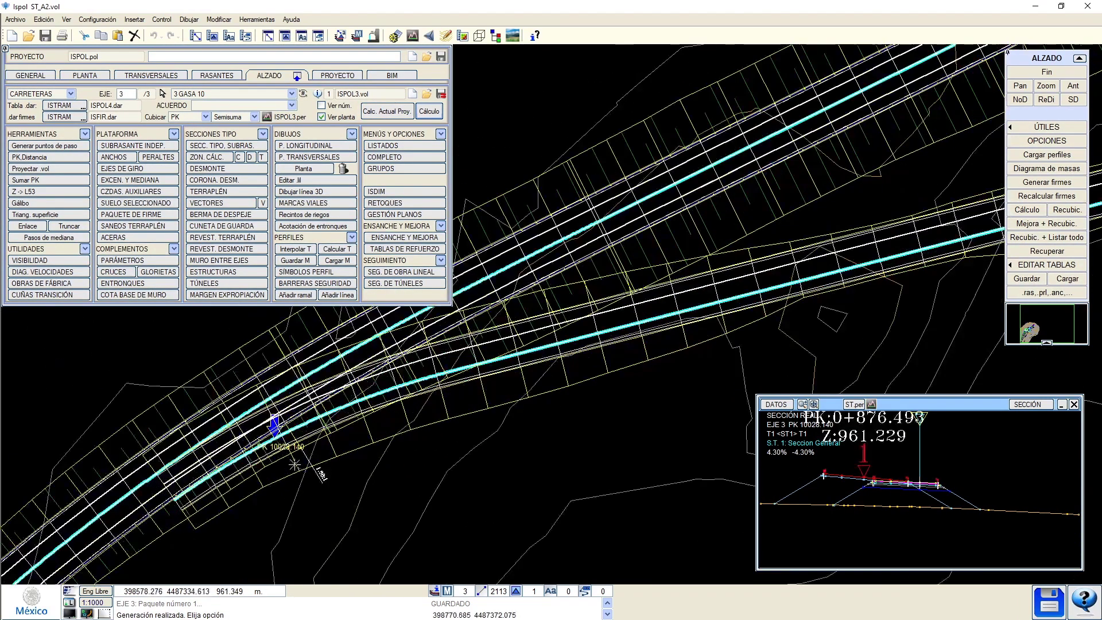
pyautogui.moveTo(294, 463); pyautogui.dragTo(424, 385, button='middle')
pyautogui.click(348, 469)
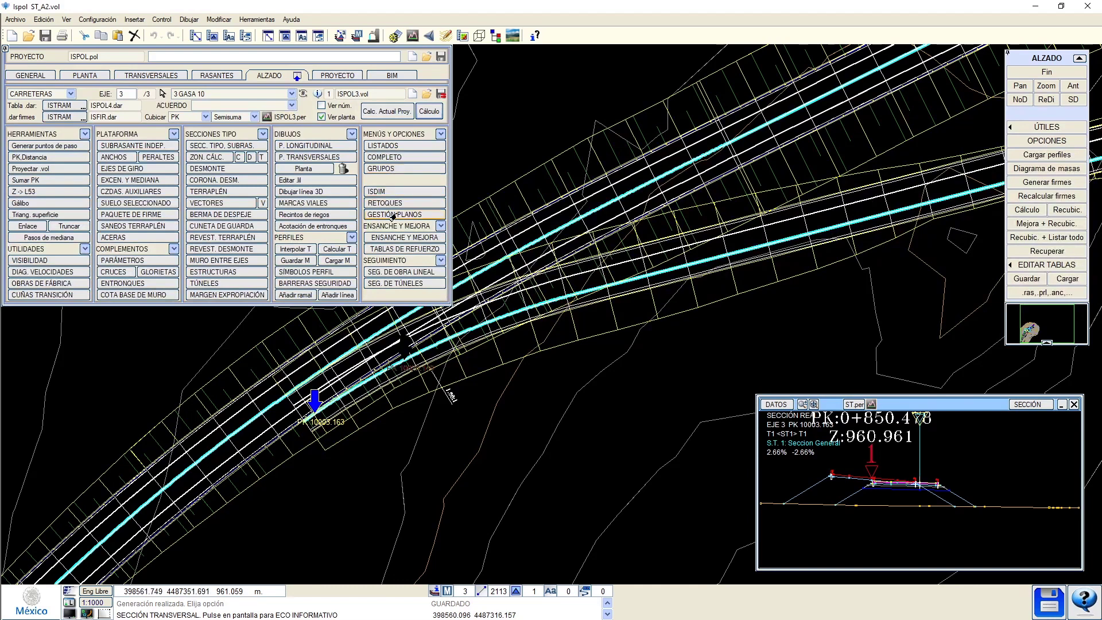
# Enter the complete project calculation and draw the alignment axes in plan, framing the start of axis 3.
pyautogui.click(393, 160)
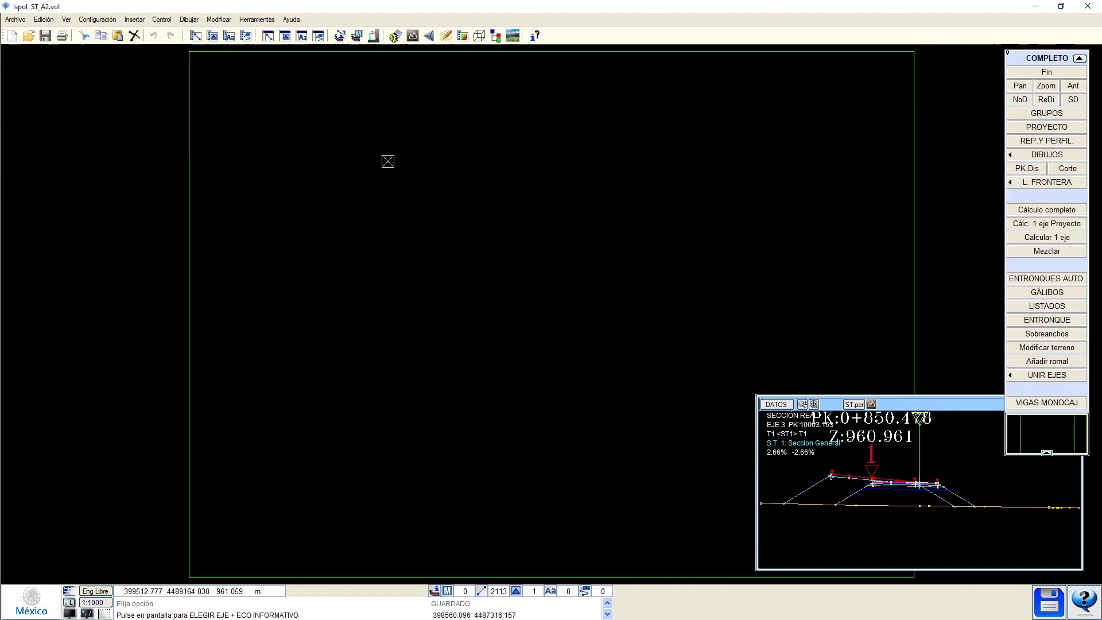
pyautogui.click(1012, 156)
pyautogui.click(964, 158)
pyautogui.scroll(5, 279, 393)
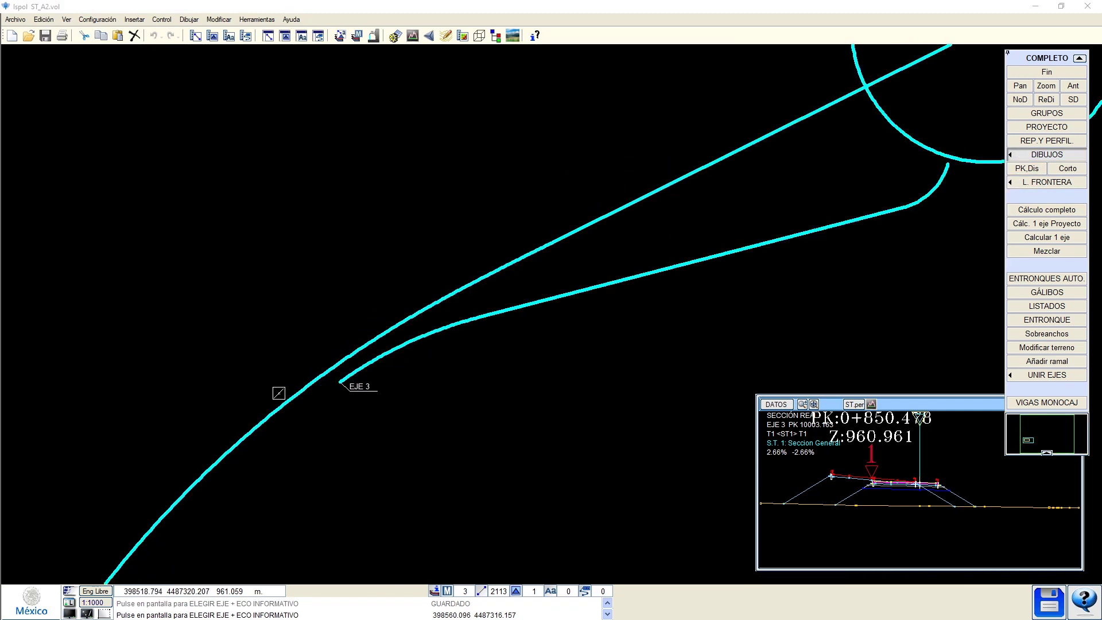
# Open the automatic junctions tool, accepting modification of the .vol files, and review its options for grade lines, superelevations, border lines and widenings.
pyautogui.click(1045, 278)
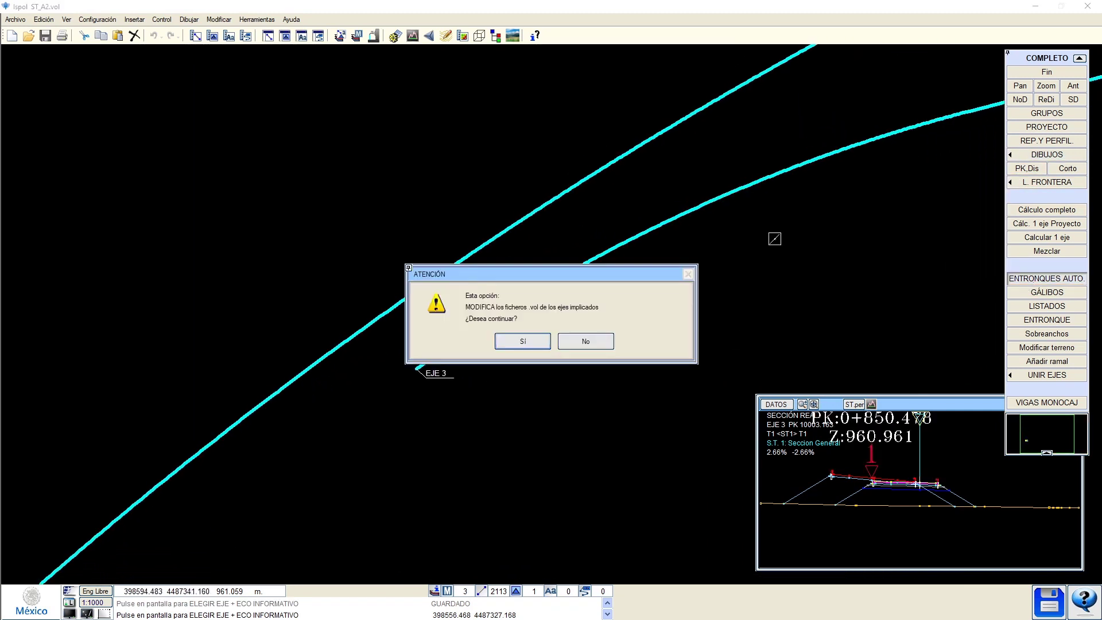
pyautogui.click(523, 343)
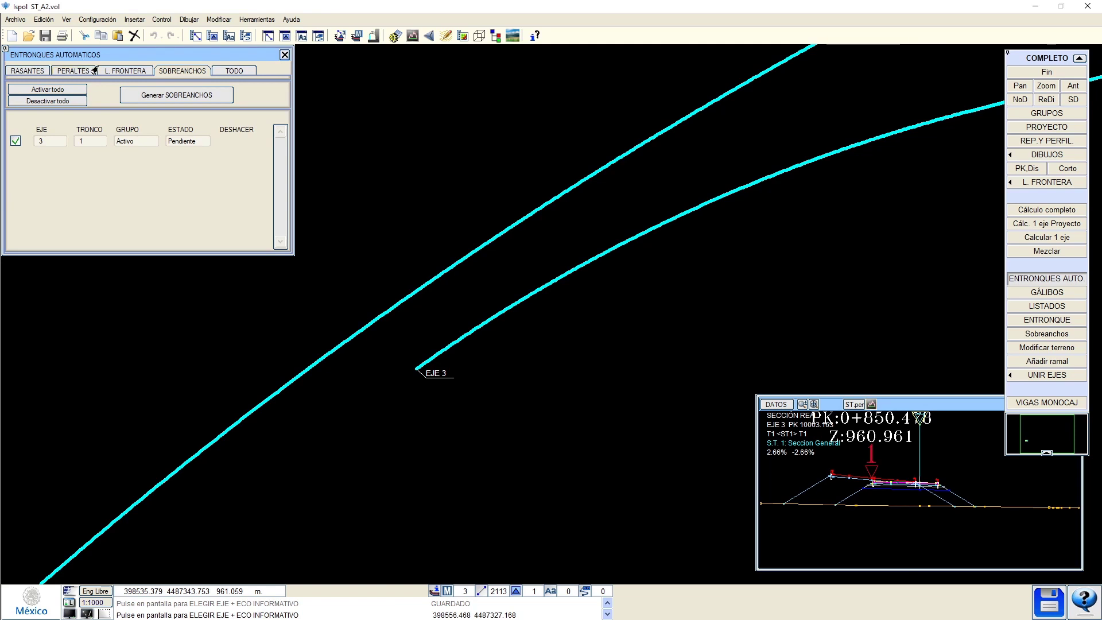
pyautogui.click(26, 71)
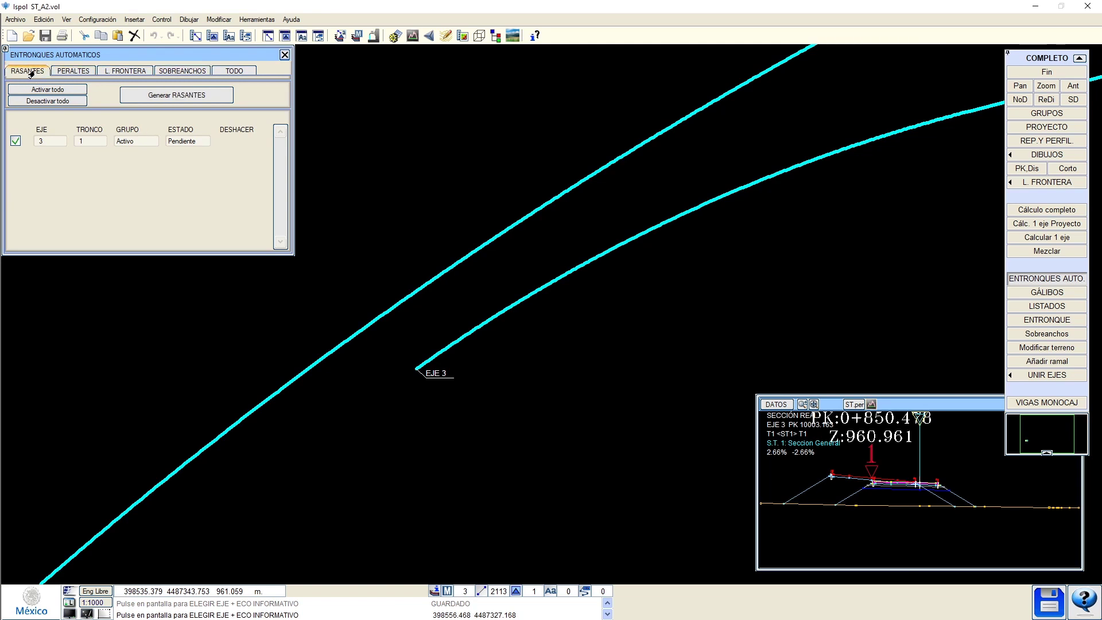
pyautogui.click(74, 72)
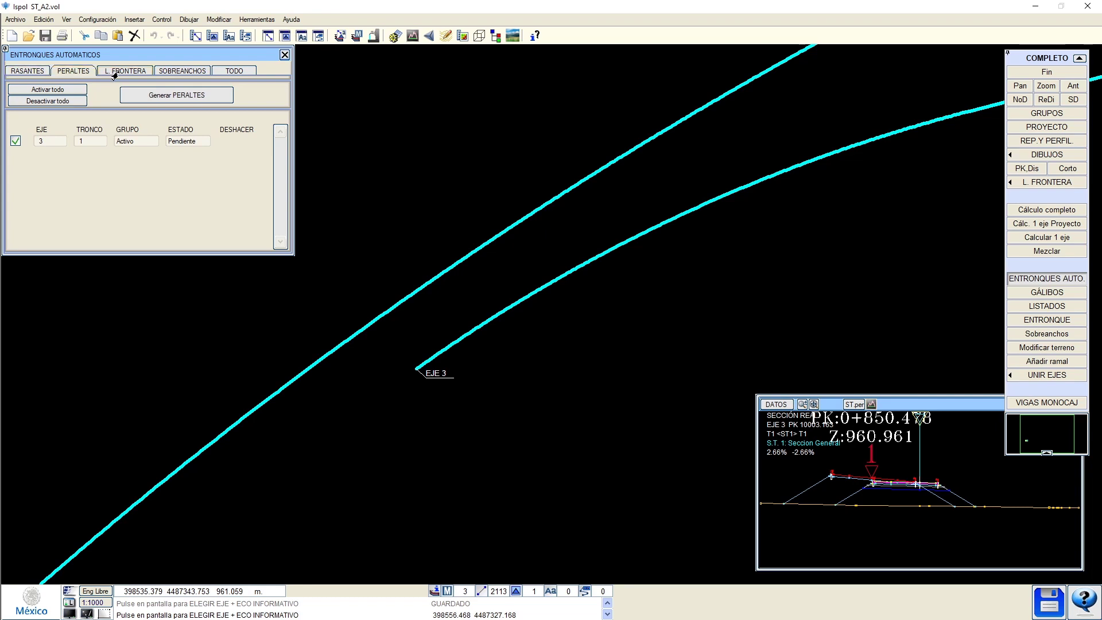
pyautogui.click(126, 71)
pyautogui.click(187, 72)
pyautogui.click(232, 72)
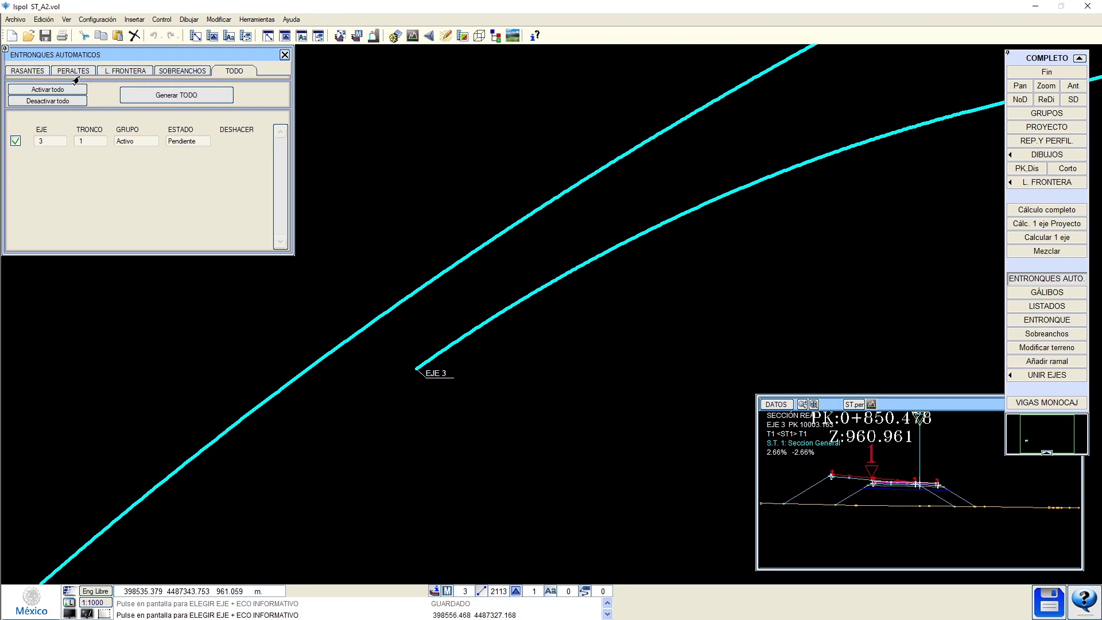
pyautogui.click(25, 73)
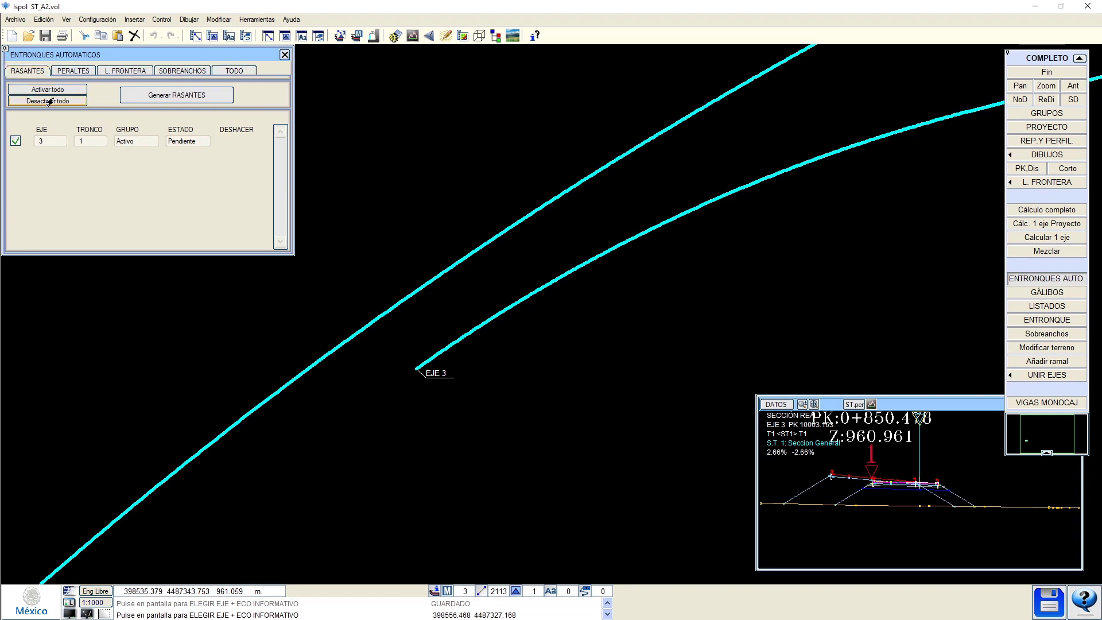
pyautogui.click(222, 73)
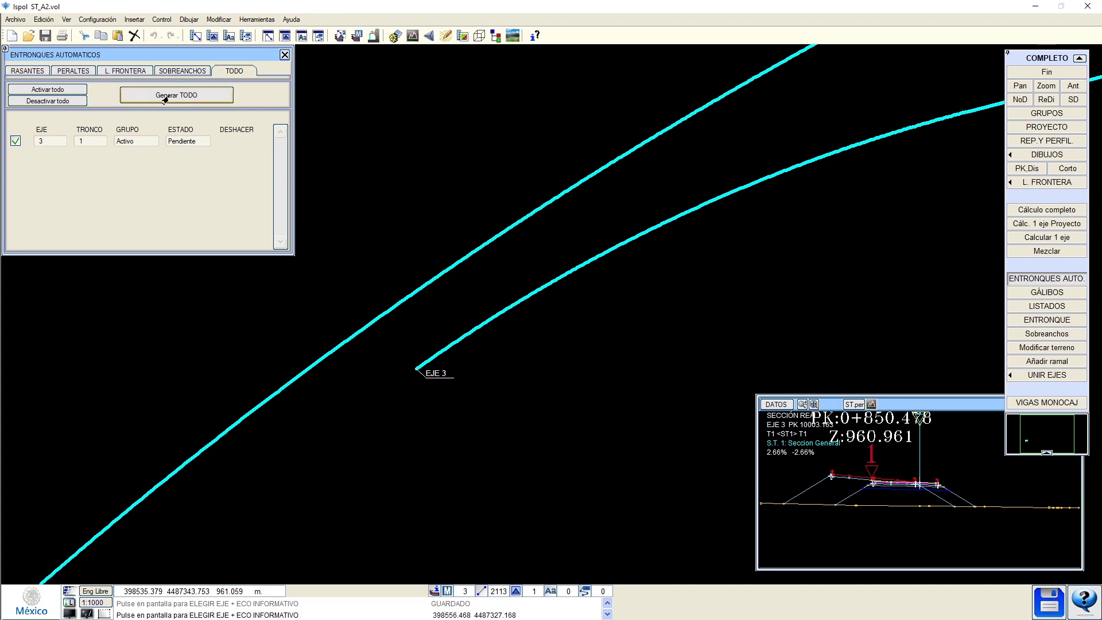
# Generate the automatic superelevations and the border line for axis 3 against trunk axis 1.
pyautogui.click(73, 71)
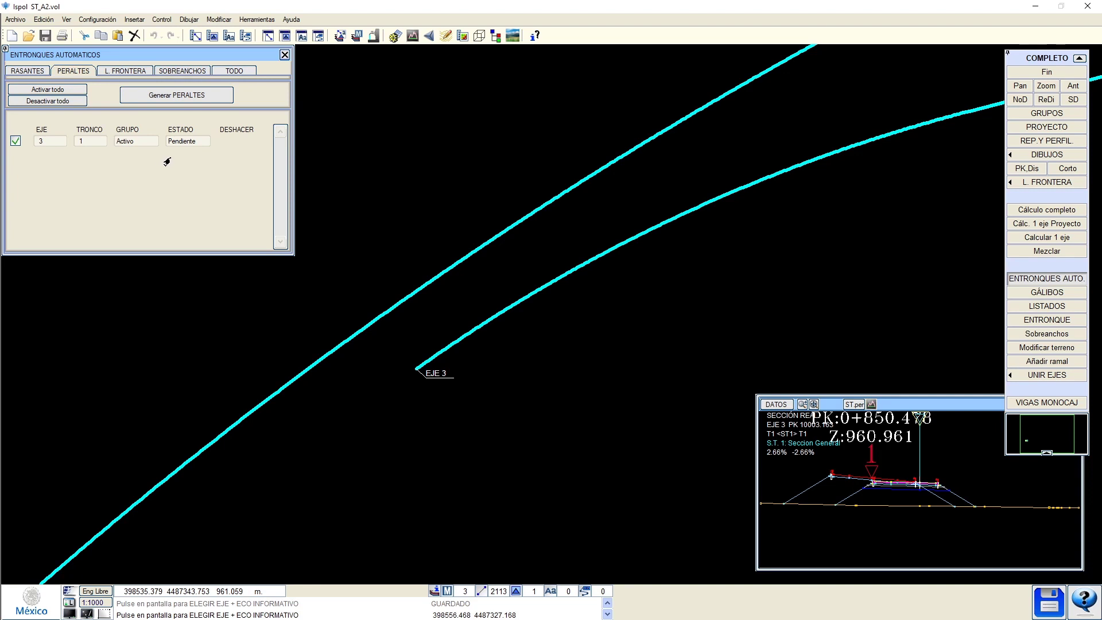
pyautogui.click(147, 99)
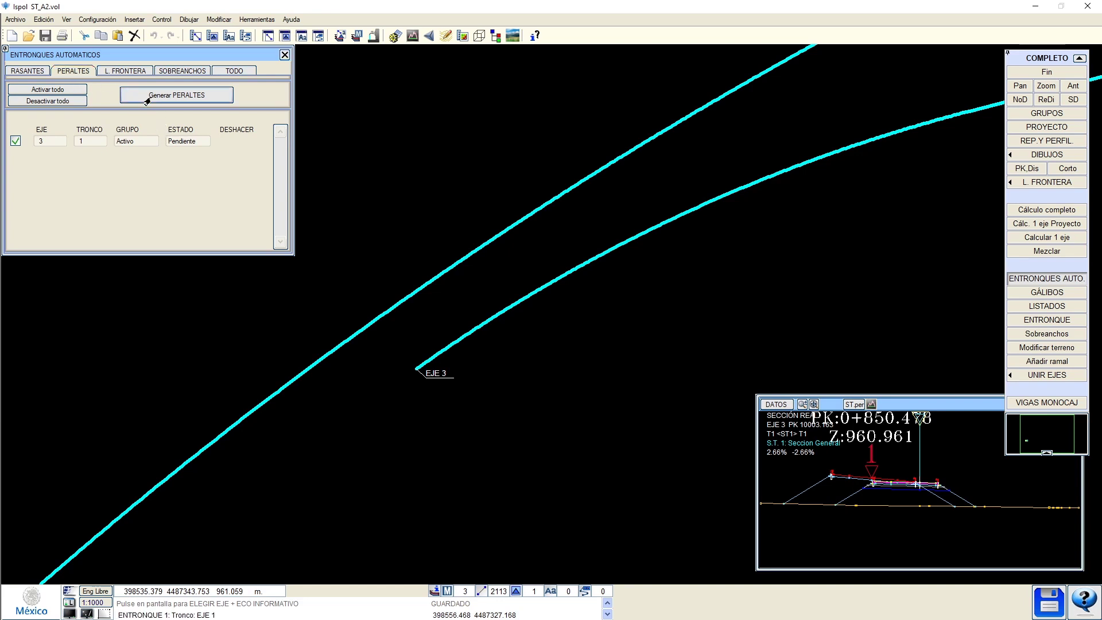
pyautogui.click(112, 73)
pyautogui.click(172, 96)
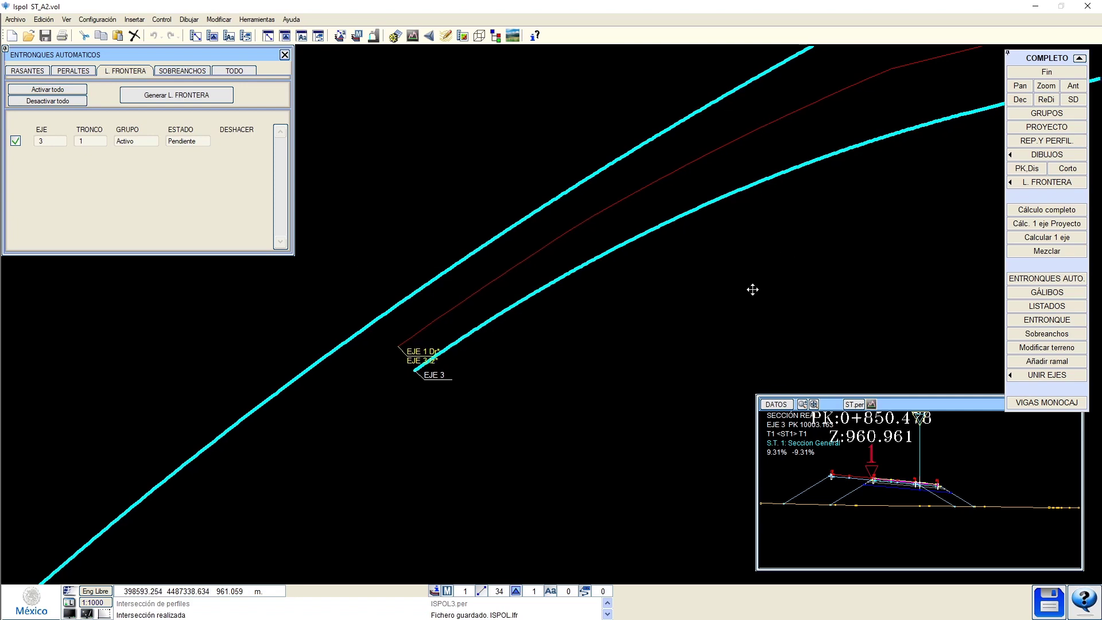
pyautogui.moveTo(752, 289); pyautogui.dragTo(195, 533, button='middle')
pyautogui.scroll(-1, 552, 270)
# Generate the Sobreanchos widenings for axis 3 with trunk 1 and exit the complete project calculation.
pyautogui.click(172, 70)
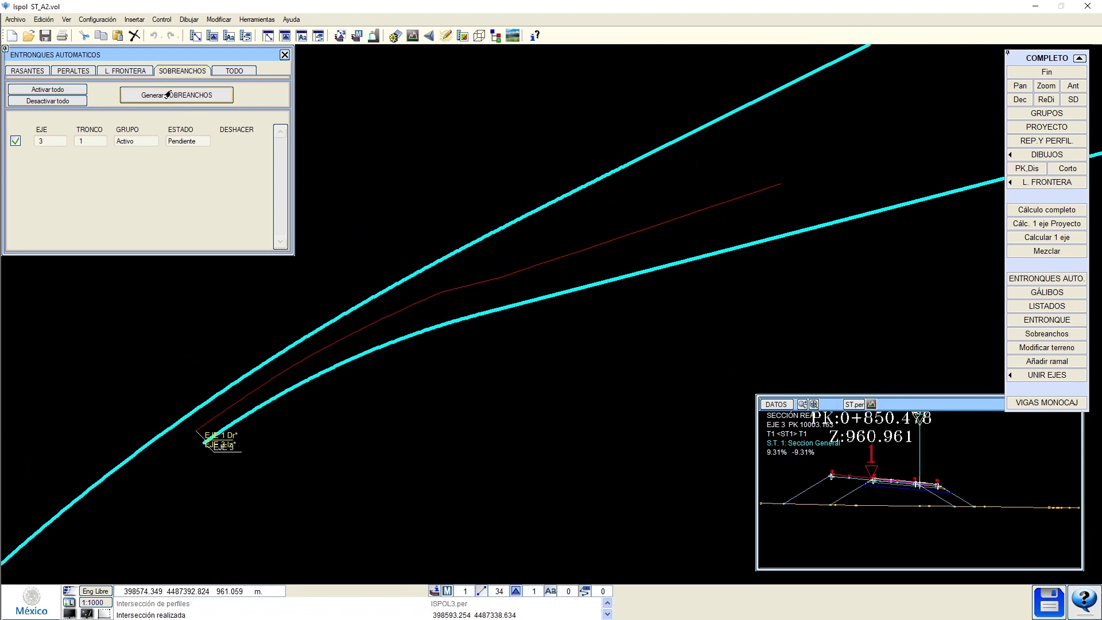
pyautogui.click(168, 100)
pyautogui.moveTo(184, 393); pyautogui.dragTo(556, 197, button='middle')
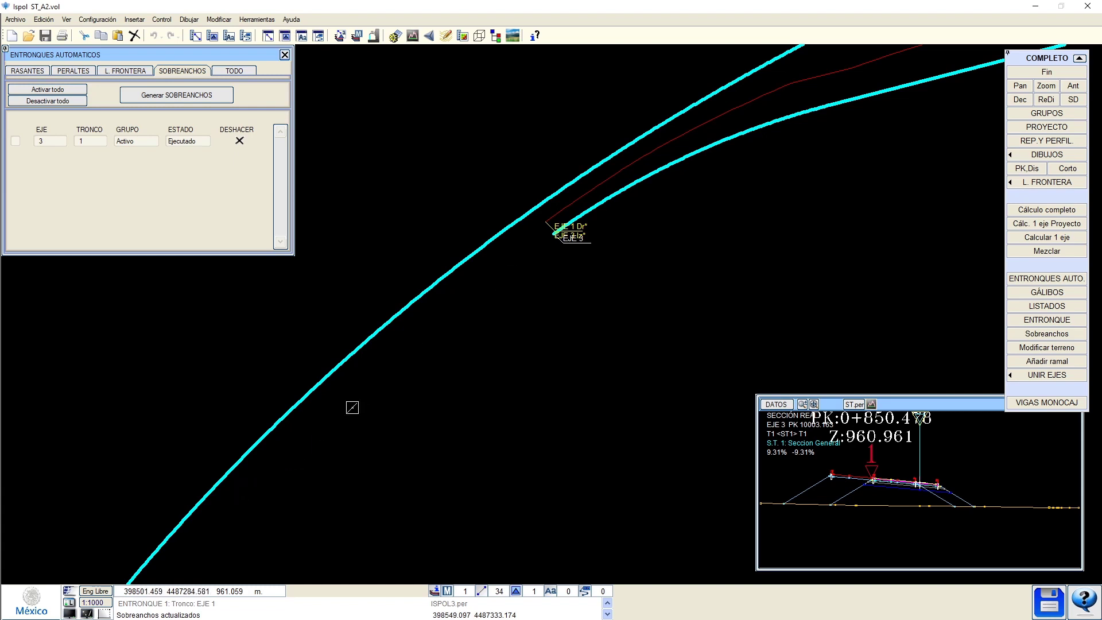
pyautogui.moveTo(433, 310); pyautogui.dragTo(300, 407, button='middle')
pyautogui.moveTo(299, 407); pyautogui.dragTo(289, 415)
pyautogui.scroll(-1, 287, 412)
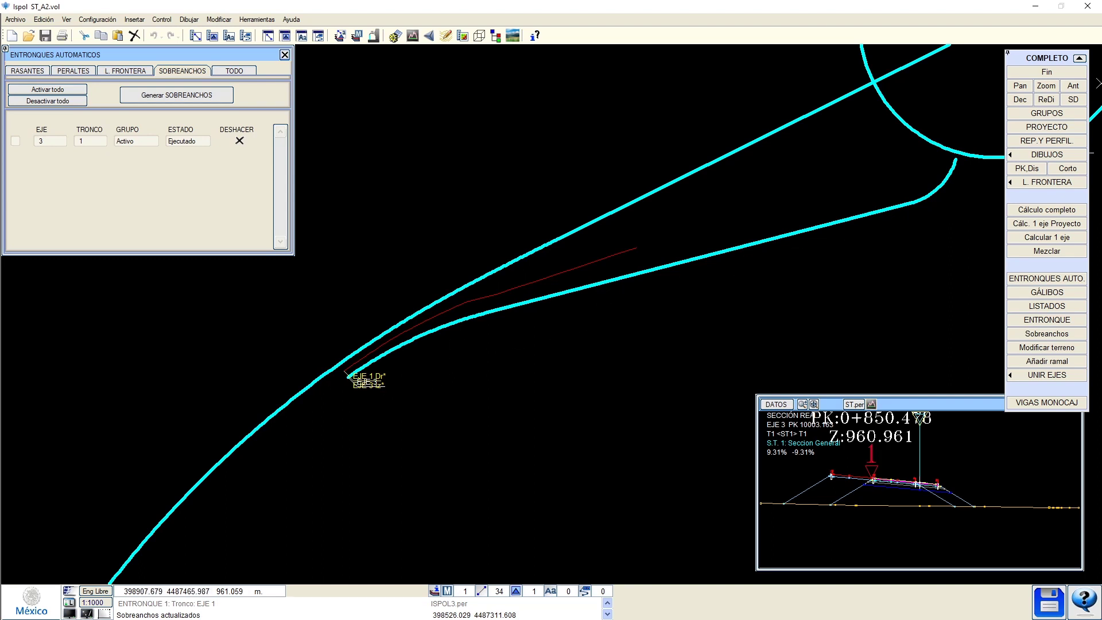
pyautogui.click(284, 56)
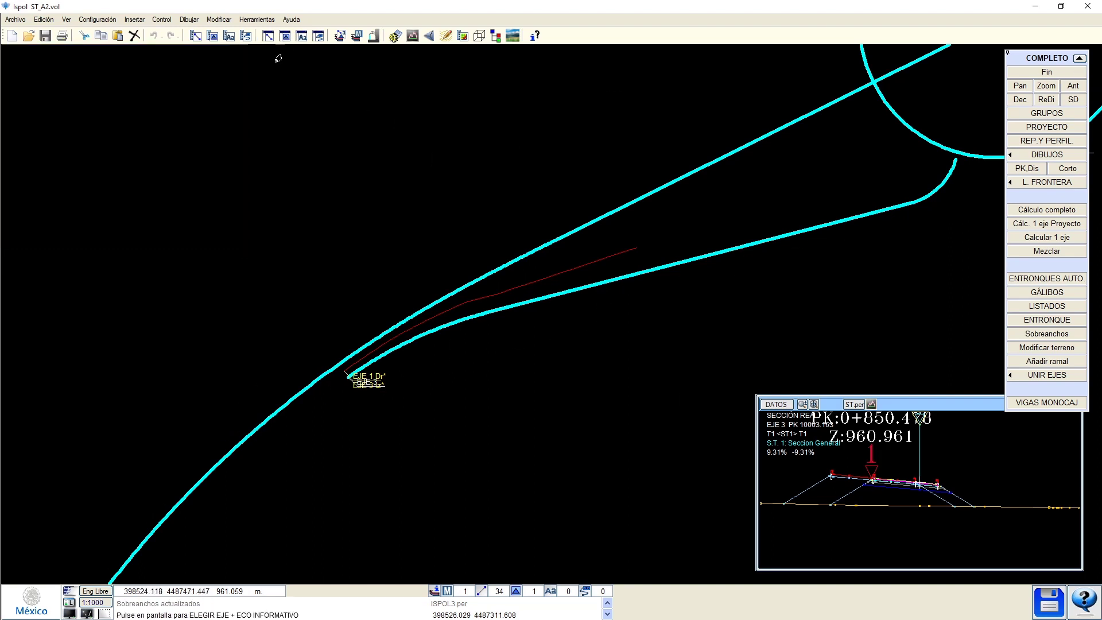
pyautogui.click(1039, 73)
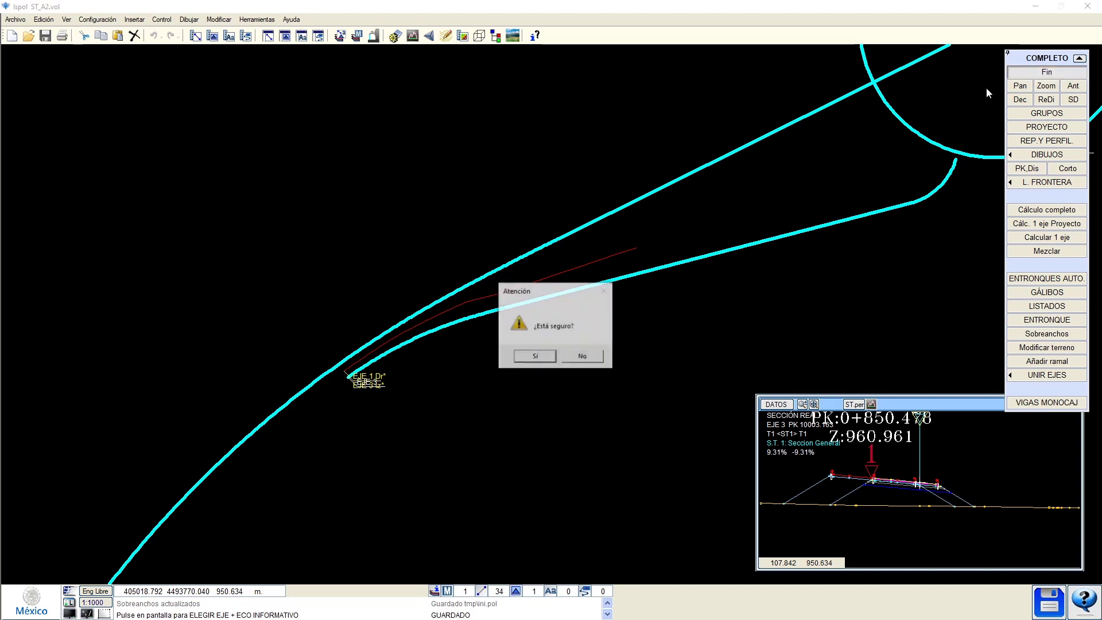
pyautogui.click(536, 357)
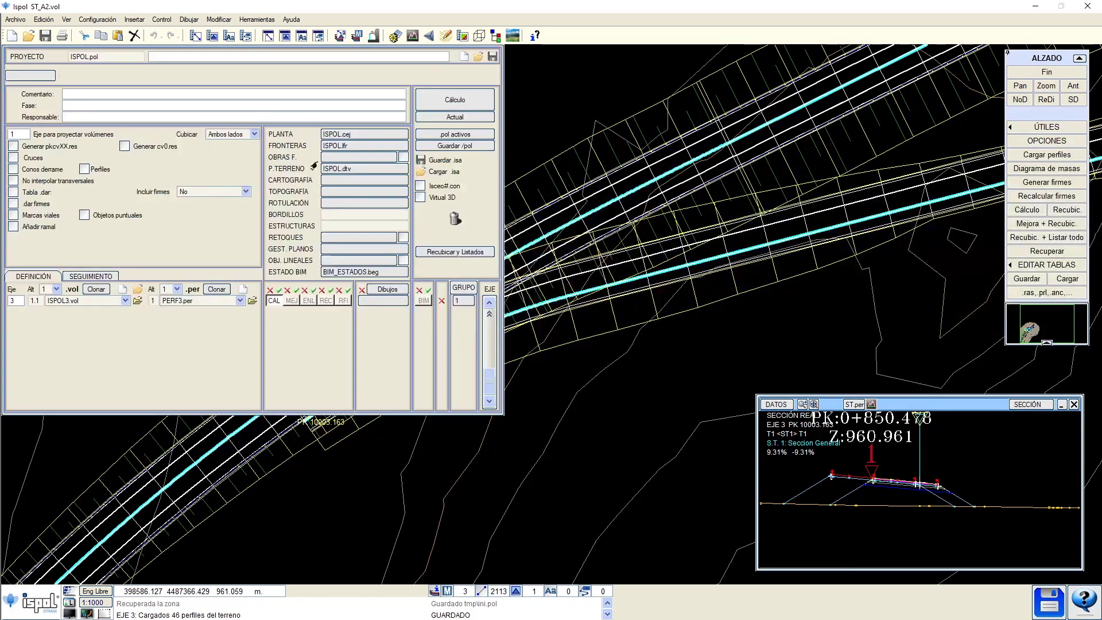
# Enable the ENL, REC and RFI options for all three axes in the project definition.
pyautogui.click(310, 324)
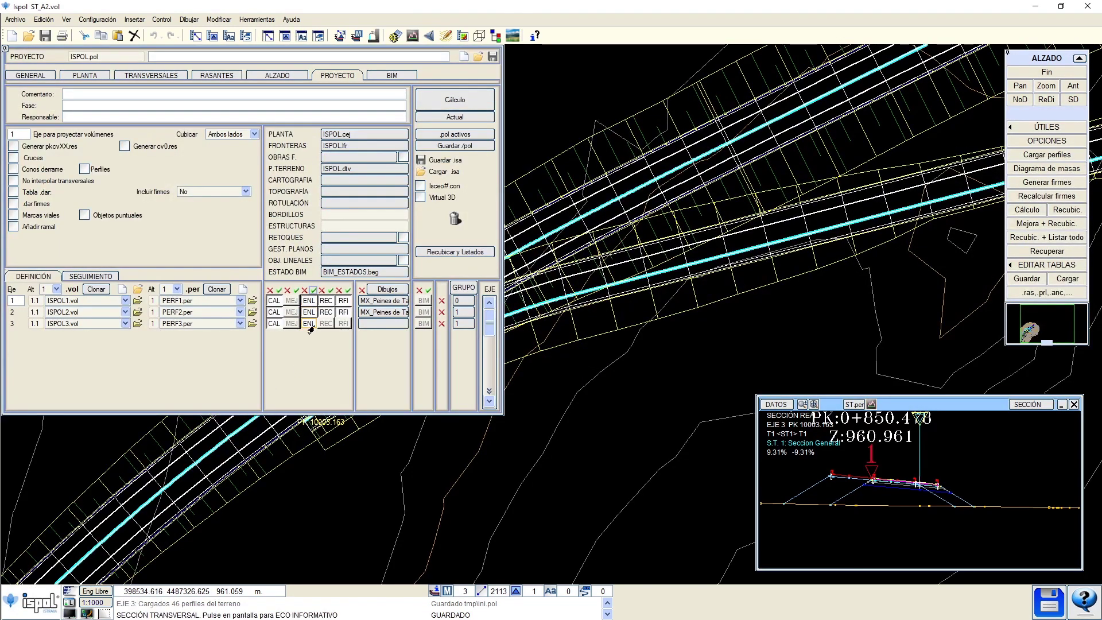
pyautogui.click(331, 290)
pyautogui.click(348, 290)
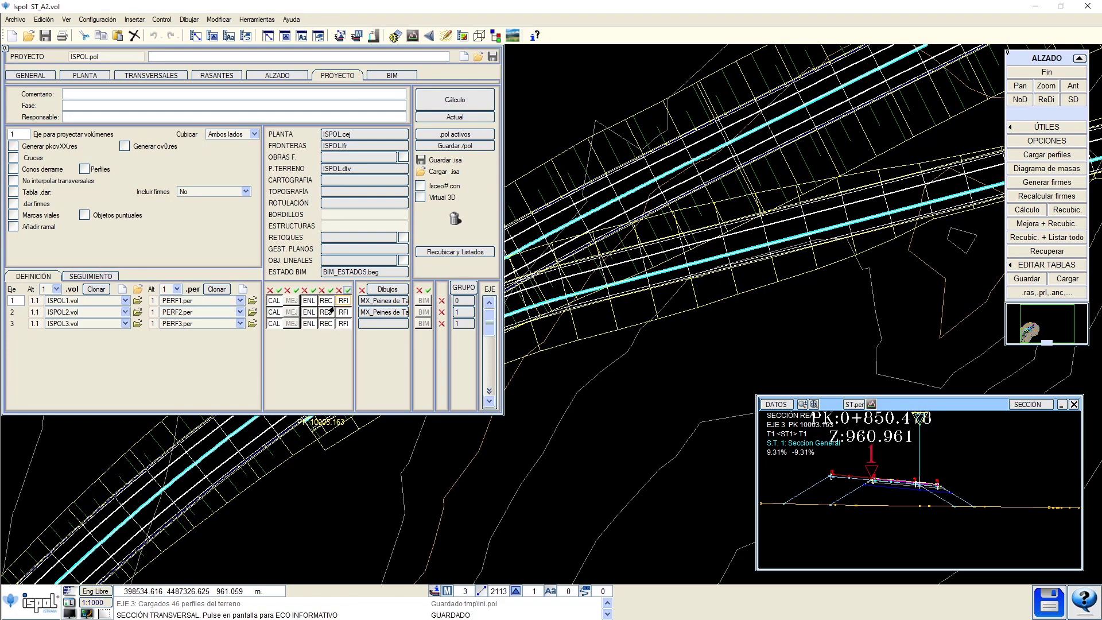
# Assign the MX_Peines de Talud.lil drawing library file to axis 3.
pyautogui.click(386, 328)
pyautogui.click(626, 414)
pyautogui.click(626, 413)
pyautogui.click(625, 414)
pyautogui.scroll(-1, 478, 364)
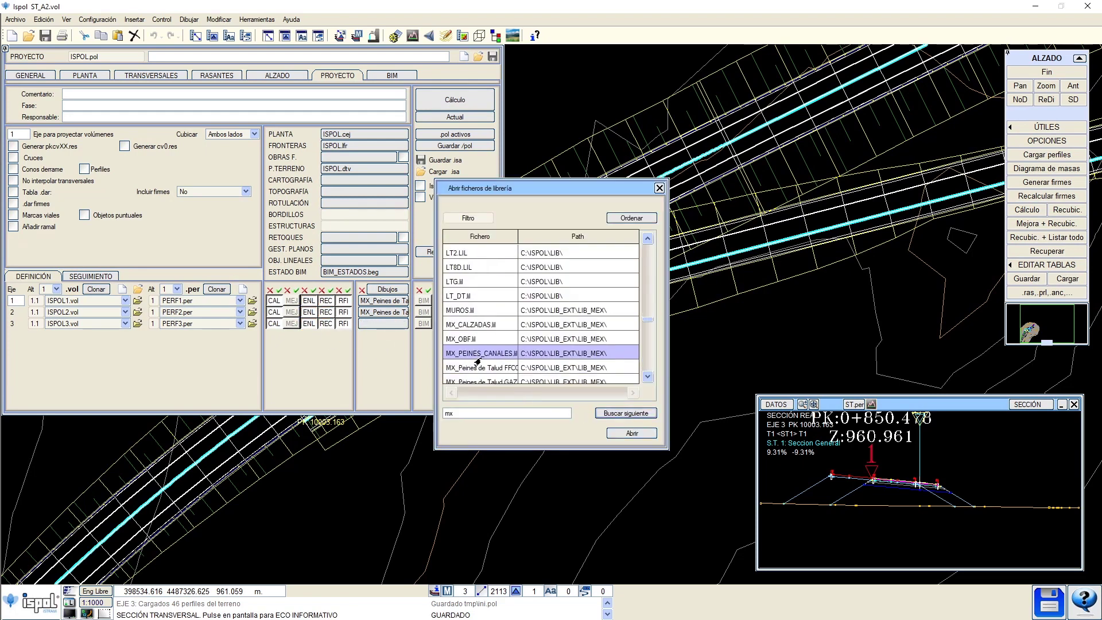
pyautogui.scroll(-3, 478, 362)
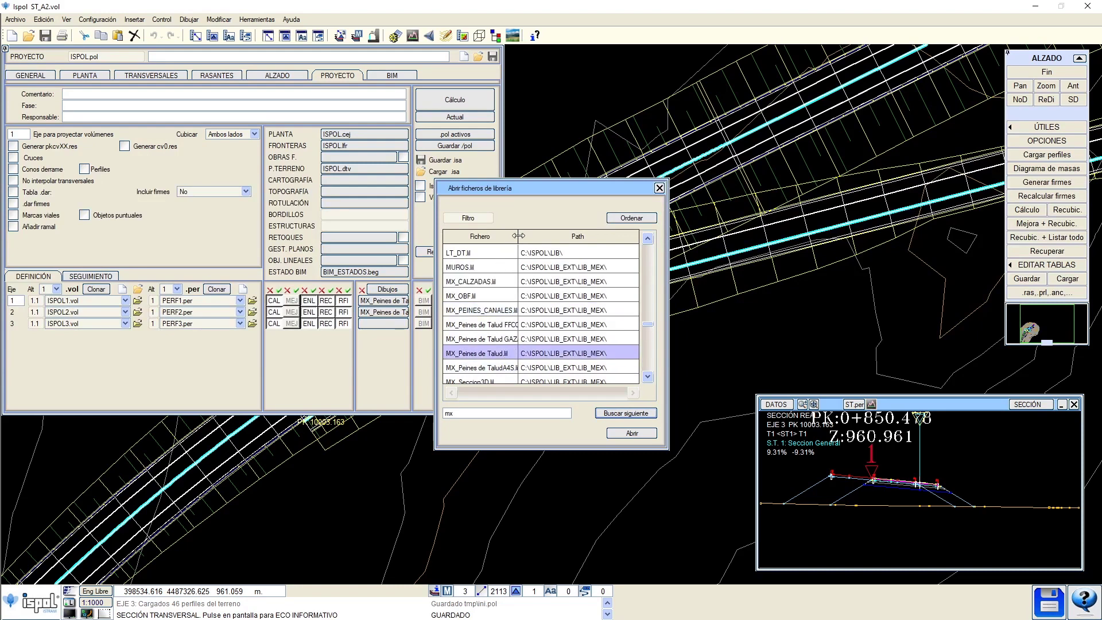
pyautogui.moveTo(518, 235); pyautogui.dragTo(552, 235)
pyautogui.click(630, 434)
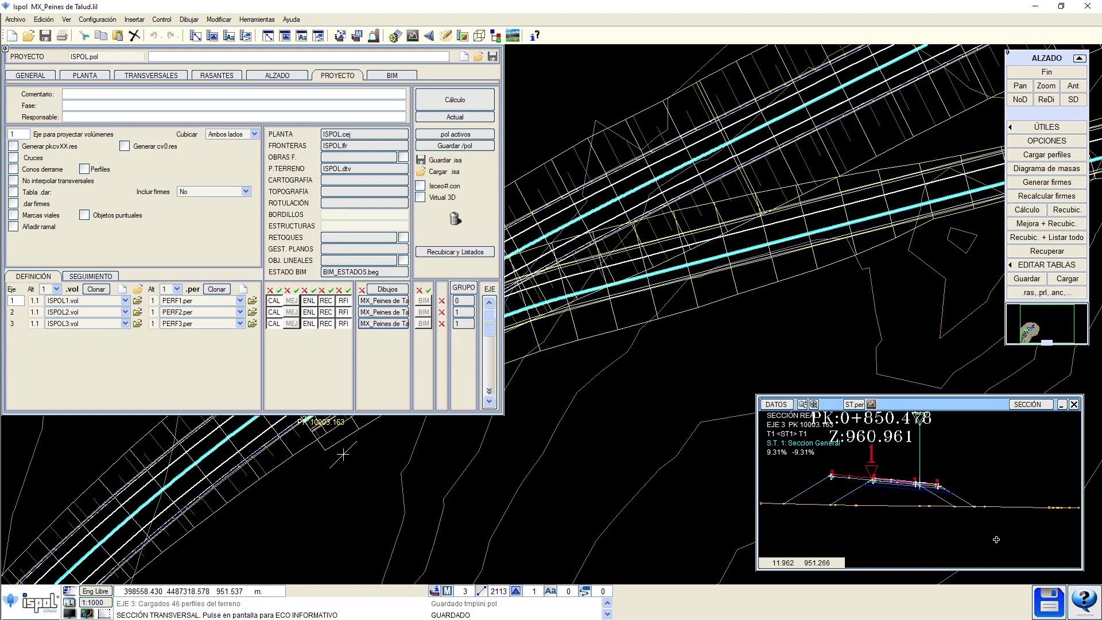
# Clear the existing plan drawings and calculate the whole project.
pyautogui.click(456, 222)
pyautogui.moveTo(592, 363); pyautogui.dragTo(810, 283, button='middle')
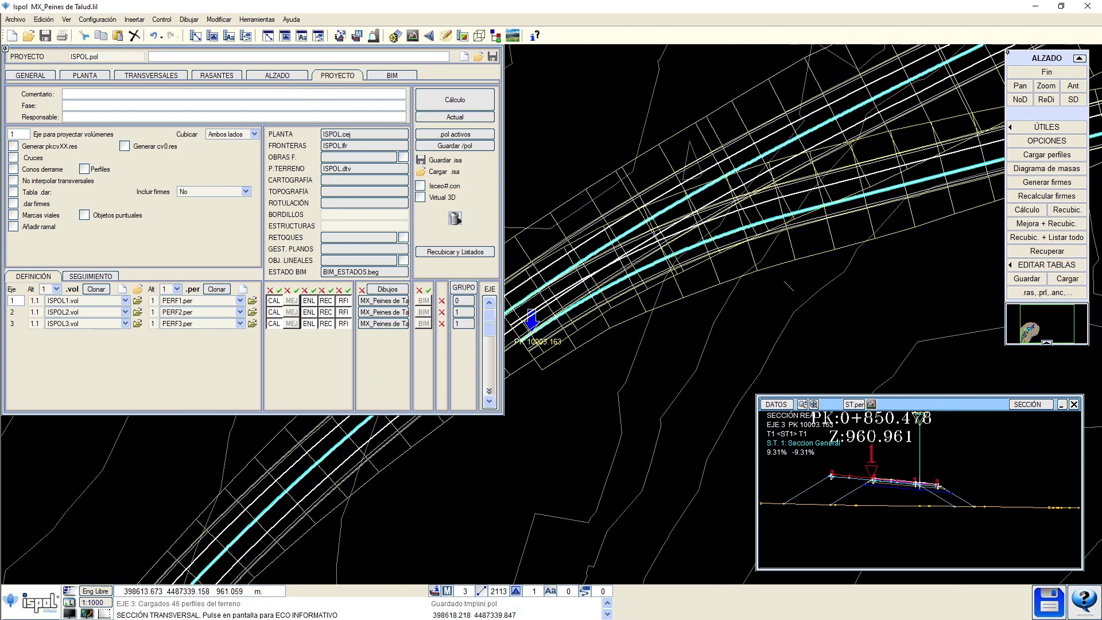
pyautogui.click(457, 100)
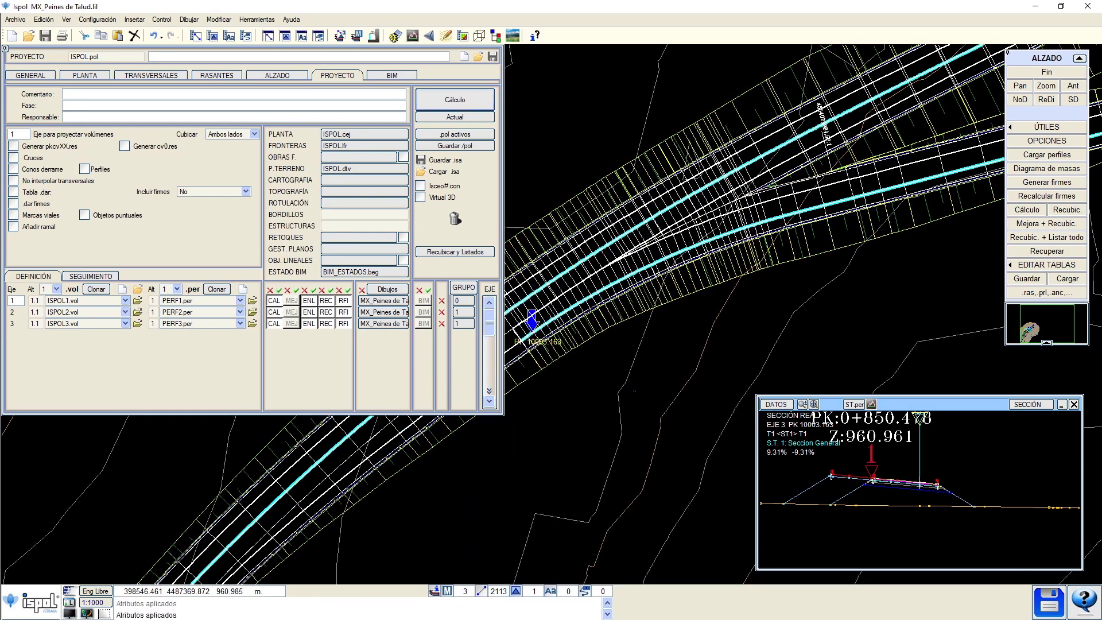
# Examine the junction between the ramp and the main road in the 3D view from several angles.
pyautogui.click(473, 33)
pyautogui.moveTo(606, 283); pyautogui.dragTo(172, 438, button='middle')
pyautogui.scroll(3, 595, 265)
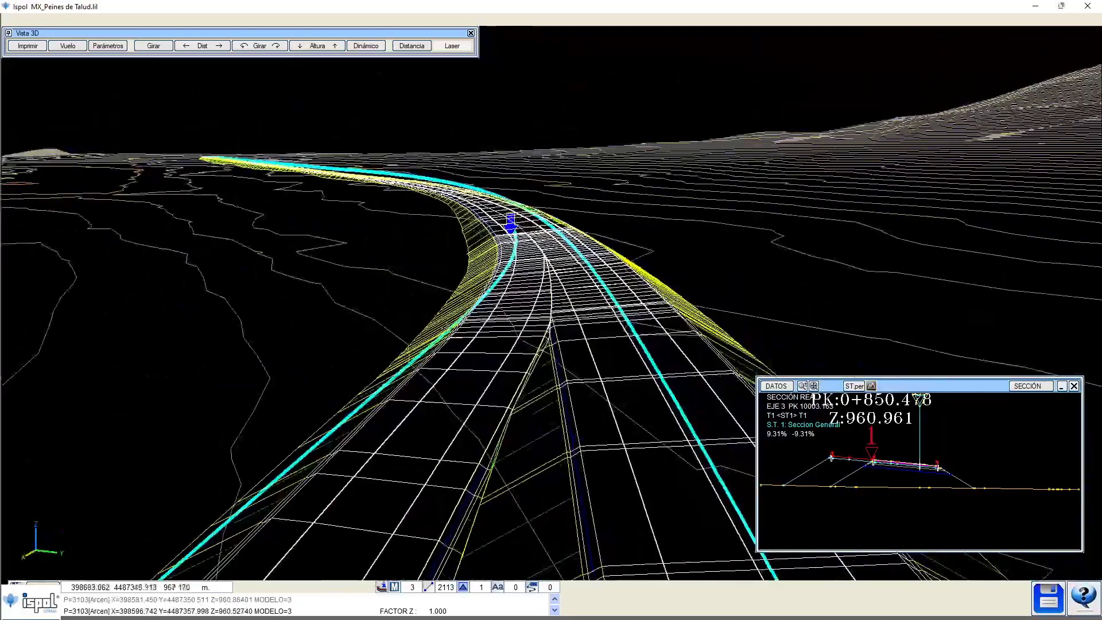
pyautogui.moveTo(447, 326); pyautogui.dragTo(608, 424, button='middle')
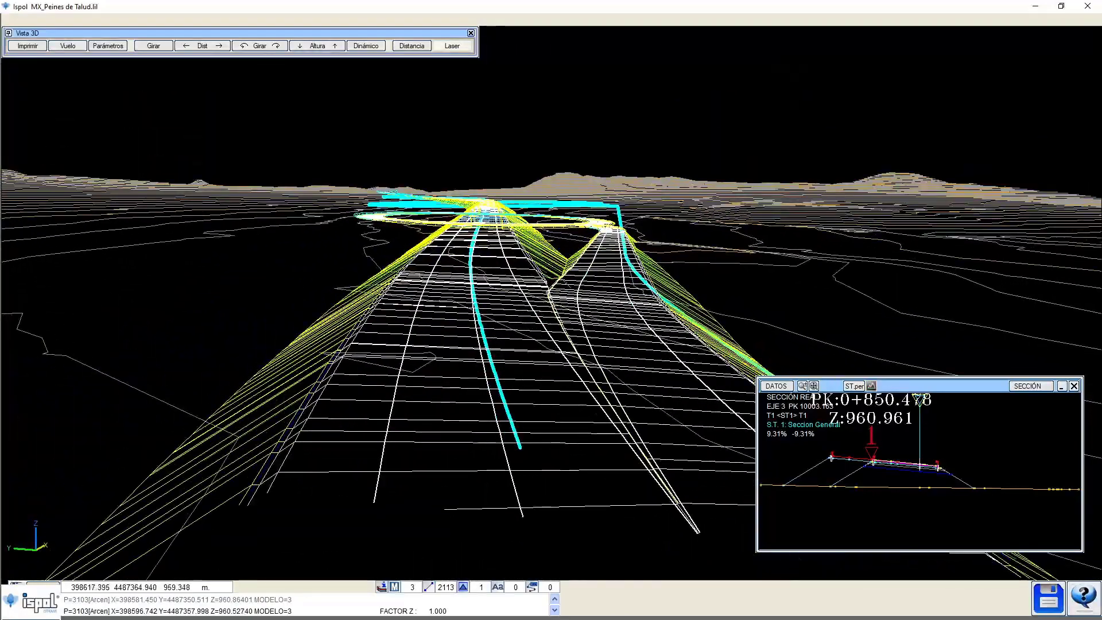
pyautogui.moveTo(609, 424); pyautogui.dragTo(560, 394, button='middle')
pyautogui.click(471, 33)
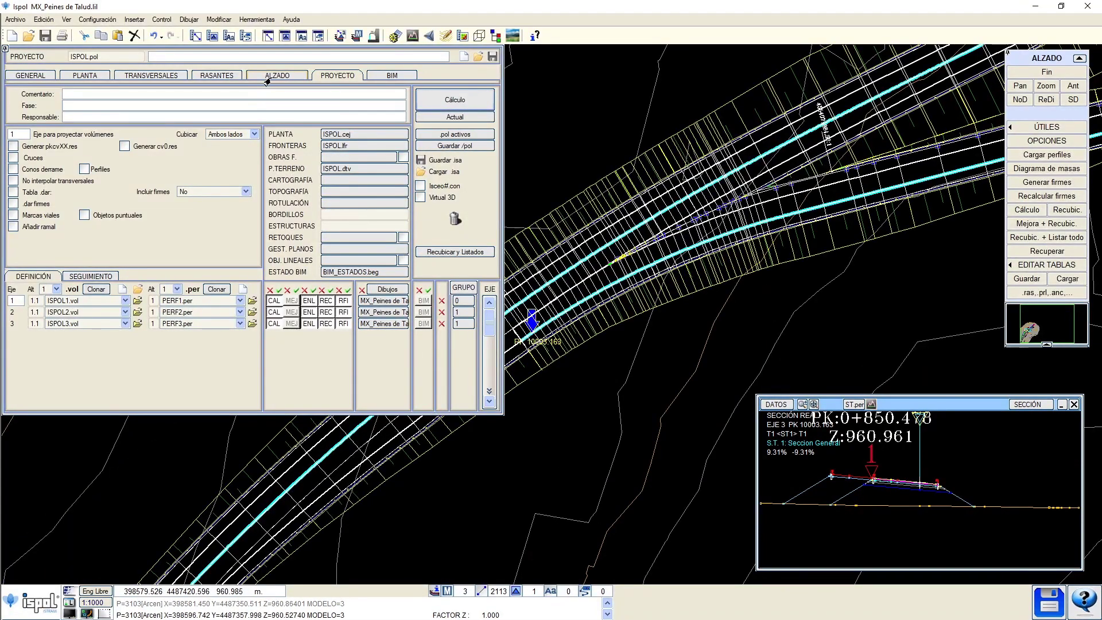
# Return to the elevation design and run its calculation.
pyautogui.click(265, 76)
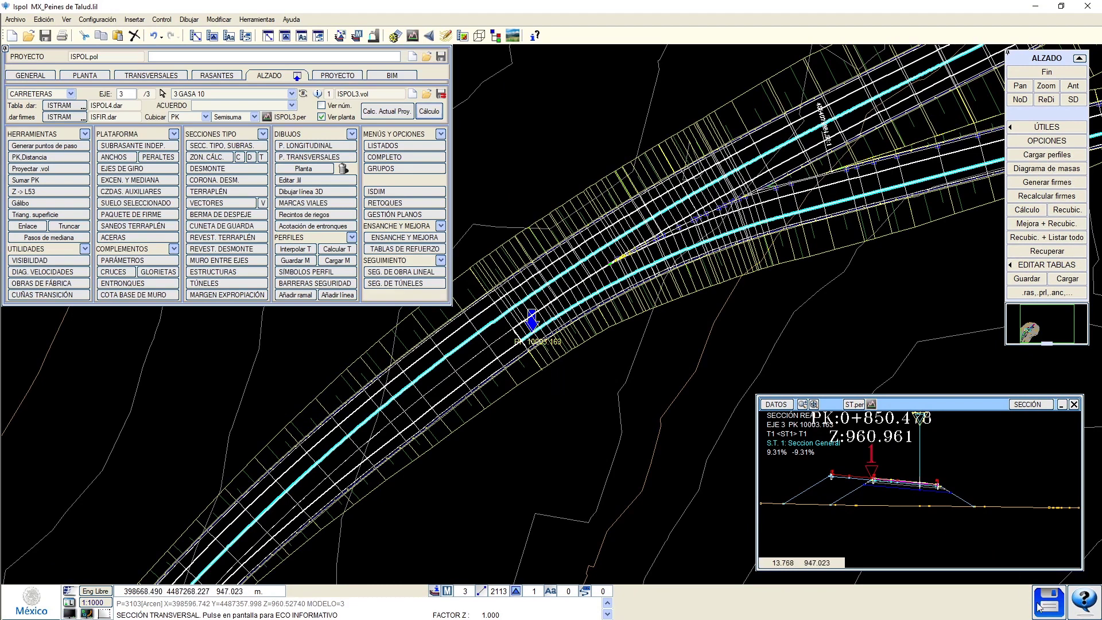
pyautogui.click(429, 112)
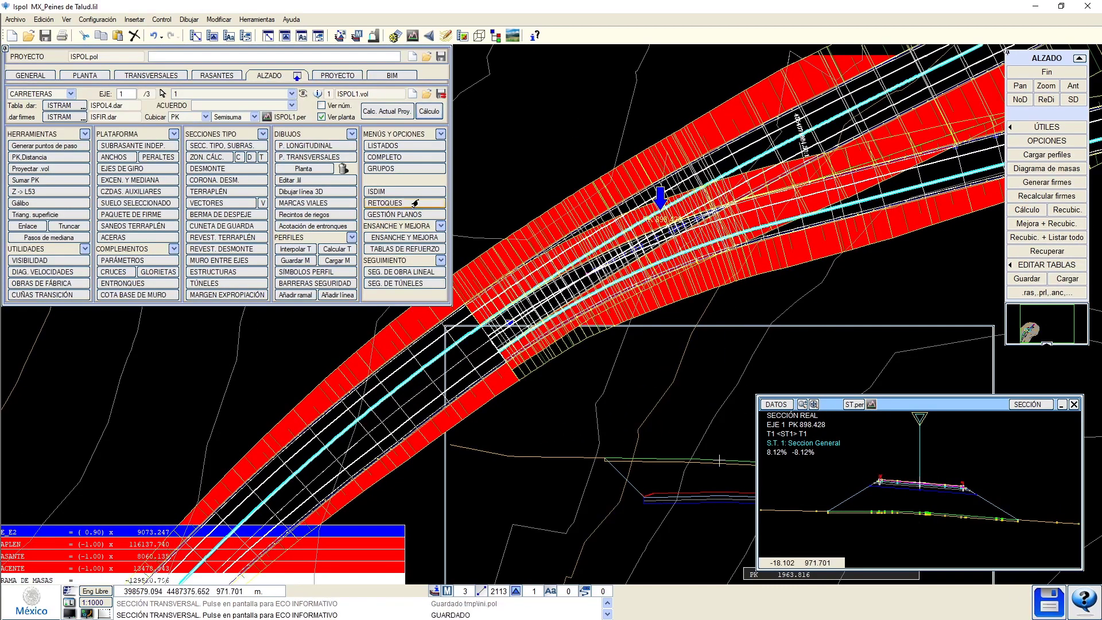
# Calculate the elevation design, open the complete project module and draw the project axes around the start of axis 3.
pyautogui.click(405, 145)
pyautogui.click(428, 56)
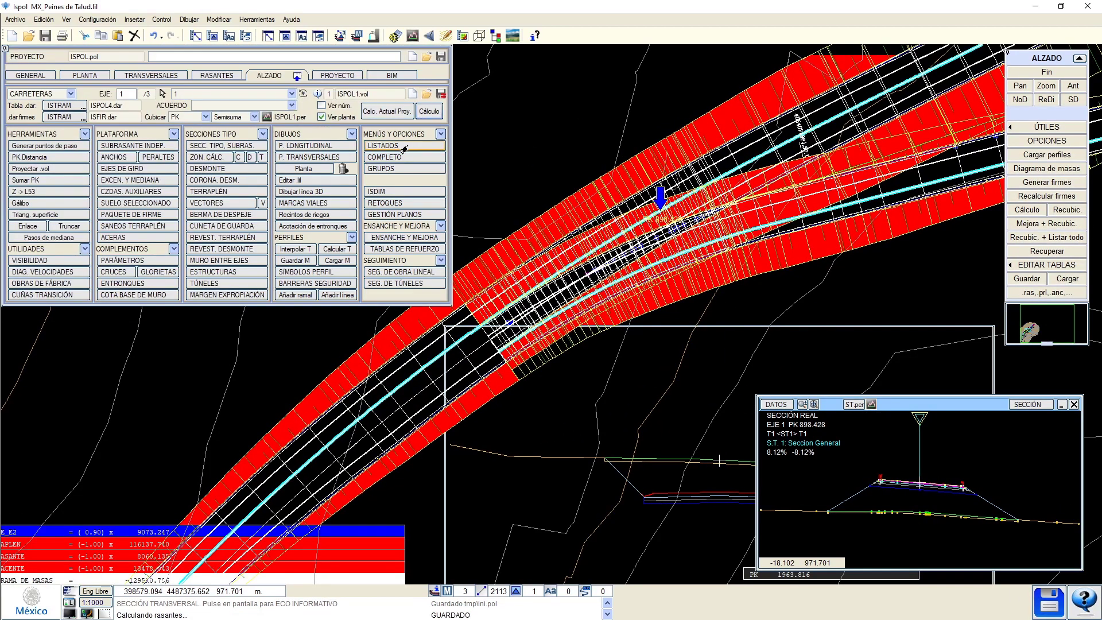
pyautogui.click(405, 157)
pyautogui.click(1047, 154)
pyautogui.click(978, 161)
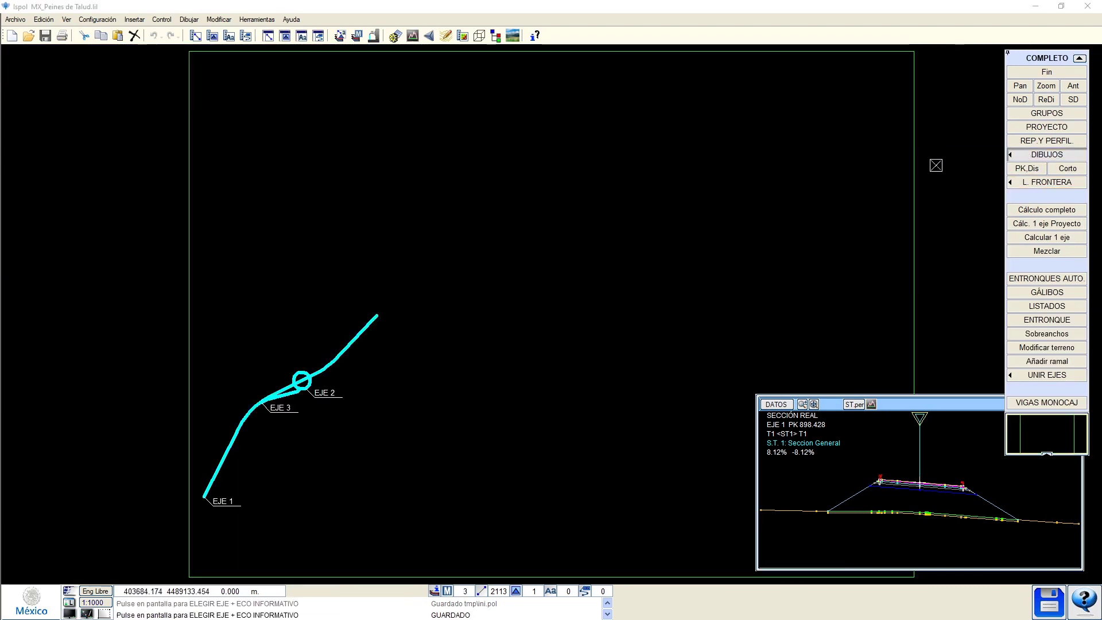
pyautogui.scroll(5, 290, 405)
pyautogui.scroll(2, 135, 389)
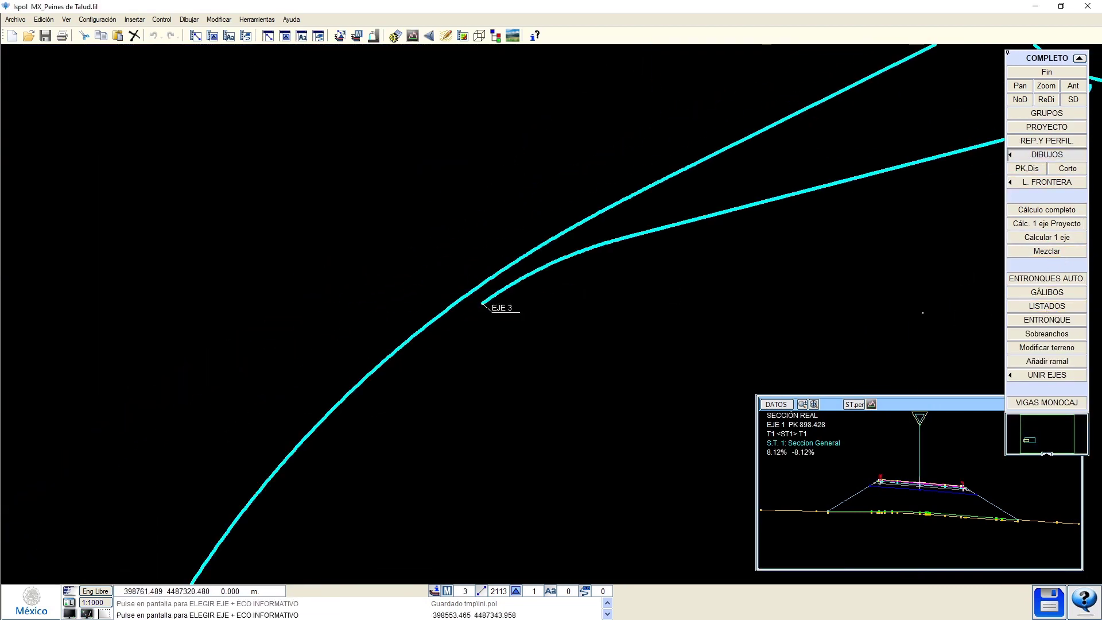
# Undo the executed automatic junction widening of axis 3 against trunk axis 1.
pyautogui.click(1030, 281)
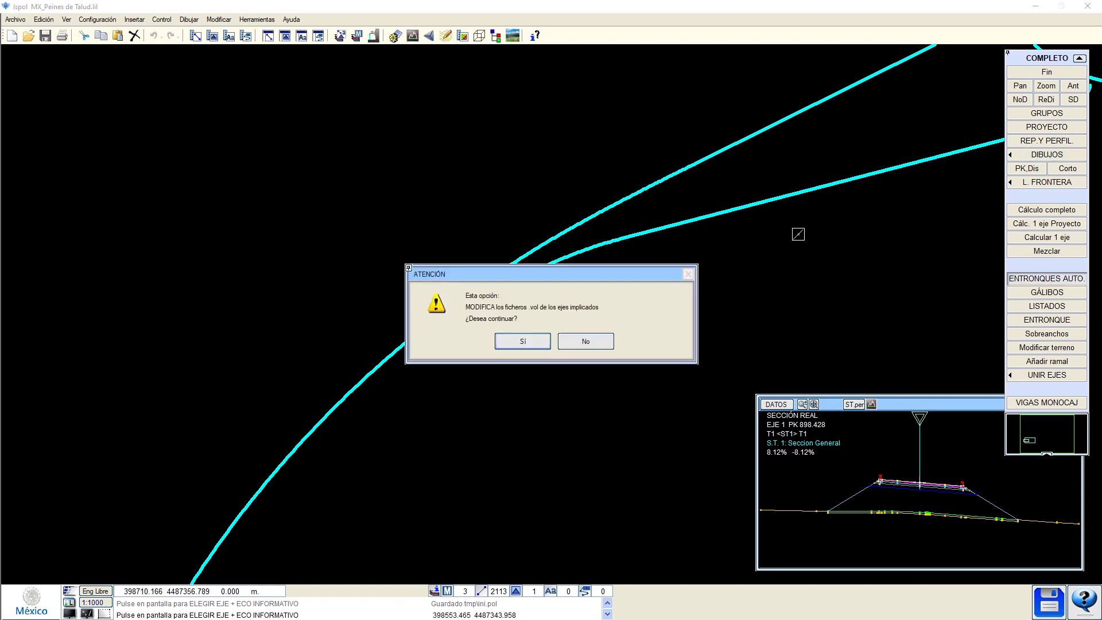
pyautogui.click(522, 341)
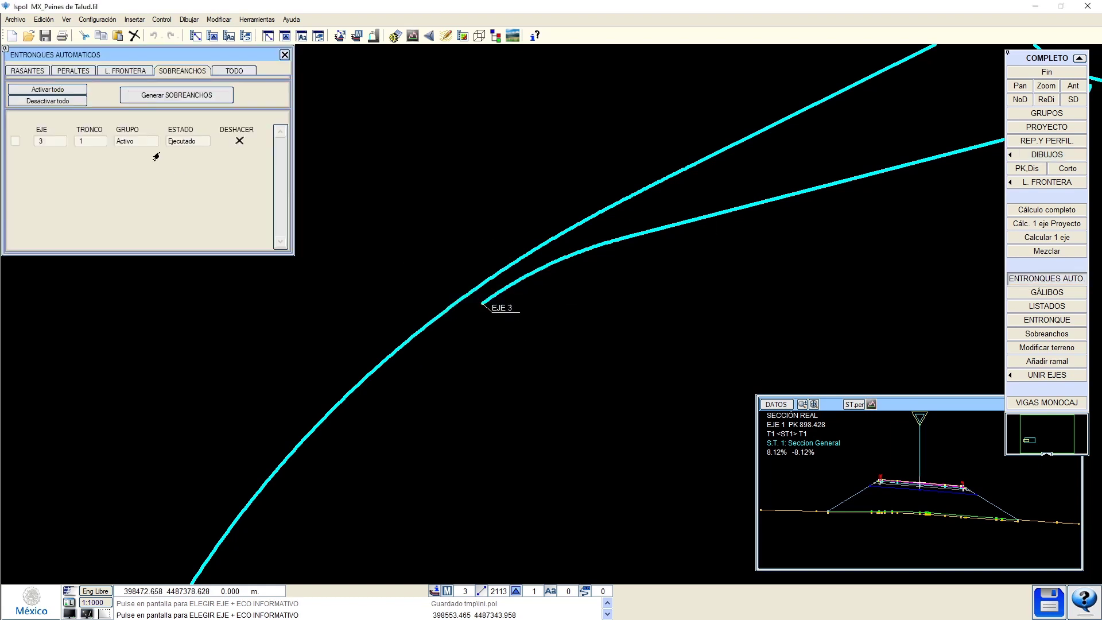
pyautogui.click(238, 141)
pyautogui.click(575, 356)
# Generate all automatic junction elements of axis 3 with trunk axis 1 and leave the complete project module.
pyautogui.click(233, 70)
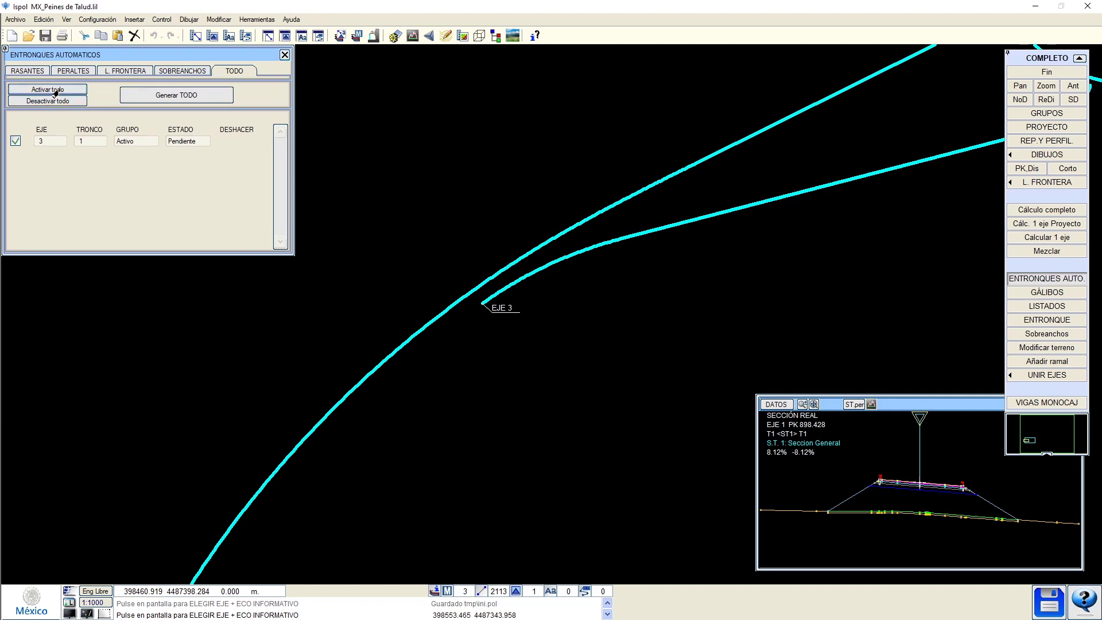
pyautogui.click(160, 96)
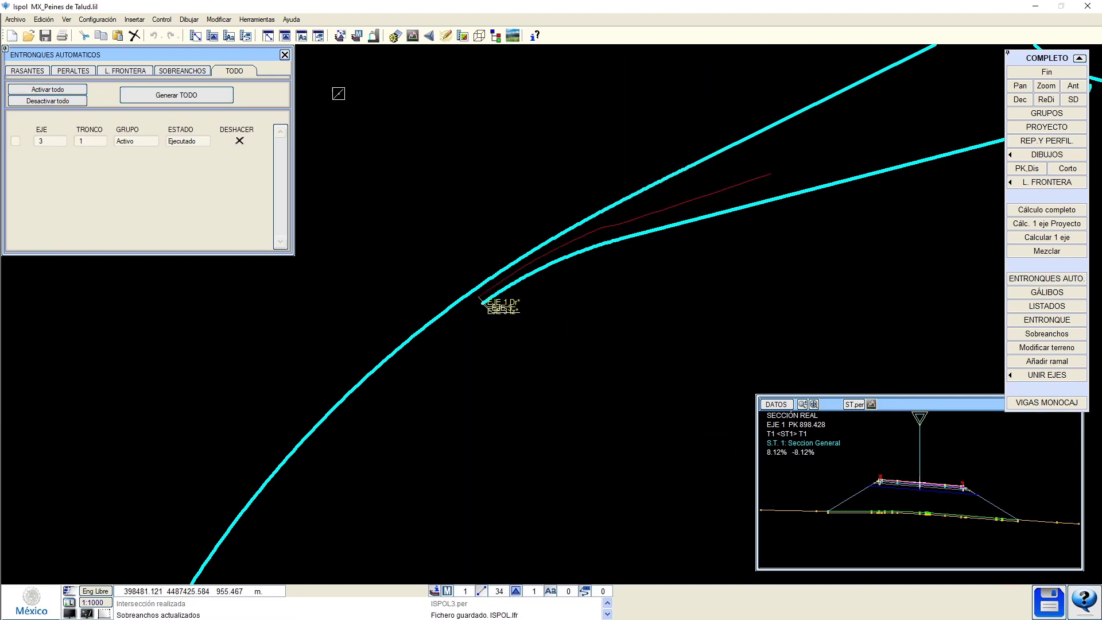
pyautogui.click(284, 55)
pyautogui.click(1047, 73)
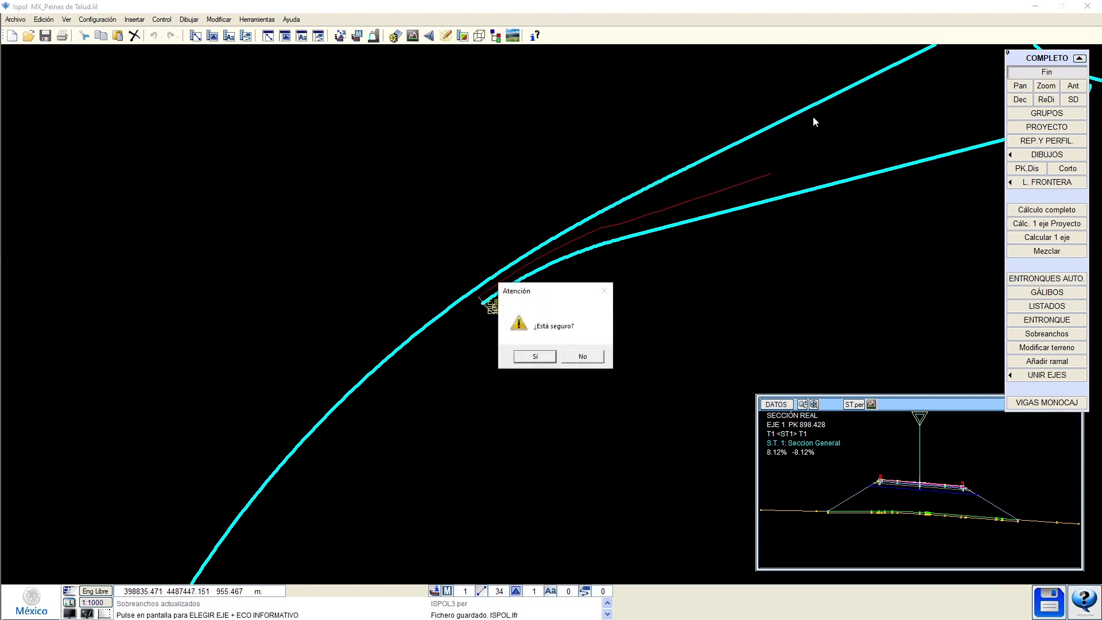
pyautogui.press('Return')
# Calculate the whole project and examine the junction between the ramp and the main road in the 3D view.
pyautogui.click(429, 111)
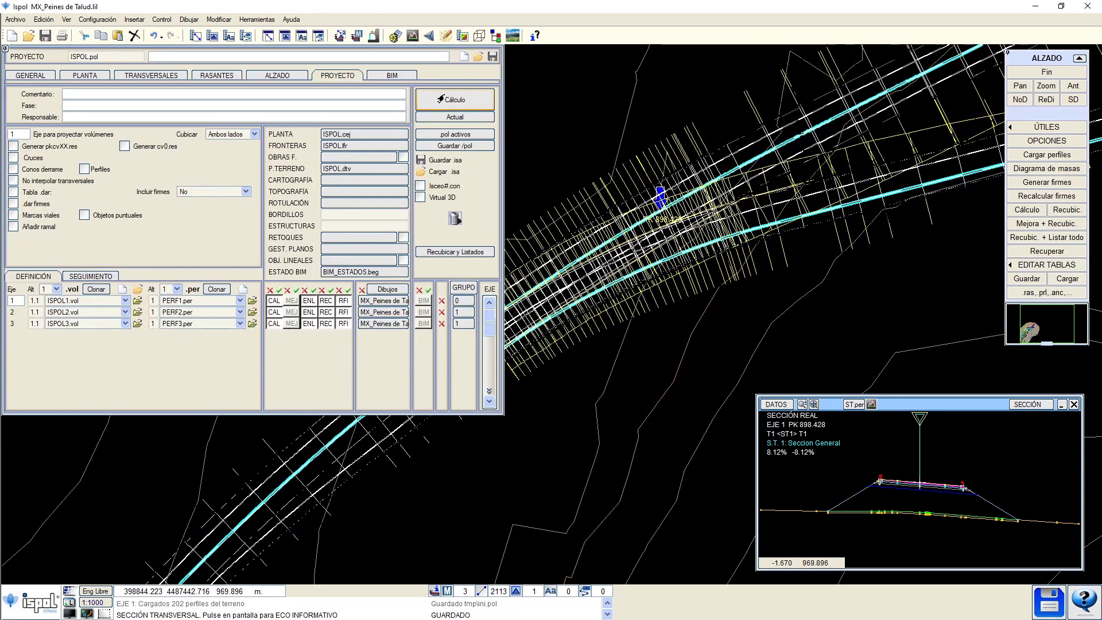
pyautogui.click(445, 99)
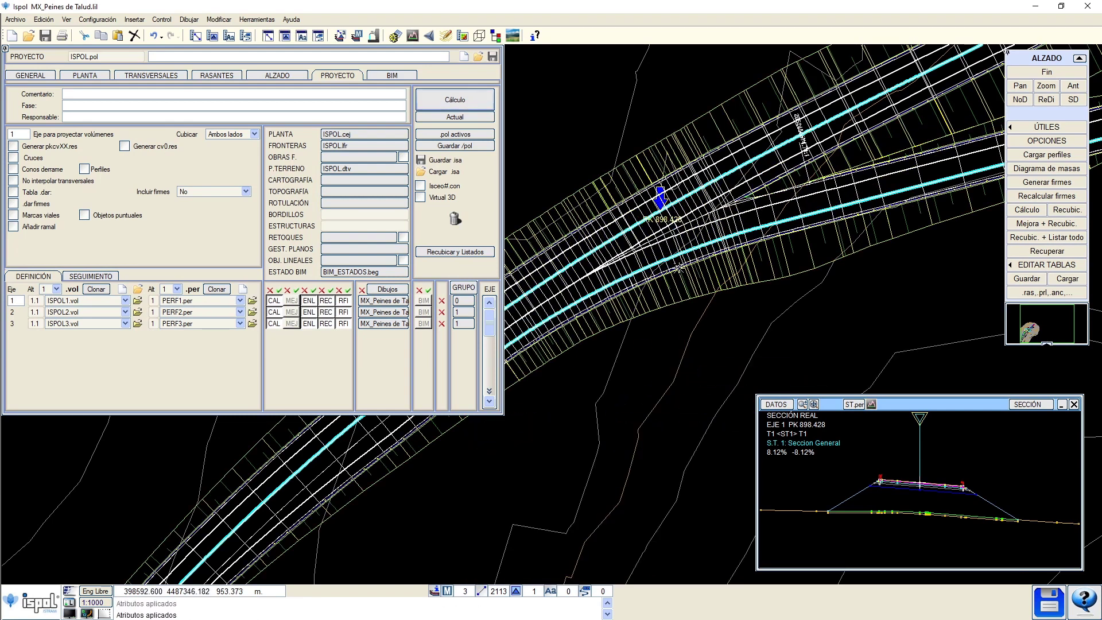
pyautogui.click(479, 36)
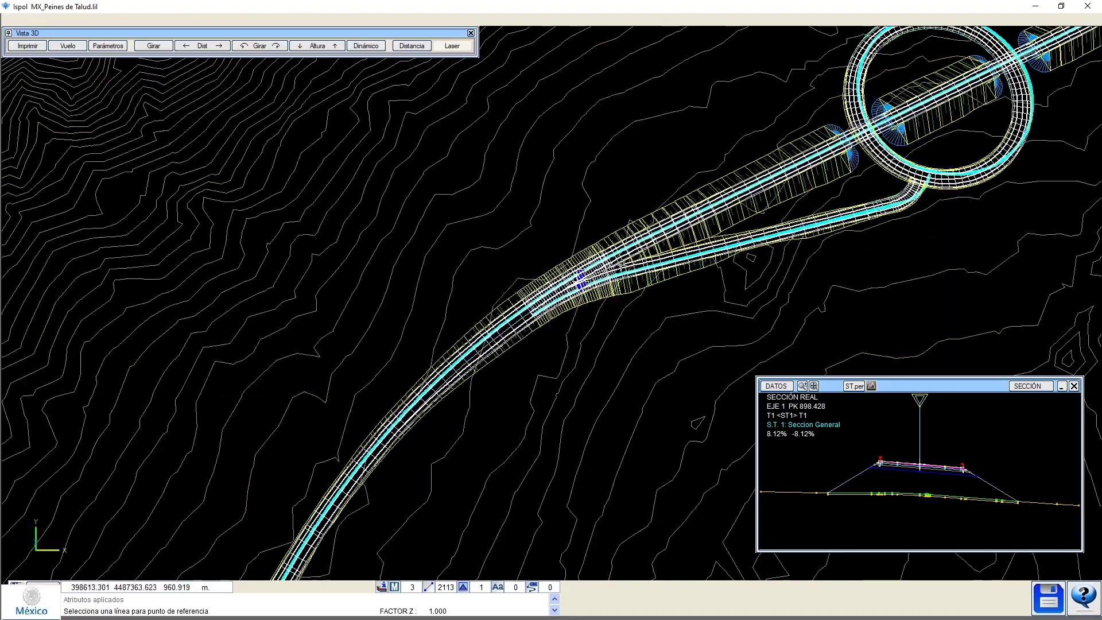
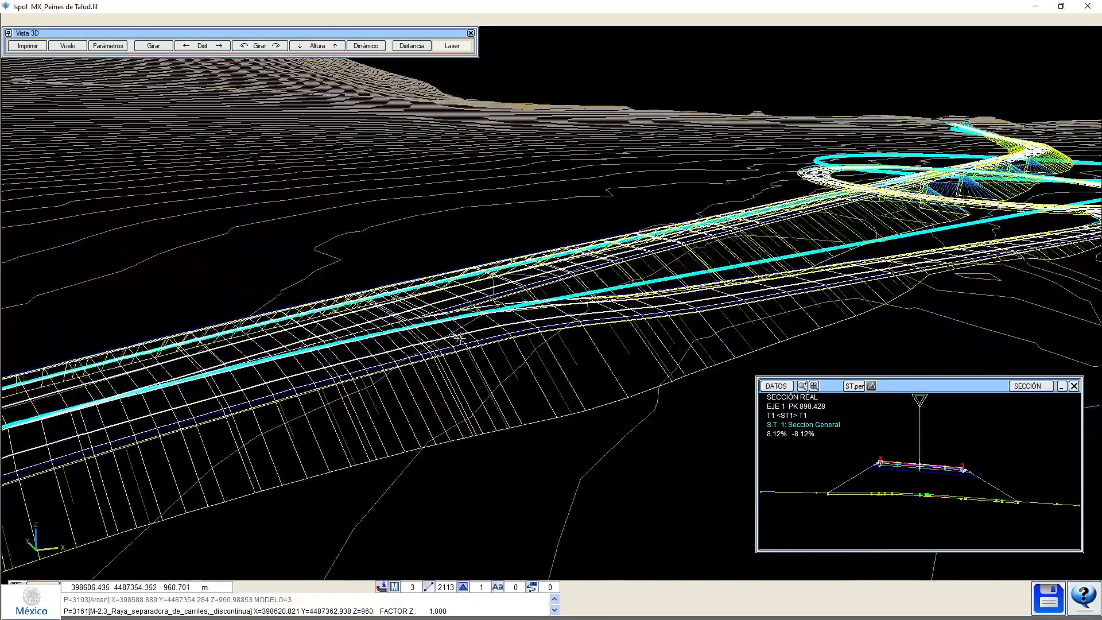
pyautogui.moveTo(460, 317); pyautogui.dragTo(396, 337, button='middle')
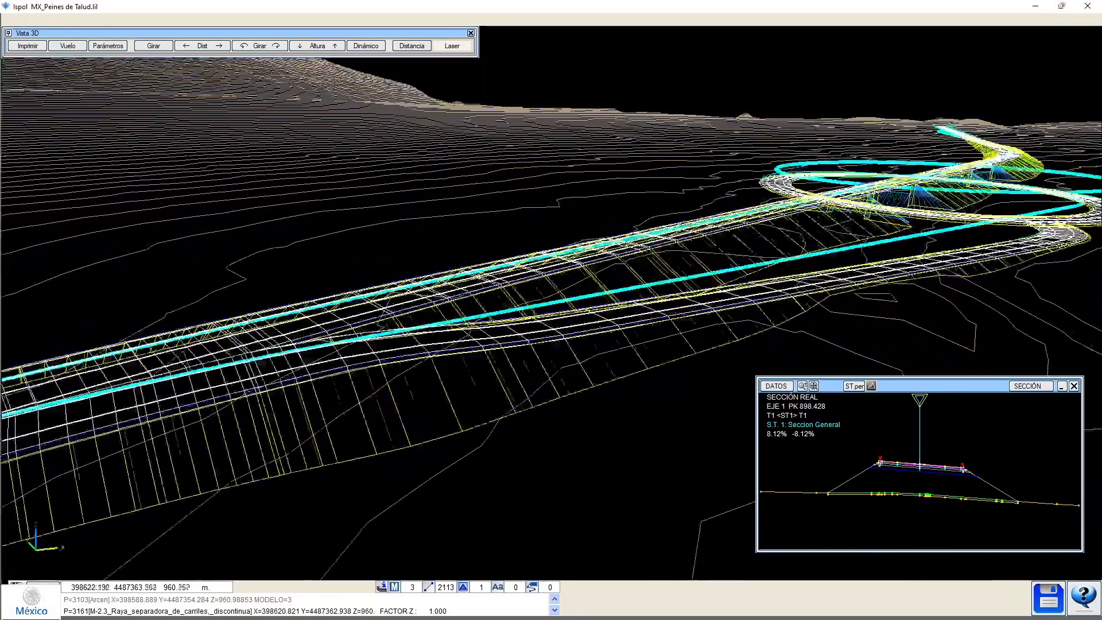
pyautogui.moveTo(480, 346); pyautogui.dragTo(595, 381, button='middle')
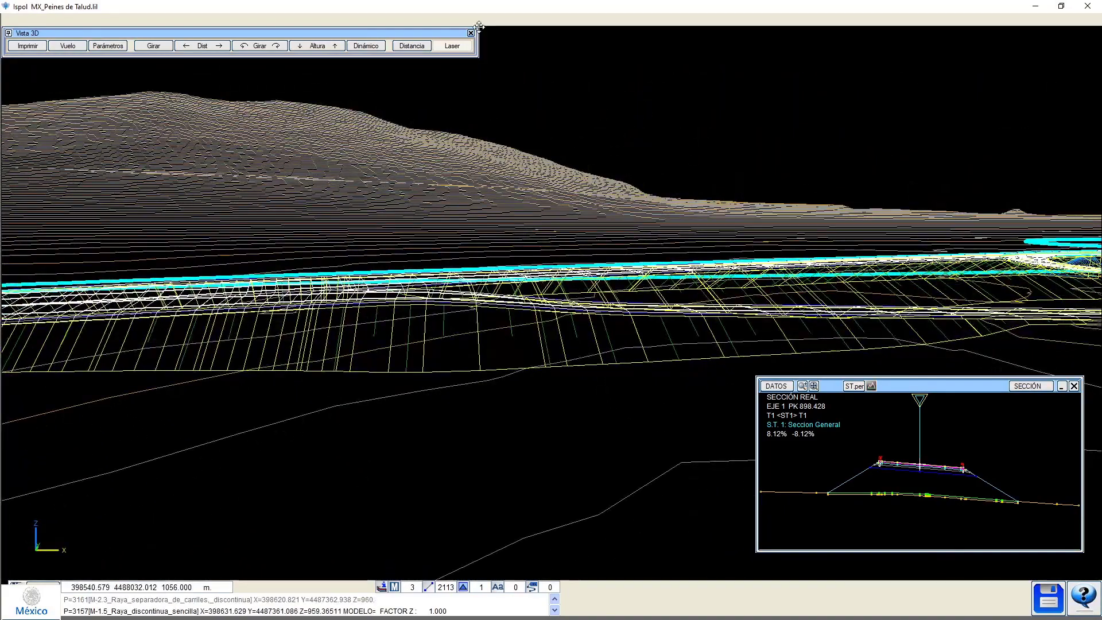
pyautogui.click(471, 33)
# Open the grade lines and switch to axis 3 GASA 10, declining regeneration for axis 2 but accepting it for axis 1.
pyautogui.click(228, 75)
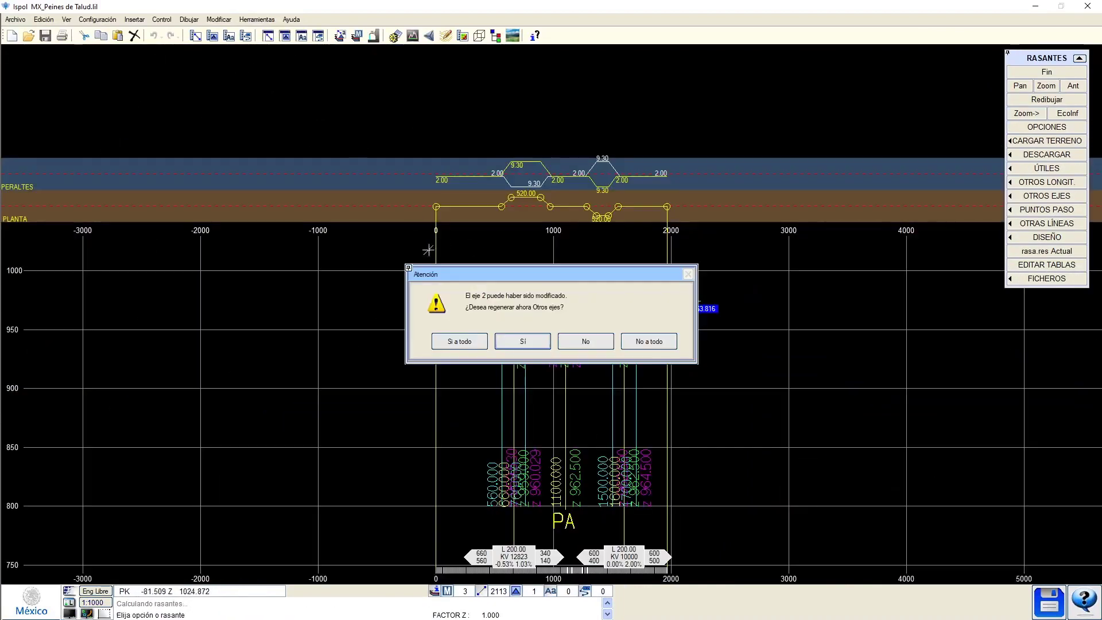
pyautogui.click(648, 341)
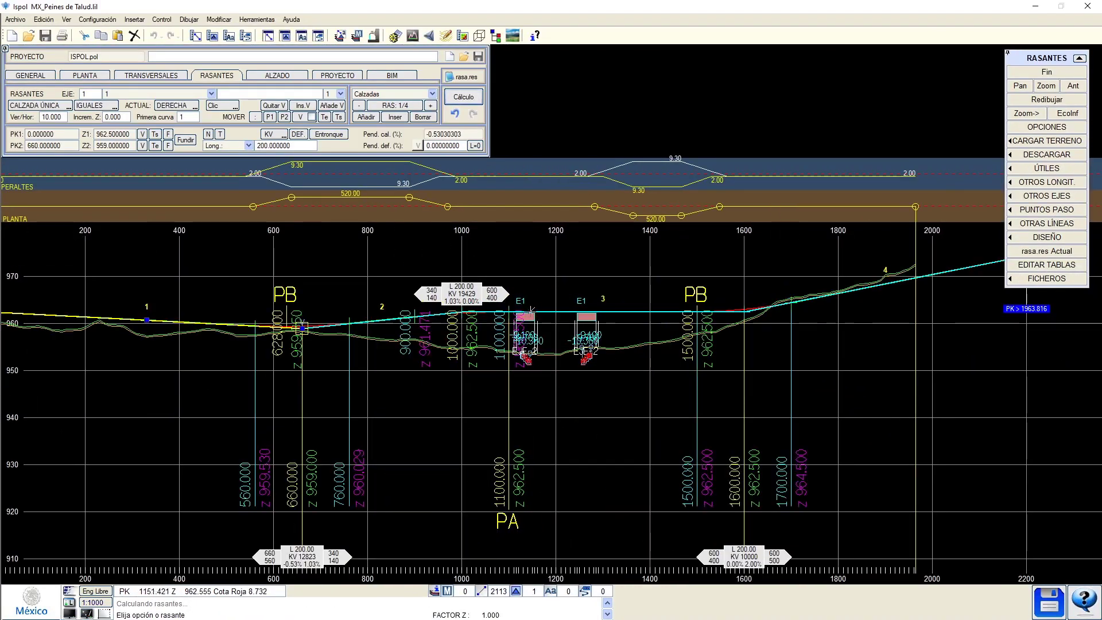
pyautogui.click(153, 94)
pyautogui.click(144, 129)
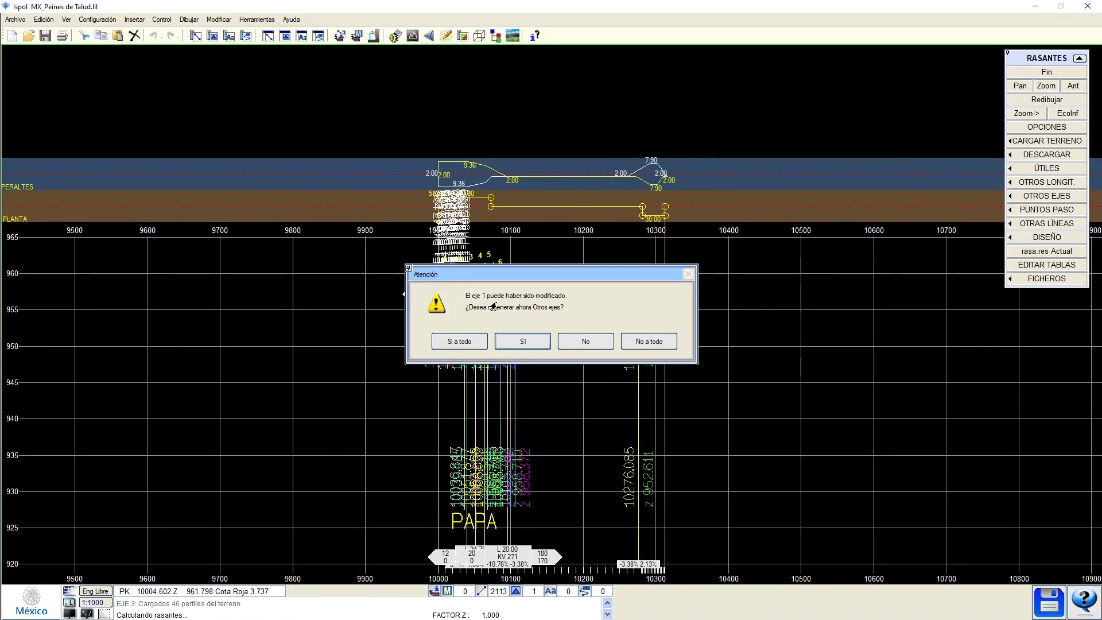
pyautogui.click(541, 346)
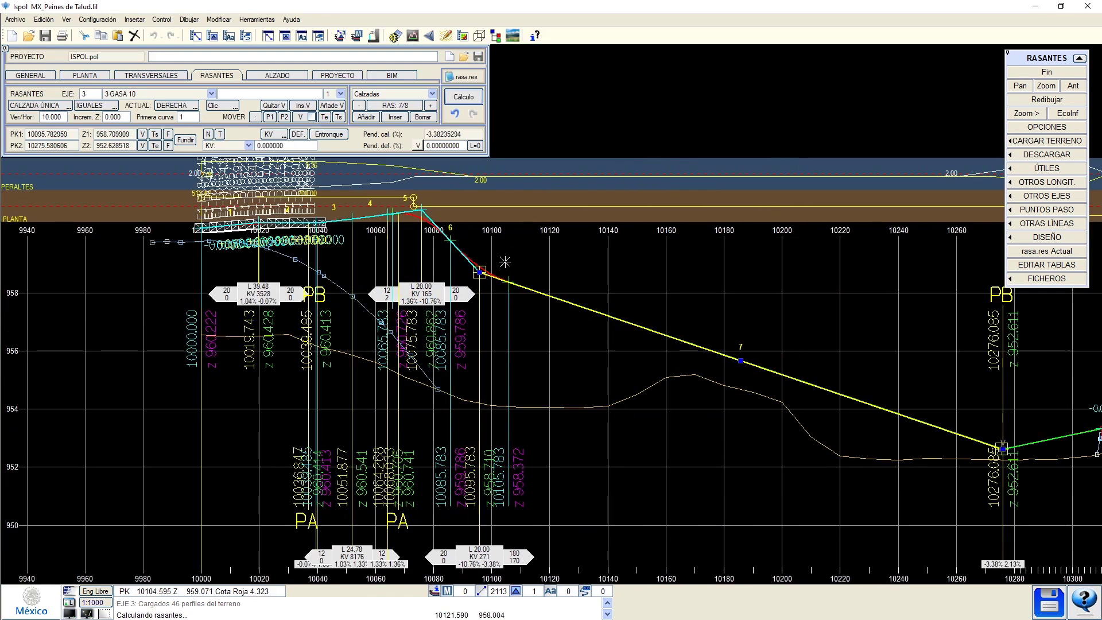
# Remove the vertex at PK 10095.783 from the grade line of GASA 10 and save the project.
pyautogui.click(476, 335)
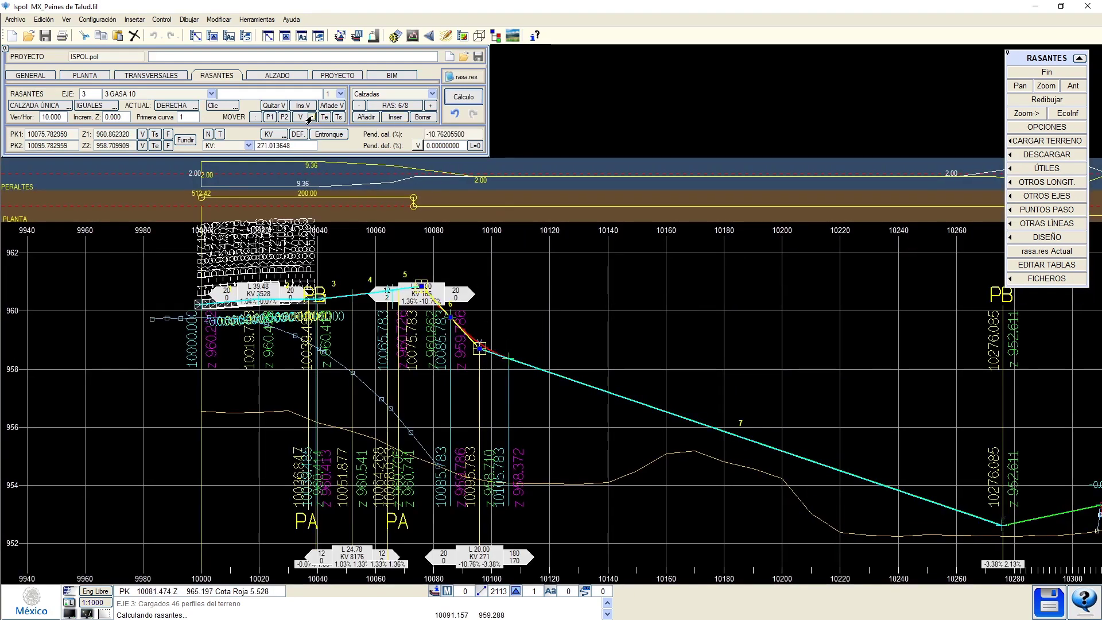
pyautogui.click(274, 106)
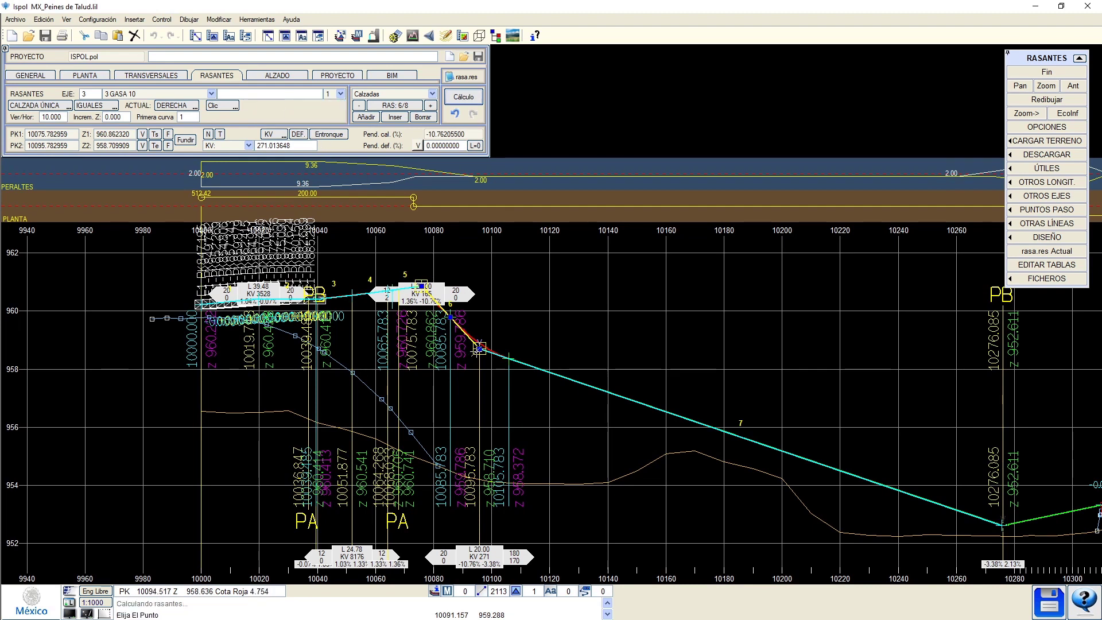
pyautogui.click(479, 349)
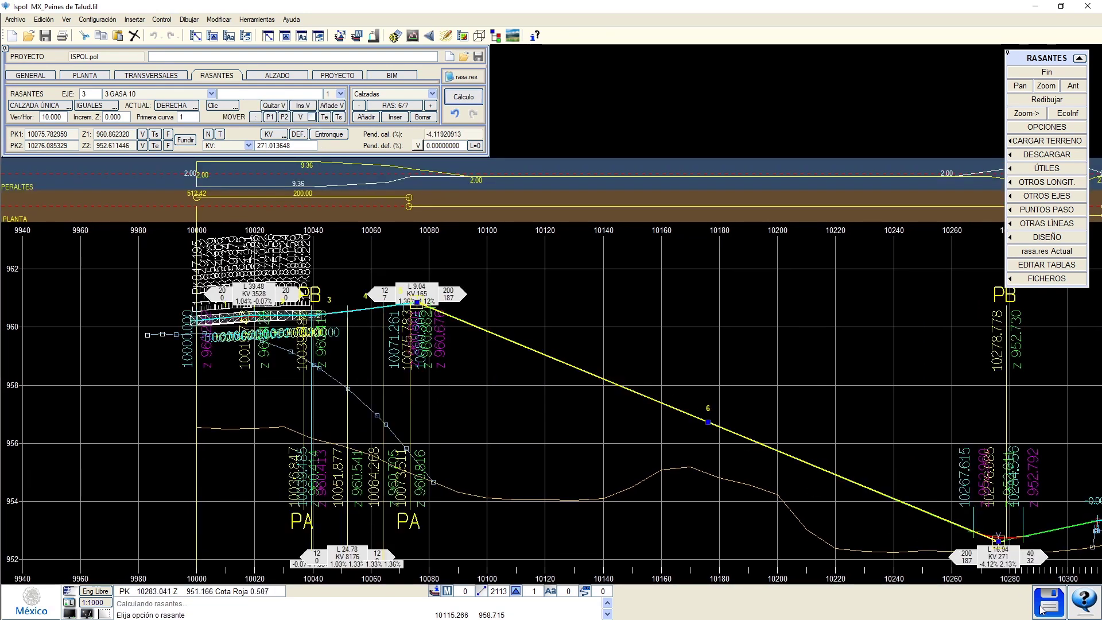
pyautogui.click(1042, 610)
# Check grade alignments 1 and 3 of GASA 10 along the stretch shared with the main road and save the project.
pyautogui.scroll(2, 248, 321)
pyautogui.click(159, 305)
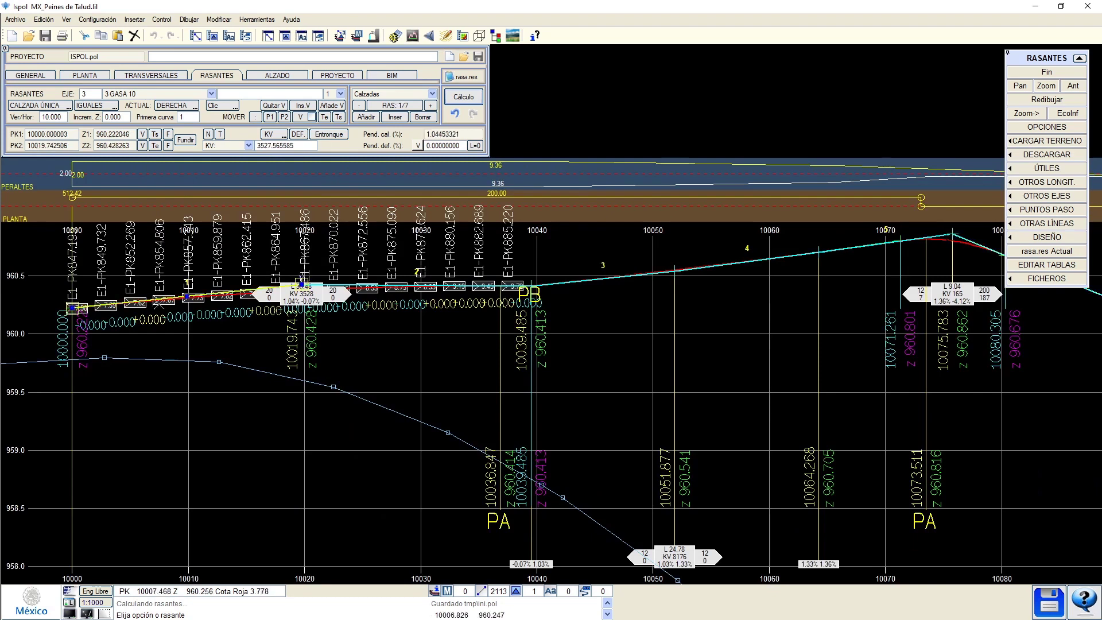
pyautogui.scroll(1, 161, 306)
pyautogui.moveTo(188, 299); pyautogui.dragTo(250, 376, button='middle')
pyautogui.moveTo(827, 351); pyautogui.dragTo(323, 356, button='middle')
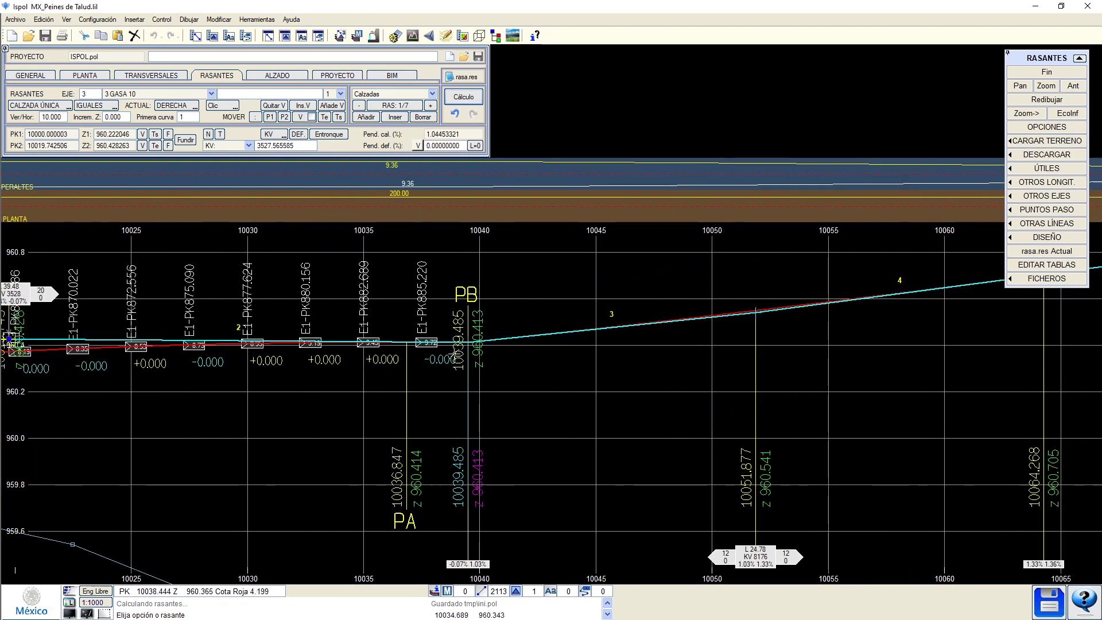
pyautogui.click(608, 336)
pyautogui.scroll(-1, 622, 331)
pyautogui.moveTo(737, 329); pyautogui.dragTo(592, 335, button='middle')
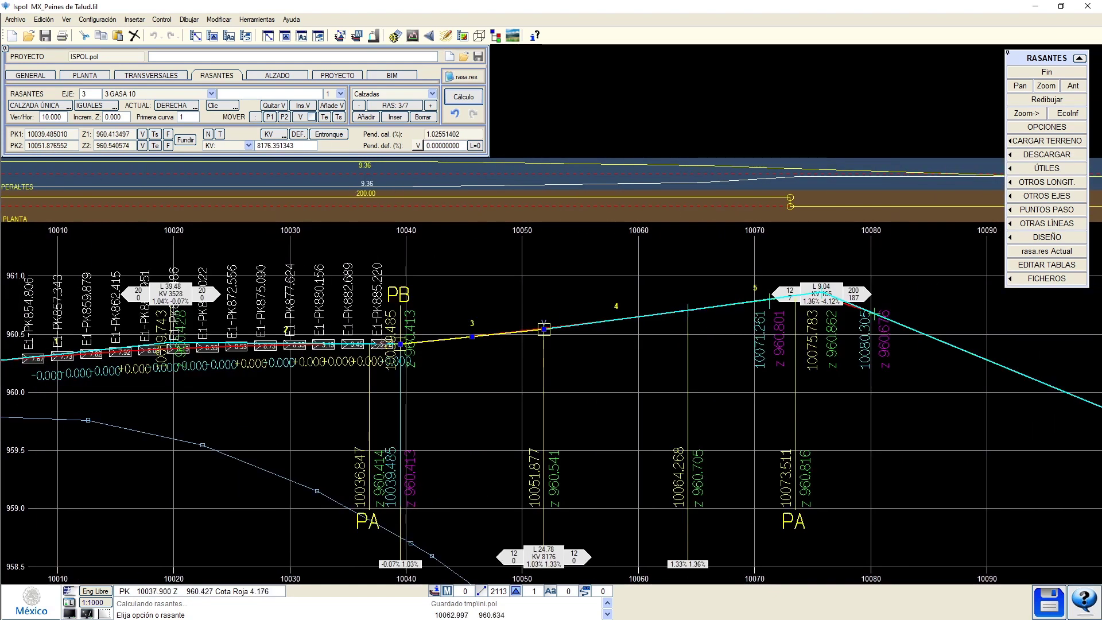
pyautogui.click(1045, 597)
pyautogui.scroll(-1, 515, 304)
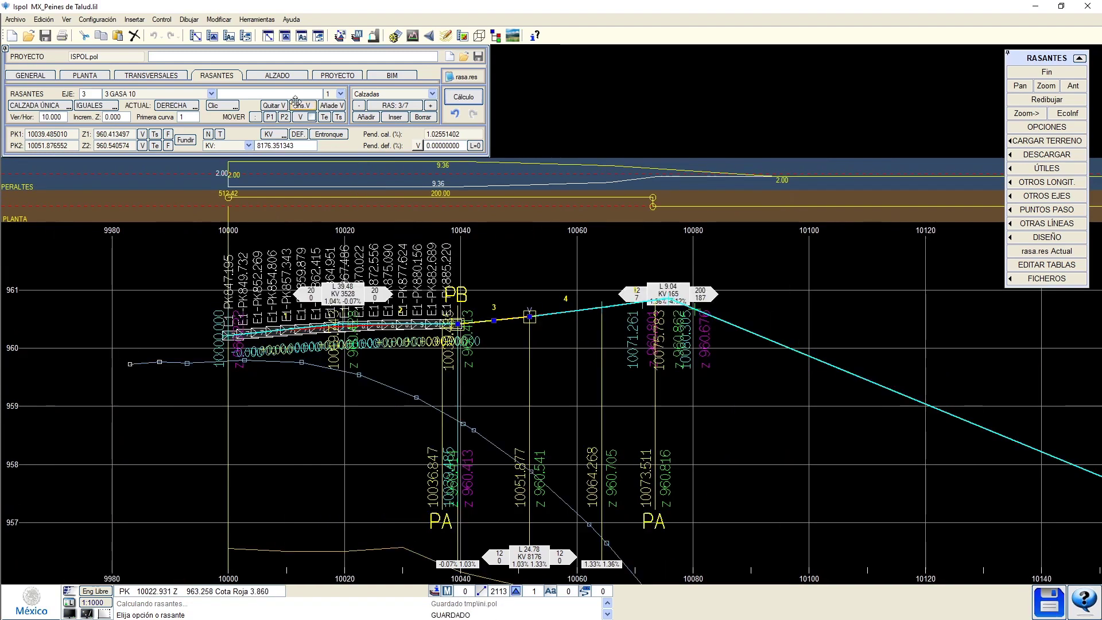
# Calculate the elevation design with the revised grade line and undo the complete automatic junction of axis 3 with axis 1.
pyautogui.click(268, 75)
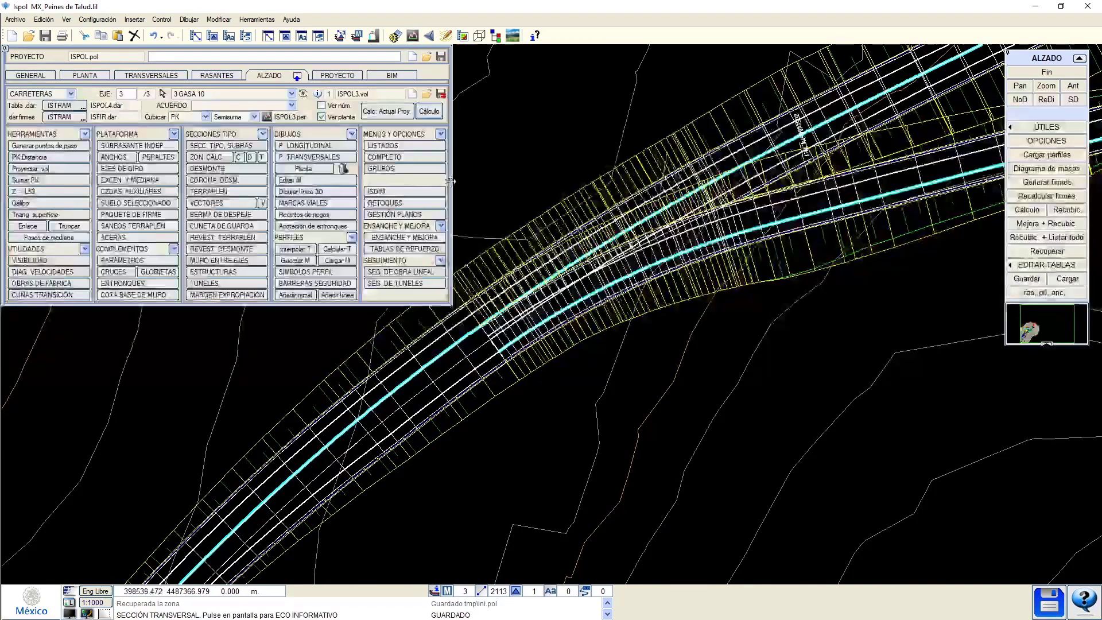
pyautogui.click(430, 111)
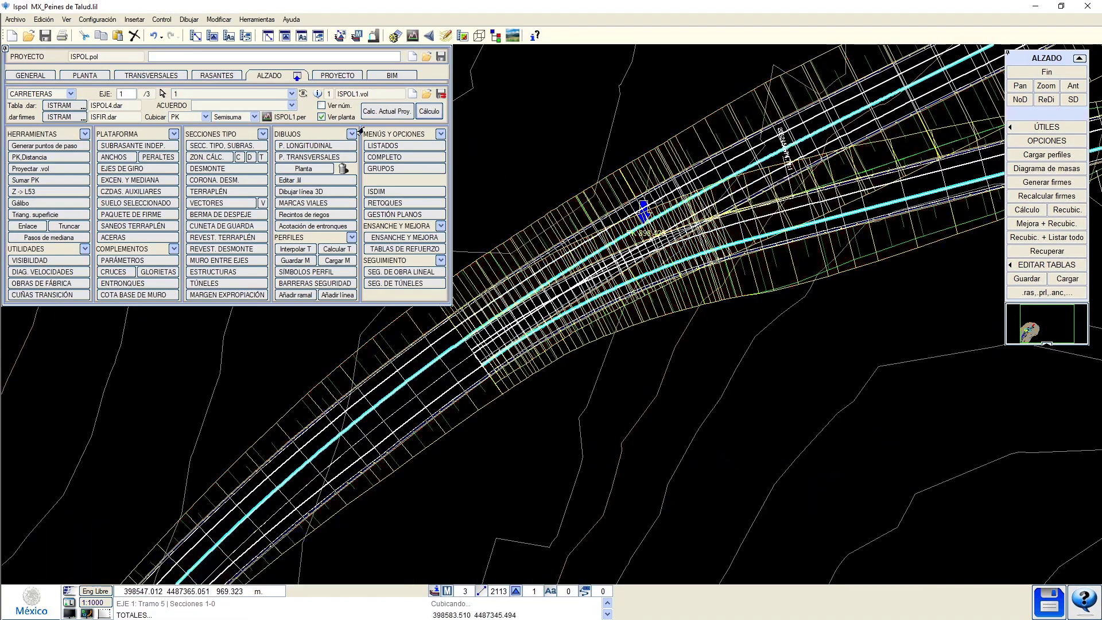
pyautogui.click(385, 172)
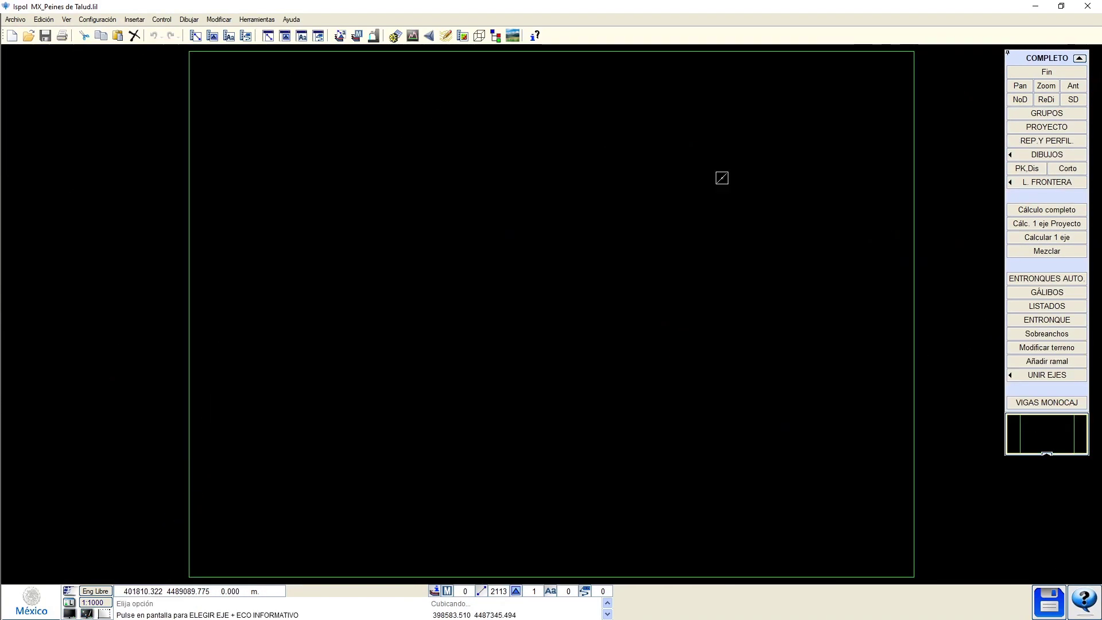
pyautogui.click(1053, 280)
pyautogui.click(520, 341)
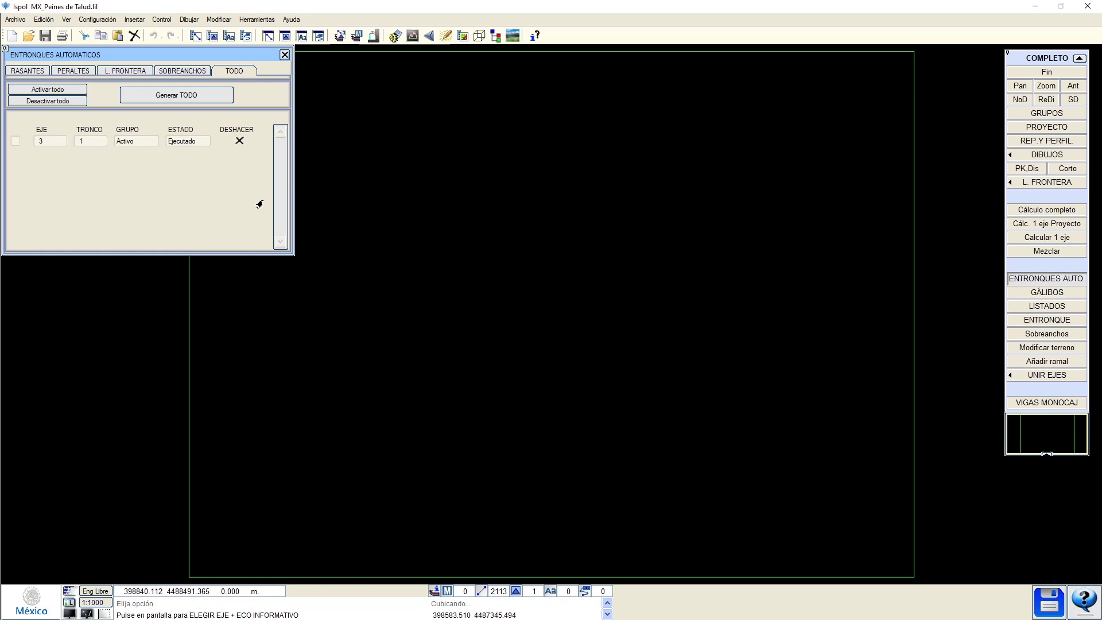
pyautogui.click(239, 142)
pyautogui.click(568, 354)
# Regenerate the complete automatic junction of axis 3 with trunk axis 1 and return to the elevation design.
pyautogui.click(143, 99)
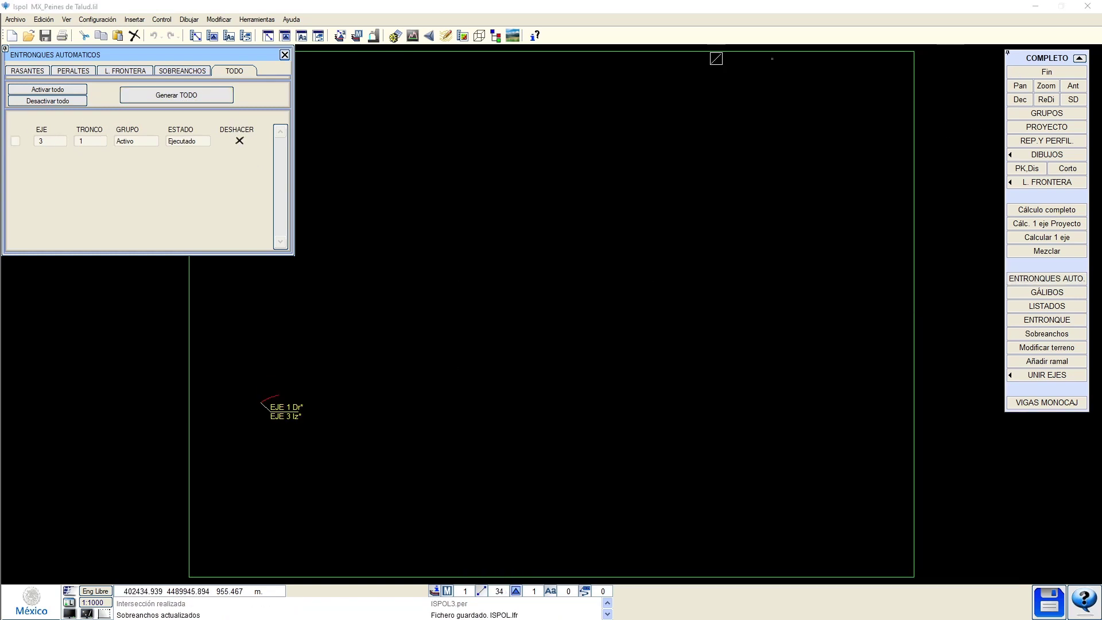
pyautogui.click(285, 55)
pyautogui.click(1053, 73)
pyautogui.click(534, 356)
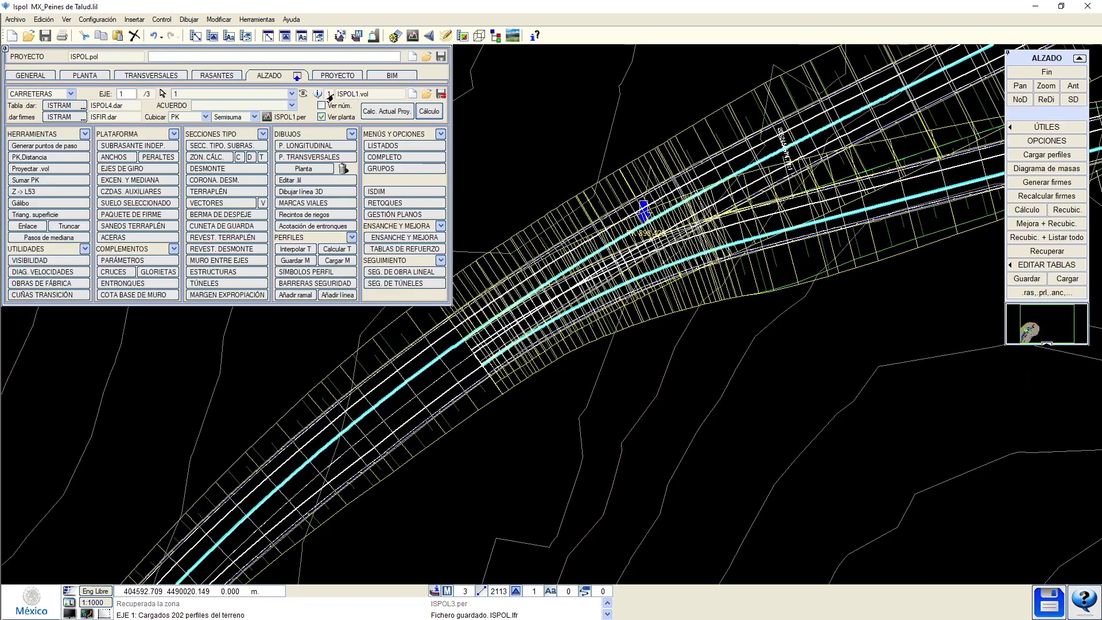
# Recalculate the whole project with the regenerated junction and inspect the ramp's connection to the main road in 3D.
pyautogui.click(351, 76)
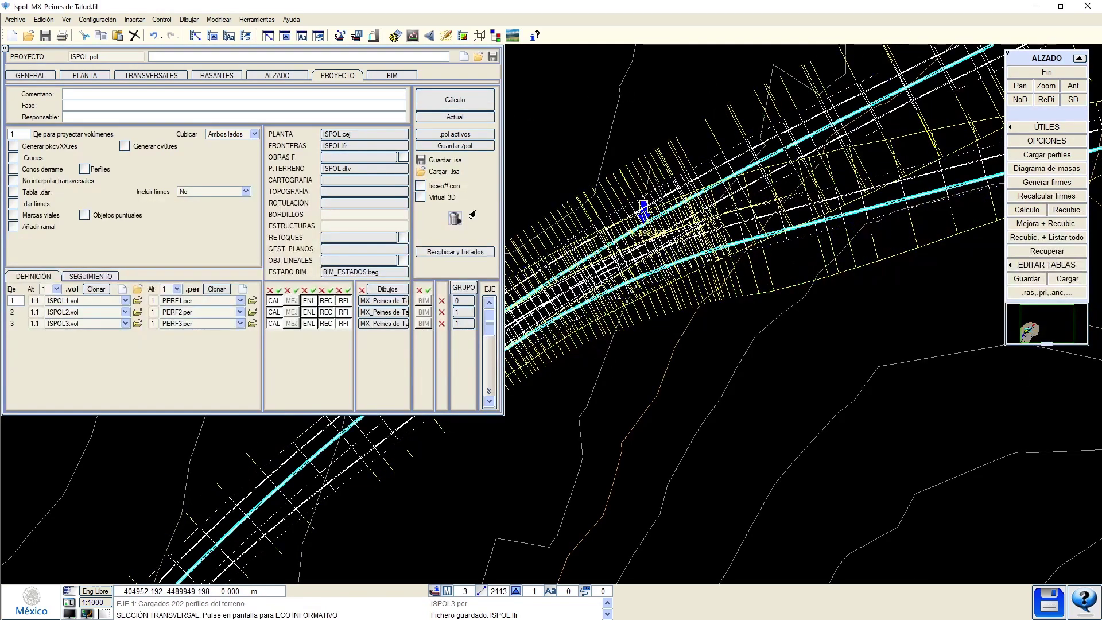
pyautogui.click(455, 99)
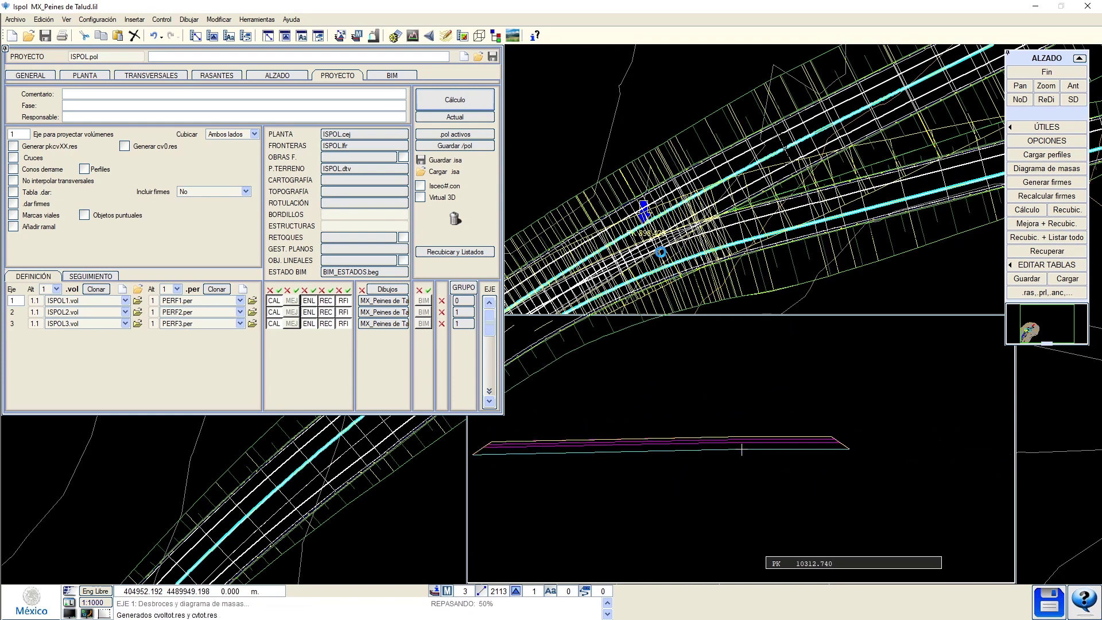
pyautogui.click(479, 35)
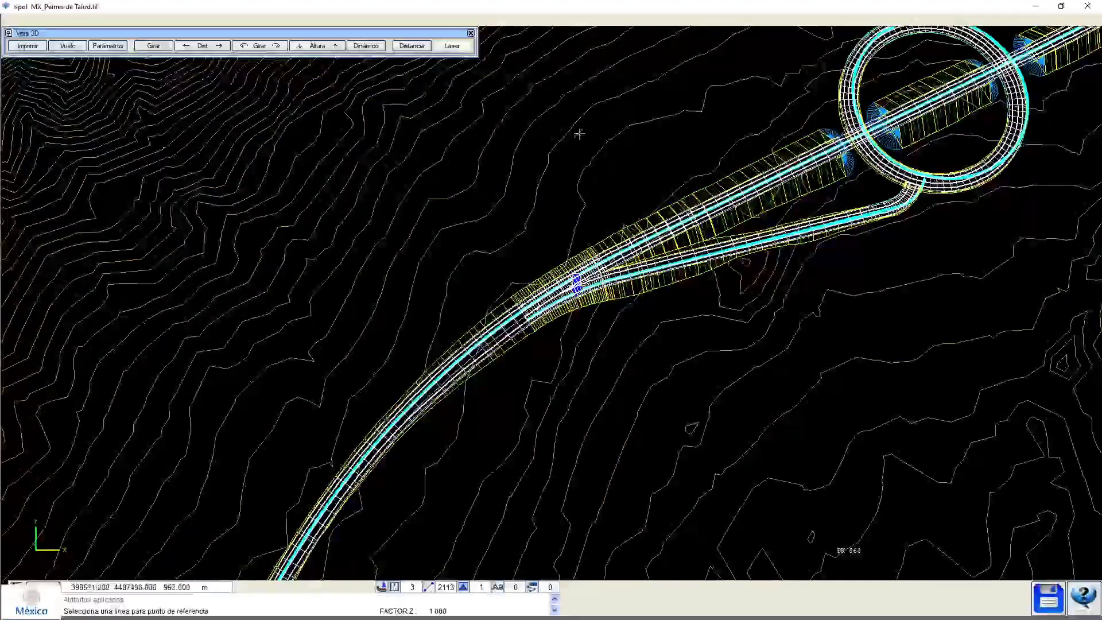
pyautogui.moveTo(596, 247); pyautogui.dragTo(500, 342, button='middle')
pyautogui.scroll(1, 560, 315)
pyautogui.moveTo(265, 379); pyautogui.dragTo(552, 280, button='middle')
pyautogui.moveTo(583, 440); pyautogui.dragTo(548, 361, button='middle')
pyautogui.click(471, 33)
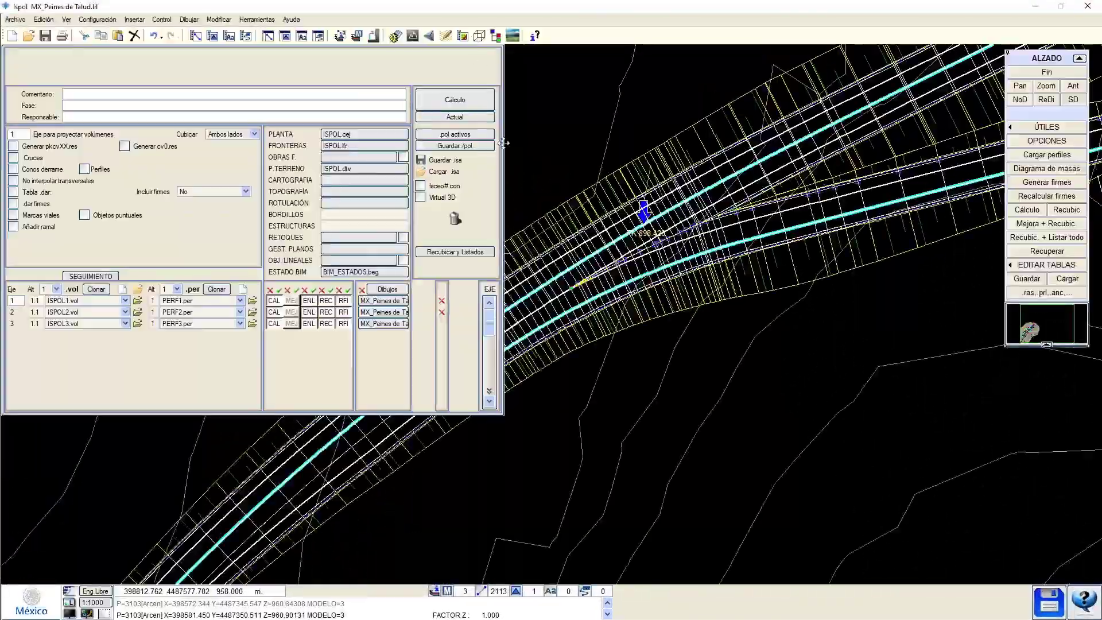
# Make ramp axis 3 GASA 10 current in the elevation design and open its crossings definition.
pyautogui.scroll(-4, 608, 378)
pyautogui.moveTo(857, 312); pyautogui.dragTo(737, 364, button='middle')
pyautogui.scroll(4, 737, 365)
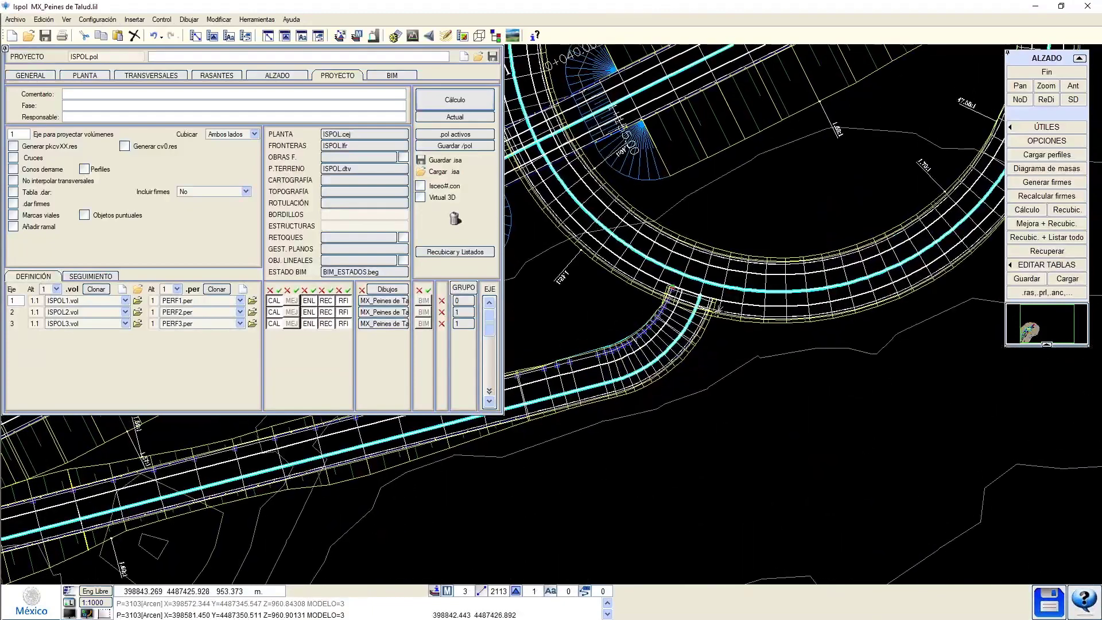
pyautogui.click(277, 76)
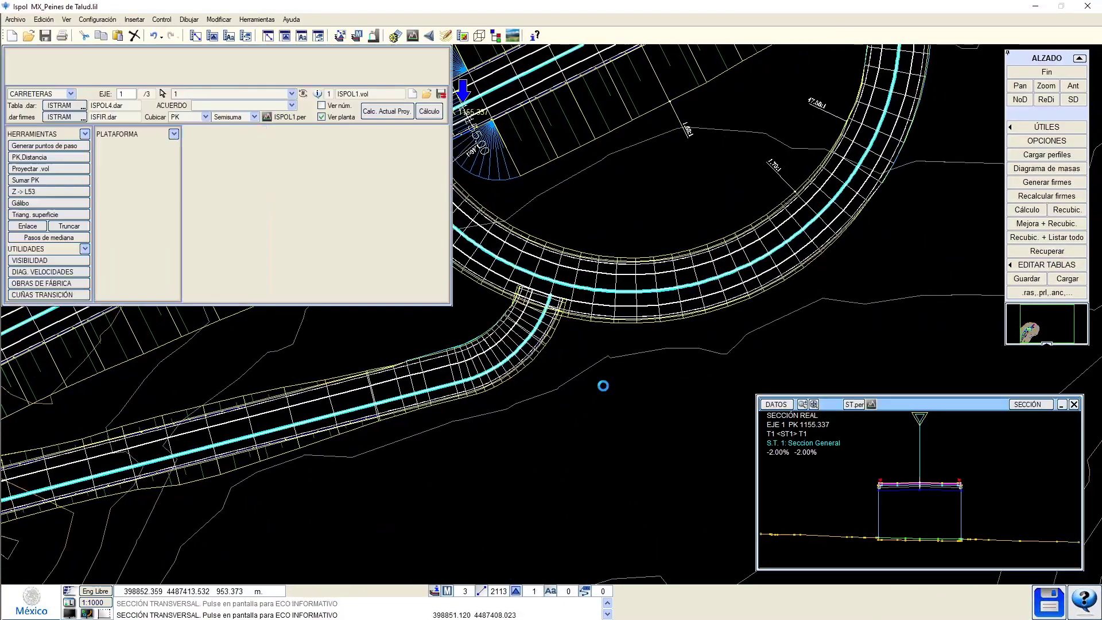
pyautogui.click(162, 94)
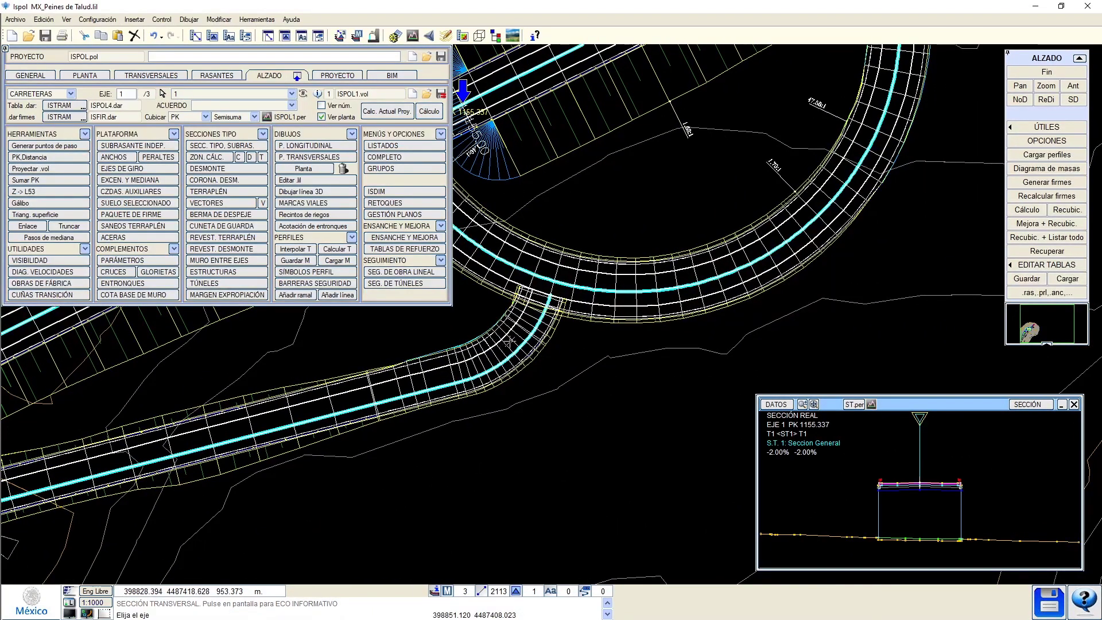
pyautogui.click(533, 344)
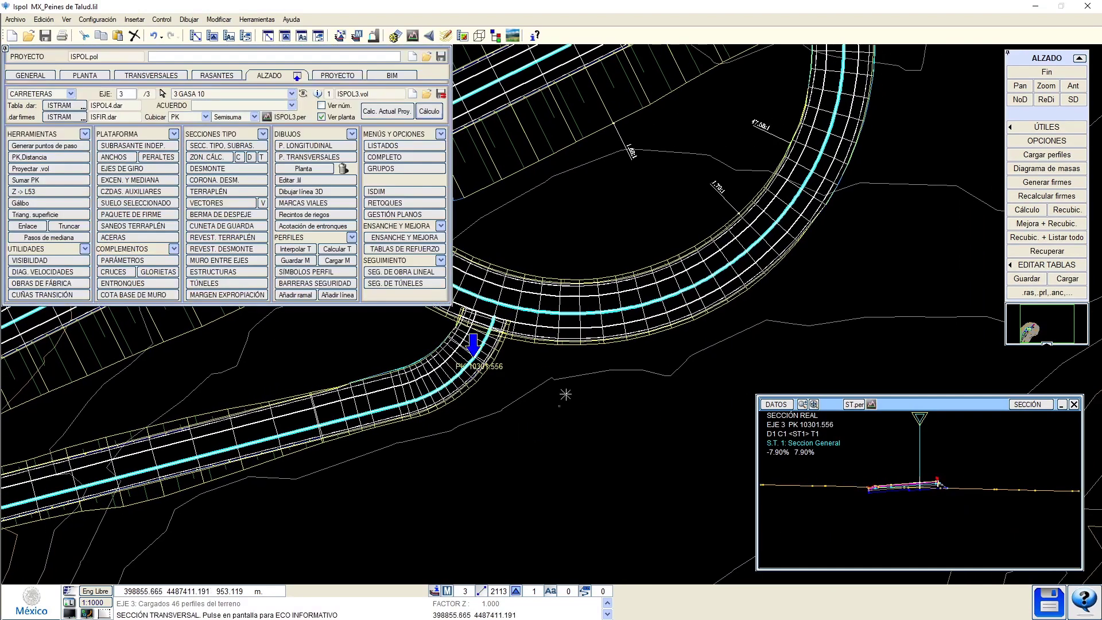
pyautogui.moveTo(565, 370); pyautogui.dragTo(585, 383)
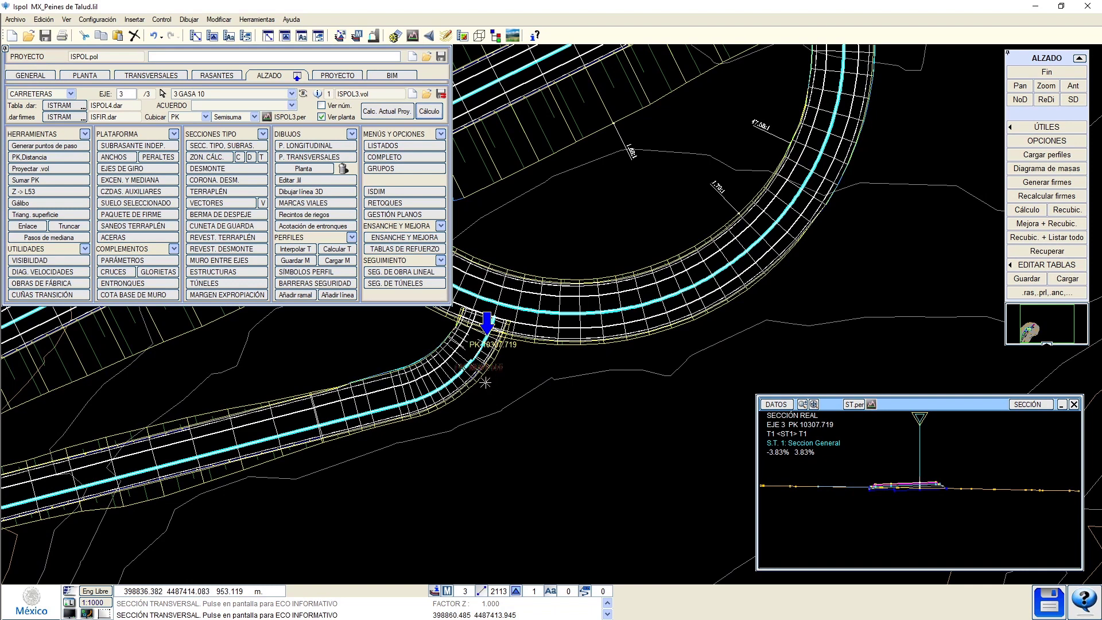
pyautogui.click(113, 271)
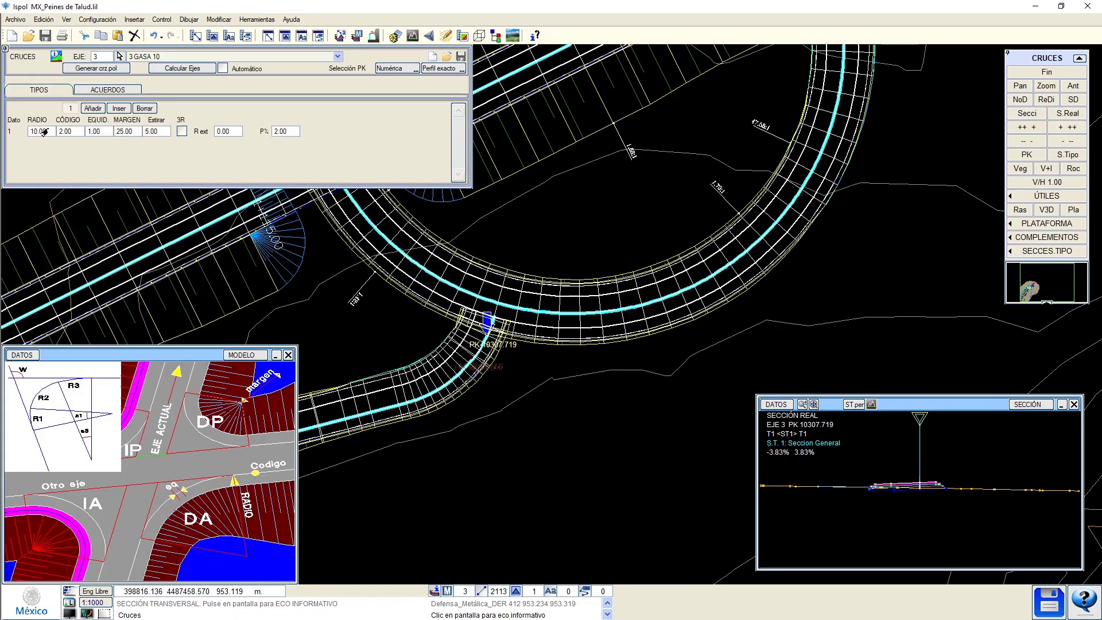
# Set the radius of crossing type 1 to 5 and its spacing (EQUID.) to 2.
pyautogui.click(45, 132)
pyautogui.write('5')
pyautogui.press('Return')
pyautogui.click(92, 131)
pyautogui.write('2')
pyautogui.press('Return')
# Add a crossing curve entry with roundabout axis 2, picking its station on screen at PK 10312.740.
pyautogui.click(101, 90)
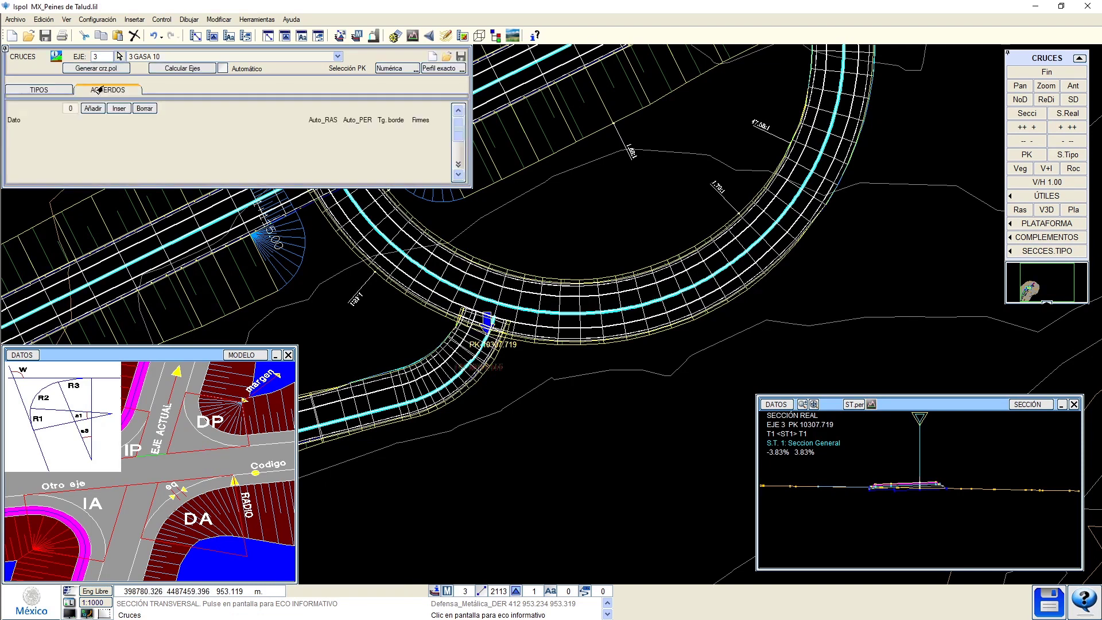
pyautogui.click(548, 307)
pyautogui.click(92, 109)
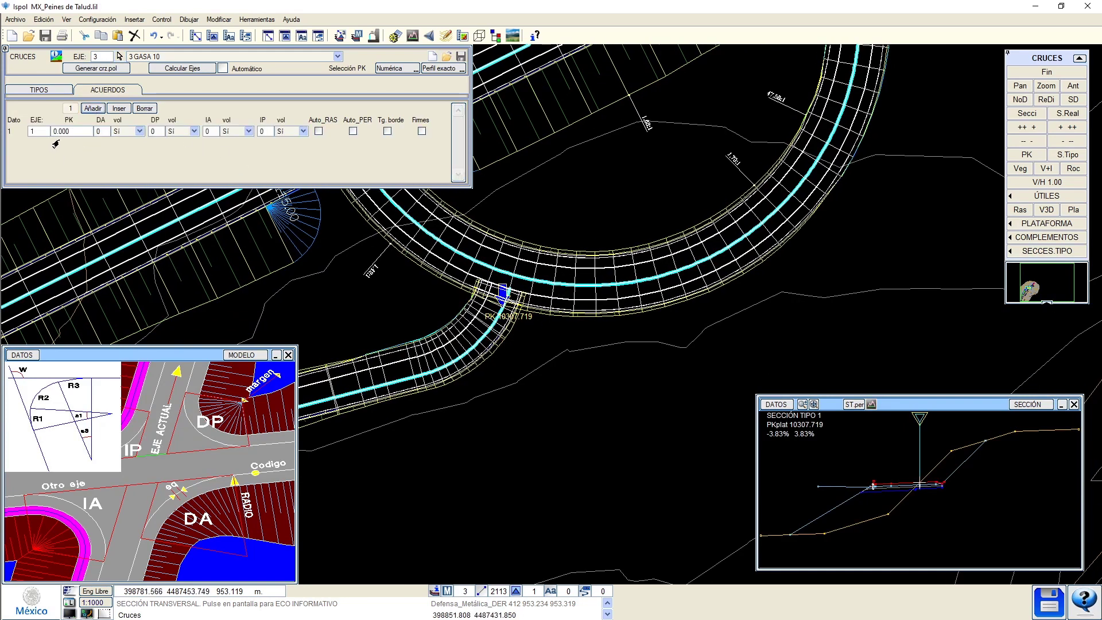
pyautogui.click(40, 136)
pyautogui.click(398, 70)
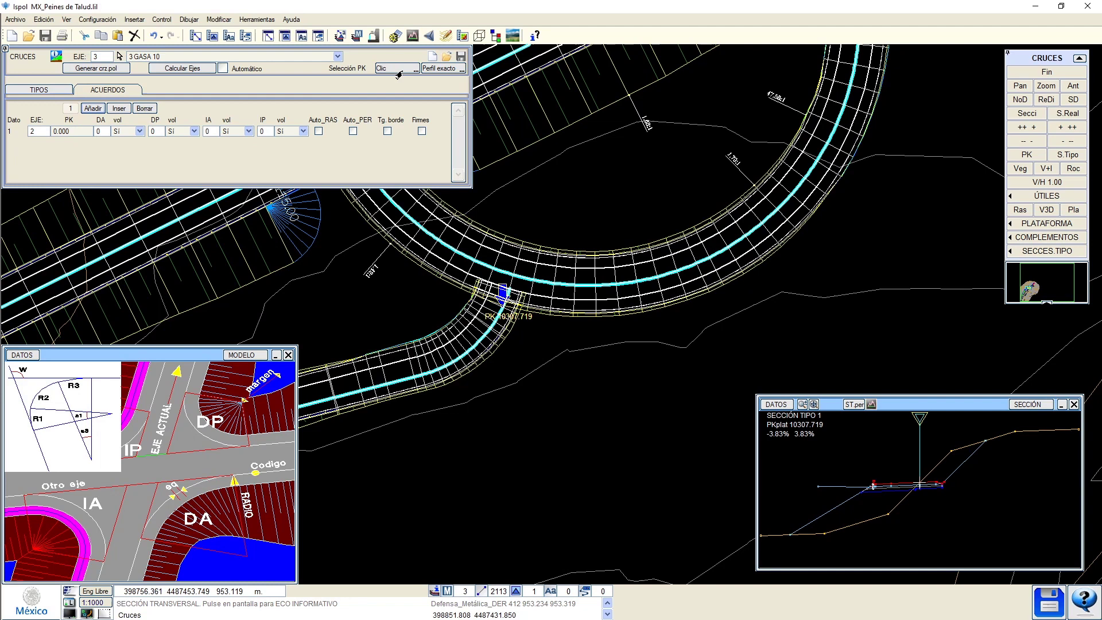
pyautogui.click(66, 131)
pyautogui.click(363, 205)
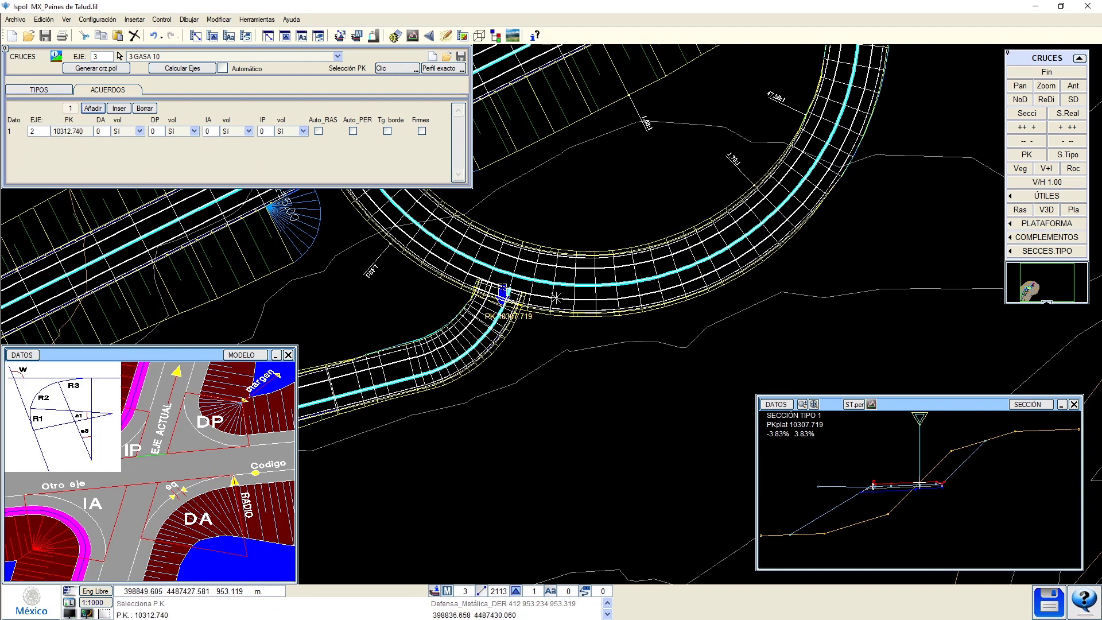
# Assign crossing type 1 to the DA and IA corners and calculate the crossing axes.
pyautogui.click(97, 135)
pyautogui.write('1')
pyautogui.click(211, 133)
pyautogui.write('1')
pyautogui.click(49, 92)
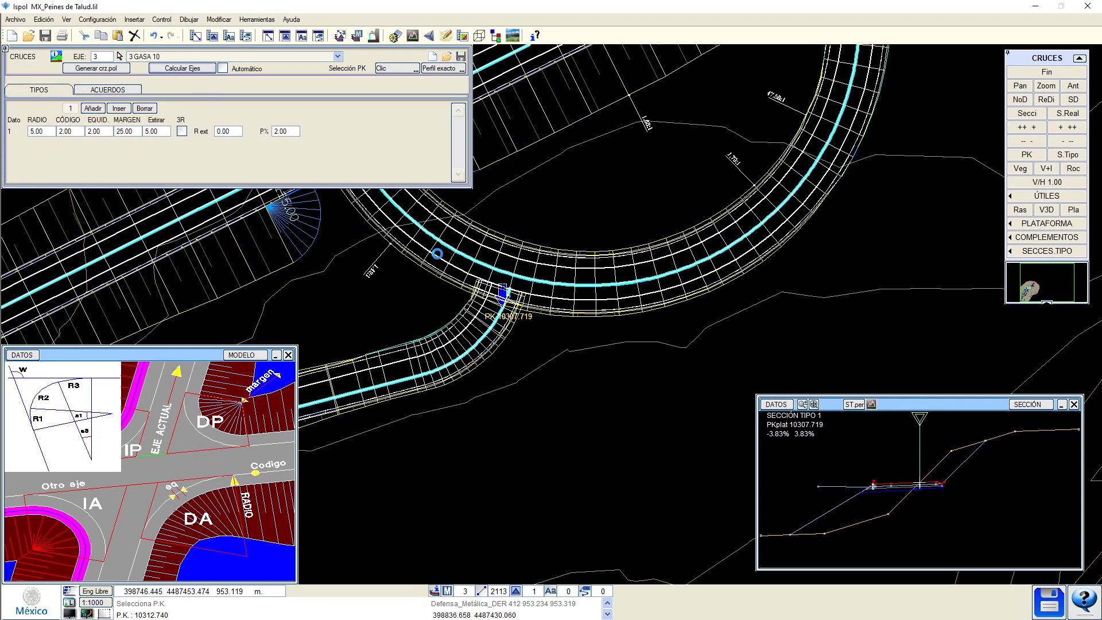
pyautogui.scroll(1, 506, 306)
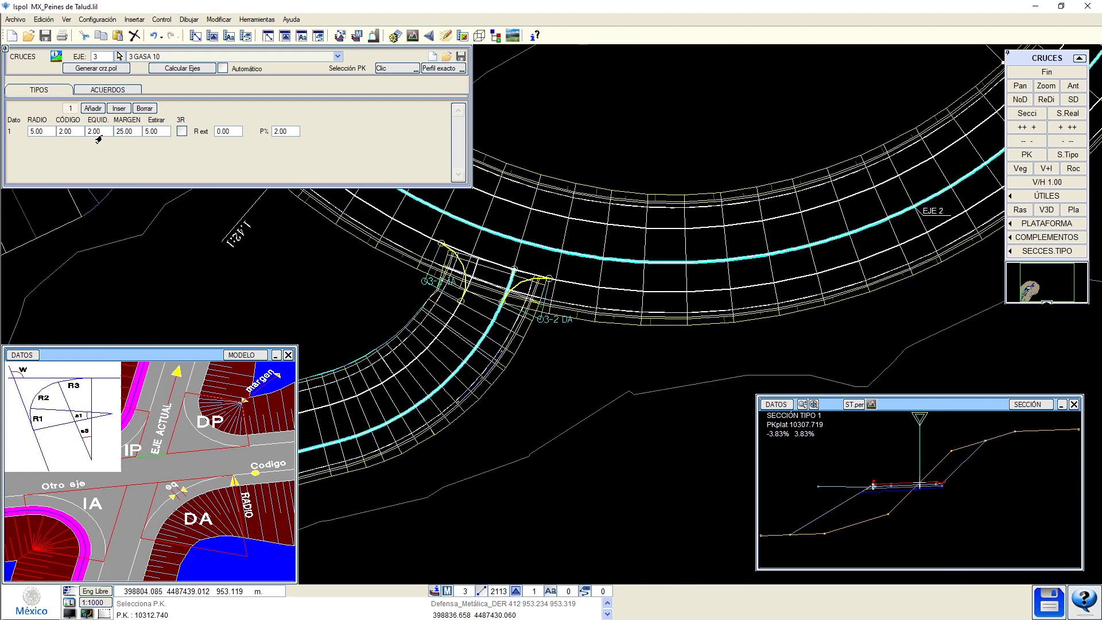
# Set the code of crossing type 1 to 11, recalculate the axes and check both junction curves in plan.
pyautogui.click(67, 132)
pyautogui.write('11')
pyautogui.press('Return')
pyautogui.click(180, 69)
pyautogui.scroll(4, 511, 313)
pyautogui.moveTo(543, 326); pyautogui.dragTo(602, 366, button='middle')
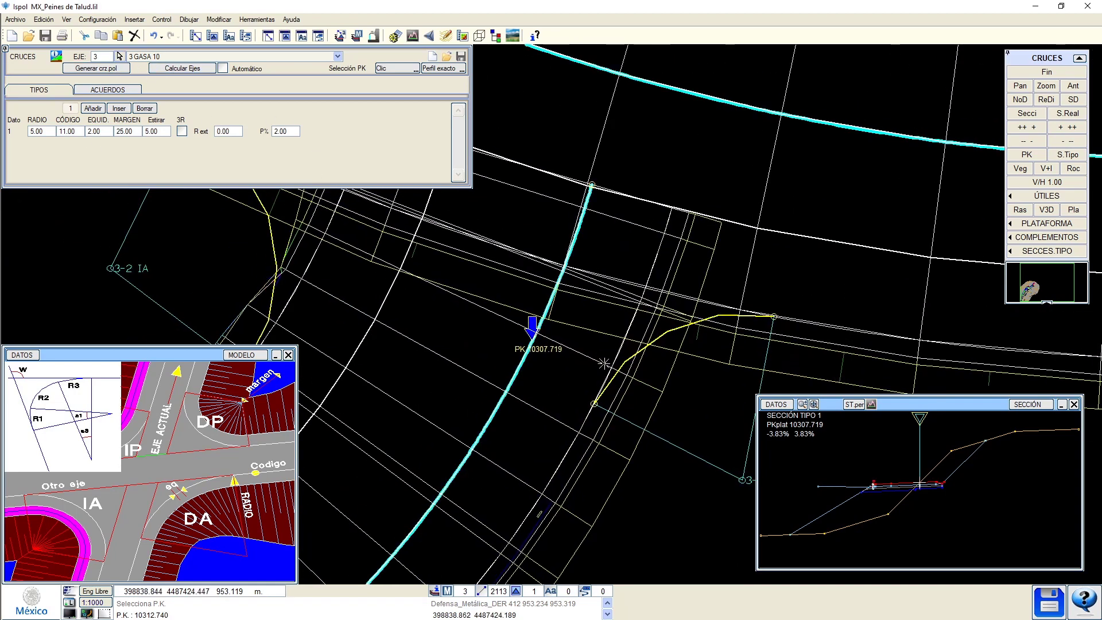
pyautogui.scroll(-2, 602, 366)
pyautogui.scroll(2, 413, 270)
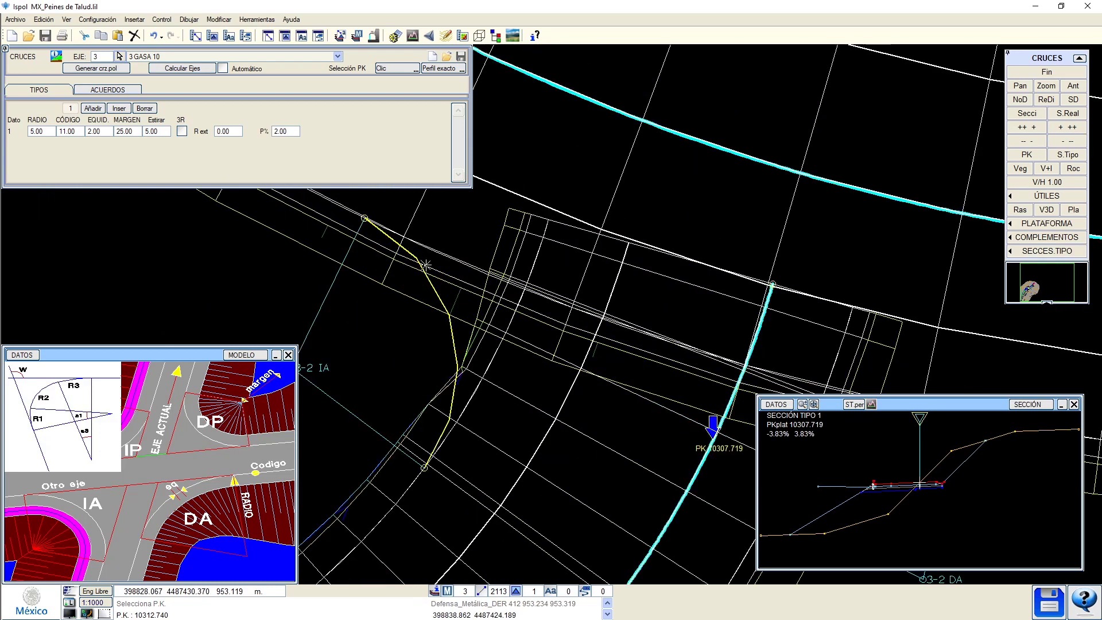
pyautogui.moveTo(511, 377)
pyautogui.mouseDown(button='middle')
pyautogui.moveTo(442, 334)
pyautogui.moveTo(189, 242)
pyautogui.mouseUp(button='middle')
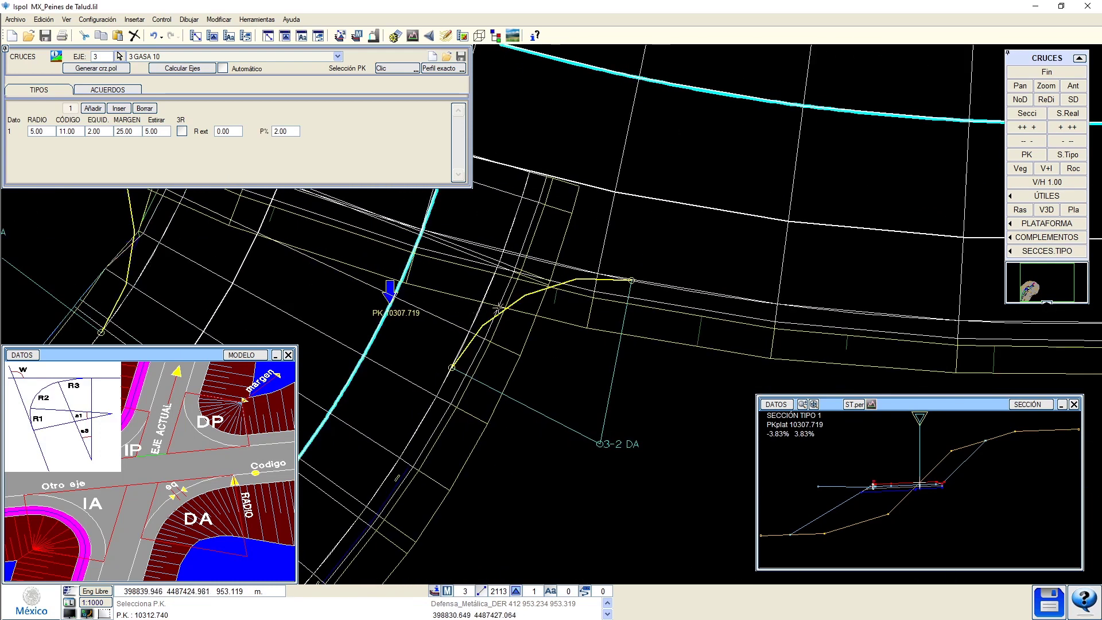
pyautogui.moveTo(267, 270); pyautogui.dragTo(472, 301, button='middle')
# Set the equidistance of crossing type 1 to 1 and recalculate the axes to check the junction curves.
pyautogui.click(104, 131)
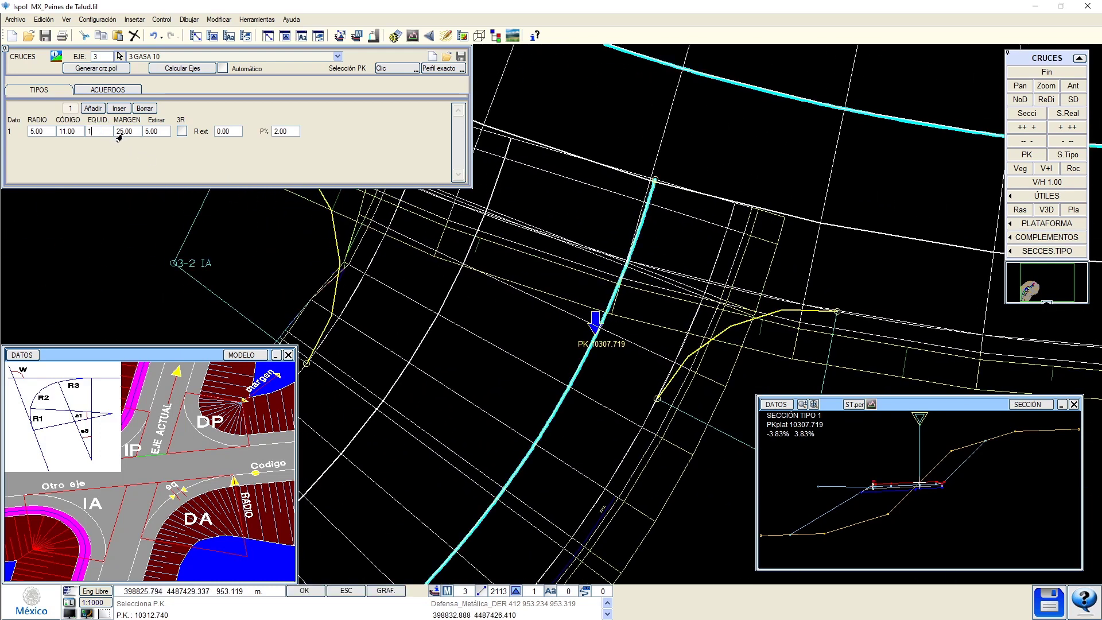
pyautogui.write('1')
pyautogui.press('Return')
pyautogui.click(175, 71)
pyautogui.moveTo(317, 245); pyautogui.dragTo(365, 294, button='middle')
pyautogui.scroll(-2, 365, 295)
pyautogui.scroll(2, 366, 295)
pyautogui.moveTo(709, 367); pyautogui.dragTo(630, 344, button='middle')
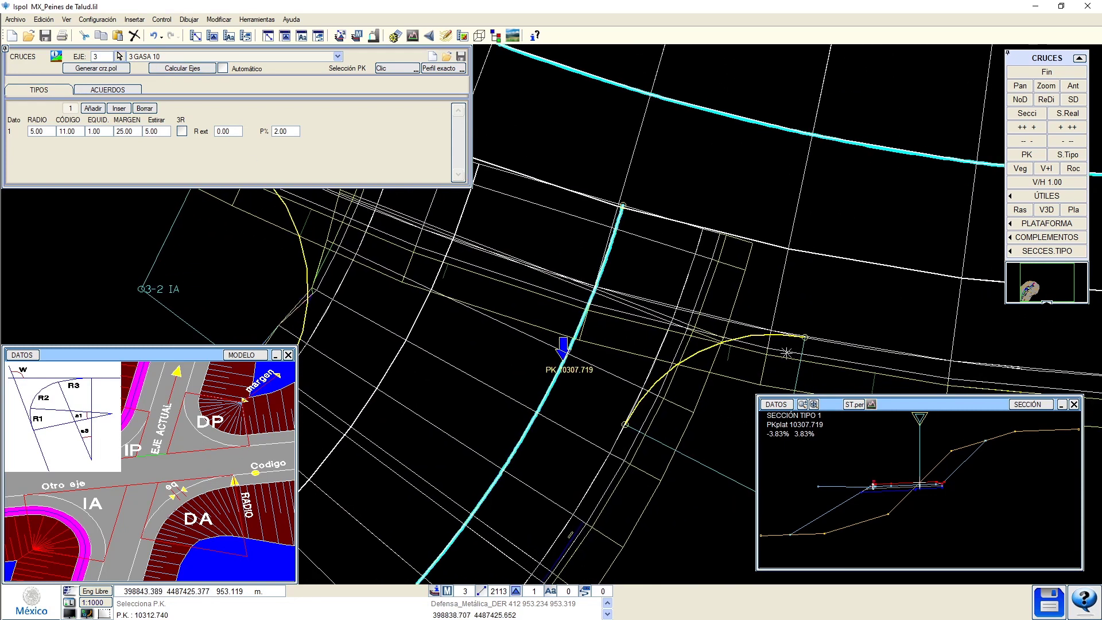
pyautogui.scroll(-2, 690, 367)
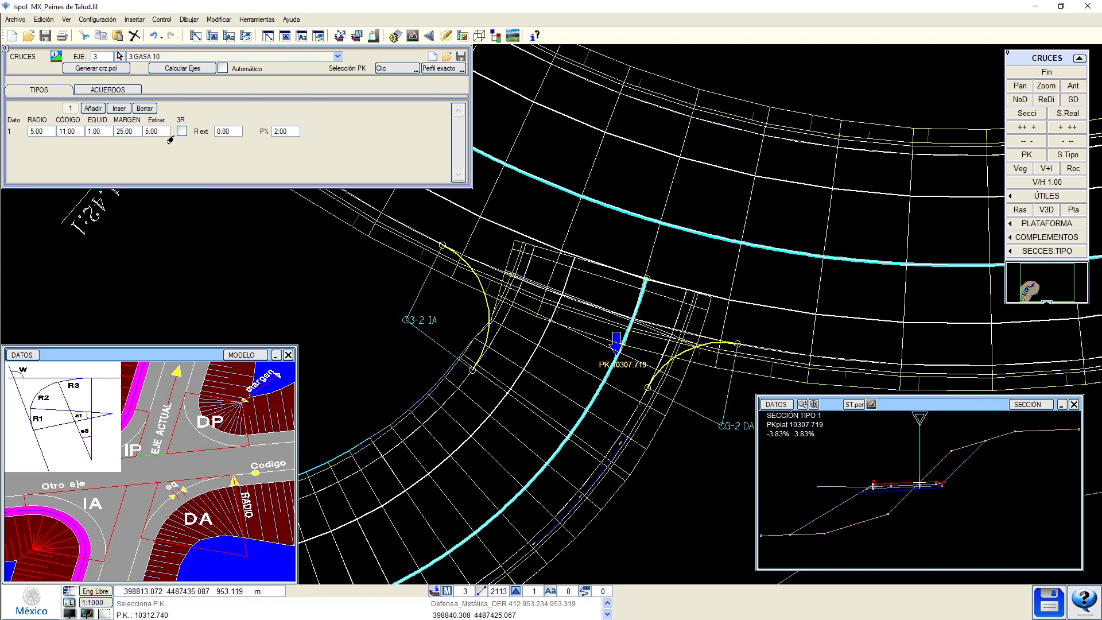
# Add a second crossing type with code 11 and an equidistance of 2.
pyautogui.click(93, 111)
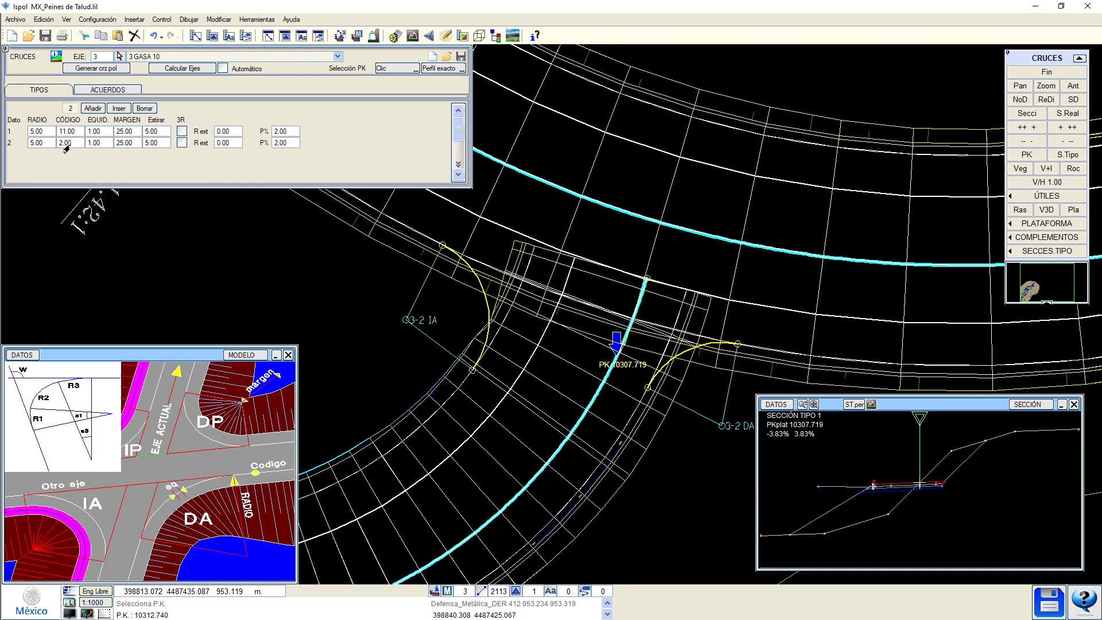
pyautogui.click(67, 142)
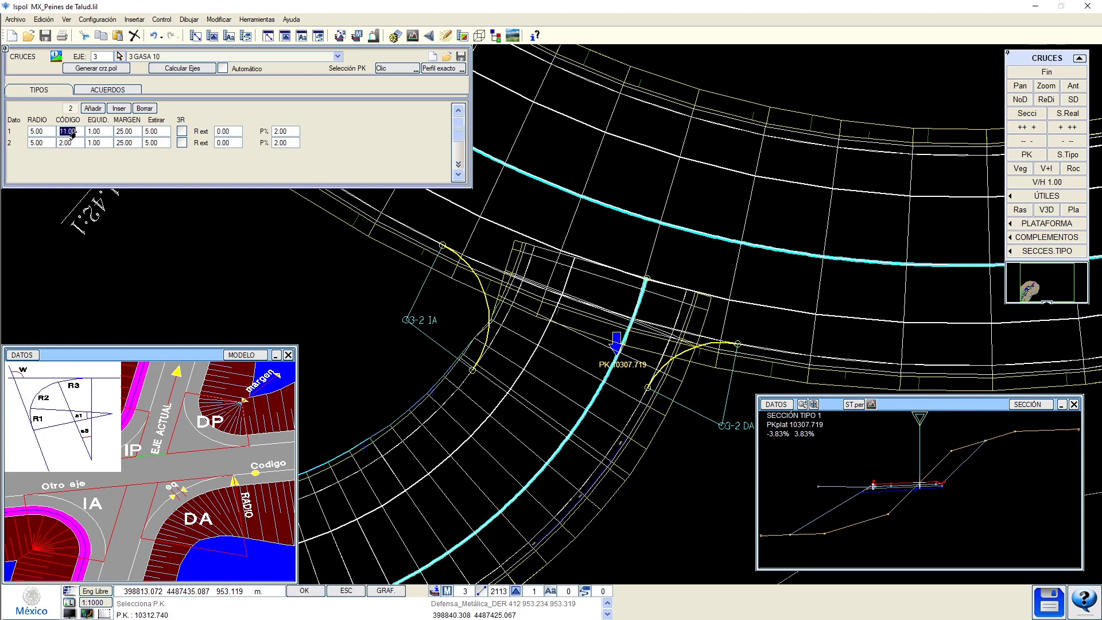
pyautogui.click(72, 144)
pyautogui.write('11')
pyautogui.press('Return')
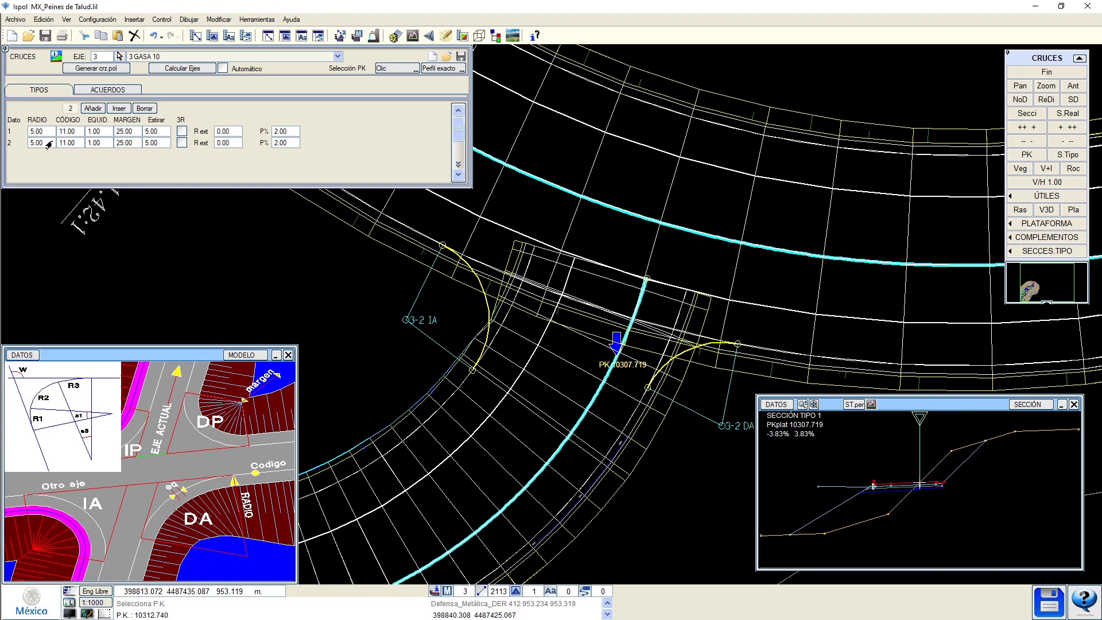
pyautogui.click(94, 143)
pyautogui.write('2')
pyautogui.press('Return')
# Set the equidistance of crossing type 1 to 0.5.
pyautogui.scroll(3, 657, 323)
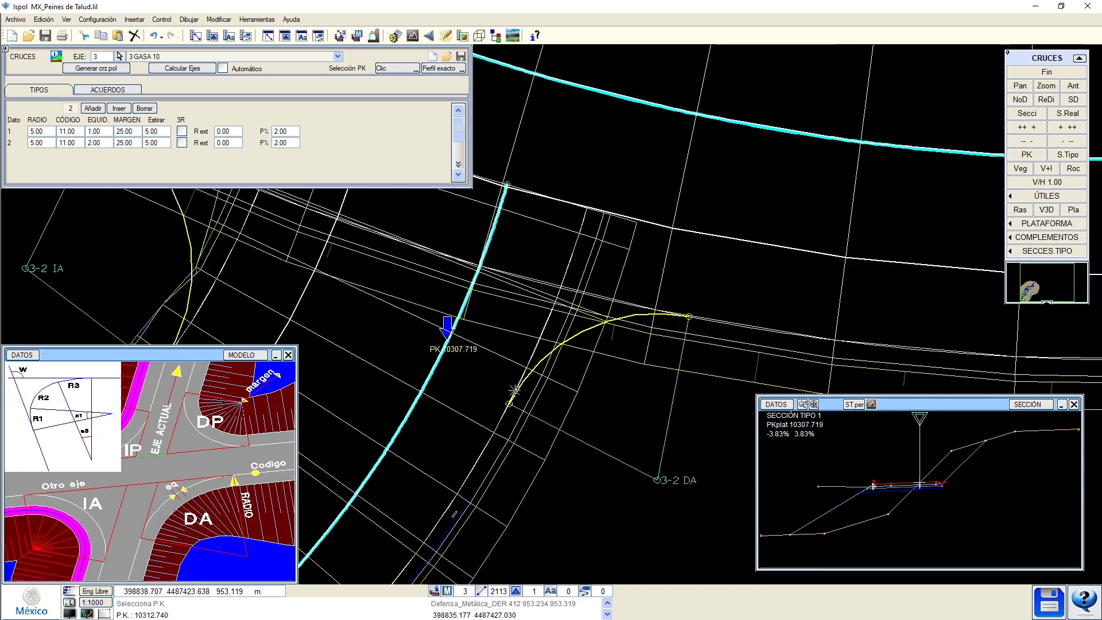
pyautogui.click(88, 133)
pyautogui.write('.5')
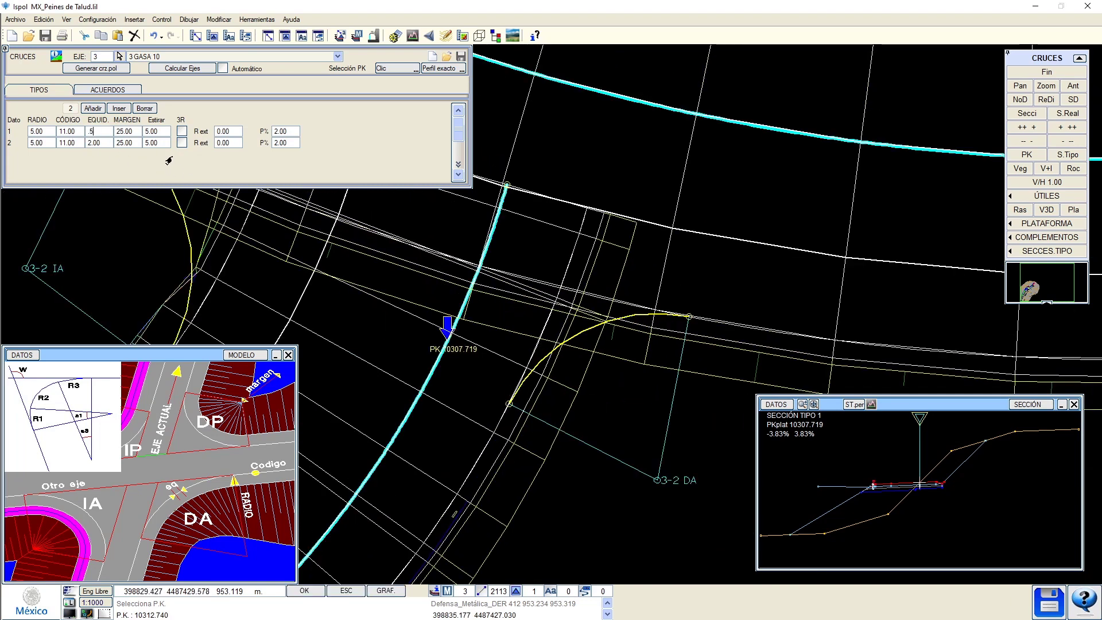
pyautogui.press('Return')
pyautogui.moveTo(615, 323); pyautogui.dragTo(658, 334, button='middle')
pyautogui.moveTo(256, 256); pyautogui.dragTo(482, 317, button='middle')
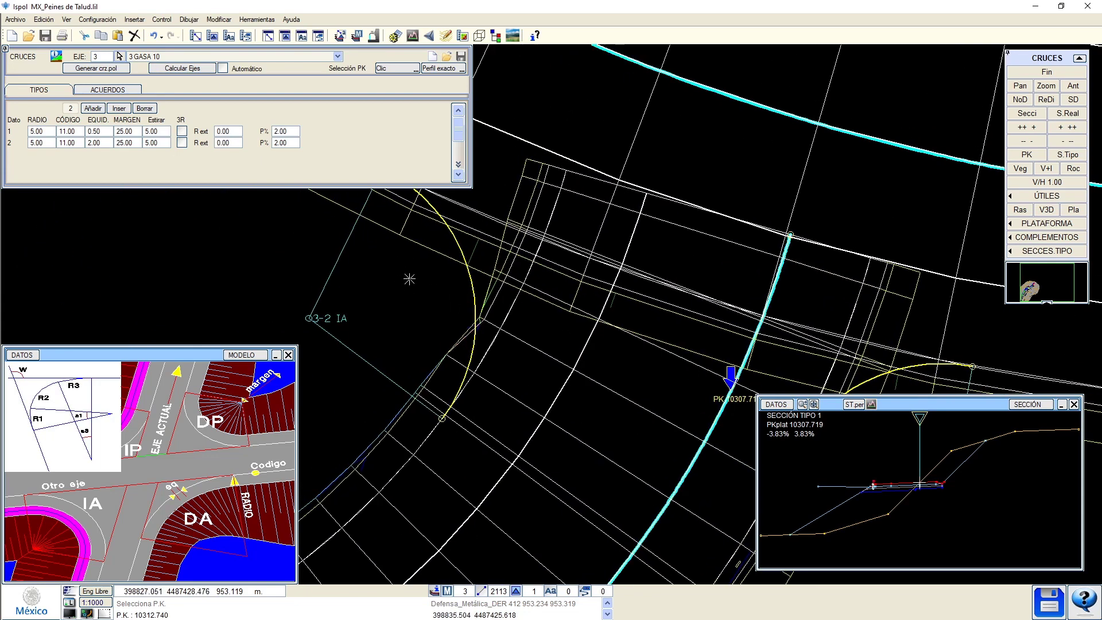
pyautogui.moveTo(409, 279); pyautogui.dragTo(473, 307, button='middle')
# Assign type 2 to the IA curve of the agreement with axis 2 and recalculate the axes.
pyautogui.click(107, 89)
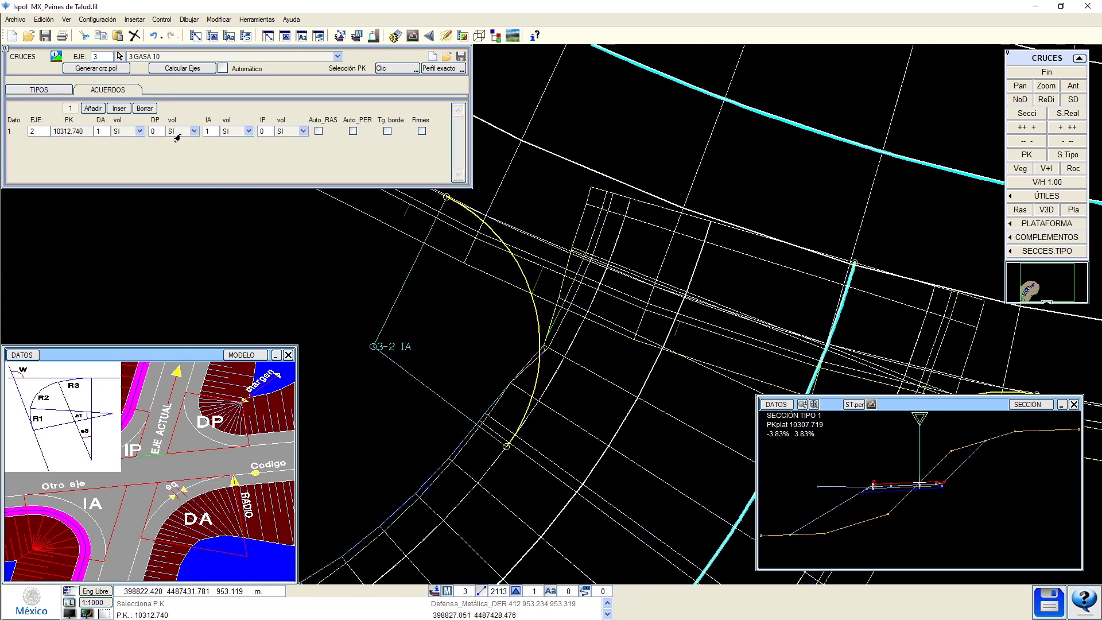
pyautogui.click(211, 132)
pyautogui.write('2')
pyautogui.press('Return')
pyautogui.click(192, 70)
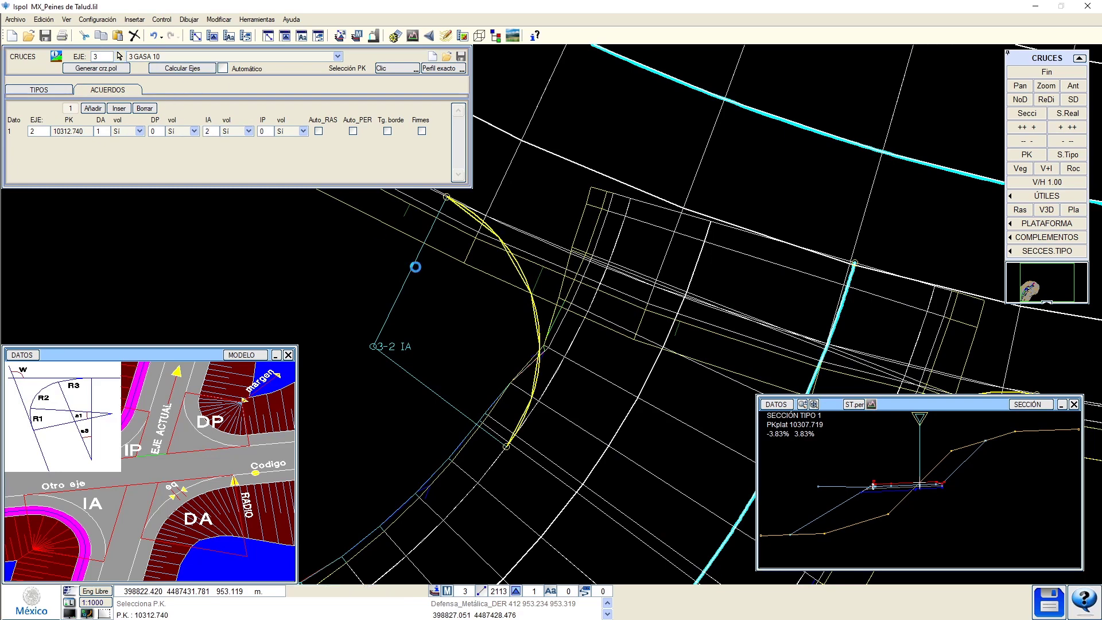
pyautogui.moveTo(483, 293); pyautogui.dragTo(487, 311, button='middle')
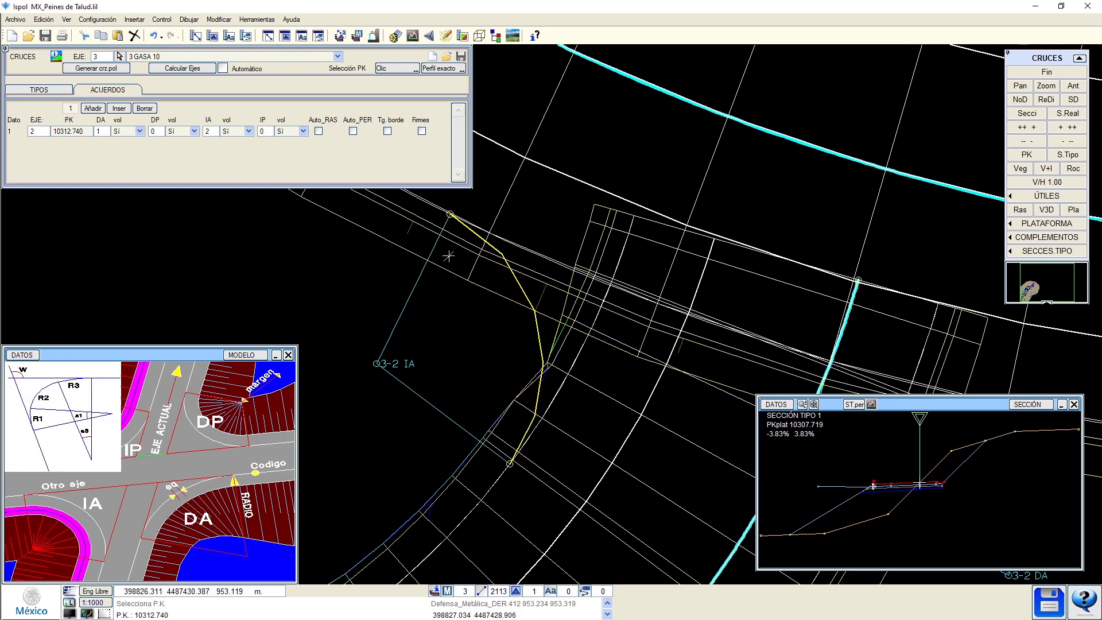
pyautogui.scroll(-2, 510, 332)
pyautogui.moveTo(666, 400); pyautogui.dragTo(494, 375, button='middle')
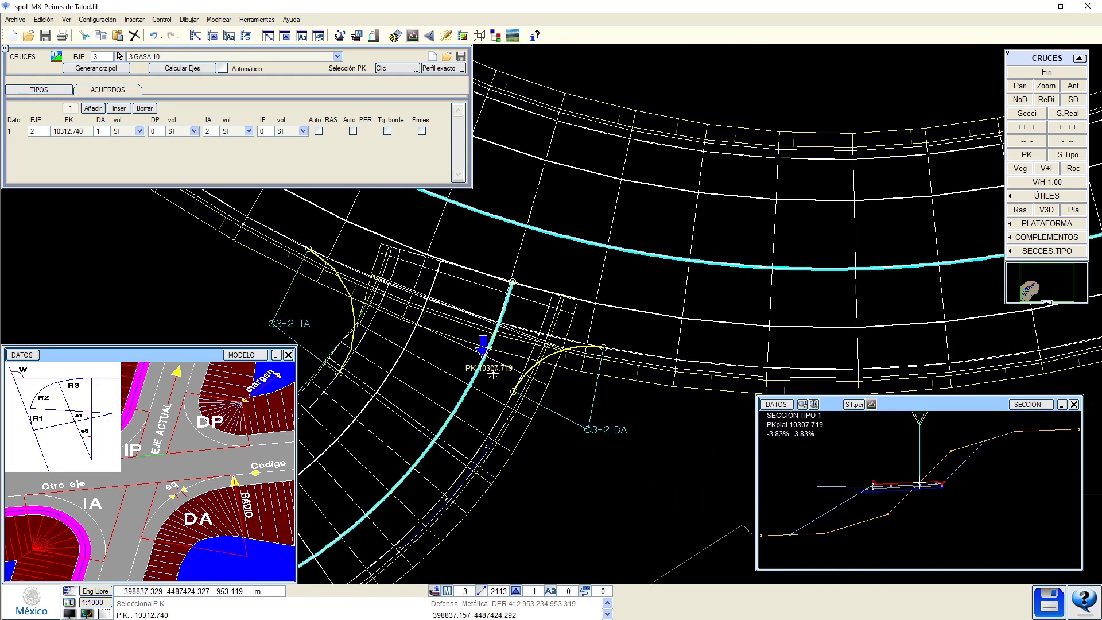
pyautogui.scroll(2, 535, 368)
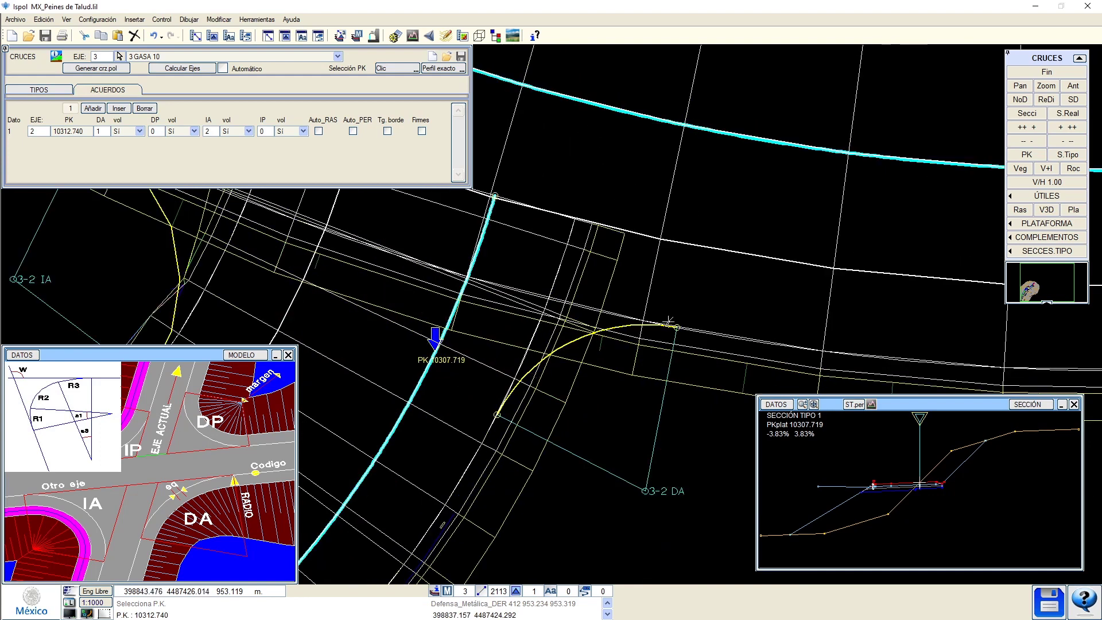
pyautogui.scroll(-2, 611, 363)
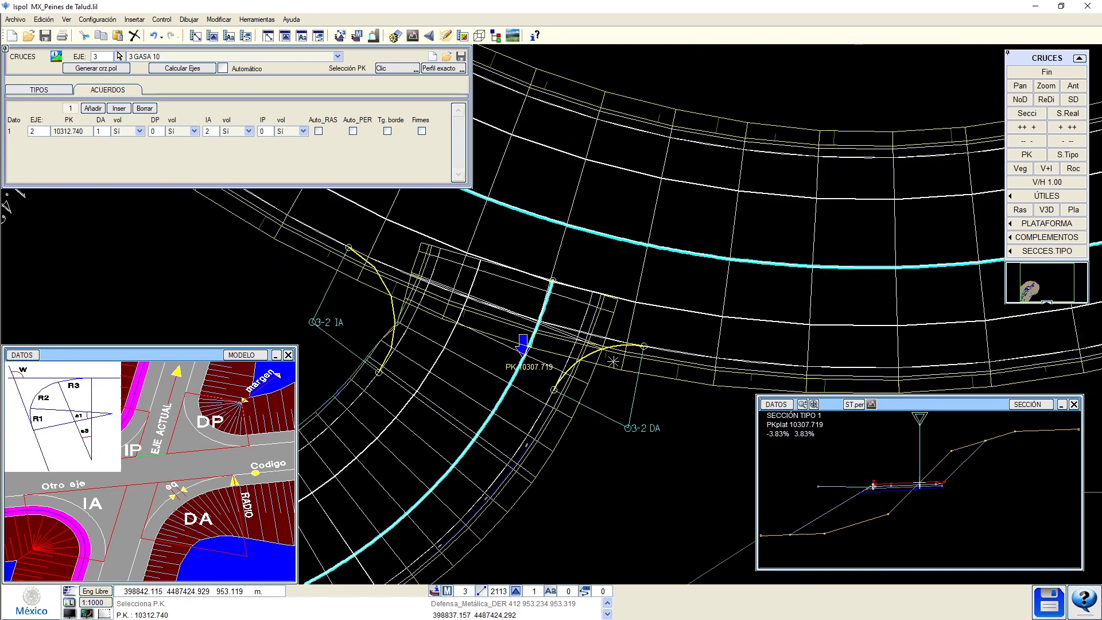
# Set the code of both crossing types to 2 and recalculate the axes.
pyautogui.click(53, 93)
pyautogui.moveTo(613, 406); pyautogui.dragTo(647, 419, button='middle')
pyautogui.click(77, 133)
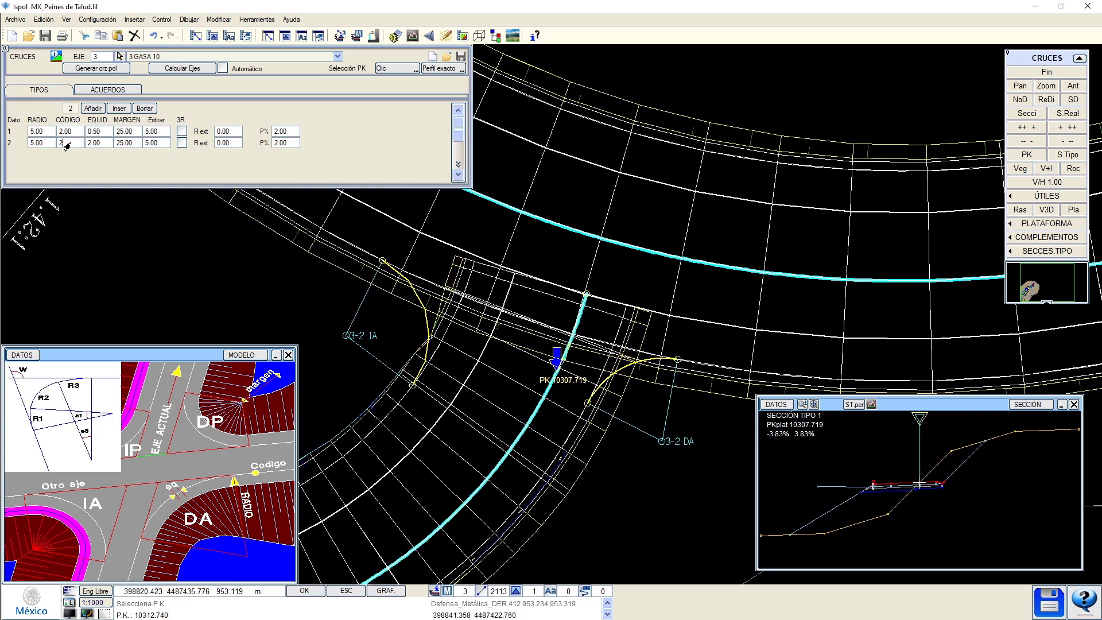
pyautogui.press('Return')
pyautogui.click(155, 72)
pyautogui.scroll(-5, 517, 351)
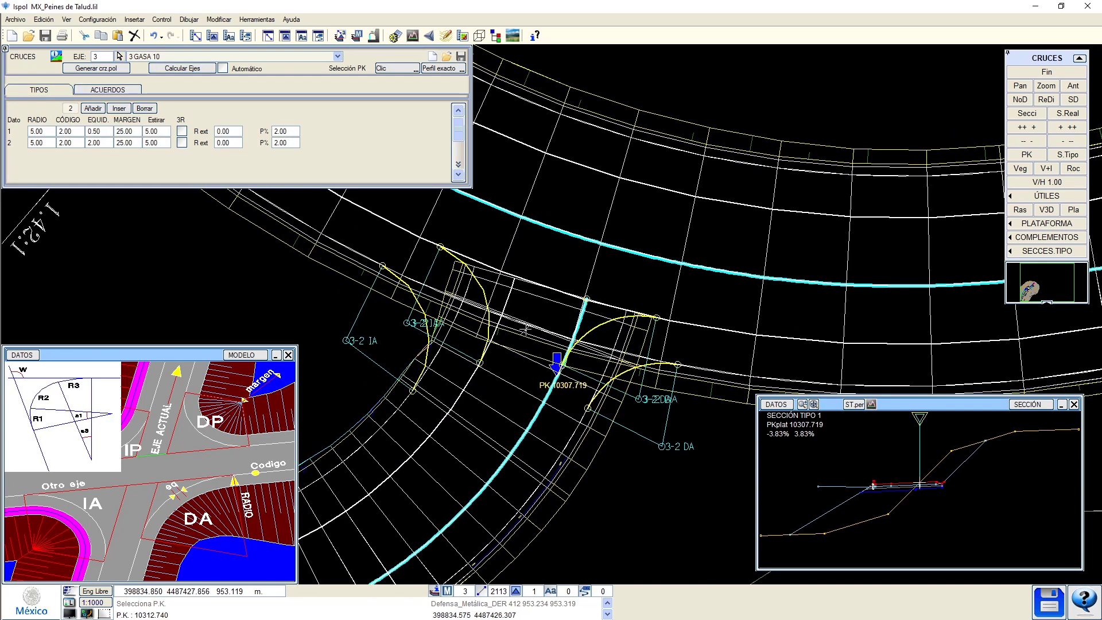
pyautogui.scroll(3, 479, 327)
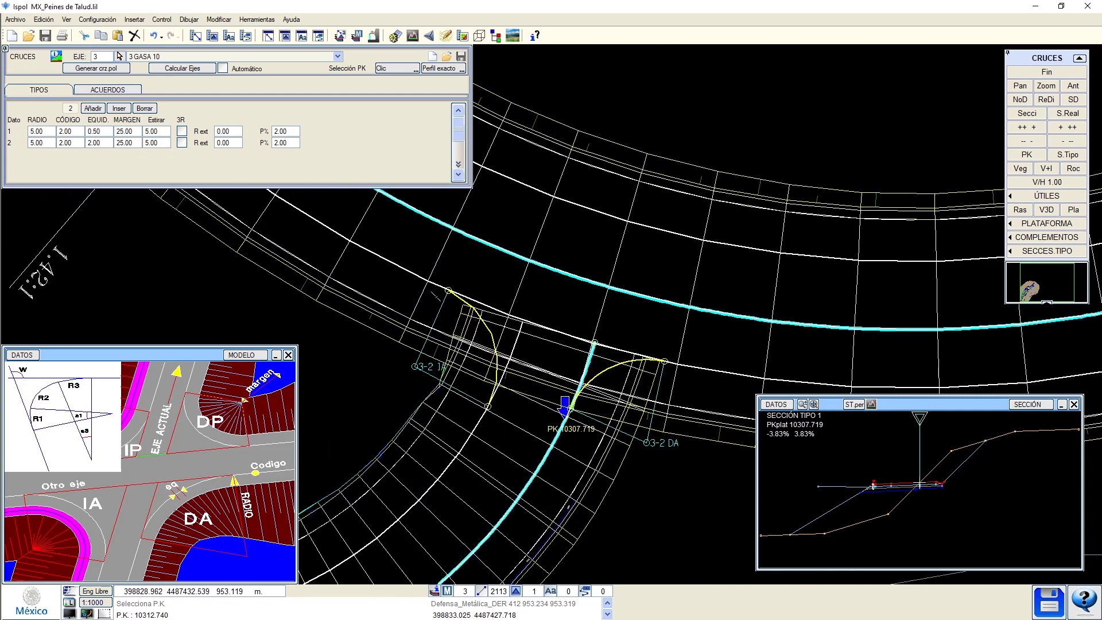
# Set the radius of both crossing types to 10 and recalculate the axes.
pyautogui.click(36, 133)
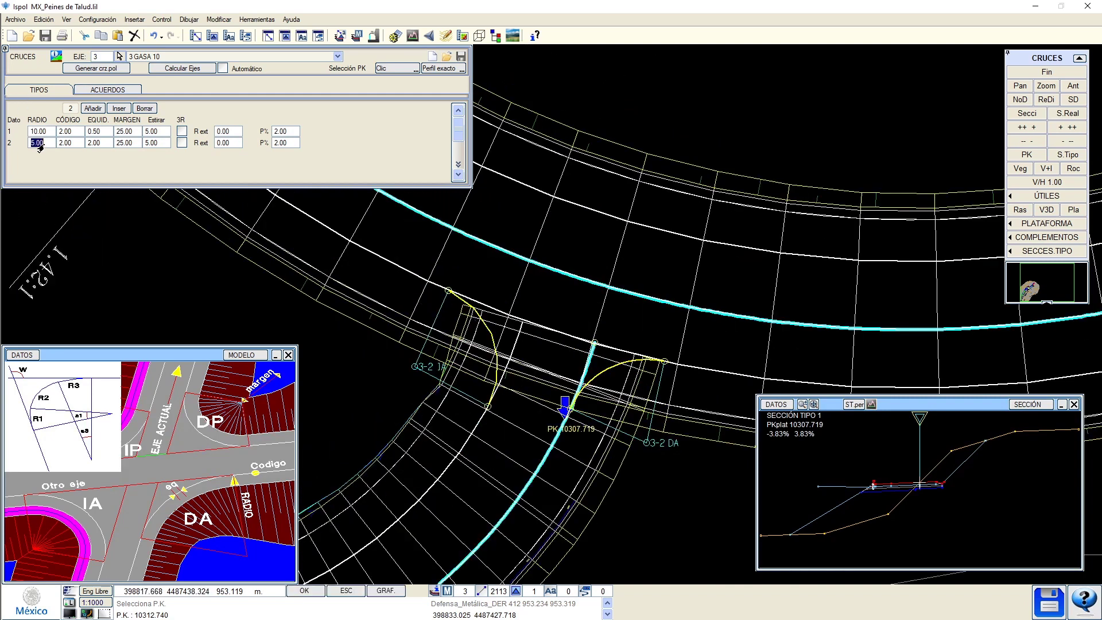
pyautogui.click(172, 71)
pyautogui.scroll(-3, 480, 328)
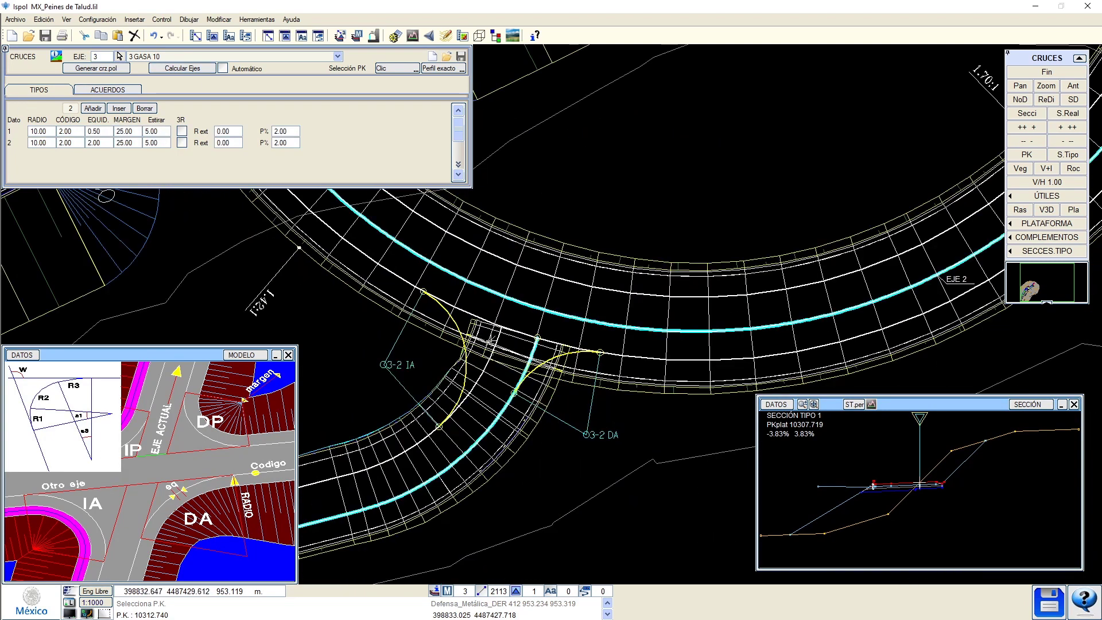
pyautogui.scroll(3, 551, 362)
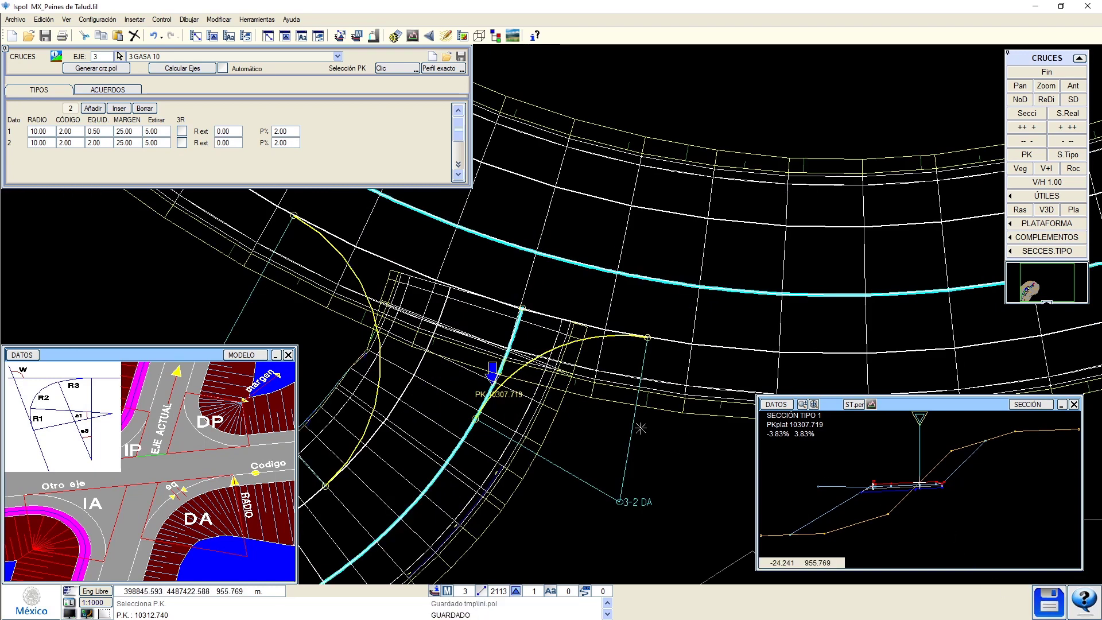
# Finish the crossings editor and try the project calculation, declining to continue without loaded surfaces.
pyautogui.click(1047, 72)
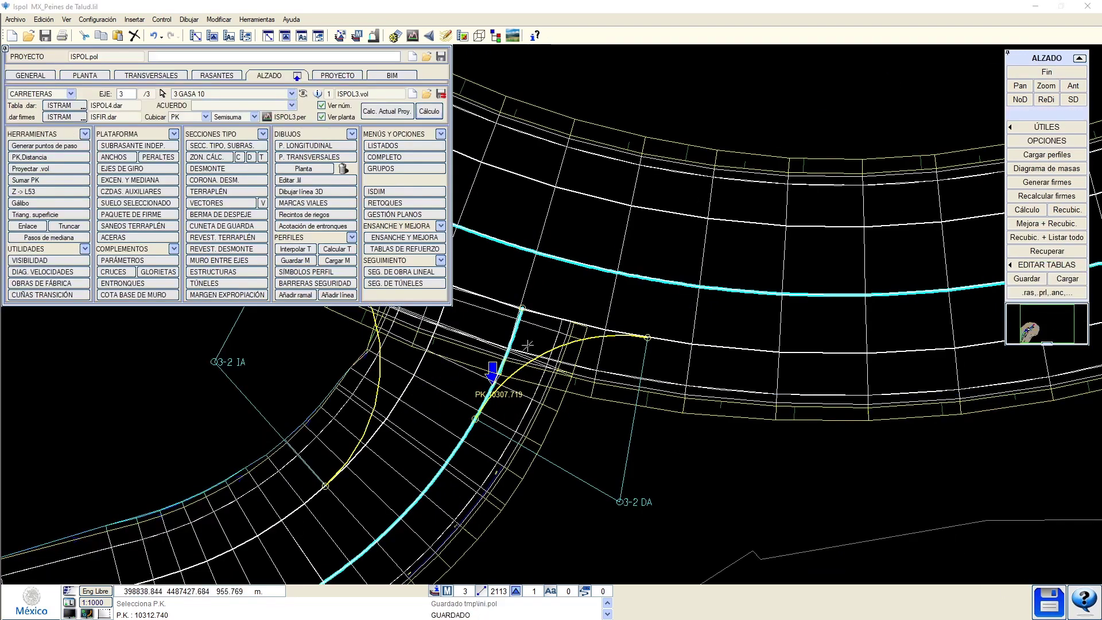
pyautogui.click(334, 76)
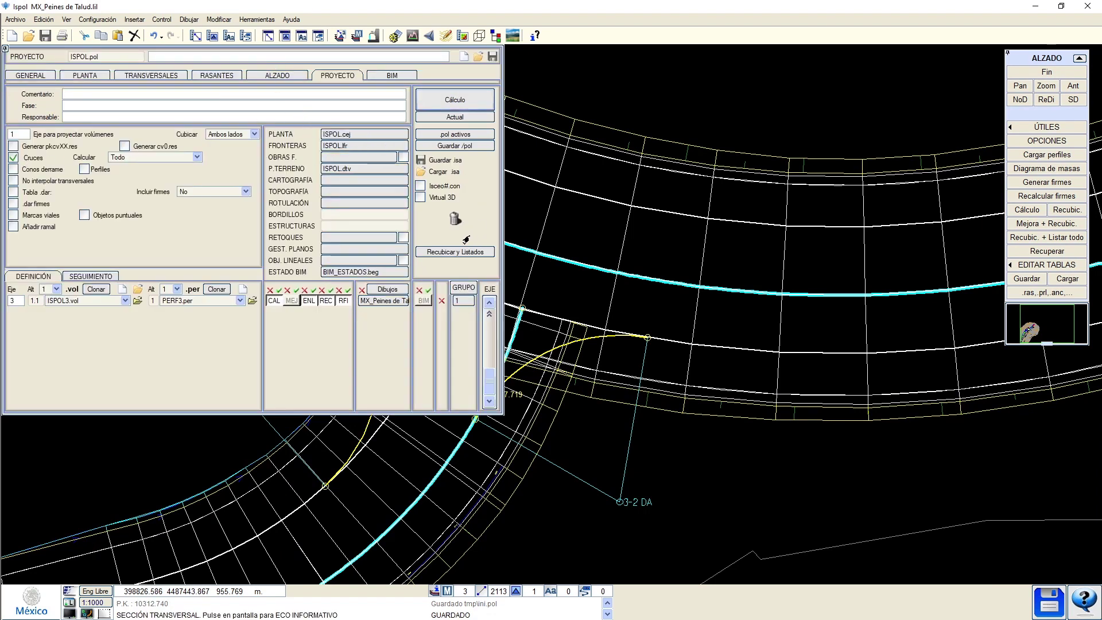
pyautogui.click(455, 99)
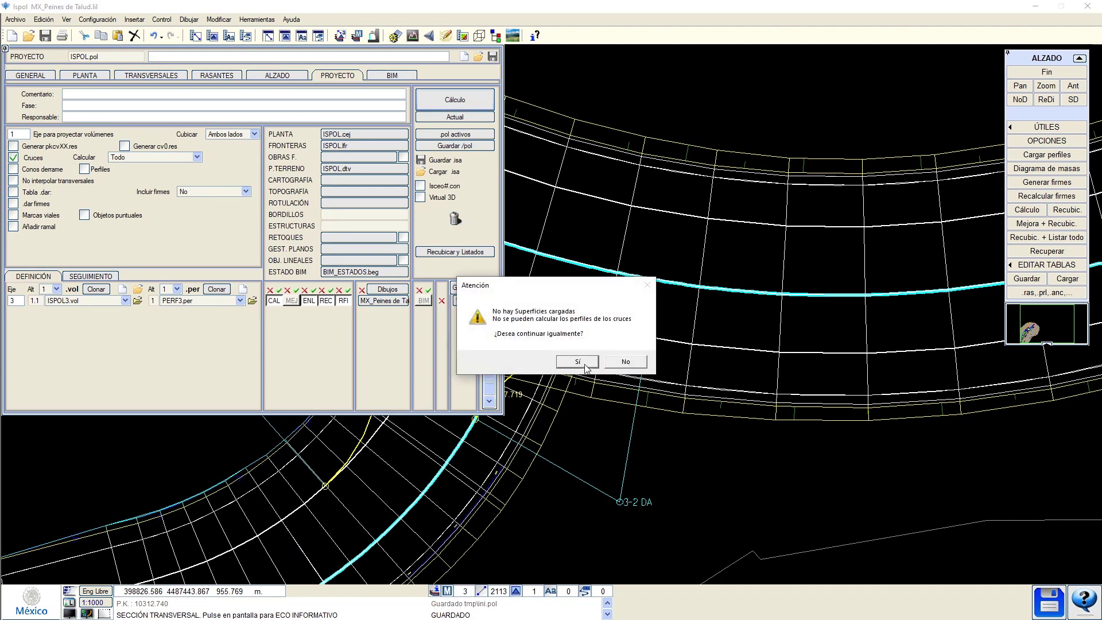
pyautogui.click(625, 361)
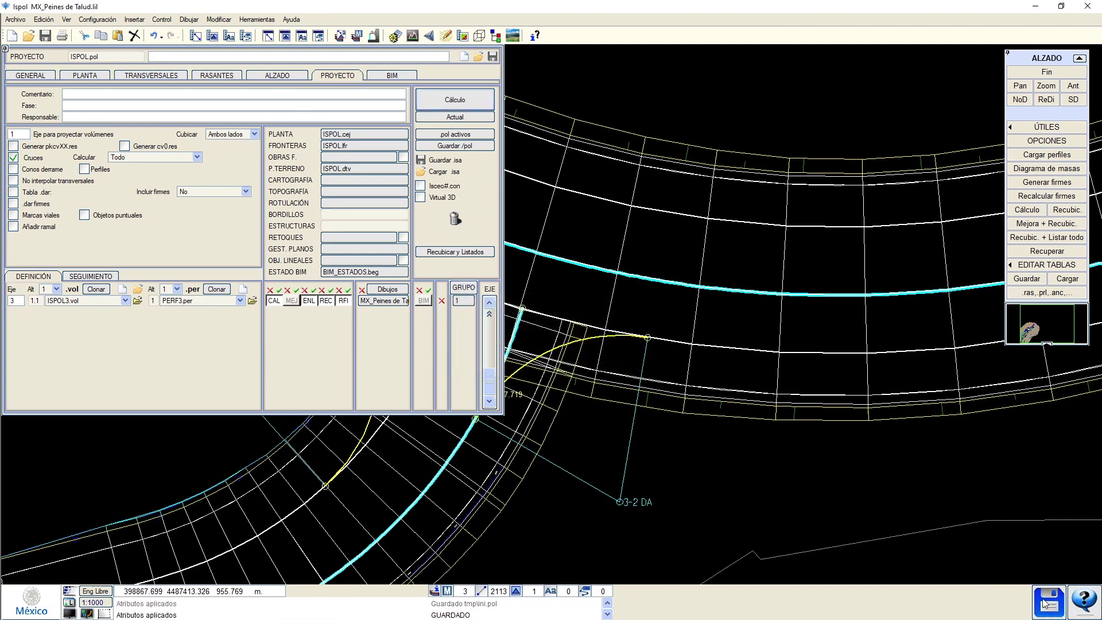
# Activate the TN1.ttp terrain surface in the MDT surface control.
pyautogui.click(395, 36)
pyautogui.click(446, 85)
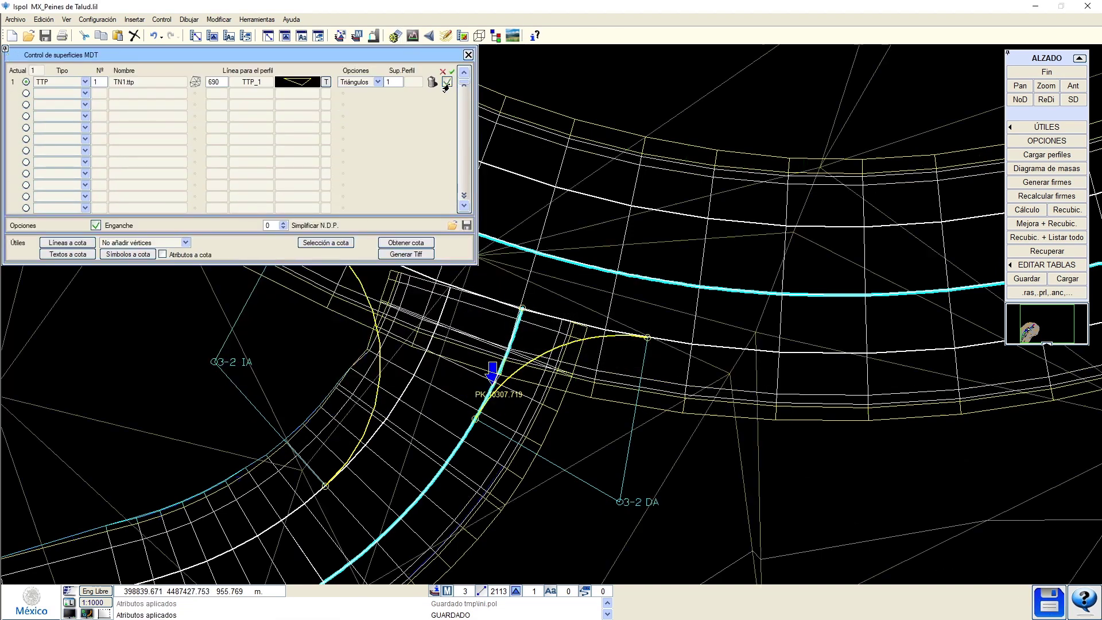
pyautogui.click(467, 55)
# Run the project calculation with crossings included to generate the junction between axis 3 and axis 2.
pyautogui.click(534, 36)
pyautogui.rightClick(648, 296)
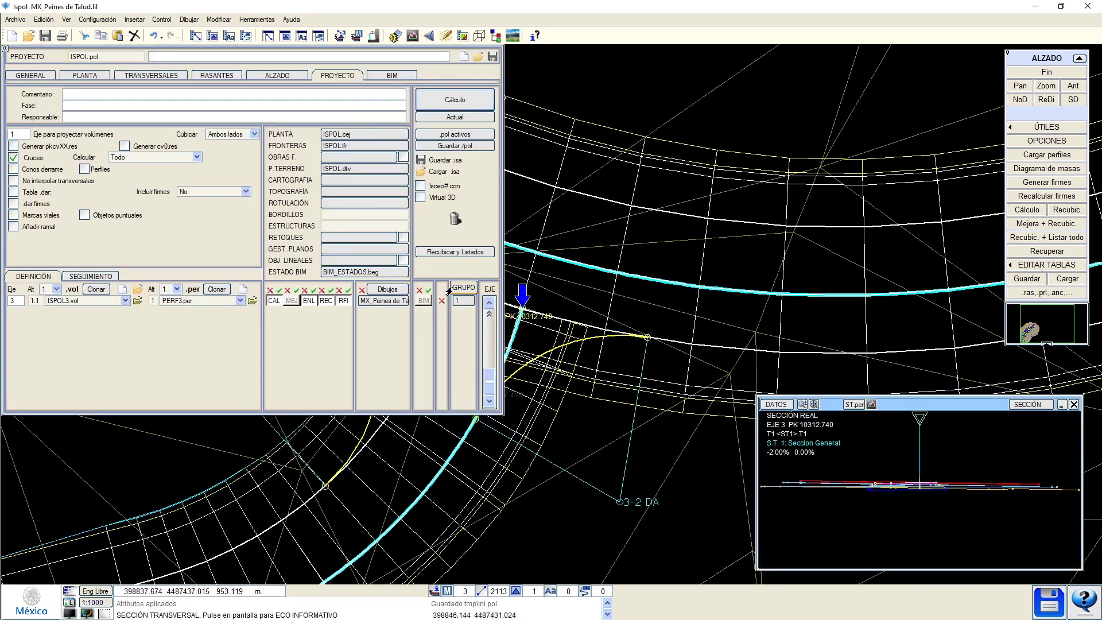
pyautogui.click(454, 99)
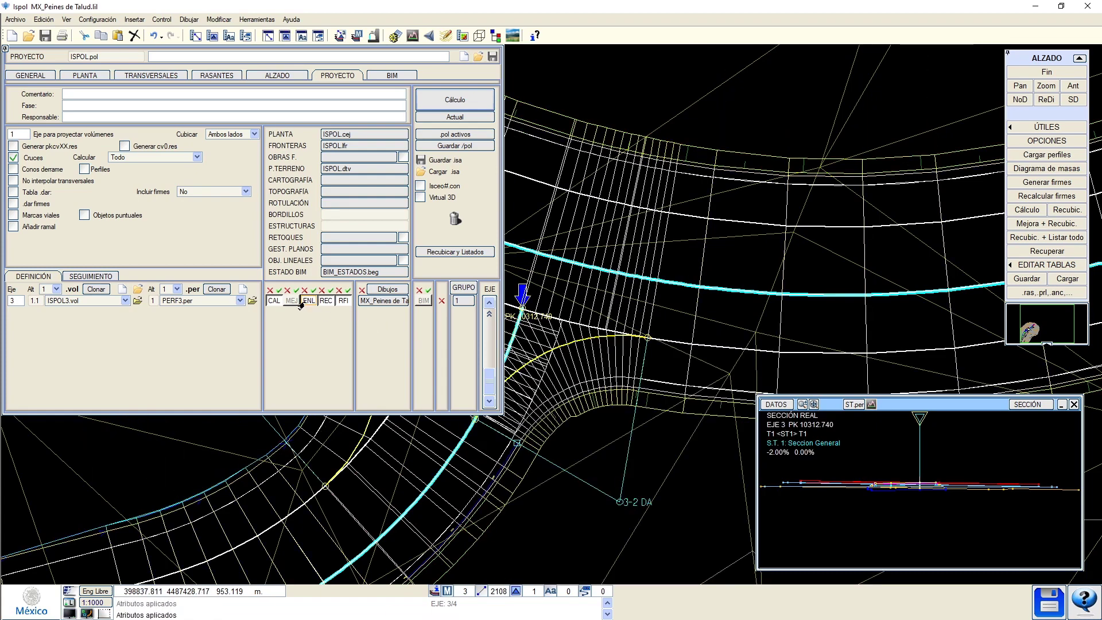
pyautogui.moveTo(570, 389); pyautogui.dragTo(725, 319, button='middle')
pyautogui.scroll(-1, 705, 325)
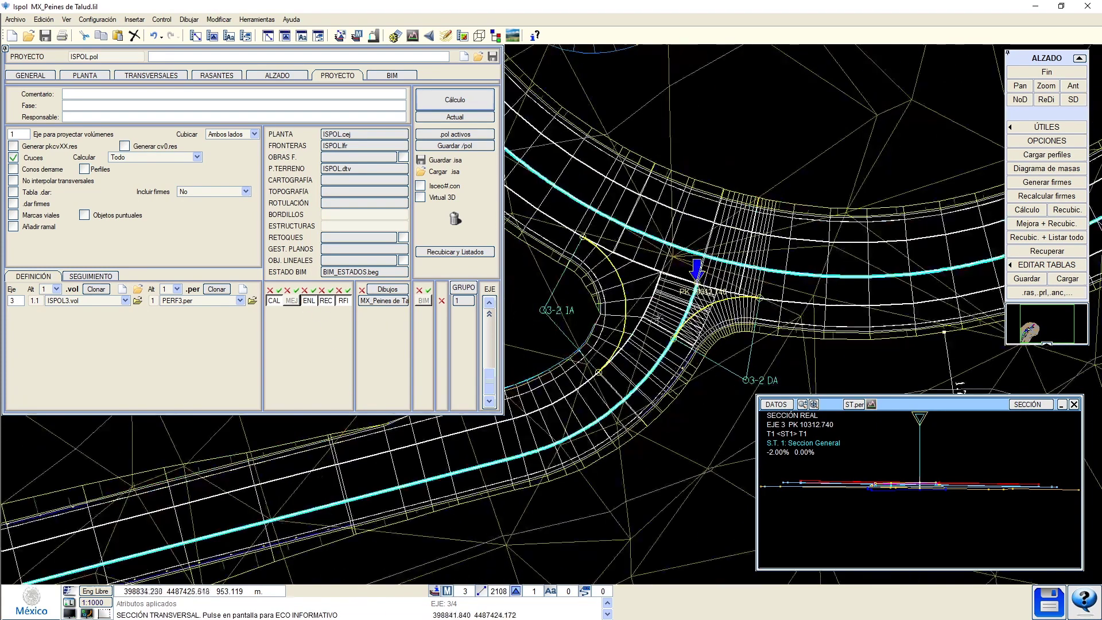
pyautogui.scroll(1, 626, 302)
# Open the 3D view and examine the calculated curve edges at the junction of axes 3 and 2.
pyautogui.click(479, 35)
pyautogui.scroll(3, 551, 417)
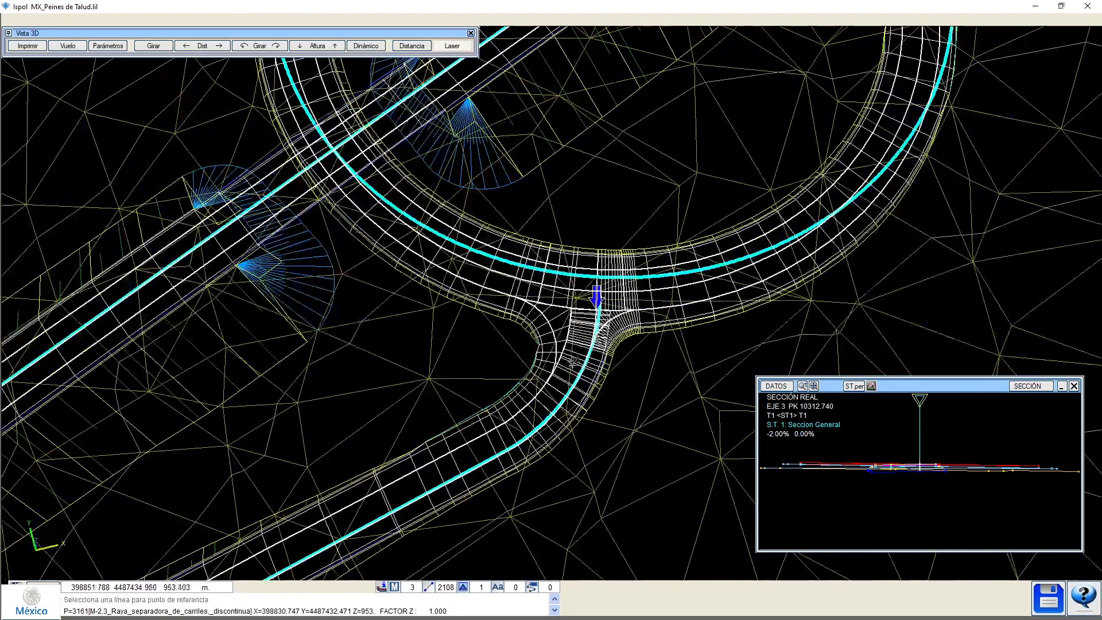
pyautogui.scroll(5, 551, 417)
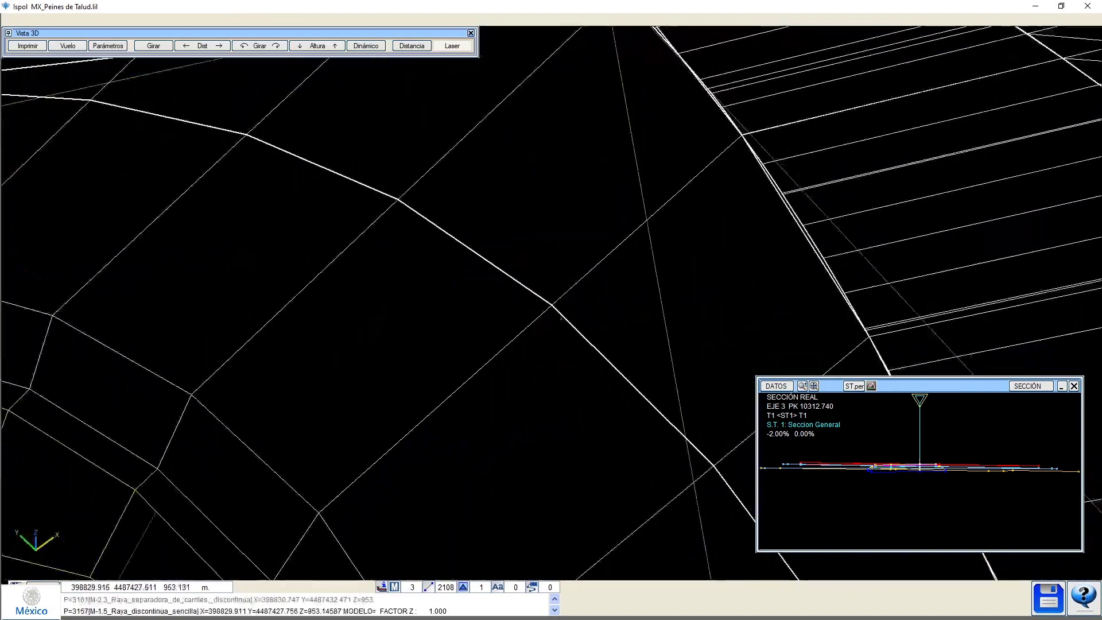
pyautogui.moveTo(577, 452); pyautogui.dragTo(434, 320)
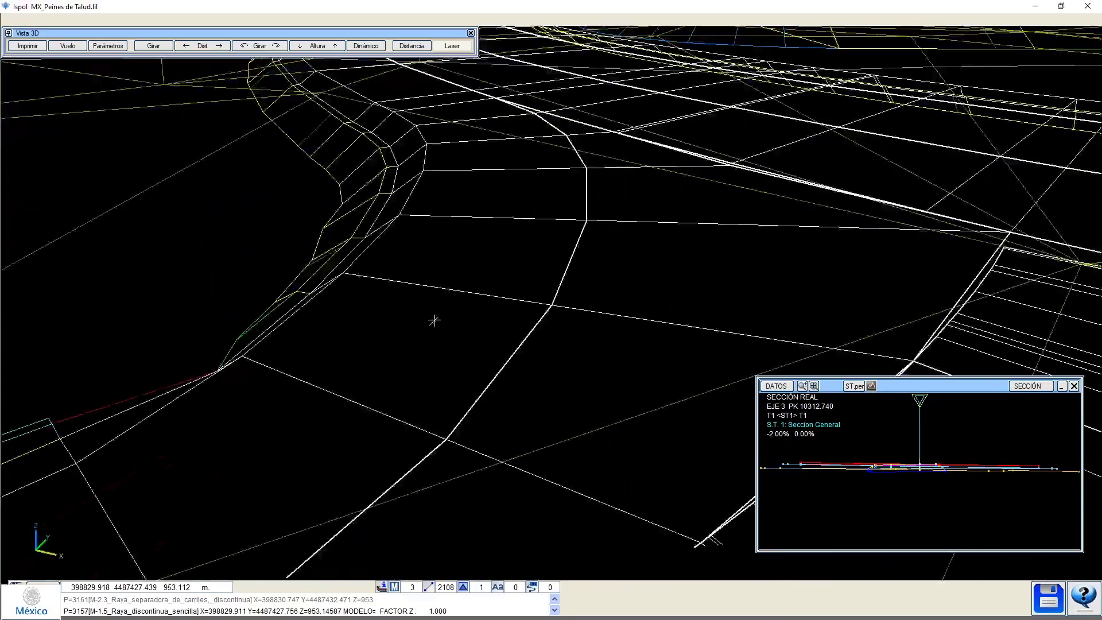
# Inspect the edge and slope lines of the inner junction curve from several angles in 3D and close the view.
pyautogui.moveTo(488, 197); pyautogui.dragTo(497, 253, button='middle')
pyautogui.scroll(-2, 492, 247)
pyautogui.moveTo(492, 247); pyautogui.dragTo(387, 410)
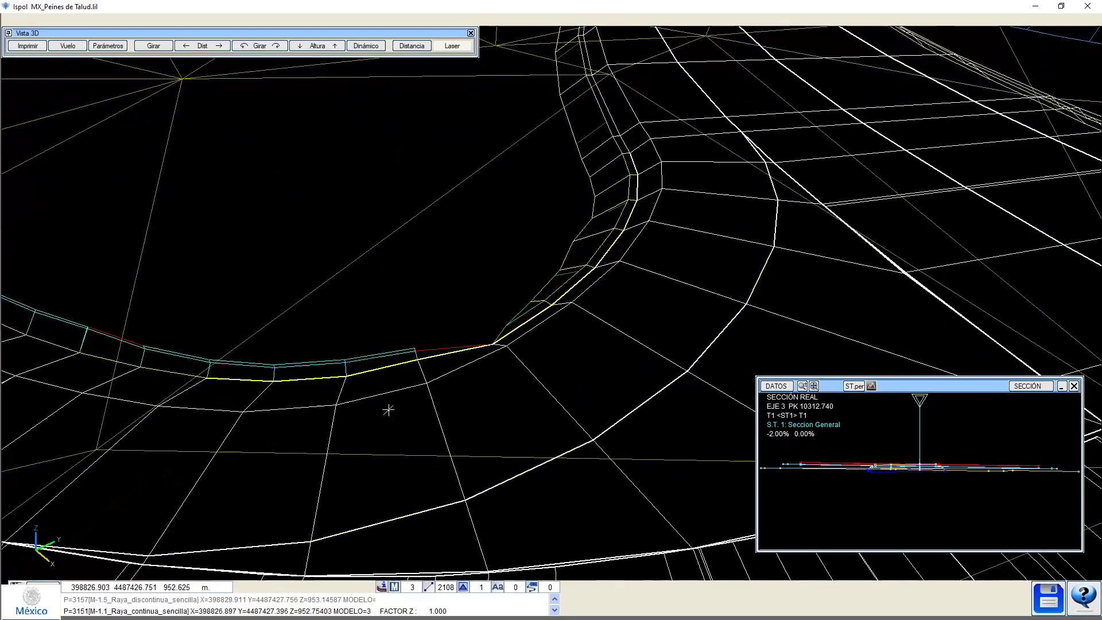
pyautogui.moveTo(518, 461); pyautogui.dragTo(342, 459)
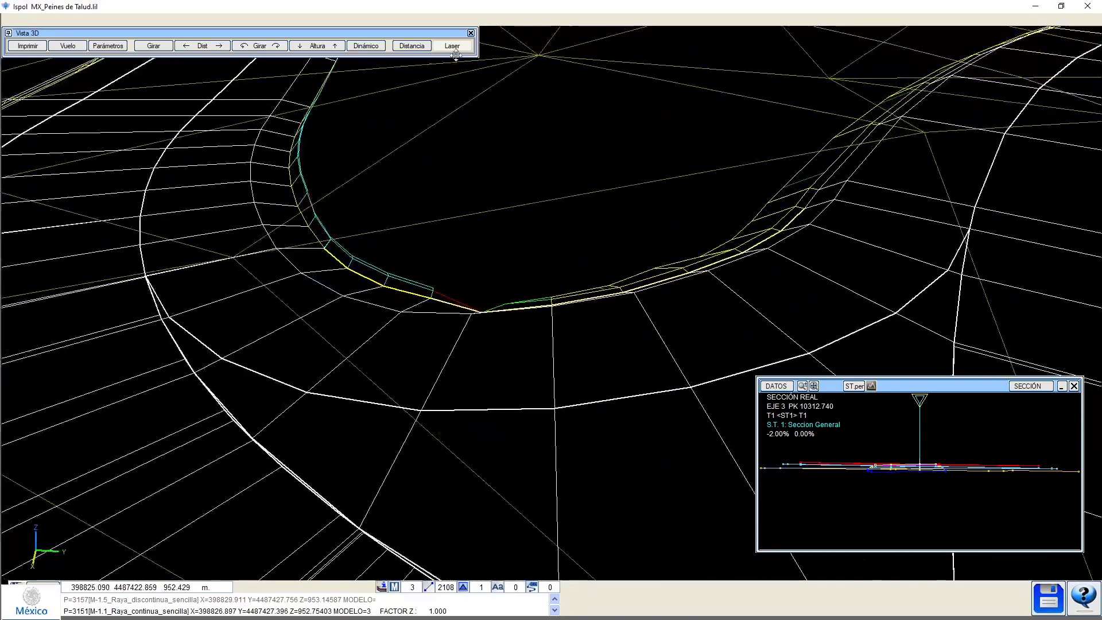
pyautogui.click(470, 33)
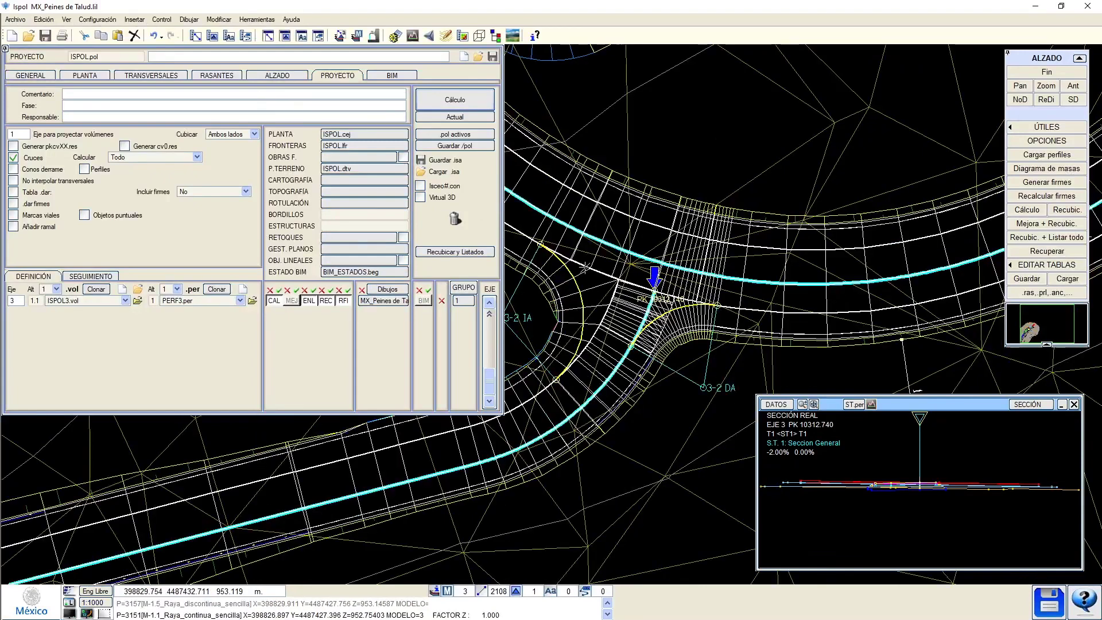
# In the axis 3 crossing curves, enable Auto_PER and Tg. borde for the crossing with axis 2 and leave Firmes disabled.
pyautogui.click(275, 75)
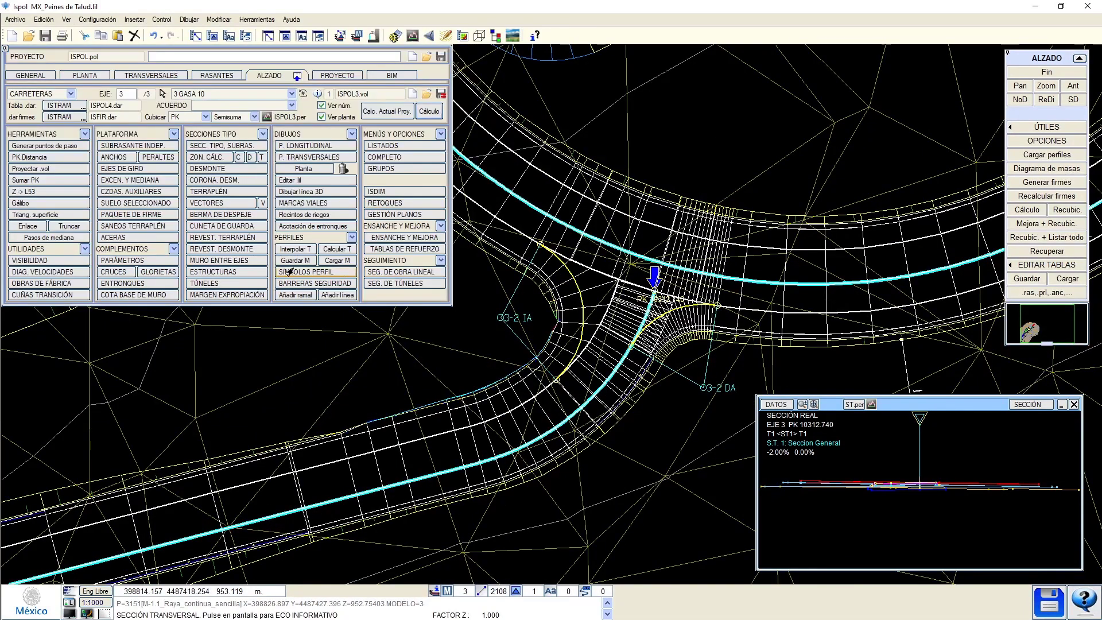
pyautogui.click(123, 285)
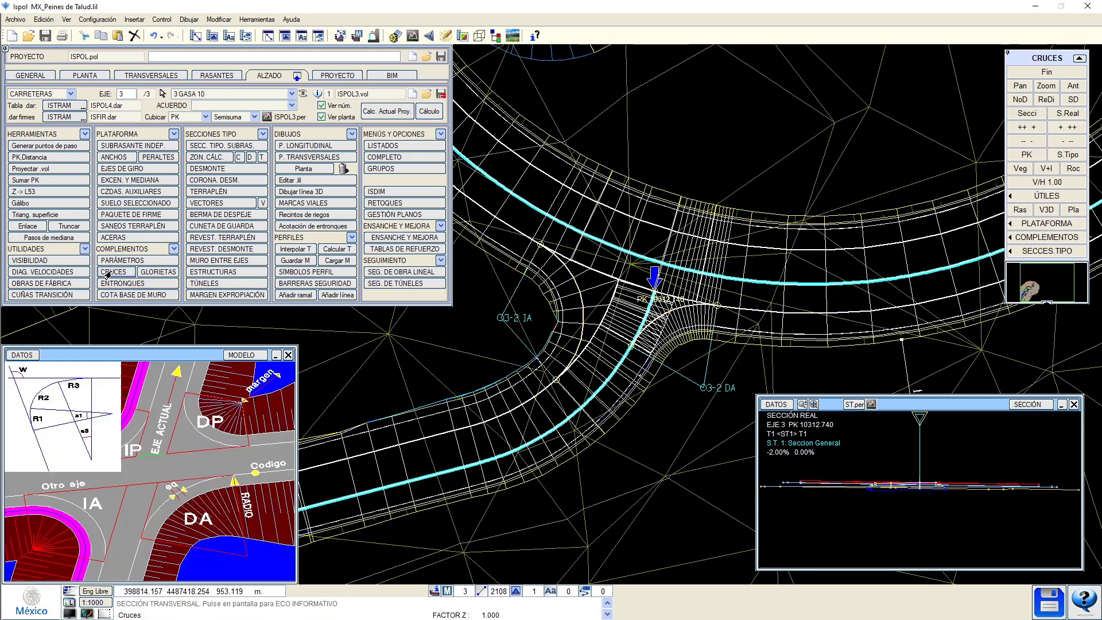
pyautogui.click(100, 90)
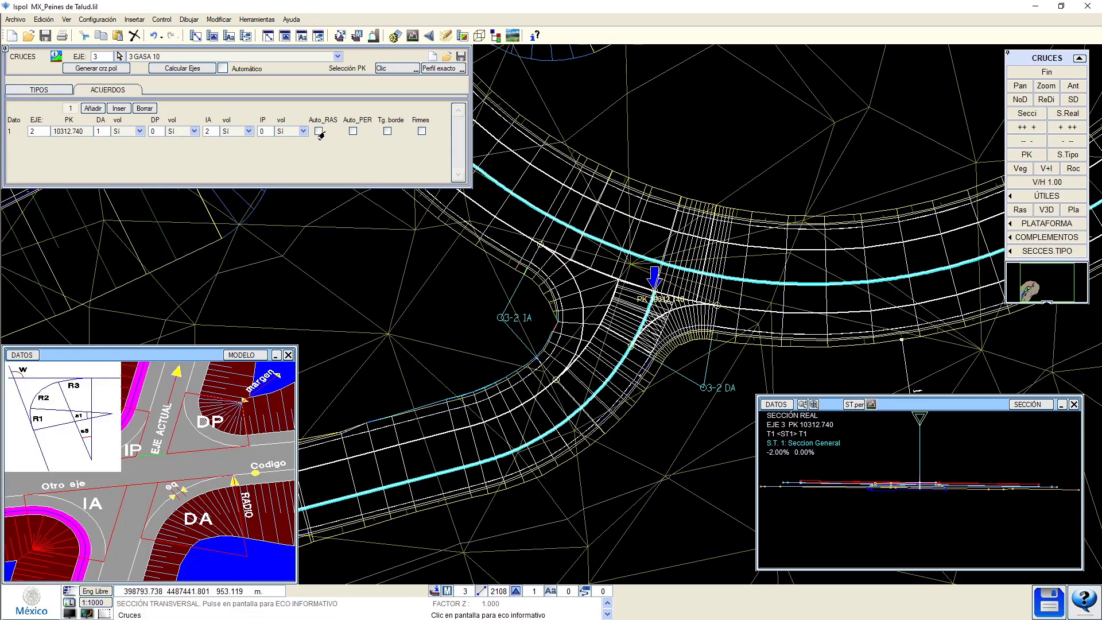
pyautogui.scroll(2, 660, 305)
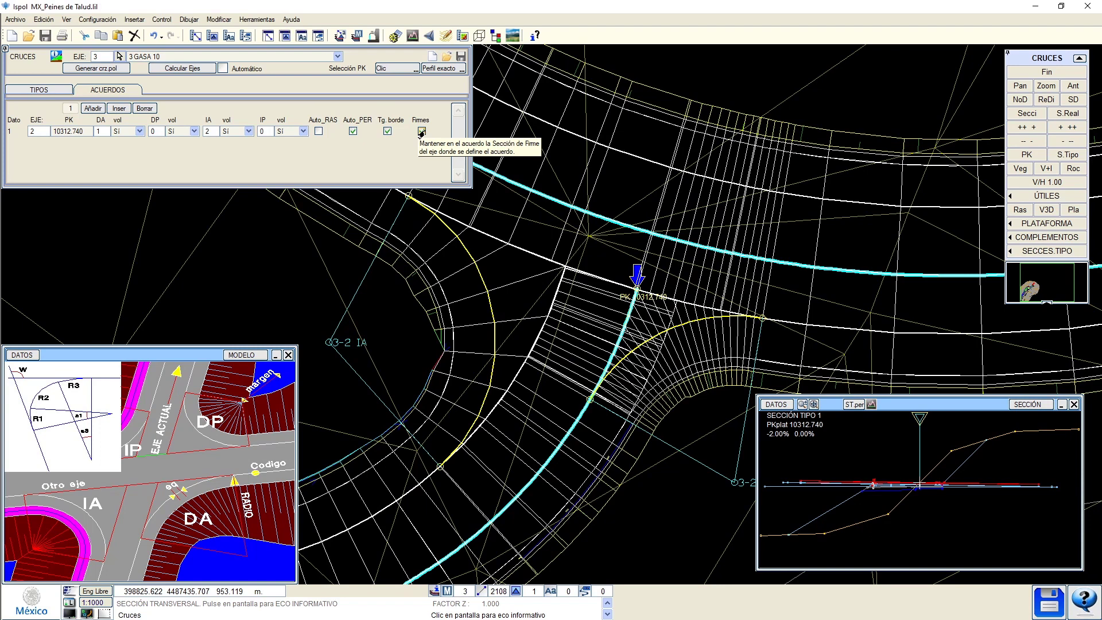
pyautogui.click(422, 133)
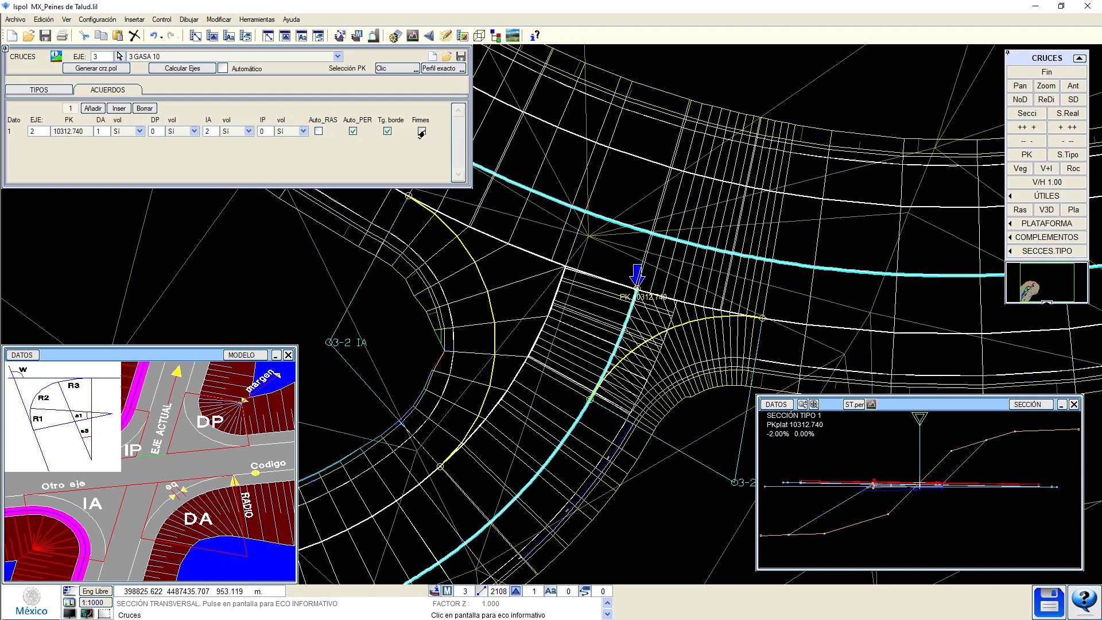
# Examine the plan drawing of axis 3 along the ramp and around its junction curves with axis 2.
pyautogui.moveTo(571, 328); pyautogui.dragTo(609, 246, button='middle')
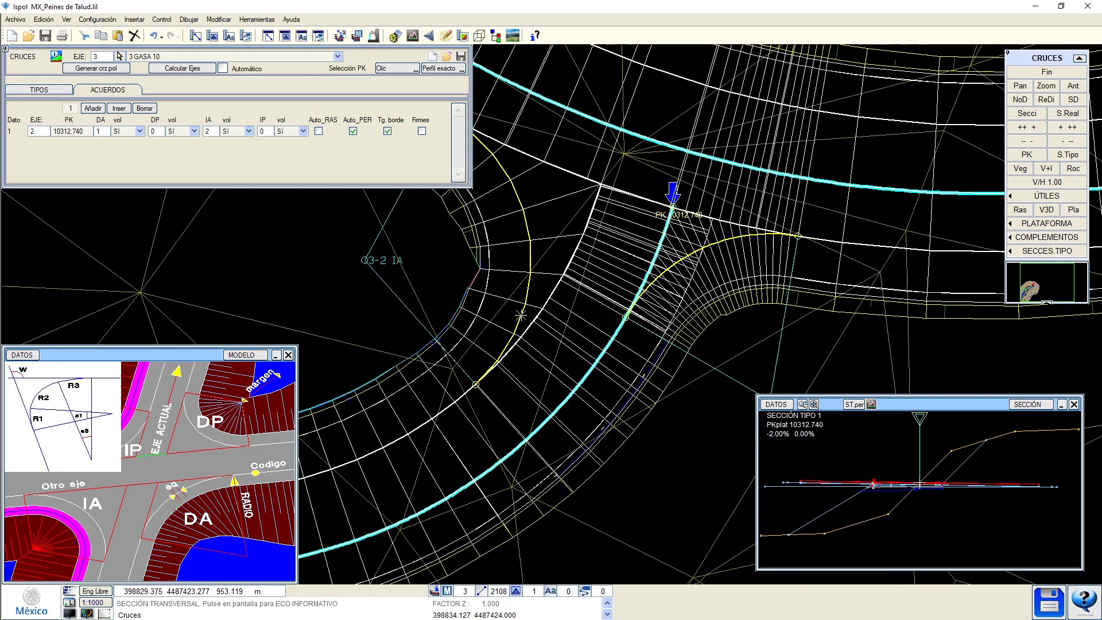
pyautogui.scroll(-1, 515, 310)
pyautogui.moveTo(517, 311); pyautogui.dragTo(687, 207, button='middle')
pyautogui.scroll(-1, 586, 292)
pyautogui.moveTo(586, 293); pyautogui.dragTo(755, 219, button='middle')
pyautogui.moveTo(459, 313); pyautogui.dragTo(699, 230, button='middle')
pyautogui.scroll(-1, 642, 236)
pyautogui.scroll(1, 650, 245)
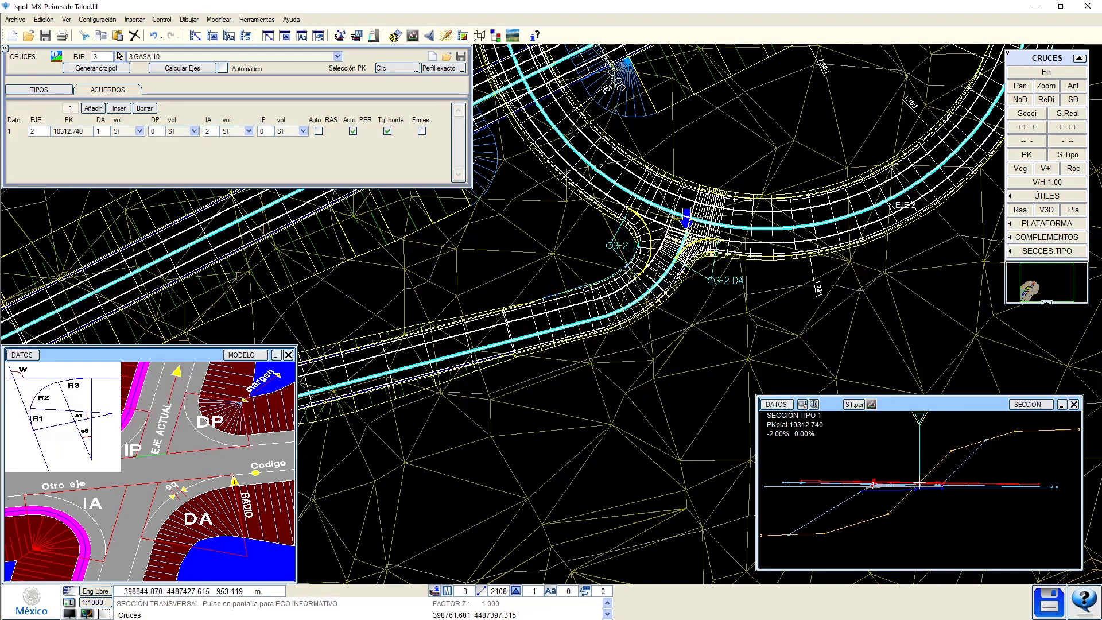
pyautogui.scroll(1, 644, 231)
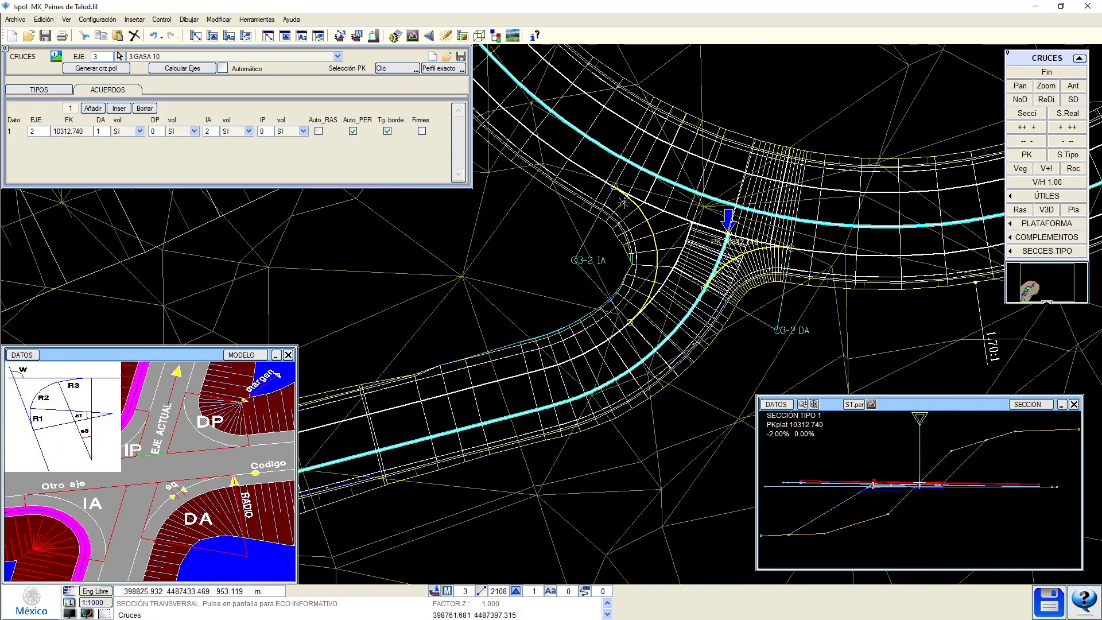
pyautogui.moveTo(342, 319); pyautogui.dragTo(420, 324, button='middle')
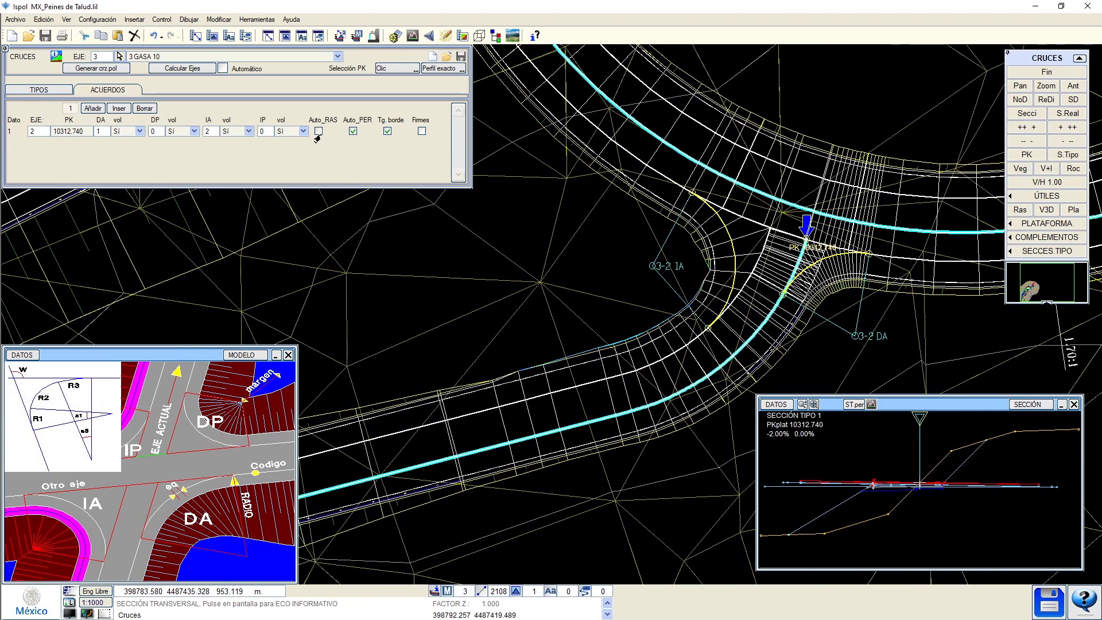
# Save and close the crossings editor, and set Incluir firmes to Sí in the saved project calculation options.
pyautogui.click(1049, 601)
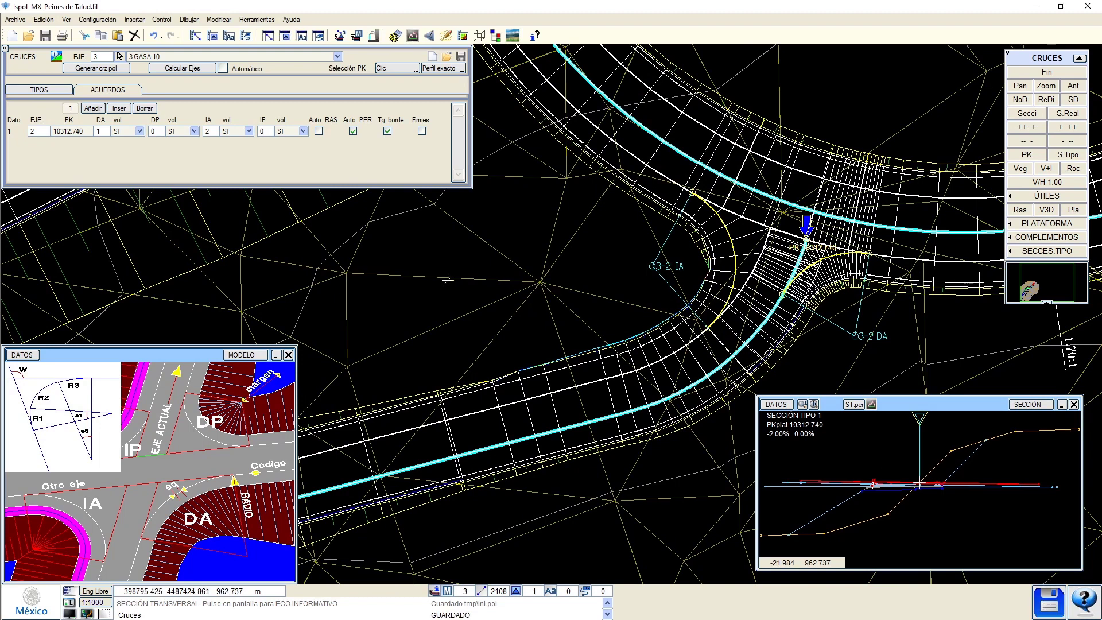
pyautogui.click(1046, 71)
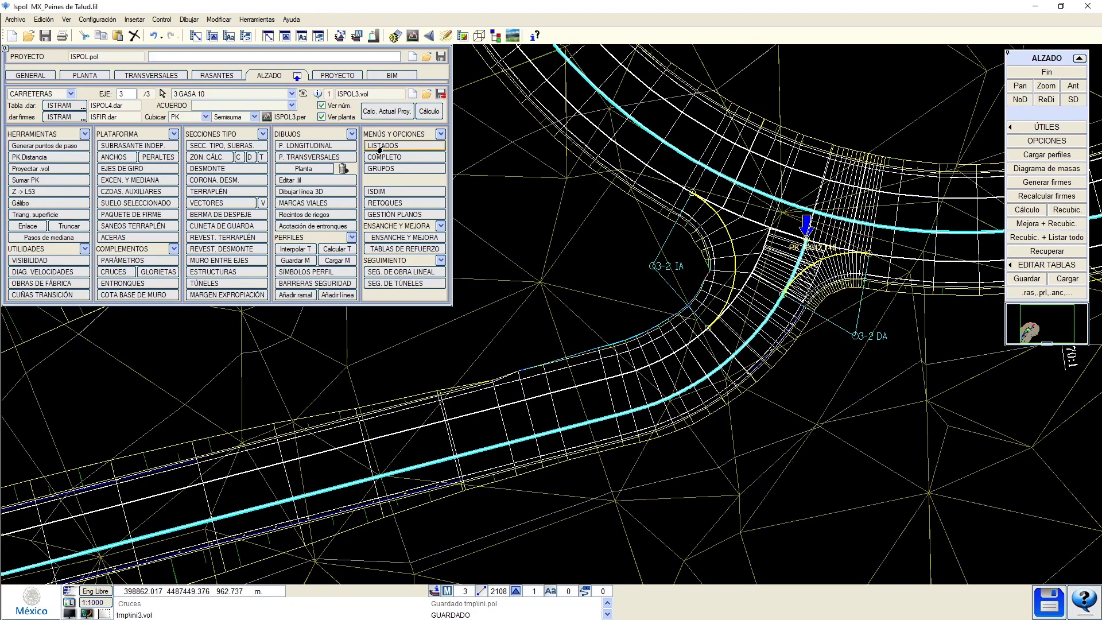
pyautogui.click(337, 76)
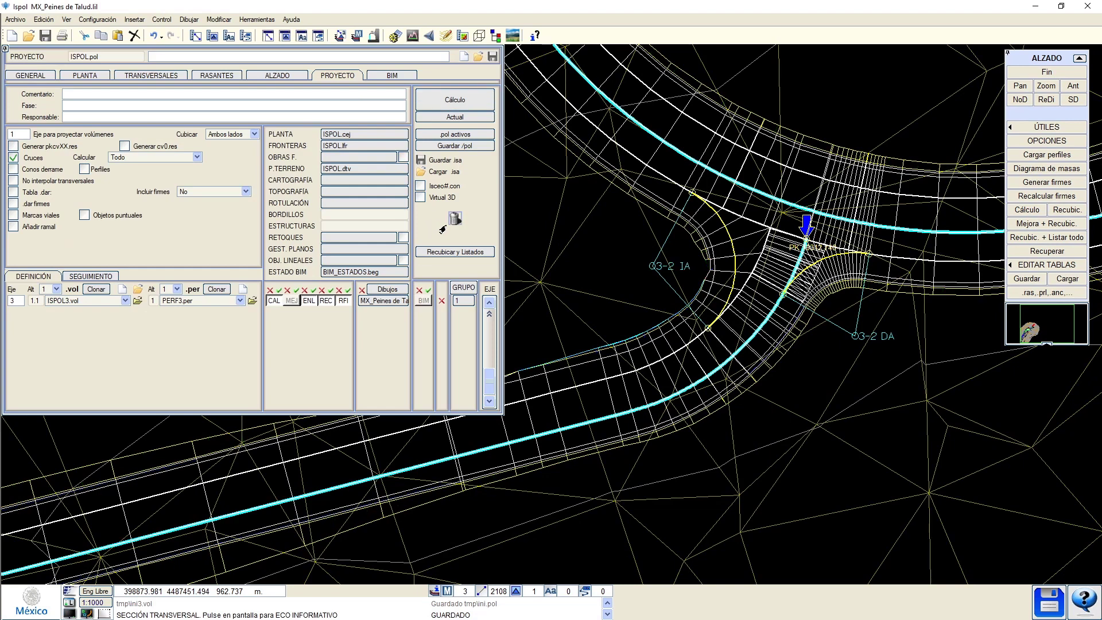
pyautogui.click(197, 191)
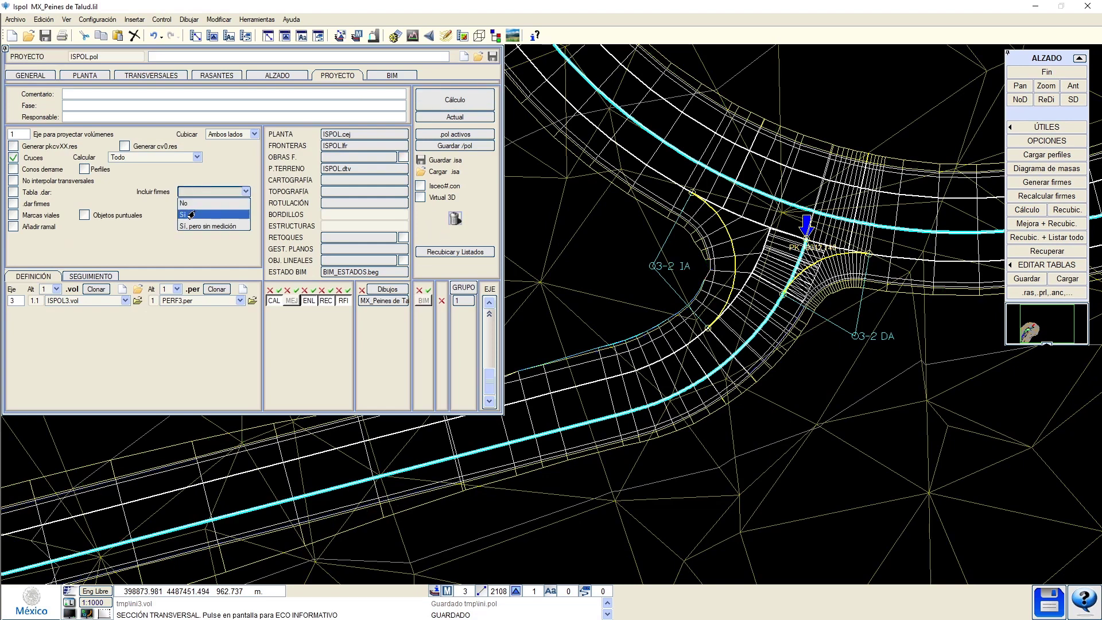
pyautogui.click(189, 201)
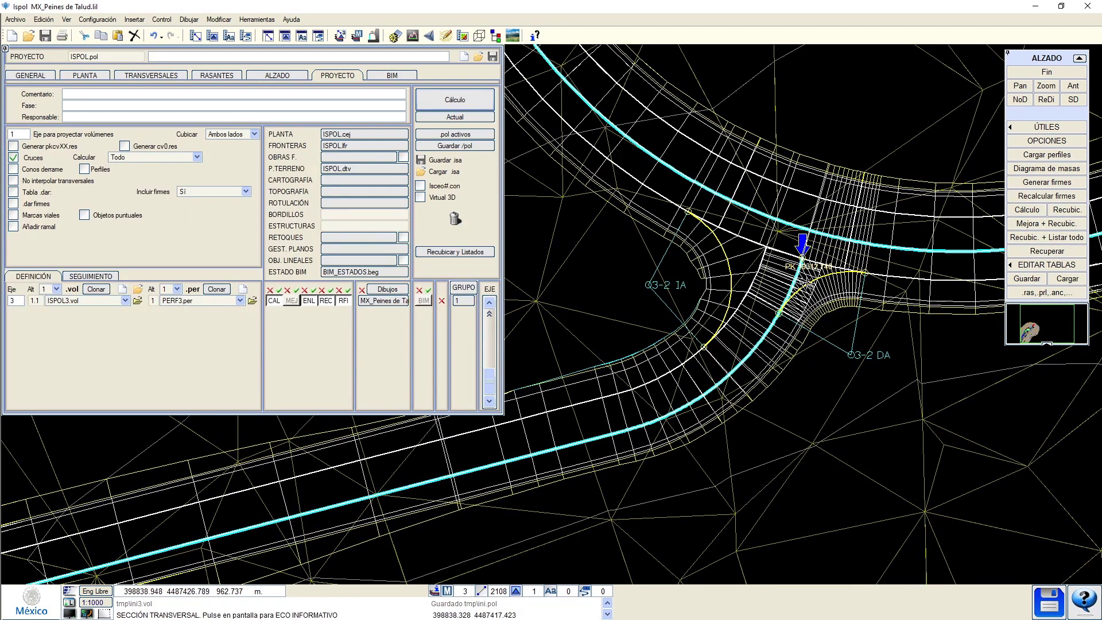
pyautogui.click(1045, 597)
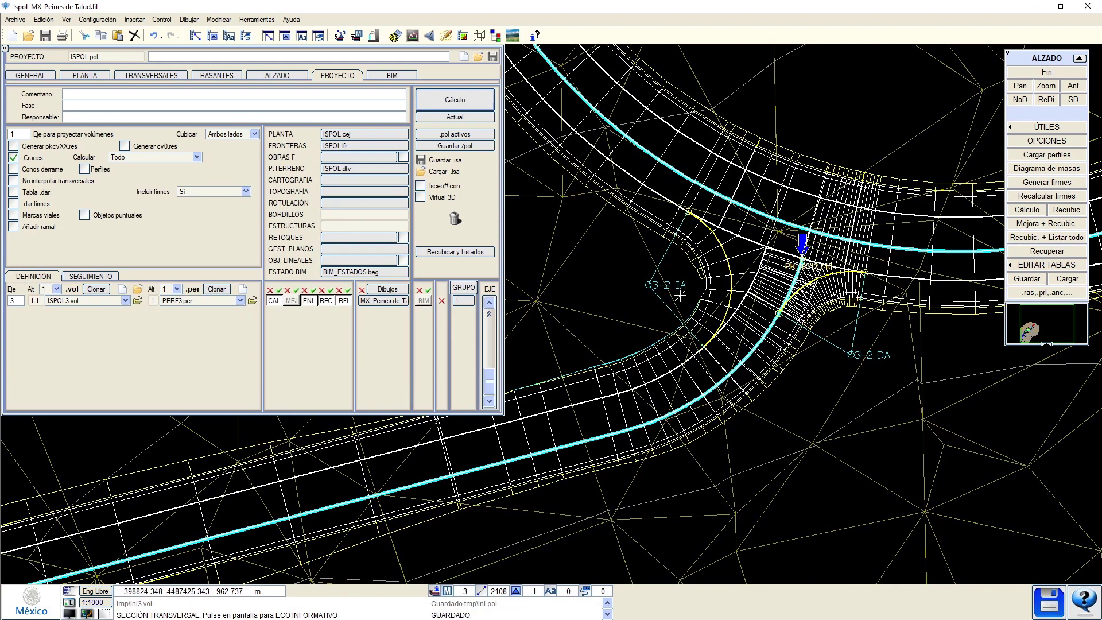
# Check the junction of axes 3 and 2 in plan and run the project calculation with crossings and pavements included.
pyautogui.moveTo(816, 284); pyautogui.dragTo(816, 320, button='middle')
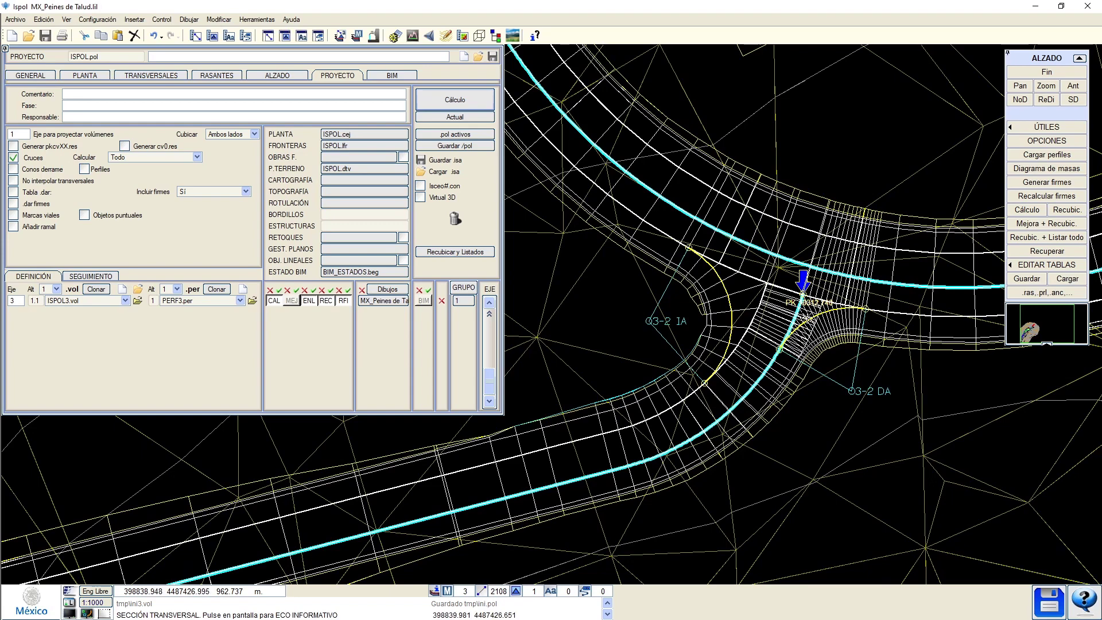
pyautogui.scroll(2, 798, 285)
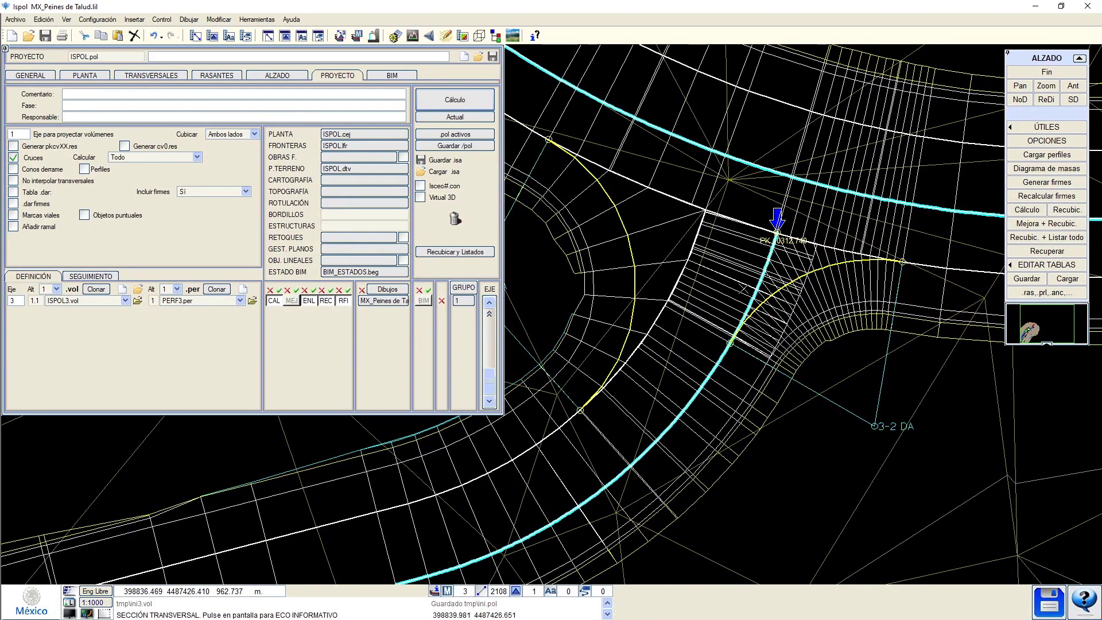
pyautogui.moveTo(751, 261); pyautogui.dragTo(780, 241, button='middle')
pyautogui.scroll(2, 754, 296)
pyautogui.scroll(-2, 781, 241)
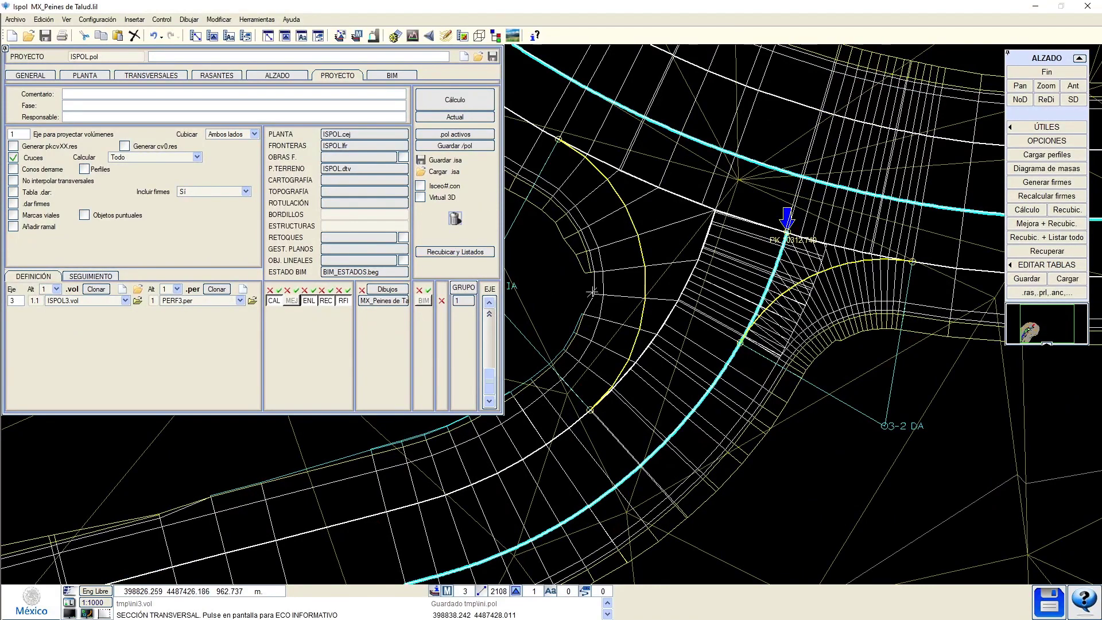
pyautogui.scroll(-3, 592, 293)
pyautogui.click(451, 102)
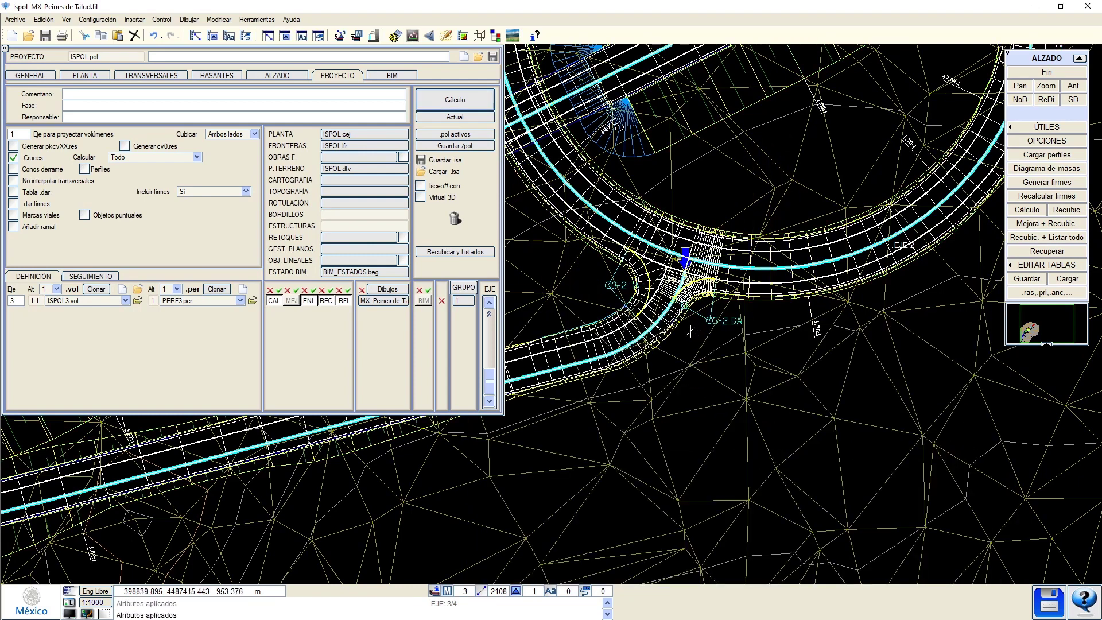
# Open the 3D view and examine the edges and slopes of the recalculated junction between axes 3 and 2.
pyautogui.scroll(2, 635, 295)
pyautogui.scroll(2, 715, 341)
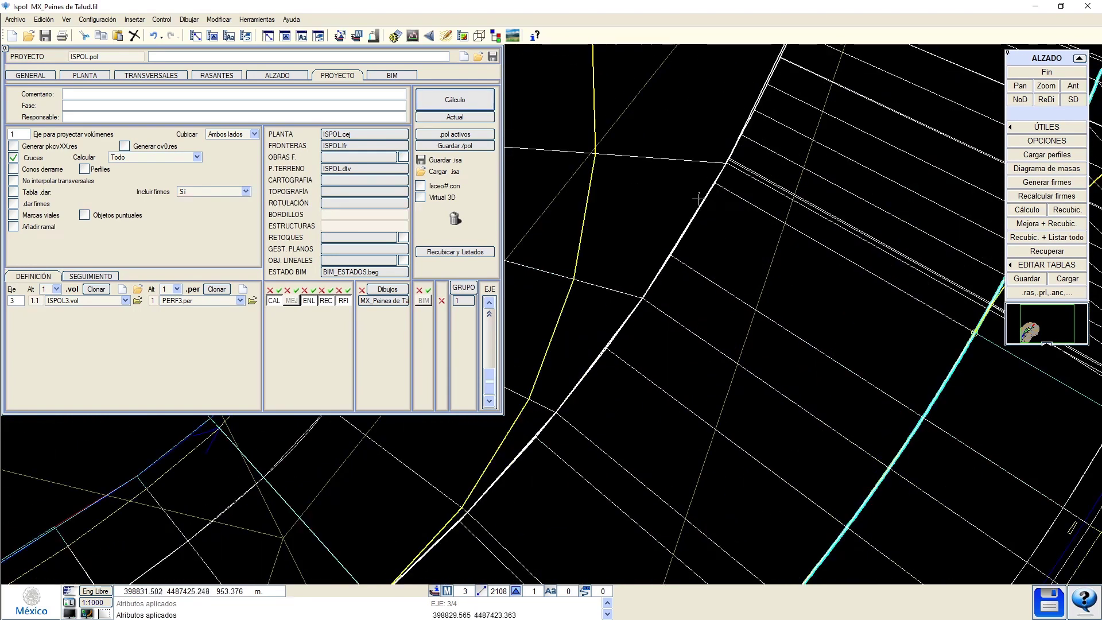
pyautogui.click(479, 36)
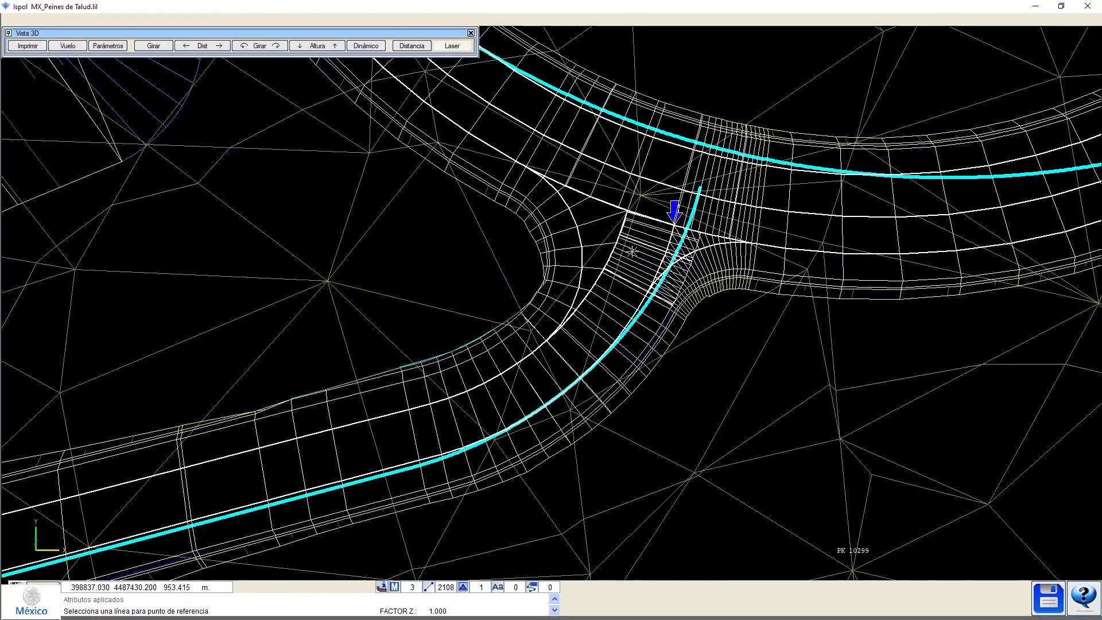
pyautogui.moveTo(612, 243); pyautogui.dragTo(590, 242, button='middle')
pyautogui.scroll(3, 589, 412)
pyautogui.moveTo(588, 412); pyautogui.dragTo(608, 287, button='middle')
pyautogui.moveTo(494, 482); pyautogui.dragTo(854, 282, button='middle')
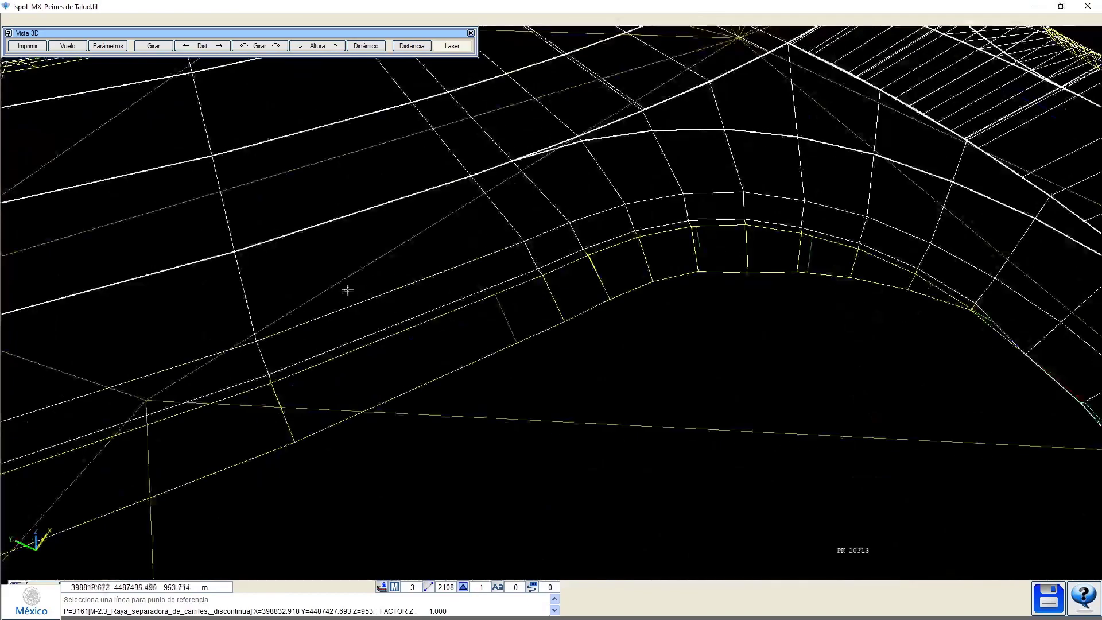
# Examine the whole circular axis 2 with the crossing main road in 3D and close the view.
pyautogui.scroll(-1, 228, 273)
pyautogui.scroll(-6, 228, 273)
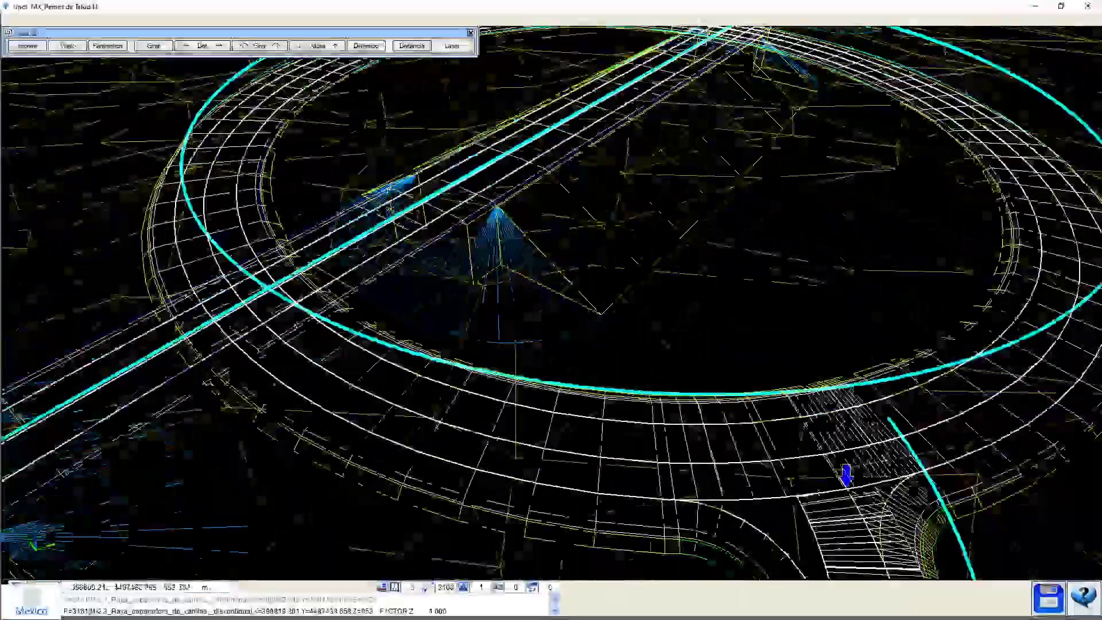
pyautogui.scroll(-2, 321, 264)
pyautogui.moveTo(322, 262); pyautogui.dragTo(312, 334, button='middle')
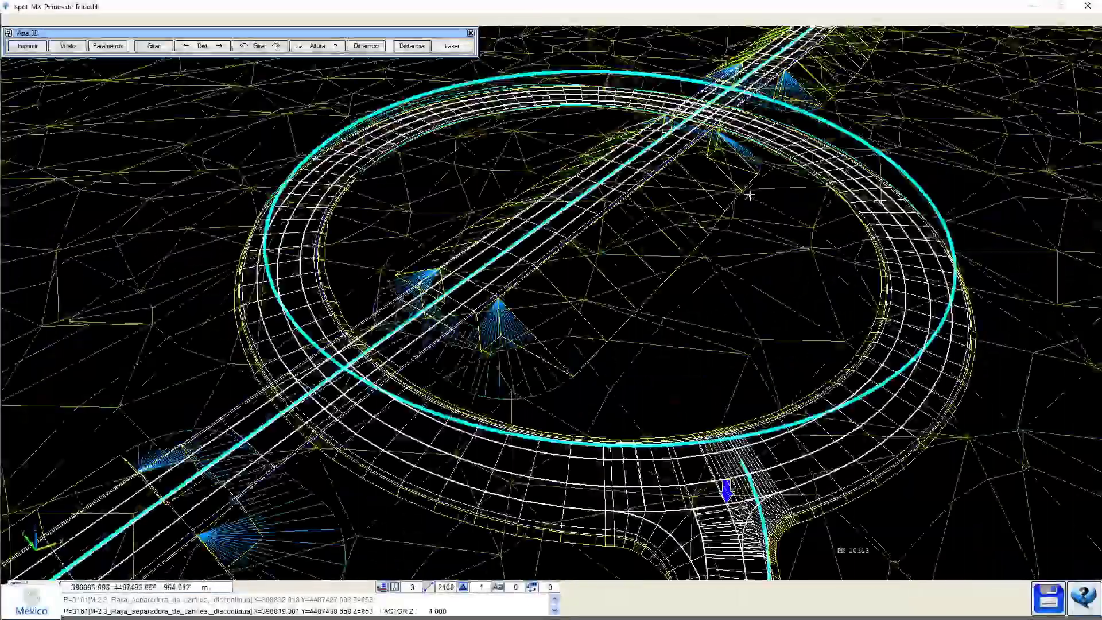
pyautogui.moveTo(851, 465); pyautogui.dragTo(752, 418, button='middle')
pyautogui.moveTo(786, 294); pyautogui.dragTo(447, 315, button='middle')
pyautogui.press('Escape')
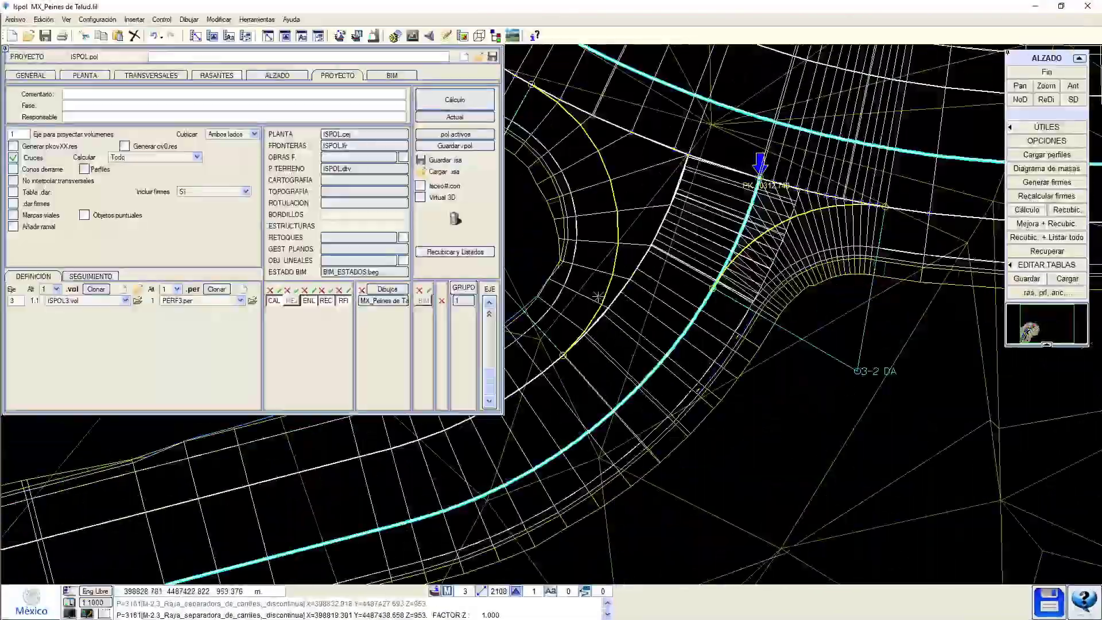
# Add a new plan axis 4 named RAMA DE GLORIETA to the project.
pyautogui.scroll(-2, 641, 298)
pyautogui.moveTo(666, 249); pyautogui.dragTo(690, 500, button='middle')
pyautogui.moveTo(726, 218); pyautogui.dragTo(662, 274, button='middle')
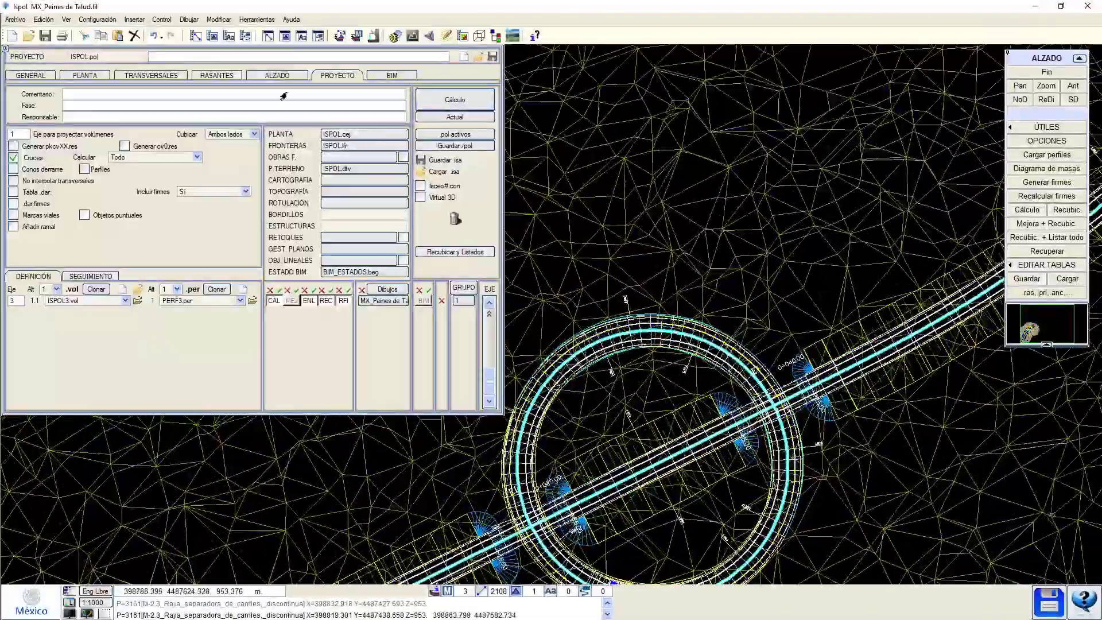
pyautogui.click(70, 79)
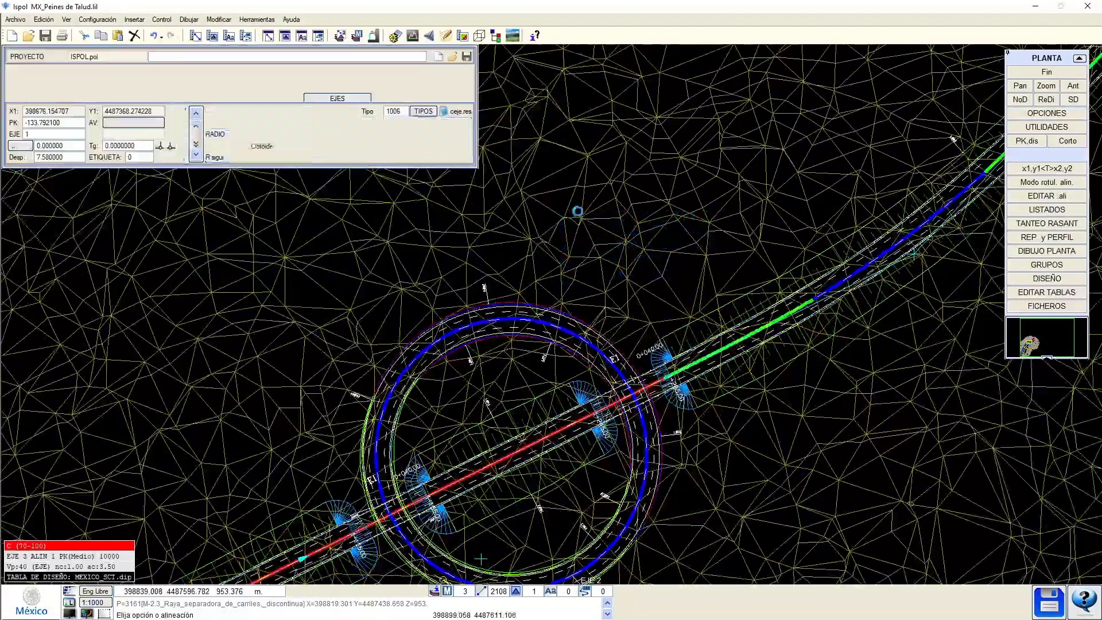
pyautogui.click(345, 99)
pyautogui.click(377, 112)
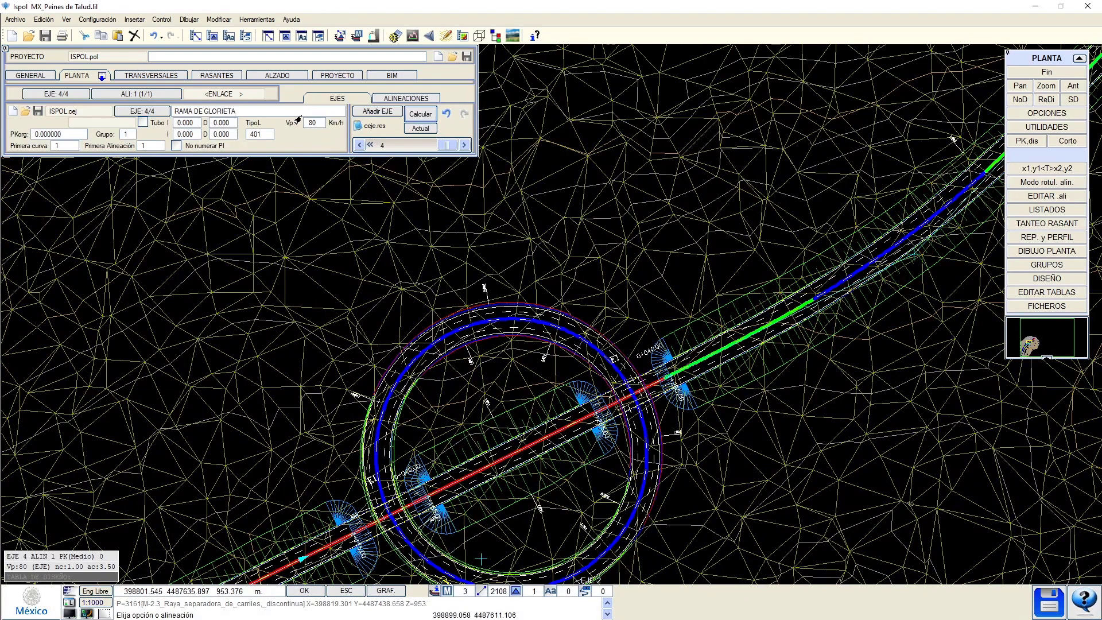
# Define the first alignment of axis 4 as a connection of type 1003 (EJE+X,Y+PK) to axis 1 from a point picked just outside the roundabout.
pyautogui.click(394, 98)
pyautogui.click(424, 112)
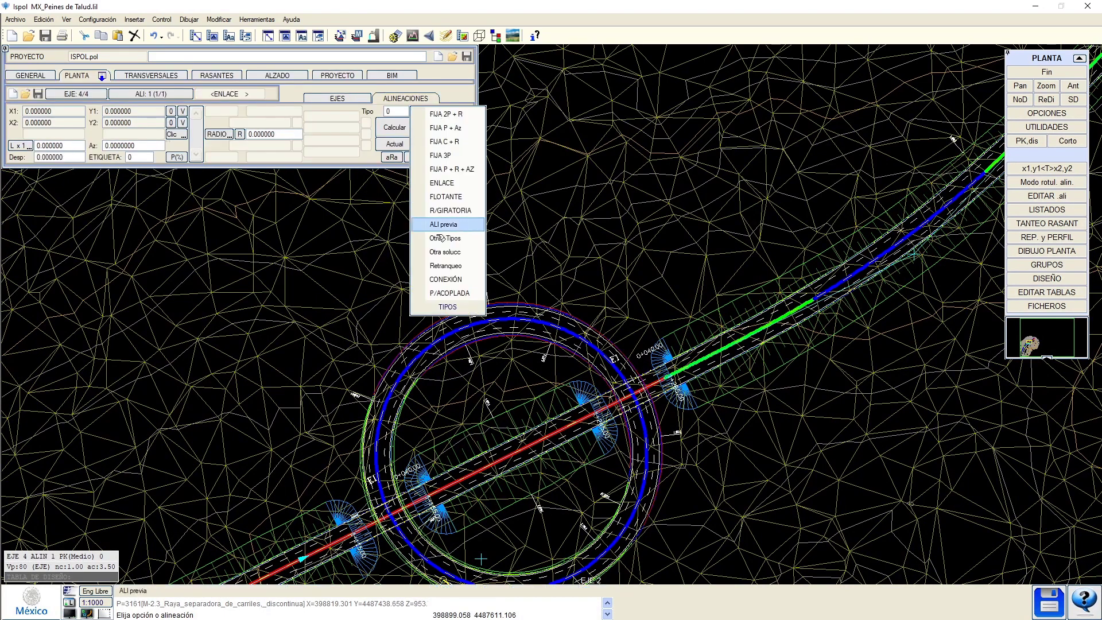
pyautogui.click(453, 279)
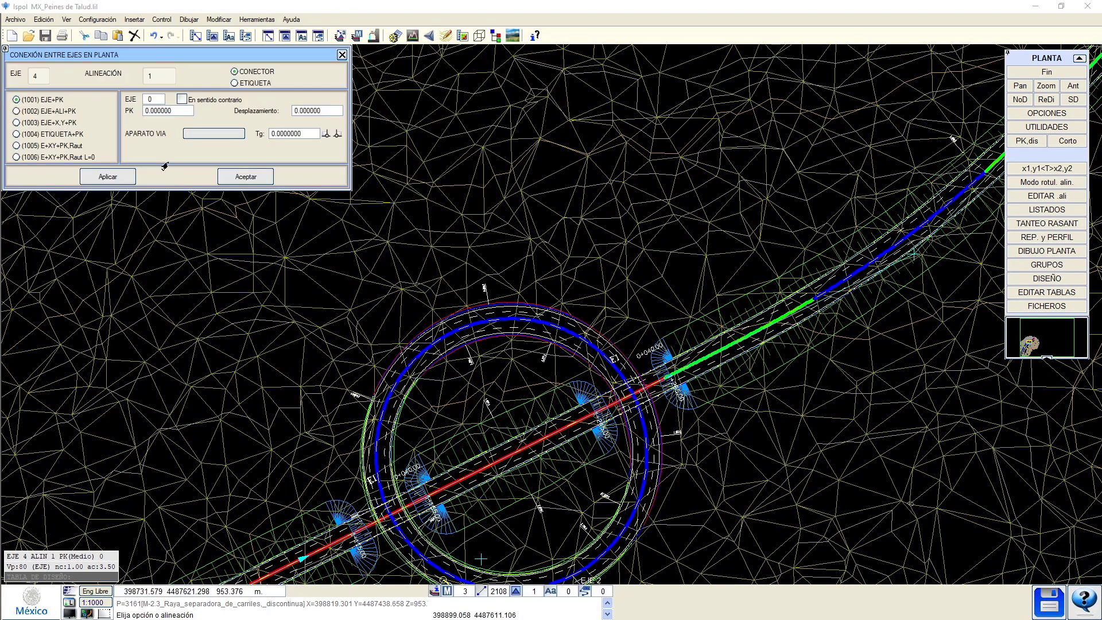
pyautogui.click(62, 123)
pyautogui.click(155, 101)
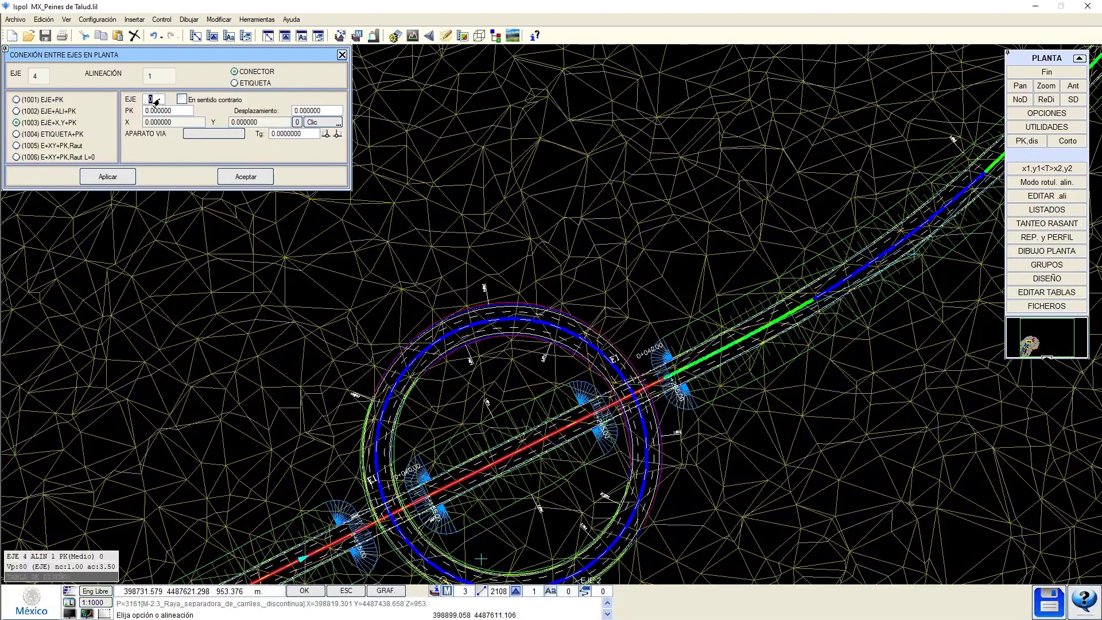
pyautogui.click(170, 122)
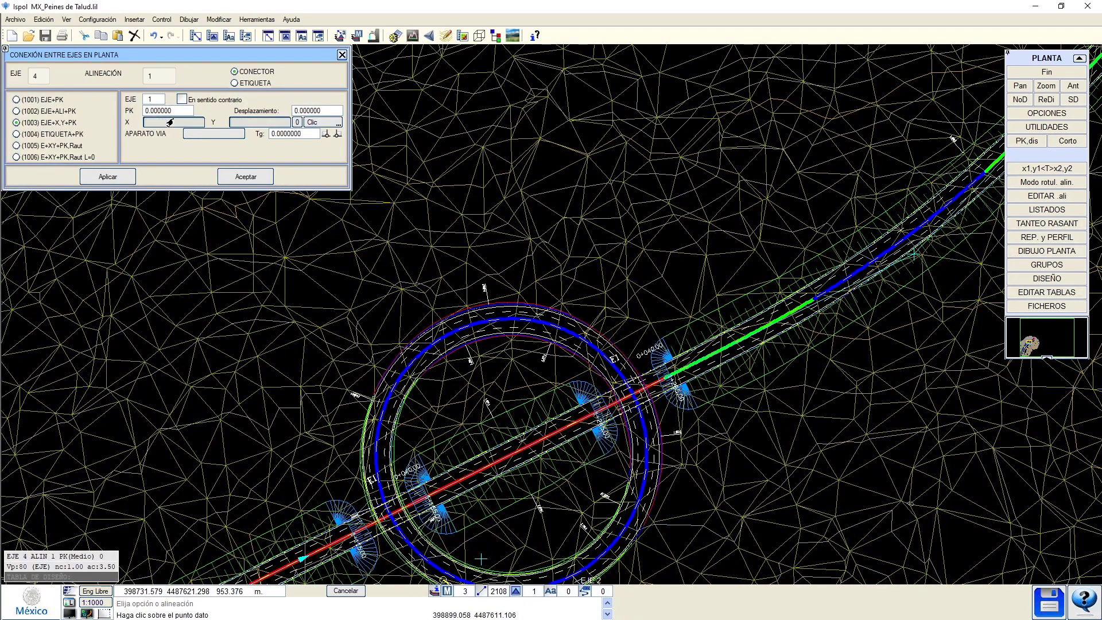
pyautogui.click(494, 252)
pyautogui.click(106, 181)
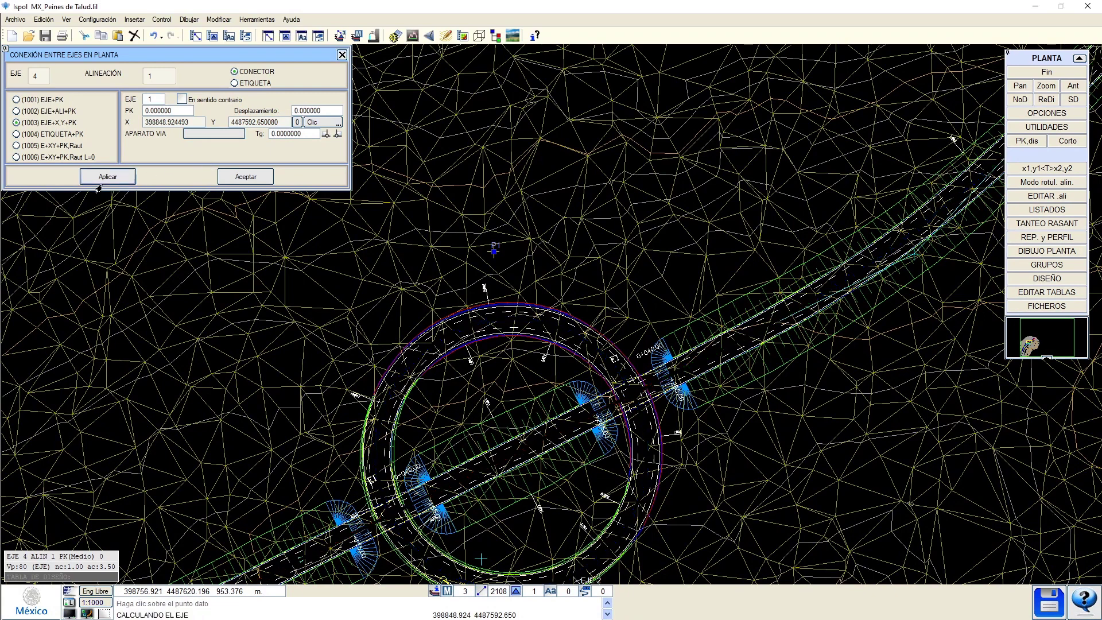
pyautogui.click(243, 181)
pyautogui.scroll(2, 483, 239)
pyautogui.rightClick(476, 216)
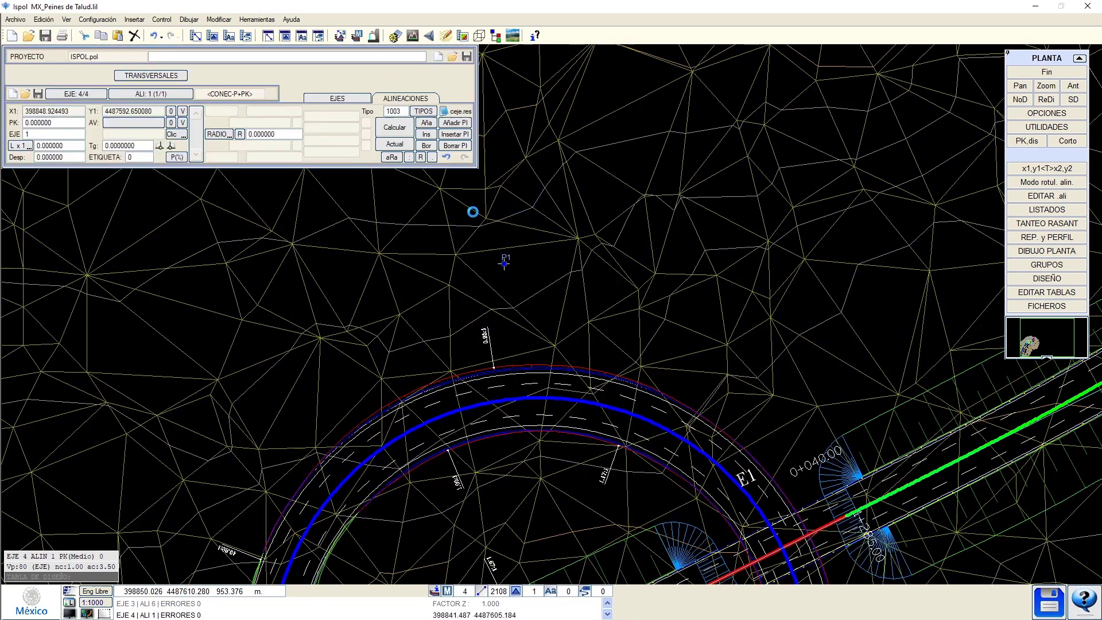
# Change the connection's reference axis to 2 and move its reference point to a new position just outside the roundabout.
pyautogui.click(52, 136)
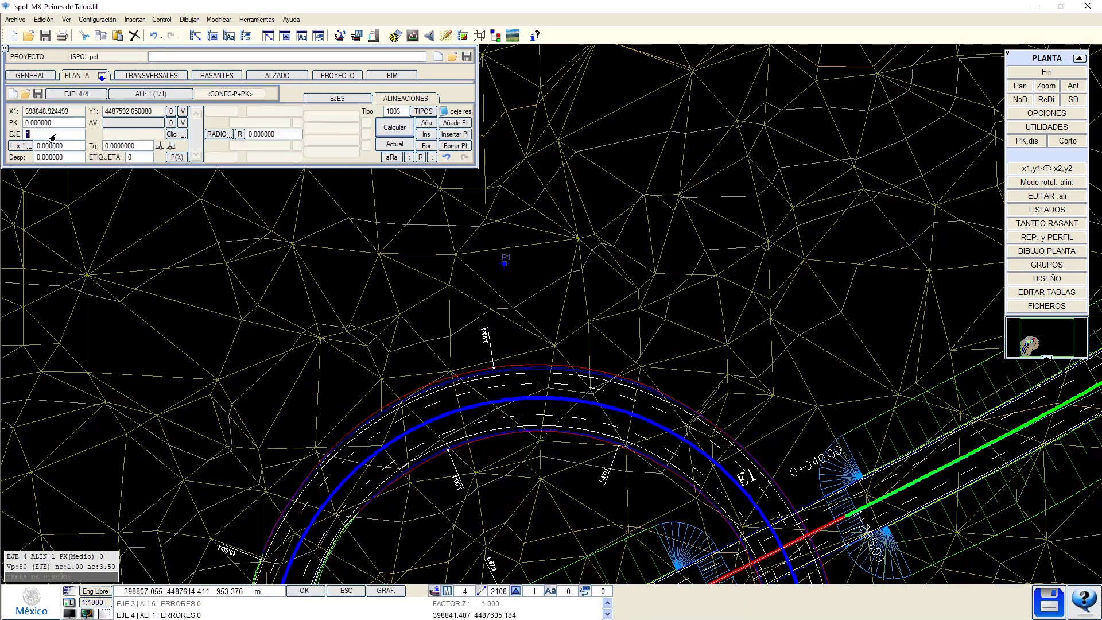
pyautogui.press('Return')
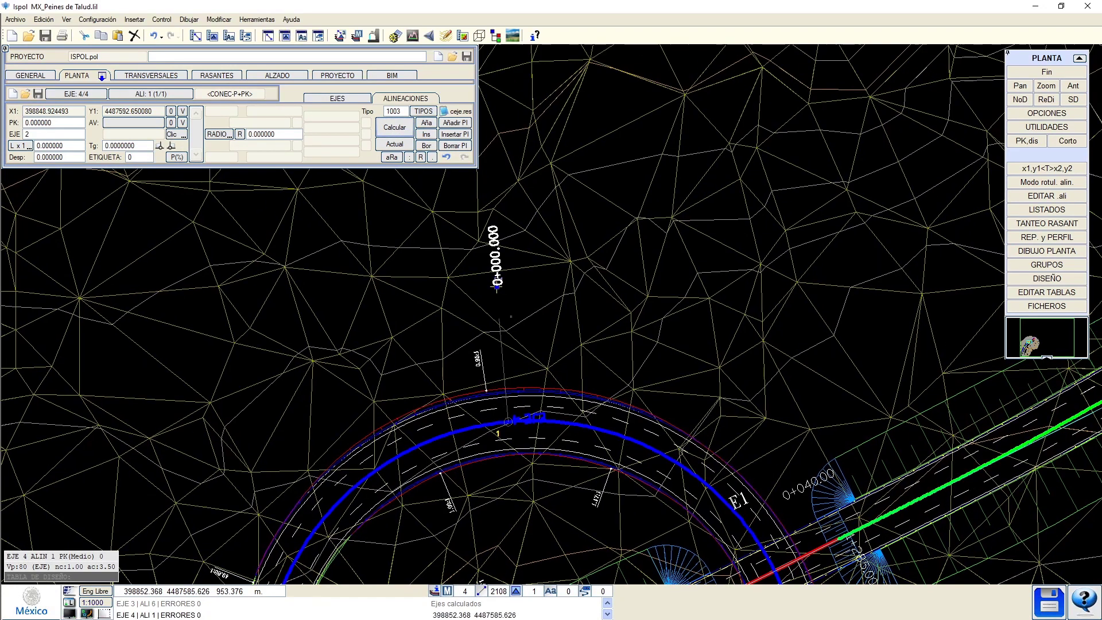
pyautogui.click(497, 285)
pyautogui.click(521, 267)
pyautogui.scroll(-1, 553, 291)
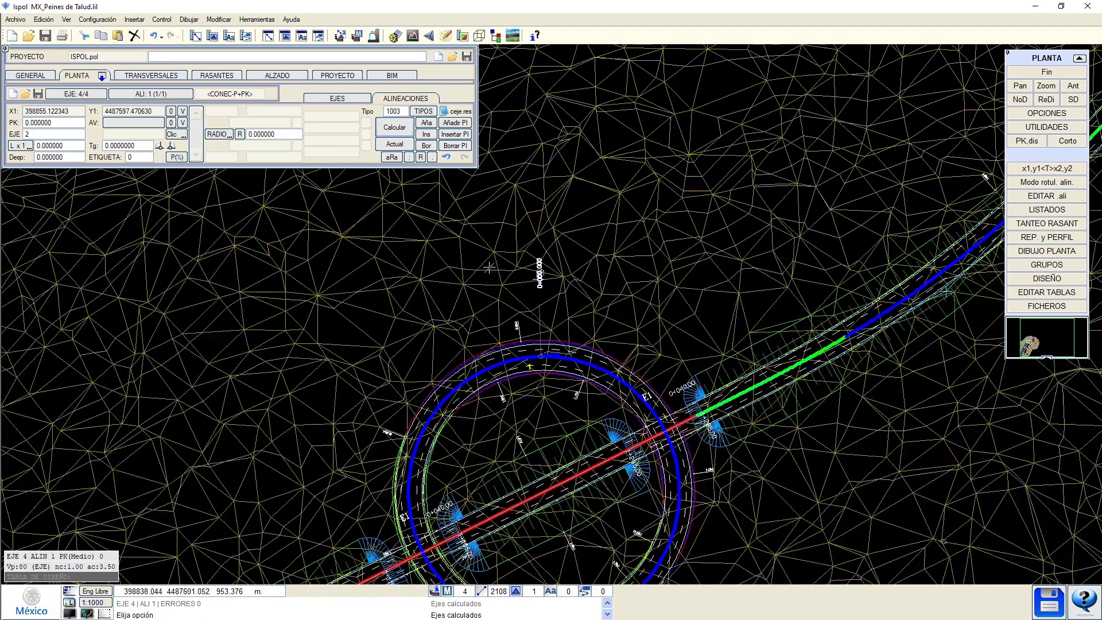
# Set the length of axis 4's connection alignment to 100 and calculate the axis.
pyautogui.click(258, 135)
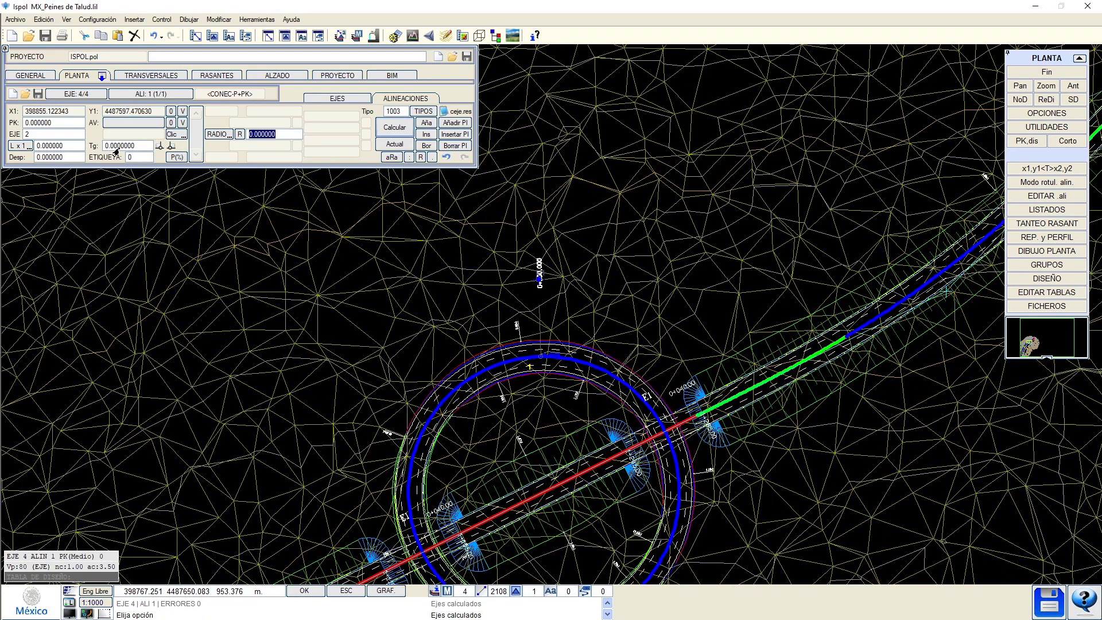
pyautogui.doubleClick(73, 147)
pyautogui.write('100')
pyautogui.click(395, 129)
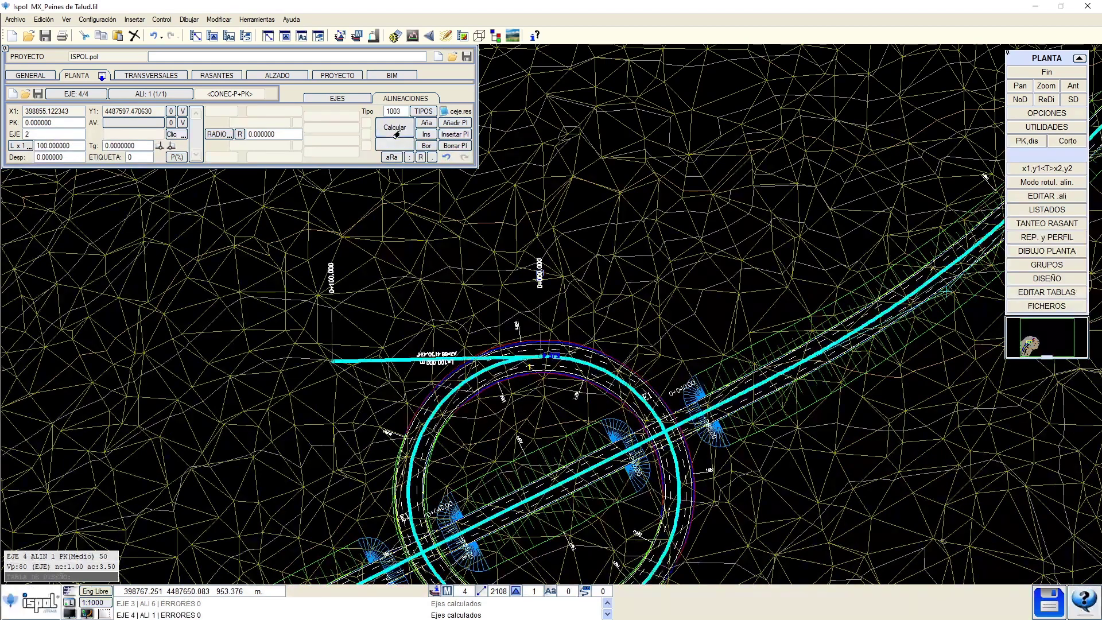
# Make the connection perpendicular to axis 2, trying Perpendicular I and settling on Perpendicular D, and recalculate so the branch leaves the roundabout outward.
pyautogui.moveTo(493, 242); pyautogui.dragTo(475, 251, button='middle')
pyautogui.scroll(1, 476, 357)
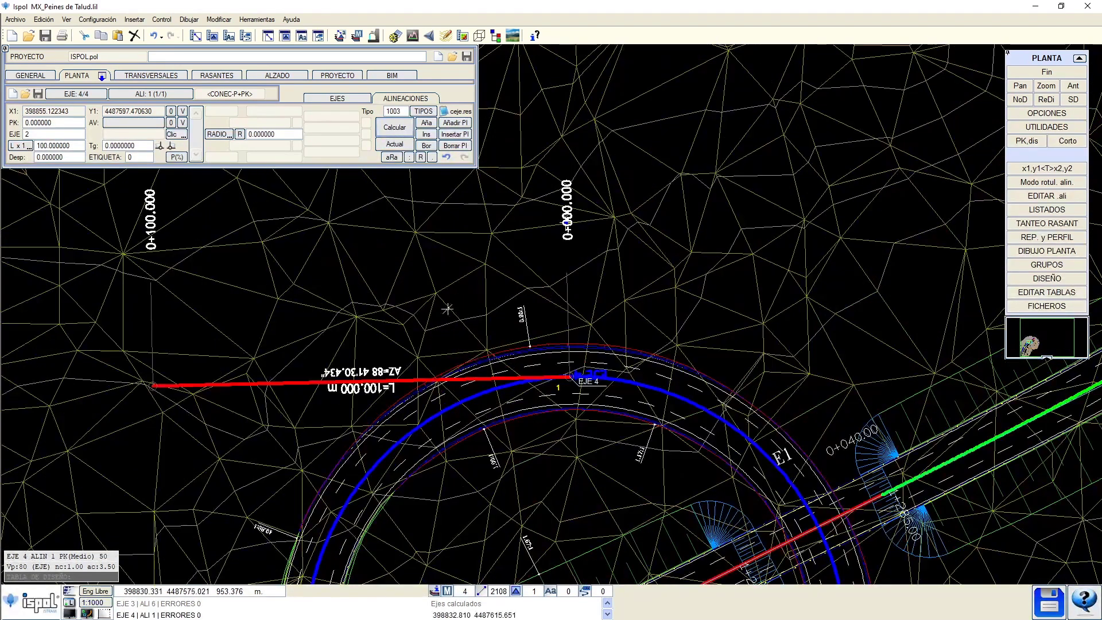
pyautogui.click(157, 146)
pyautogui.click(394, 143)
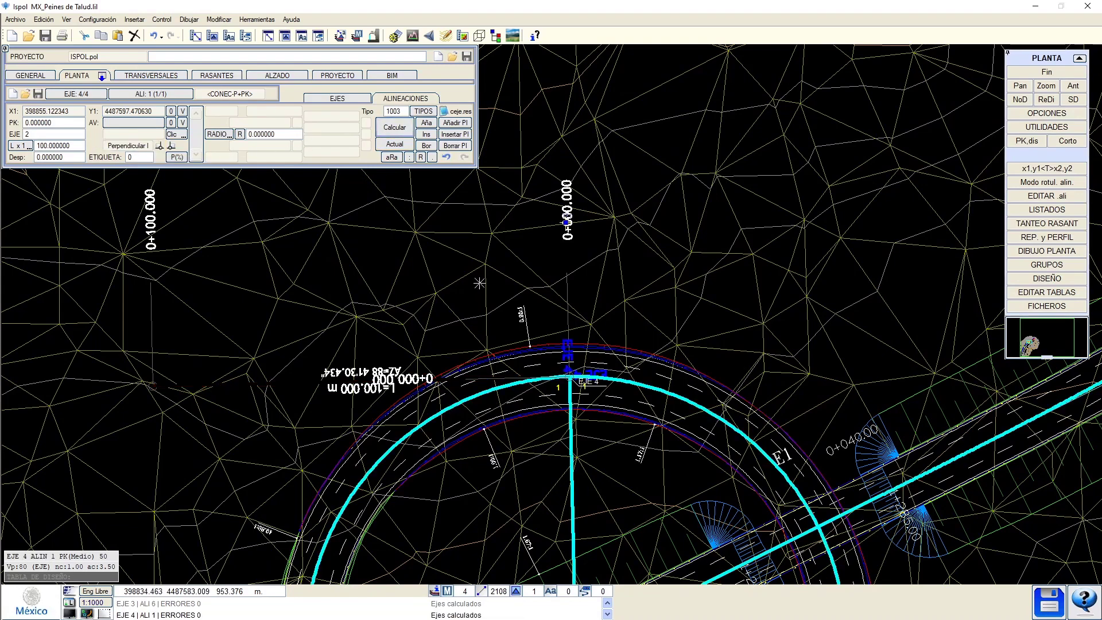
pyautogui.click(172, 148)
pyautogui.click(401, 127)
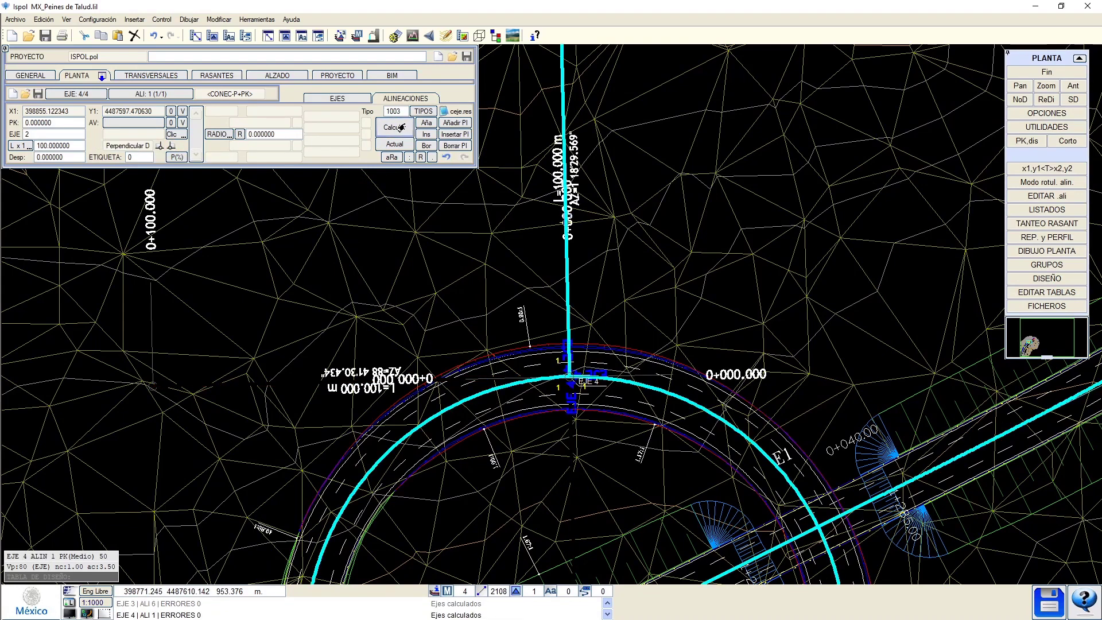
# Add a second, fixed two-point alignment to axis 4, running diagonally beyond the branch's end roughly alongside the main road, and calculate it.
pyautogui.scroll(-2, 498, 290)
pyautogui.moveTo(525, 260); pyautogui.dragTo(453, 343, button='middle')
pyautogui.scroll(-2, 502, 282)
pyautogui.moveTo(503, 266); pyautogui.dragTo(467, 356, button='middle')
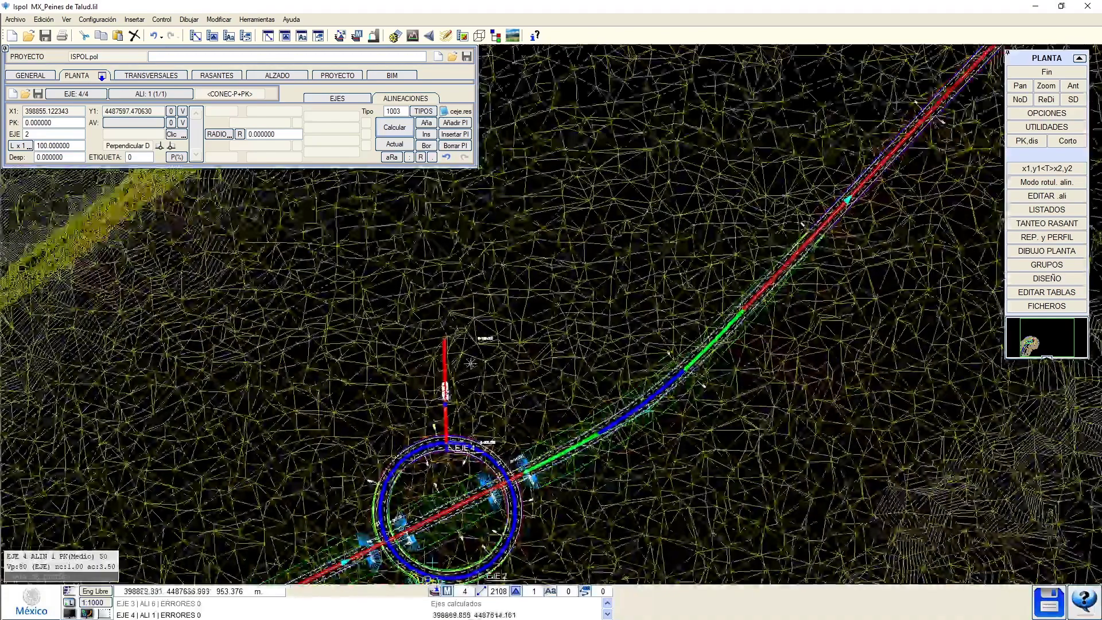
pyautogui.click(445, 124)
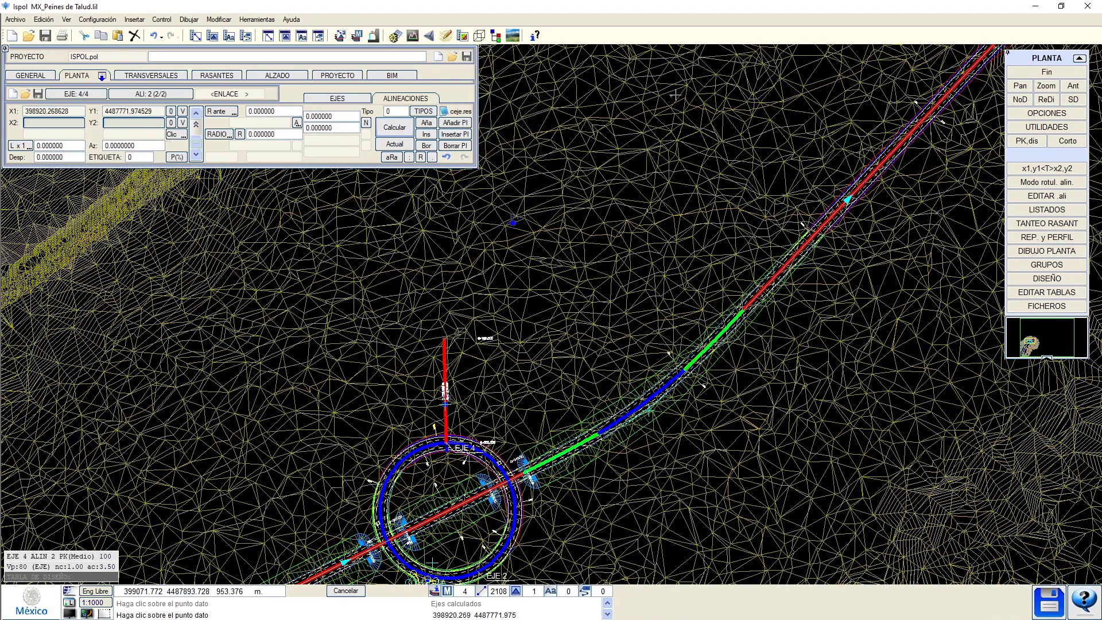
pyautogui.click(747, 78)
pyautogui.moveTo(485, 232); pyautogui.dragTo(542, 261, button='middle')
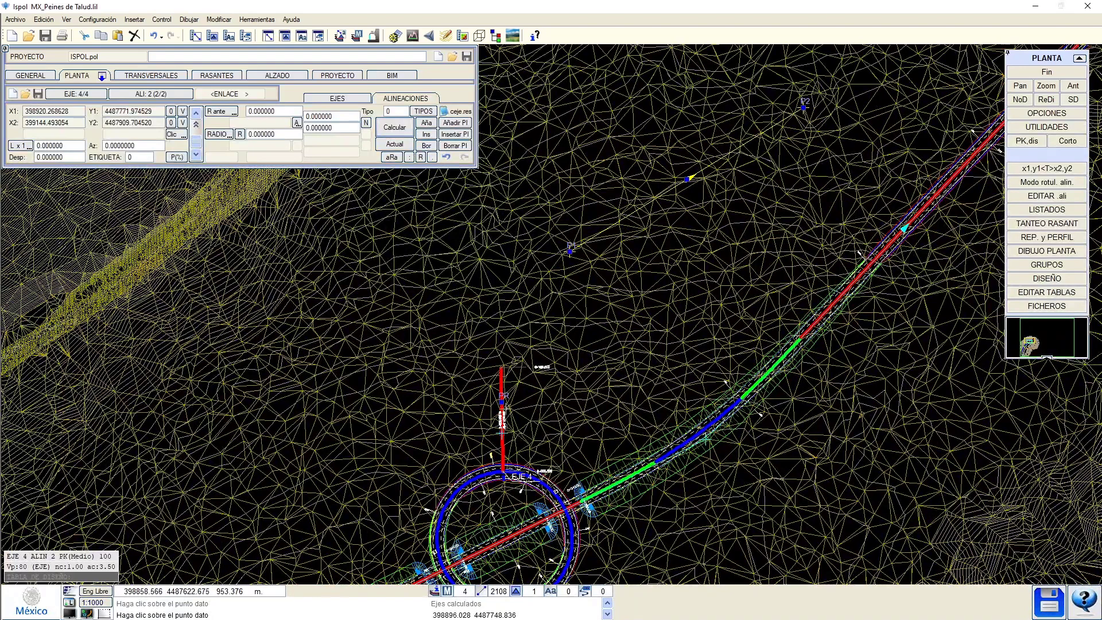
pyautogui.click(502, 402)
pyautogui.click(390, 128)
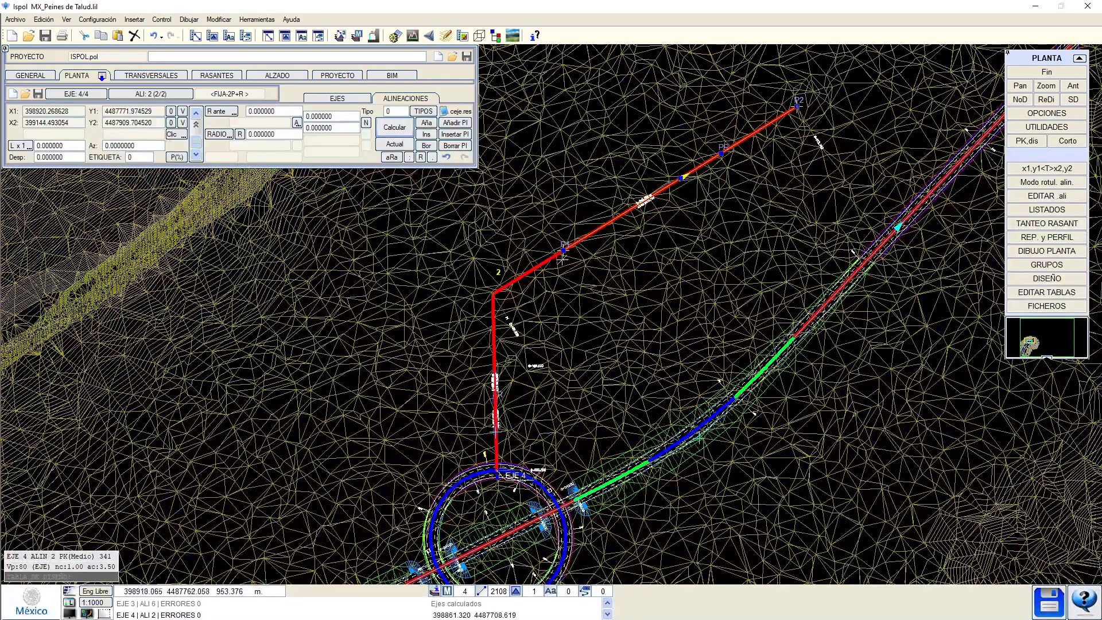
# Reposition the two defining points of the diagonal alignment, extending its far point outward.
pyautogui.click(563, 253)
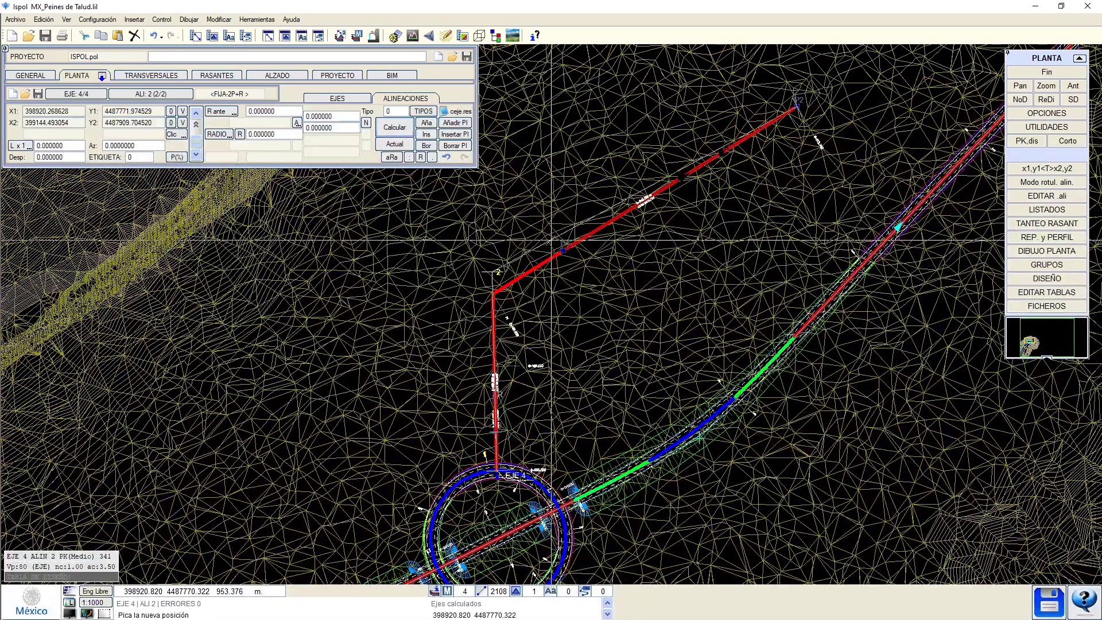
pyautogui.click(568, 258)
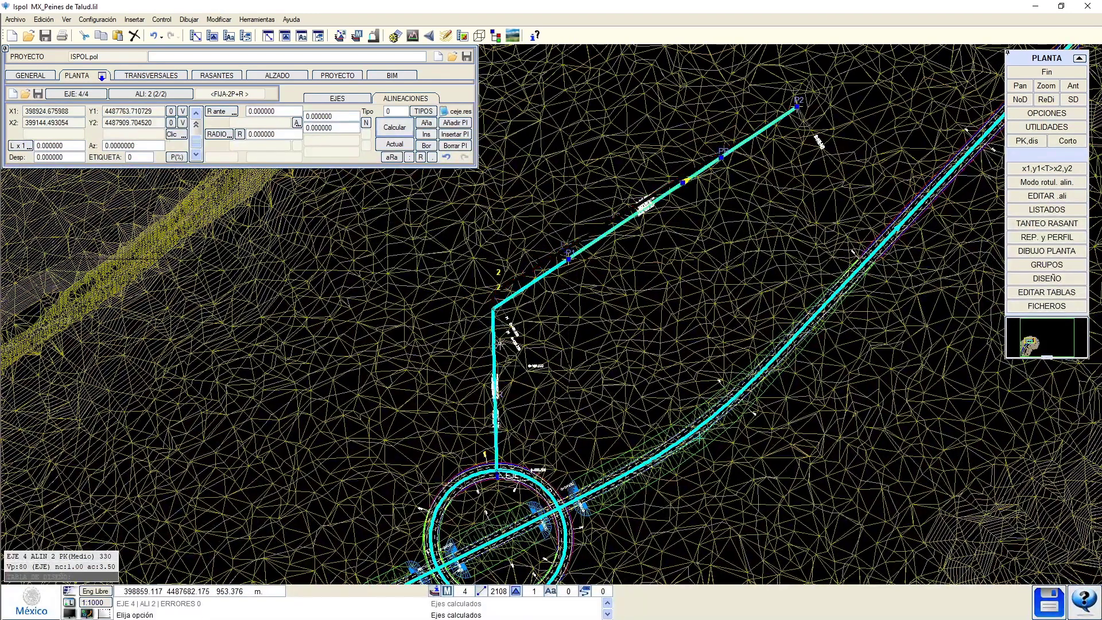
pyautogui.click(568, 259)
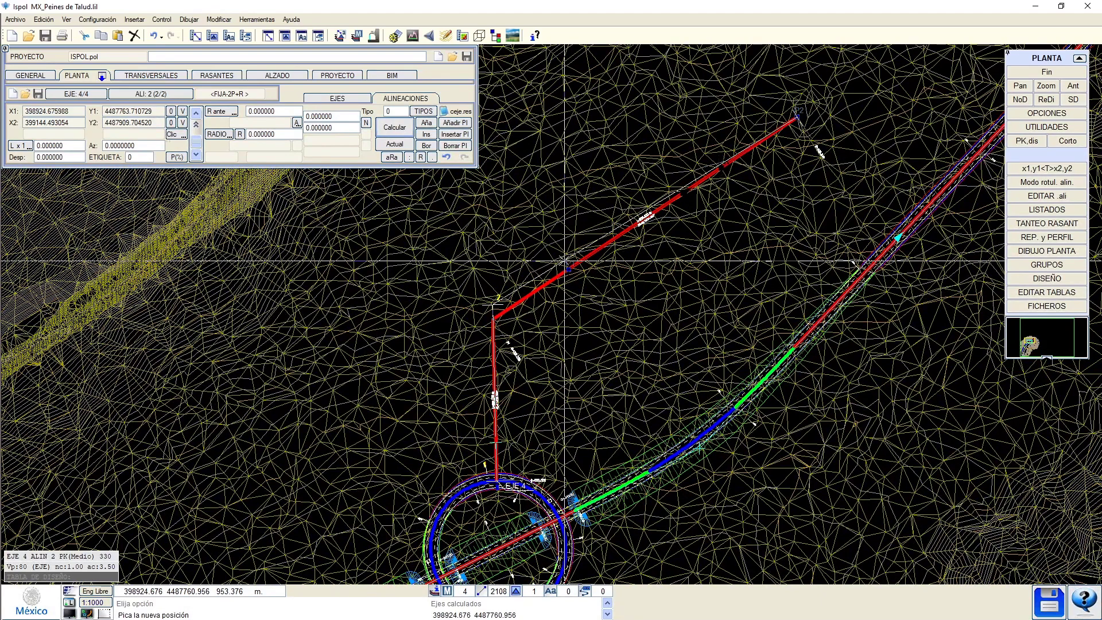
pyautogui.click(563, 262)
pyautogui.click(785, 135)
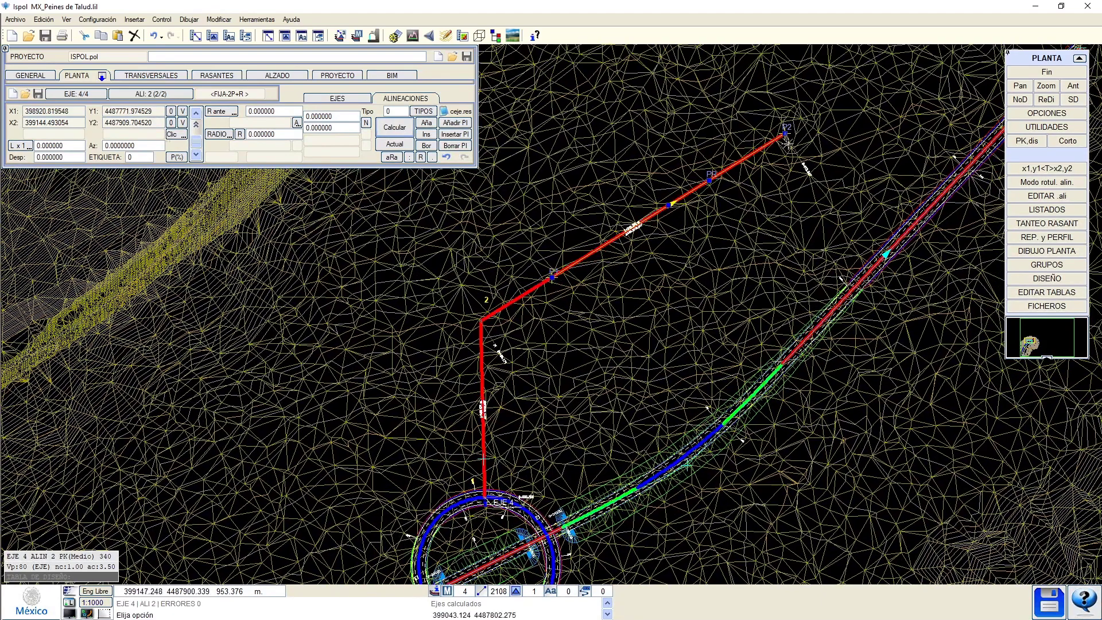
pyautogui.click(825, 138)
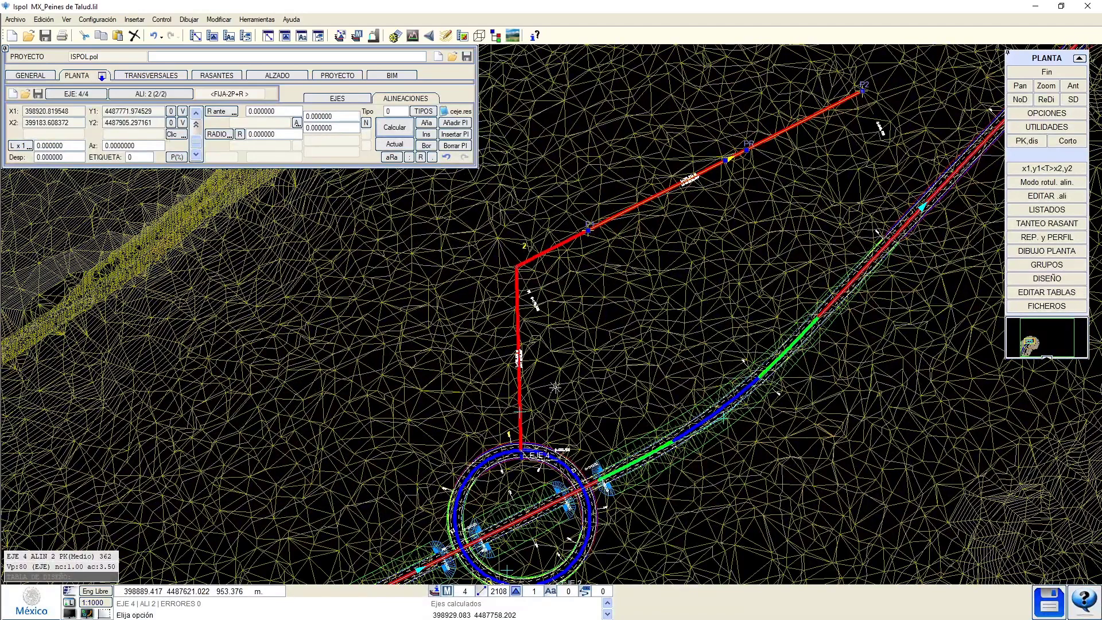
# Insert a floating (FLOTANTE) alignment with radius 50 between the two straights of axis 4 and calculate it.
pyautogui.scroll(2, 578, 245)
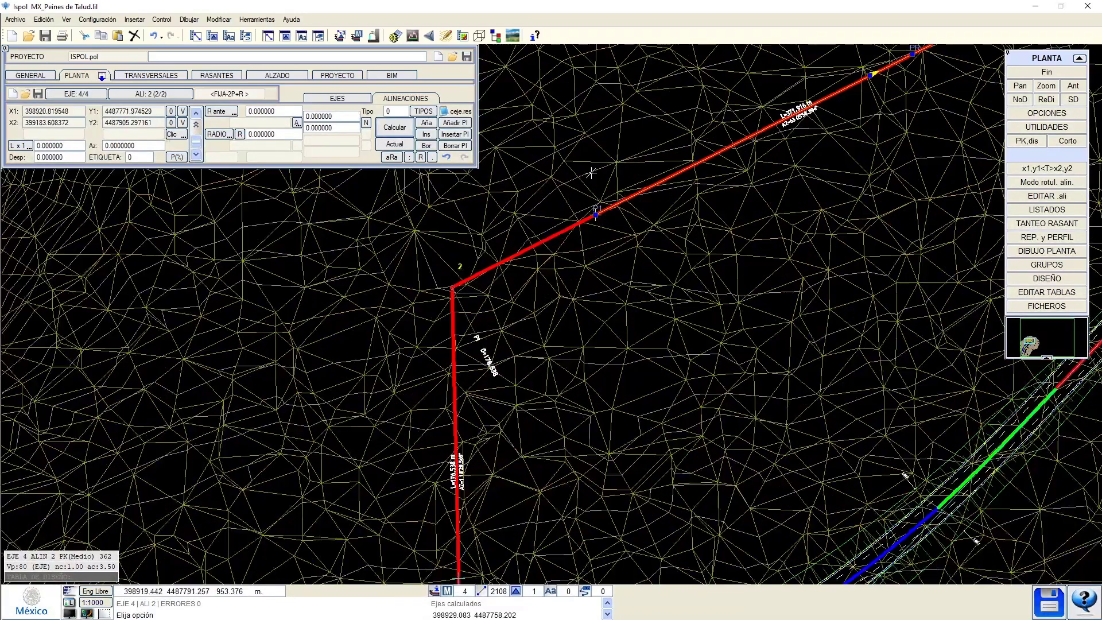
pyautogui.click(425, 134)
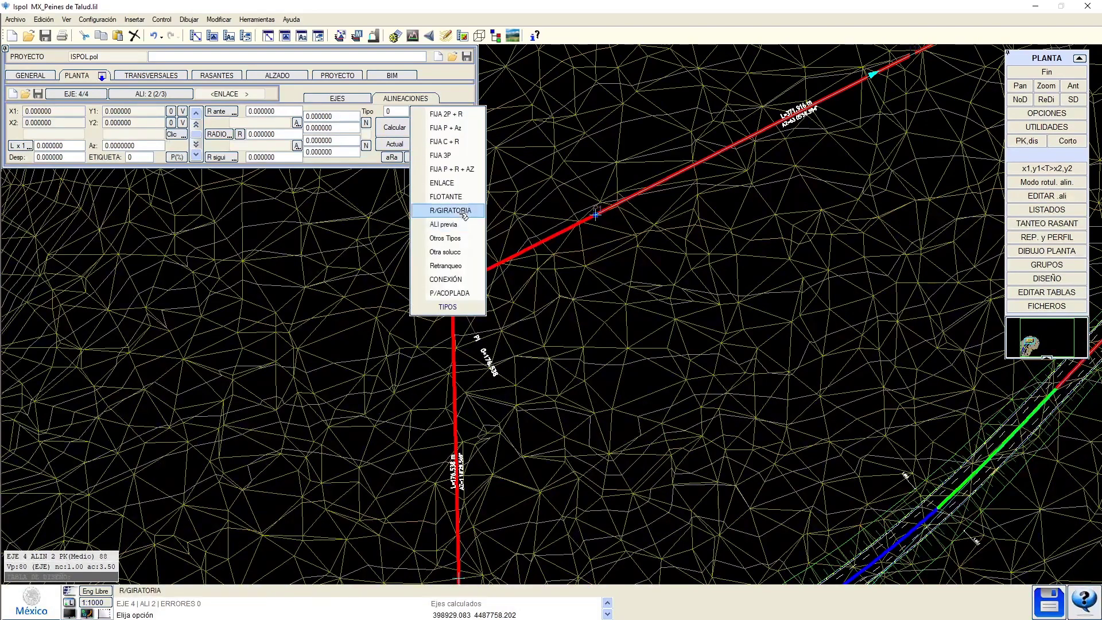
pyautogui.click(457, 200)
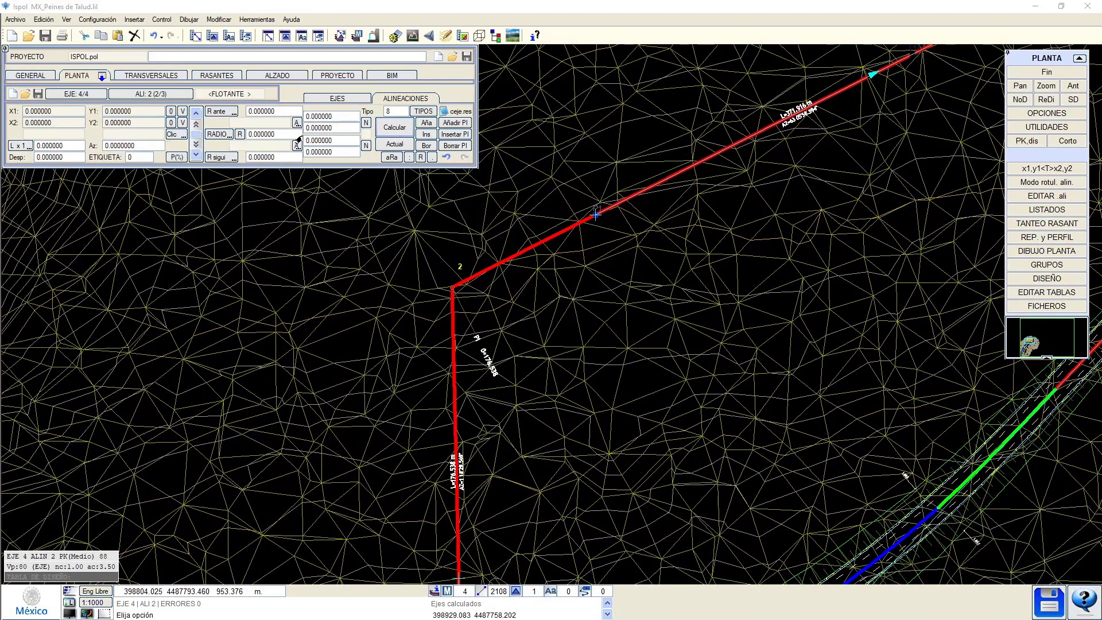
pyautogui.click(255, 135)
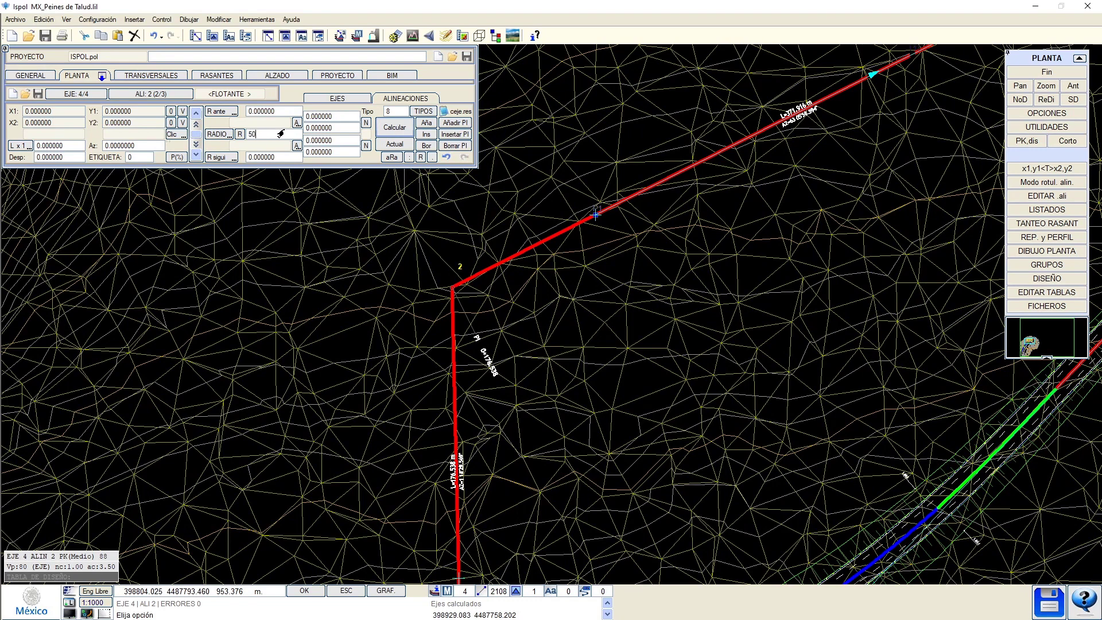
pyautogui.click(426, 123)
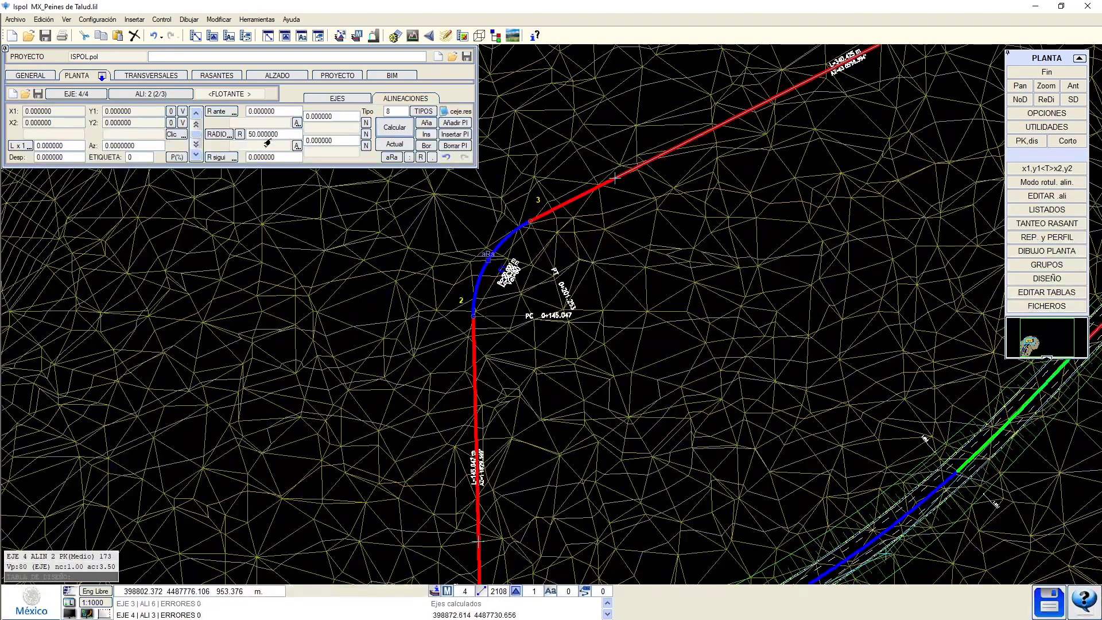
# Set the radius of the floating curve to 100 and recalculate axis 4.
pyautogui.click(266, 137)
pyautogui.write('100')
pyautogui.click(381, 129)
pyautogui.moveTo(524, 261); pyautogui.dragTo(521, 274, button='middle')
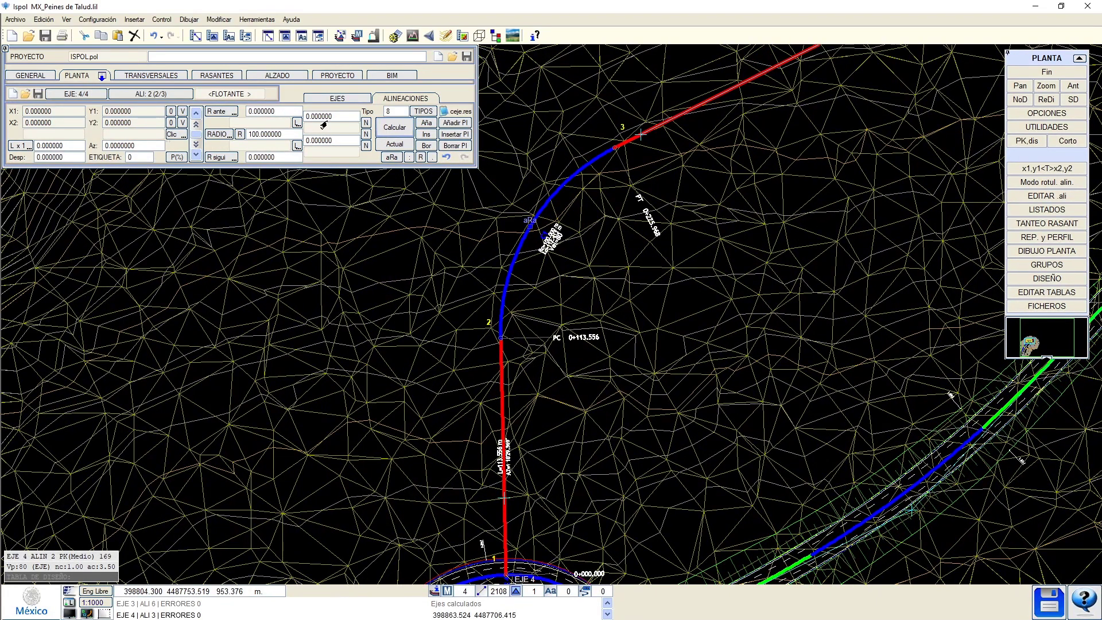
# Set the transition lengths at both ends of the floating curve to 40 and recalculate.
pyautogui.click(322, 118)
pyautogui.write('40')
pyautogui.click(376, 127)
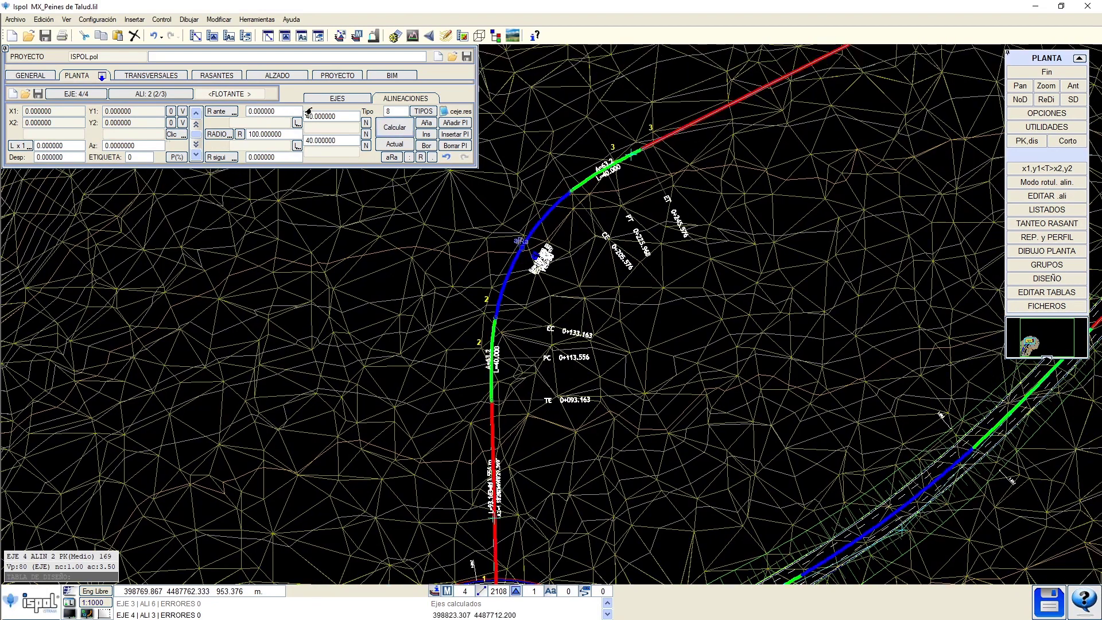
# Set the entry and exit transition lengths of the floating curve to 50 and recalculate axis 4.
pyautogui.click(380, 101)
pyautogui.click(319, 117)
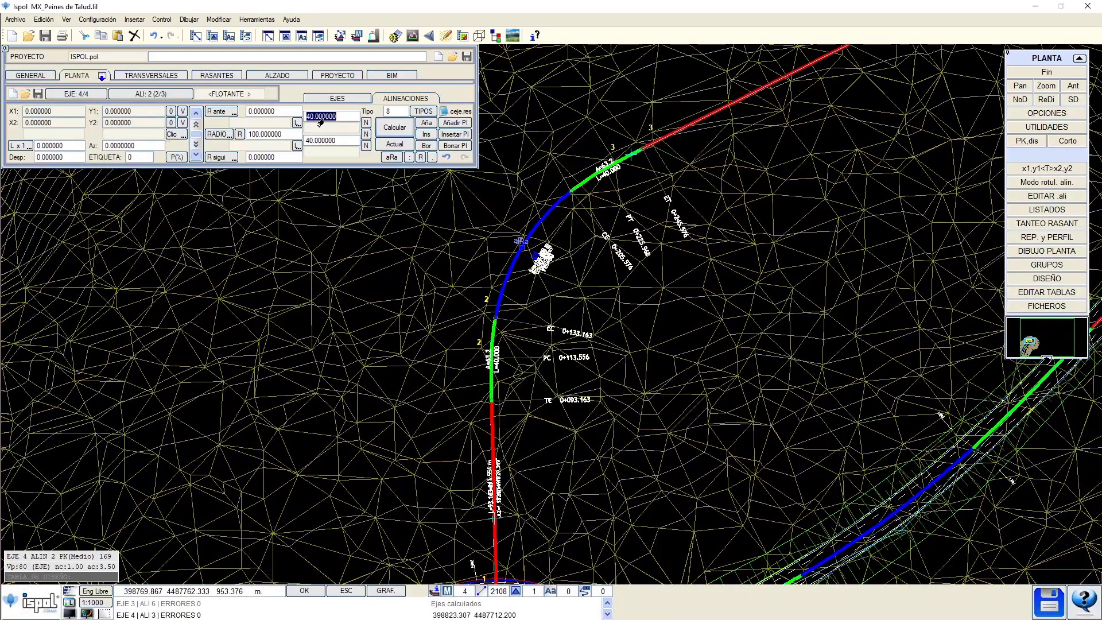
pyautogui.write('0')
pyautogui.click(383, 132)
pyautogui.moveTo(537, 217); pyautogui.dragTo(526, 237, button='middle')
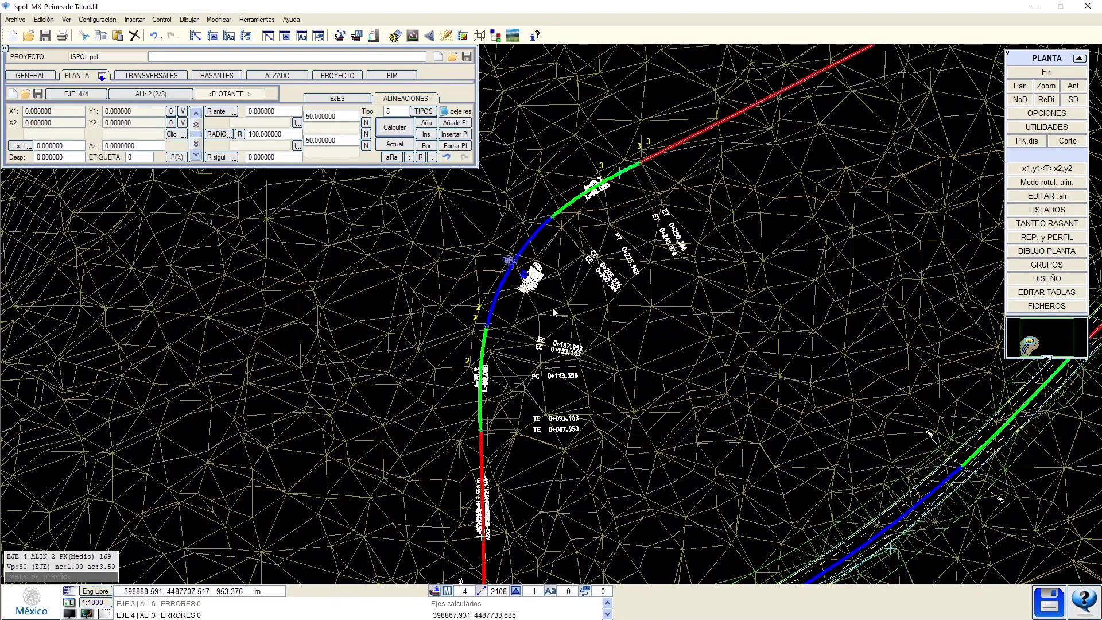
# Move the far endpoint of axis 4's last straight to about X 399176.72, Y 4487946.89 and save the project.
pyautogui.moveTo(553, 311); pyautogui.dragTo(586, 298, button='middle')
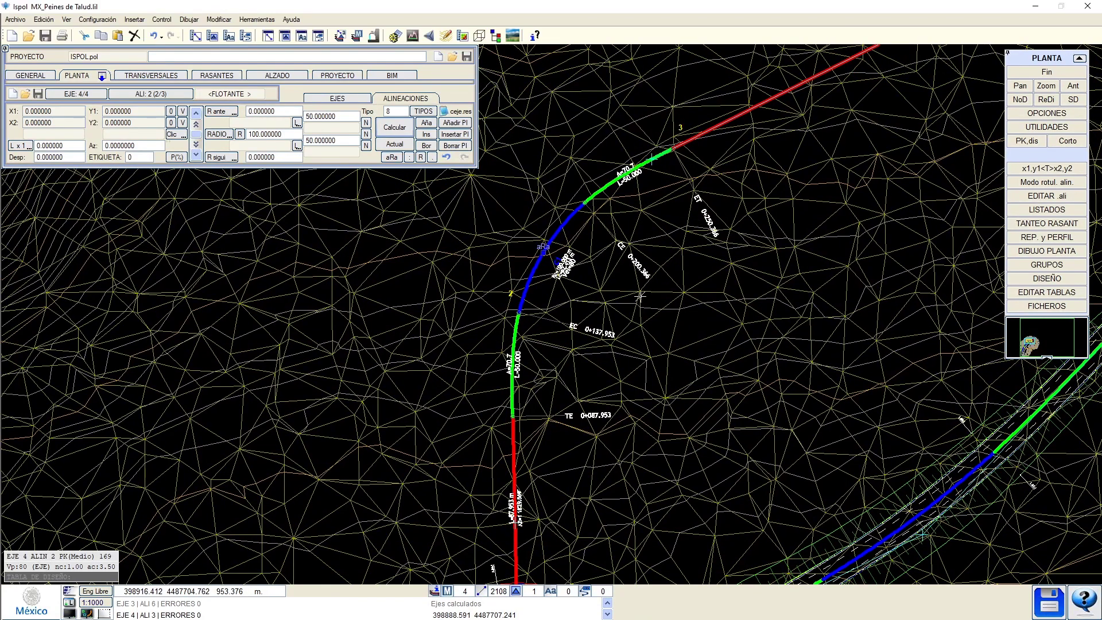
pyautogui.scroll(-3, 639, 295)
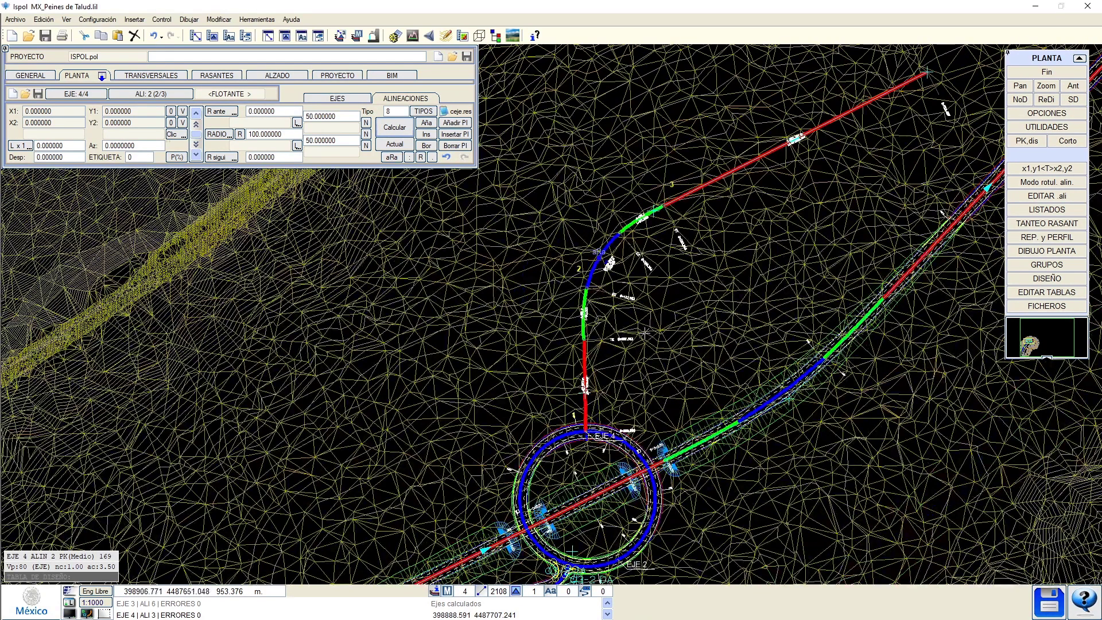
pyautogui.moveTo(645, 332); pyautogui.dragTo(597, 386, button='middle')
pyautogui.click(868, 101)
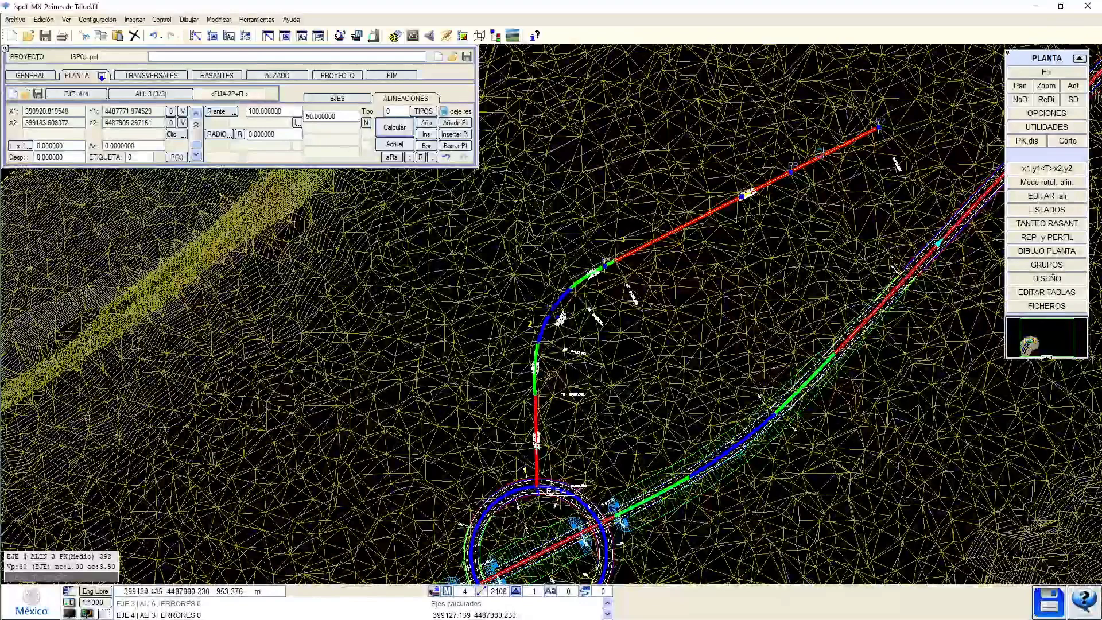
pyautogui.click(876, 127)
pyautogui.click(871, 84)
pyautogui.moveTo(764, 234); pyautogui.dragTo(739, 251, button='middle')
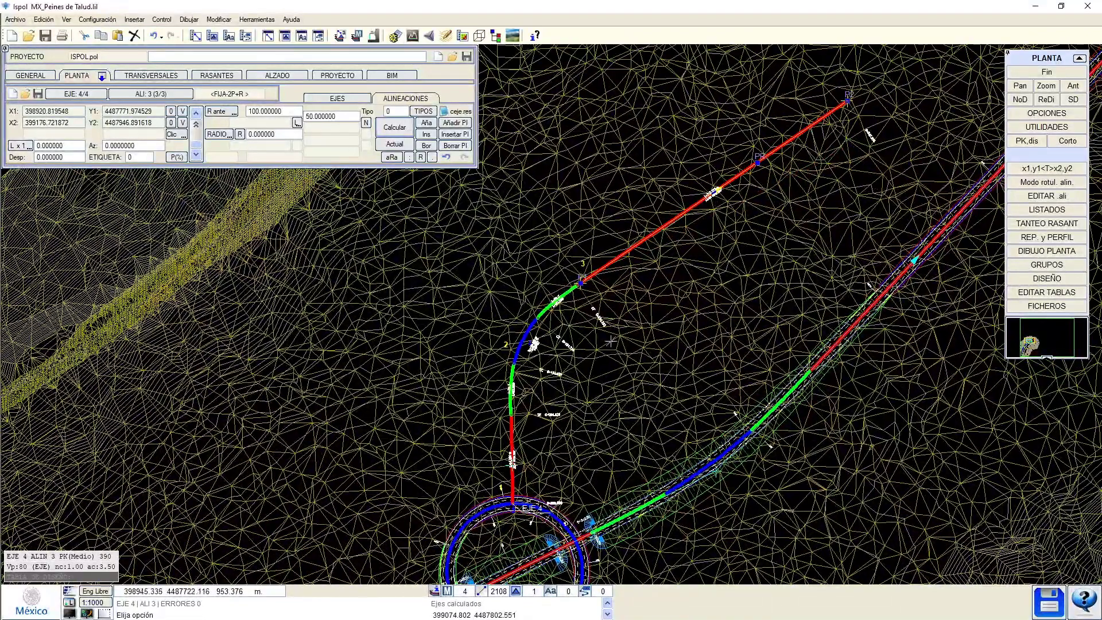
pyautogui.click(1049, 603)
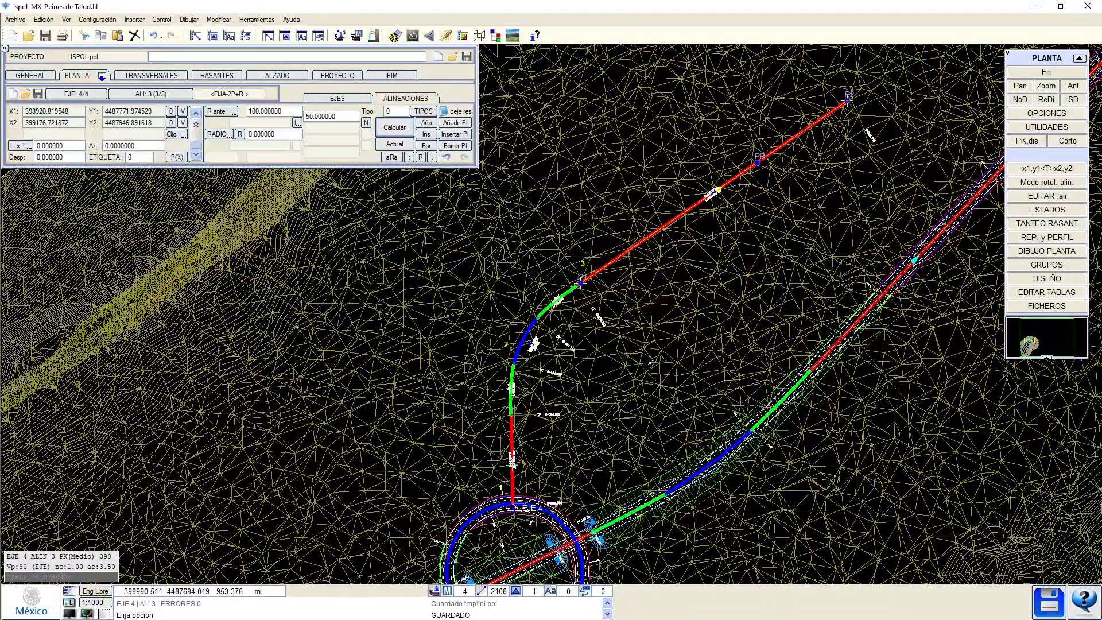
# Generate the terrain cross sections for axis 4.
pyautogui.scroll(3, 536, 414)
pyautogui.scroll(-1, 536, 415)
pyautogui.moveTo(537, 419); pyautogui.dragTo(551, 370, button='middle')
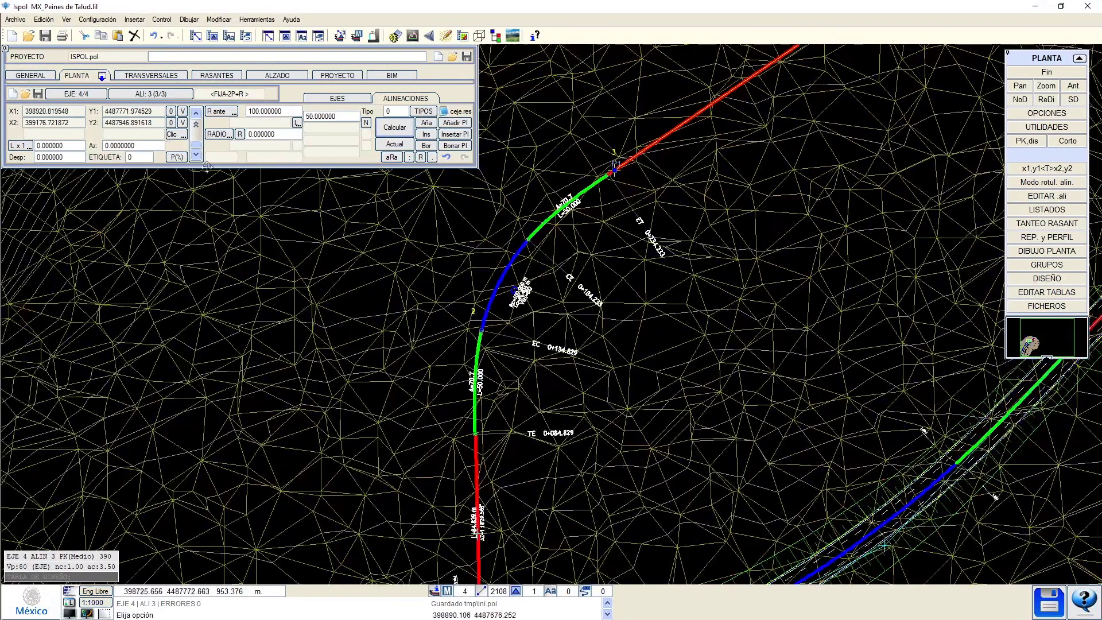
pyautogui.click(144, 78)
pyautogui.click(174, 105)
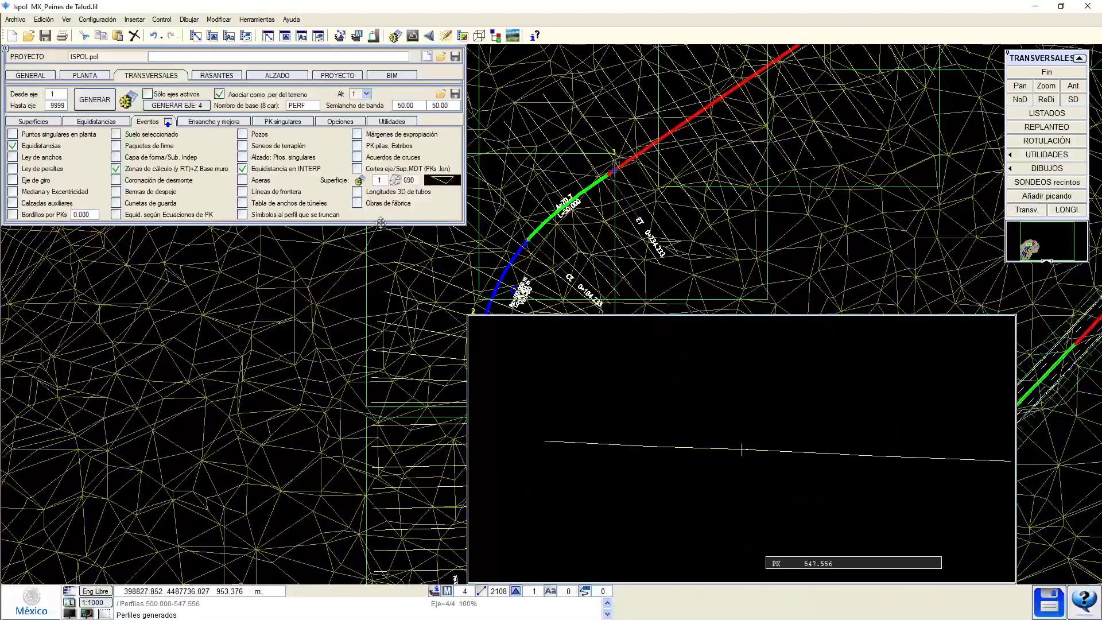
# Assign the library section ST_A2.vol as the section of axis 4.
pyautogui.click(32, 75)
pyautogui.click(248, 214)
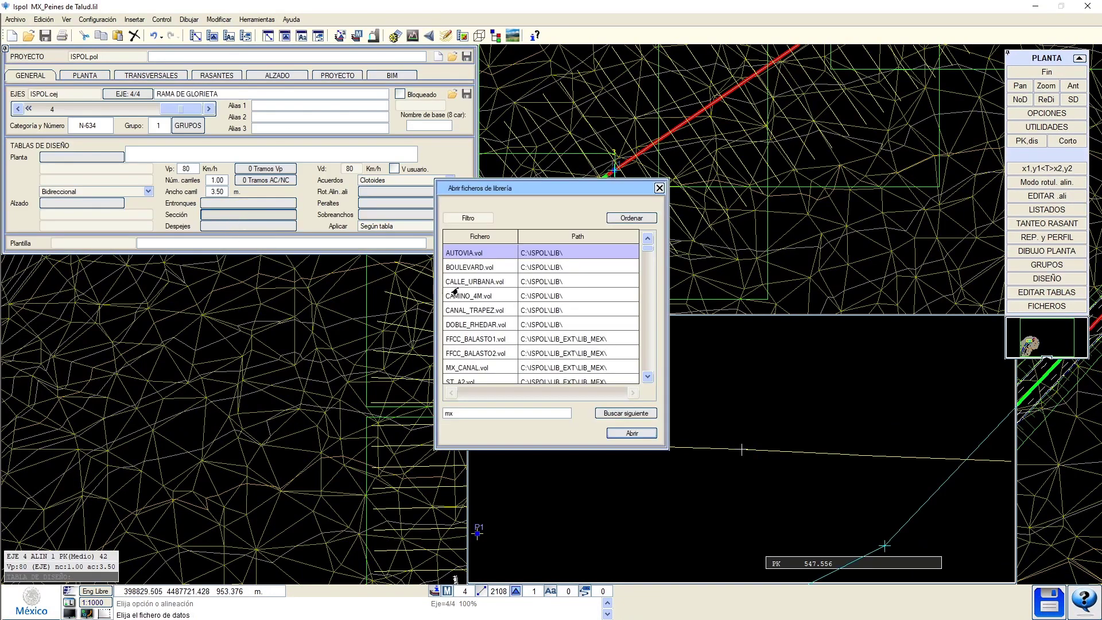
pyautogui.scroll(-2, 504, 343)
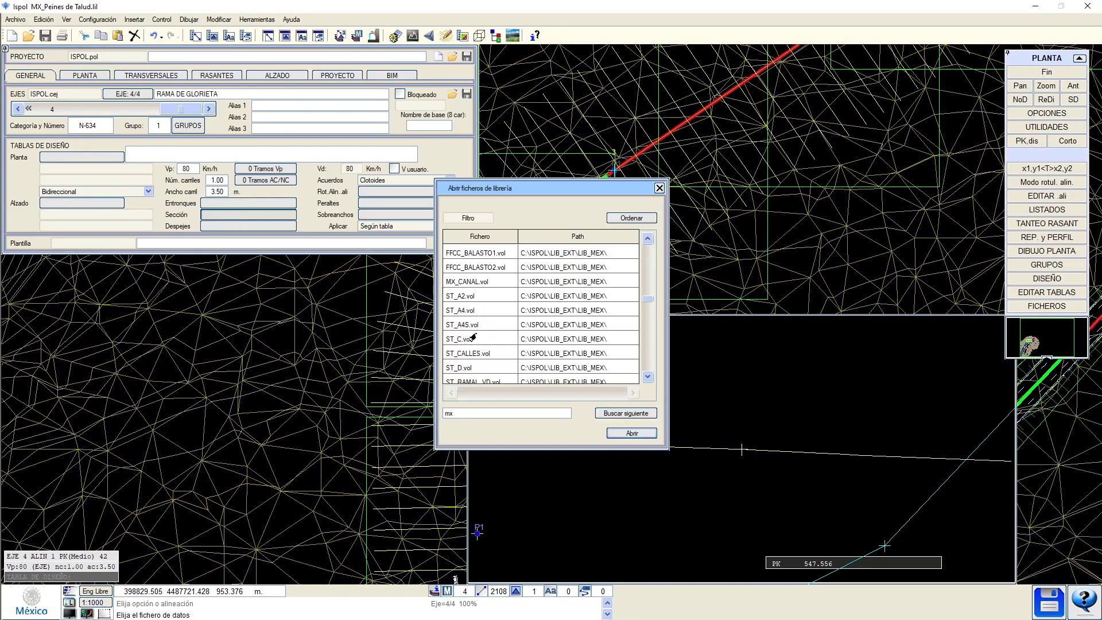
pyautogui.click(478, 297)
pyautogui.click(633, 434)
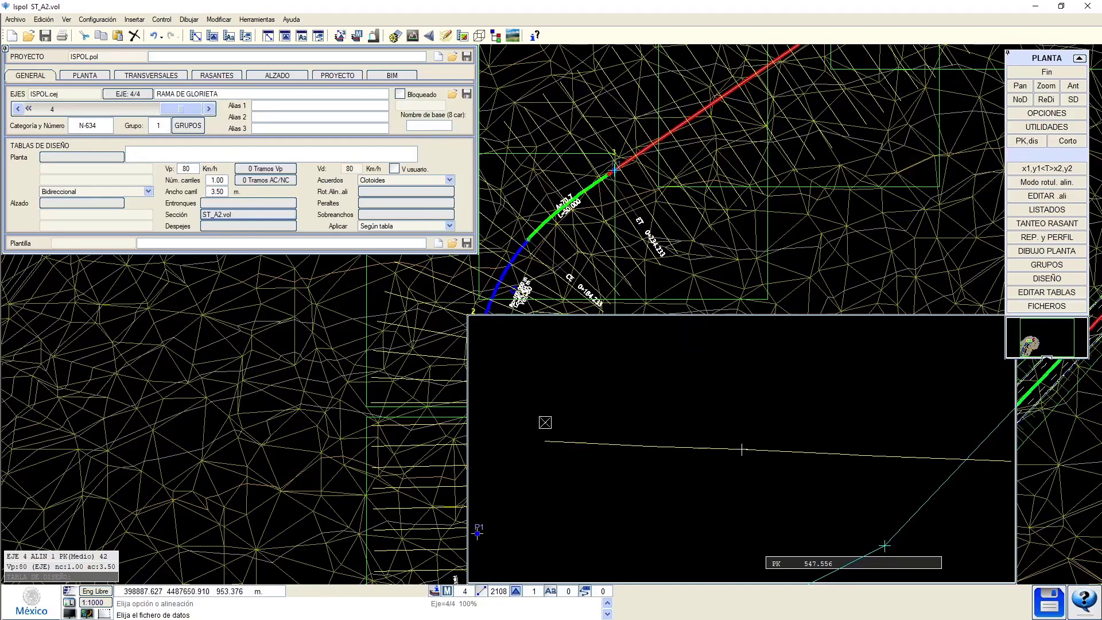
# In the grade design of axis 4, generate the other-axes profiles for all active axes with the cajeado extracted.
pyautogui.click(210, 76)
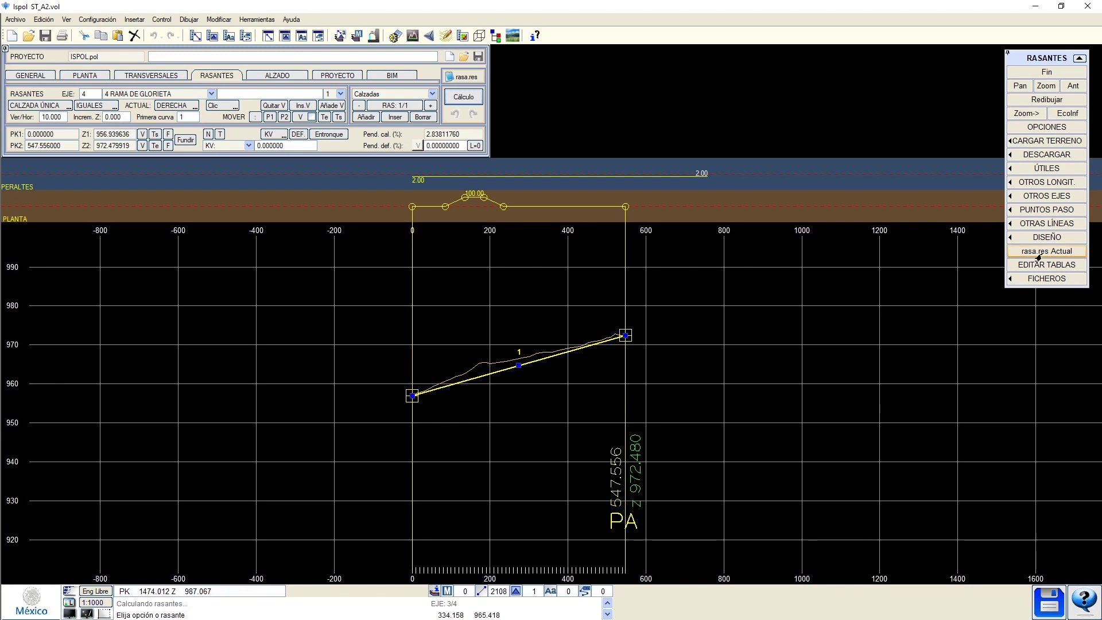
pyautogui.click(1046, 197)
pyautogui.click(947, 197)
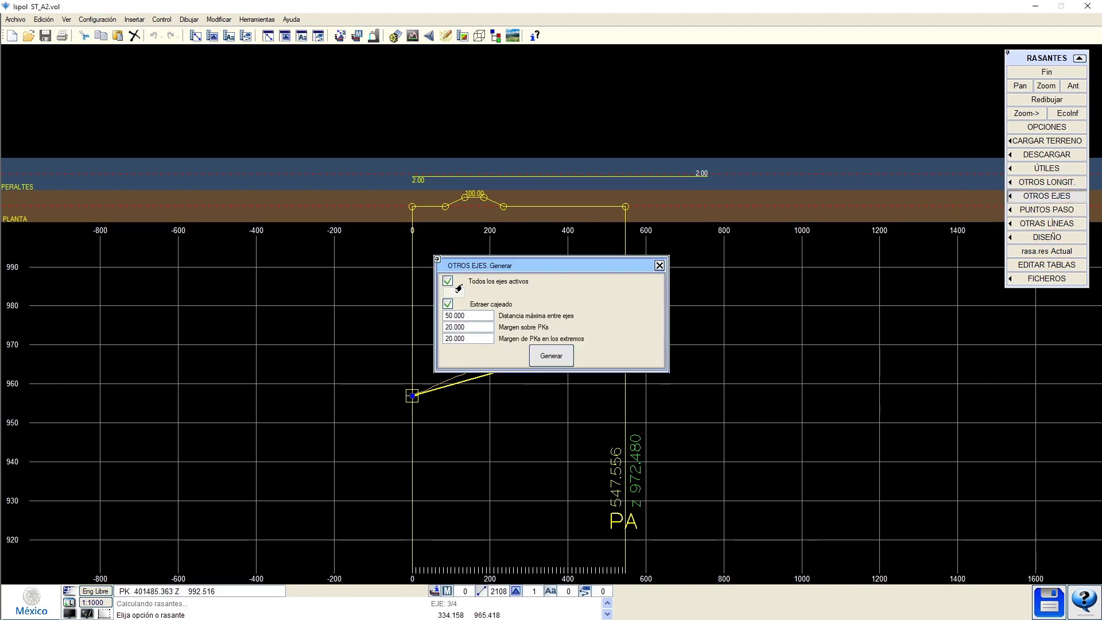
pyautogui.click(550, 355)
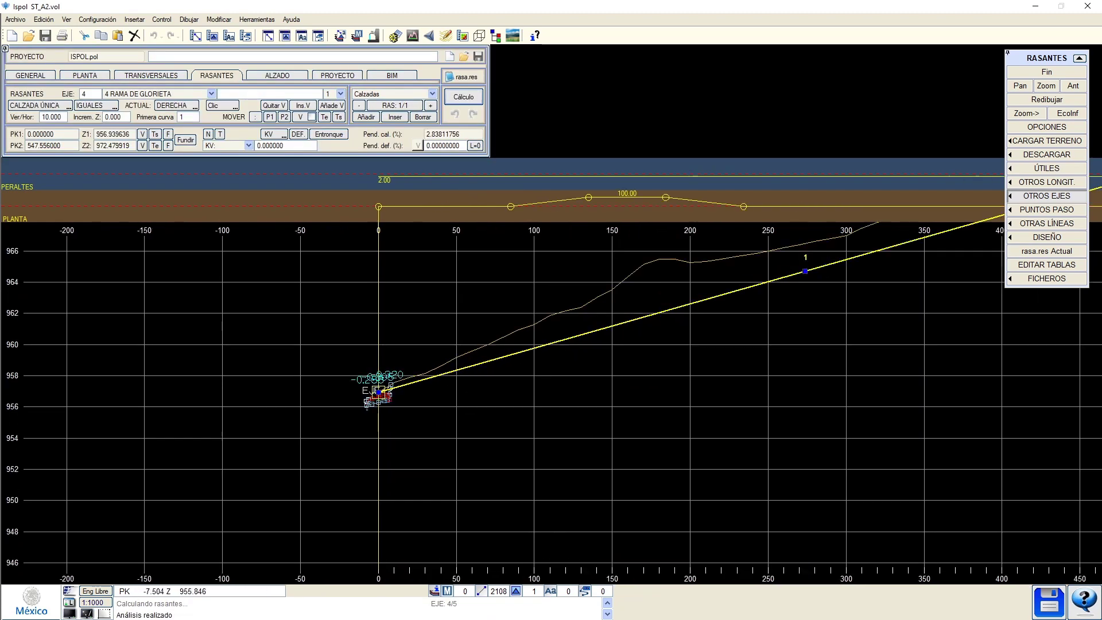
pyautogui.scroll(3, 373, 401)
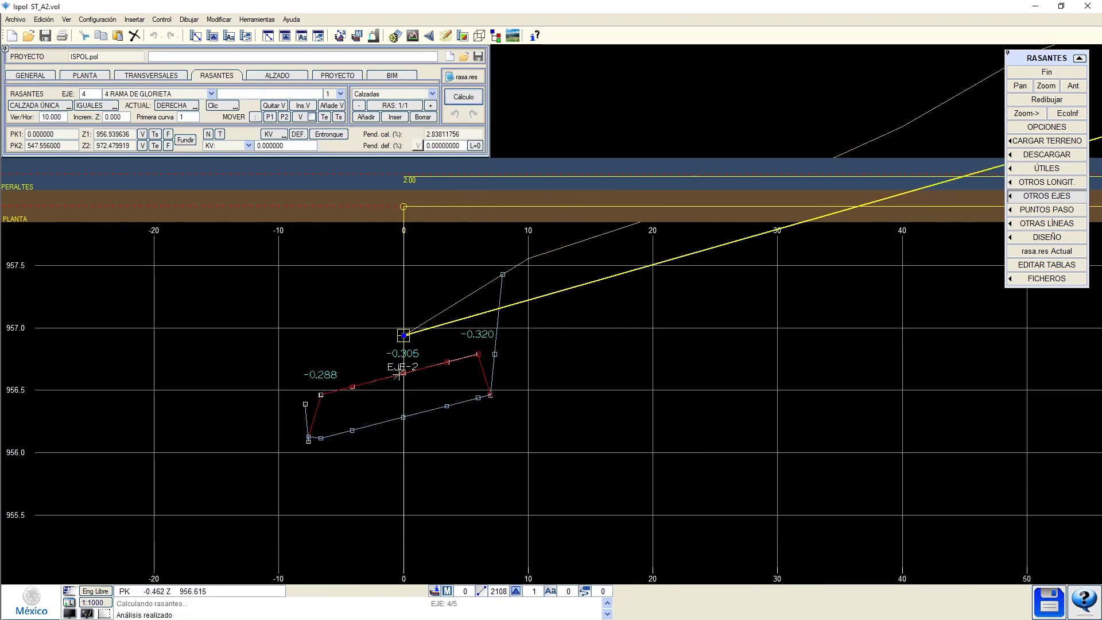
# Snap the first grade to the EJE-2 platform, from its centre at PK 0 to its point at PK 3.5, and calculate.
pyautogui.click(95, 591)
pyautogui.click(144, 444)
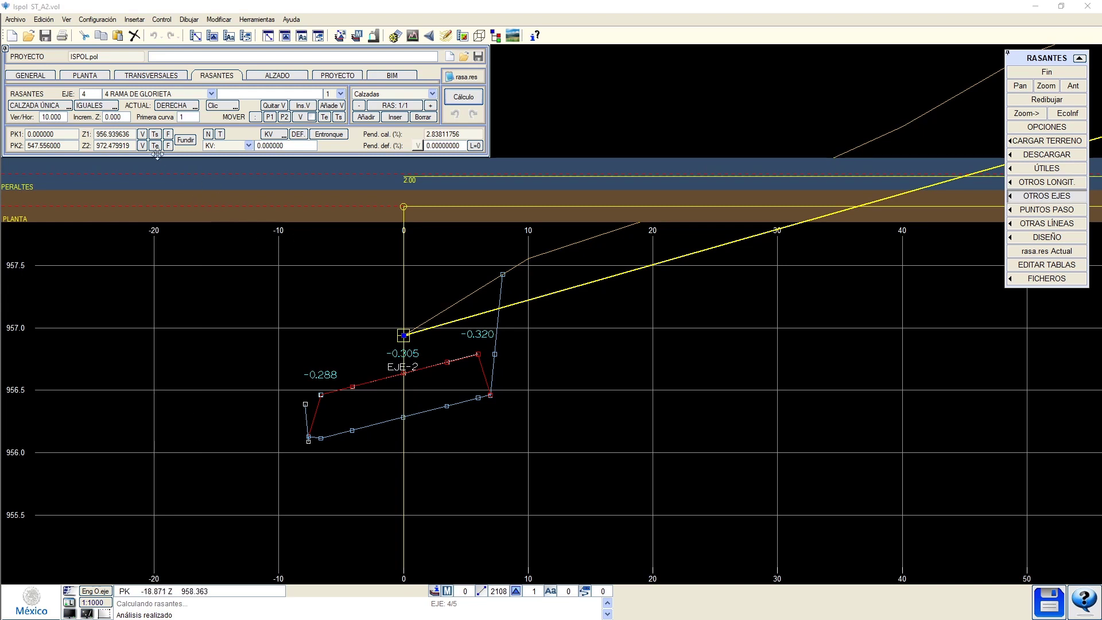
pyautogui.click(103, 134)
pyautogui.click(406, 373)
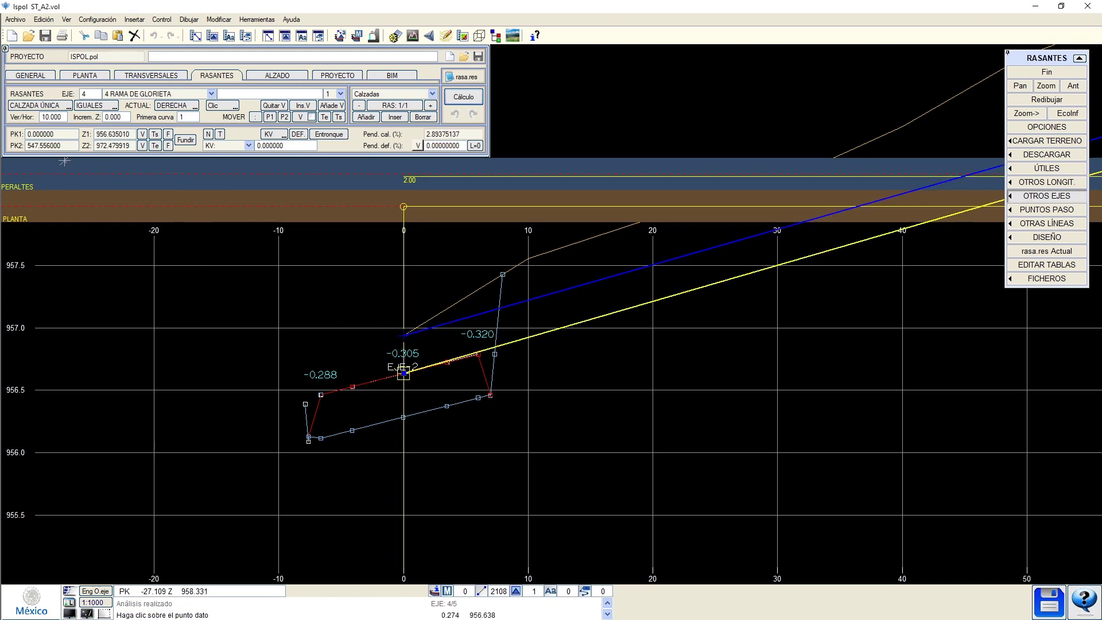
pyautogui.click(113, 147)
pyautogui.click(447, 361)
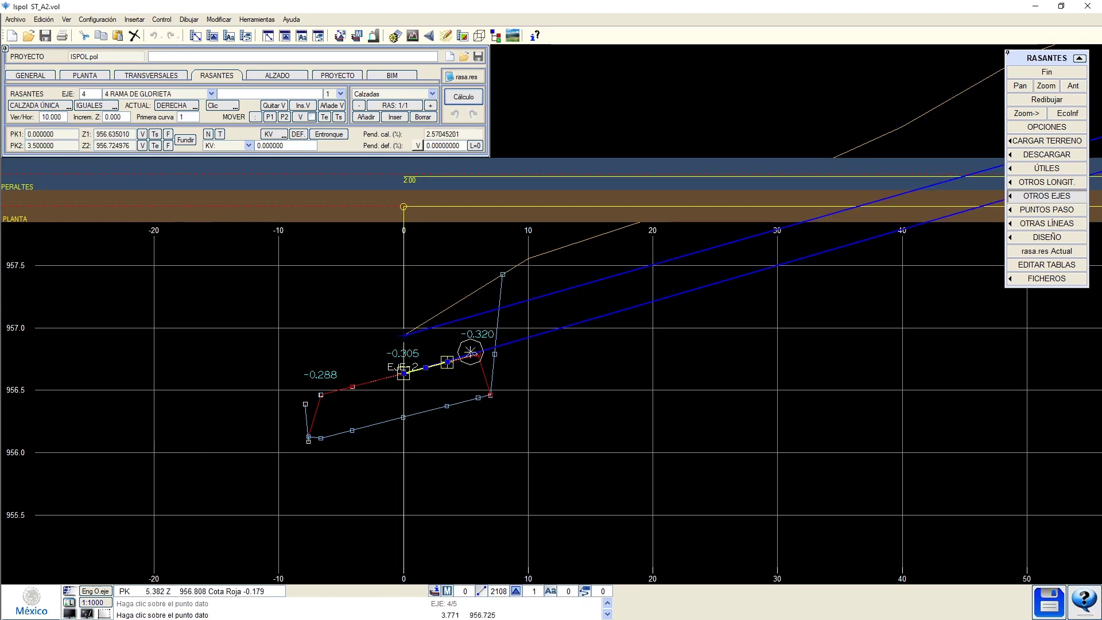
pyautogui.click(459, 98)
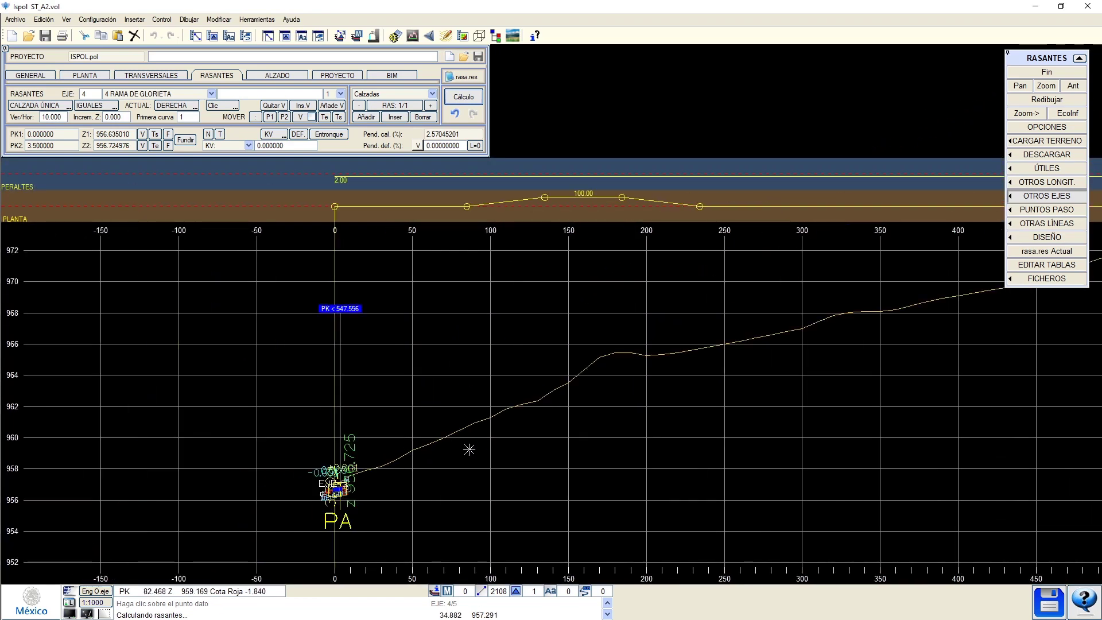
# Add a second grade from about PK 73.6, Z 958.58 to about PK 149.1, Z 964.47 and calculate.
pyautogui.click(368, 117)
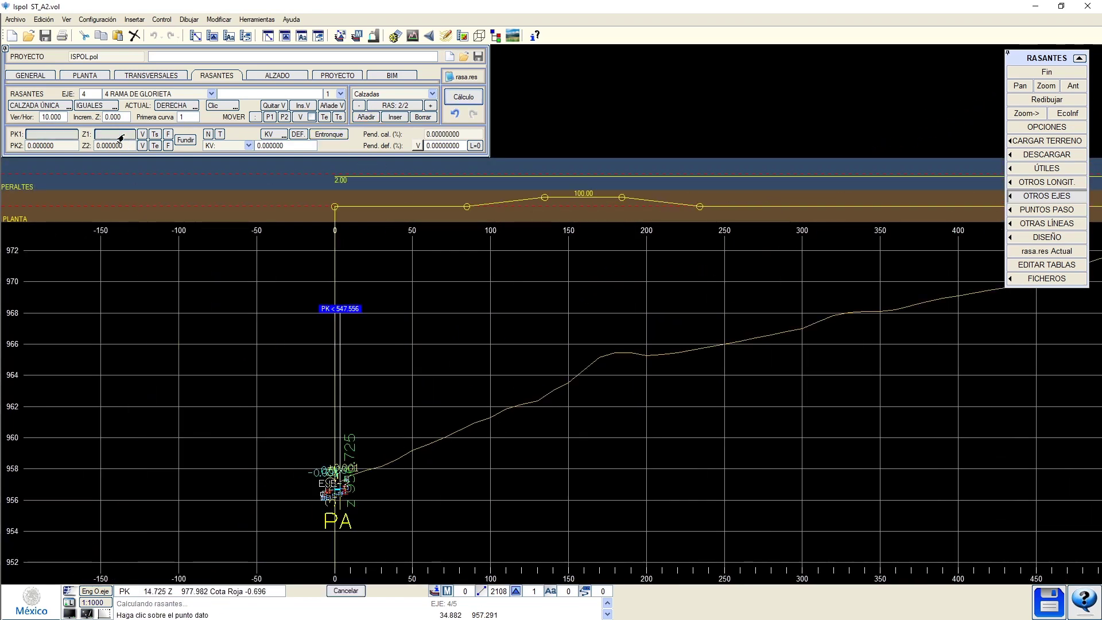
pyautogui.click(449, 459)
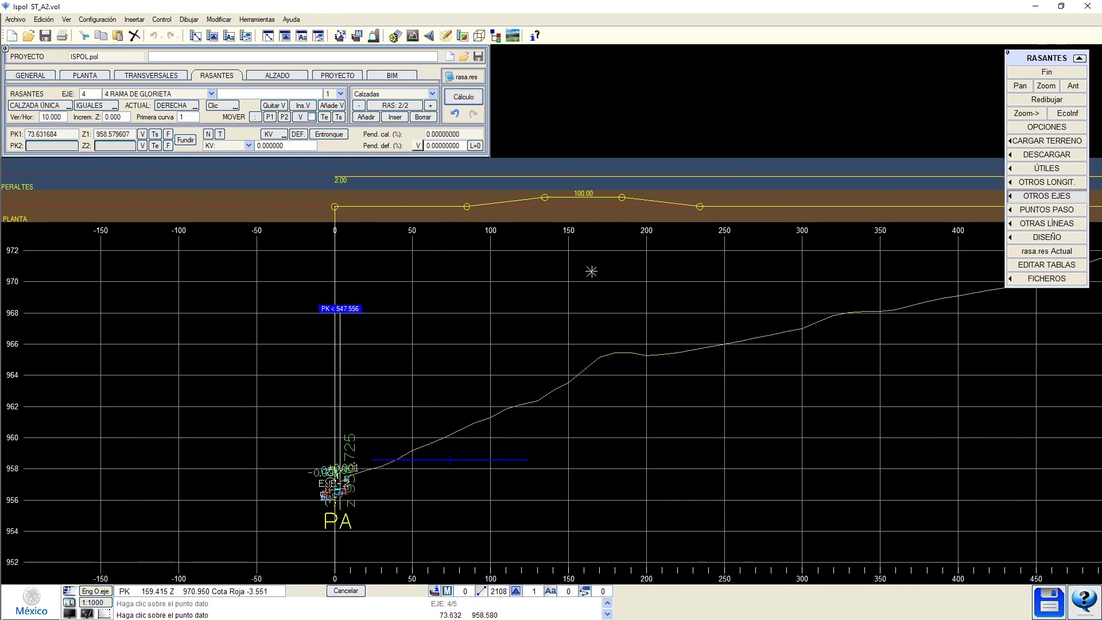
pyautogui.click(568, 366)
pyautogui.click(465, 102)
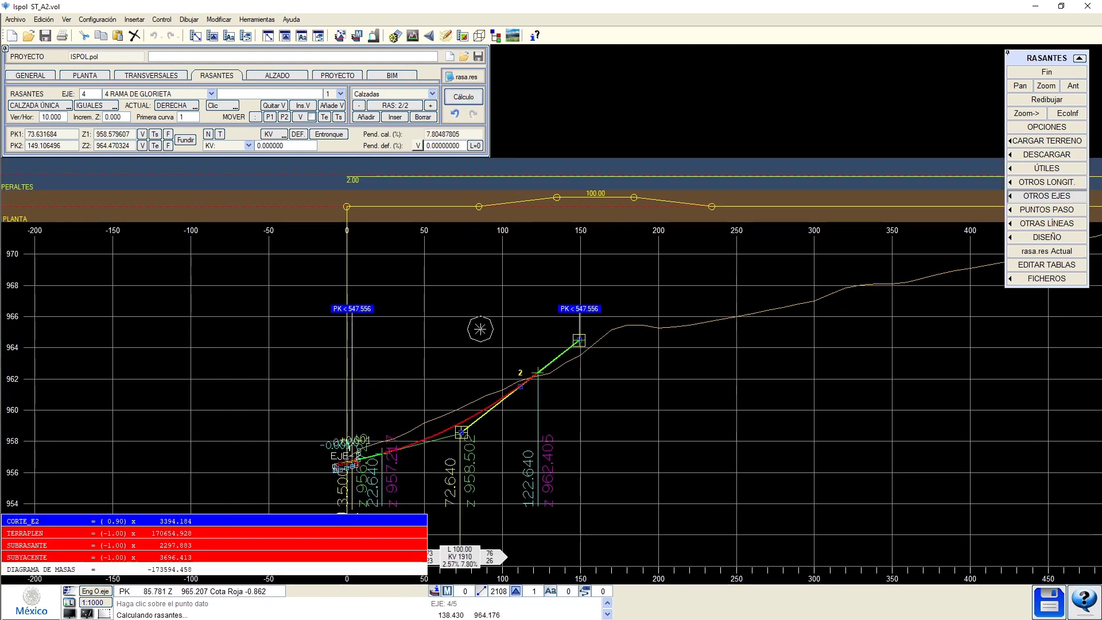
# Set the length of the vertical curve between the first and second grades to 40.
pyautogui.click(281, 145)
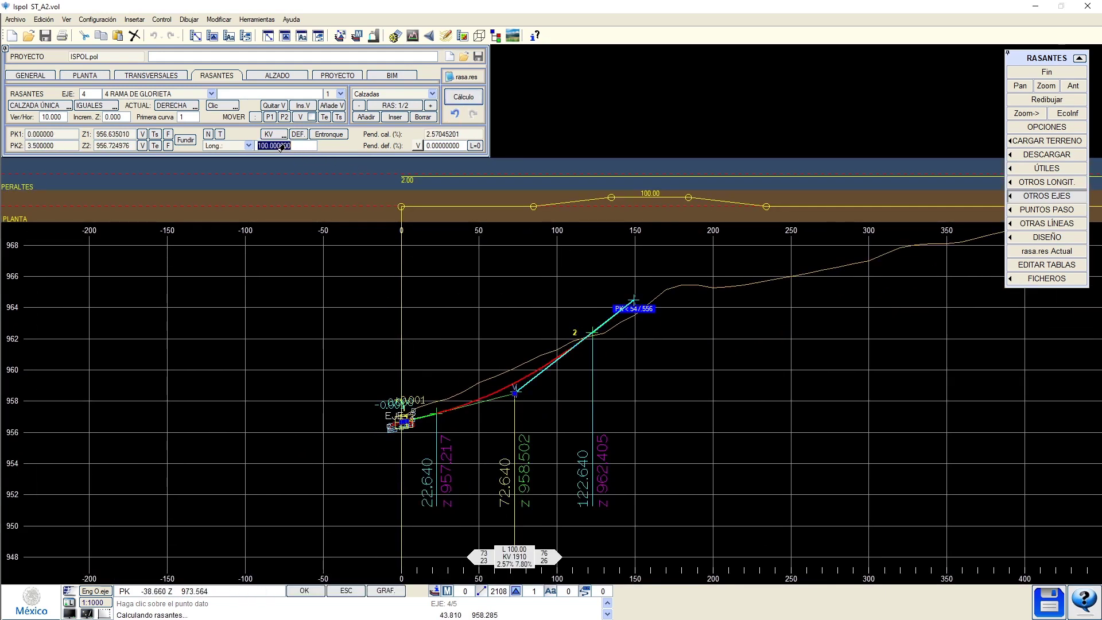
pyautogui.write('40')
pyautogui.press('Return')
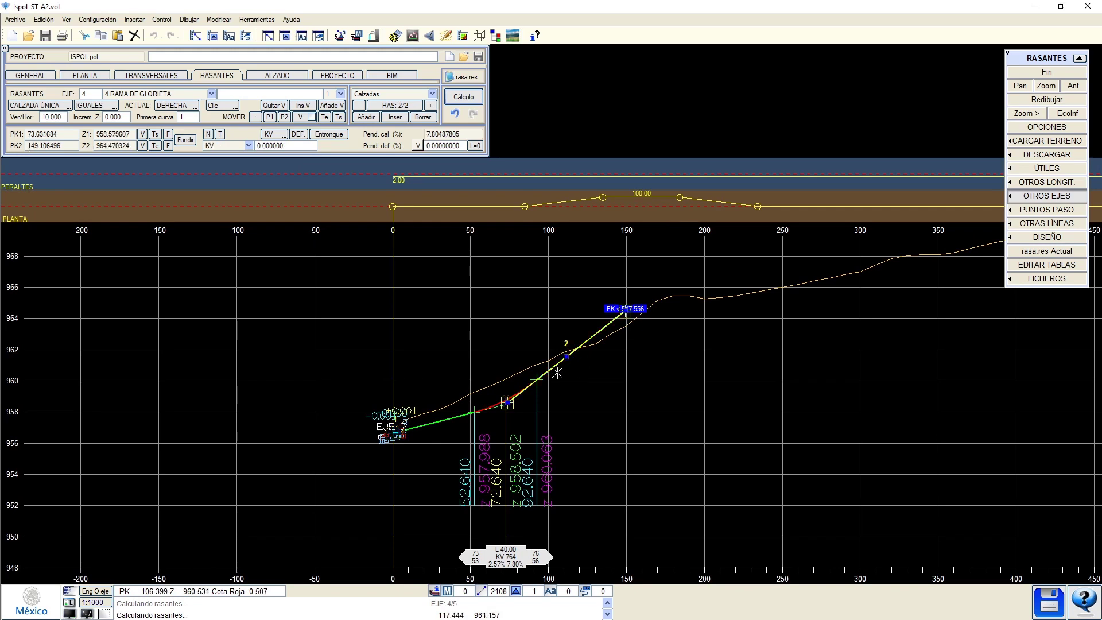
# Move the start point of the second grade to about PK 50.4, Z 958.47.
pyautogui.scroll(1, 524, 394)
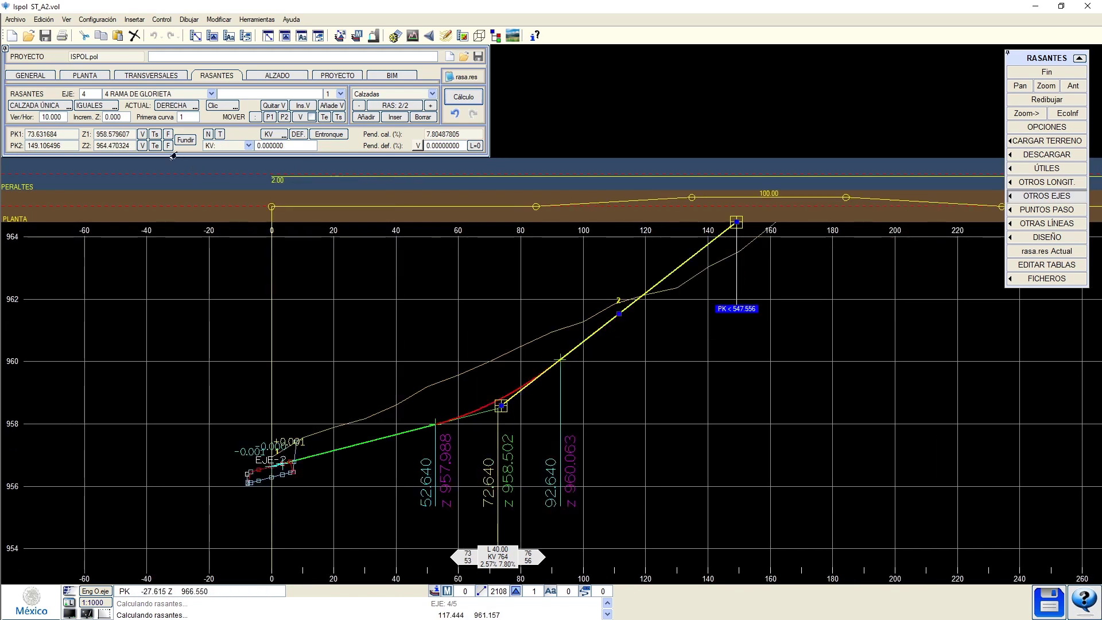
pyautogui.click(62, 135)
pyautogui.click(511, 371)
pyautogui.click(463, 100)
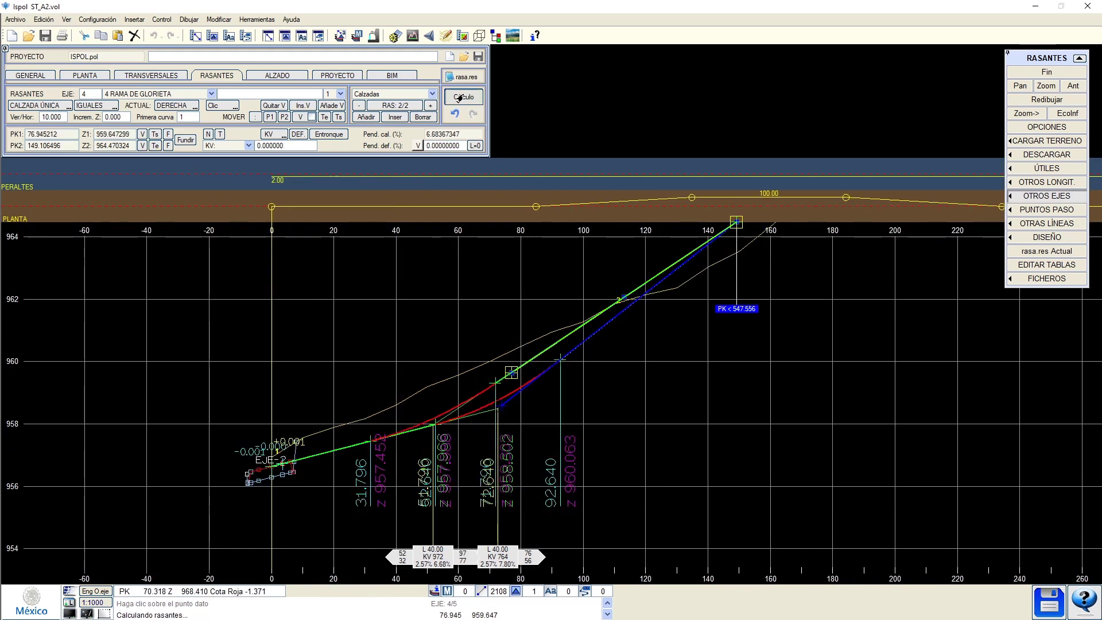
pyautogui.moveTo(487, 340); pyautogui.dragTo(566, 284, button='middle')
pyautogui.click(591, 316)
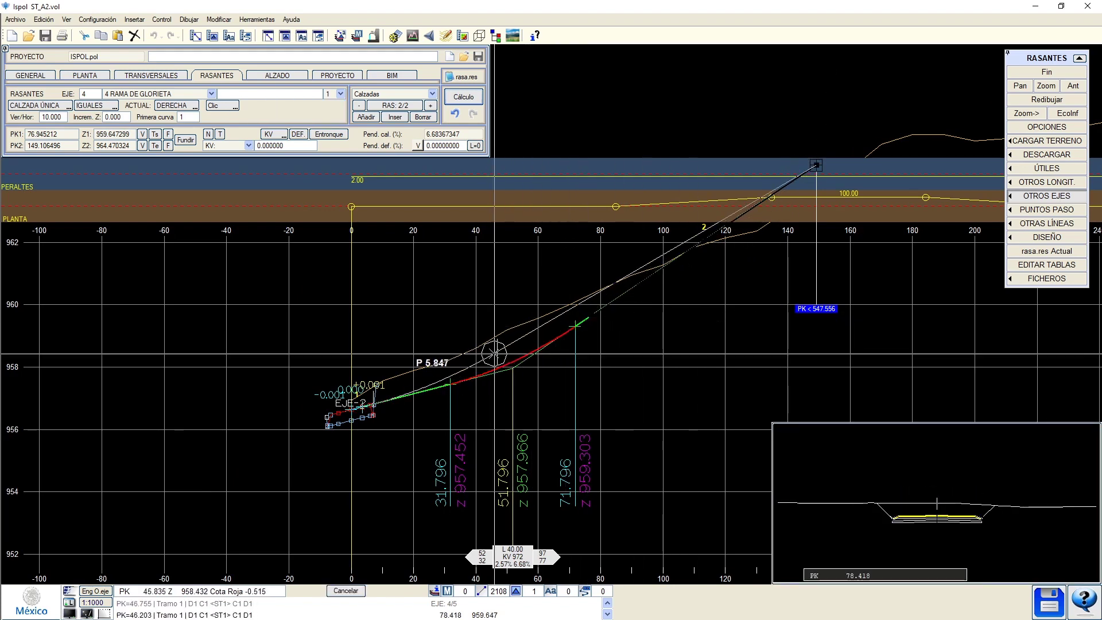
pyautogui.click(508, 351)
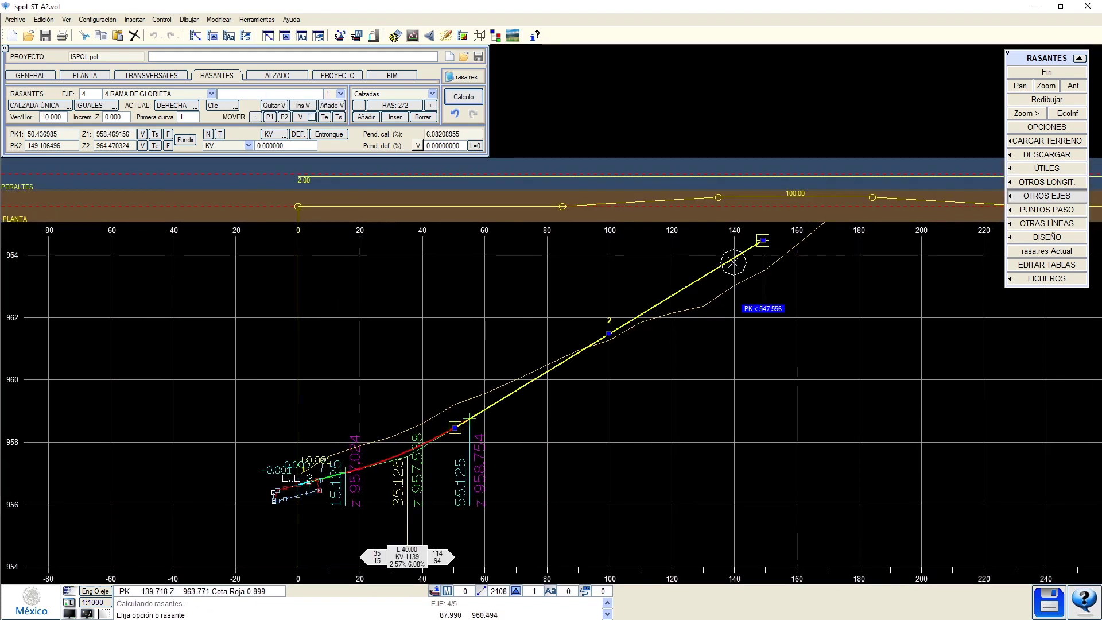
# Move the end point of the second grade along the terrain to about PK 175.6, Z 965.19.
pyautogui.click(762, 241)
pyautogui.click(702, 303)
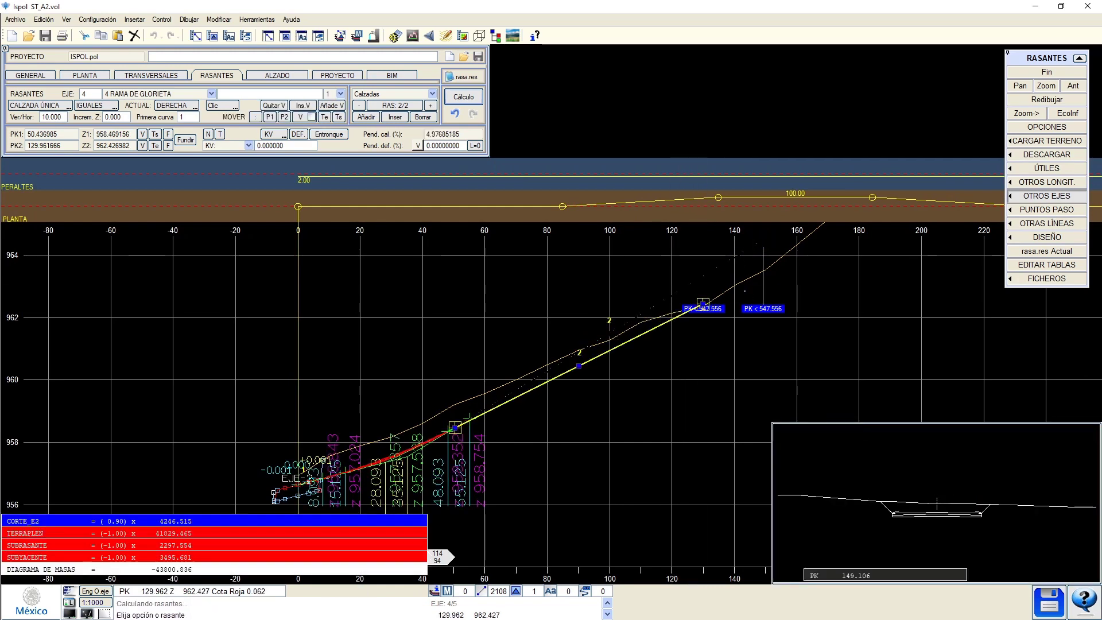
pyautogui.click(459, 387)
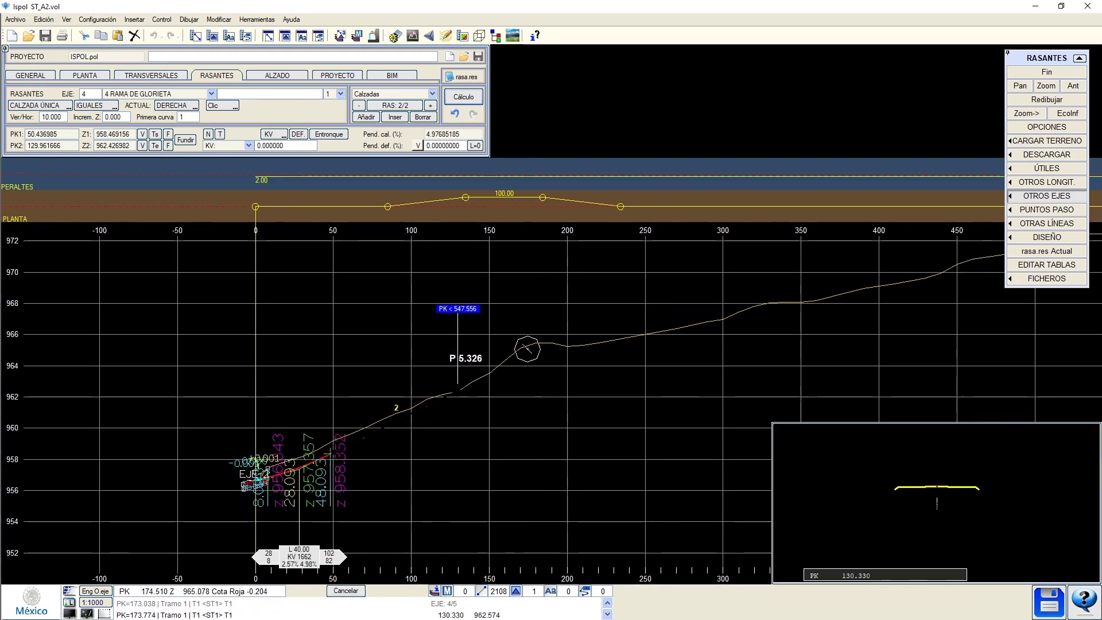
pyautogui.click(546, 342)
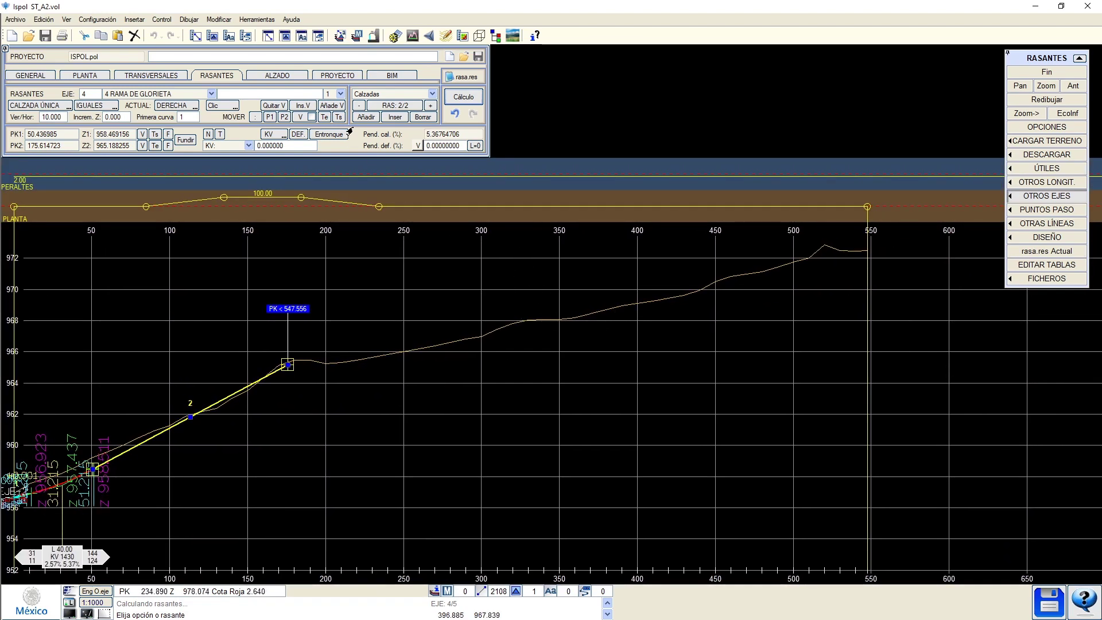
# Add two more grades from the second one, through about PK 406.8, Z 969.02 to PK 554.1, Z 972.85.
pyautogui.click(343, 108)
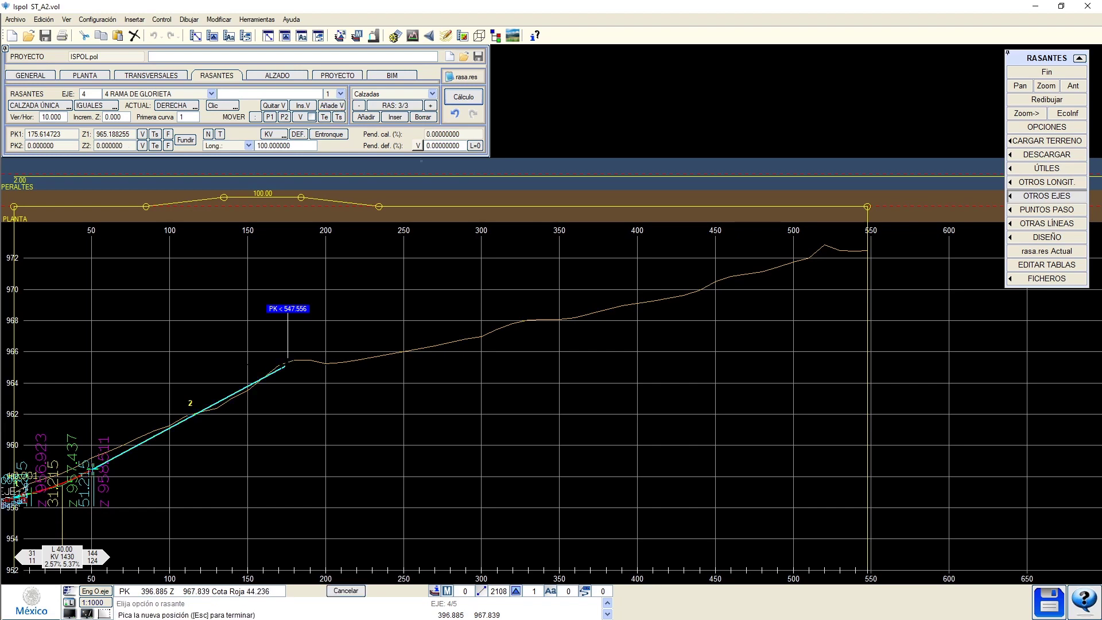
pyautogui.click(647, 305)
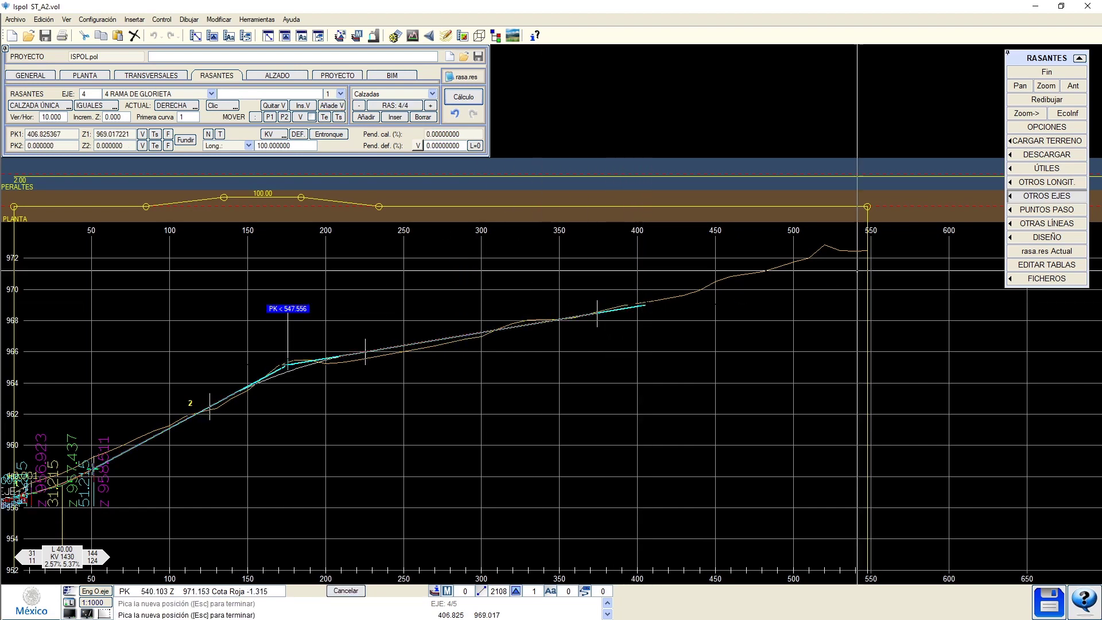
pyautogui.click(877, 245)
pyautogui.press('Escape')
# Move the vertex between the second and third grades to about PK 174.0, Z 965.54.
pyautogui.moveTo(424, 365); pyautogui.dragTo(585, 349, button='middle')
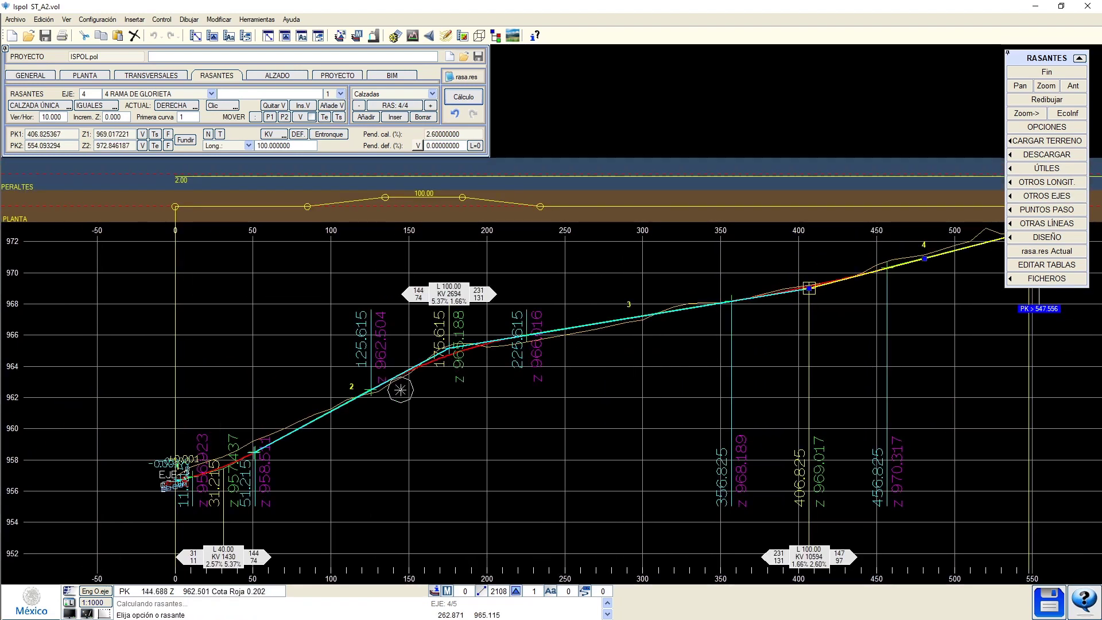
pyautogui.click(362, 393)
pyautogui.scroll(1, 440, 356)
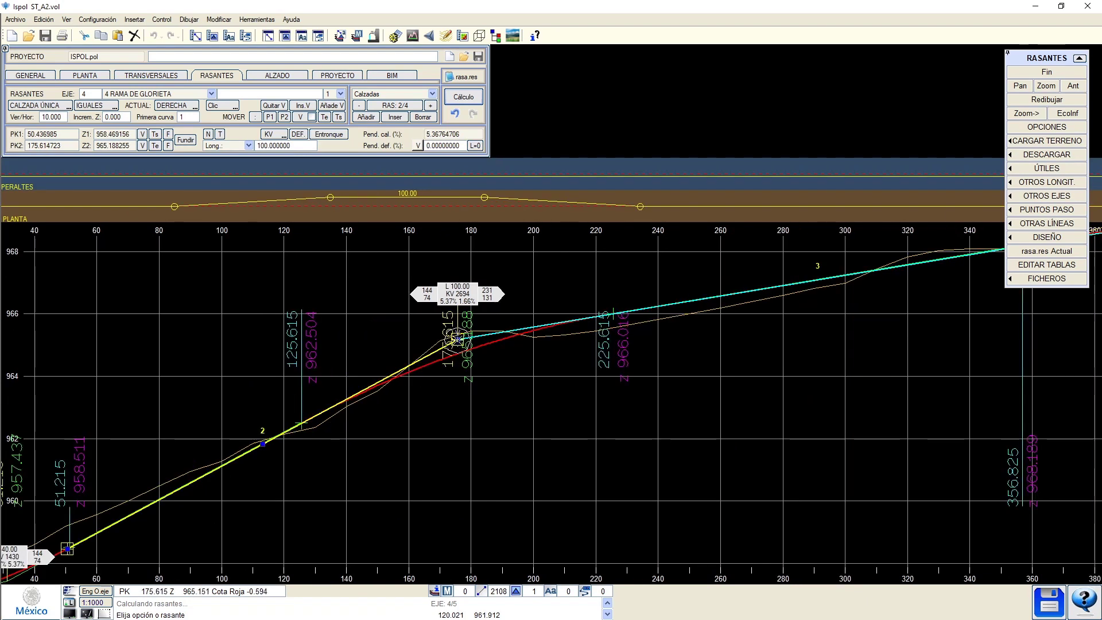
pyautogui.click(458, 337)
pyautogui.click(452, 328)
pyautogui.scroll(-2, 453, 328)
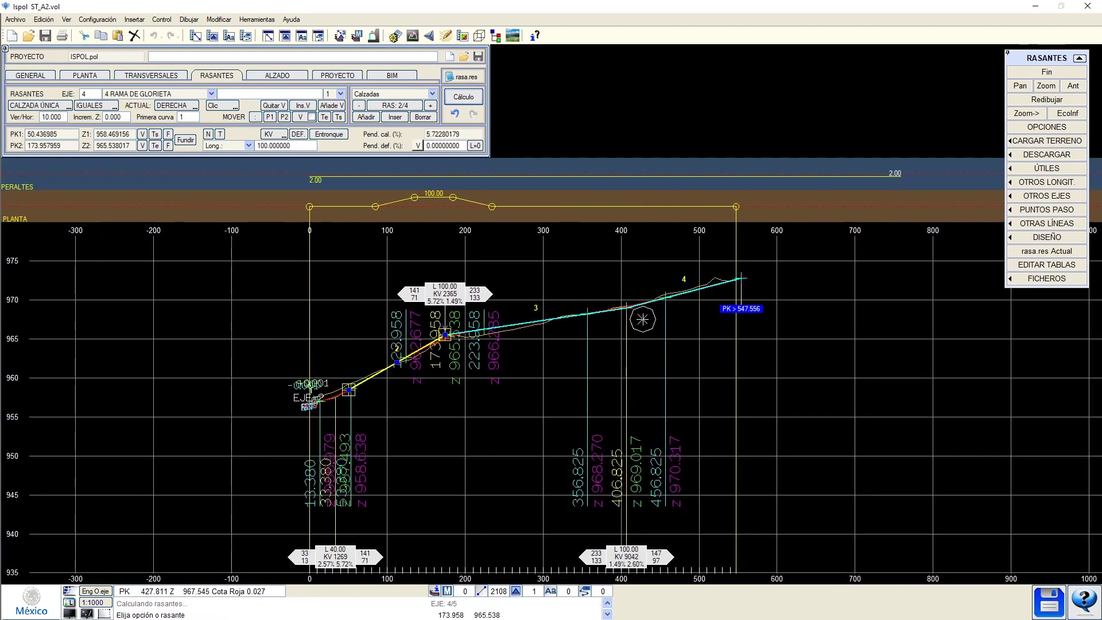
# Move the end point of the fourth grade to about PK 557.0, Z 973.36.
pyautogui.scroll(1, 643, 318)
pyautogui.moveTo(643, 317); pyautogui.dragTo(545, 379, button='middle')
pyautogui.click(516, 347)
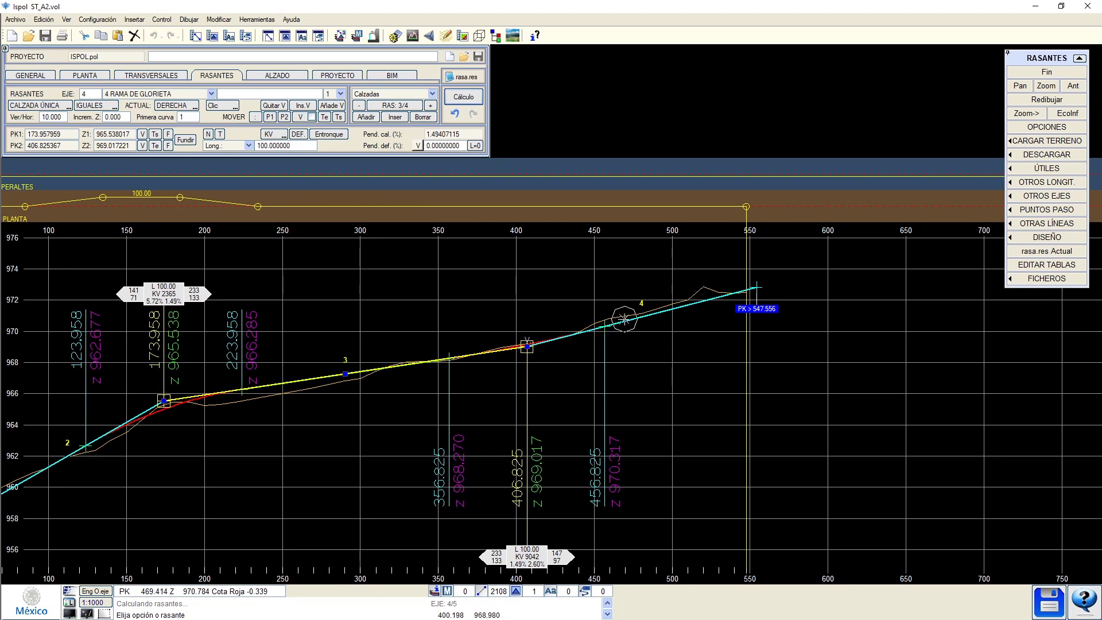
pyautogui.click(642, 319)
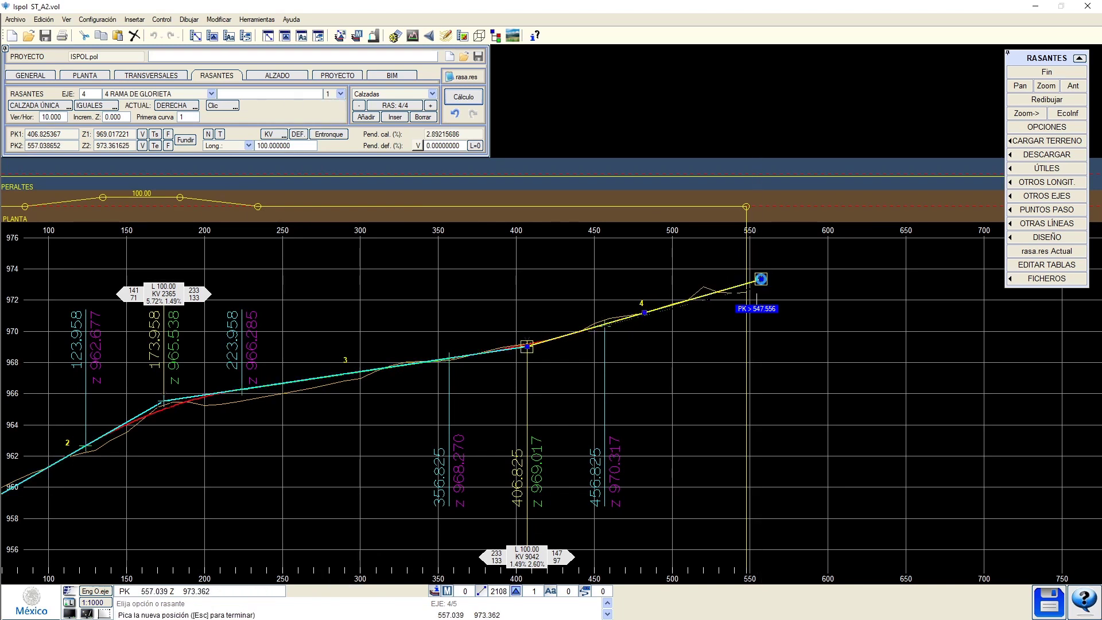
pyautogui.click(533, 350)
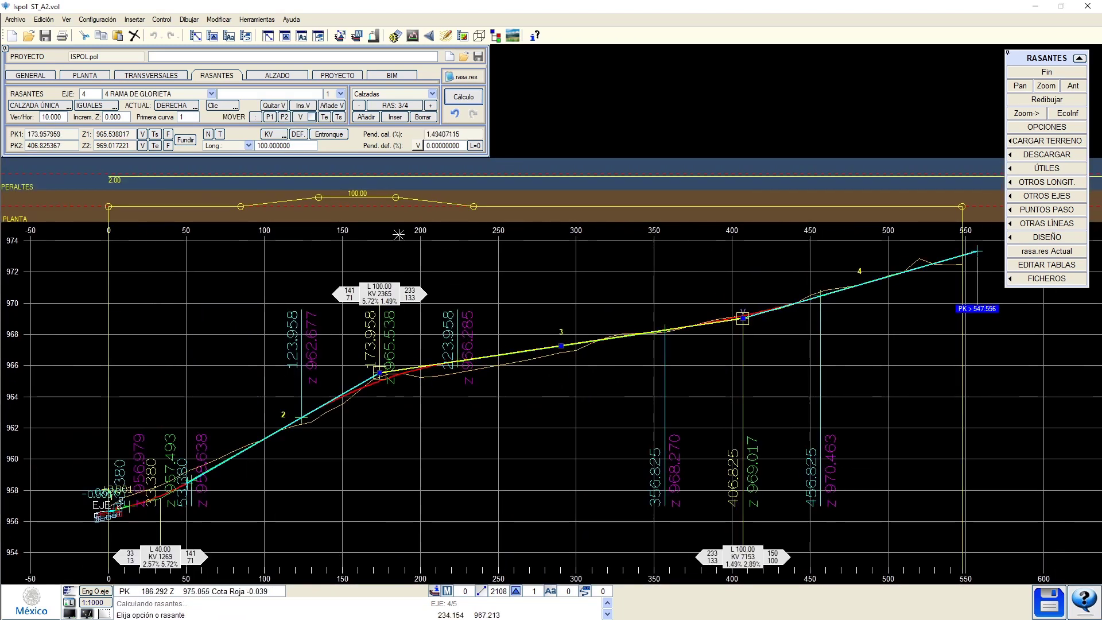
# Calculate the cross sections of axis 4 along its new grades and save the project.
pyautogui.click(270, 75)
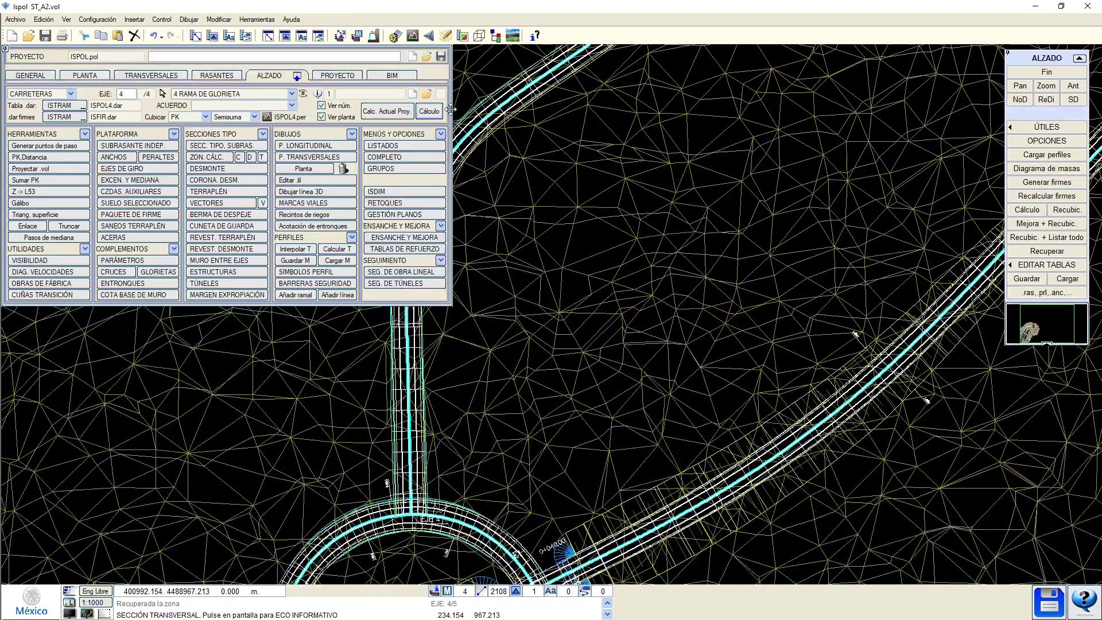
pyautogui.moveTo(510, 354); pyautogui.dragTo(591, 284, button='middle')
pyautogui.click(524, 373)
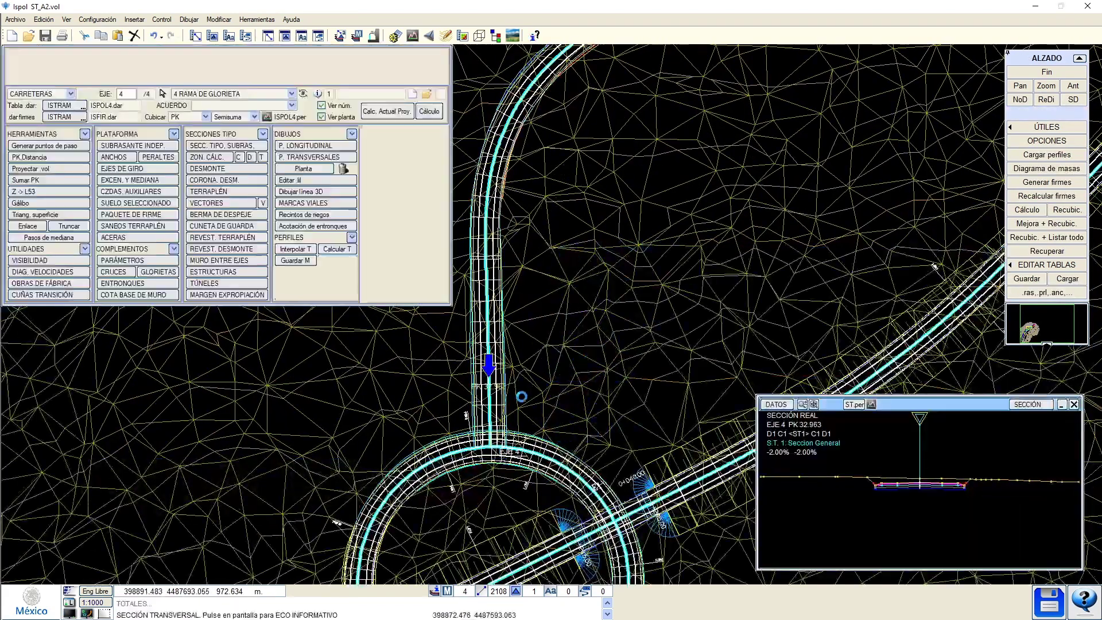
pyautogui.scroll(4, 503, 441)
pyautogui.scroll(-4, 524, 373)
pyautogui.click(1049, 601)
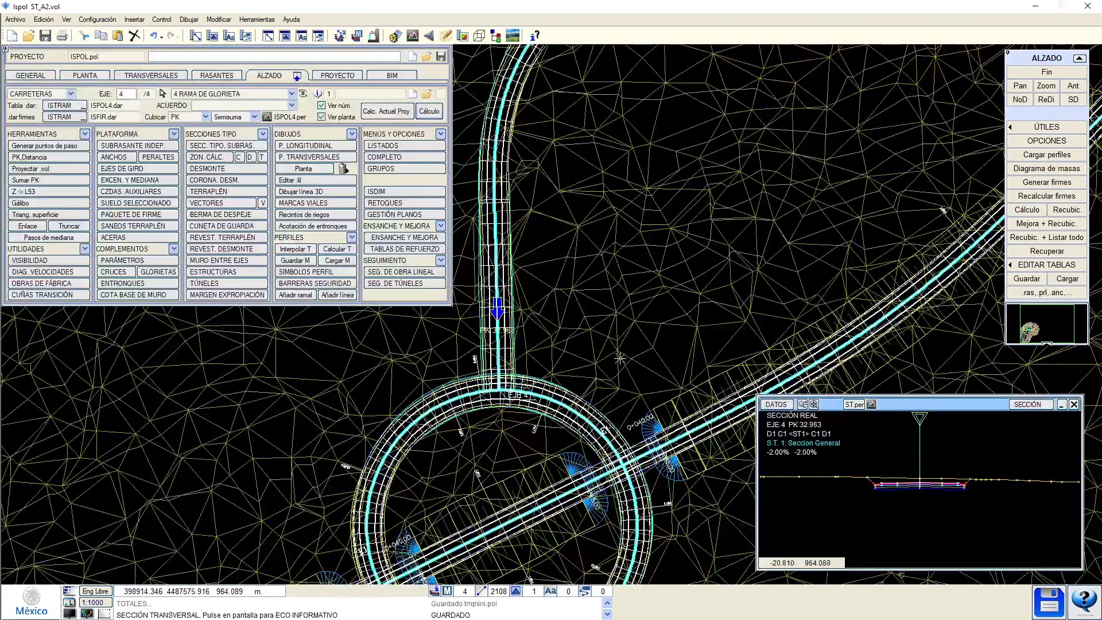
# Add a roundabout junction record to axis 4 at PK 0, linked to roundabout axis 2.
pyautogui.scroll(-2, 619, 350)
pyautogui.scroll(2, 624, 238)
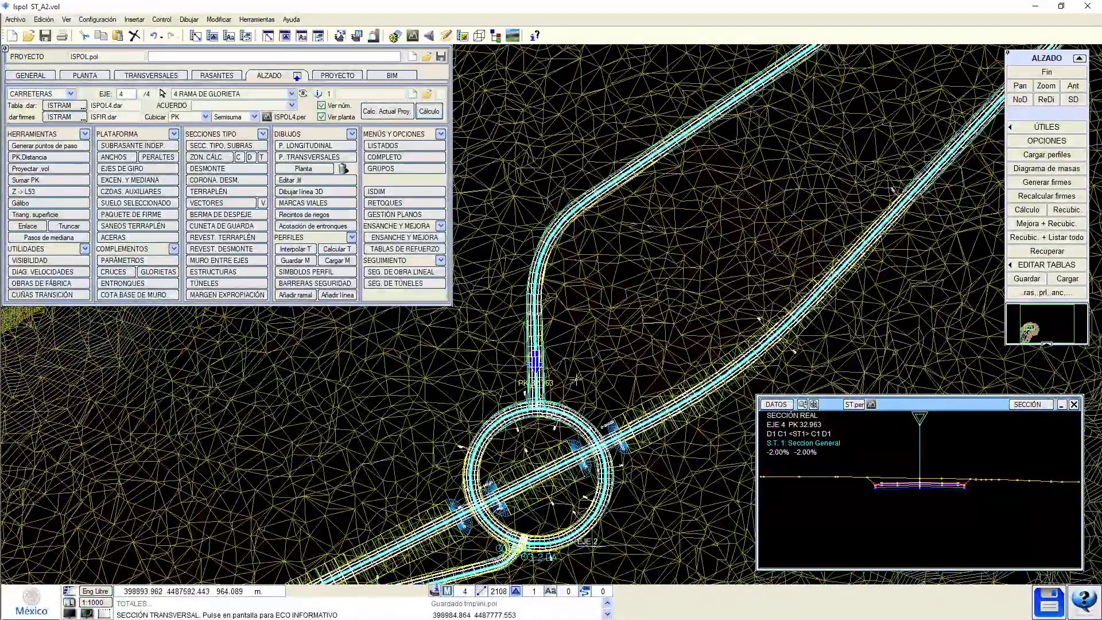
pyautogui.scroll(2, 624, 238)
pyautogui.scroll(3, 494, 344)
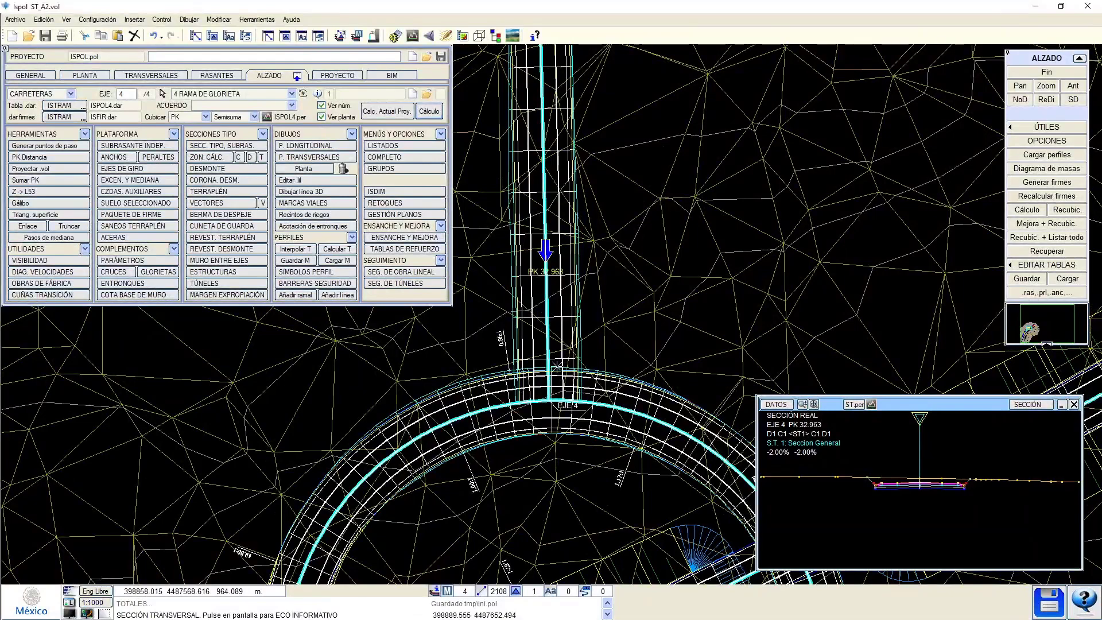
pyautogui.scroll(-2, 492, 380)
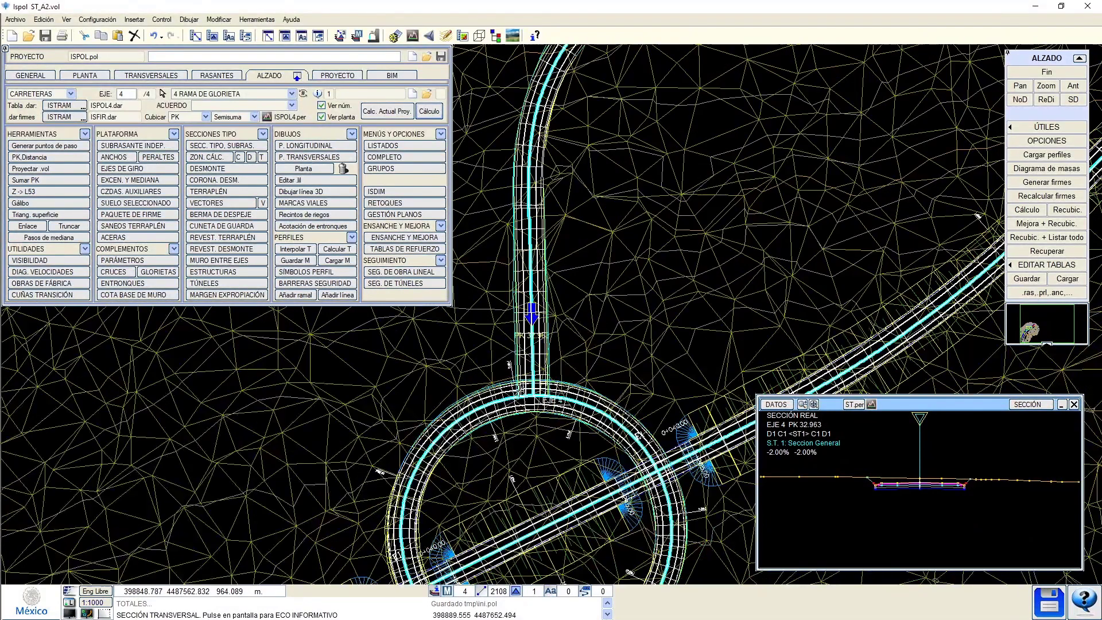
pyautogui.click(144, 273)
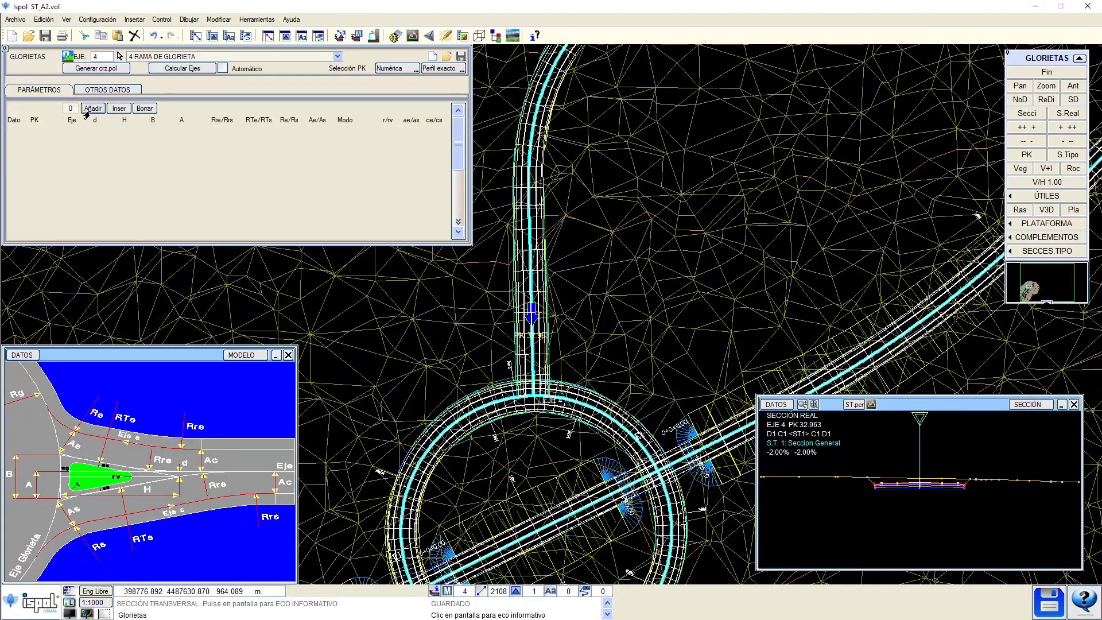
pyautogui.click(87, 111)
pyautogui.click(80, 133)
pyautogui.write('2')
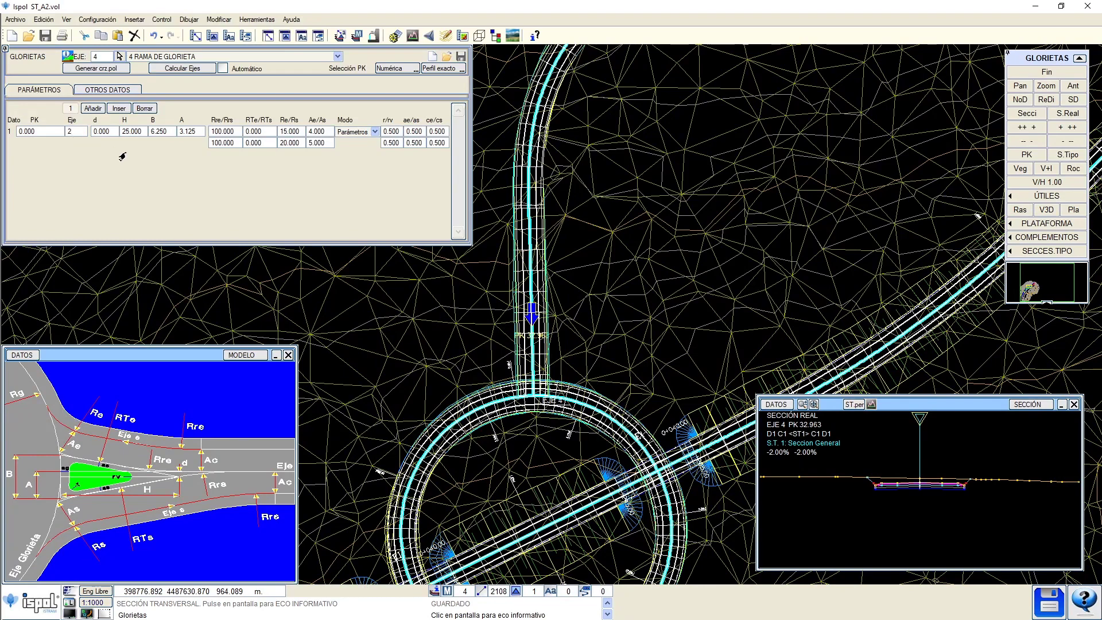
# Calculate the entry and exit axes of the new roundabout junction.
pyautogui.click(182, 70)
pyautogui.scroll(2, 558, 373)
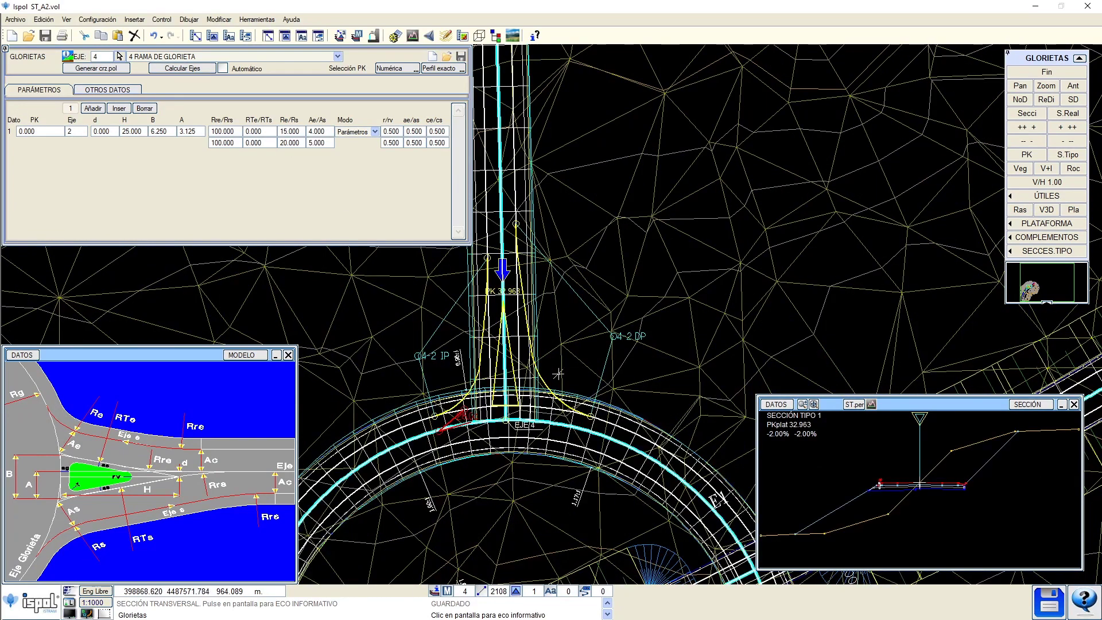
pyautogui.click(182, 69)
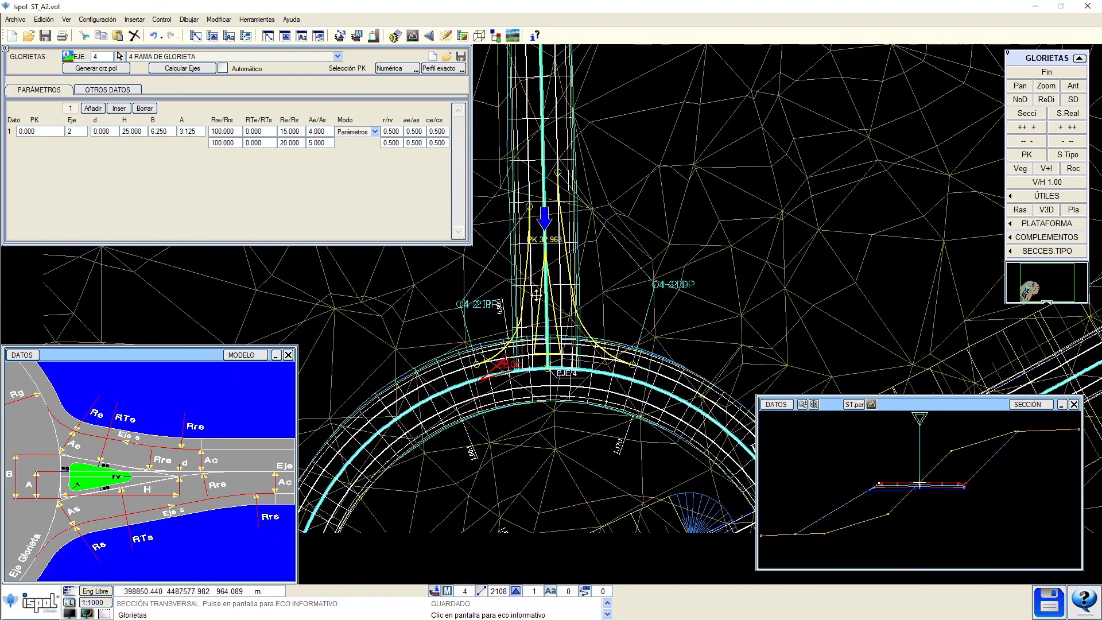
# Set the junction's splitter island dimensions to H 40, B 8 and A 3, and recalculate its axes.
pyautogui.click(142, 133)
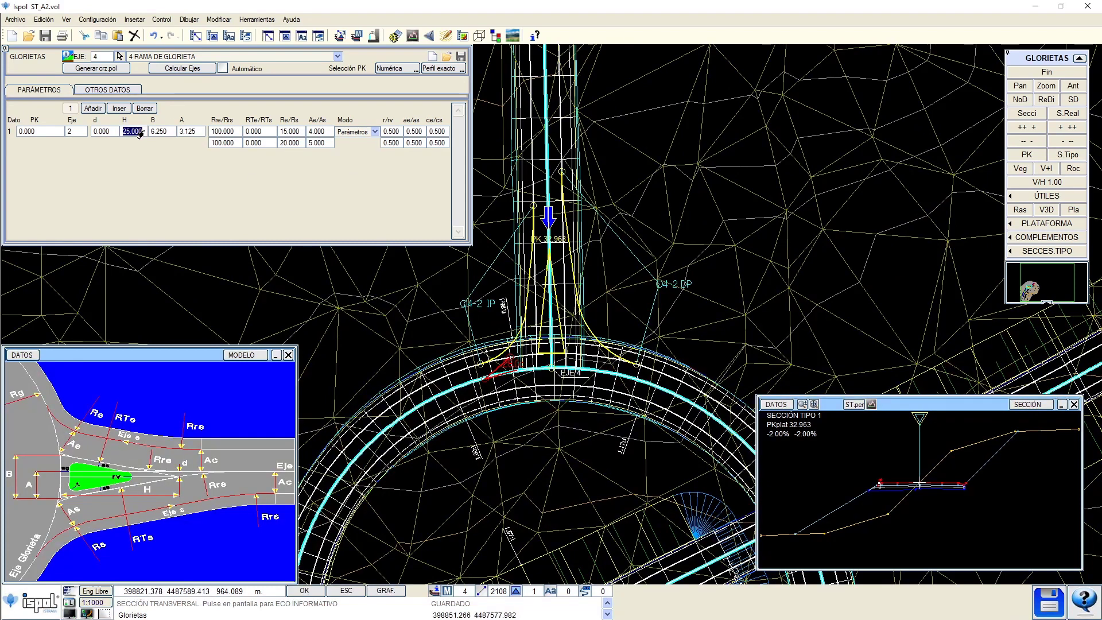
pyautogui.write('40')
pyautogui.press('Return')
pyautogui.click(161, 136)
pyautogui.write('8')
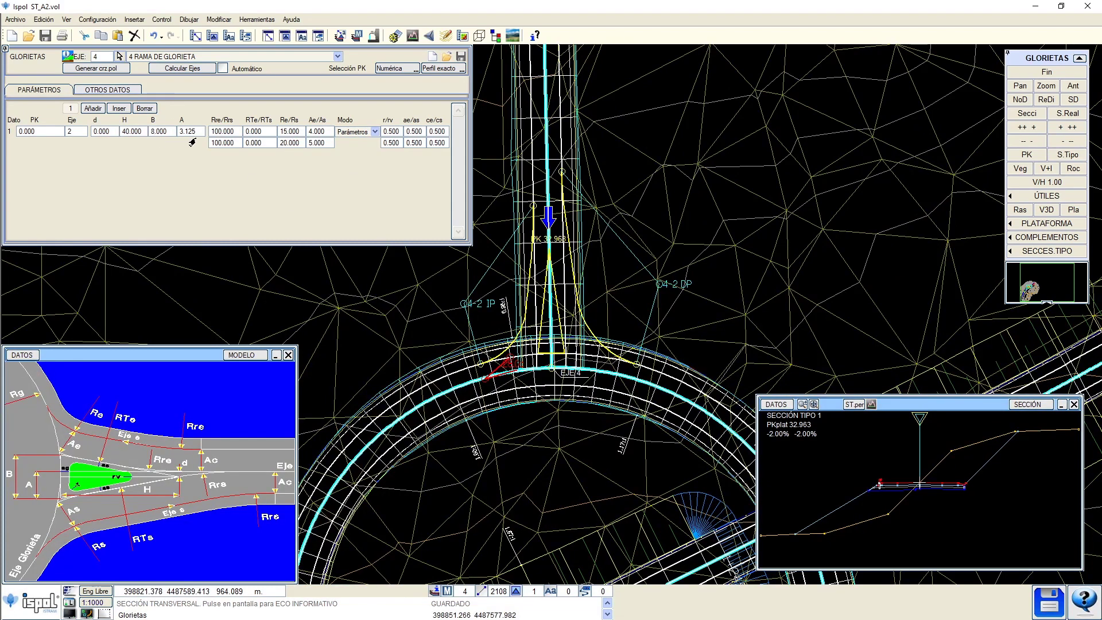
pyautogui.press('Return')
pyautogui.click(189, 132)
pyautogui.write('3')
pyautogui.click(167, 78)
pyautogui.scroll(3, 555, 337)
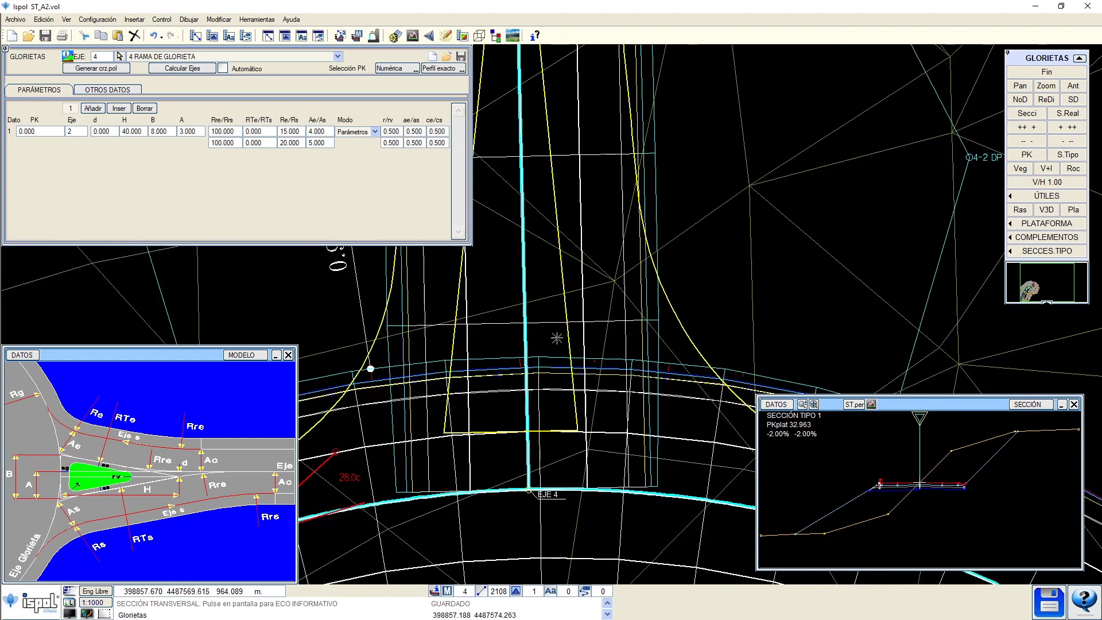
pyautogui.scroll(-1, 570, 336)
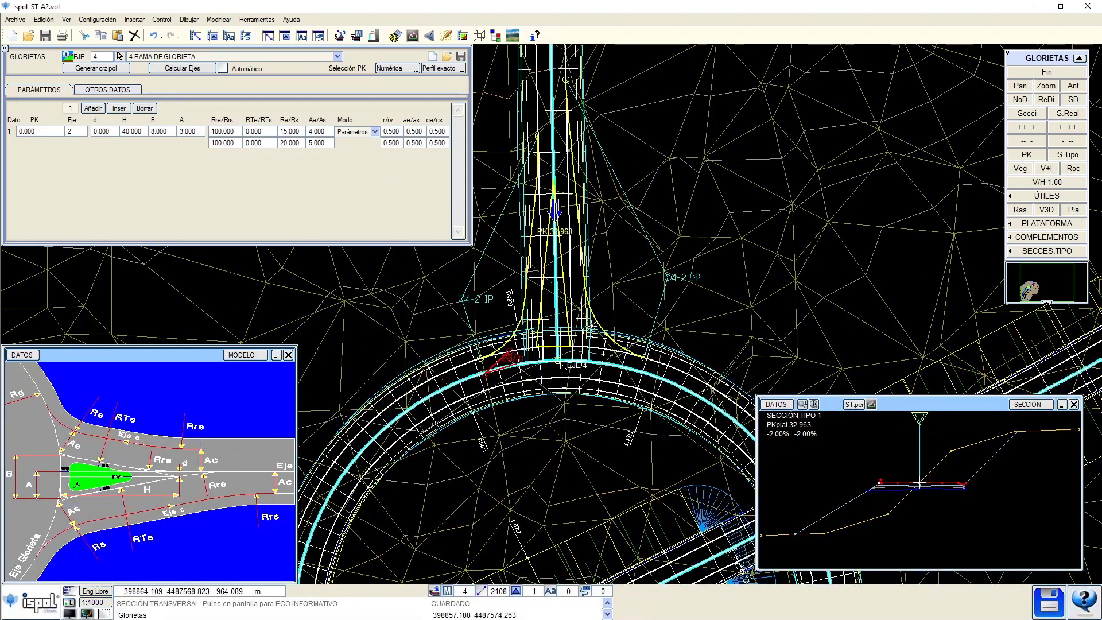
# Keep the junction mode as Parámetros, set its EQUID. spacing to 2, and save the project.
pyautogui.click(363, 132)
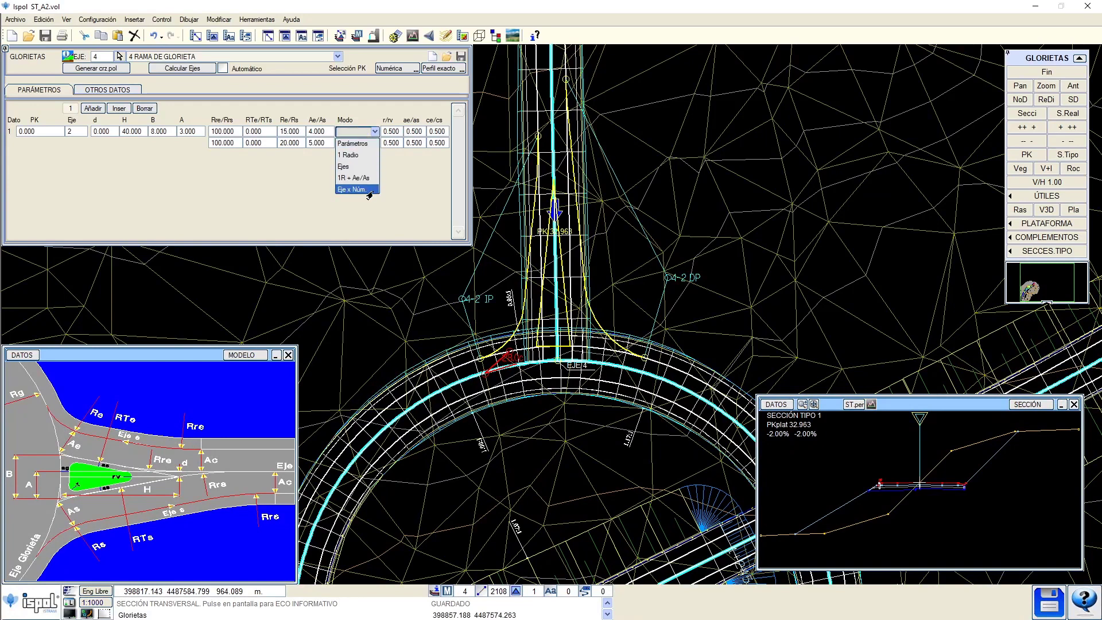
pyautogui.click(352, 143)
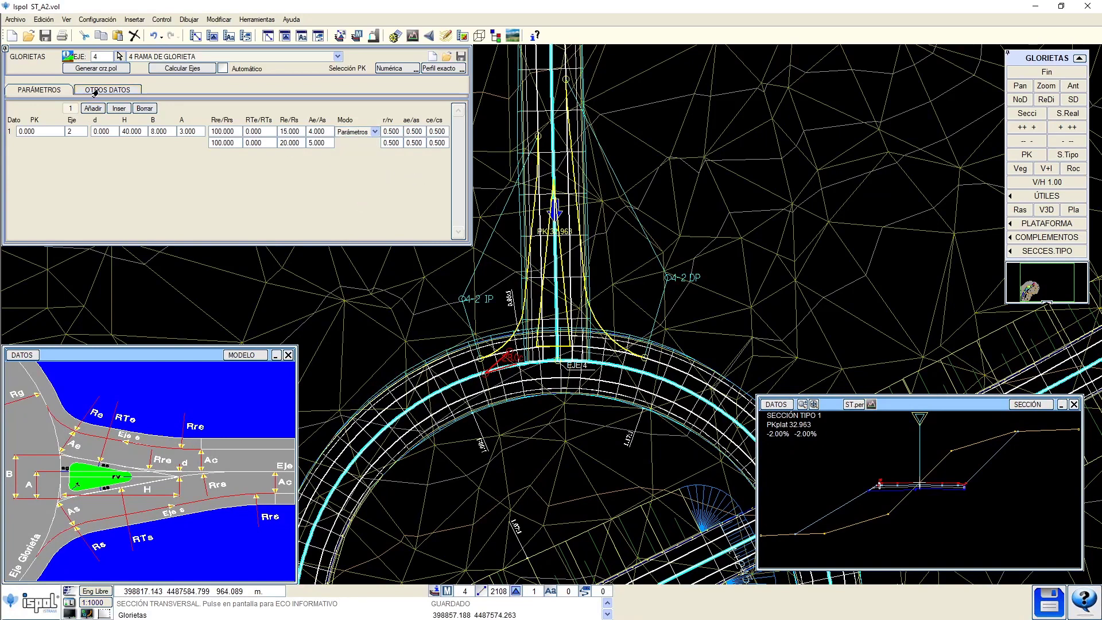
pyautogui.click(120, 90)
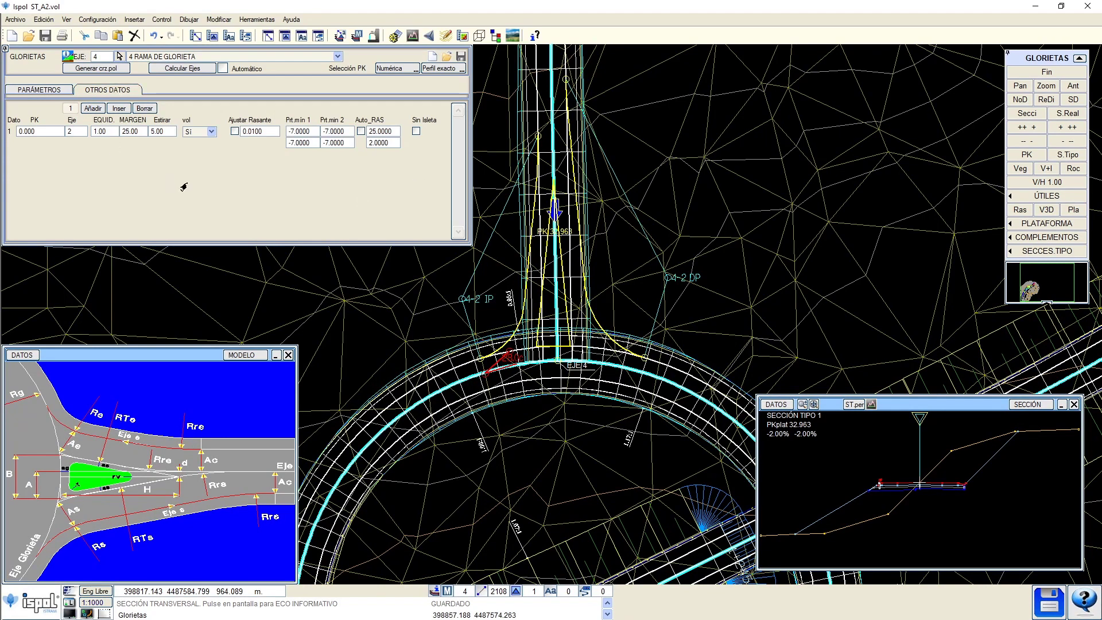
pyautogui.click(101, 131)
pyautogui.write('2')
pyautogui.press('Return')
pyautogui.click(1047, 72)
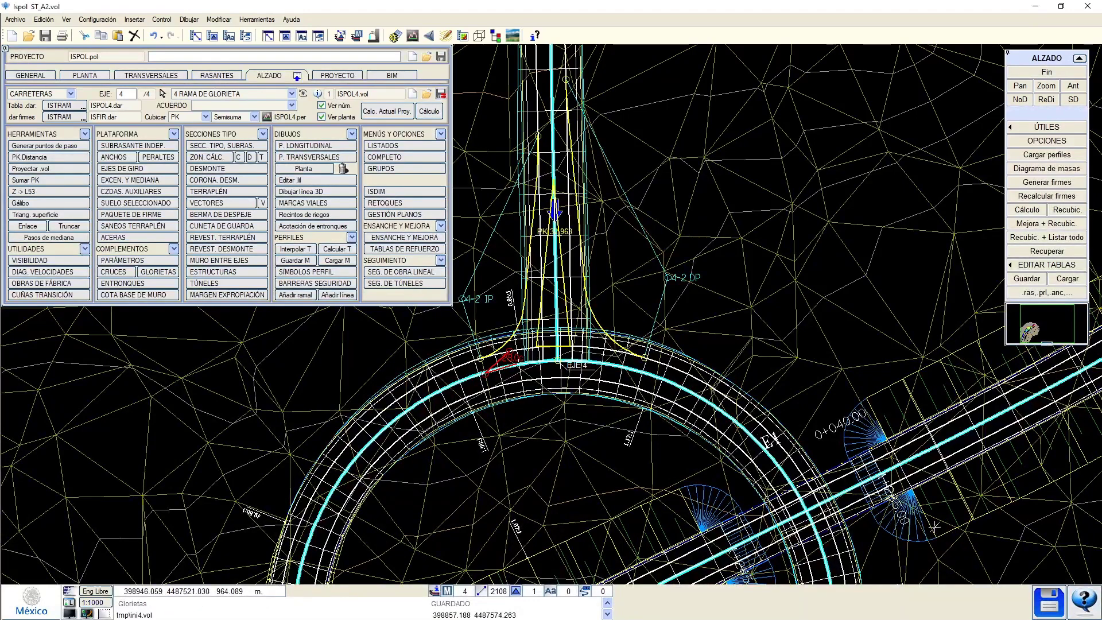
pyautogui.click(1035, 602)
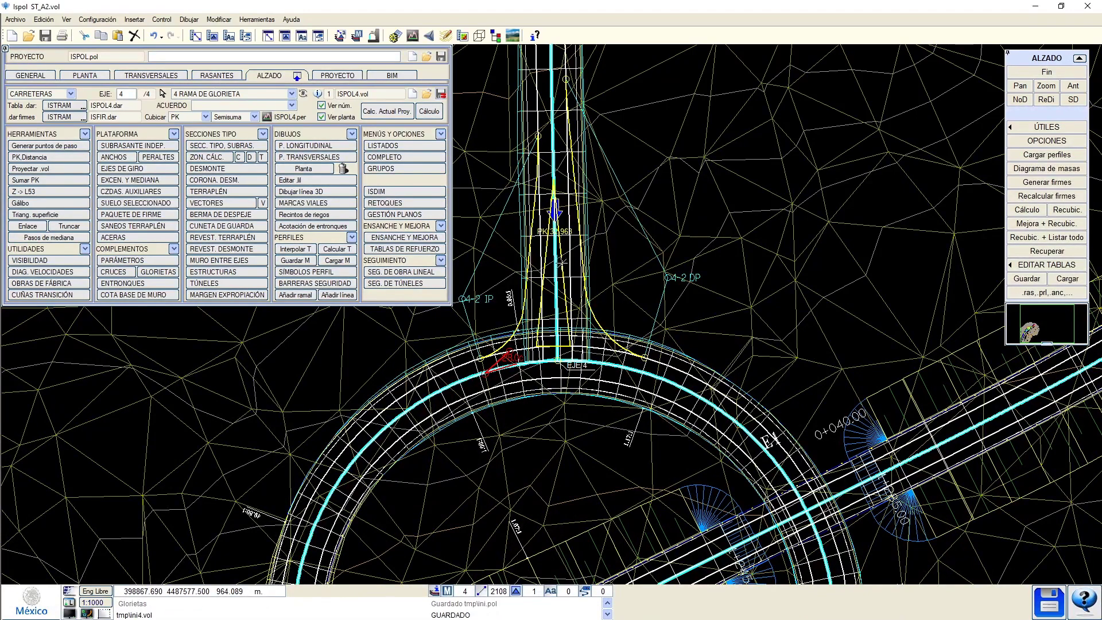
# Assign the drawing library MX_Peines de Talud.lil to axis 4 in the project definition.
pyautogui.click(336, 75)
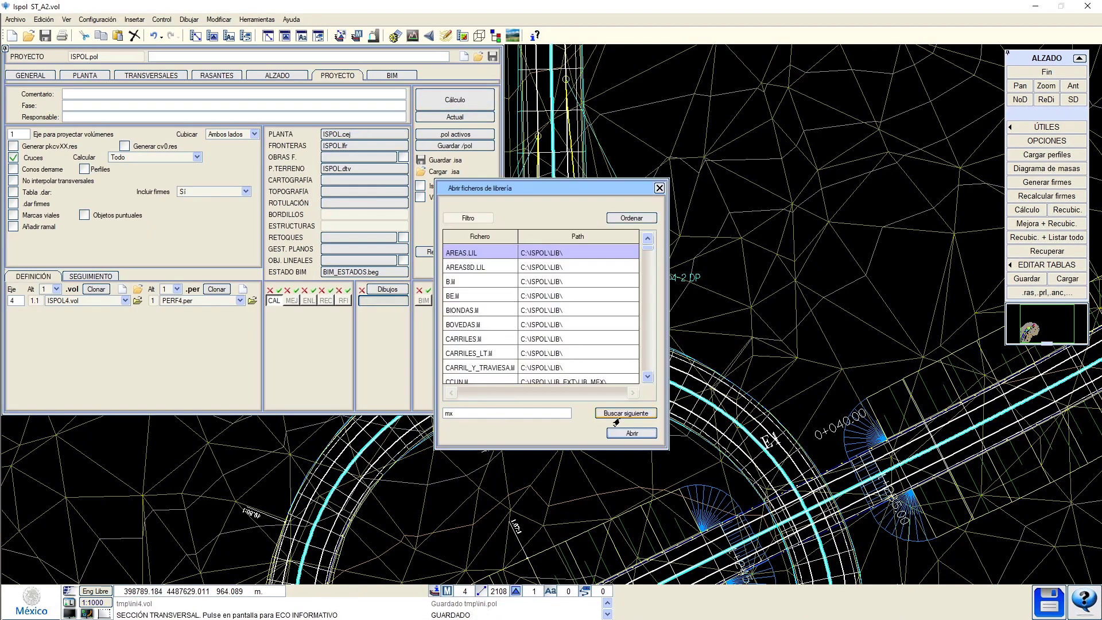
pyautogui.click(616, 414)
pyautogui.scroll(-3, 573, 379)
pyautogui.click(489, 295)
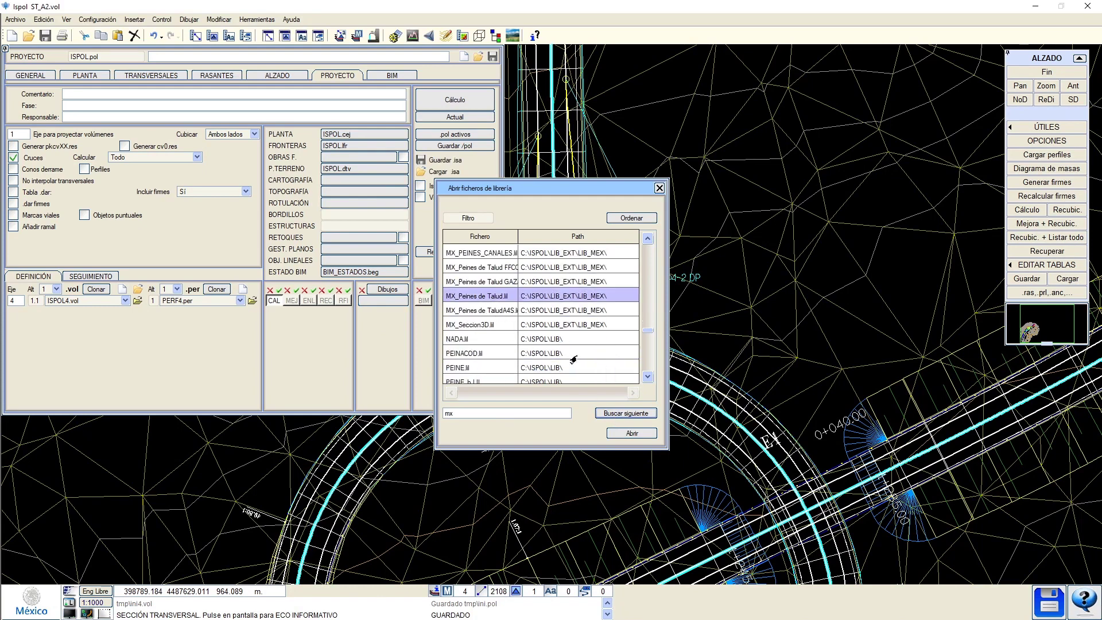
pyautogui.click(631, 433)
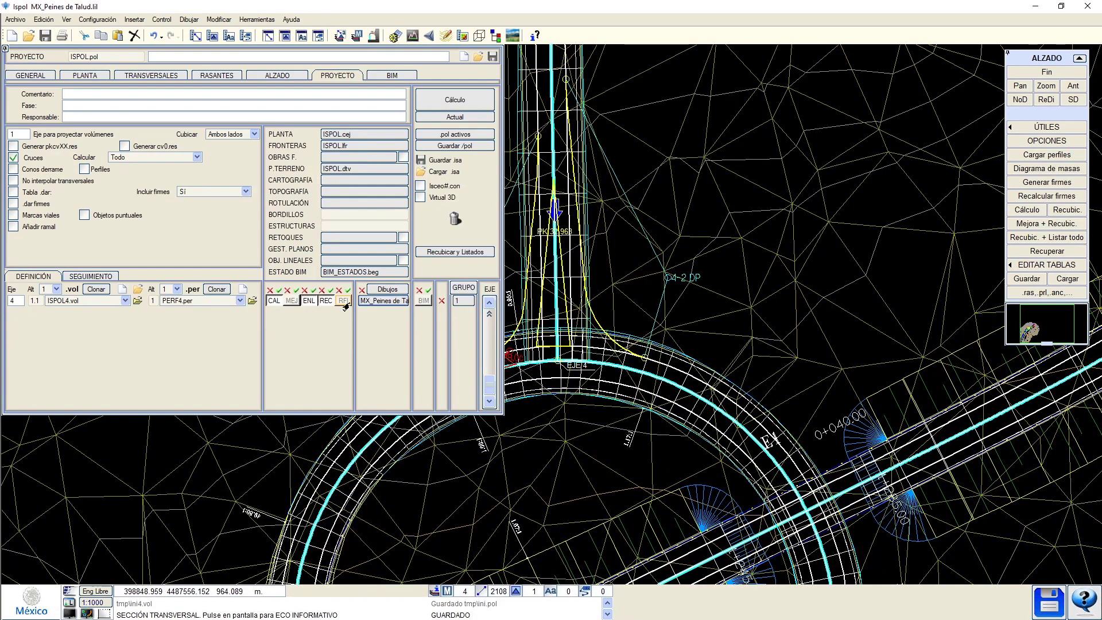
# Clear the existing drawings and calculate the whole project with axes 1 to 4.
pyautogui.scroll(1, 371, 310)
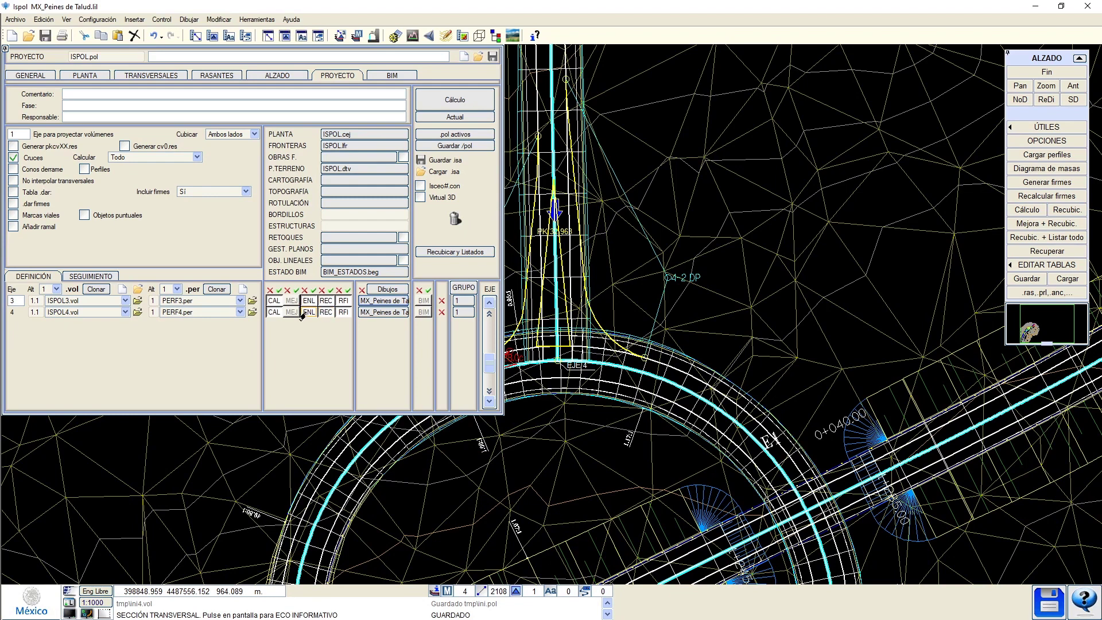
pyautogui.scroll(2, 315, 292)
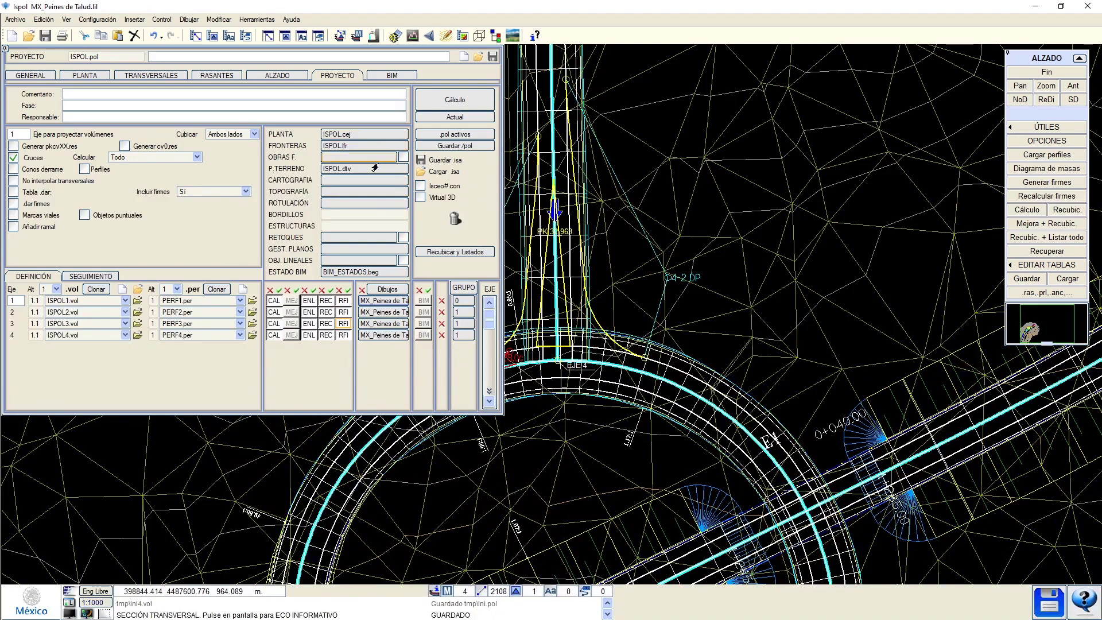
pyautogui.click(453, 218)
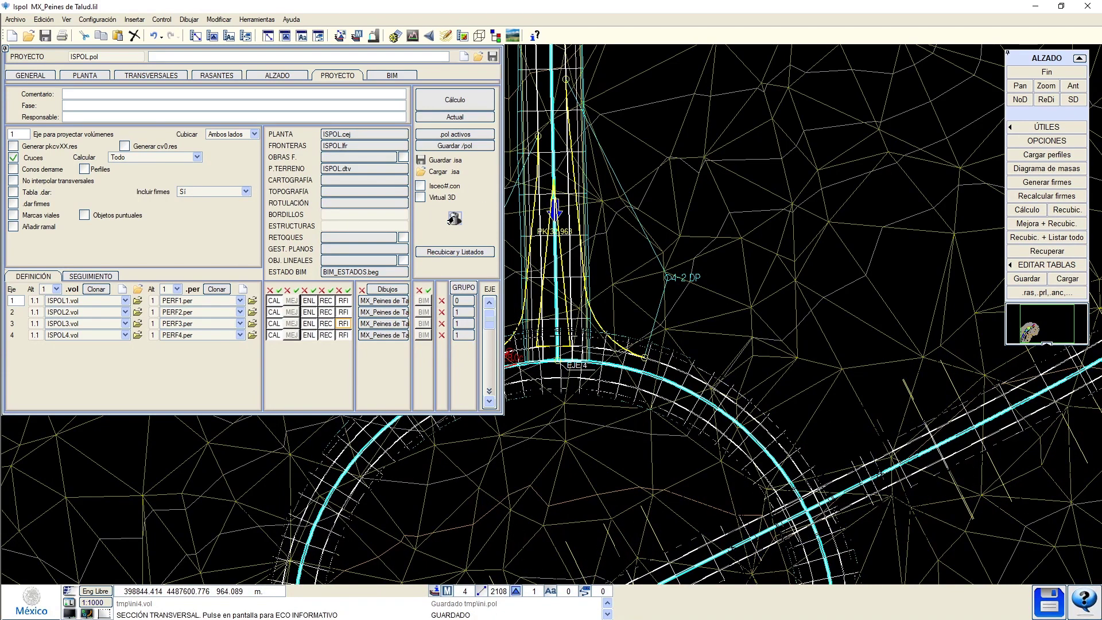
pyautogui.click(440, 105)
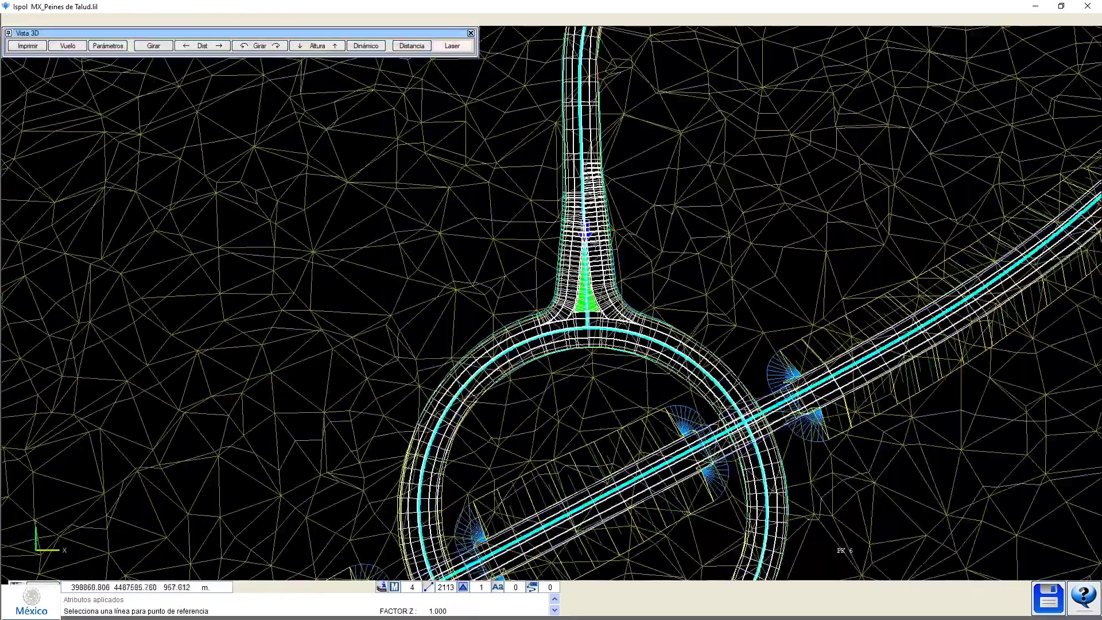
# Examine the green splitter island and the widened axis 4 entry to the roundabout in the 3D view.
pyautogui.moveTo(609, 279); pyautogui.dragTo(567, 345)
pyautogui.scroll(4, 567, 345)
pyautogui.moveTo(601, 397); pyautogui.dragTo(378, 470, button='middle')
pyautogui.scroll(5, 378, 470)
pyautogui.click(574, 163)
pyautogui.moveTo(677, 451); pyautogui.dragTo(516, 450, button='middle')
pyautogui.click(541, 363)
pyautogui.scroll(-4, 541, 363)
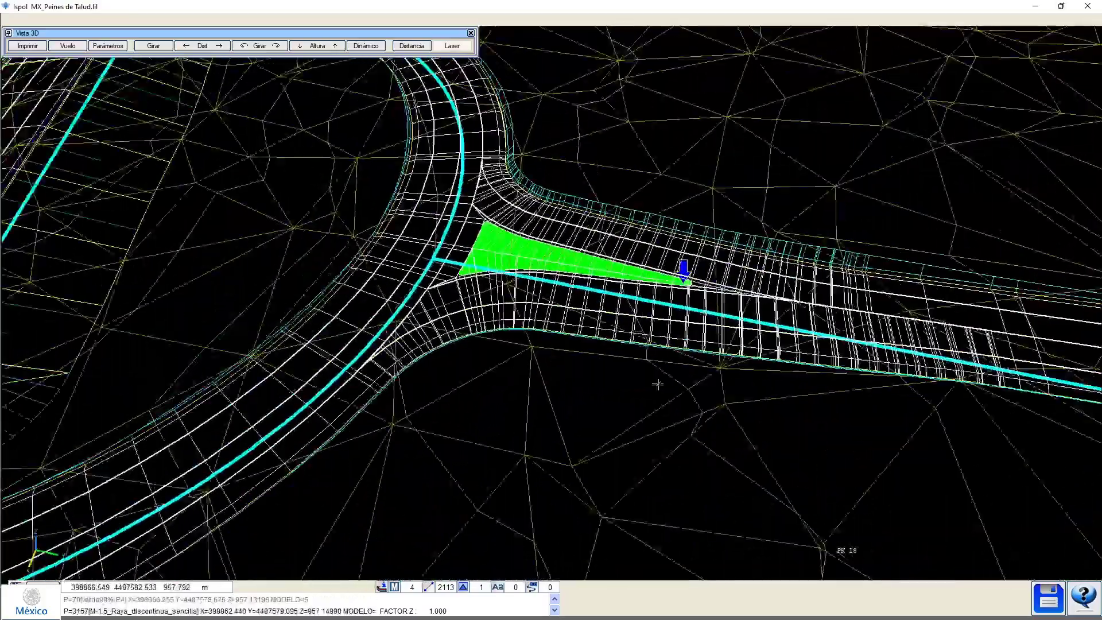
pyautogui.moveTo(739, 439); pyautogui.dragTo(528, 375, button='middle')
pyautogui.click(724, 340)
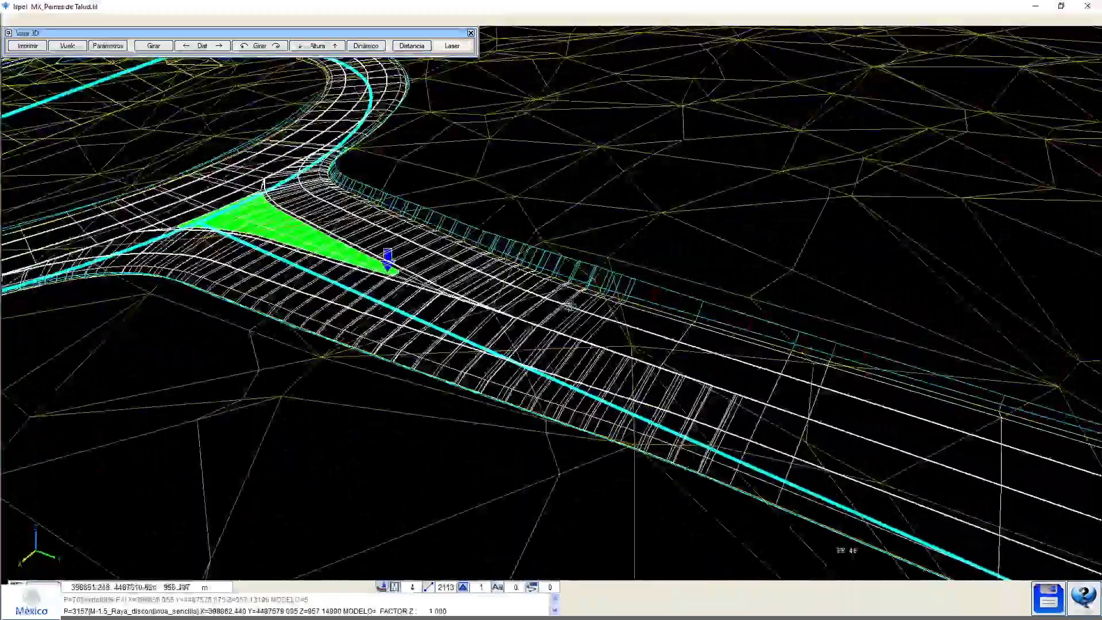
pyautogui.moveTo(845, 548); pyautogui.dragTo(772, 414, button='middle')
pyautogui.scroll(-3, 771, 414)
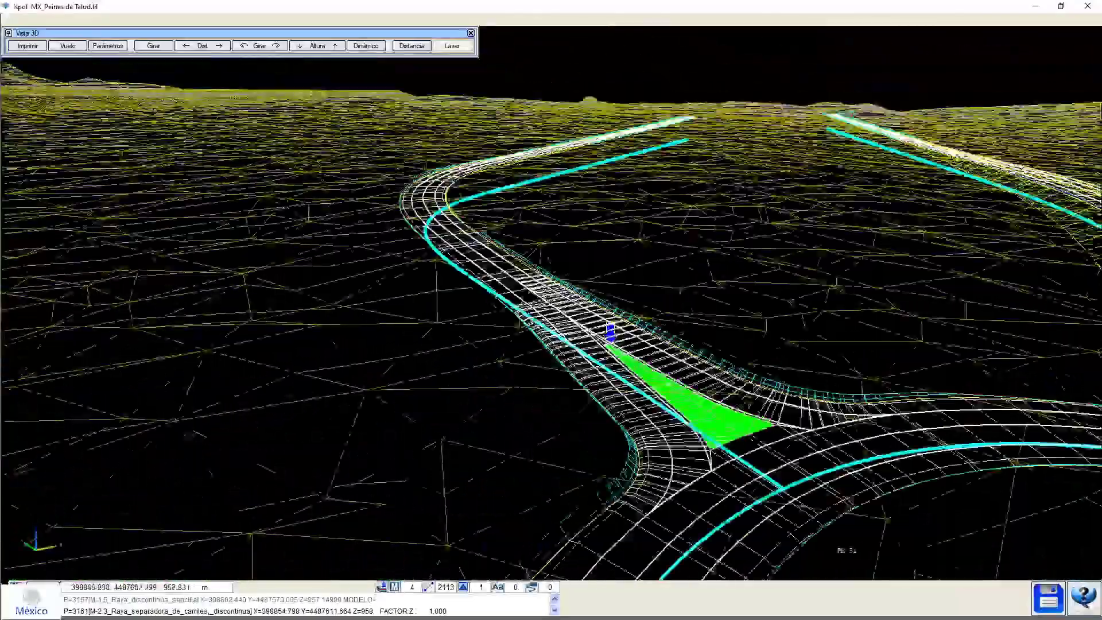
# Examine the whole roundabout in 3D, including its branches and the main road crossing it.
pyautogui.moveTo(487, 458); pyautogui.dragTo(645, 377, button='middle')
pyautogui.moveTo(733, 463); pyautogui.dragTo(585, 454, button='middle')
pyautogui.scroll(2, 658, 426)
pyautogui.scroll(-1, 659, 426)
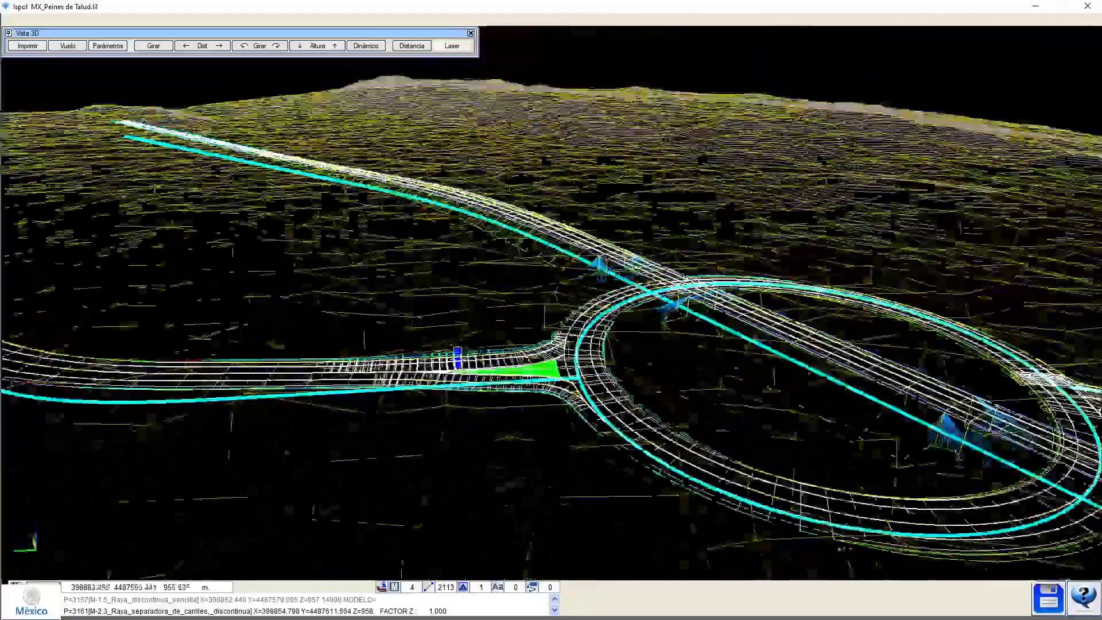
pyautogui.moveTo(697, 423); pyautogui.dragTo(500, 362, button='middle')
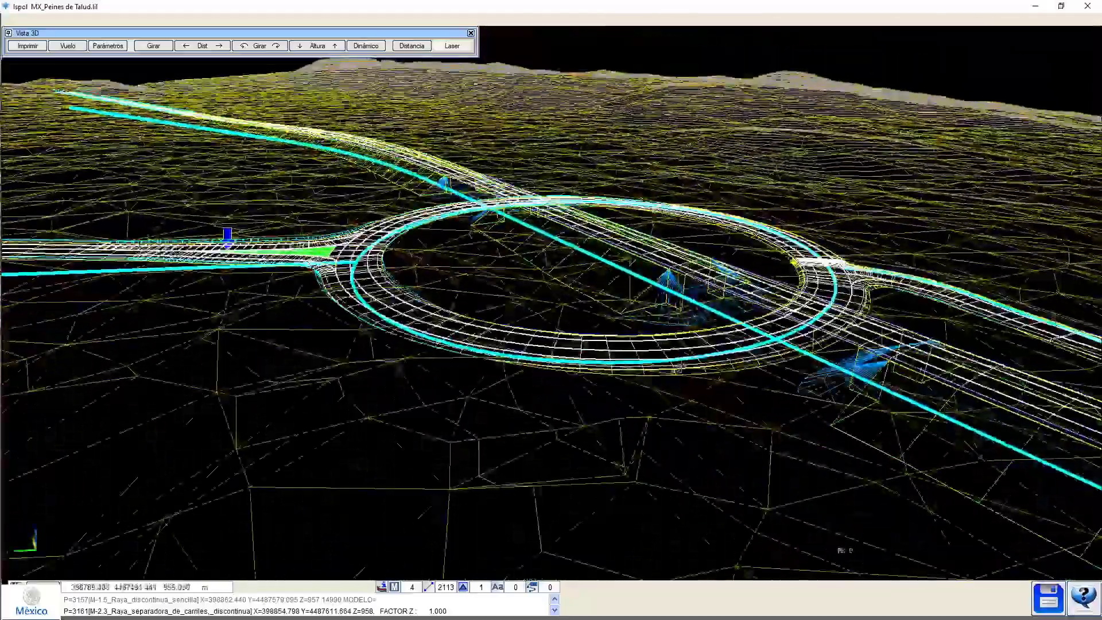
pyautogui.moveTo(843, 550); pyautogui.dragTo(688, 442, button='middle')
pyautogui.moveTo(870, 430); pyautogui.dragTo(726, 417, button='middle')
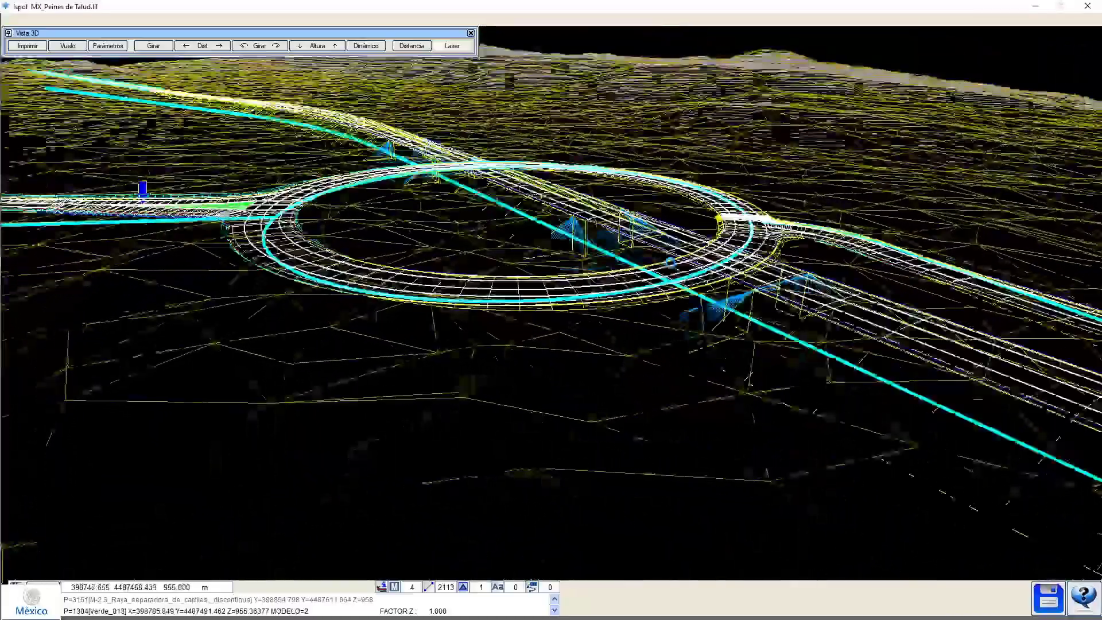
# Inspect the roundabout and its axis 4 splitter island from the opposite side in 3D, and close the 3D view.
pyautogui.press('ctrl')
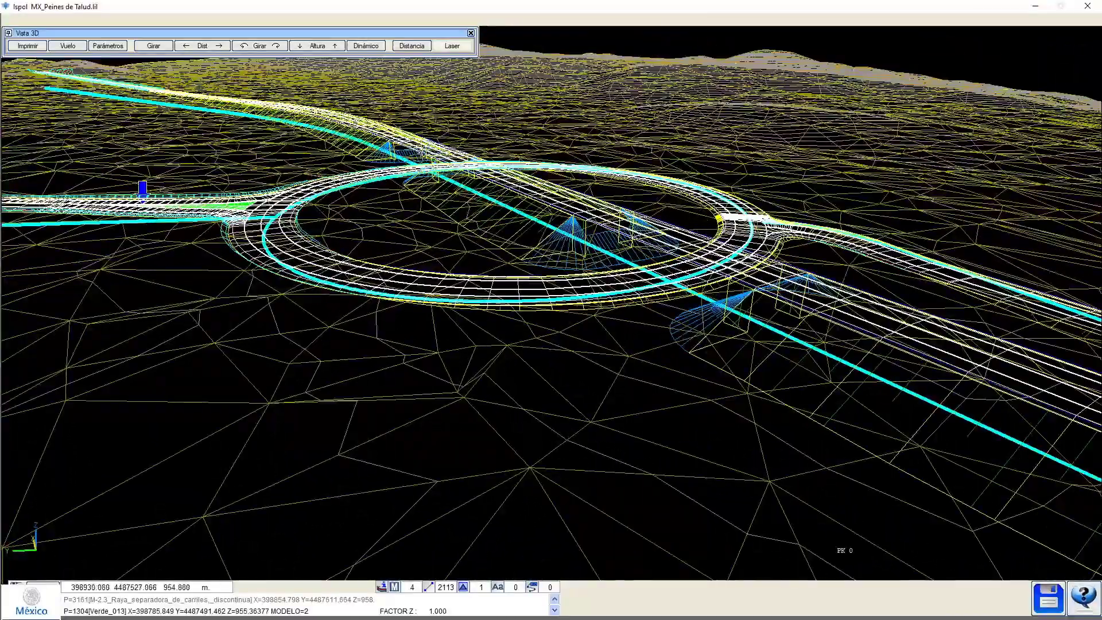
pyautogui.click(425, 145)
pyautogui.scroll(2, 426, 145)
pyautogui.moveTo(482, 394); pyautogui.dragTo(615, 423, button='middle')
pyautogui.click(815, 342)
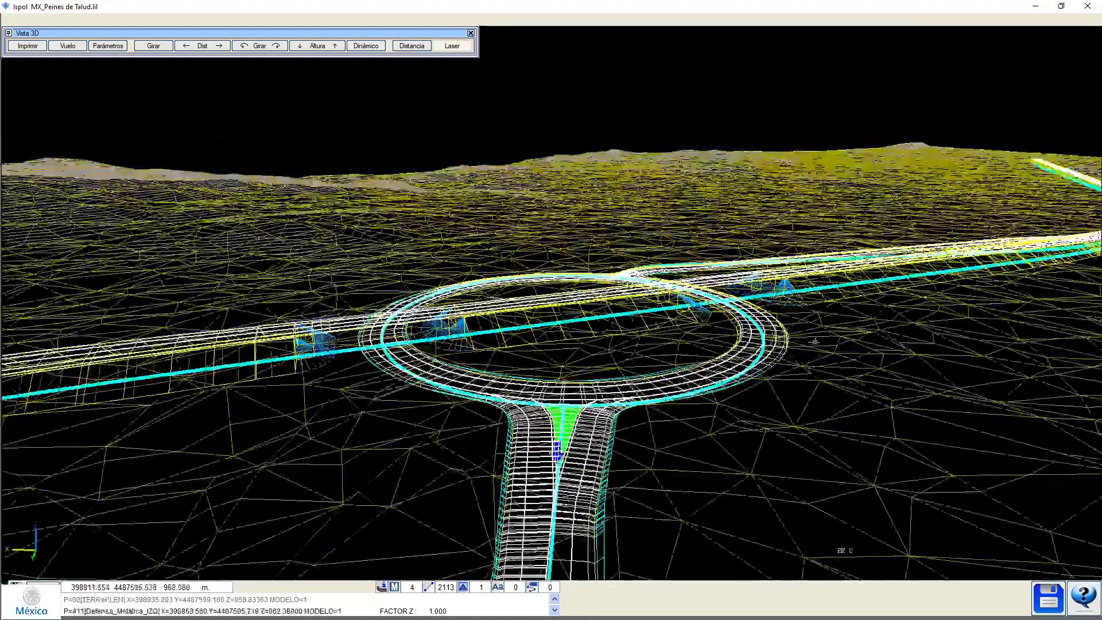
pyautogui.click(471, 32)
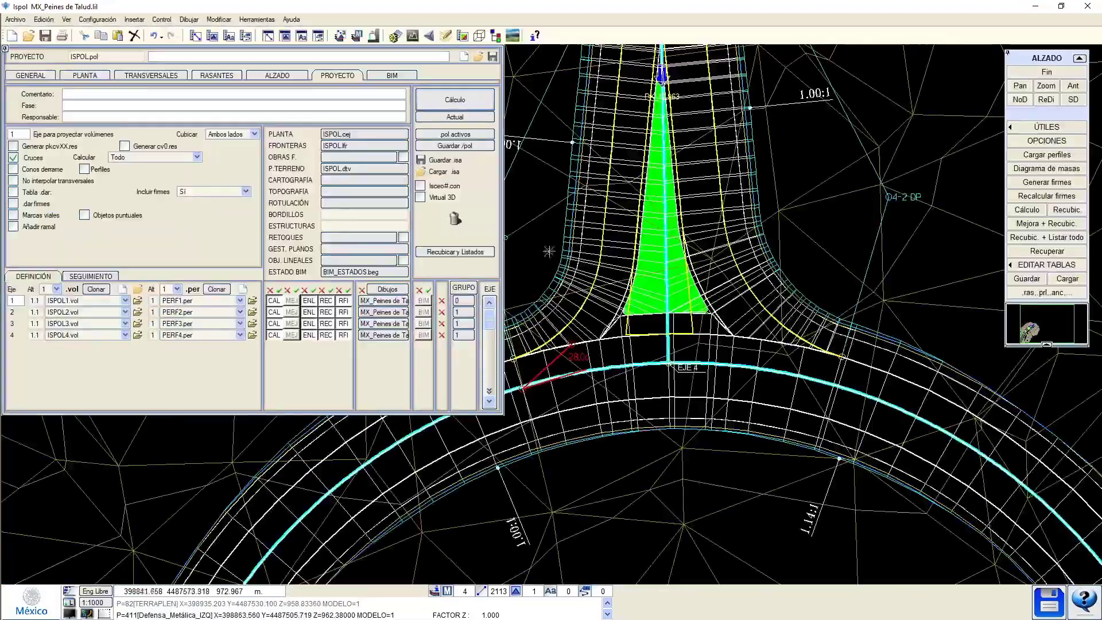
# Review the axis 3 junctions with the roundabout and main road in plan, and return to the elevation settings of axis 4.
pyautogui.scroll(-3, 615, 310)
pyautogui.scroll(4, 610, 453)
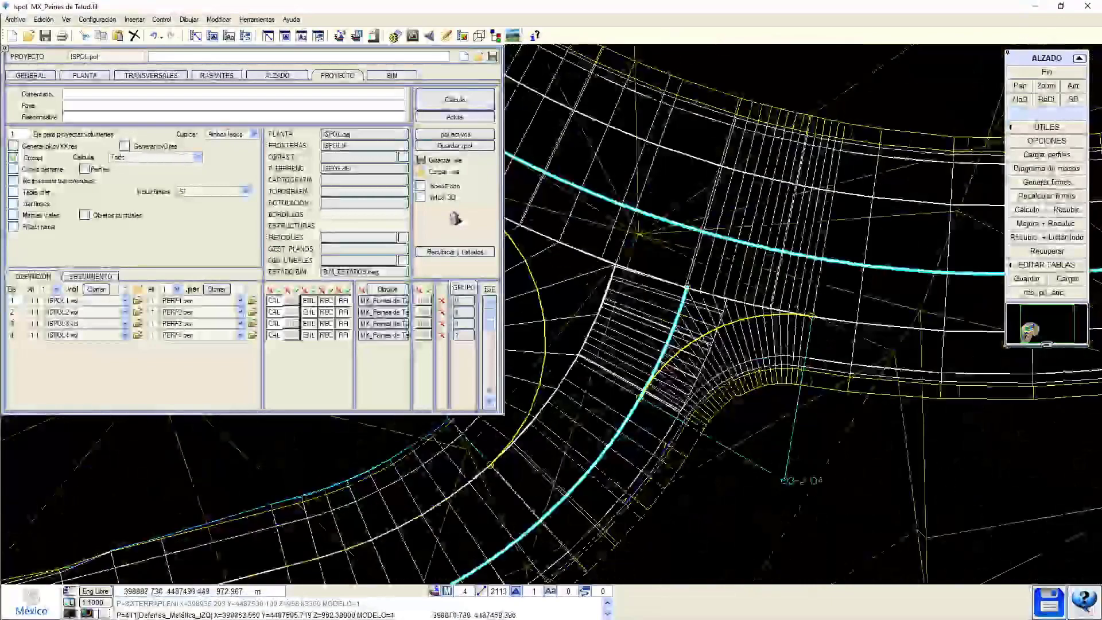
pyautogui.scroll(-4, 682, 388)
pyautogui.scroll(3, 543, 436)
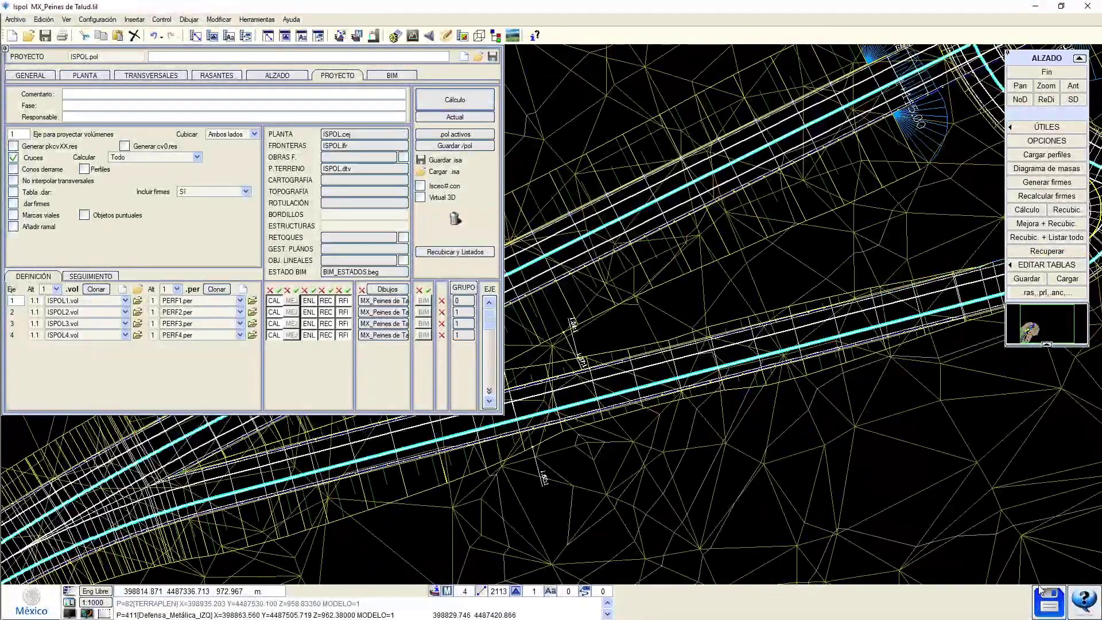
pyautogui.click(290, 77)
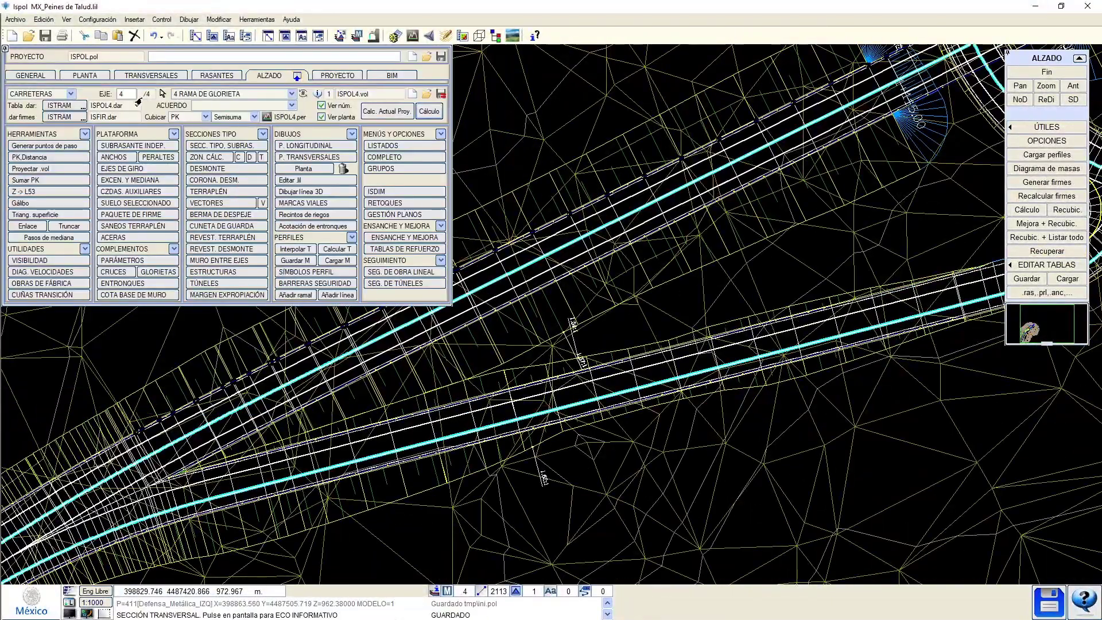
pyautogui.scroll(-3, 565, 289)
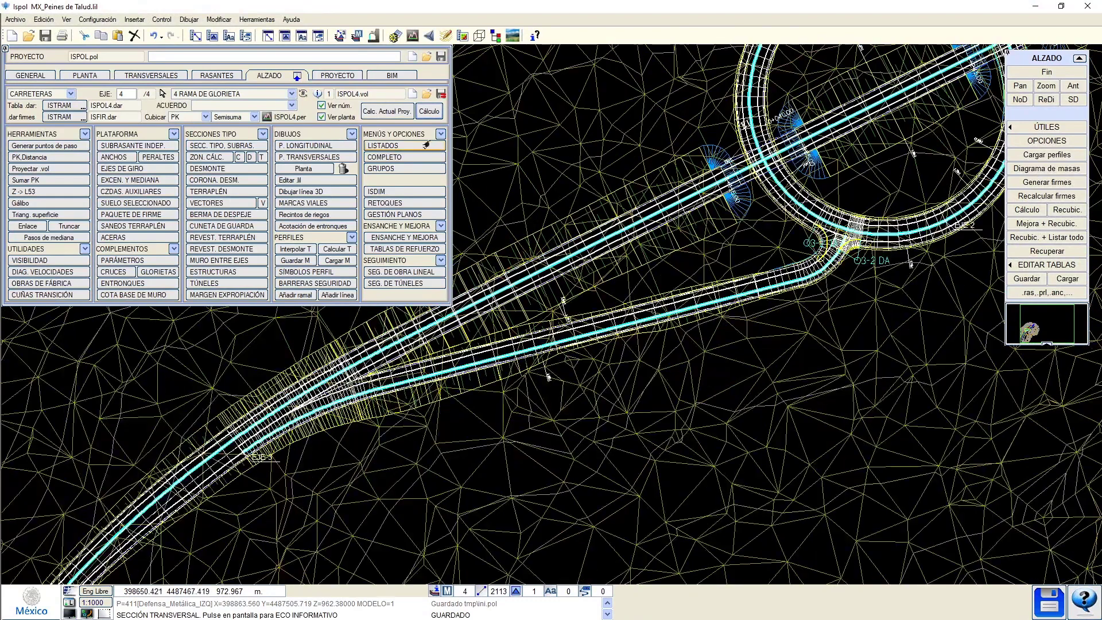
# Load the orthophoto Ortofoto.ecw as a raster image, ignoring the difference in coordinate reference systems.
pyautogui.click(463, 37)
pyautogui.click(279, 125)
pyautogui.click(290, 130)
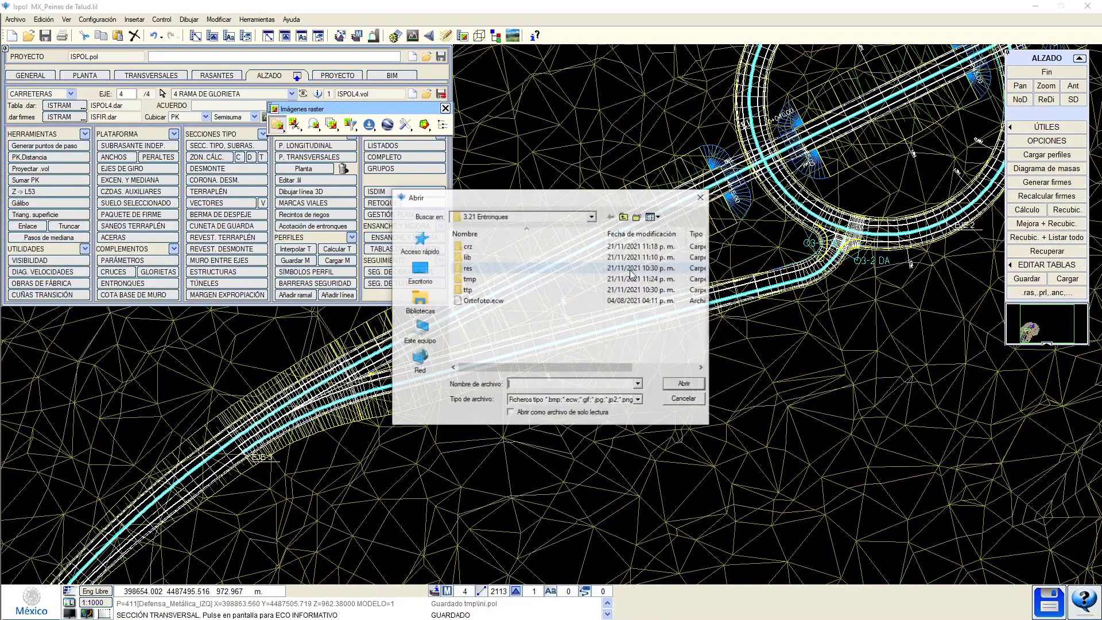
pyautogui.doubleClick(477, 300)
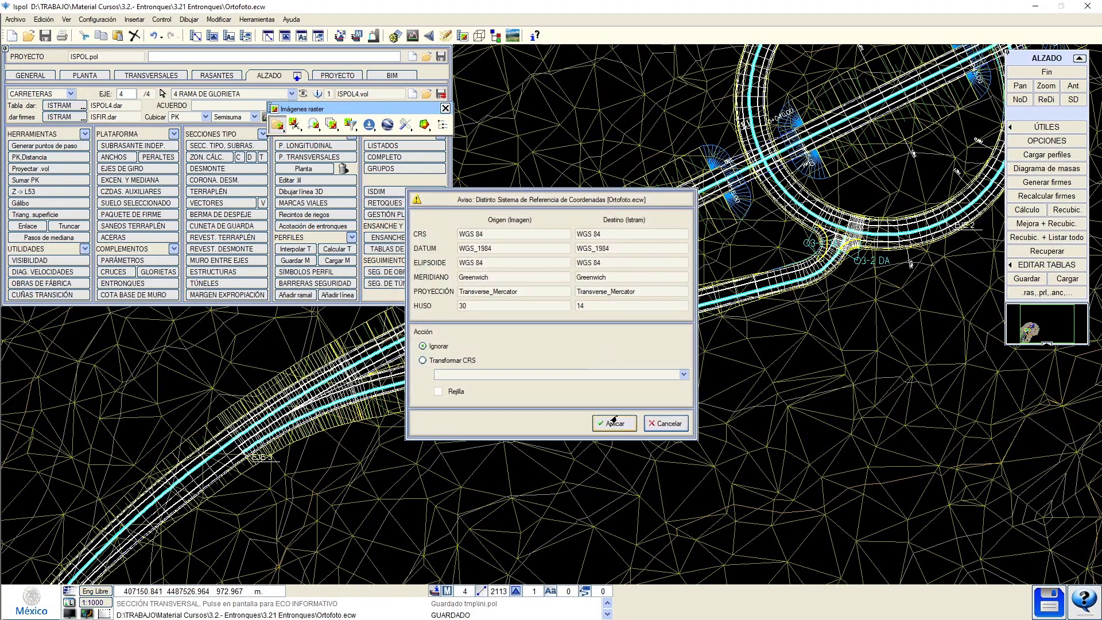
pyautogui.click(602, 425)
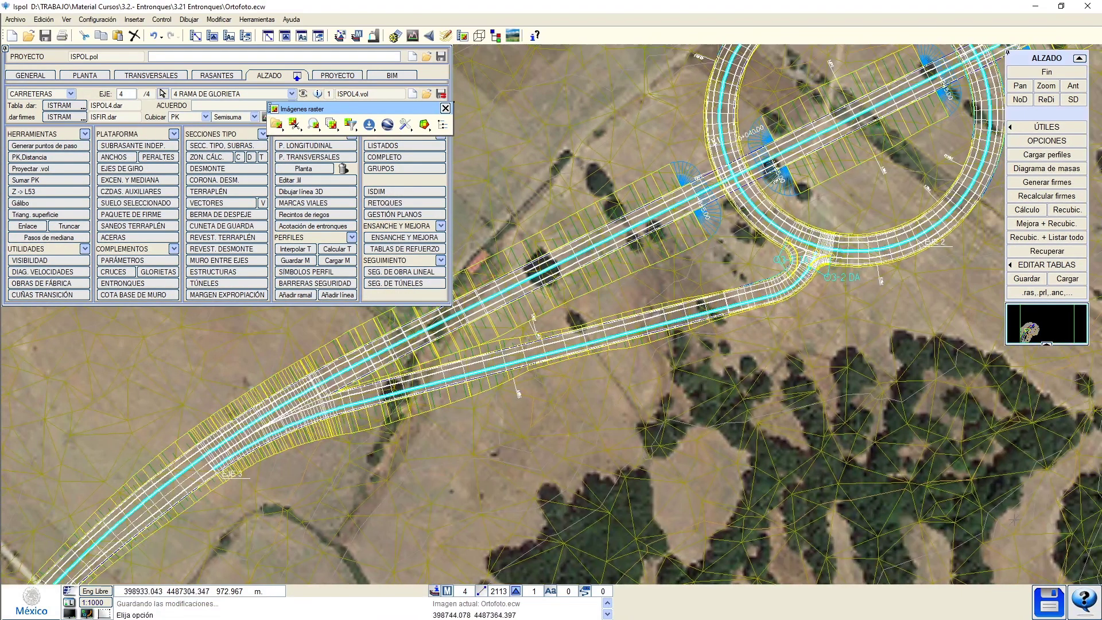
# Save the project with the orthophoto loaded and check the active terrain surface in the digital terrain model control.
pyautogui.click(1045, 604)
pyautogui.scroll(-2, 688, 457)
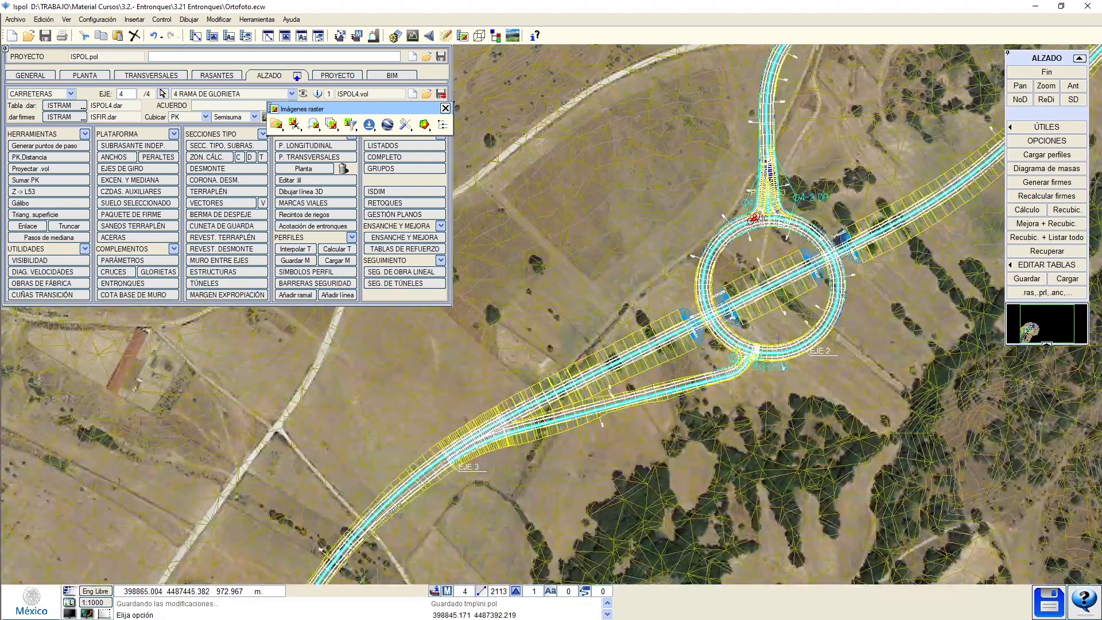
pyautogui.click(445, 109)
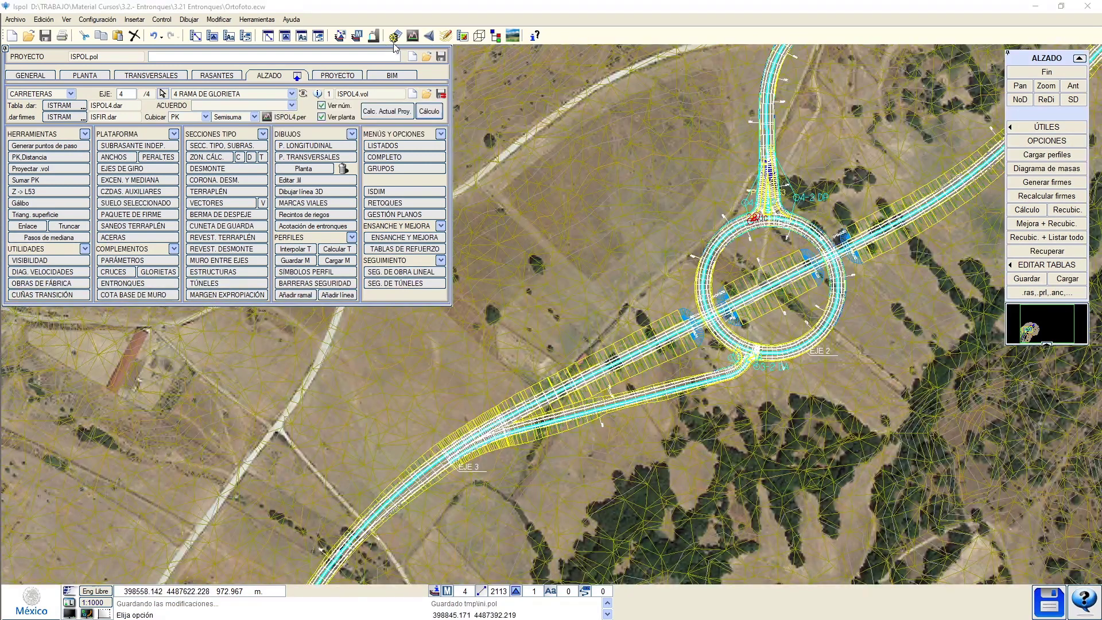
pyautogui.click(394, 36)
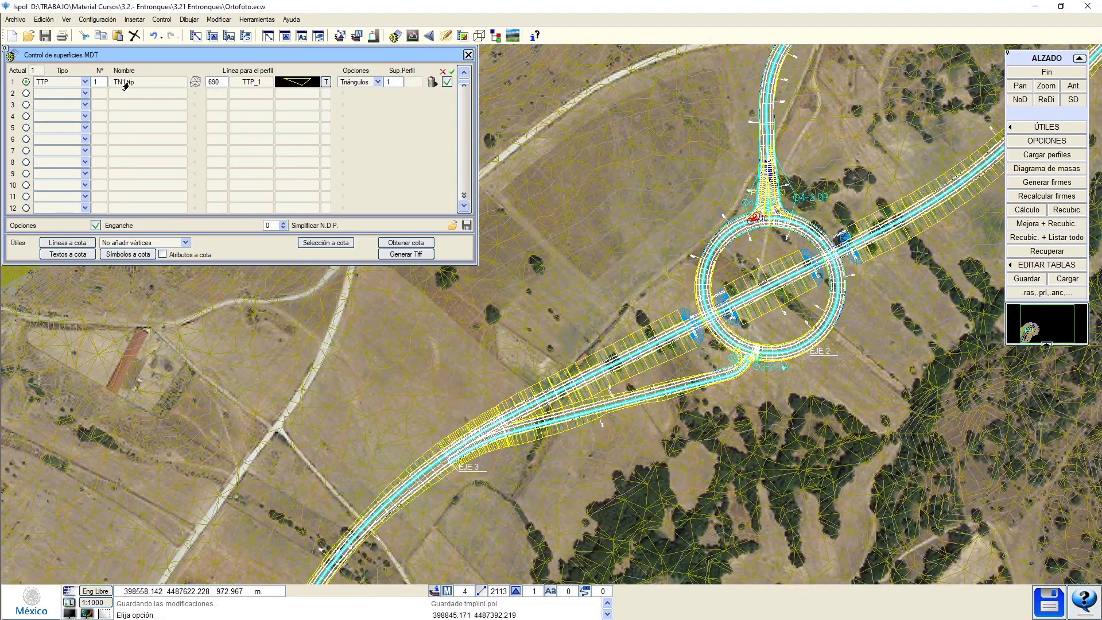
pyautogui.click(467, 54)
# Open the BIM manager and expand the Obra branch to review its groups 0 and 1.
pyautogui.click(495, 35)
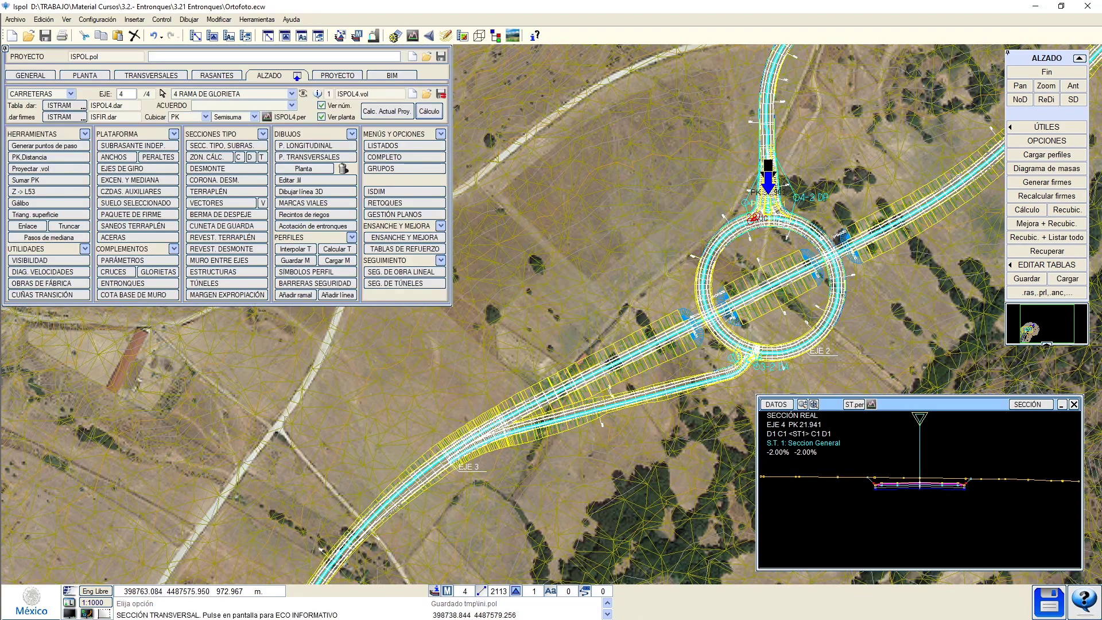
pyautogui.click(511, 39)
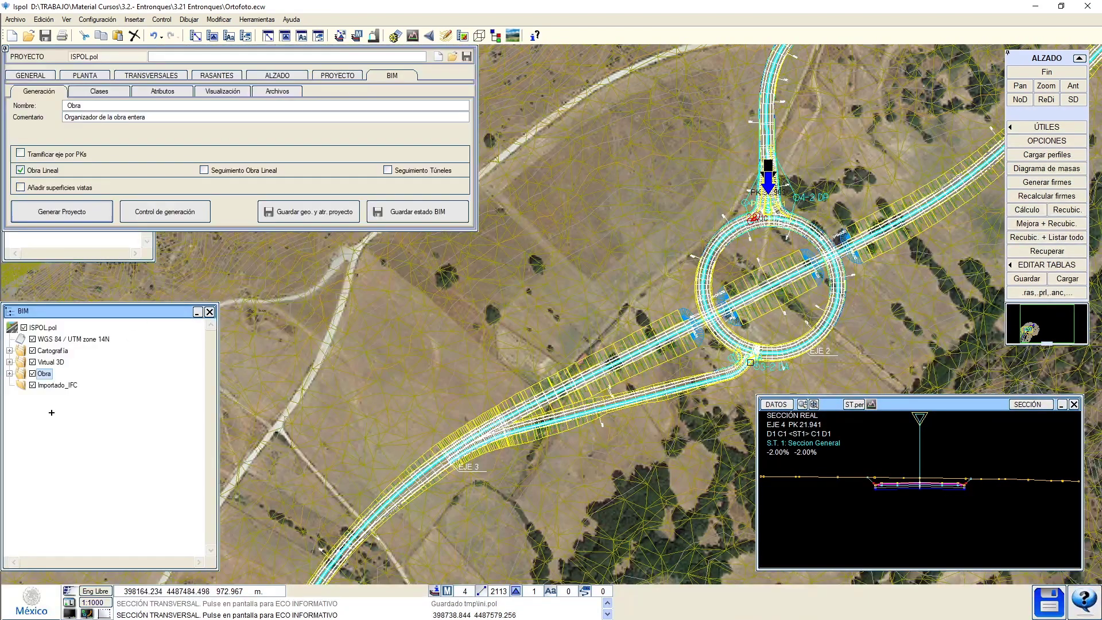
pyautogui.click(10, 374)
pyautogui.click(63, 385)
pyautogui.click(61, 397)
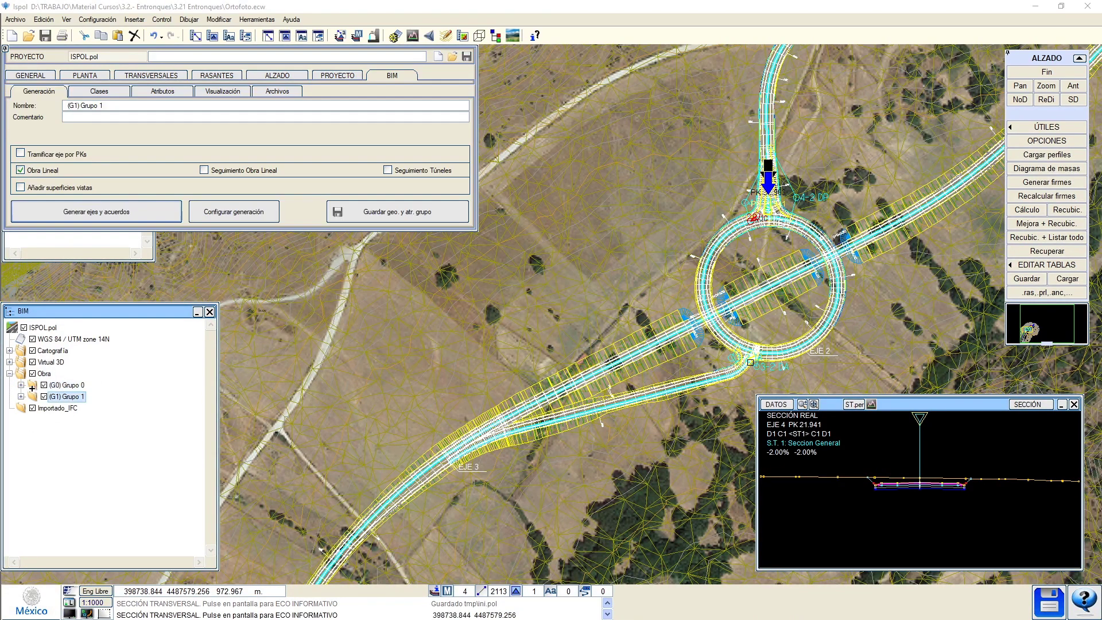
# Expand group 0 in the BIM tree and review the classes, attributes and generation settings of Eje 1.
pyautogui.click(21, 385)
pyautogui.click(66, 397)
pyautogui.click(97, 92)
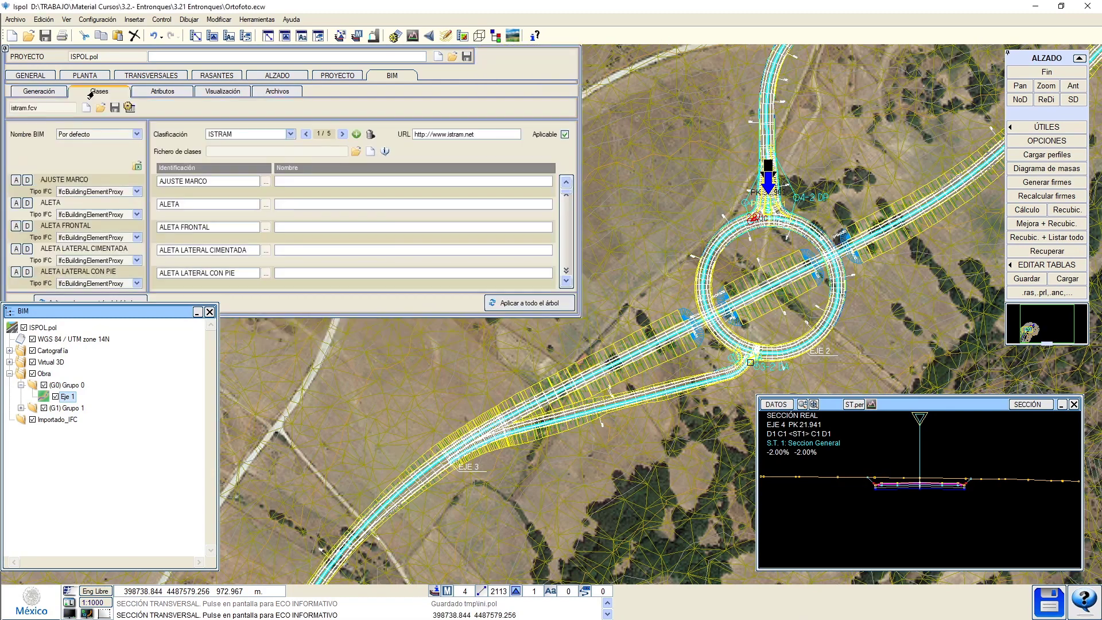
pyautogui.click(159, 92)
pyautogui.click(41, 93)
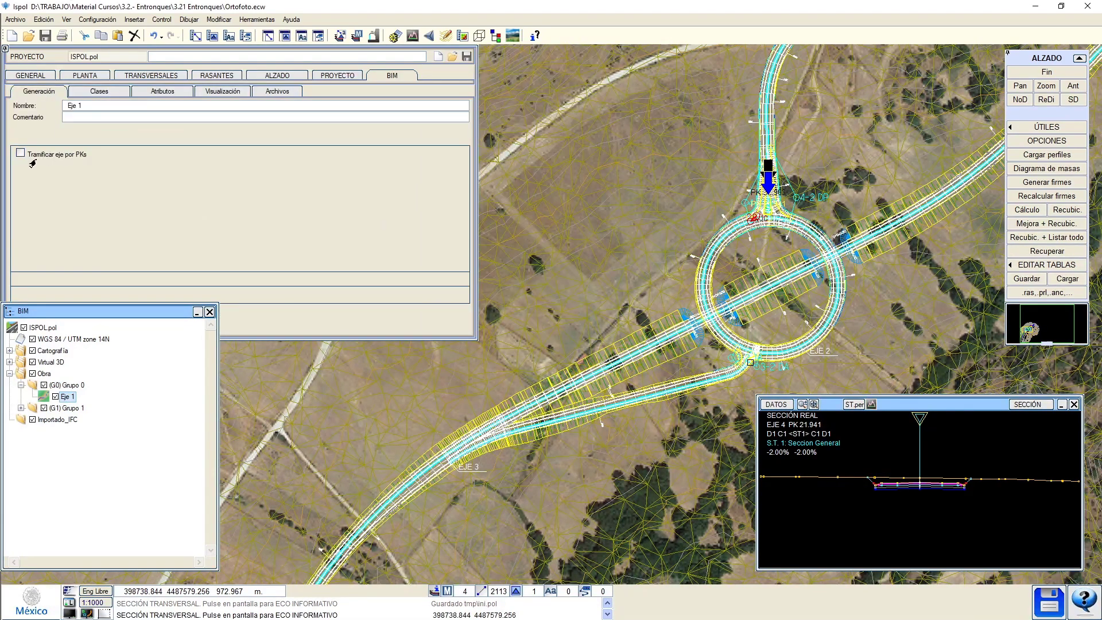
# Expand group 1 in the BIM tree and review its axes, including GASA 10.
pyautogui.click(71, 385)
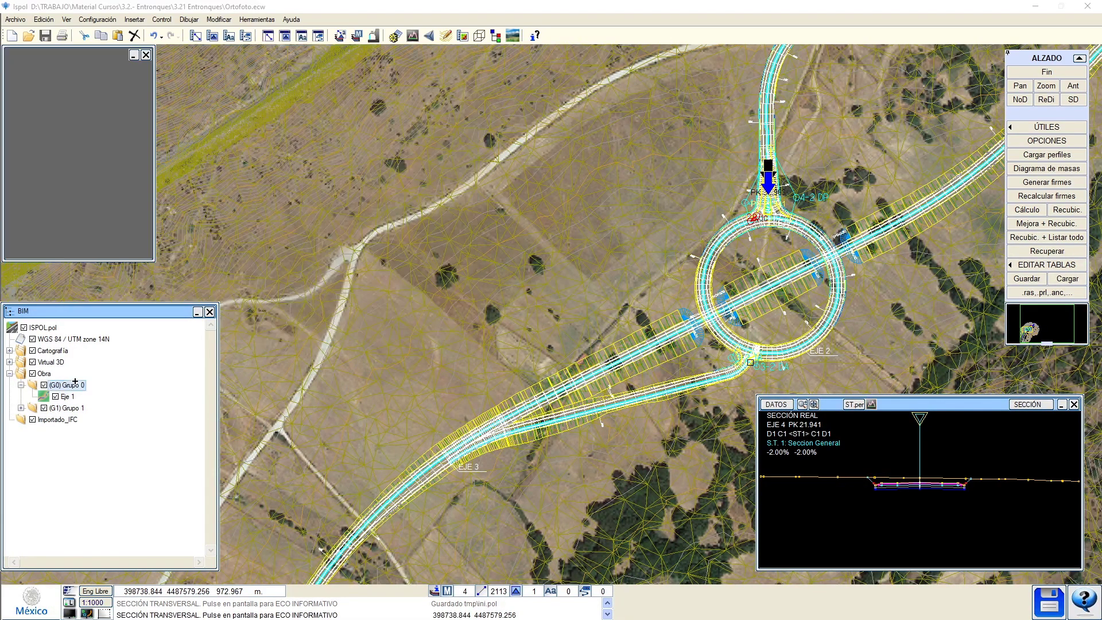
pyautogui.click(64, 408)
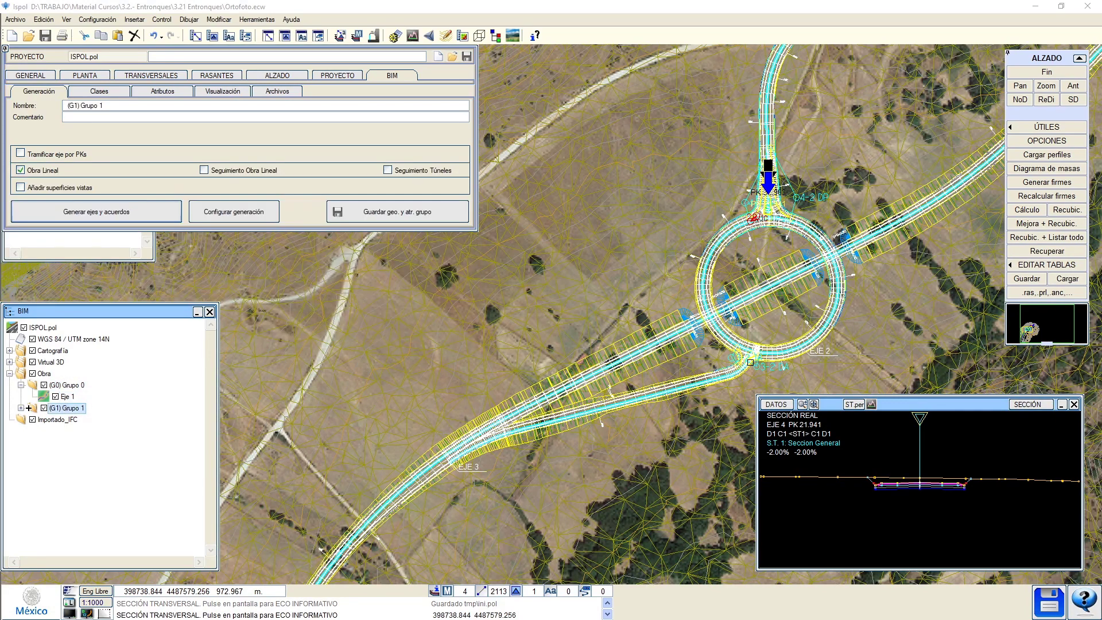
pyautogui.click(79, 431)
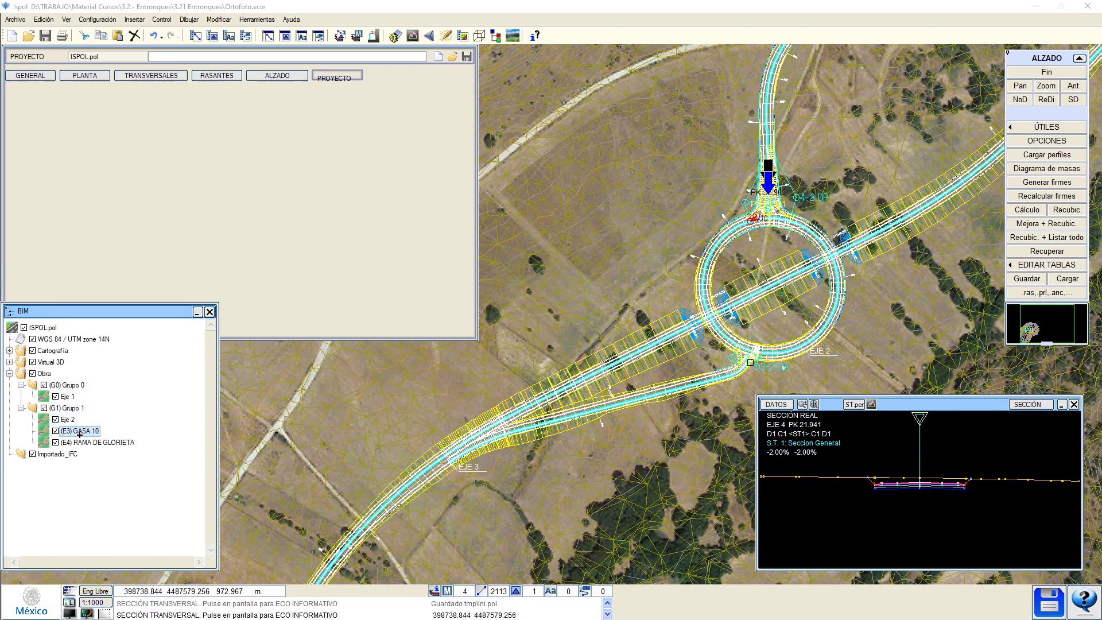
# Generate the BIM project for the whole Obra branch and open the model in the Virtual 3D view.
pyautogui.doubleClick(20, 371)
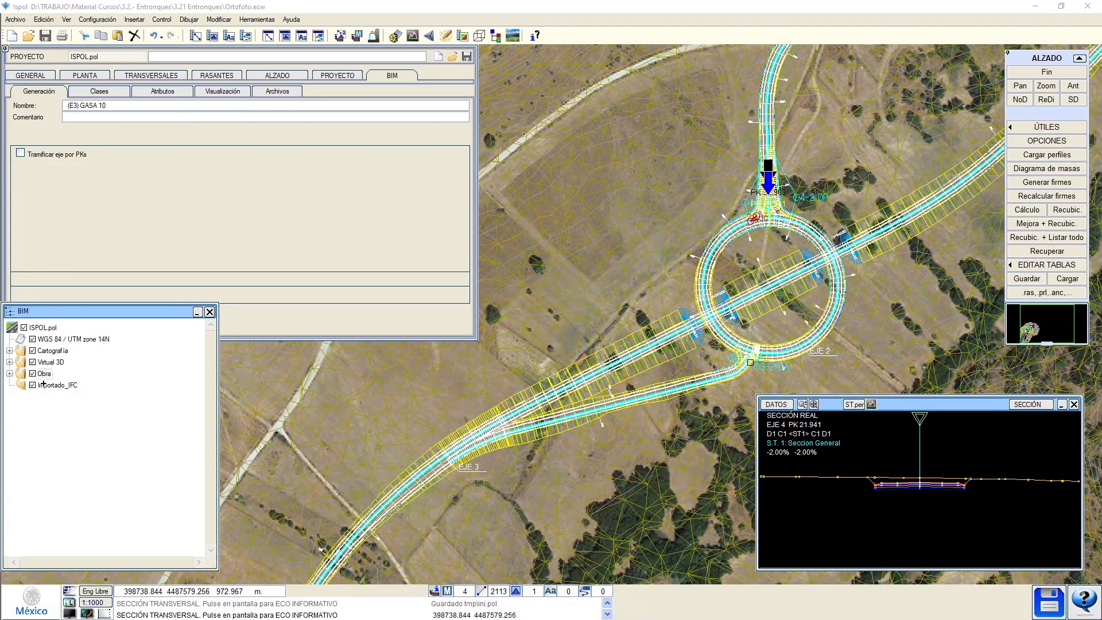
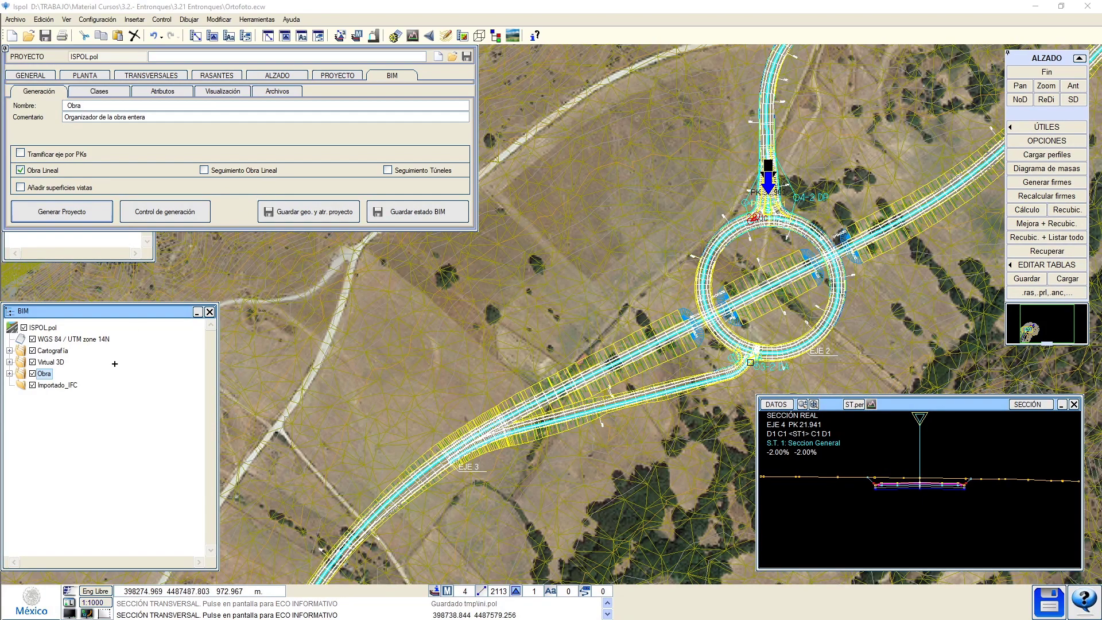
pyautogui.click(62, 212)
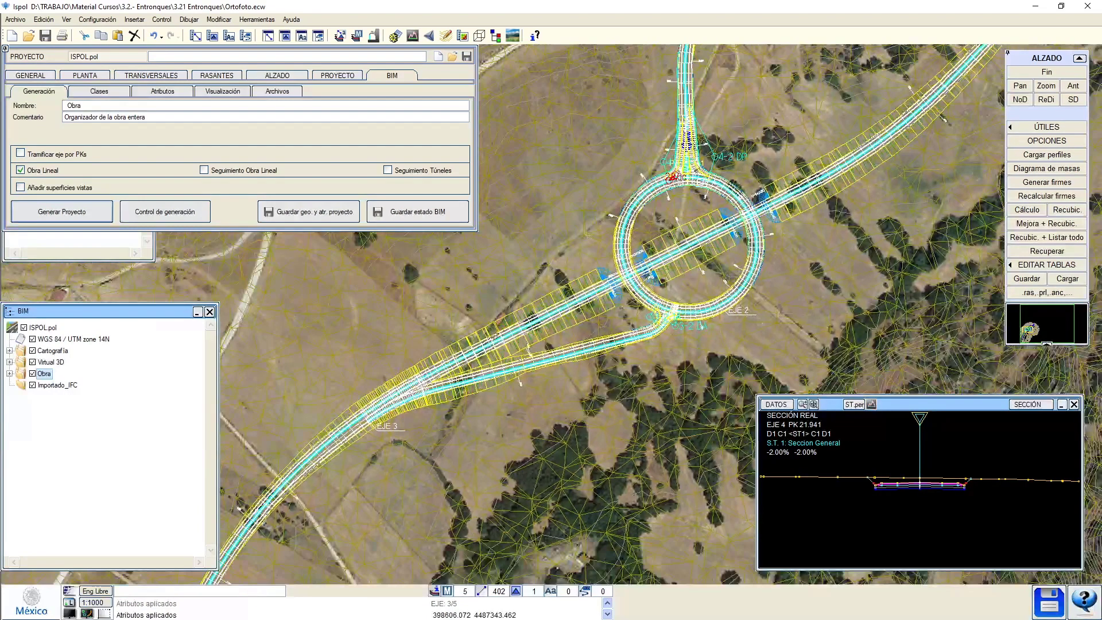
pyautogui.click(513, 36)
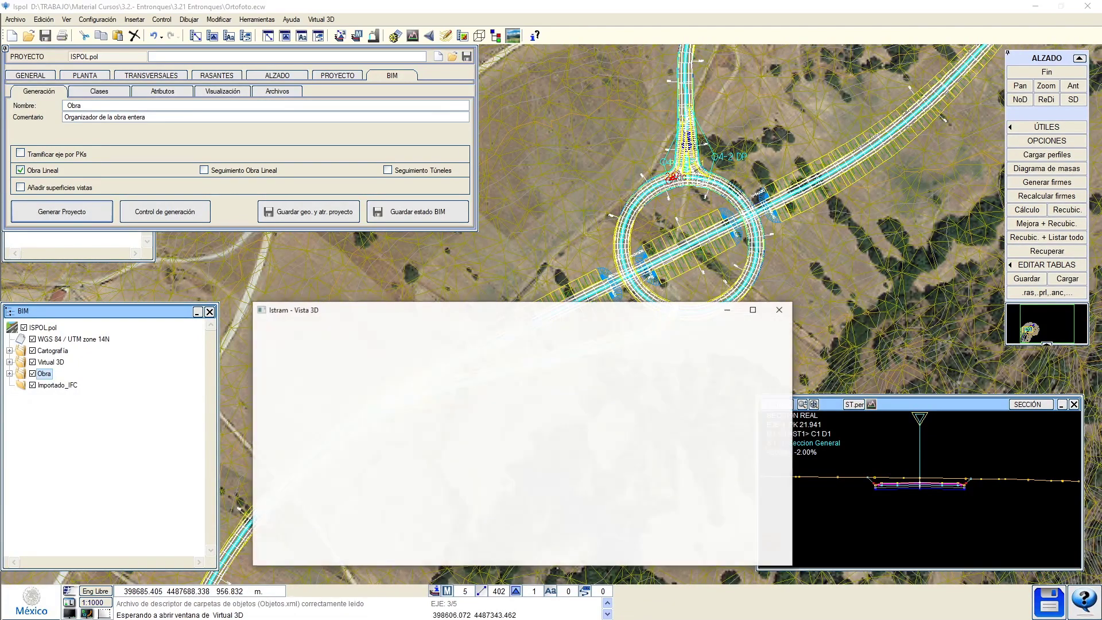
# Examine the textured road model around the axis 3 exit from the main road in an enlarged 3D window.
pyautogui.scroll(8, 470, 401)
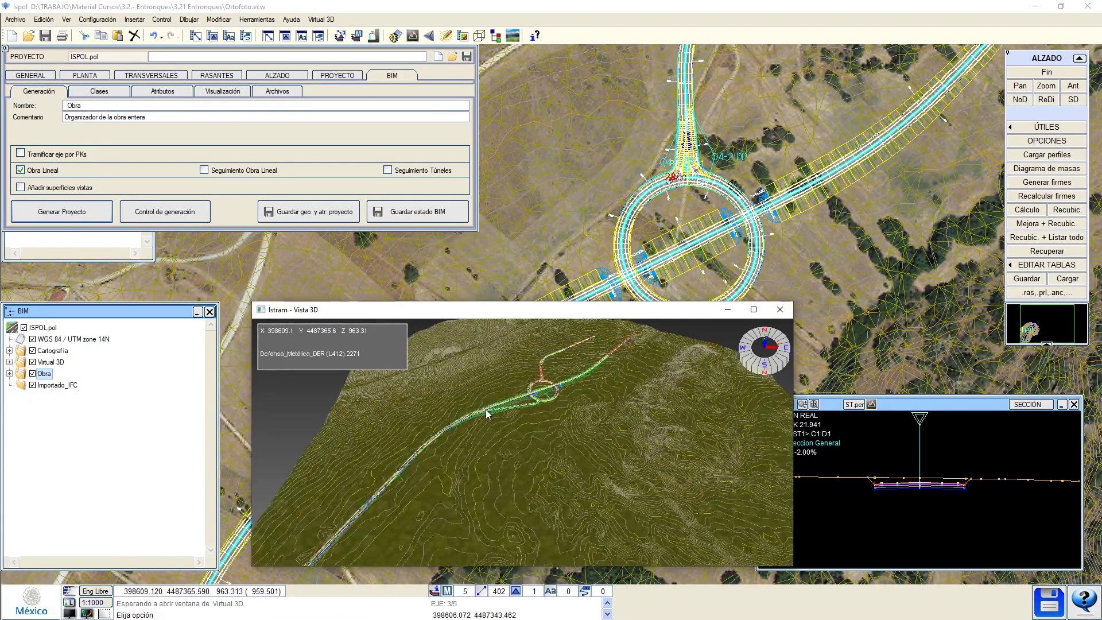
pyautogui.scroll(2, 485, 411)
pyautogui.moveTo(455, 436); pyautogui.dragTo(592, 430)
pyautogui.scroll(4, 471, 439)
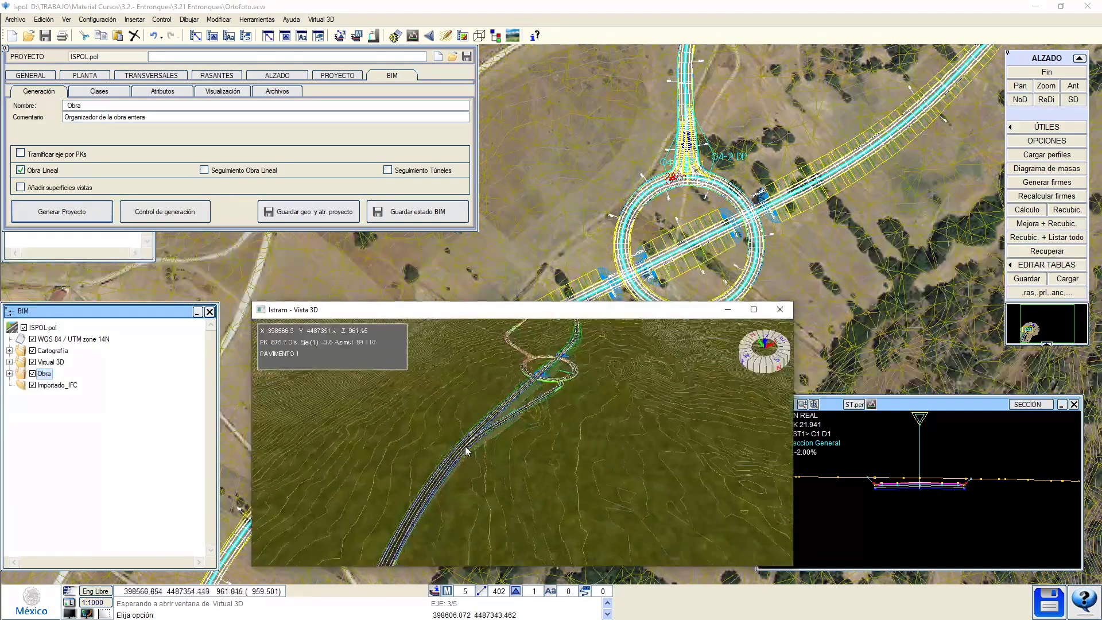
pyautogui.scroll(8, 466, 448)
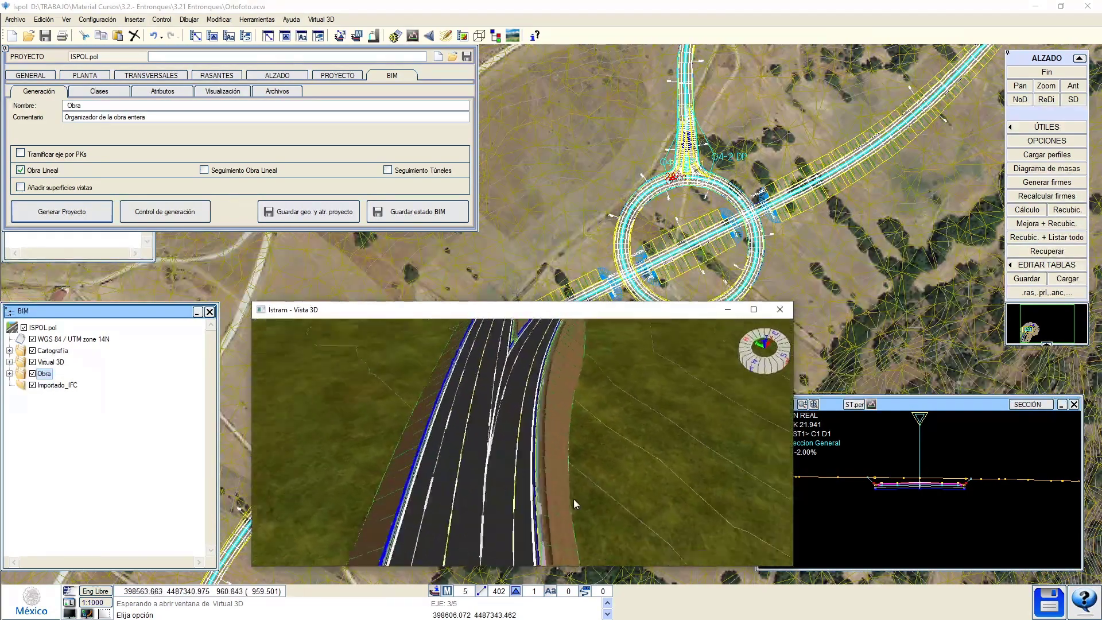
pyautogui.moveTo(574, 504); pyautogui.dragTo(586, 492)
pyautogui.moveTo(531, 301); pyautogui.dragTo(529, 175)
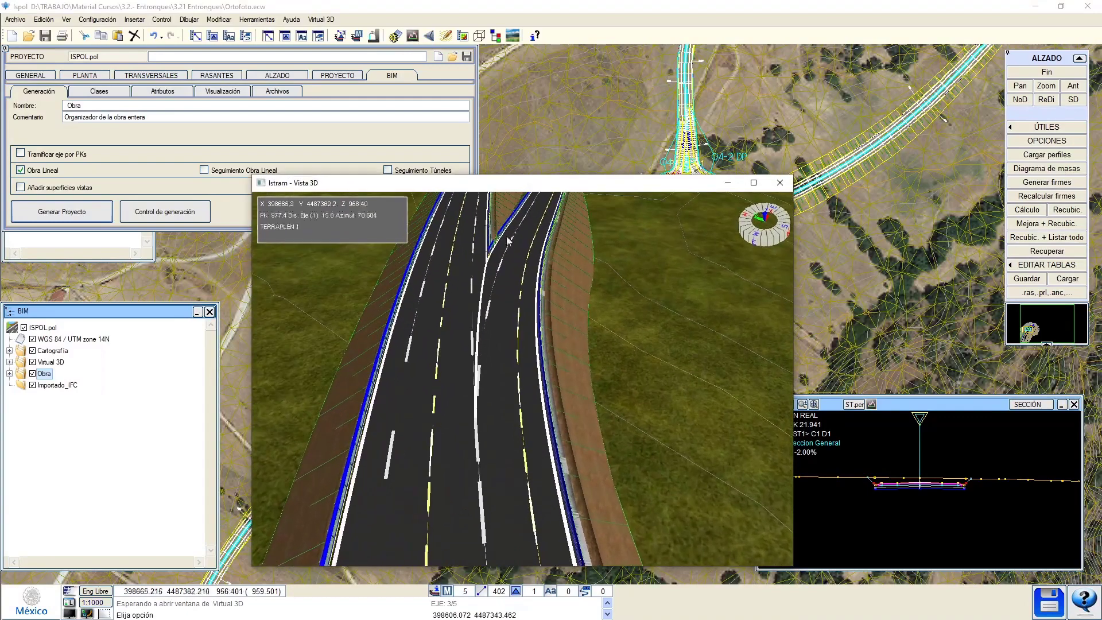
pyautogui.scroll(2, 462, 466)
pyautogui.moveTo(462, 466); pyautogui.dragTo(399, 368)
# Set the Virtual 3D graphics system to the quality pixel format with antialiasing 16 and save the format.
pyautogui.click(321, 19)
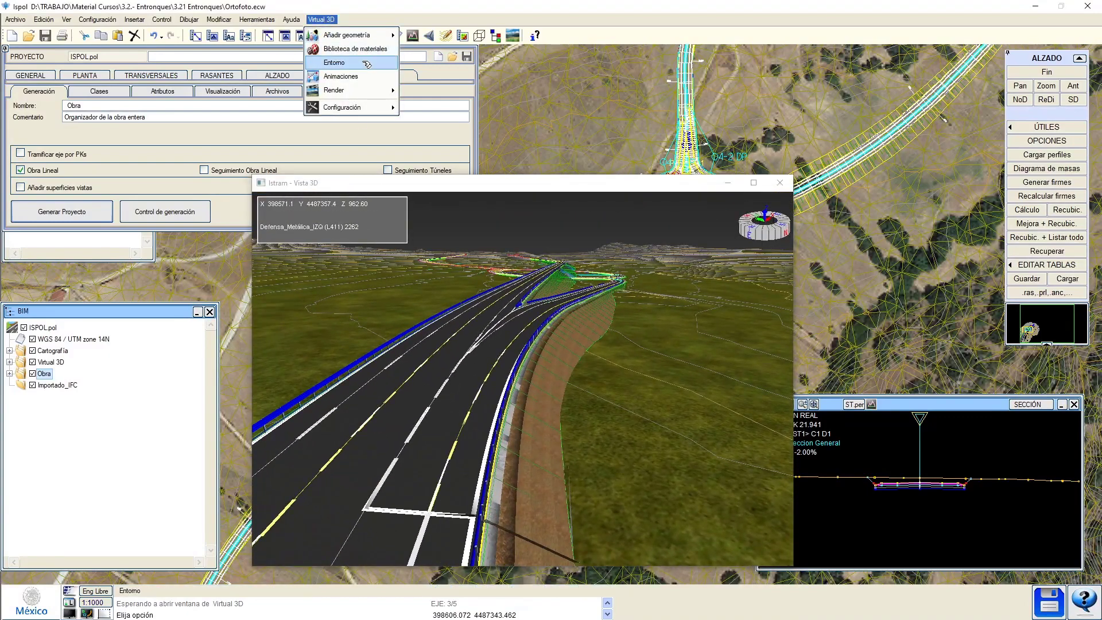
pyautogui.moveTo(372, 109)
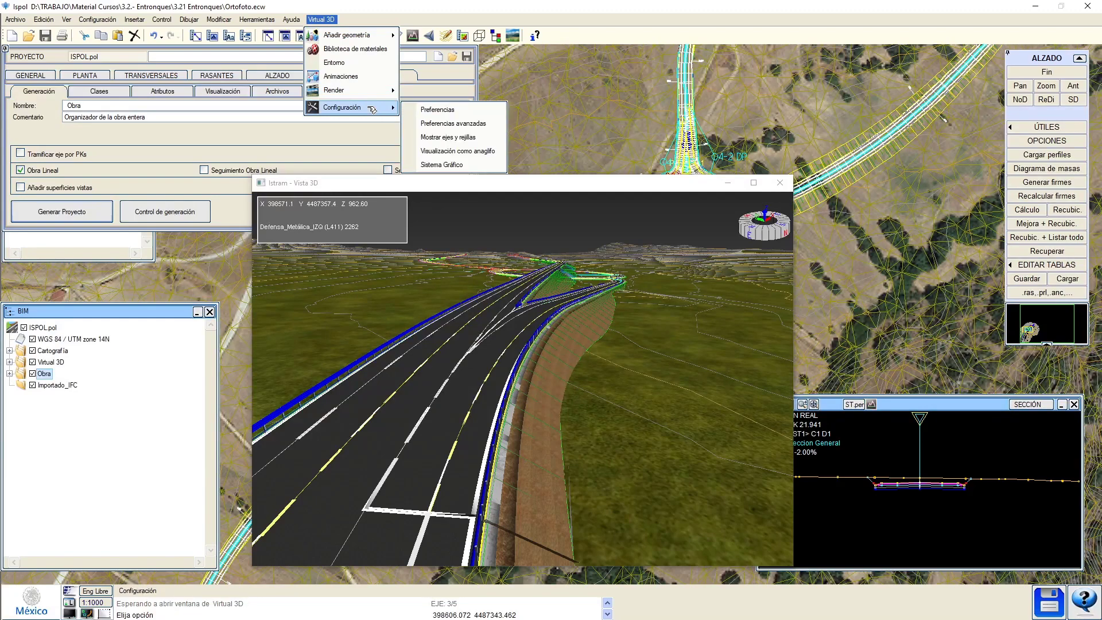
pyautogui.click(441, 165)
pyautogui.click(573, 223)
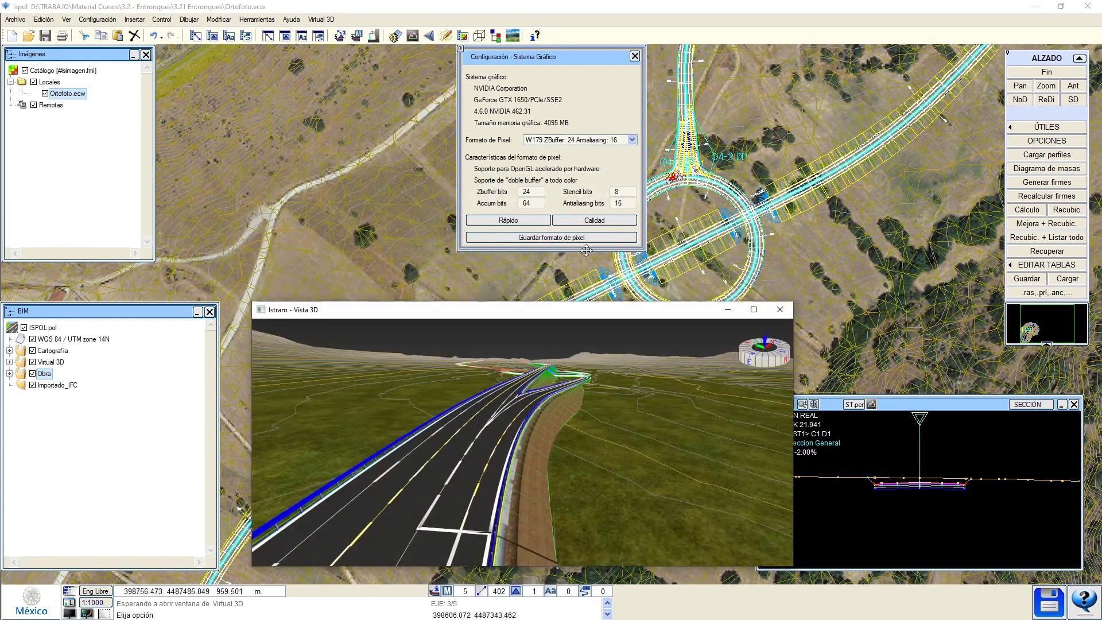
pyautogui.click(537, 240)
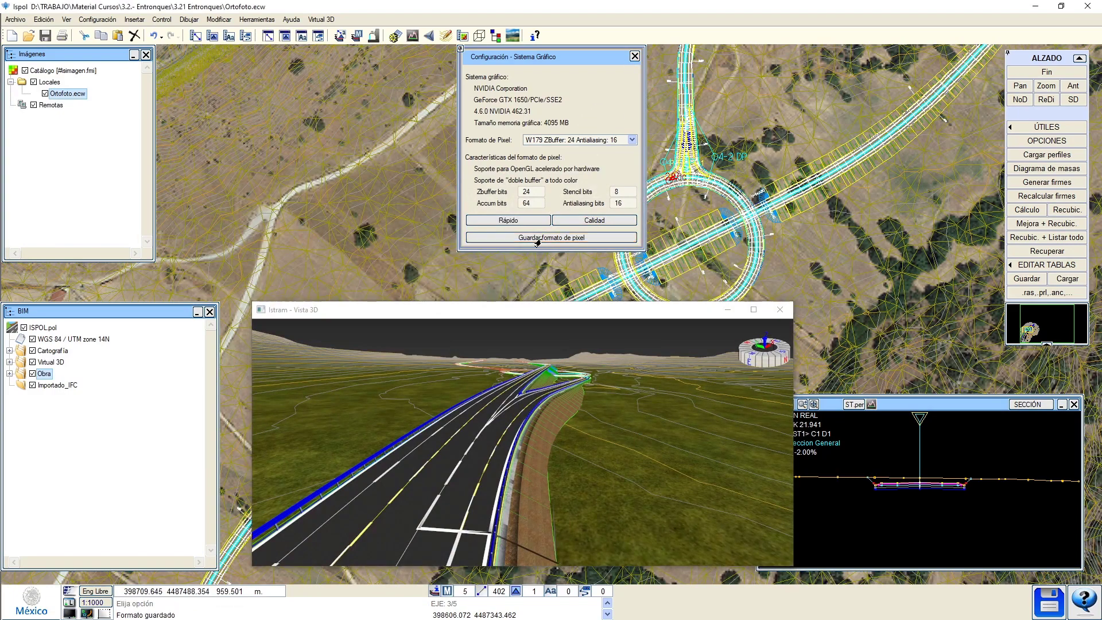
pyautogui.click(634, 56)
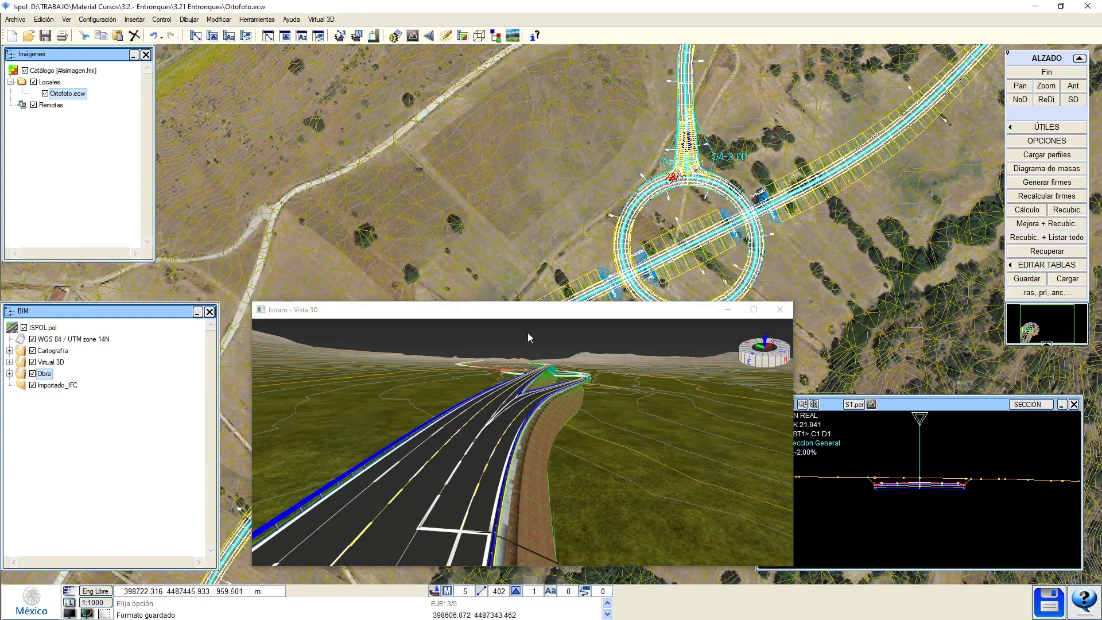
# Reposition the 3D window and examine the pavement where the axis 3 ramp separates from the main road.
pyautogui.doubleClick(537, 312)
pyautogui.moveTo(339, 341); pyautogui.dragTo(412, 198)
pyautogui.moveTo(454, 16); pyautogui.dragTo(534, 221)
pyautogui.moveTo(528, 341); pyautogui.dragTo(563, 276)
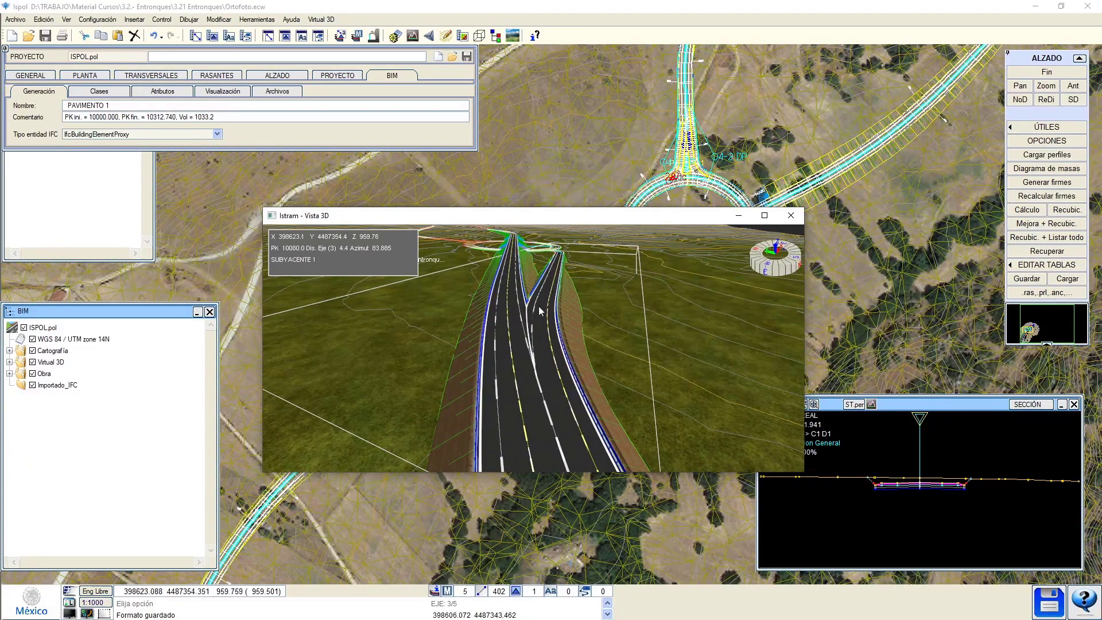
# Try to drape the orthophoto on the TN1.ttp terrain by setting its 3D material folder to [Ortofotos].
pyautogui.rightClick(367, 337)
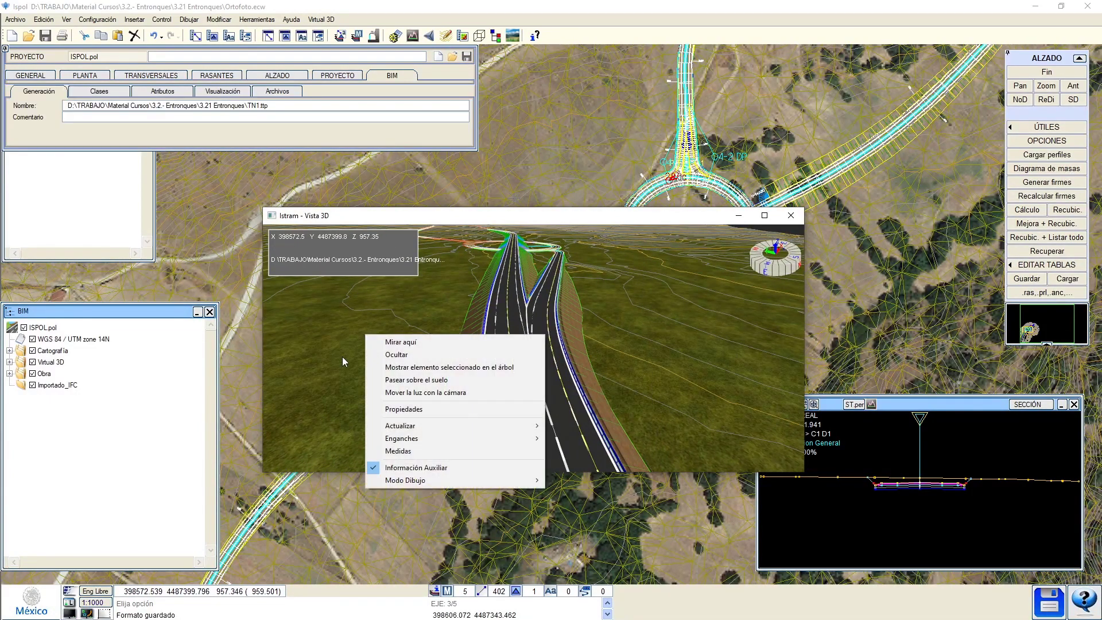
pyautogui.click(381, 410)
pyautogui.click(835, 428)
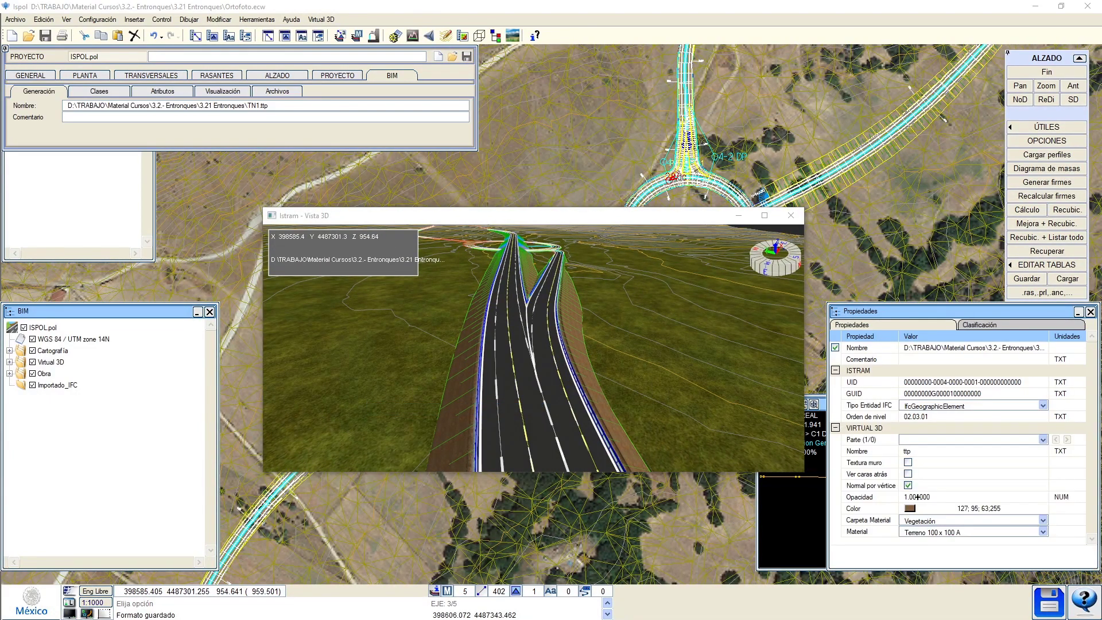
pyautogui.click(927, 521)
pyautogui.click(928, 534)
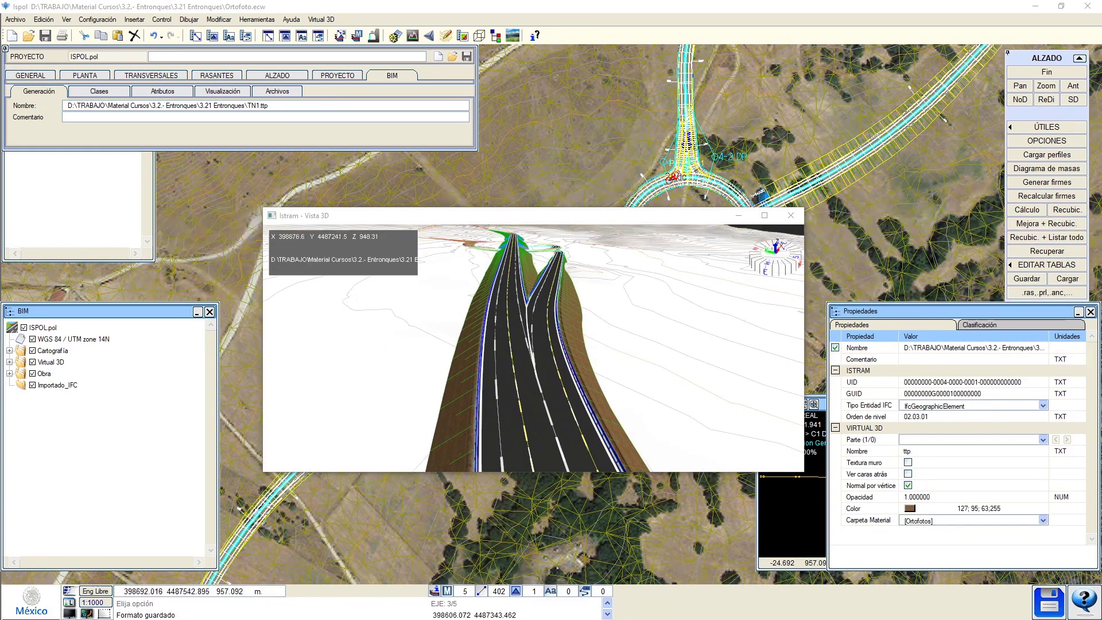
# Reload the TTP terrain surface TN1.ttp in the digital terrain model surface control.
pyautogui.click(396, 35)
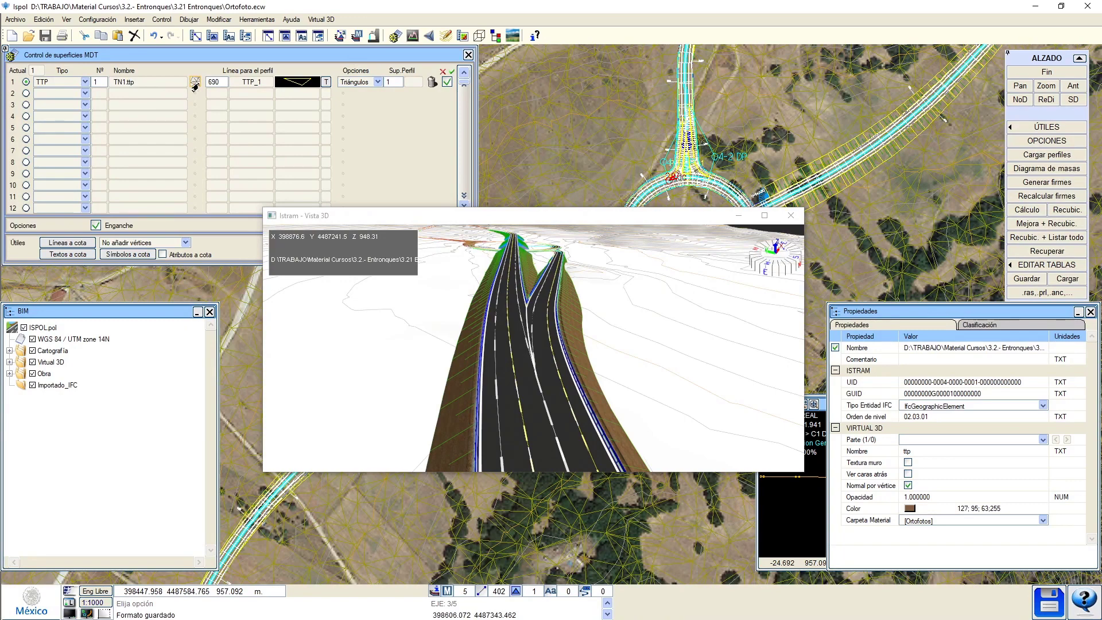
pyautogui.click(71, 84)
pyautogui.click(56, 118)
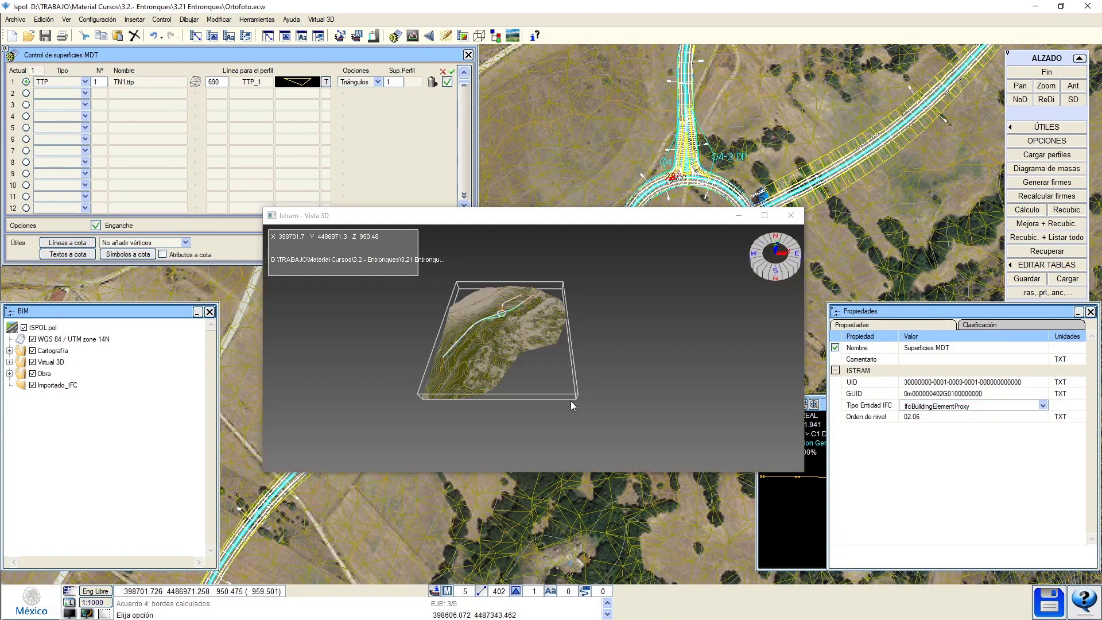
pyautogui.scroll(5, 458, 333)
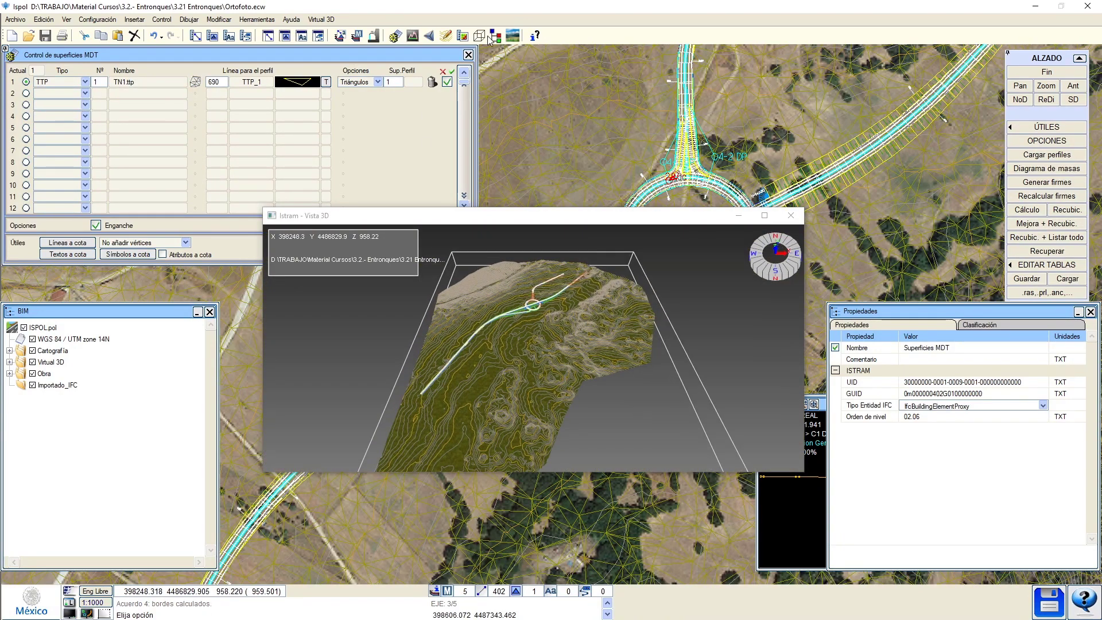
# Display the raster image catalogue and remove Ortofoto.ecw from its local images.
pyautogui.click(462, 36)
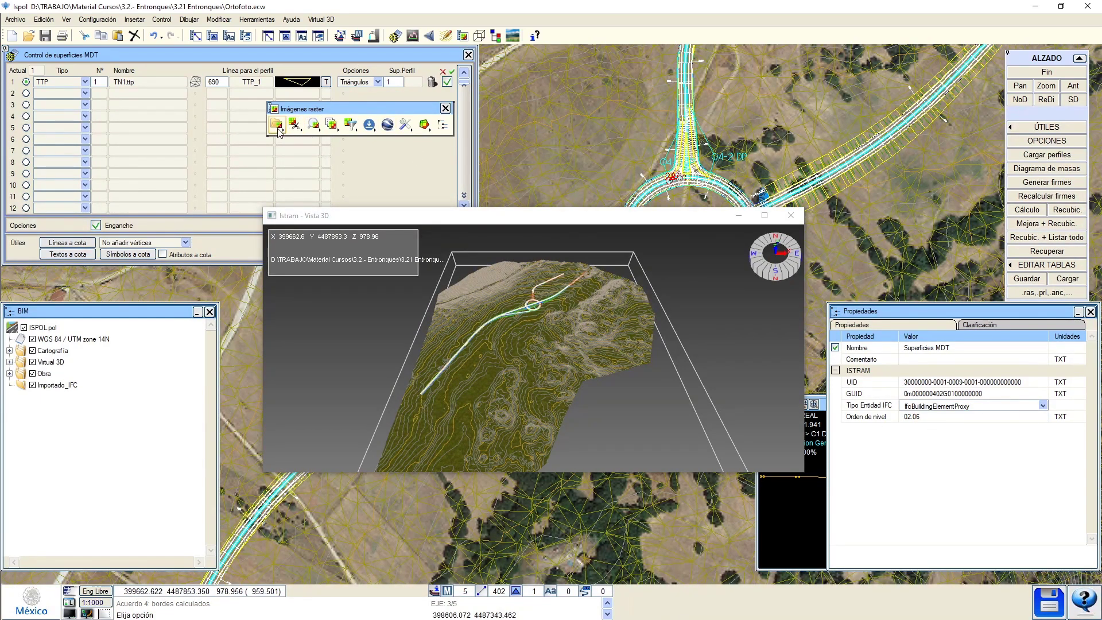
pyautogui.click(441, 125)
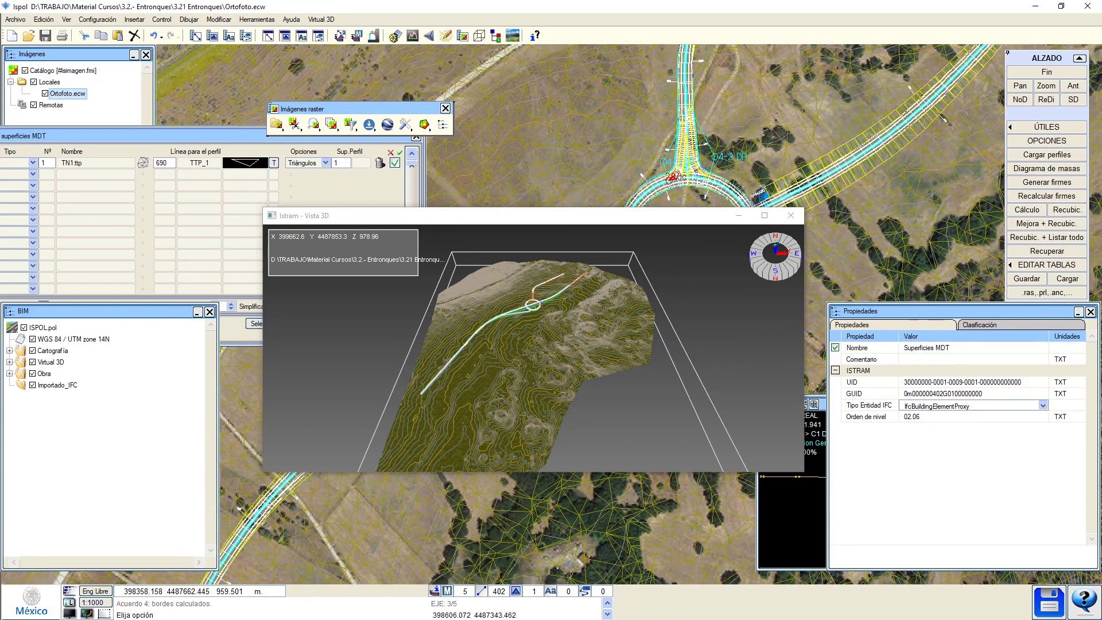
pyautogui.moveTo(96, 59); pyautogui.dragTo(857, 37)
pyautogui.rightClick(819, 93)
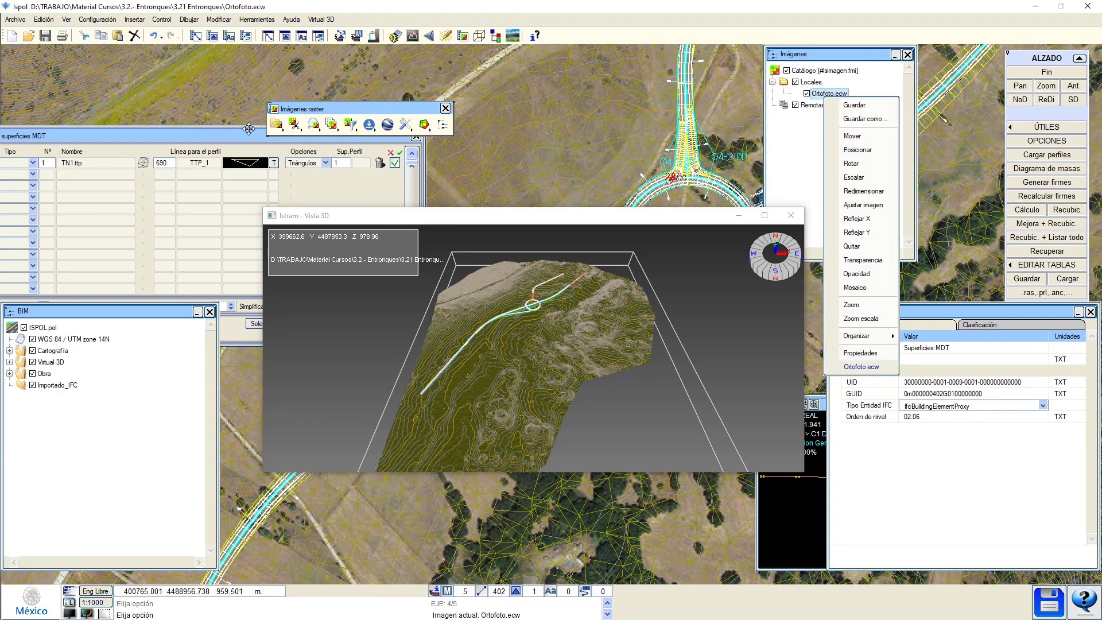
pyautogui.click(277, 123)
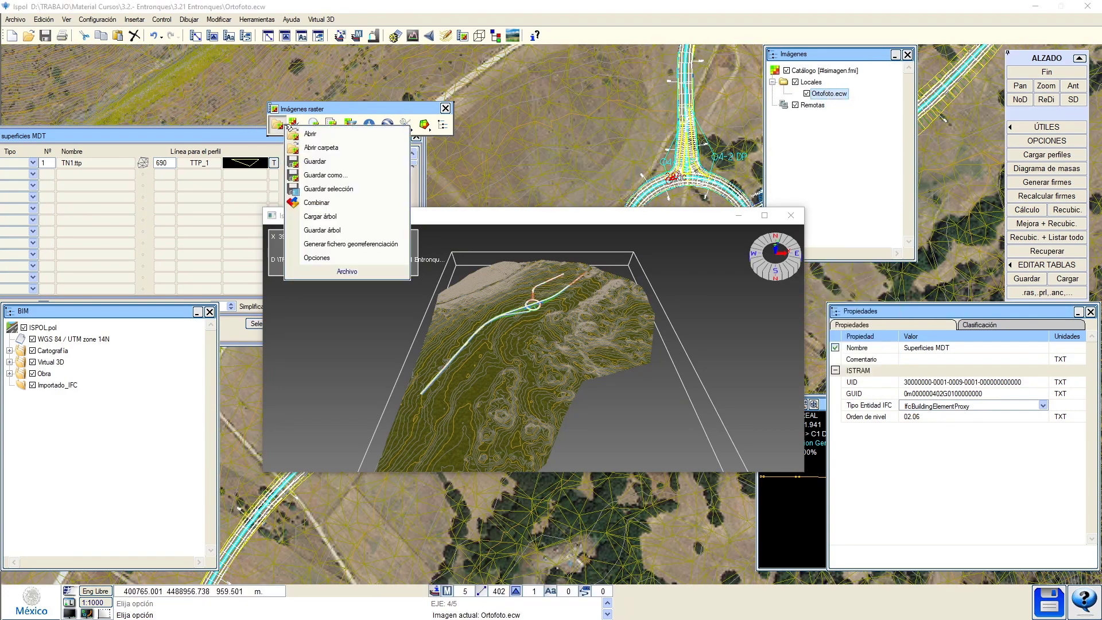
pyautogui.click(319, 216)
pyautogui.press('Return')
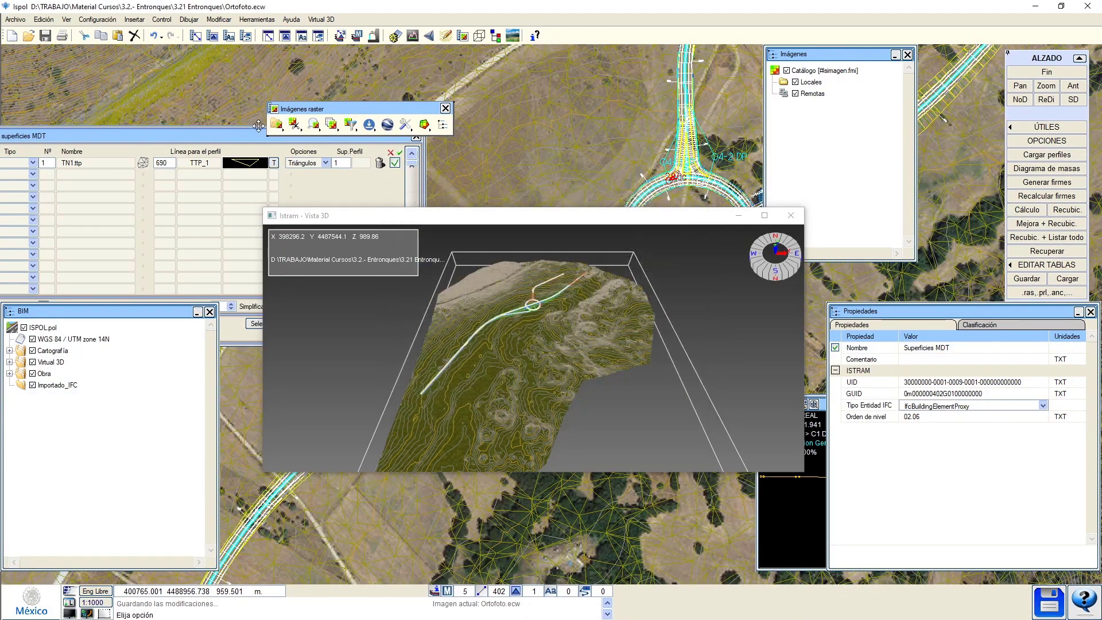
# Load the Ortofoto.ecw image back into the local raster images.
pyautogui.click(276, 124)
pyautogui.click(296, 132)
pyautogui.doubleClick(475, 313)
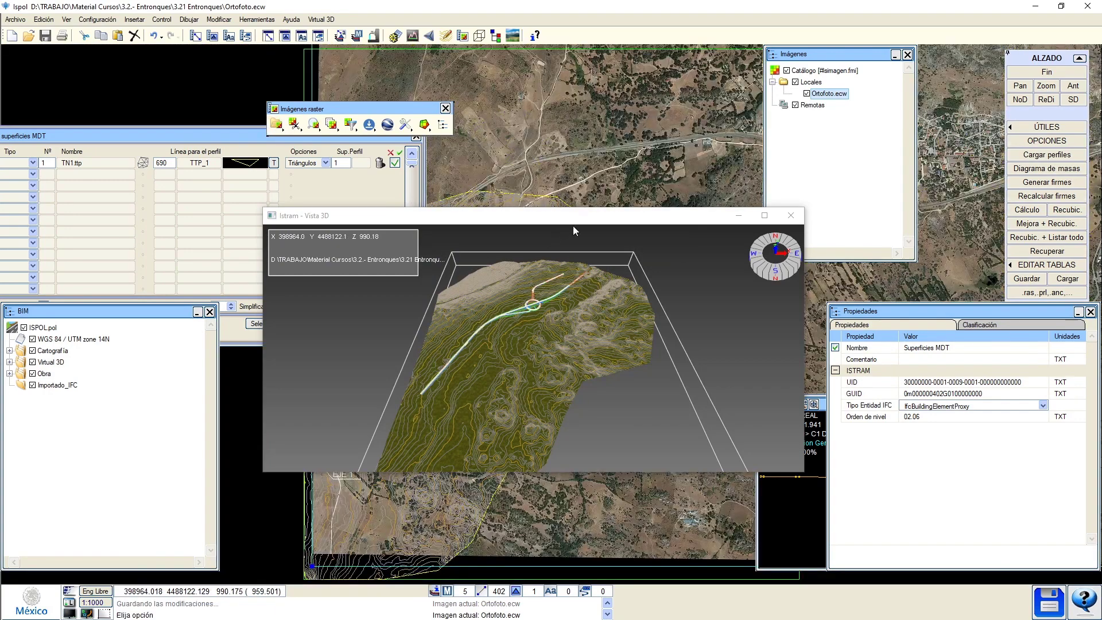
# Set the material folder of the TN1.ttp terrain to [Ortofotos] in its Virtual 3D properties.
pyautogui.scroll(5, 497, 359)
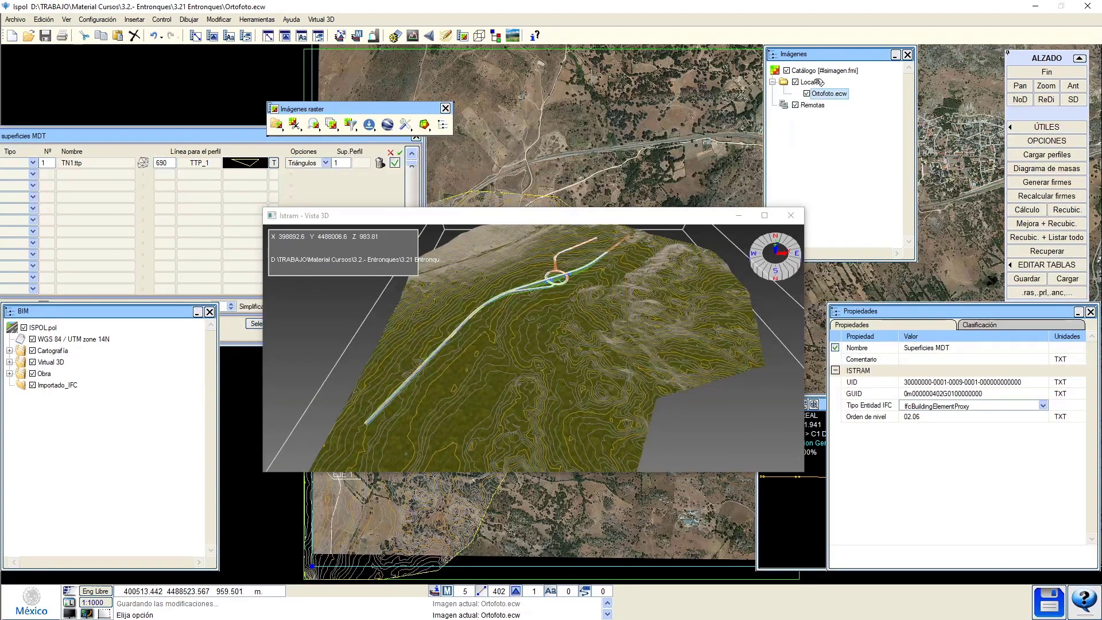
pyautogui.scroll(4, 456, 398)
pyautogui.click(486, 404)
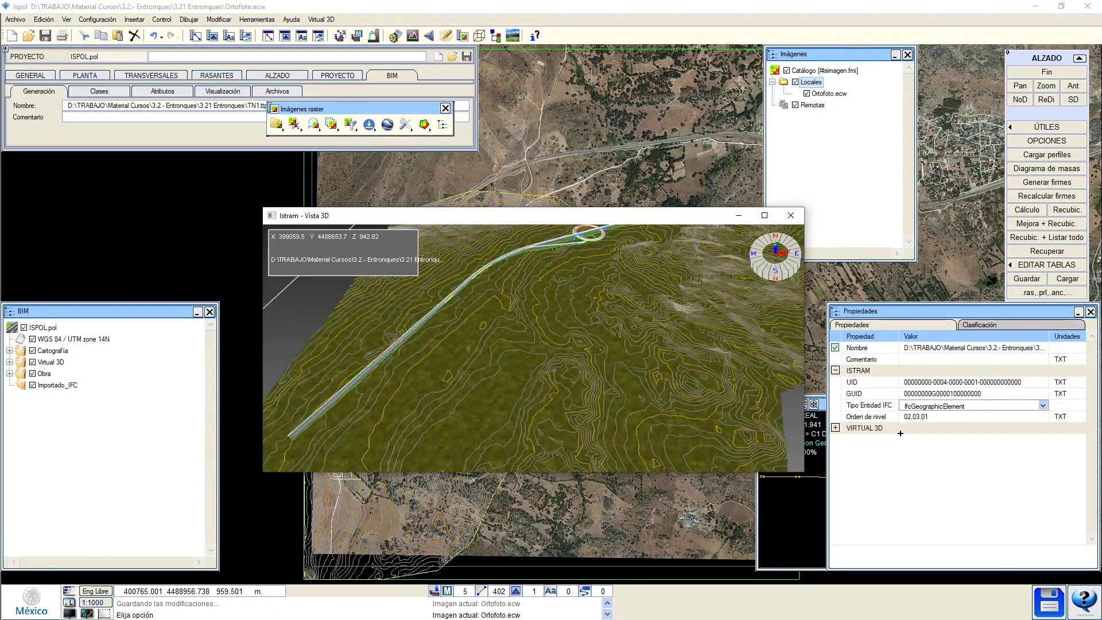
pyautogui.click(836, 428)
pyautogui.click(926, 520)
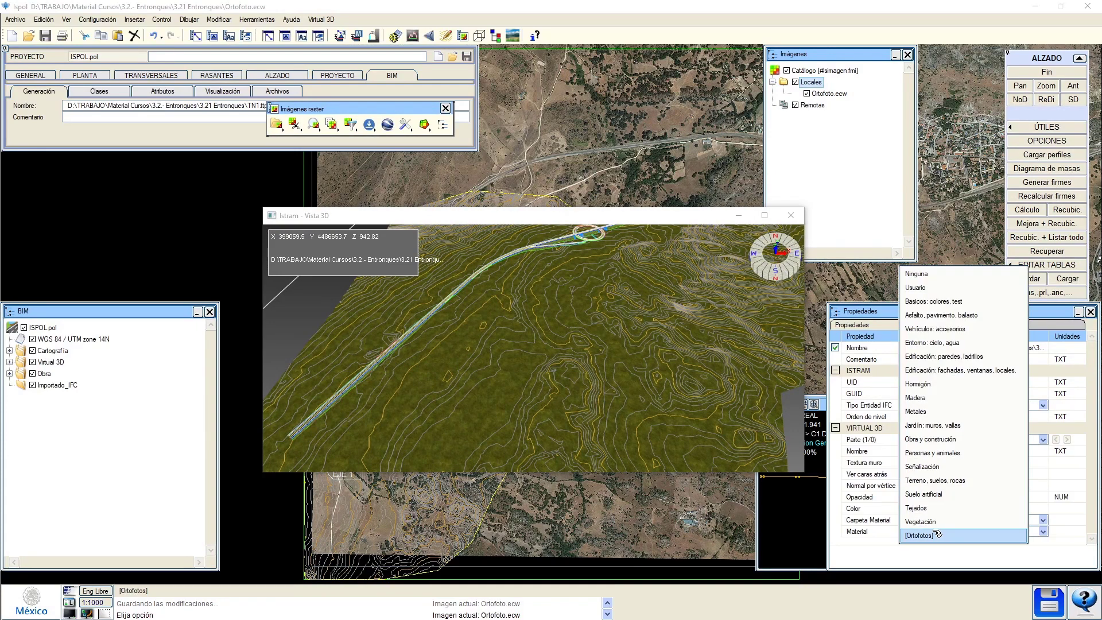
pyautogui.click(935, 533)
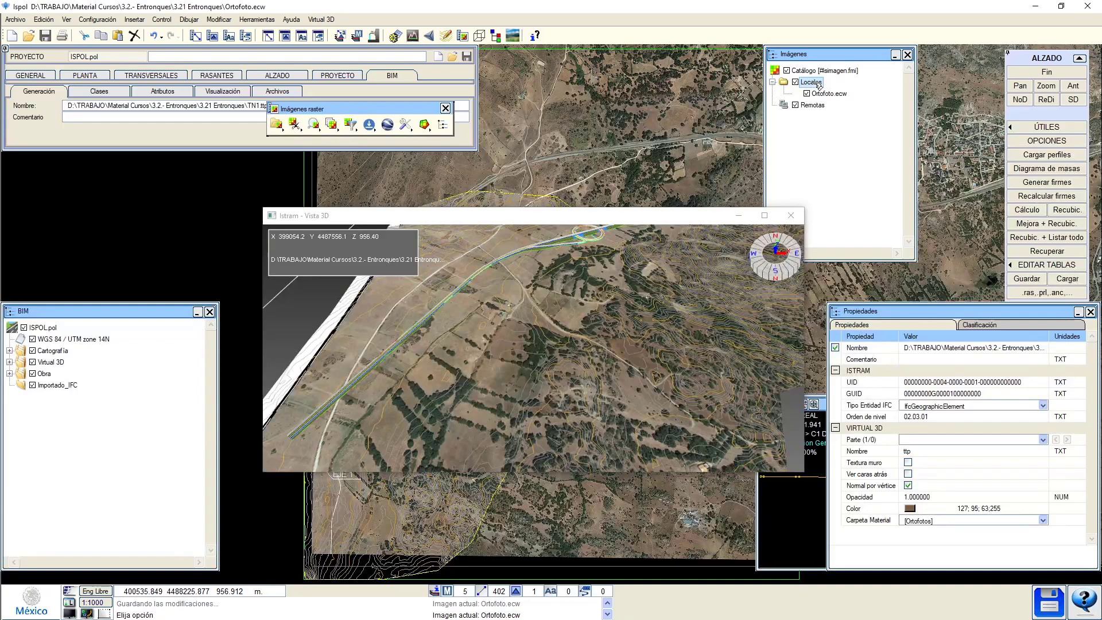
# Examine the axis 3 exit ramp over the orthophoto-textured terrain in an enlarged 3D window and restore the window size.
pyautogui.scroll(2, 539, 251)
pyautogui.moveTo(552, 245); pyautogui.dragTo(571, 401)
pyautogui.scroll(4, 536, 357)
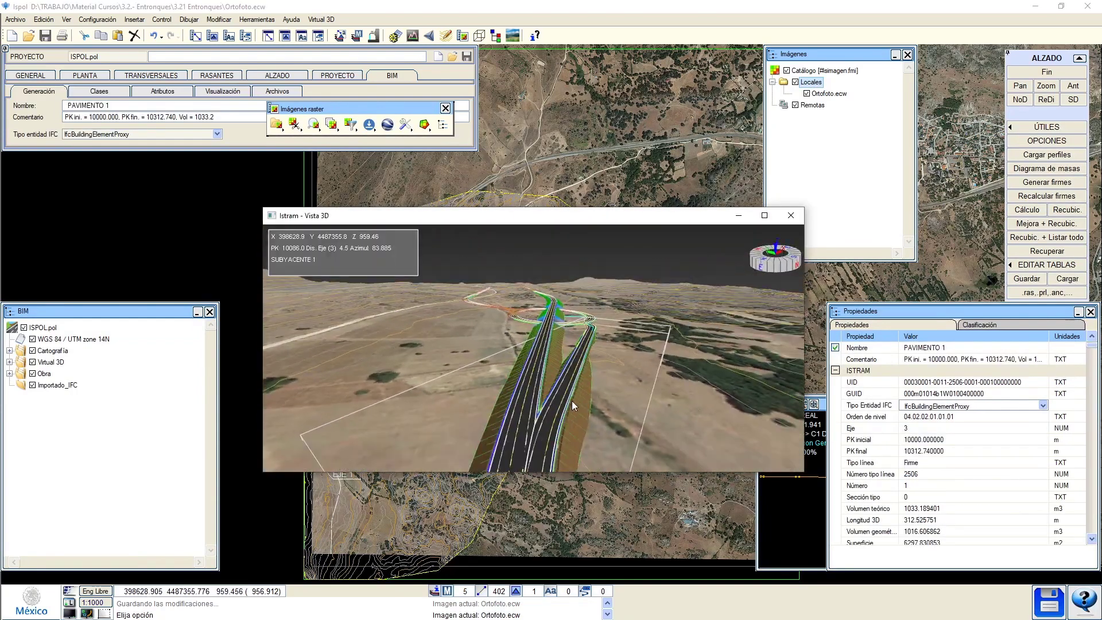
pyautogui.click(764, 215)
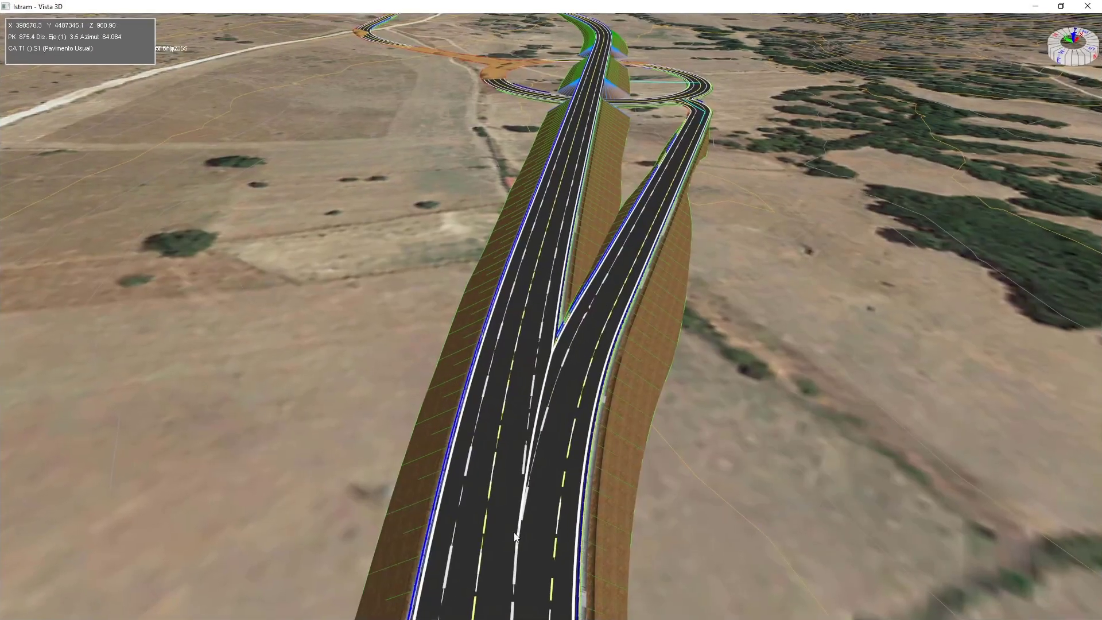
pyautogui.moveTo(542, 229); pyautogui.dragTo(605, 339)
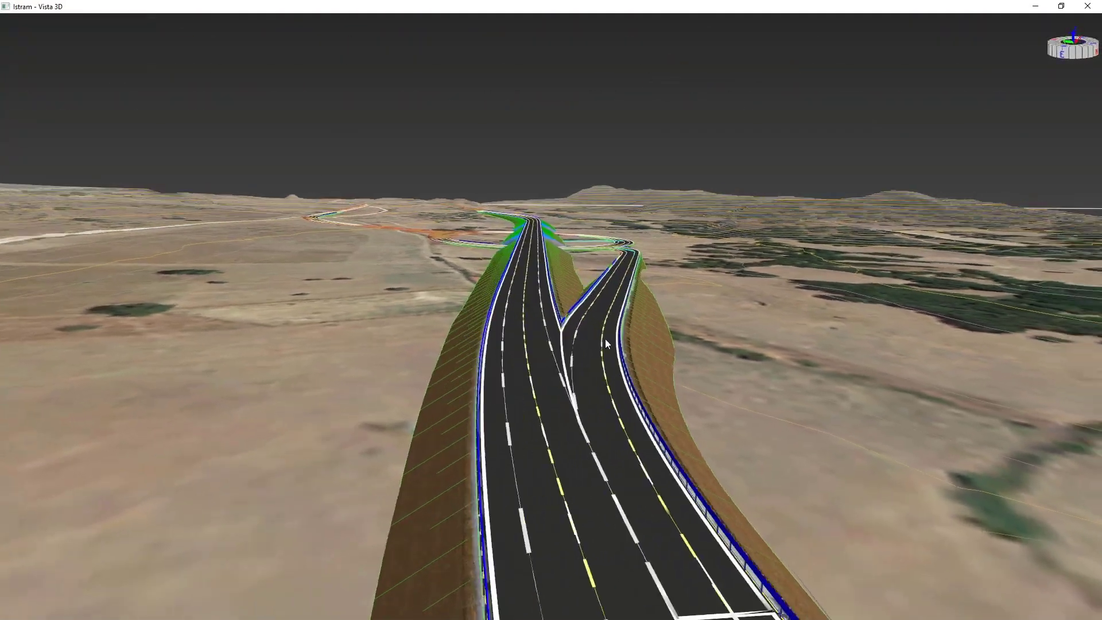
pyautogui.moveTo(617, 6); pyautogui.dragTo(623, 179)
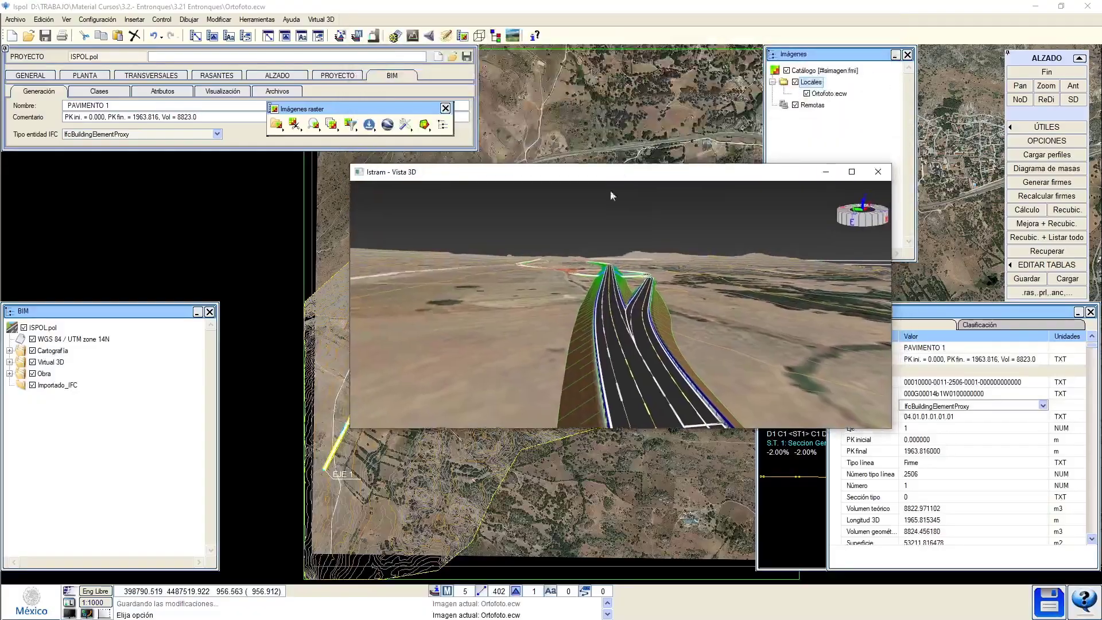
# Set the Virtual 3D environment background to the sky image fondos\vvv-0216-img_7419-3396.jpg.
pyautogui.click(321, 19)
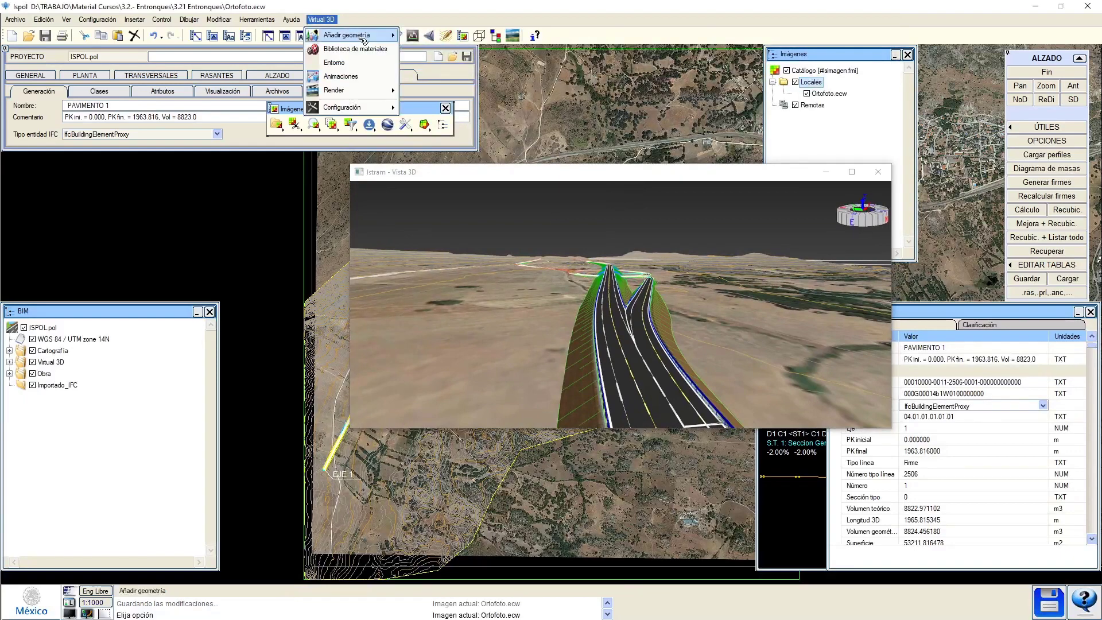
pyautogui.click(378, 66)
pyautogui.moveTo(545, 172); pyautogui.dragTo(524, 306)
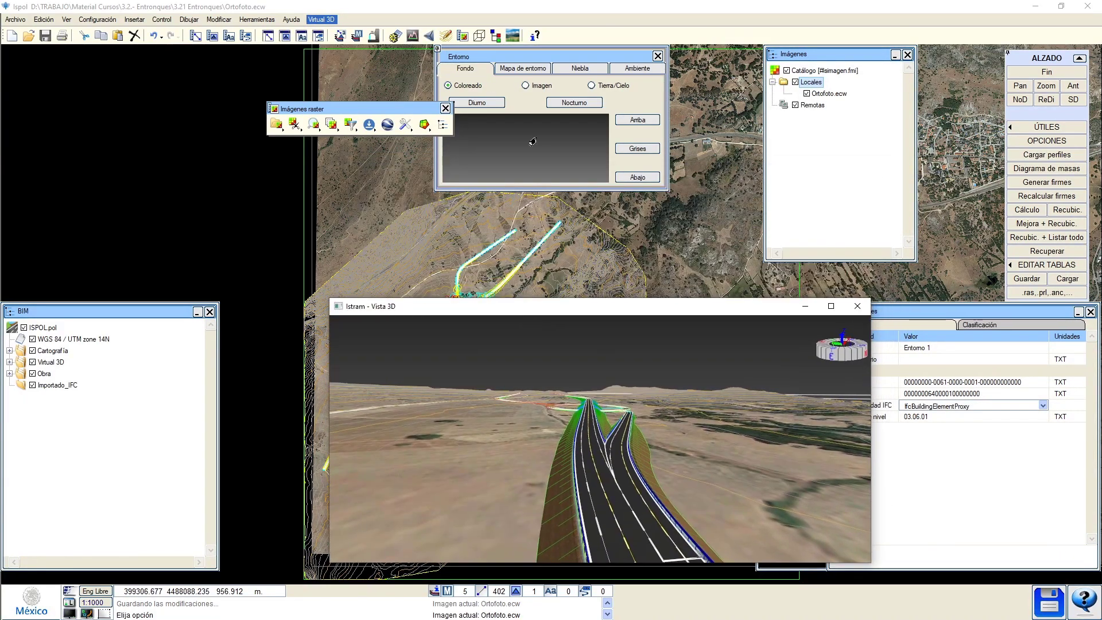
pyautogui.click(525, 85)
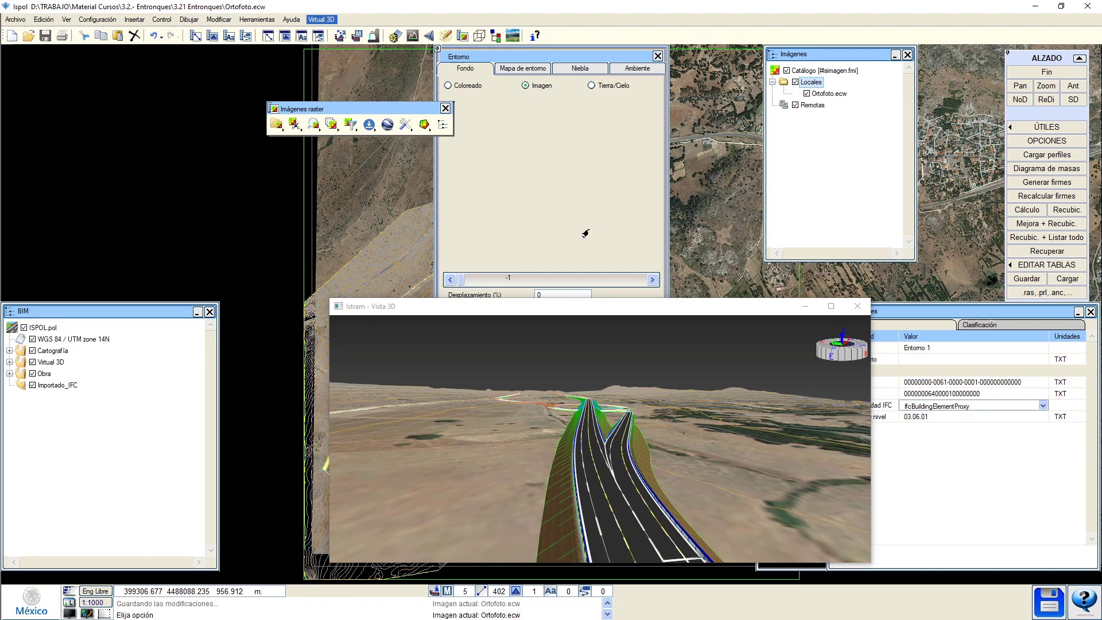
pyautogui.click(651, 280)
pyautogui.click(651, 280)
pyautogui.click(651, 280)
pyautogui.click(650, 282)
pyautogui.click(650, 282)
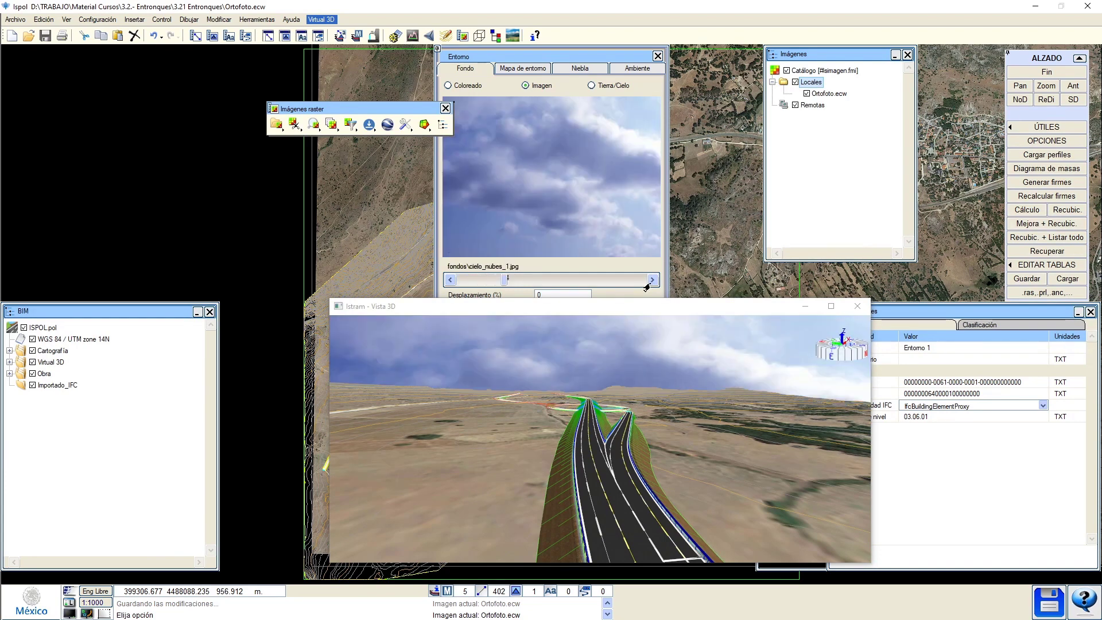
pyautogui.click(650, 283)
pyautogui.click(650, 283)
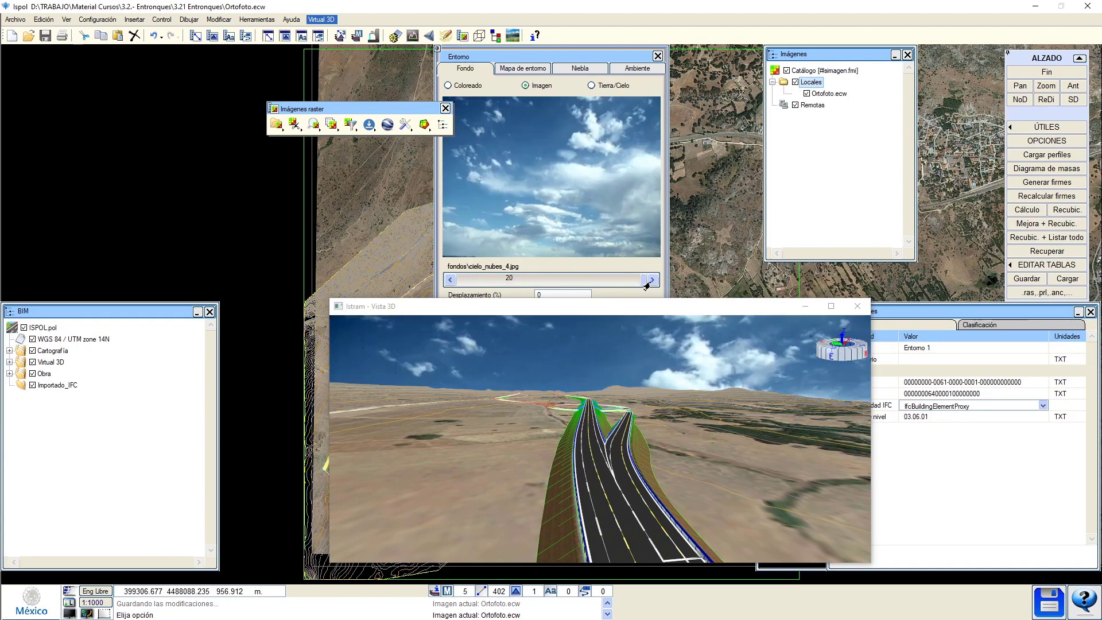
pyautogui.click(585, 286)
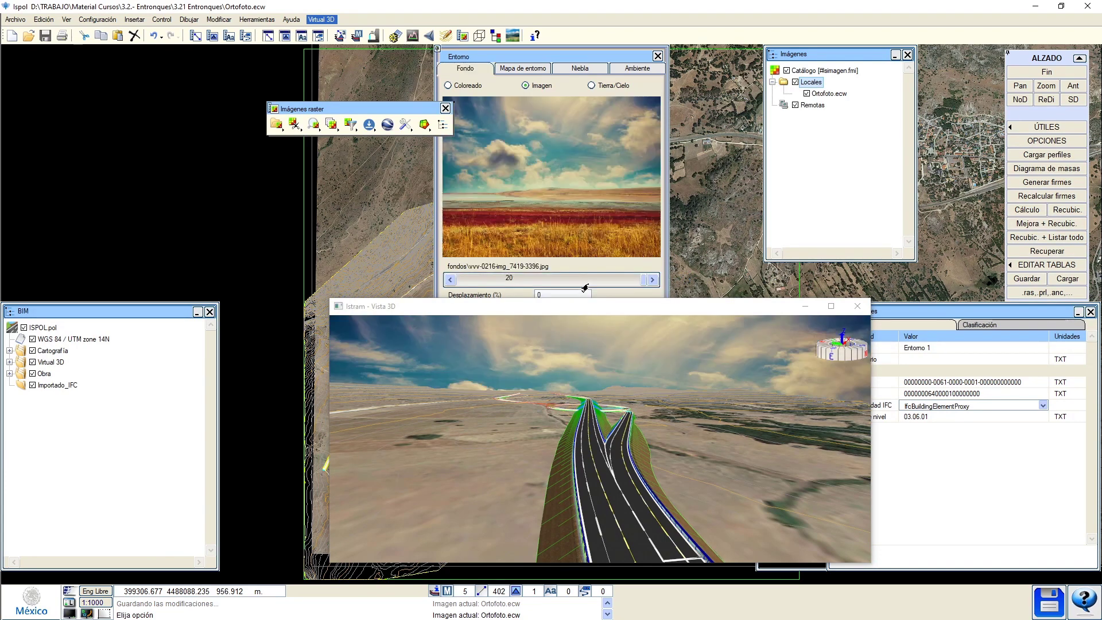
# Examine the ramp separation and the roundabout against the sky background in an enlarged 3D window.
pyautogui.click(830, 306)
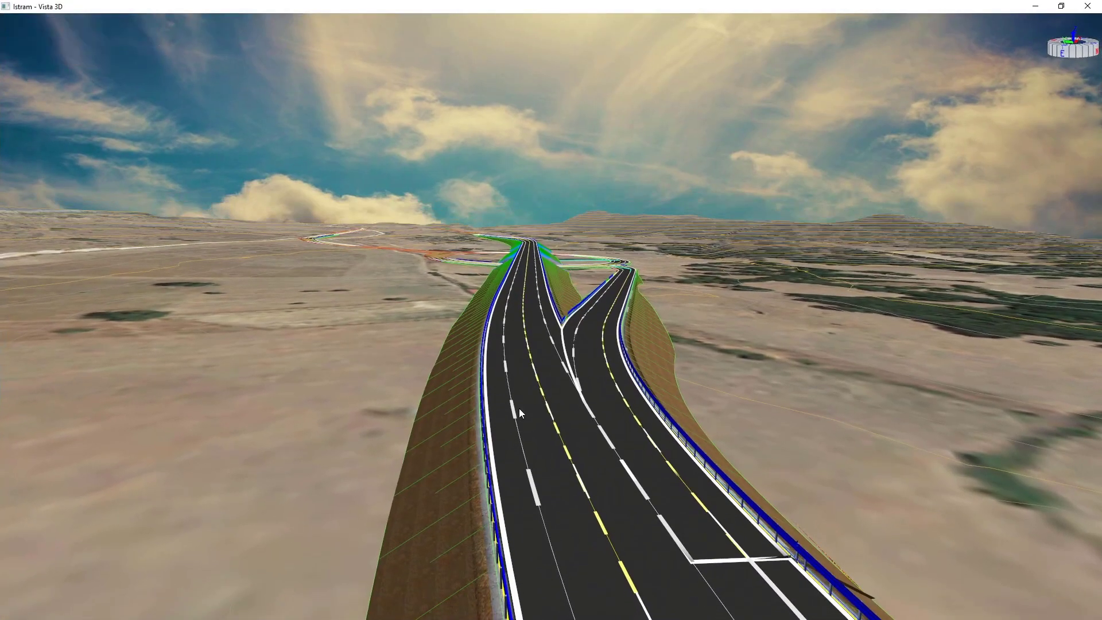
pyautogui.moveTo(519, 408); pyautogui.dragTo(493, 482, button='middle')
pyautogui.scroll(4, 532, 374)
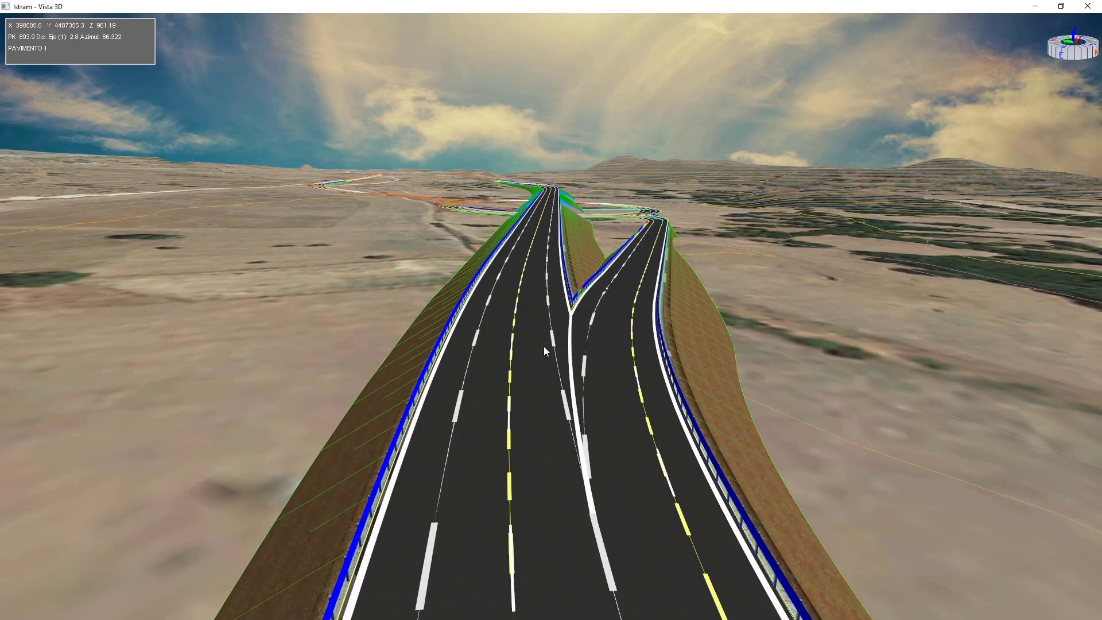
pyautogui.scroll(-5, 544, 350)
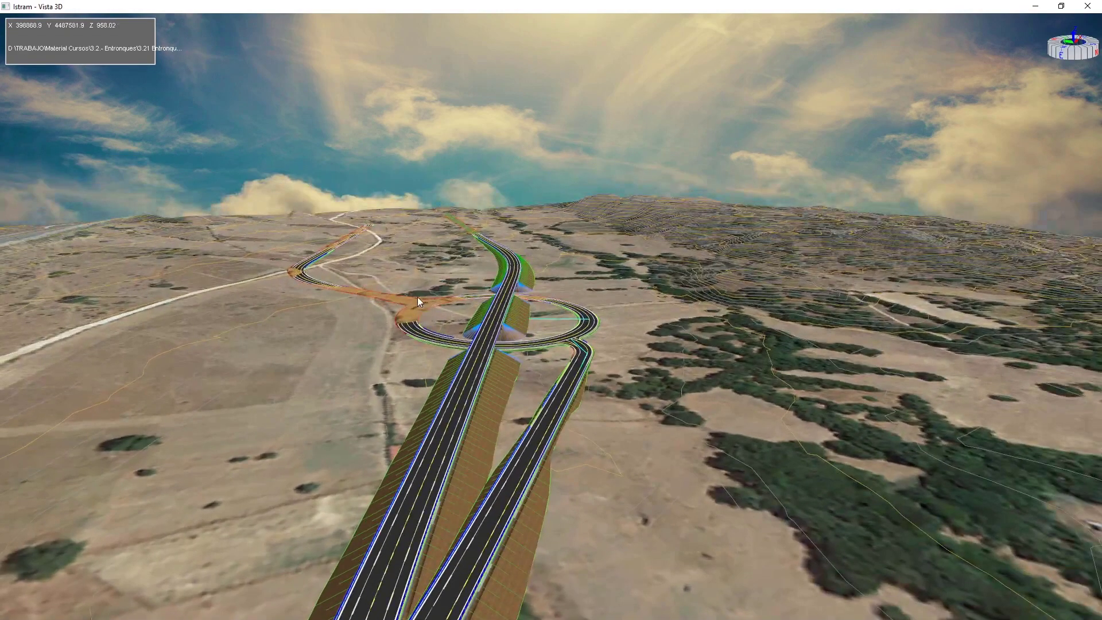
pyautogui.scroll(1, 417, 297)
pyautogui.scroll(1, 568, 287)
pyautogui.scroll(2, 548, 312)
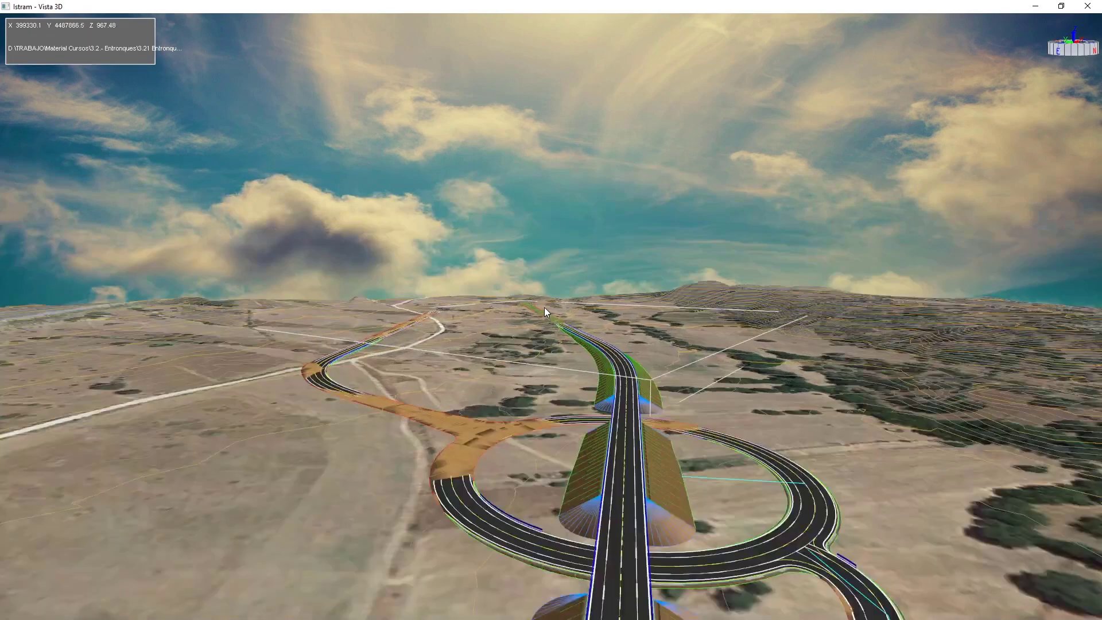
# Examine the end of the axis 1 pavement and the DESPALME 3 strip beyond it, and restore the 3D window size.
pyautogui.scroll(4, 544, 307)
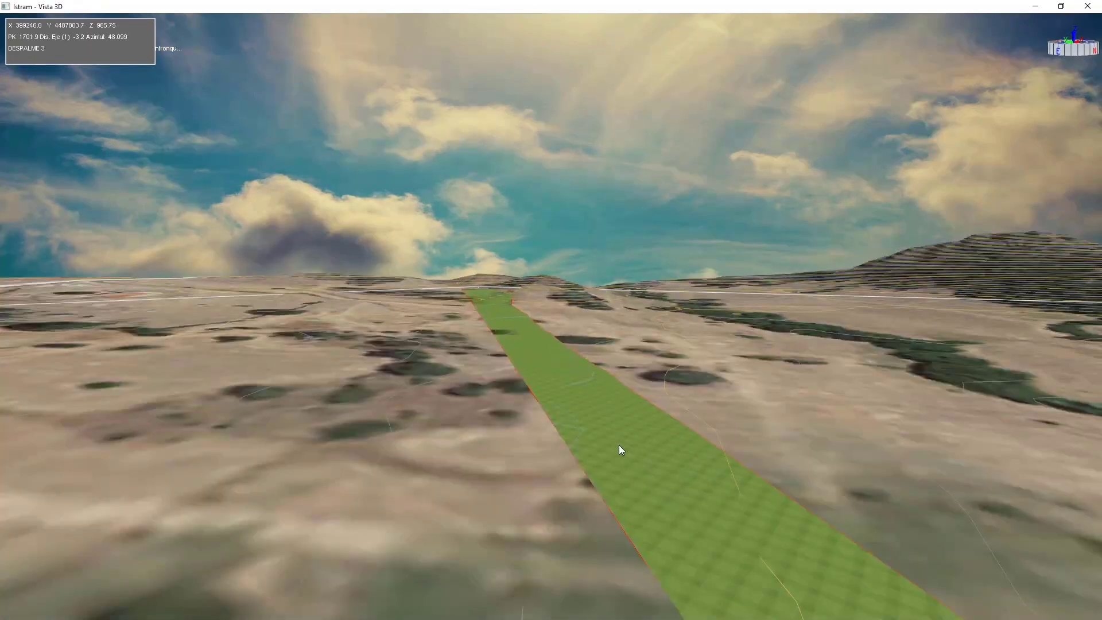
pyautogui.doubleClick(618, 445)
pyautogui.scroll(-2, 550, 296)
pyautogui.moveTo(781, 511); pyautogui.dragTo(419, 517, button='middle')
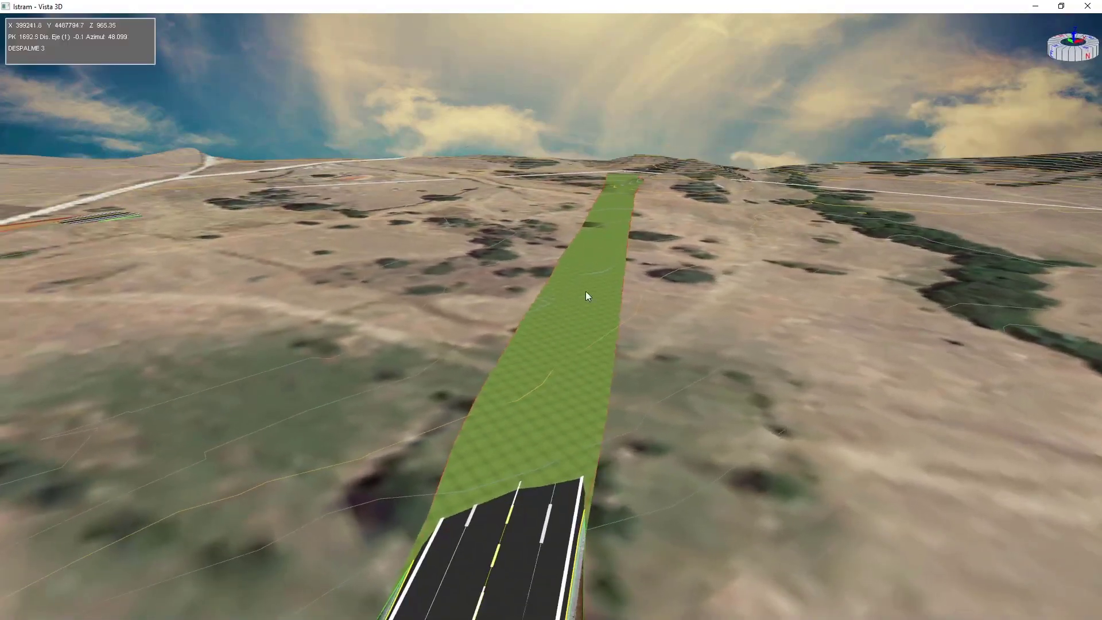
pyautogui.moveTo(485, 498); pyautogui.dragTo(504, 422, button='middle')
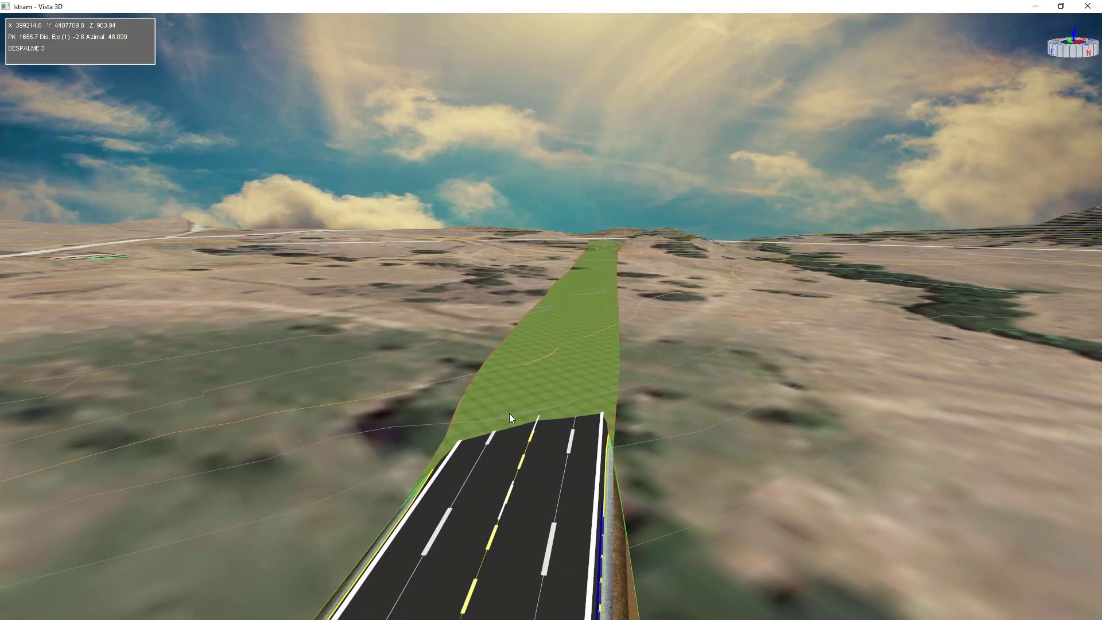
pyautogui.moveTo(508, 413); pyautogui.dragTo(527, 374, button='middle')
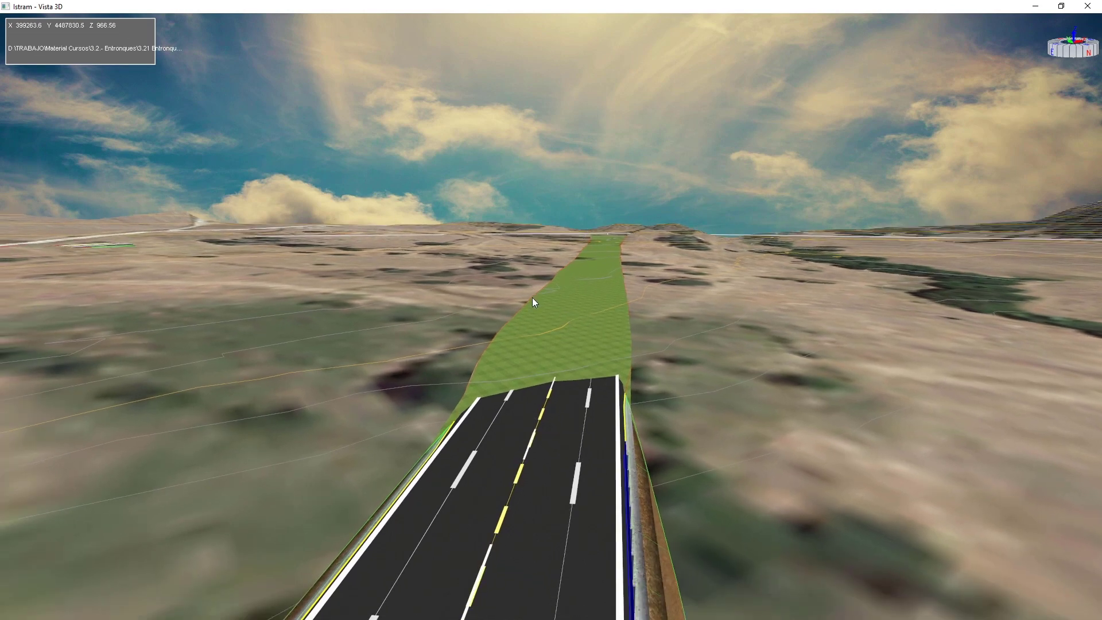
pyautogui.doubleClick(644, 5)
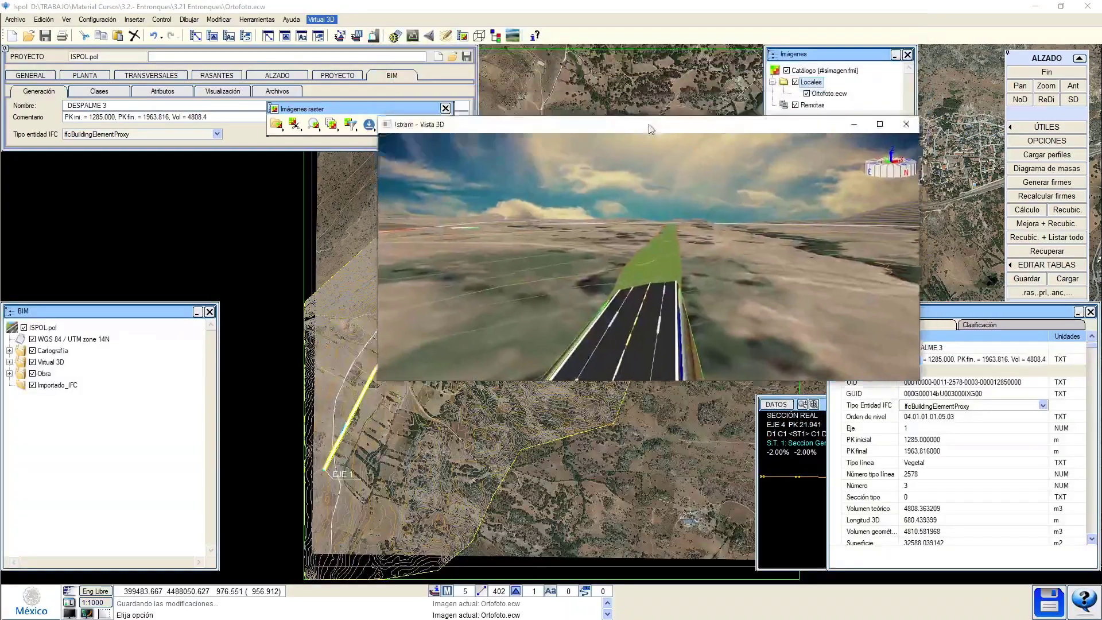
# Deactivate all excavations in the BIM visualization settings and examine the axis 1 pavement in an enlarged 3D window.
pyautogui.moveTo(414, 104); pyautogui.dragTo(662, 51)
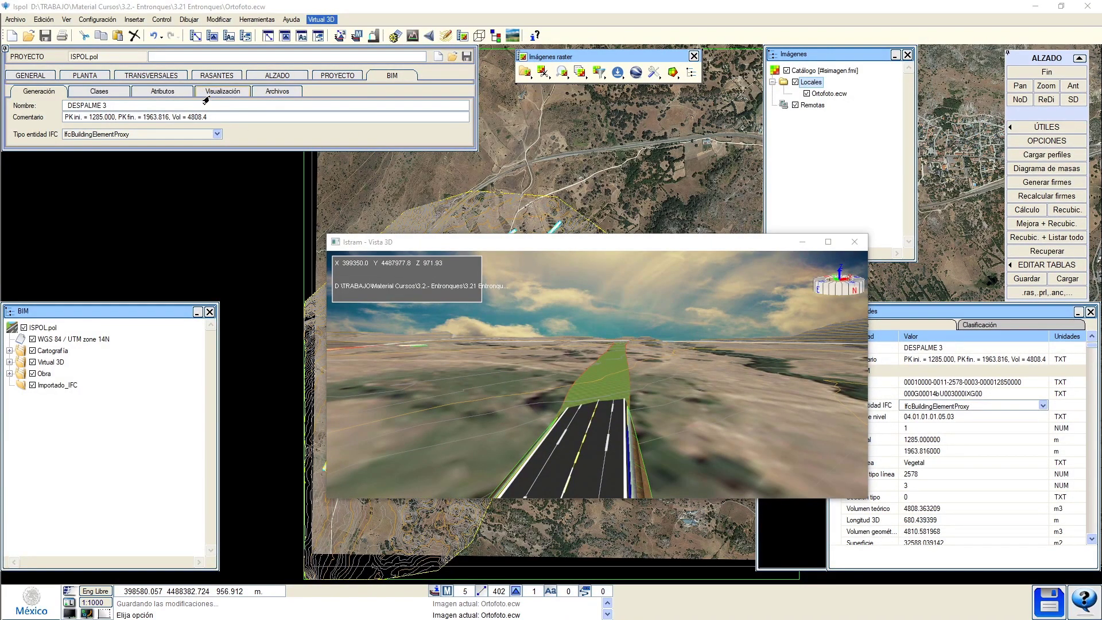
pyautogui.click(221, 91)
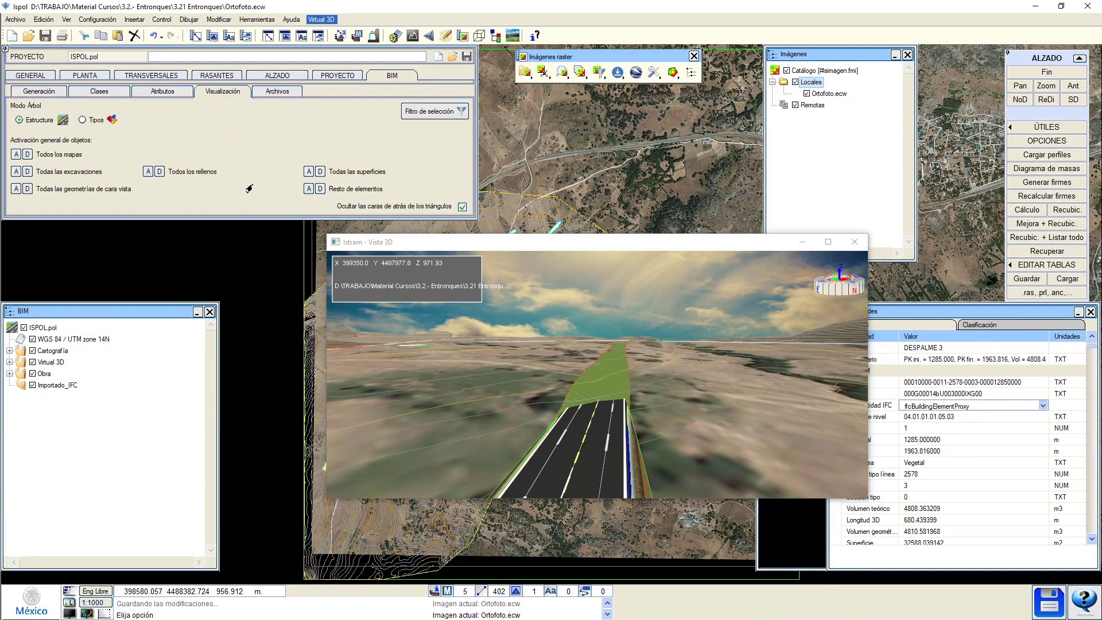
pyautogui.click(26, 171)
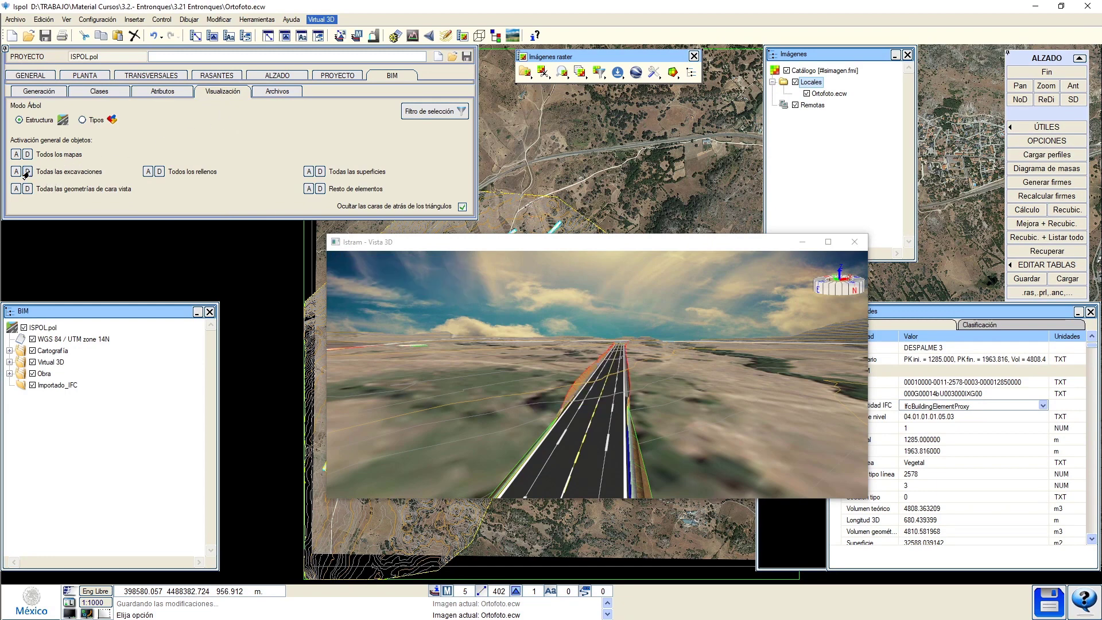
pyautogui.doubleClick(609, 242)
pyautogui.scroll(5, 585, 305)
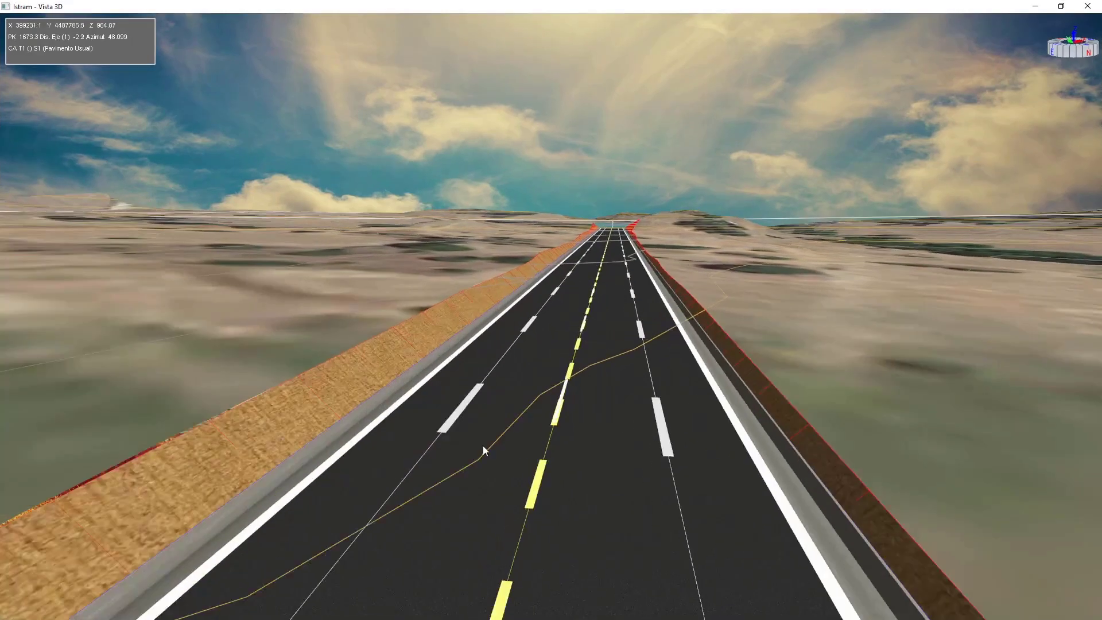
# Restore the 3D window size and hide the Topografía map under Cartografía, Mapas in the BIM tree.
pyautogui.moveTo(489, 5); pyautogui.dragTo(516, 139)
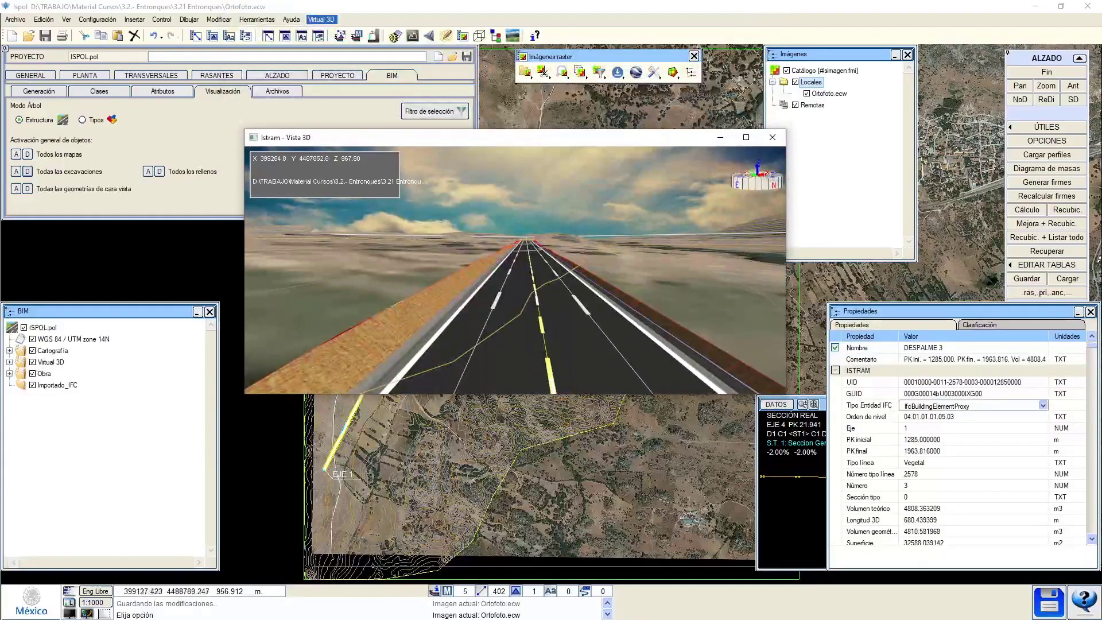
pyautogui.click(10, 351)
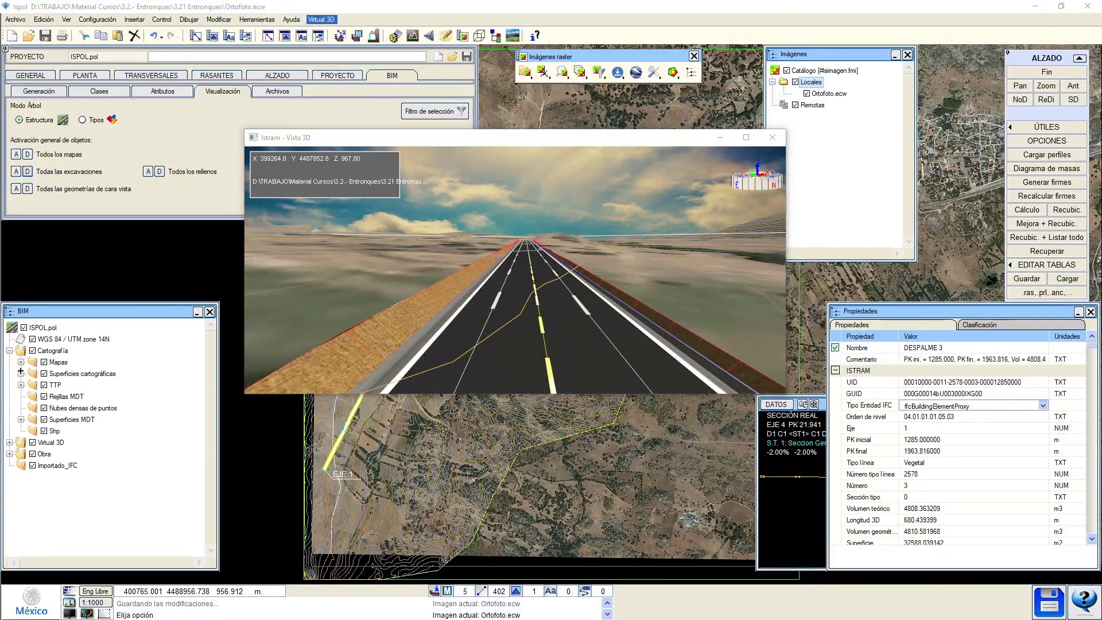
pyautogui.click(21, 362)
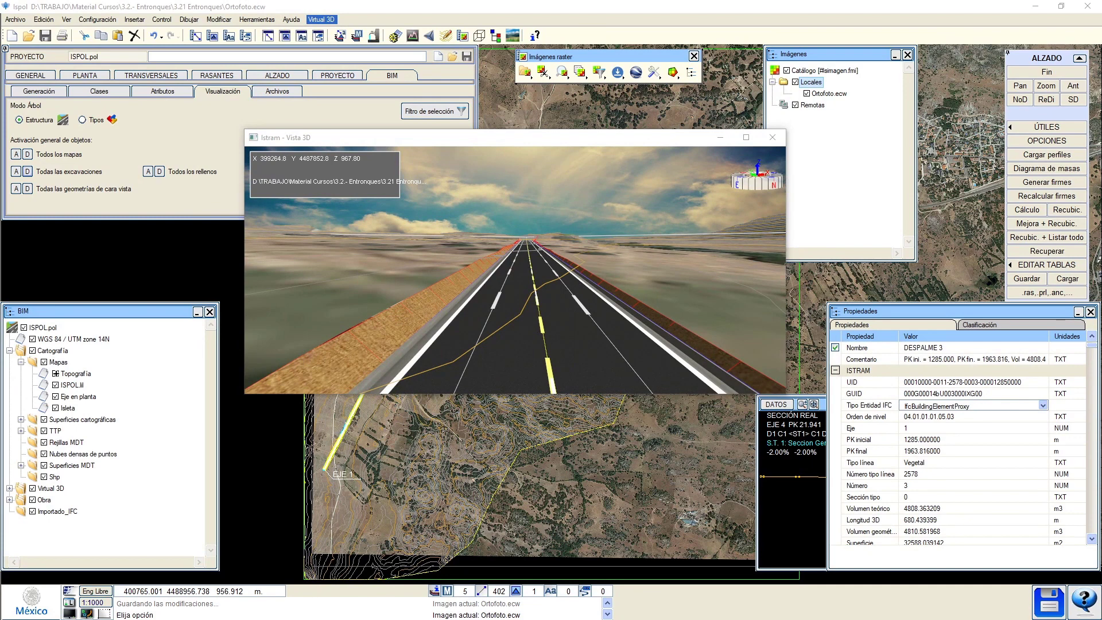
# Examine the whole interchange and the branch junction at the roundabout in an enlarged 3D window, and restore the window size.
pyautogui.click(746, 137)
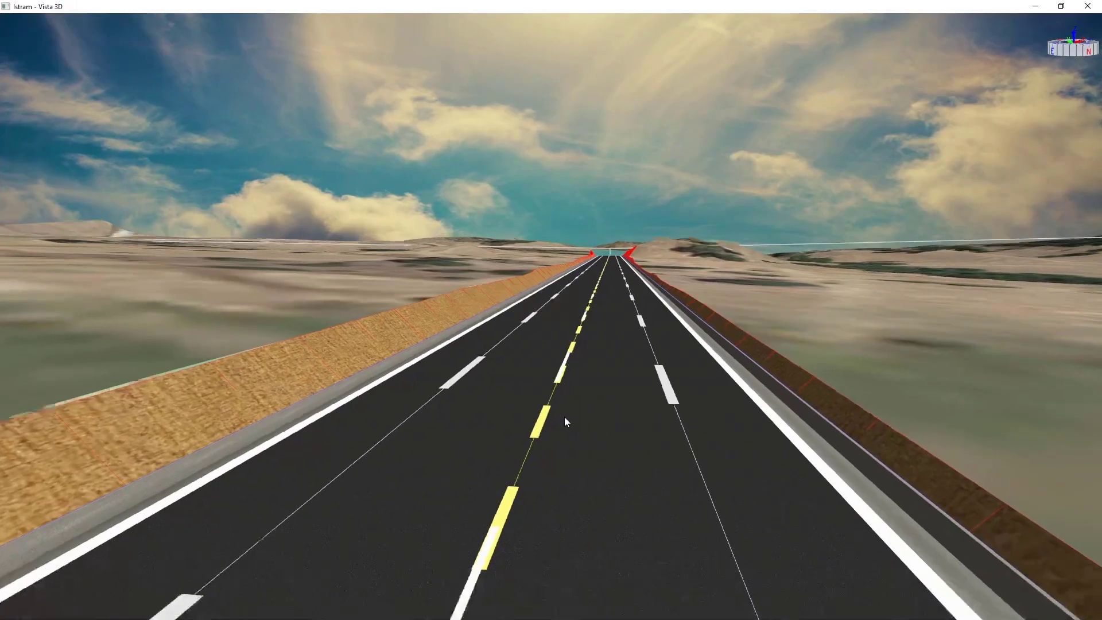
pyautogui.moveTo(565, 417); pyautogui.dragTo(356, 67)
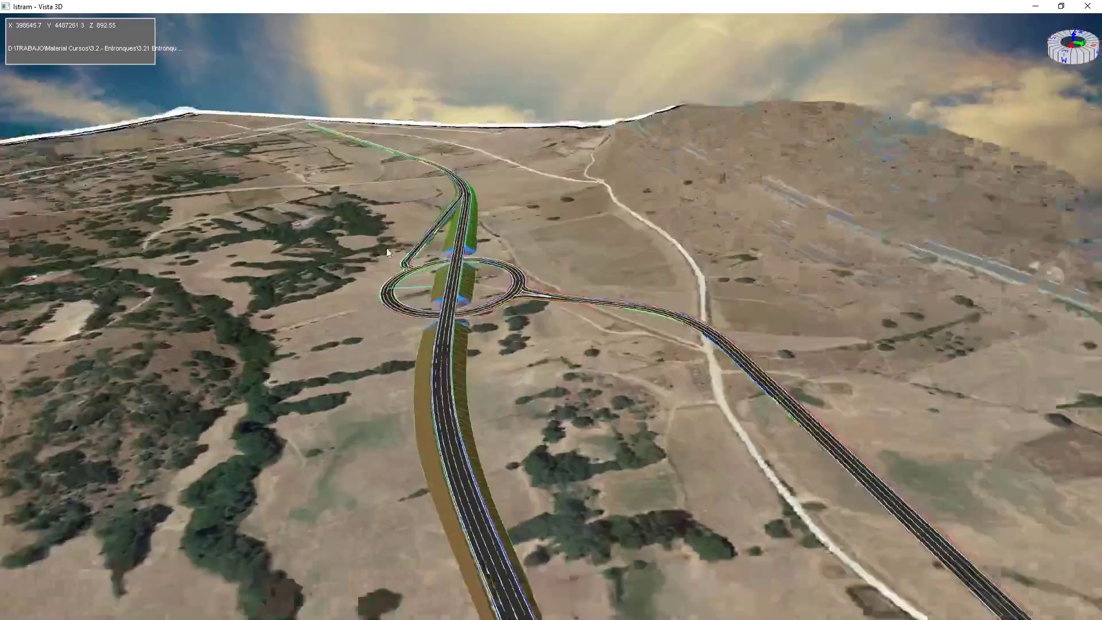
pyautogui.moveTo(585, 373); pyautogui.dragTo(533, 379)
pyautogui.moveTo(532, 380); pyautogui.dragTo(559, 293, button='middle')
pyautogui.scroll(6, 559, 293)
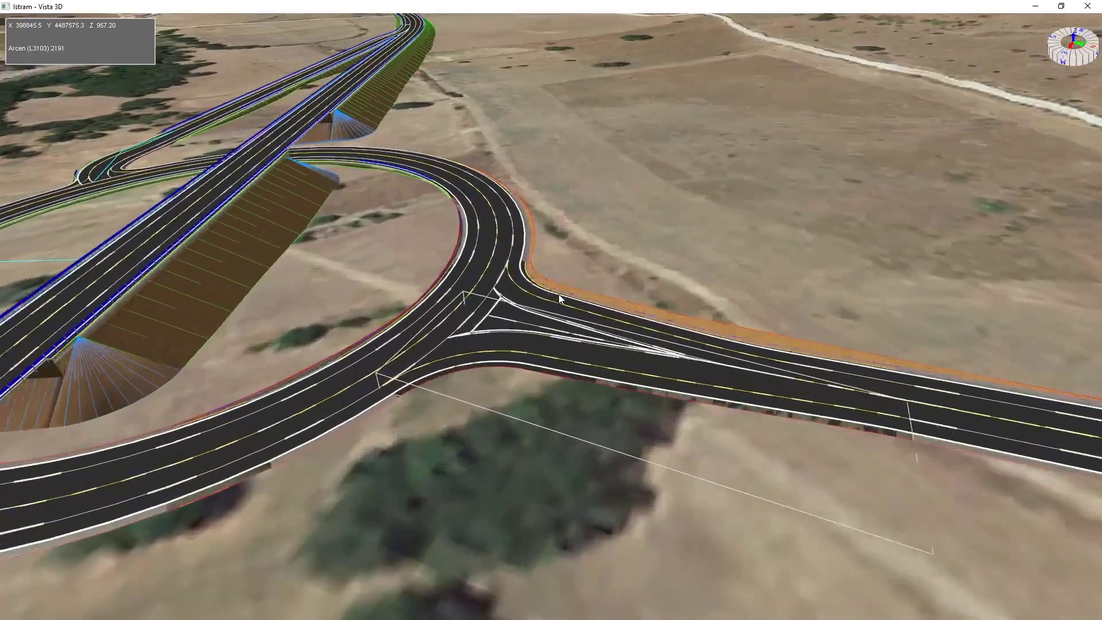
pyautogui.scroll(8, 558, 294)
pyautogui.moveTo(598, 364); pyautogui.dragTo(521, 329)
pyautogui.moveTo(480, 6); pyautogui.dragTo(663, 184)
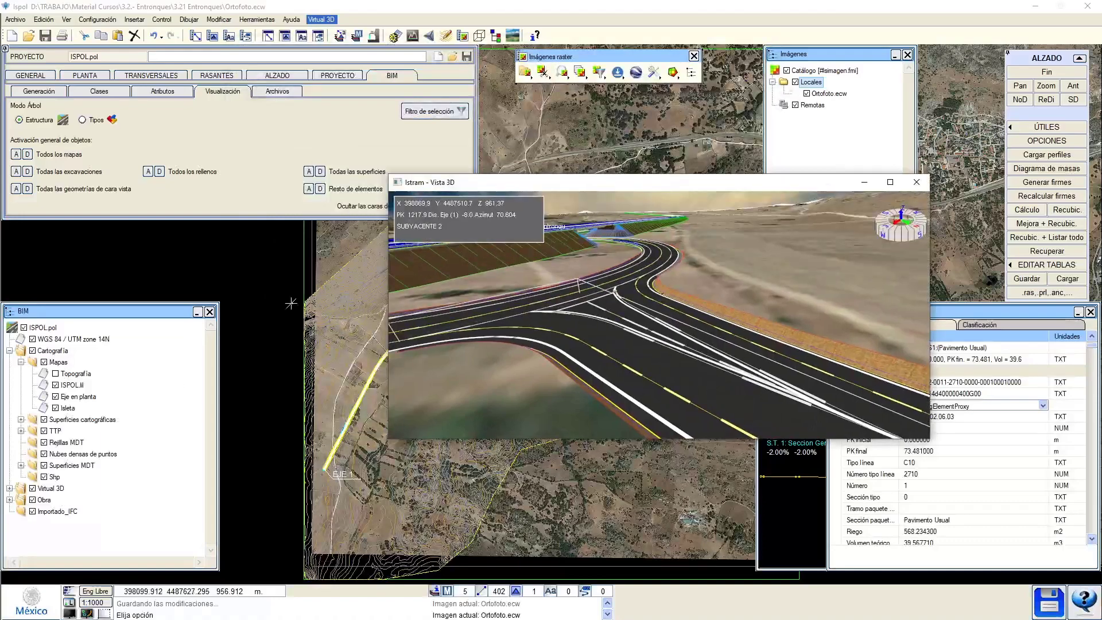
# Open the simple animation for Eje 1 of Grupo 0 and place its dialog beside an enlarged 3D window.
pyautogui.click(11, 499)
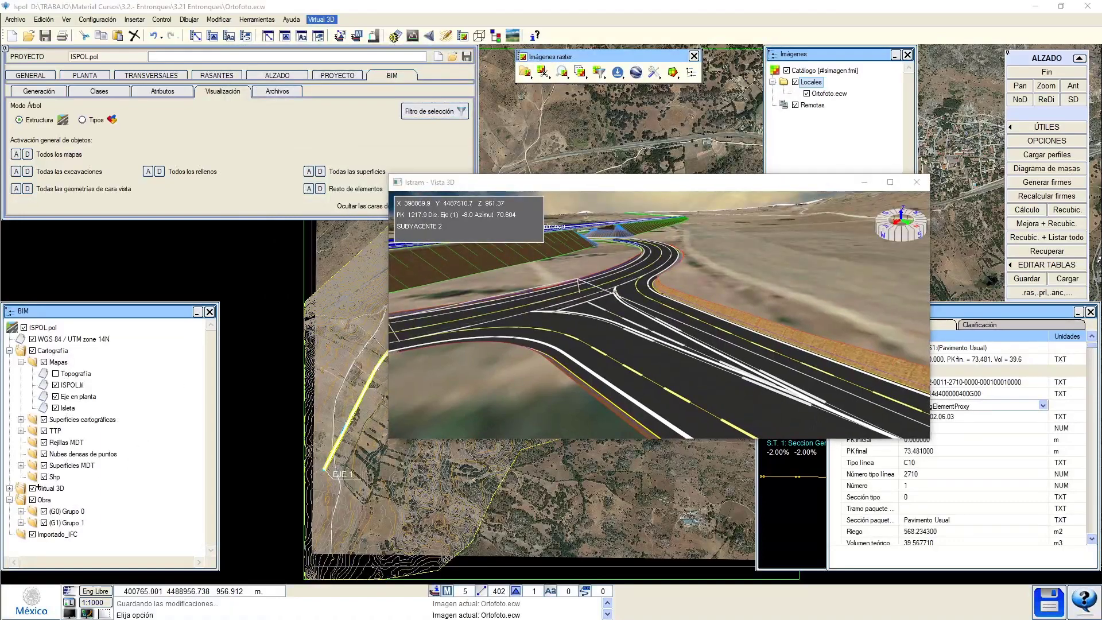
pyautogui.click(21, 511)
pyautogui.click(66, 523)
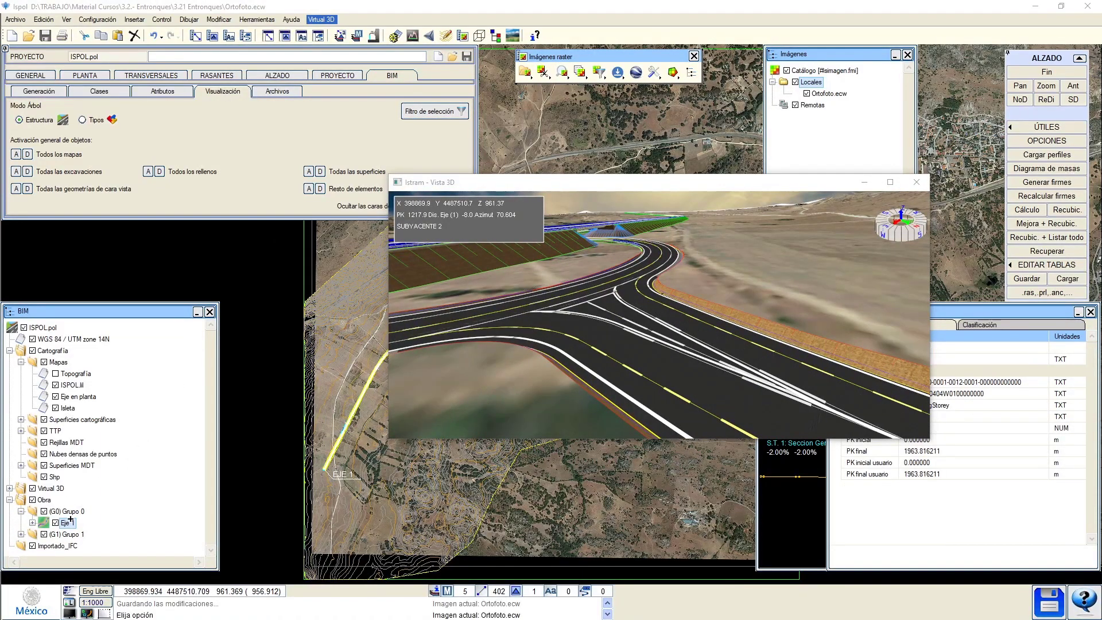
pyautogui.rightClick(70, 520)
pyautogui.click(121, 499)
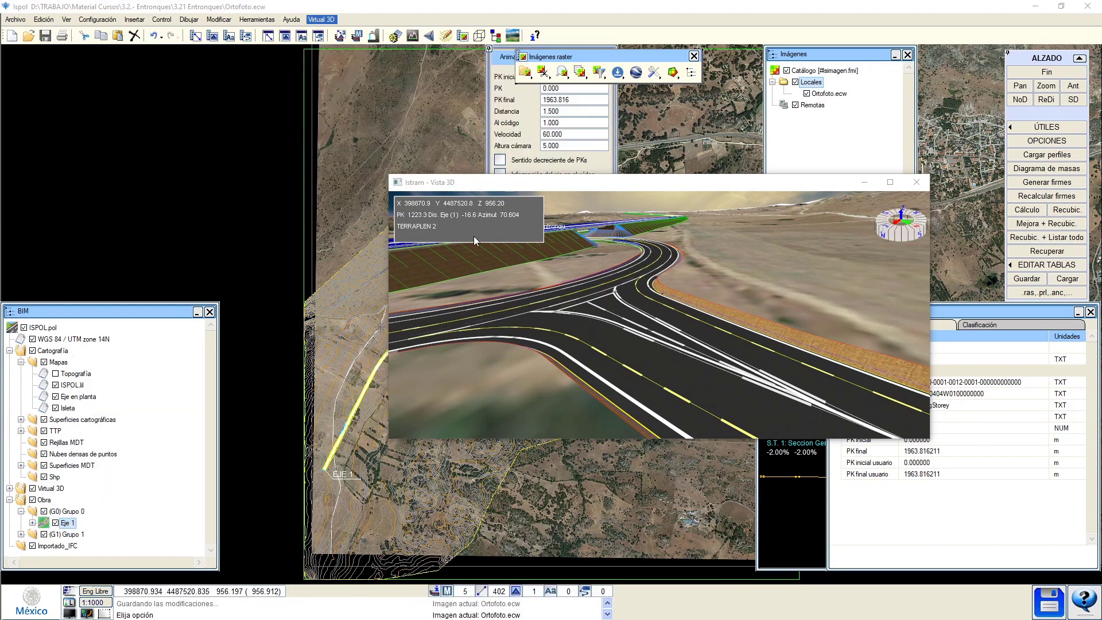
pyautogui.moveTo(520, 54); pyautogui.dragTo(82, 66)
pyautogui.moveTo(574, 184); pyautogui.dragTo(740, 14)
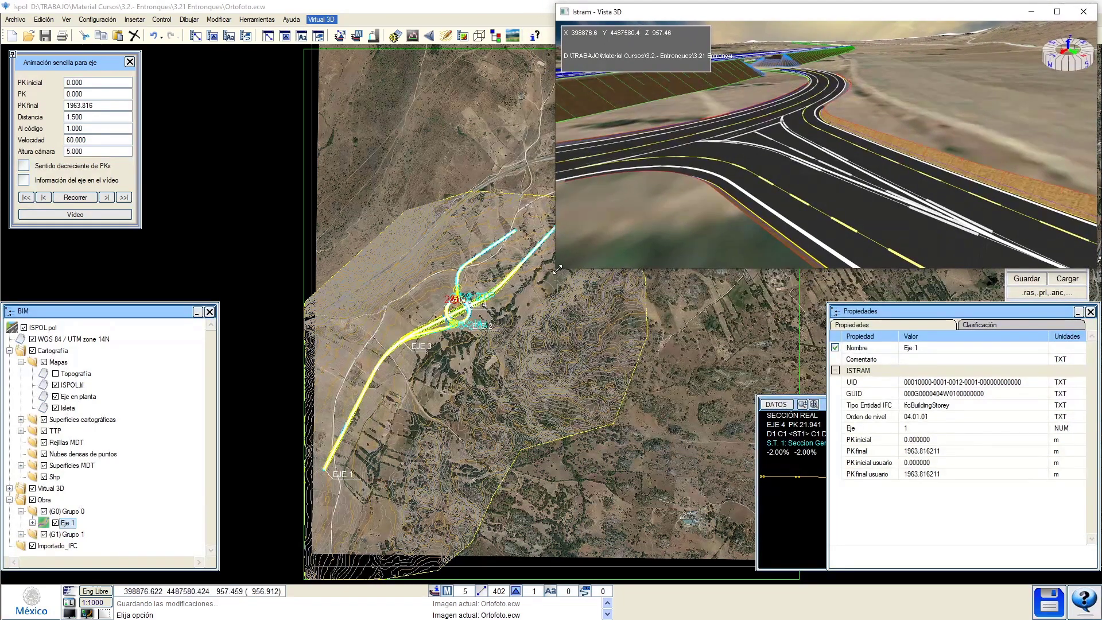
pyautogui.moveTo(556, 269); pyautogui.dragTo(175, 583)
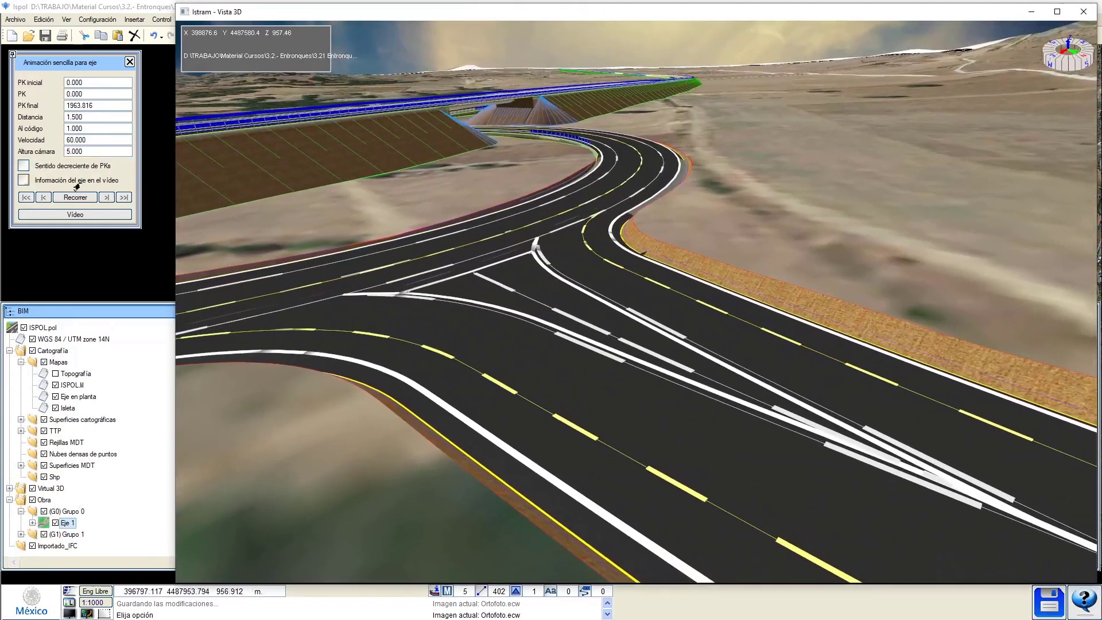
# Place the animation camera at the start of Eje 1 and set the travel speed to 400.
pyautogui.click(67, 219)
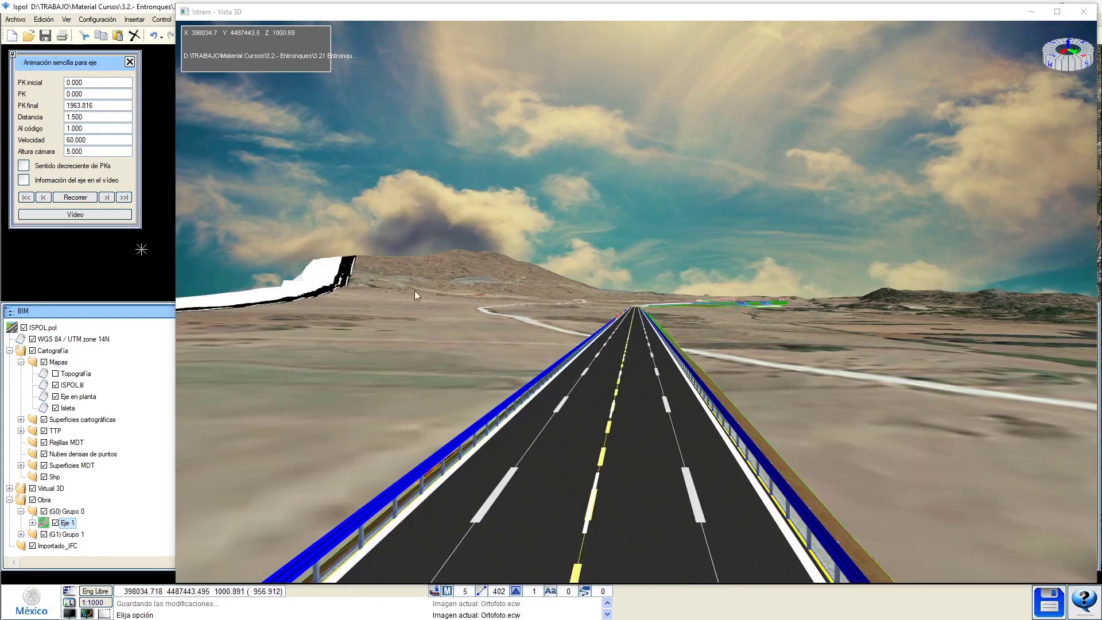
pyautogui.click(81, 143)
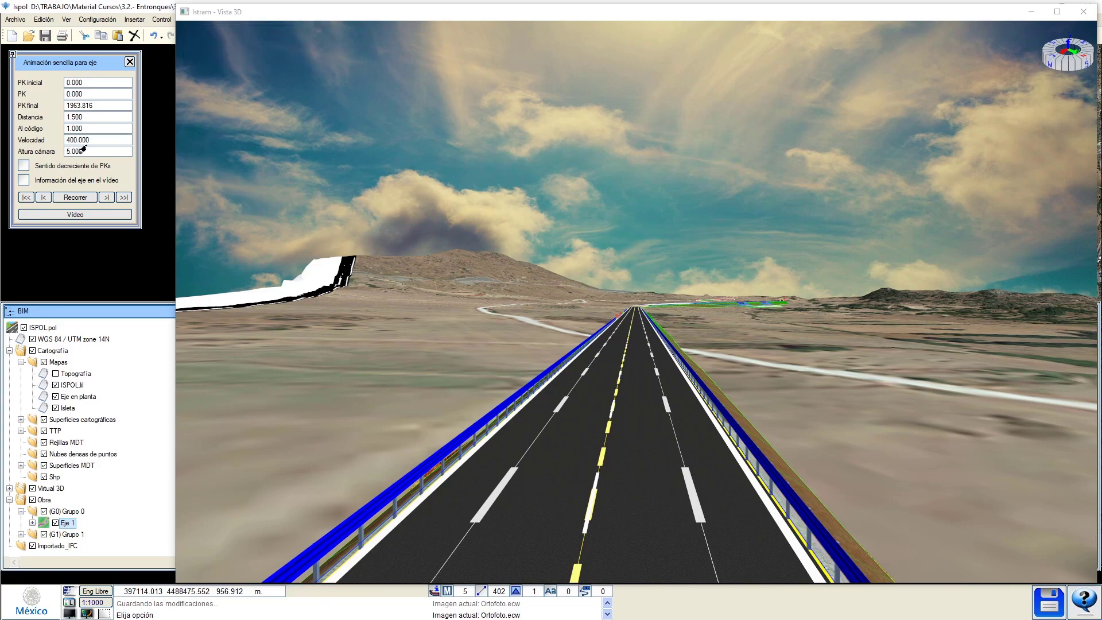
# Try camera heights of 25, 100 and 1.5 for the Eje 1 animation.
pyautogui.click(84, 151)
pyautogui.write('25')
pyautogui.press('Return')
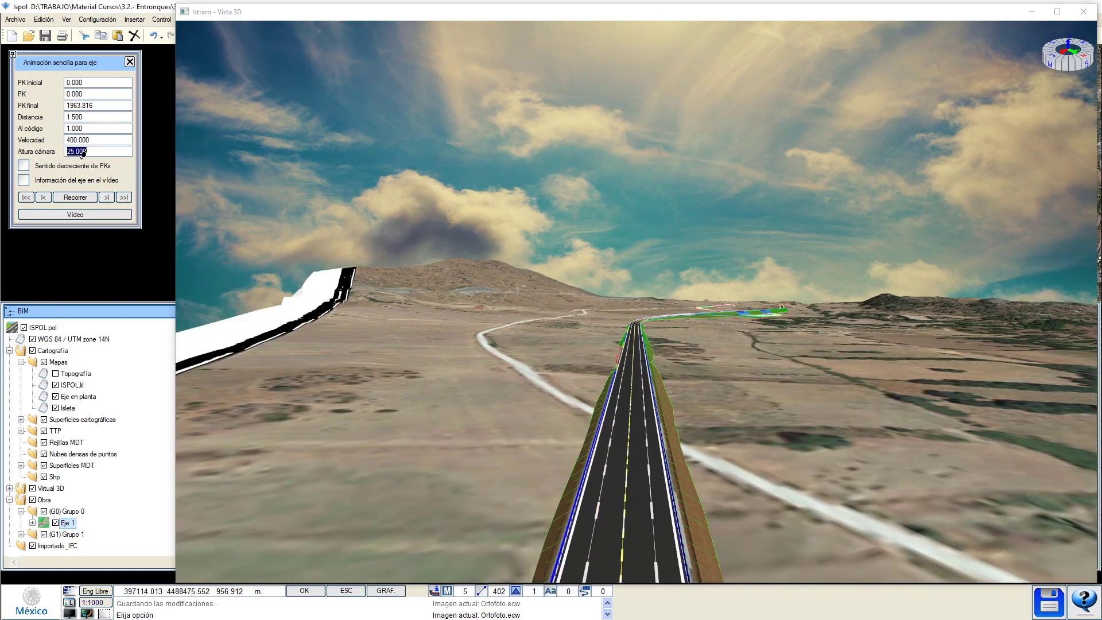
pyautogui.write('100')
pyautogui.press('Return')
pyautogui.click(84, 151)
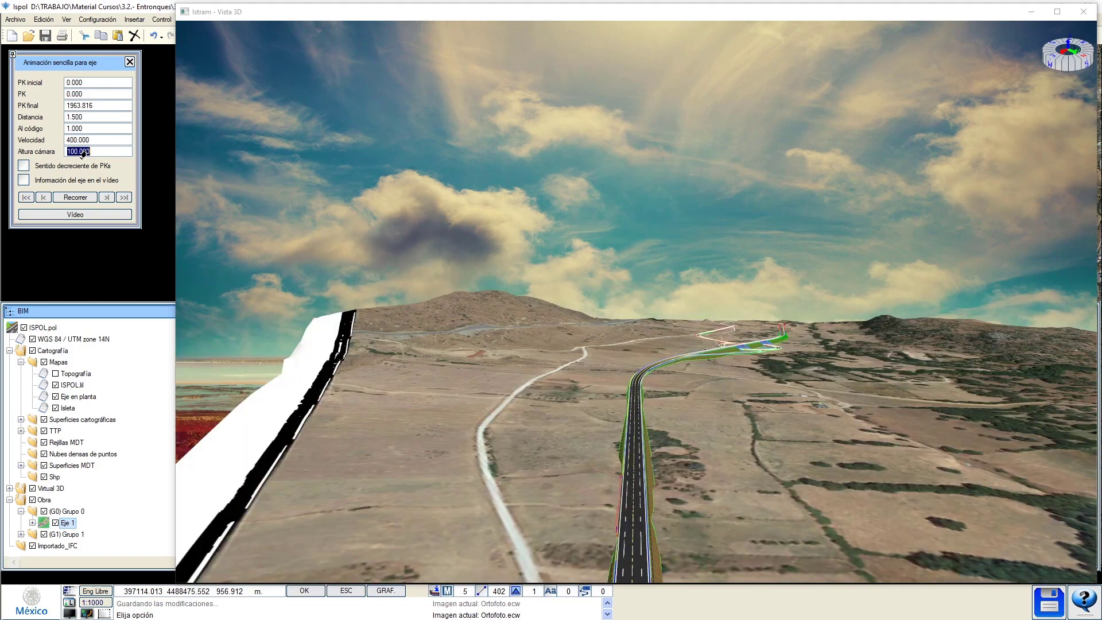
pyautogui.write('1.5')
pyautogui.press('Return')
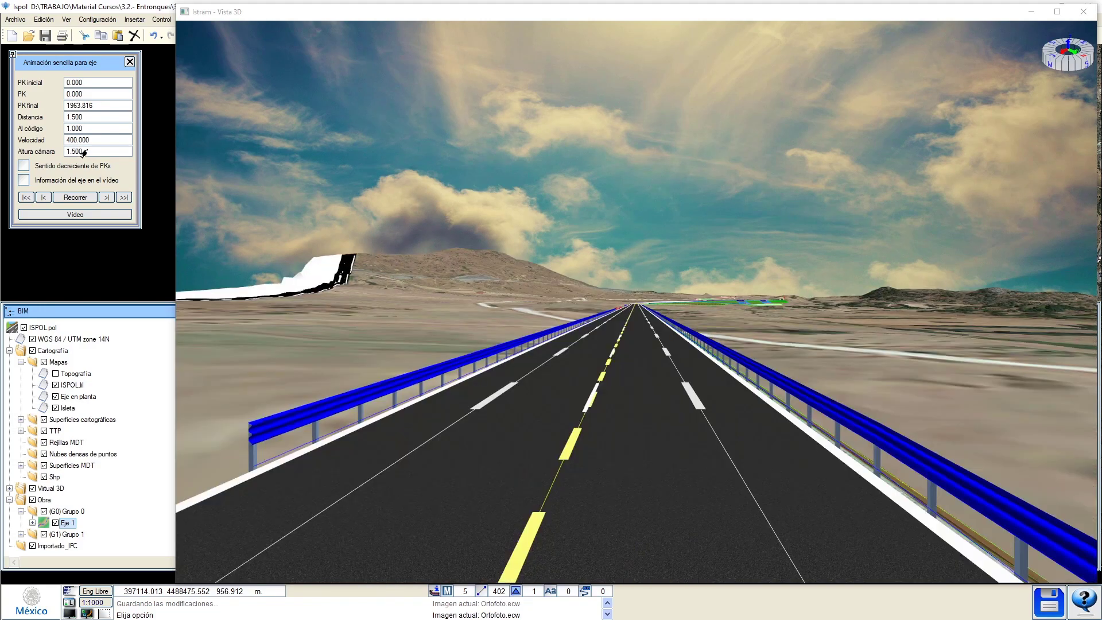
# Set the camera height to 1.15 and run the animation along Eje 1 in increasing PK direction.
pyautogui.click(84, 153)
pyautogui.write('1.15')
pyautogui.press('Return')
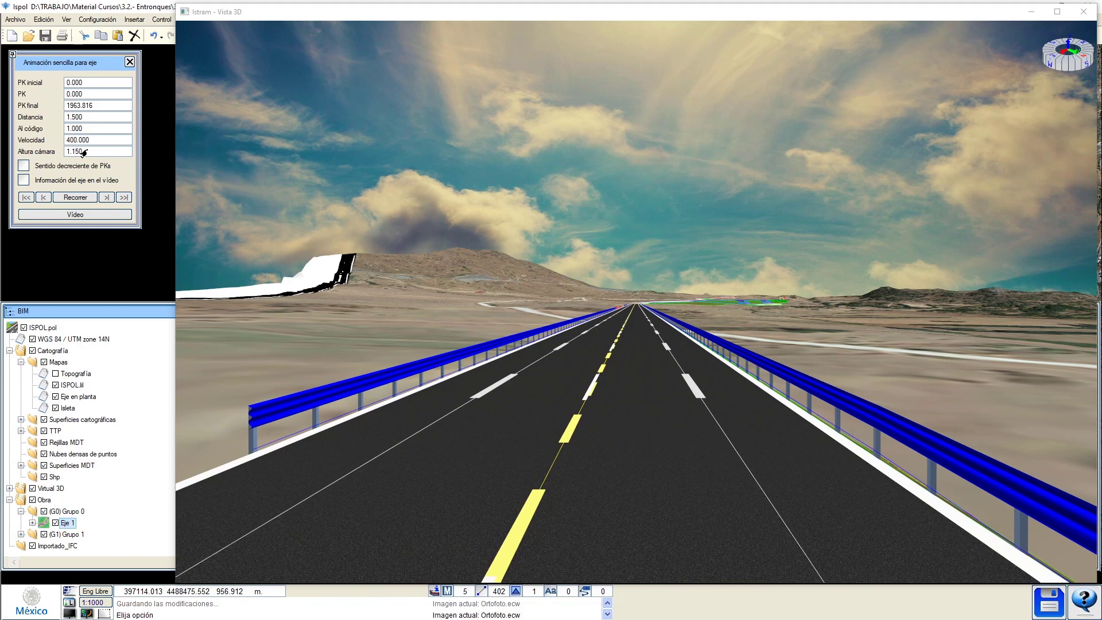
pyautogui.click(75, 198)
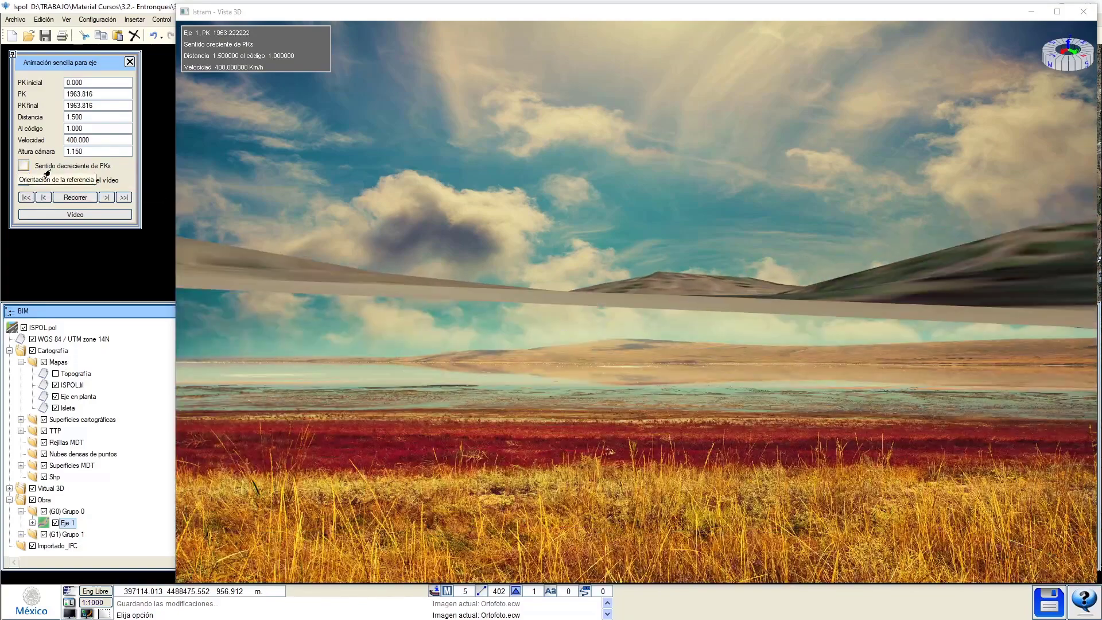
# Run the Eje 1 animation in decreasing PK direction and close the animation dialog.
pyautogui.click(23, 165)
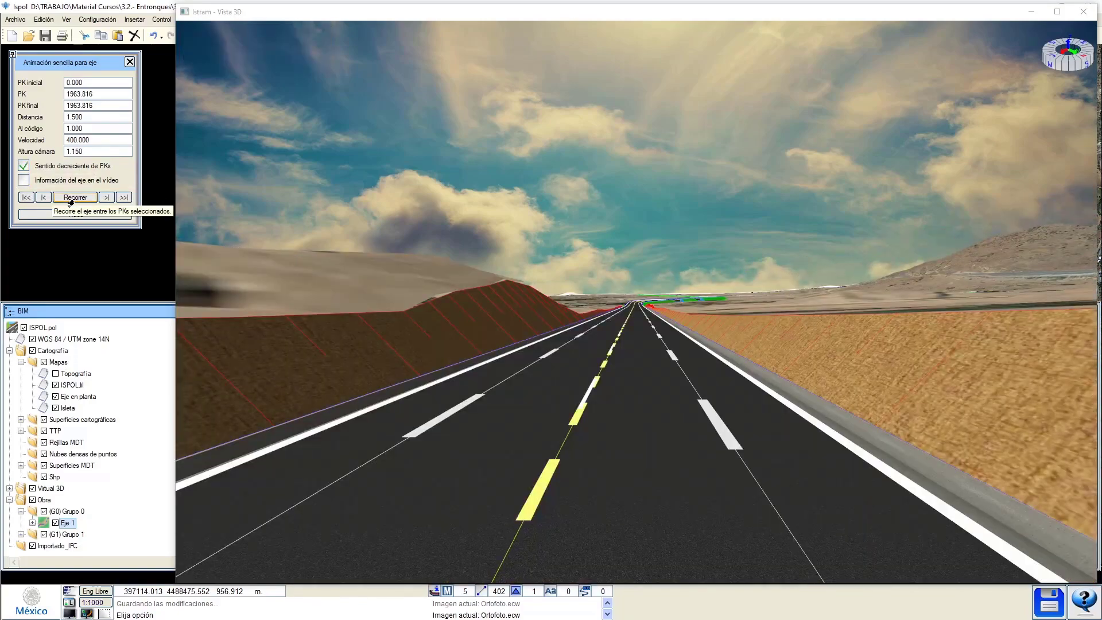
pyautogui.click(71, 198)
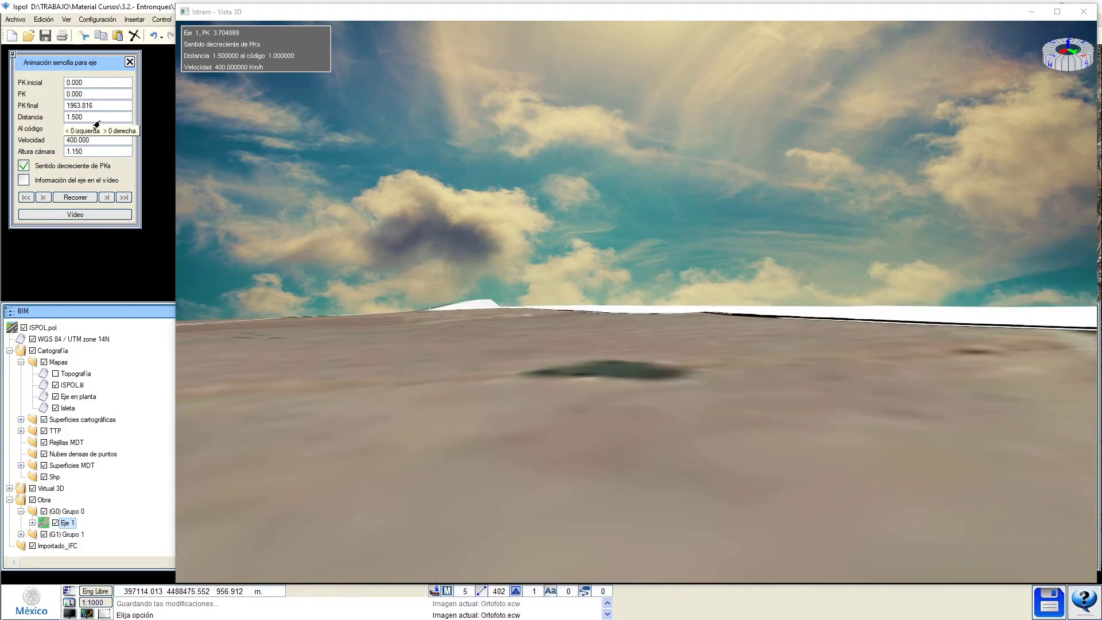
pyautogui.click(130, 62)
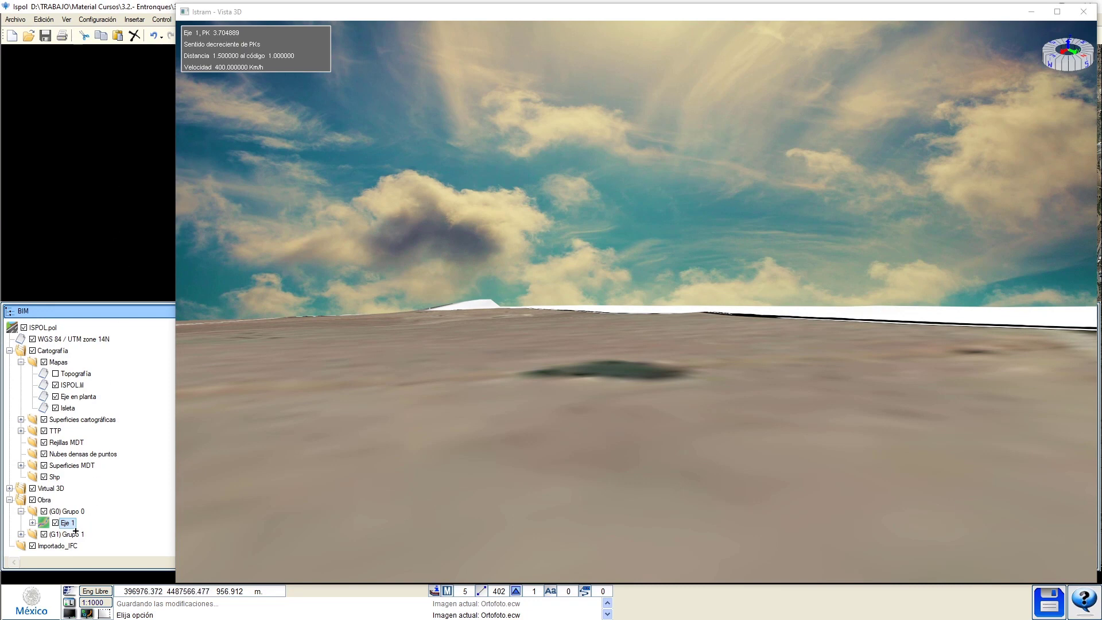
# Open the simple animation for (E3) GASA 10 of Grupo 1 and place its dialog beside the 3D window.
pyautogui.click(22, 533)
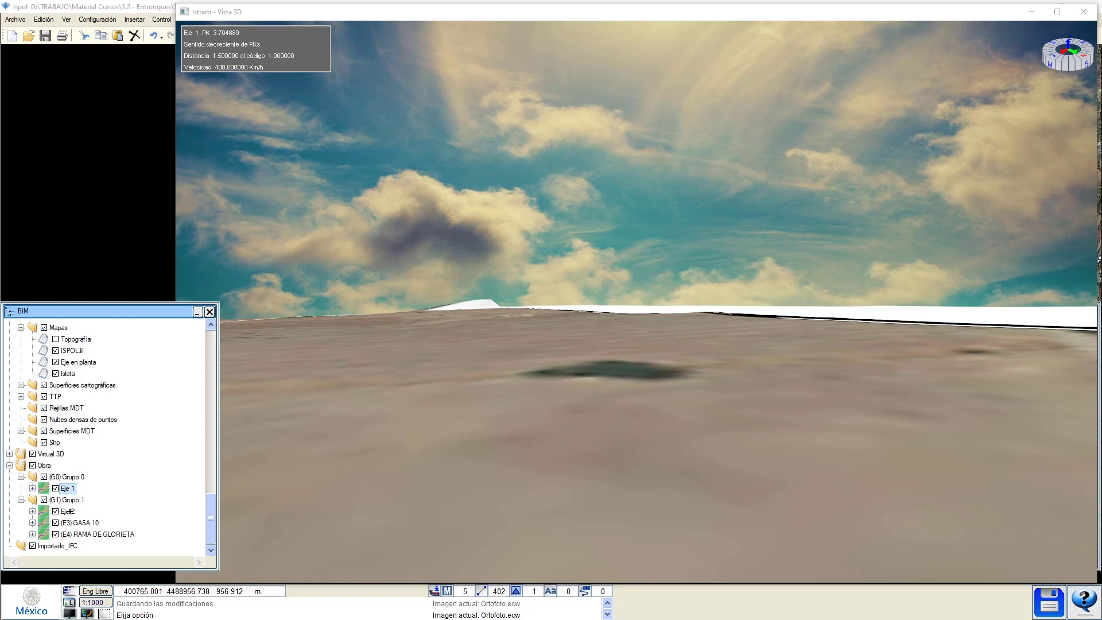
pyautogui.rightClick(79, 535)
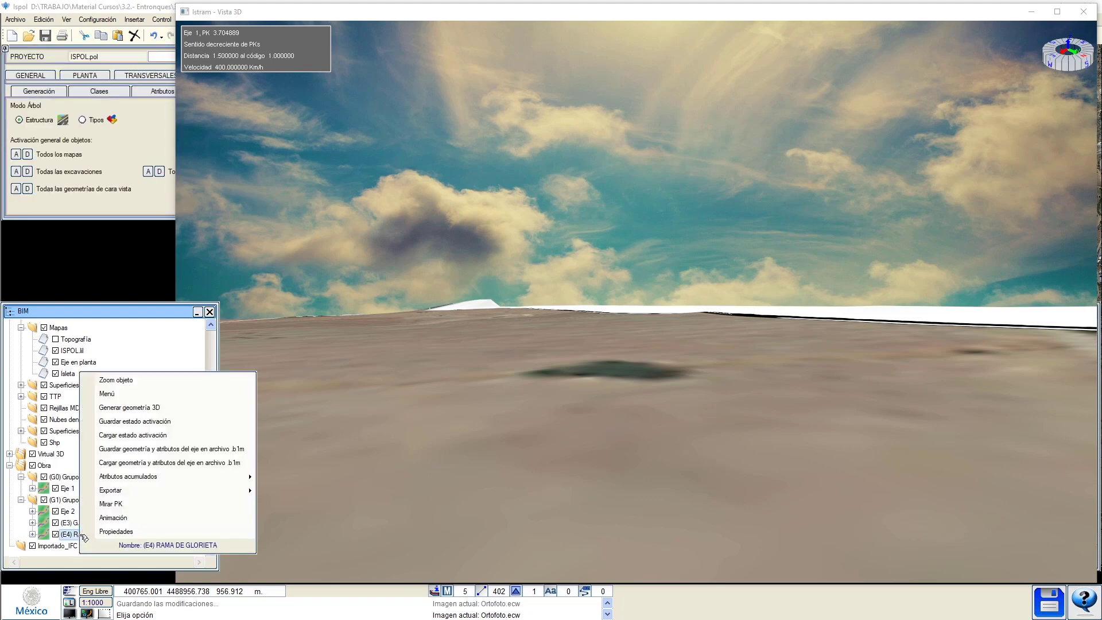
pyautogui.click(65, 520)
pyautogui.rightClick(73, 520)
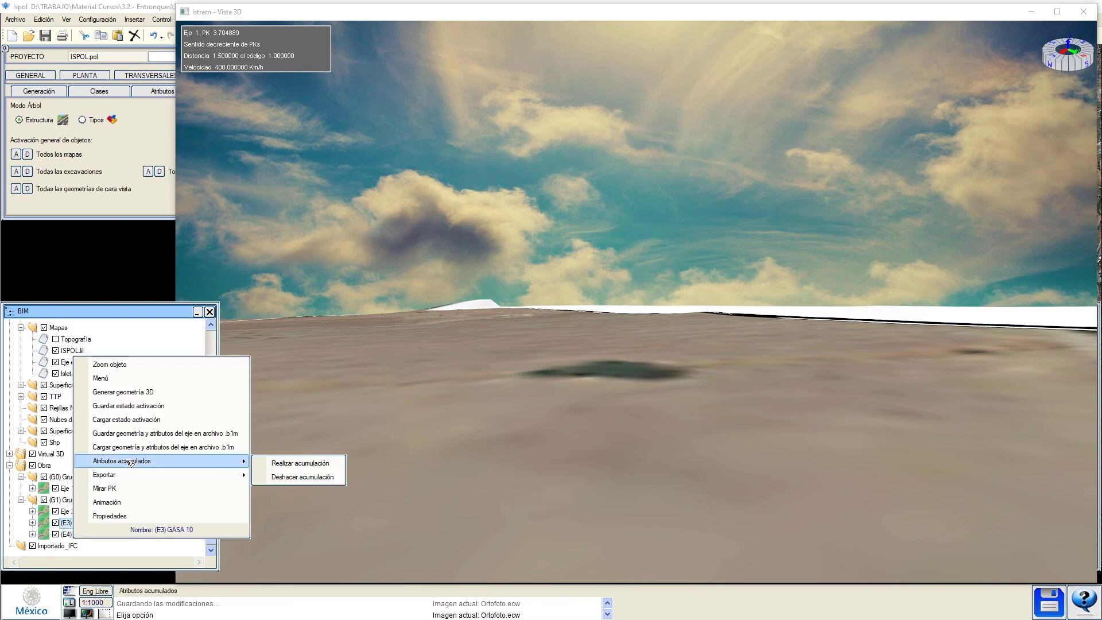
pyautogui.click(126, 502)
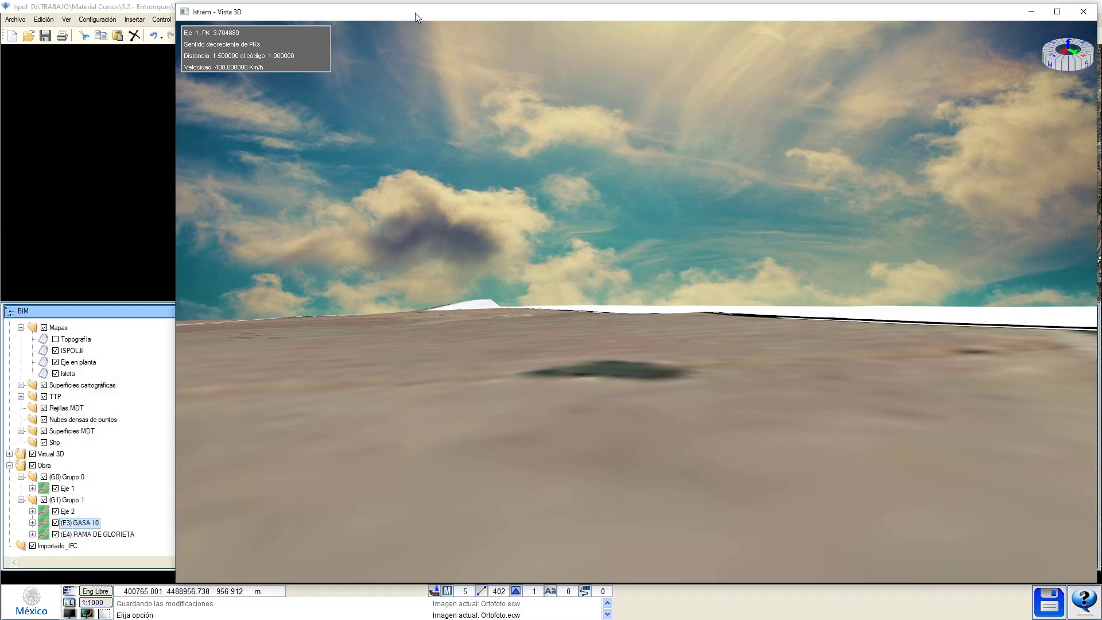
pyautogui.moveTo(414, 13); pyautogui.dragTo(425, 175)
pyautogui.moveTo(535, 62); pyautogui.dragTo(56, 69)
pyautogui.moveTo(333, 173); pyautogui.dragTo(345, 27)
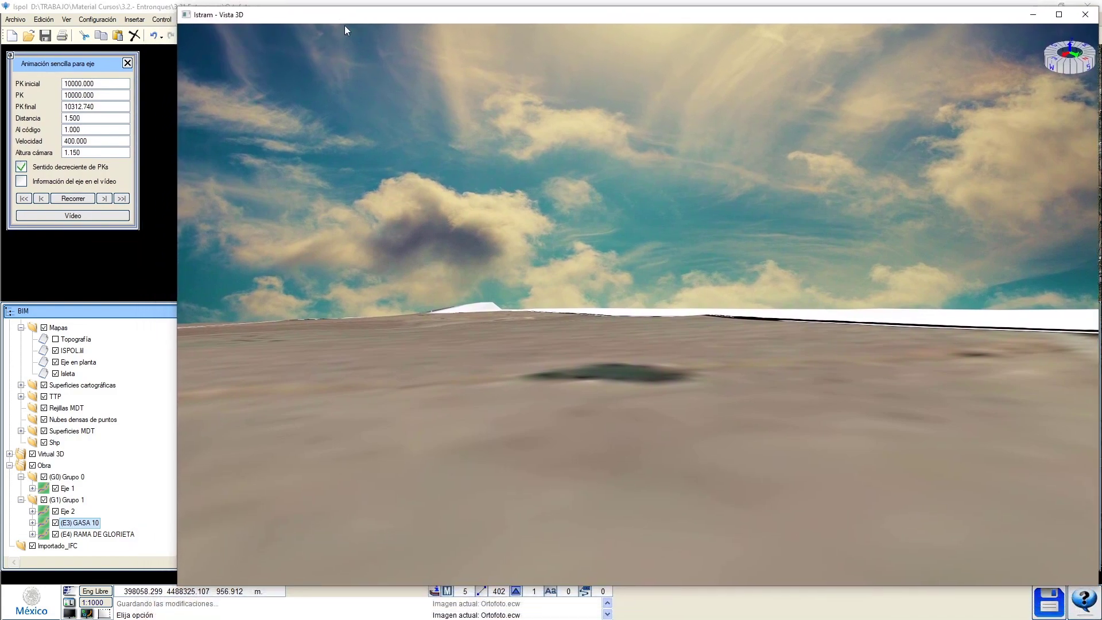
# View both ends of GASA 10, turn off the decreasing PK direction, and run the animation from its start.
pyautogui.click(25, 200)
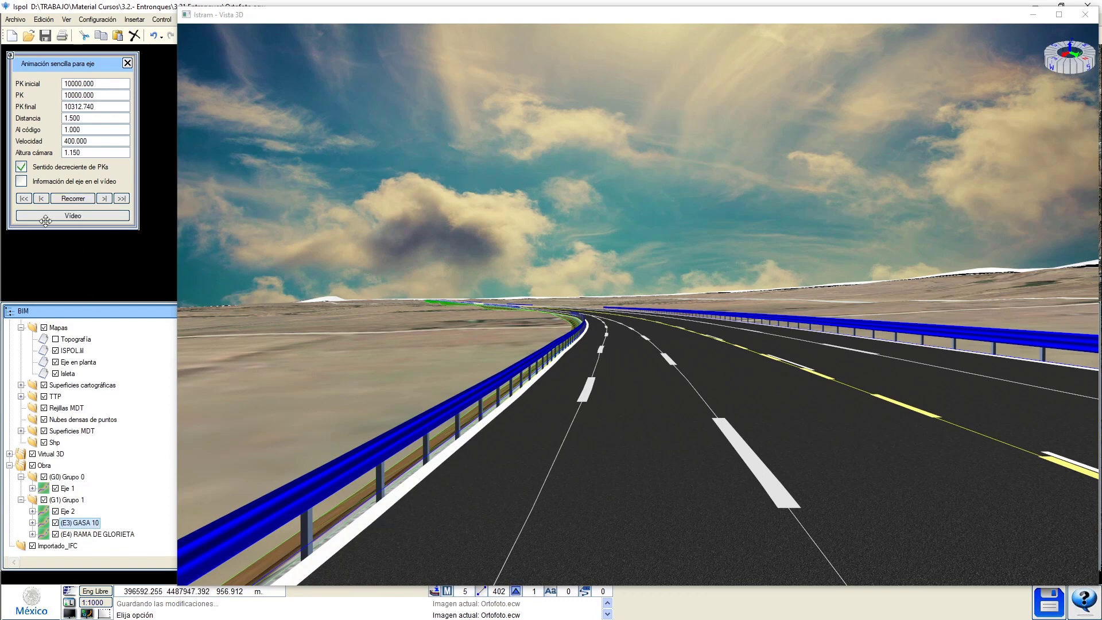
pyautogui.click(103, 201)
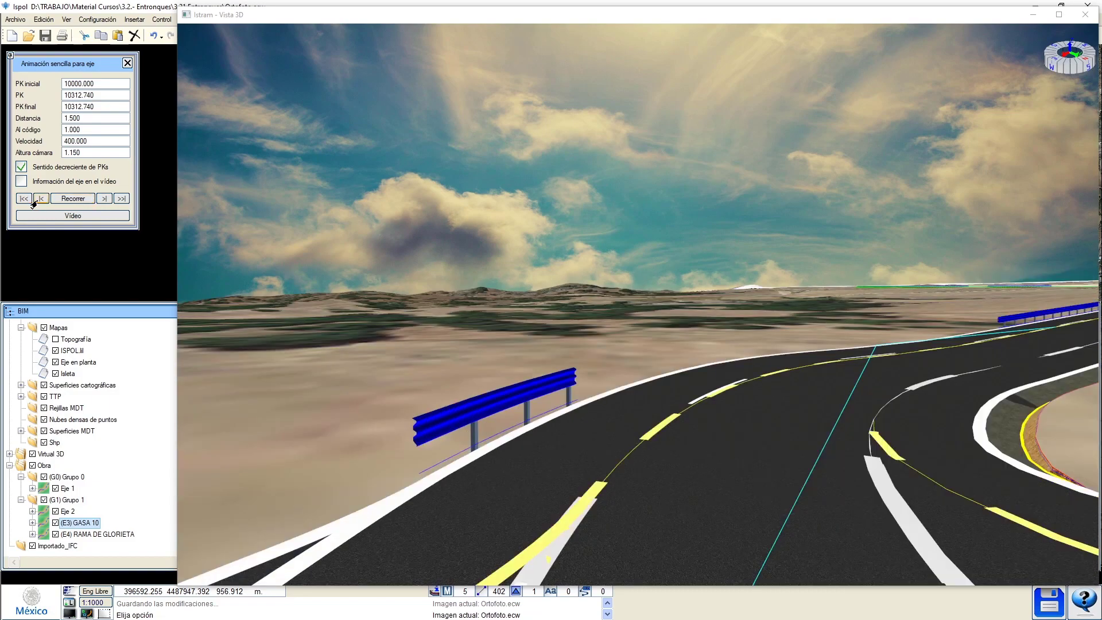
pyautogui.click(21, 166)
pyautogui.click(24, 199)
pyautogui.click(68, 201)
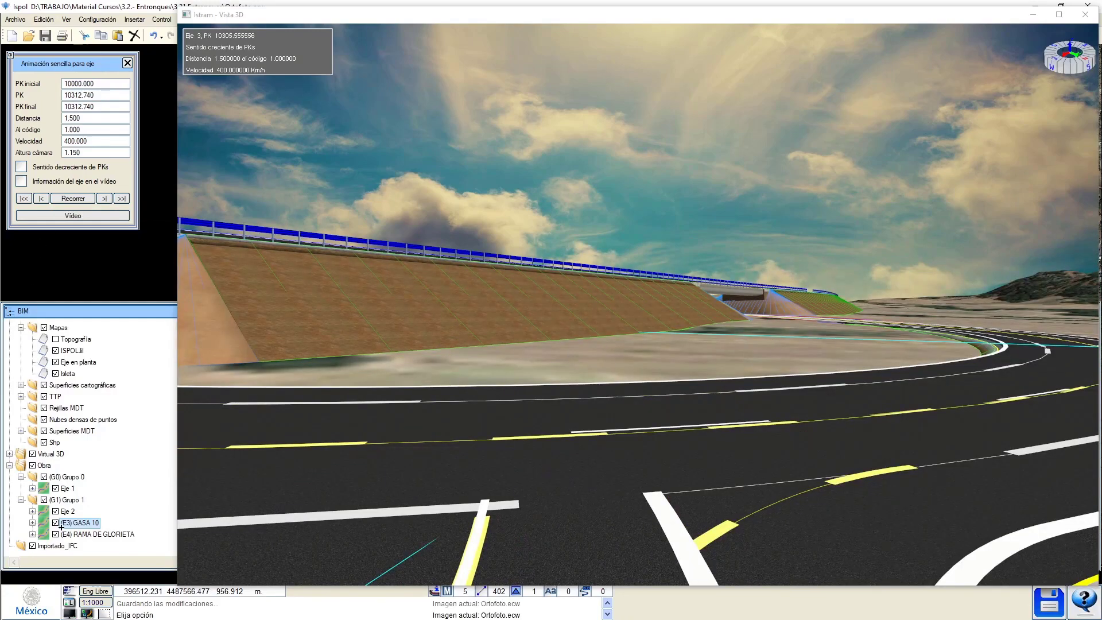
# Run the simple animation for (E4) RAMA DE GLORIETA from its start in increasing PK direction and close the animation dialog.
pyautogui.rightClick(80, 534)
pyautogui.click(122, 514)
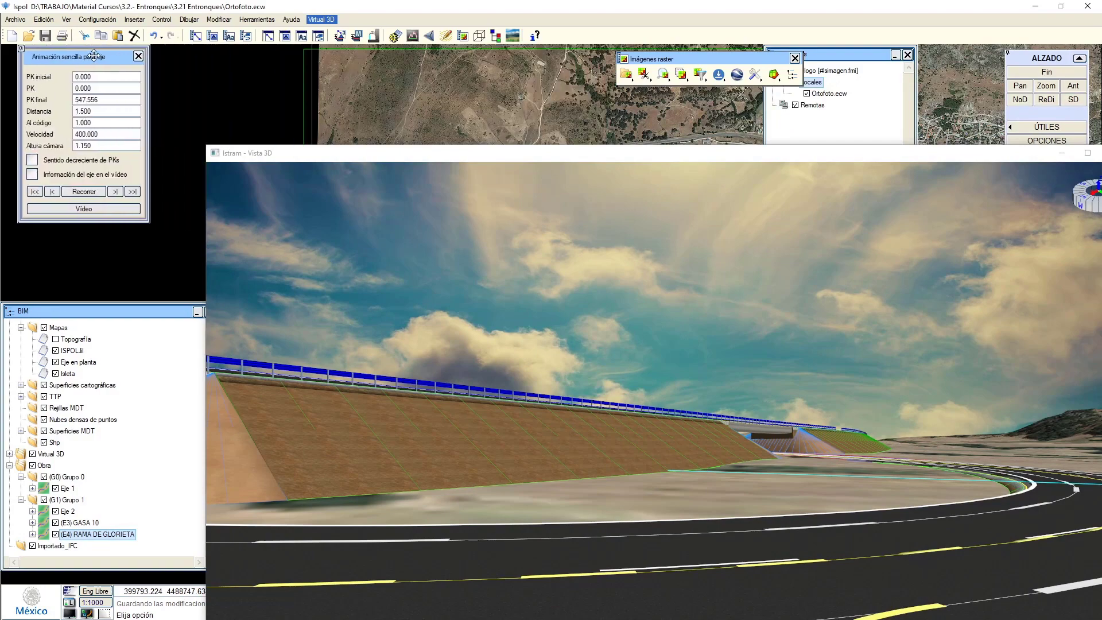
pyautogui.moveTo(376, 155); pyautogui.dragTo(357, 22)
pyautogui.click(17, 191)
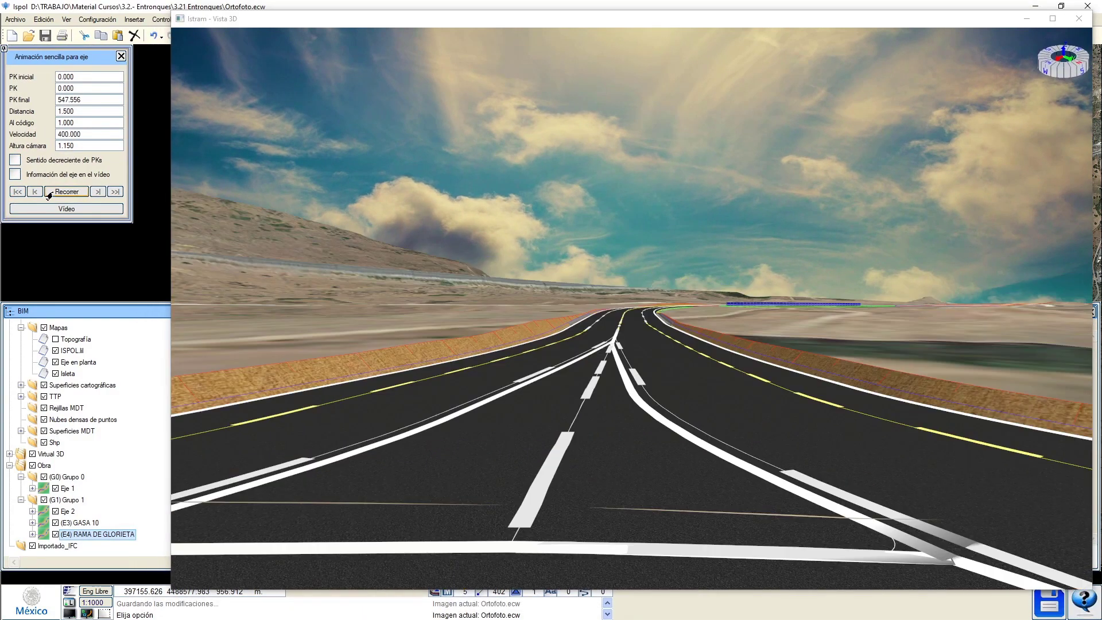
pyautogui.click(58, 193)
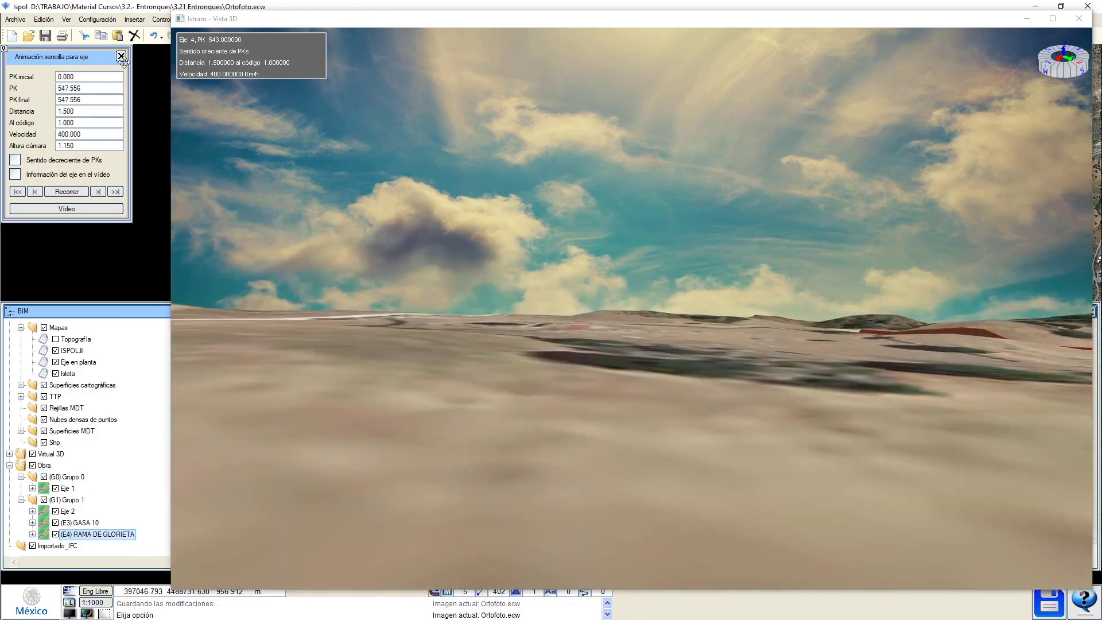
pyautogui.click(121, 56)
# Shrink the 3D window to uncover the object tree, zoom to Eje 1 of Grupo 0, and maximize the 3D view.
pyautogui.moveTo(662, 11); pyautogui.dragTo(666, 202)
pyautogui.moveTo(173, 202); pyautogui.dragTo(401, 225)
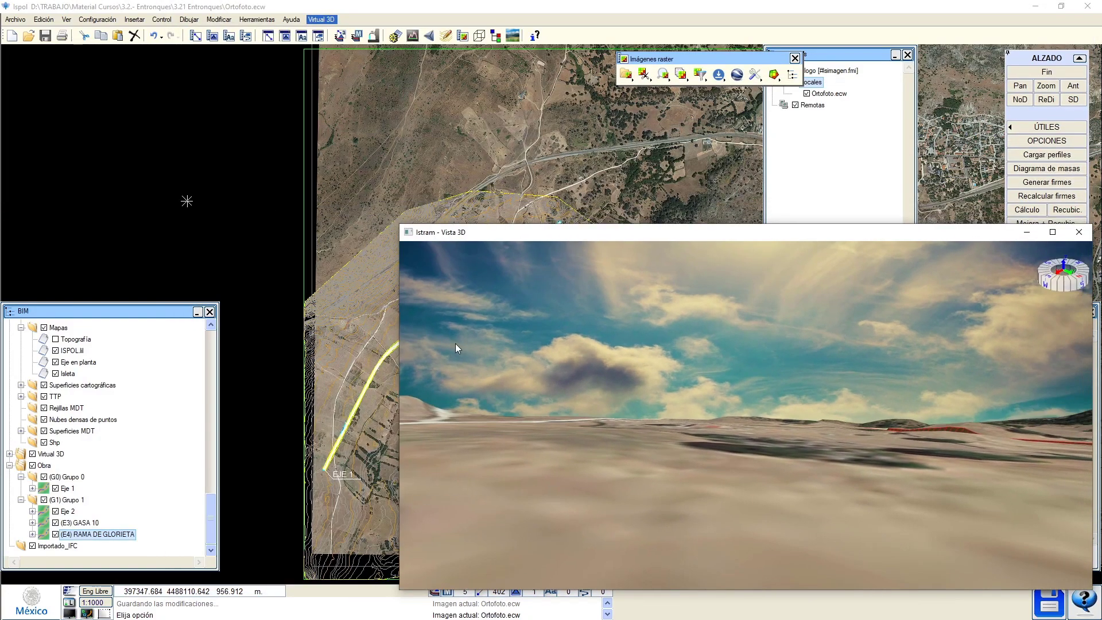
pyautogui.rightClick(65, 488)
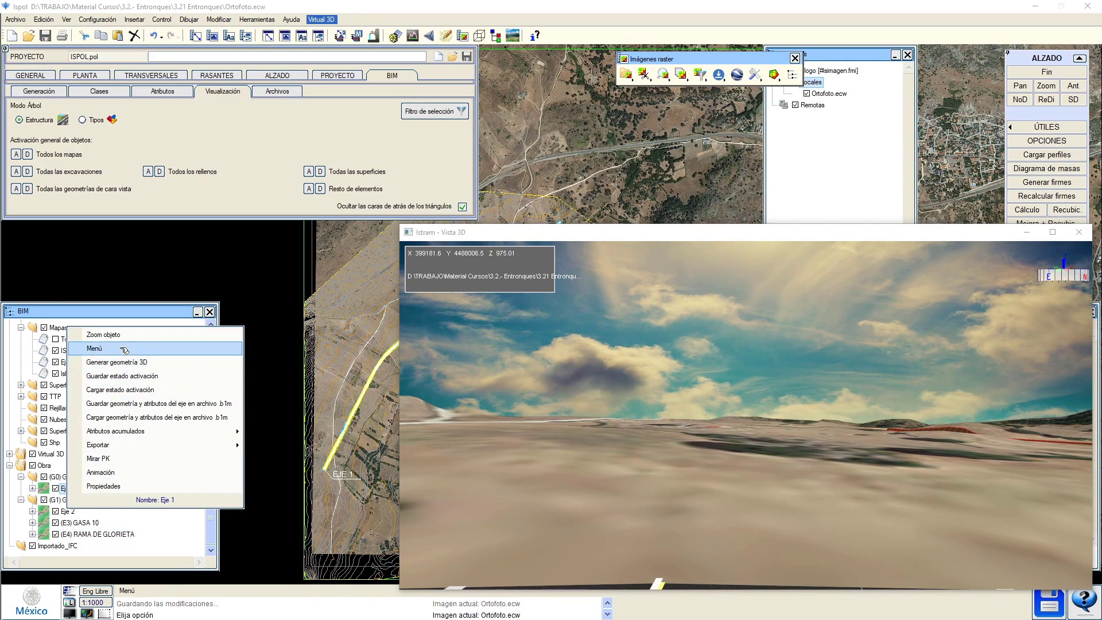
pyautogui.click(106, 335)
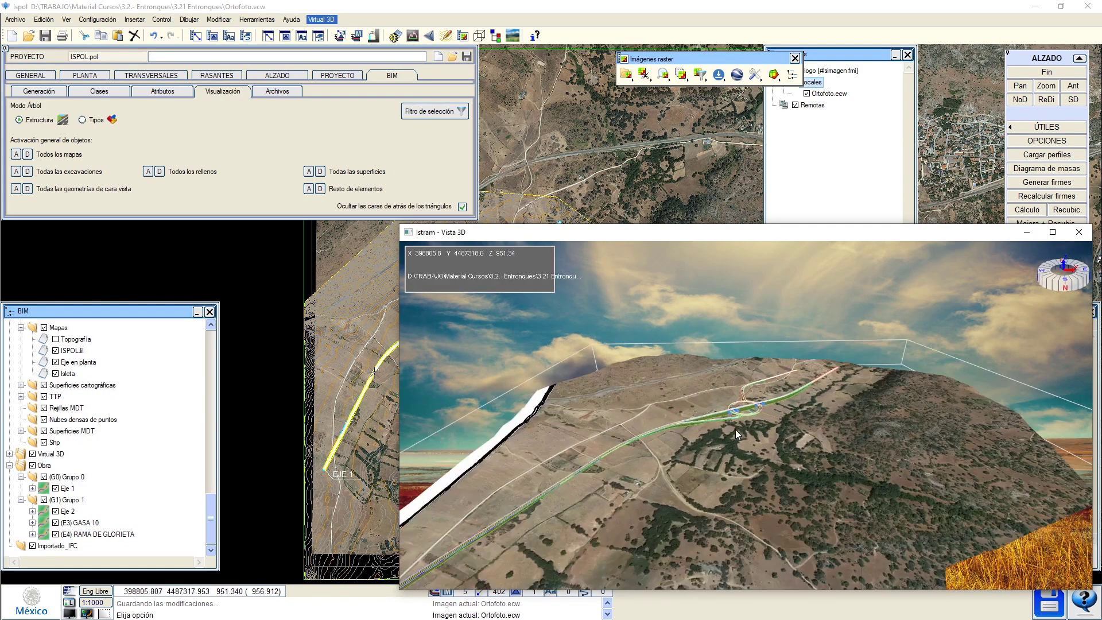
pyautogui.doubleClick(837, 231)
# Examine the roundabout, overpass and embankments along Eje 1 from several angles, then restore the 3D window's size.
pyautogui.moveTo(752, 493); pyautogui.dragTo(241, 428)
pyautogui.moveTo(856, 428); pyautogui.dragTo(365, 408)
pyautogui.scroll(5, 800, 460)
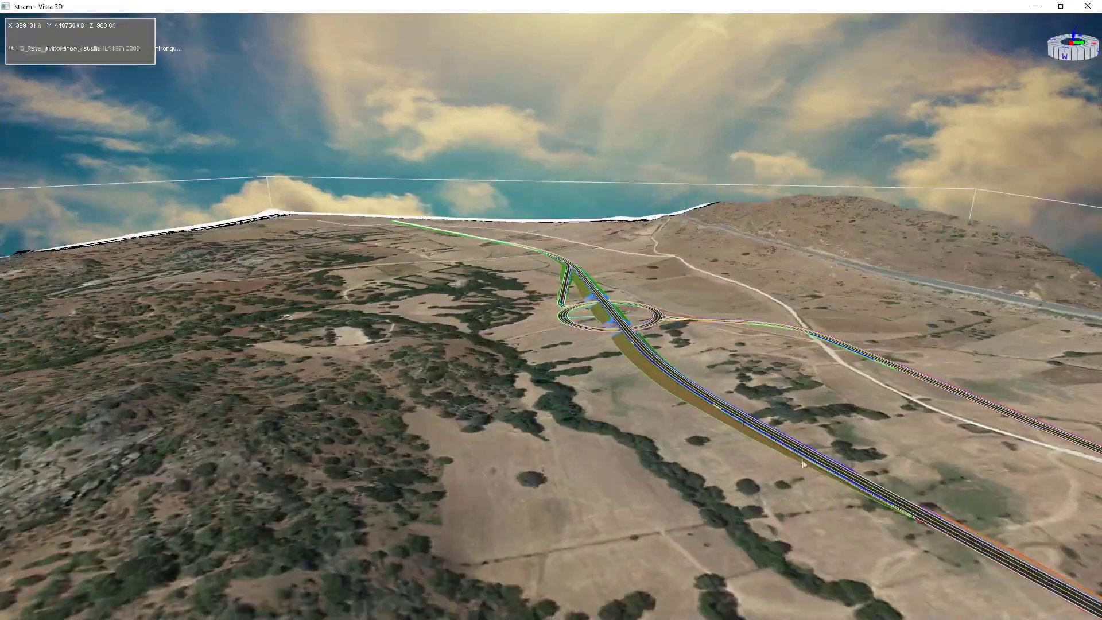
pyautogui.moveTo(828, 522); pyautogui.dragTo(473, 495)
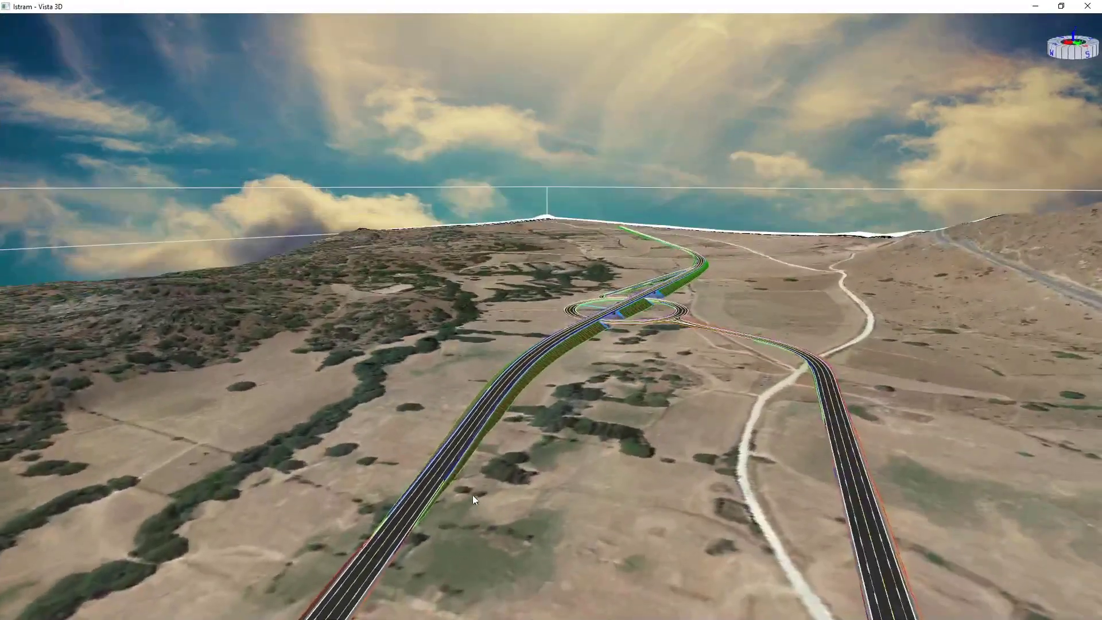
pyautogui.moveTo(381, 377); pyautogui.dragTo(514, 428)
pyautogui.moveTo(360, 370); pyautogui.dragTo(584, 288)
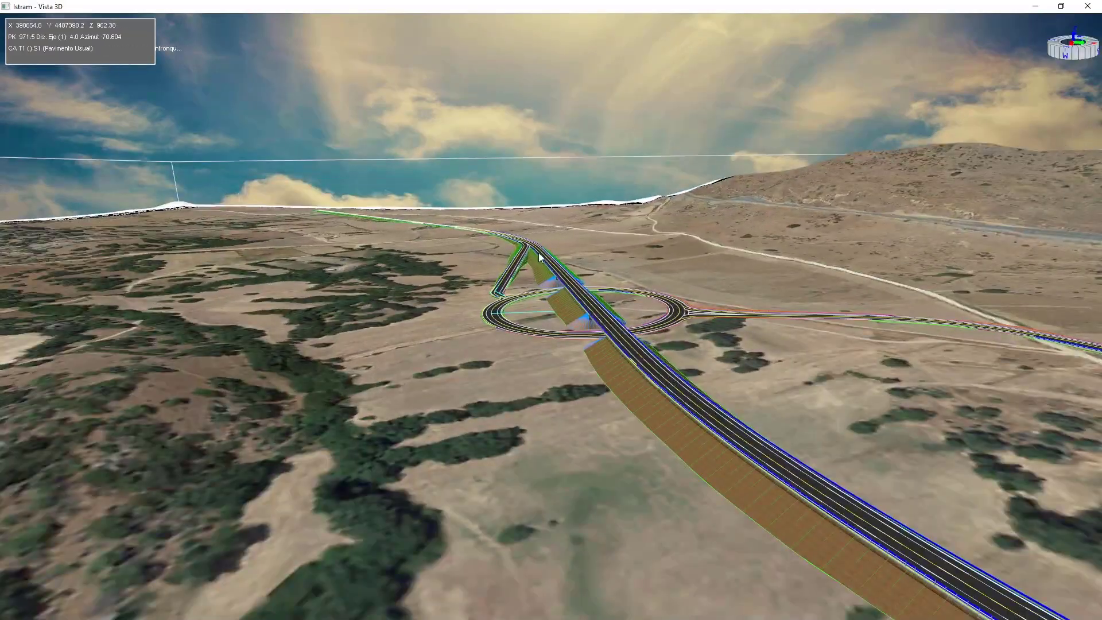
pyautogui.moveTo(538, 253); pyautogui.dragTo(562, 280)
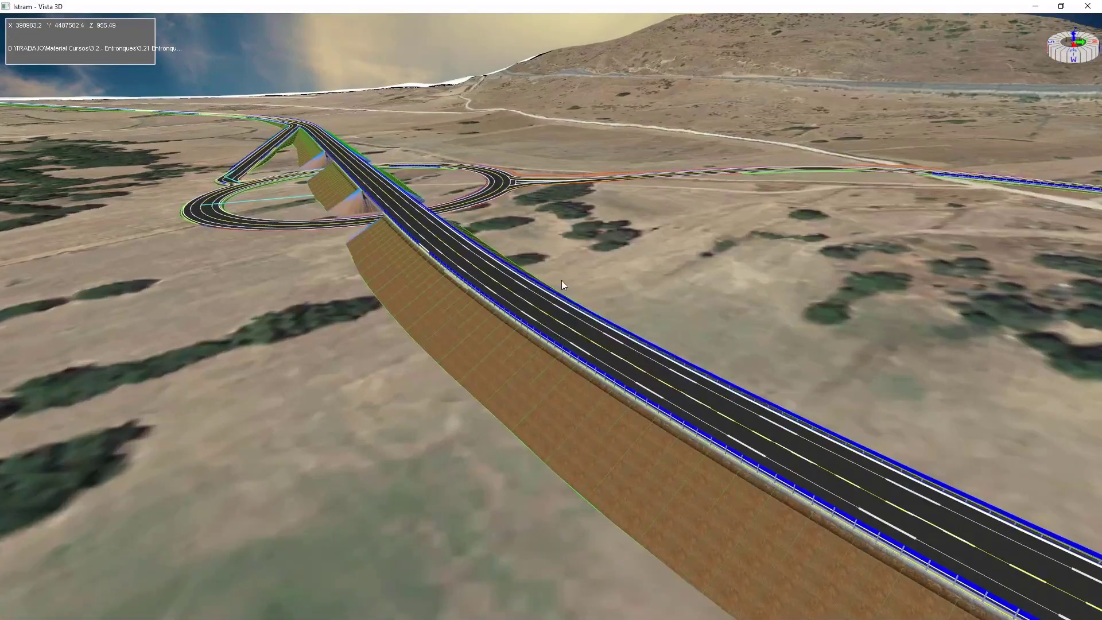
pyautogui.scroll(5, 773, 446)
pyautogui.moveTo(709, 435); pyautogui.dragTo(295, 276)
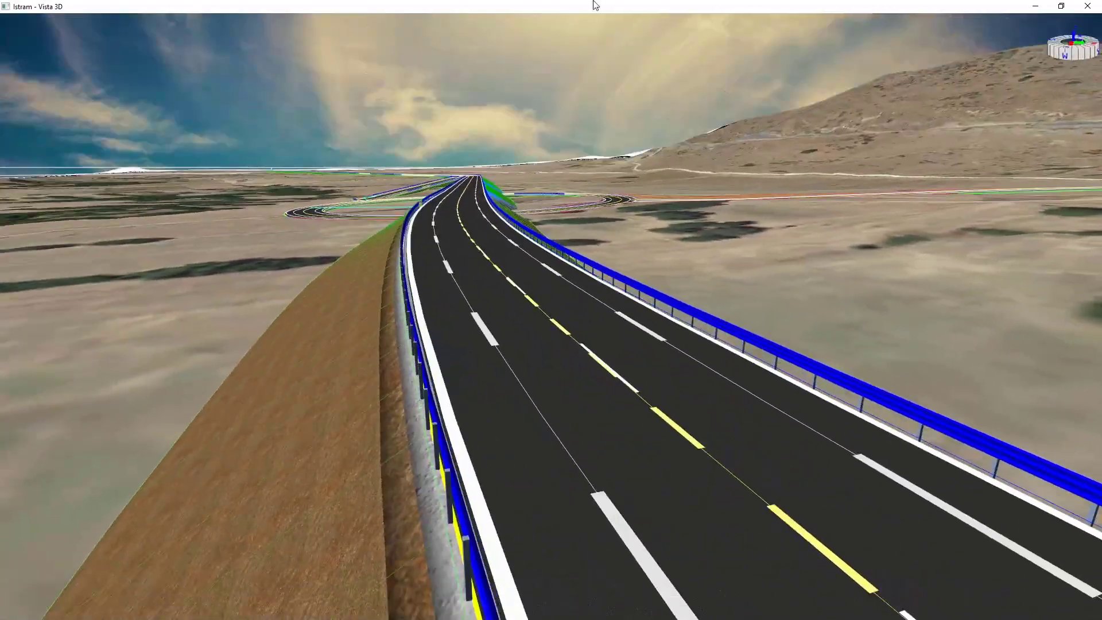
pyautogui.doubleClick(590, 6)
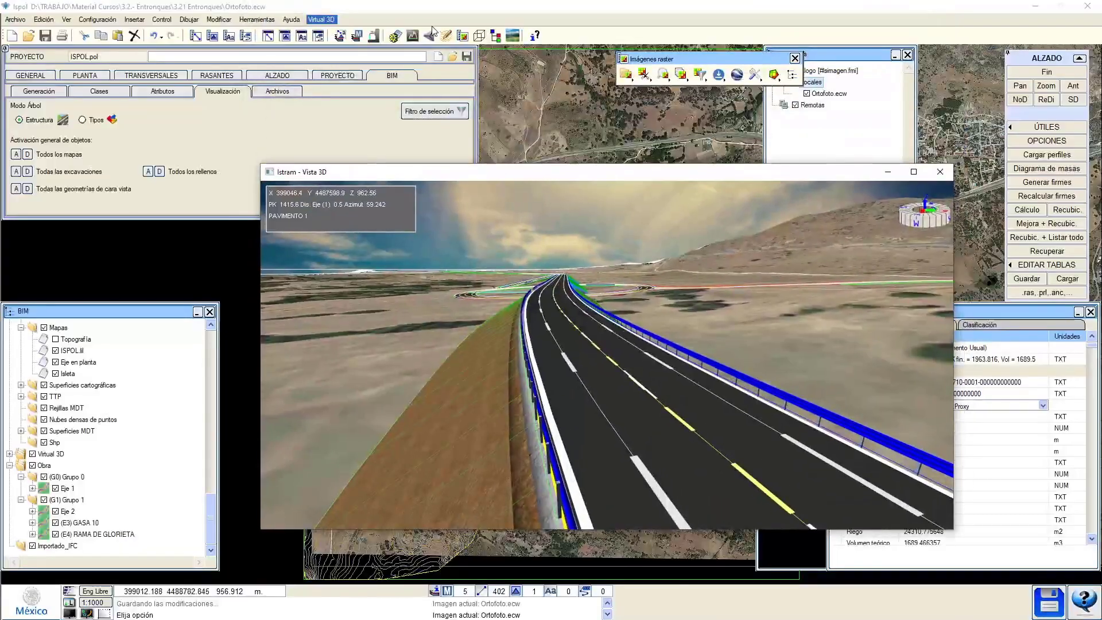
# Activate fog in the environment settings, with start distance 375 and total-fog distance 2531, and close the settings.
pyautogui.click(325, 19)
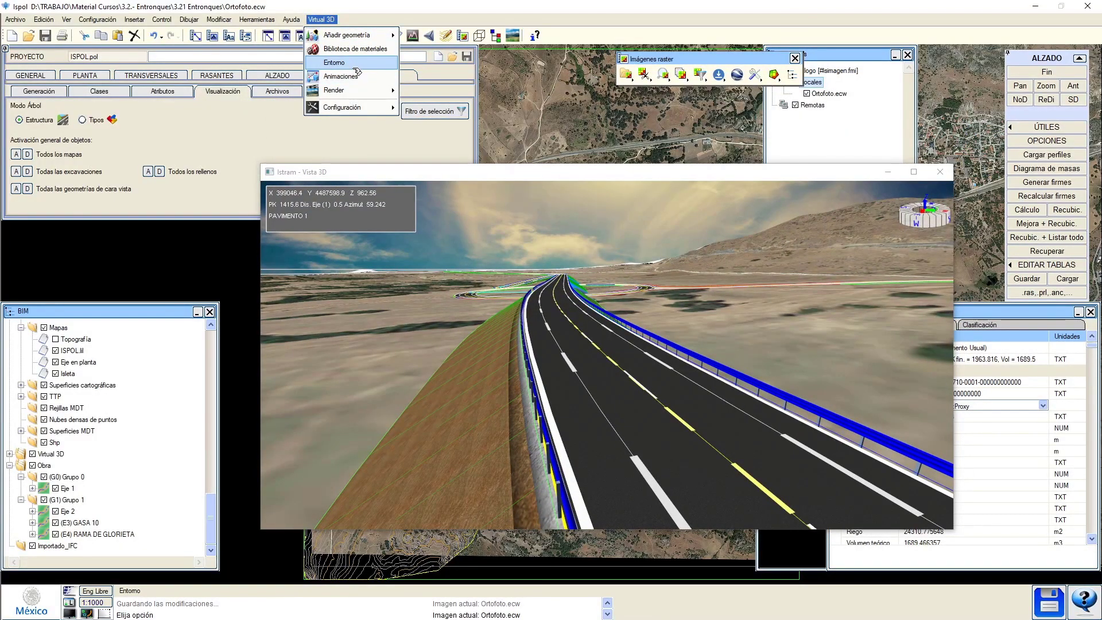
pyautogui.click(345, 53)
pyautogui.moveTo(545, 154); pyautogui.dragTo(554, 246)
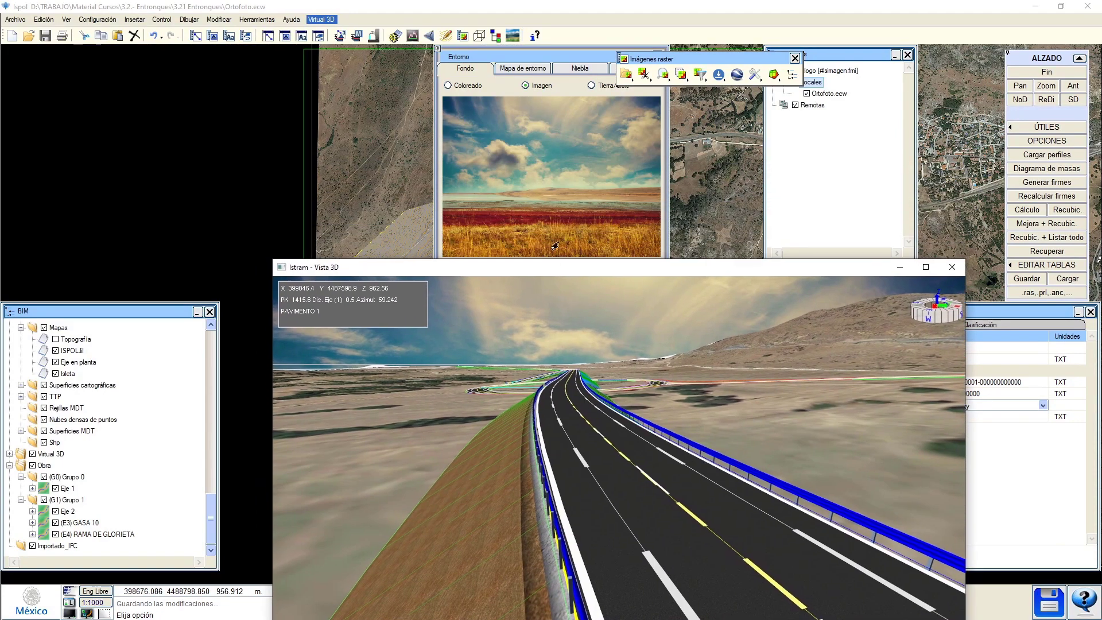
pyautogui.moveTo(534, 60); pyautogui.dragTo(179, 62)
pyautogui.click(221, 72)
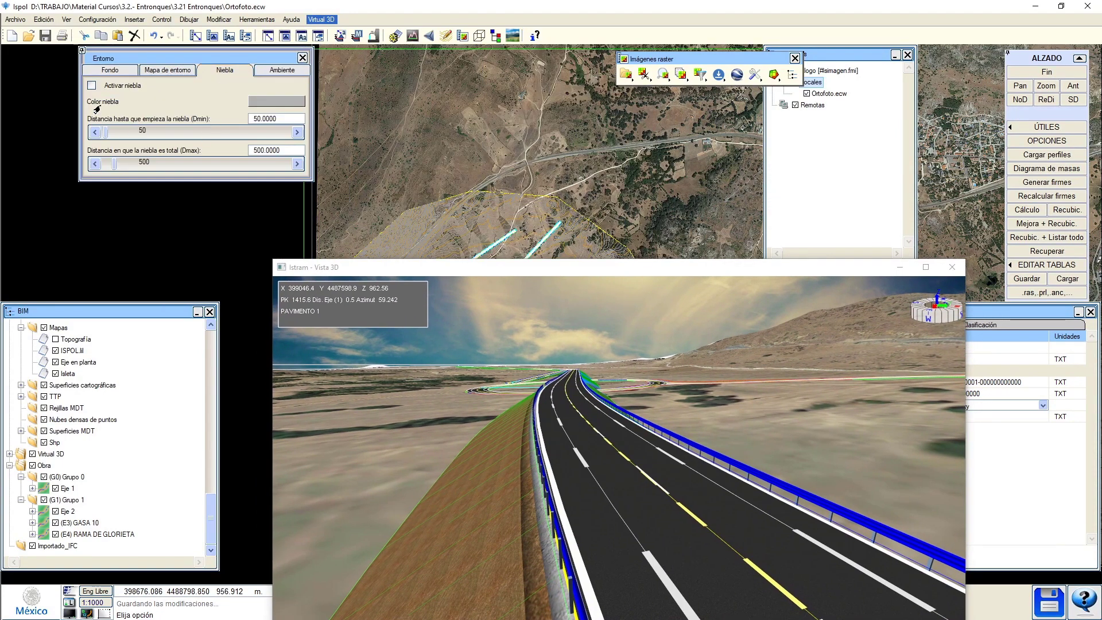
pyautogui.click(92, 86)
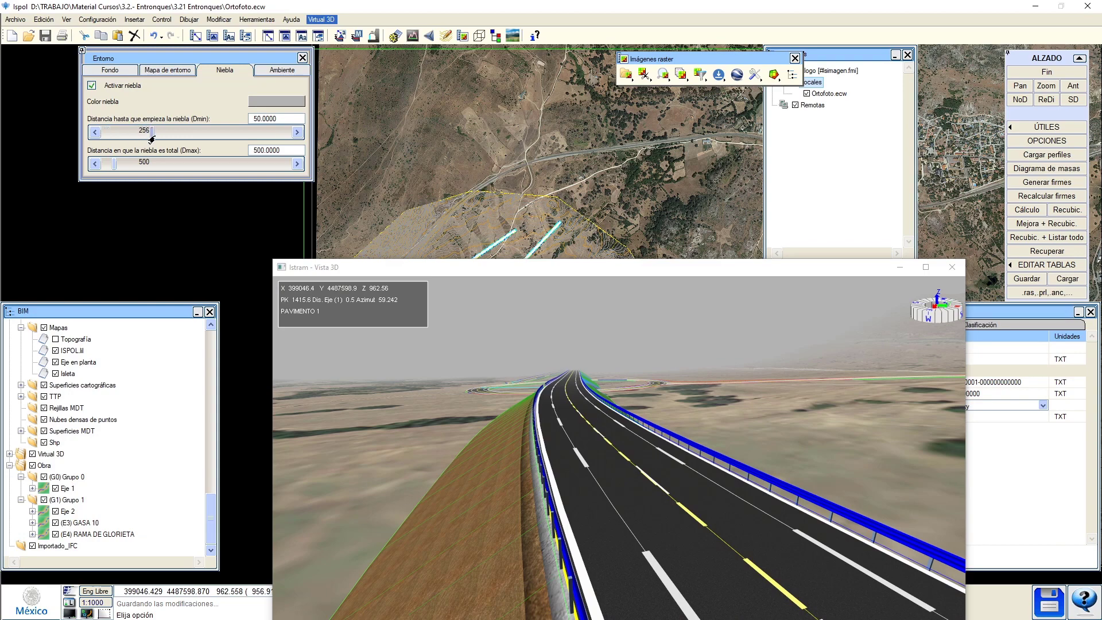
pyautogui.moveTo(228, 138); pyautogui.dragTo(142, 169)
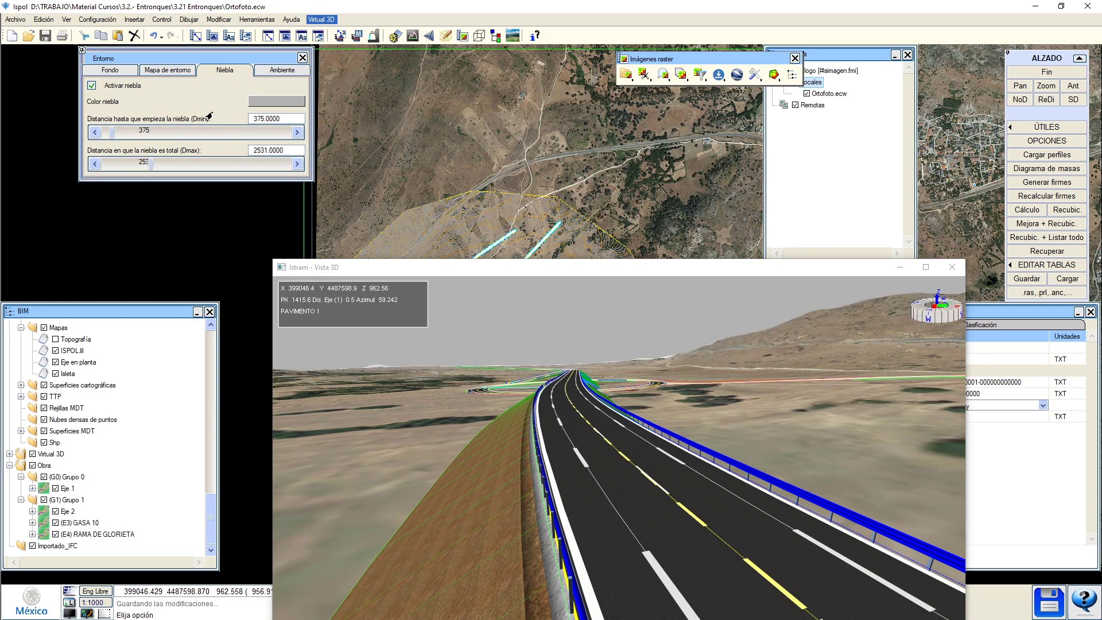
pyautogui.click(302, 58)
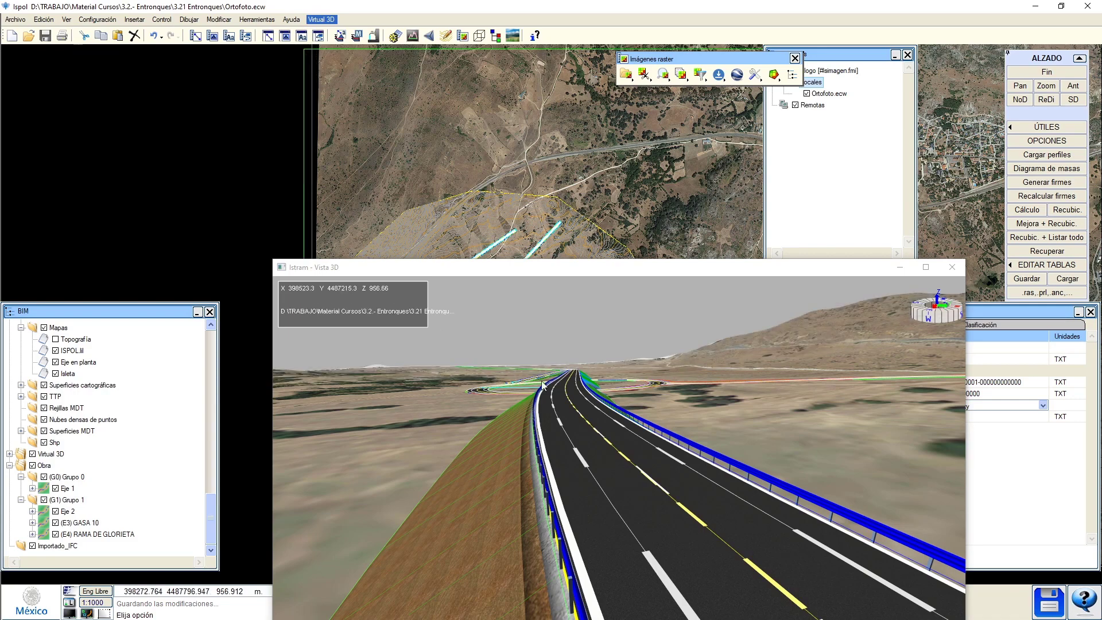
# Run the simple animation for Eje 1 from its start with the fog active, then close its dialog.
pyautogui.rightClick(61, 489)
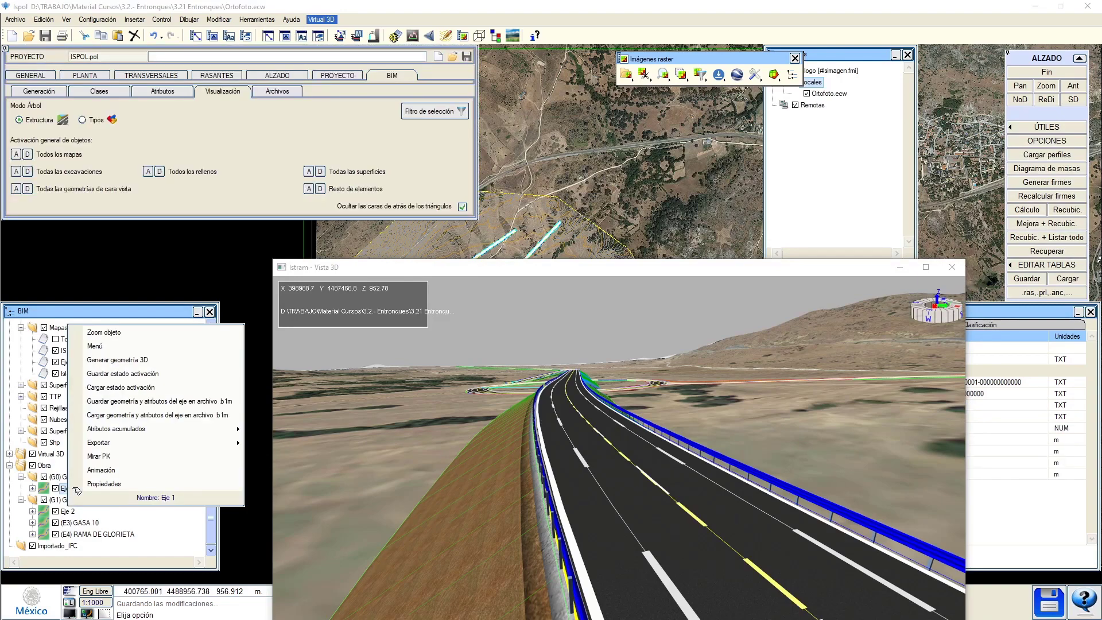
pyautogui.click(104, 470)
pyautogui.click(503, 193)
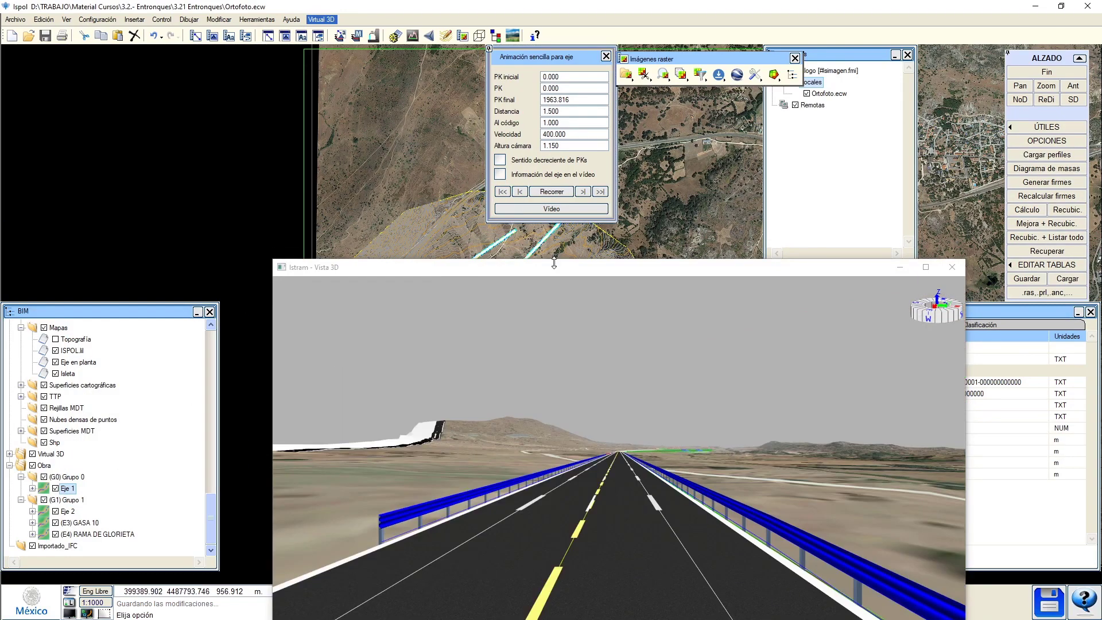
pyautogui.click(549, 192)
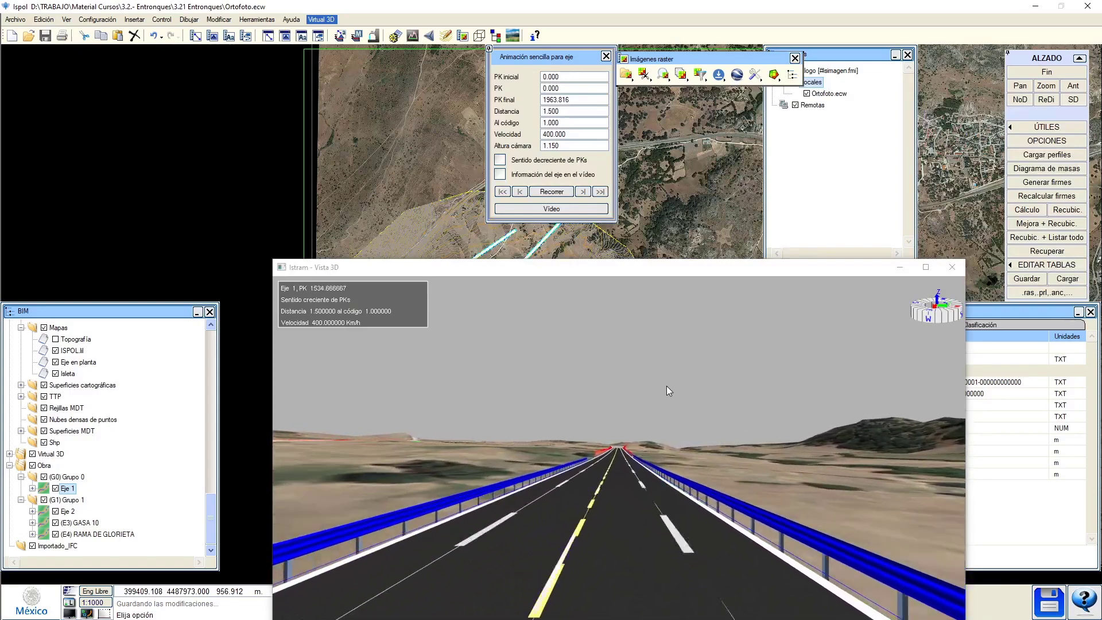
pyautogui.click(605, 56)
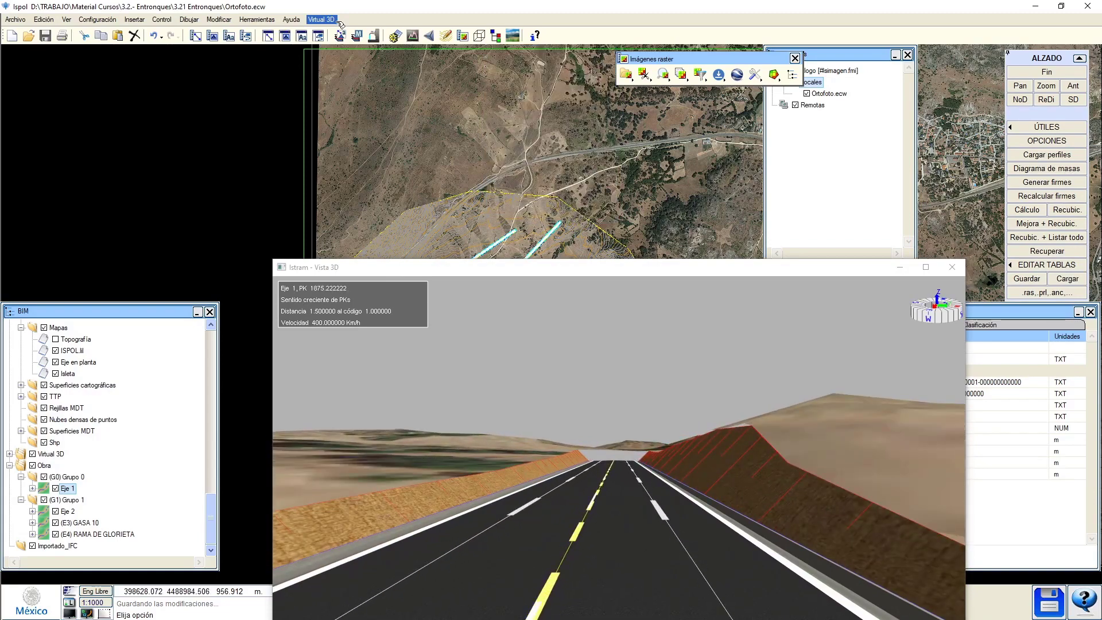
# Open the general Virtual 3D animation editor and review its time sequence, guide and script settings.
pyautogui.click(321, 19)
pyautogui.click(344, 78)
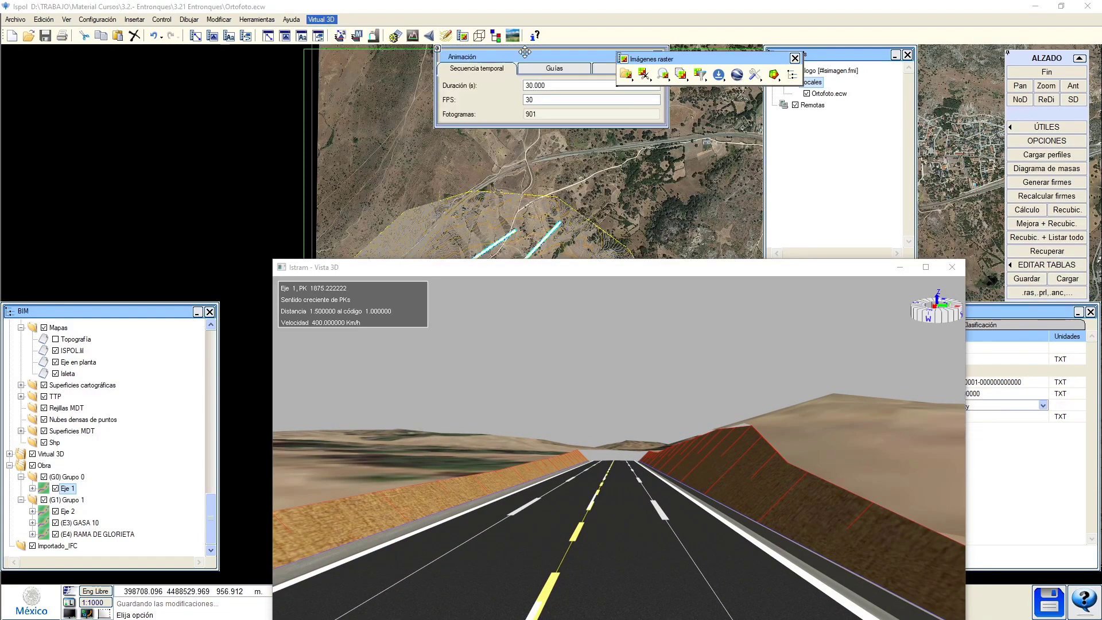
pyautogui.moveTo(524, 52); pyautogui.dragTo(215, 74)
pyautogui.click(258, 91)
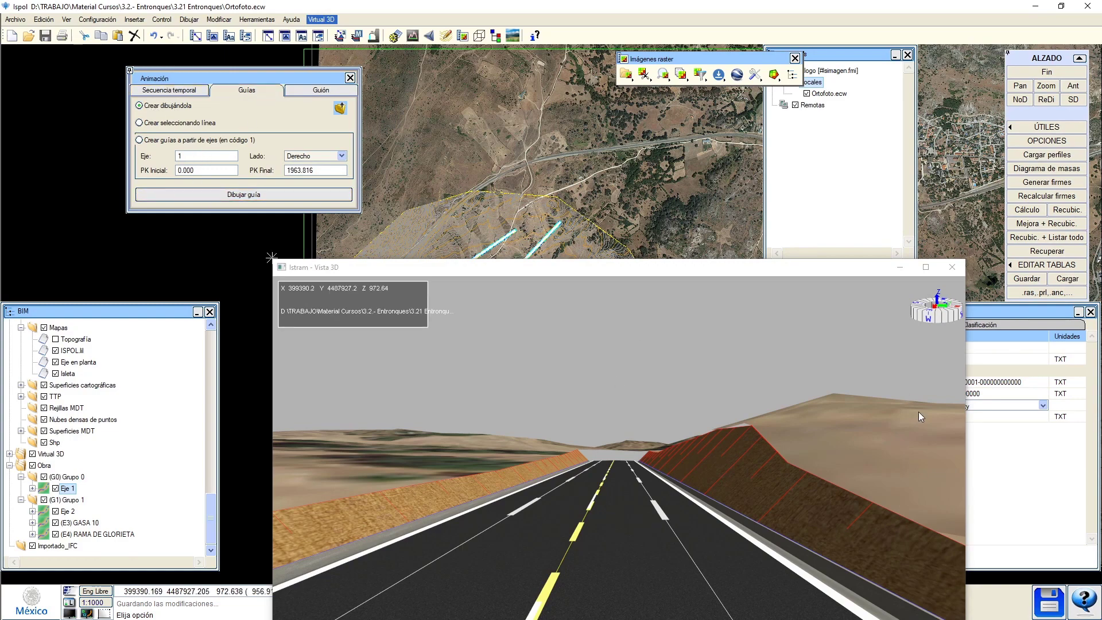
pyautogui.scroll(-5, 921, 416)
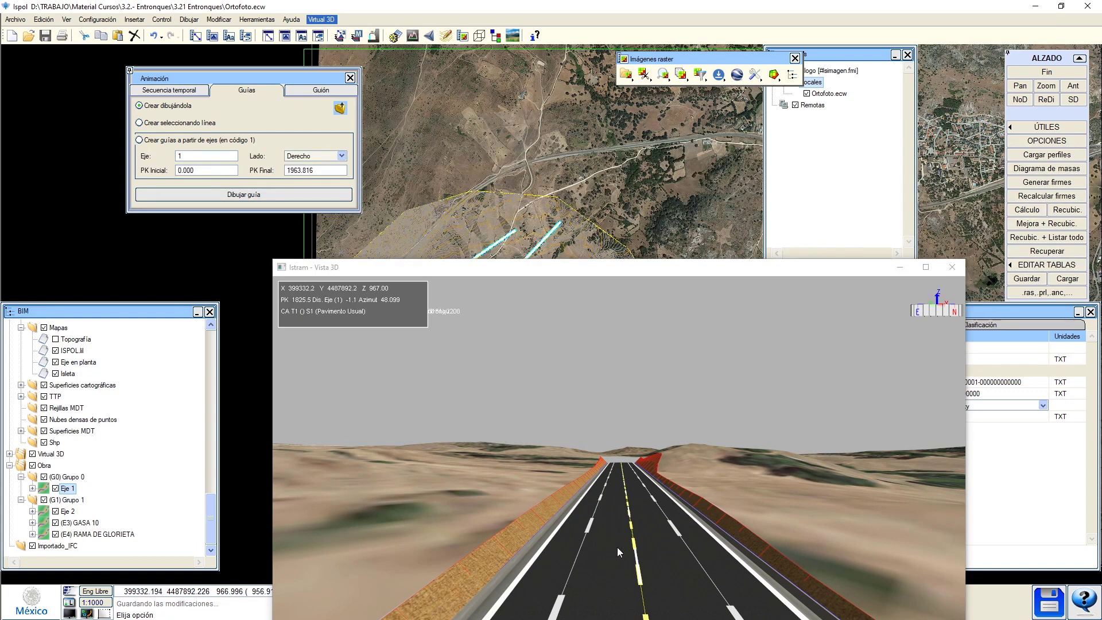
pyautogui.click(290, 93)
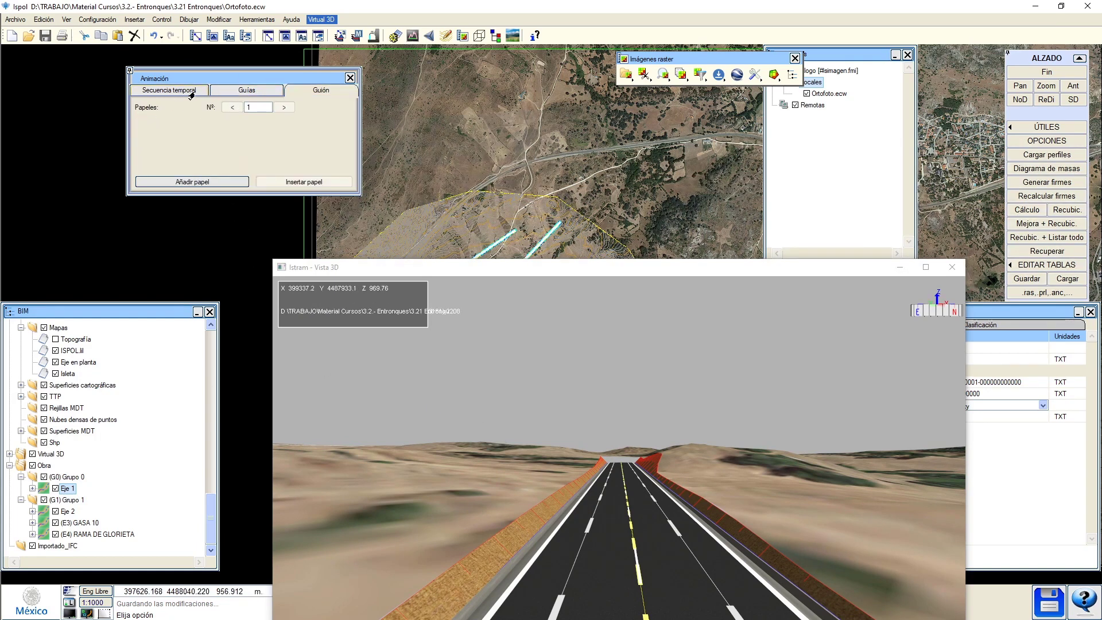
pyautogui.click(191, 93)
# Generate an animation guide from axis 1 on its right side, from PK 0.000 to 1963.816, and uncover the timeline.
pyautogui.click(230, 89)
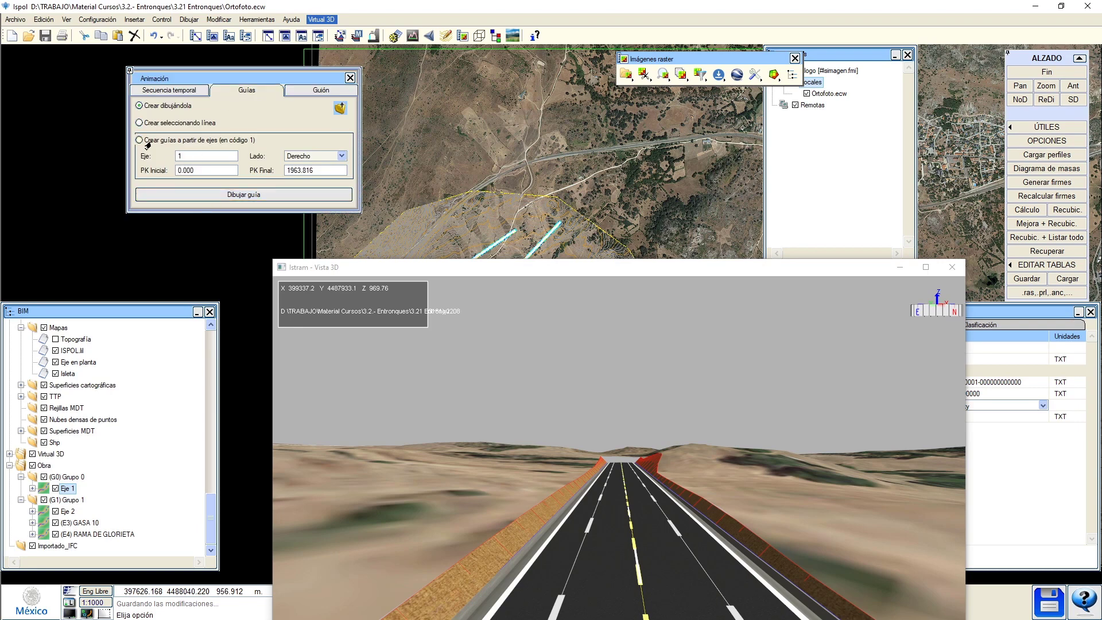
pyautogui.click(221, 198)
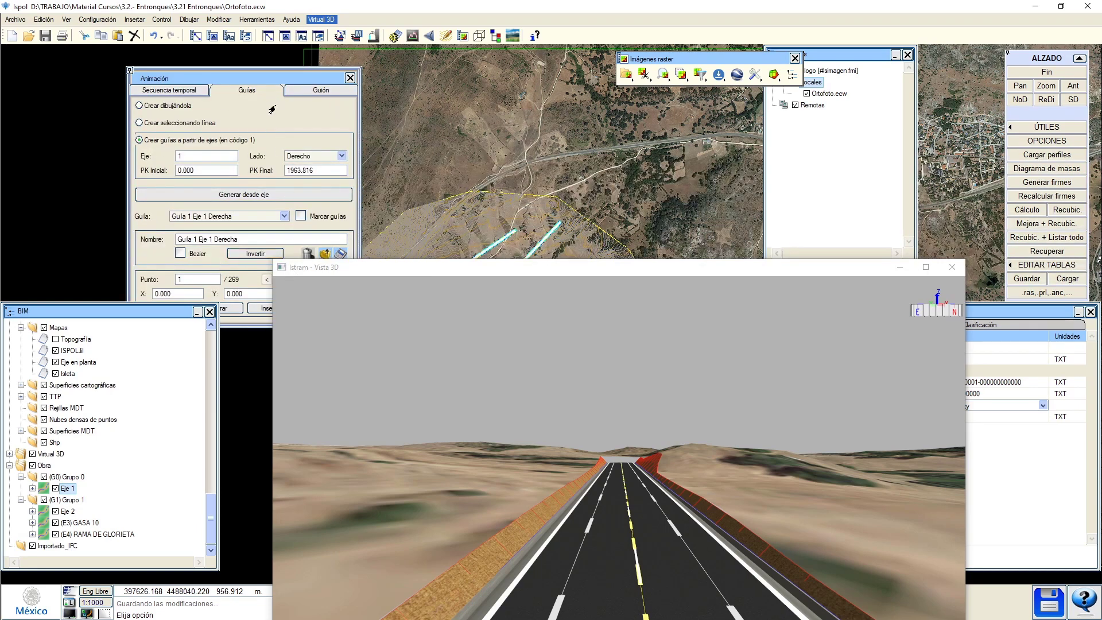
pyautogui.moveTo(336, 277); pyautogui.dragTo(498, 309)
pyautogui.moveTo(144, 314); pyautogui.dragTo(135, 340)
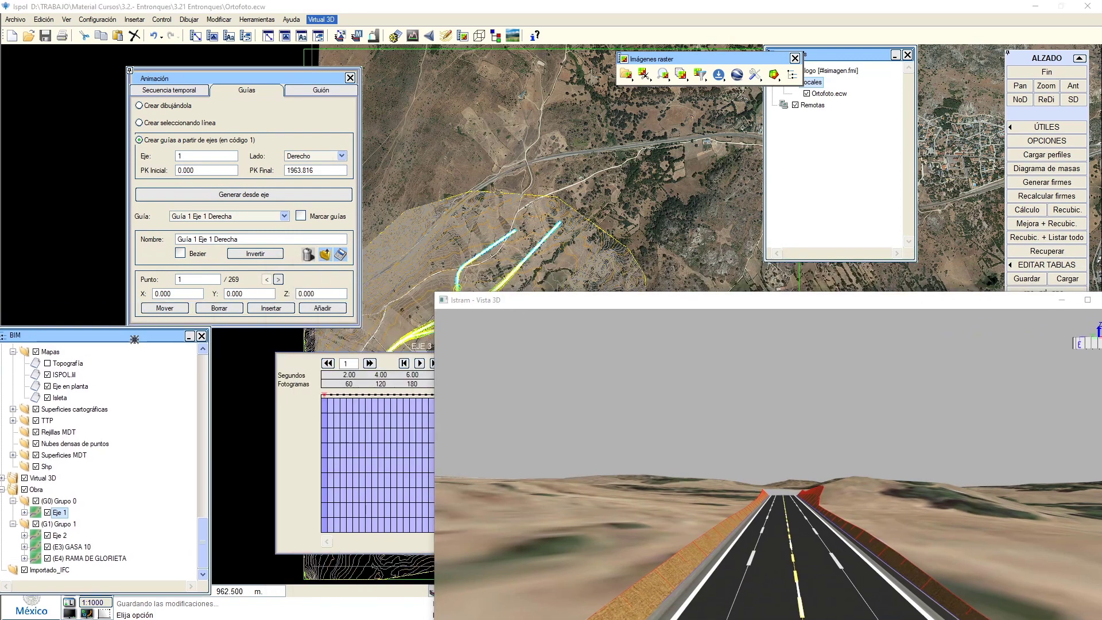
# Add a role to the animation script, assign Cámara 1 as its actor, and open the role for editing.
pyautogui.click(309, 90)
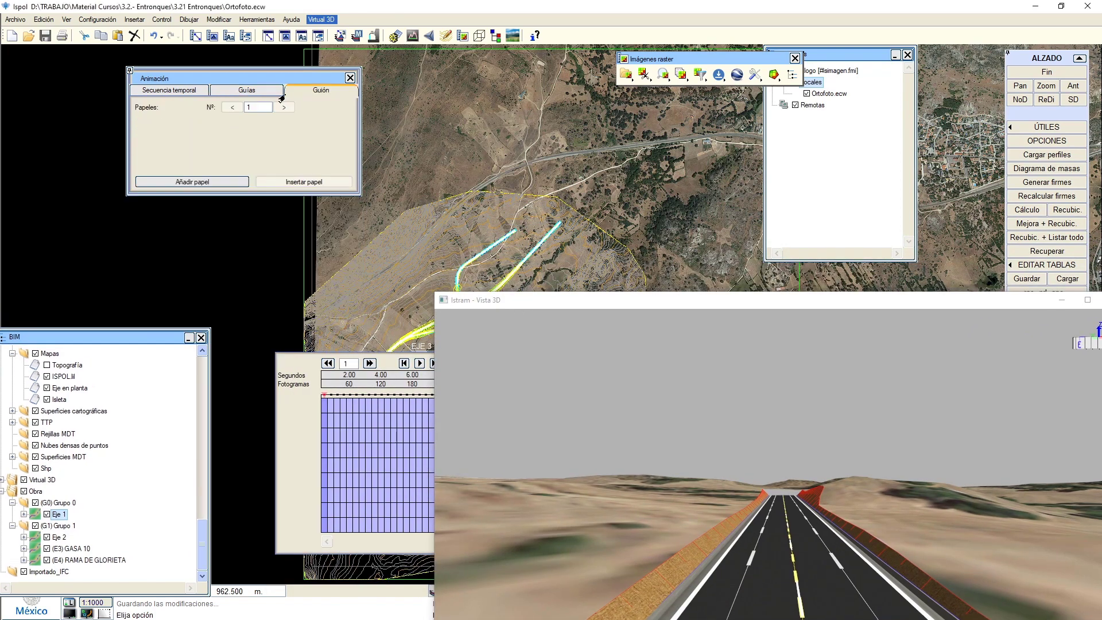
pyautogui.click(213, 182)
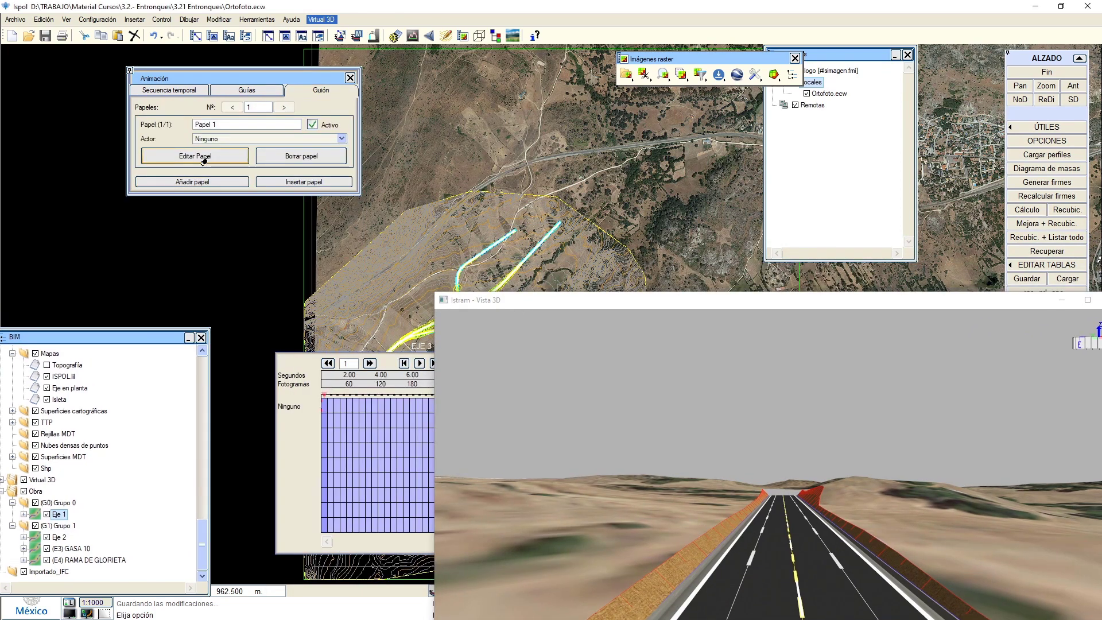
pyautogui.click(245, 139)
pyautogui.click(229, 143)
pyautogui.click(225, 140)
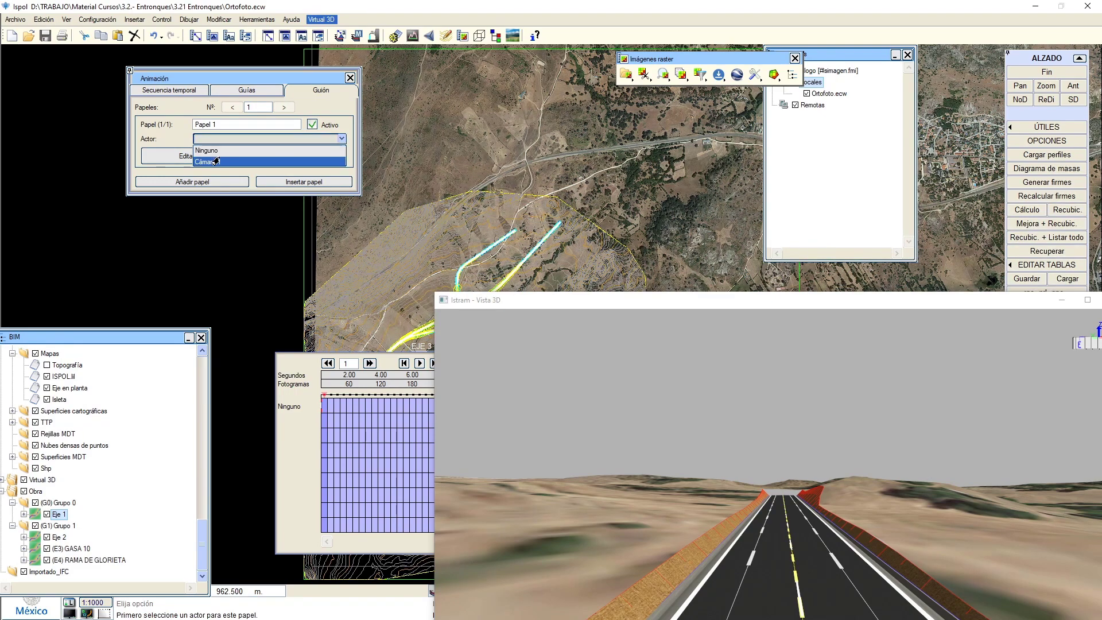
pyautogui.click(208, 160)
pyautogui.click(206, 160)
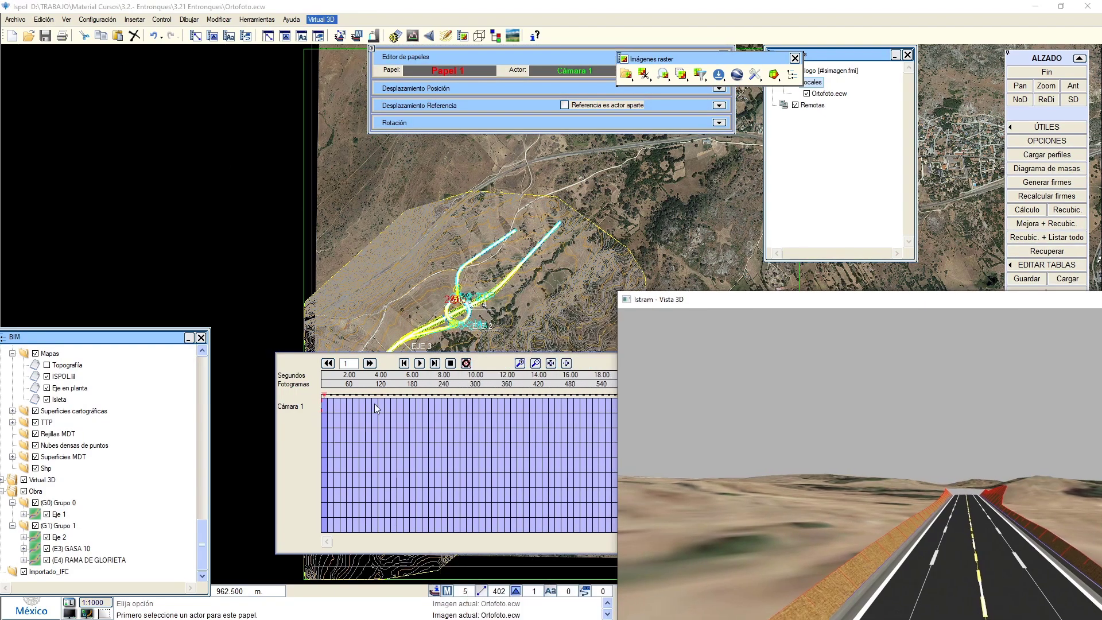
# Add a position displacement interval to the camera's role and assign it the guide Guía 1 Eje 1 Derecha.
pyautogui.click(717, 89)
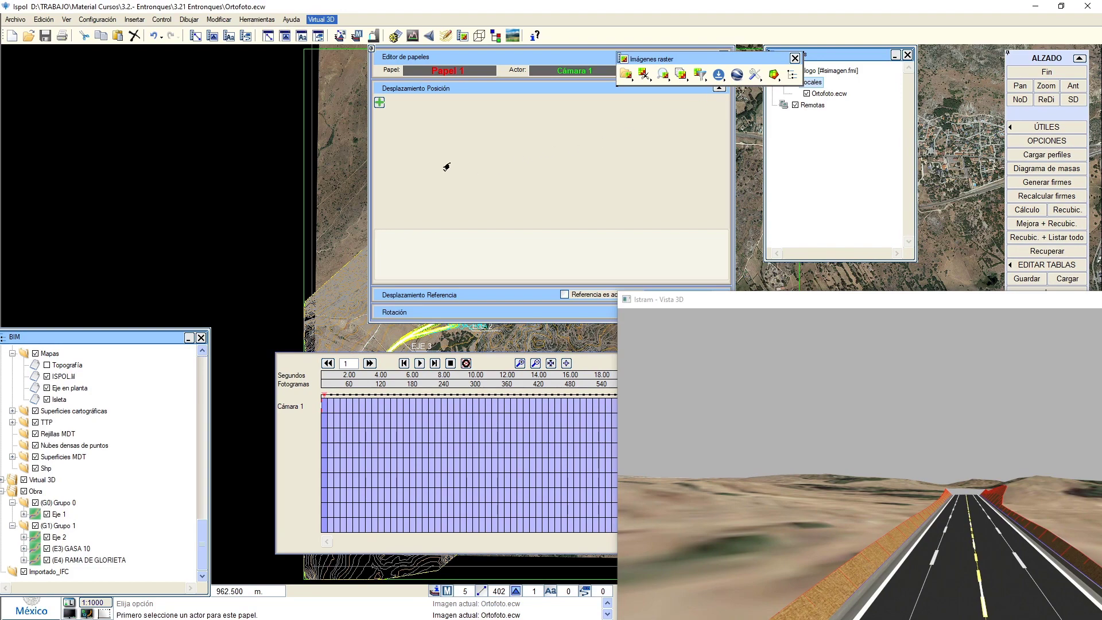
pyautogui.click(380, 103)
pyautogui.click(461, 113)
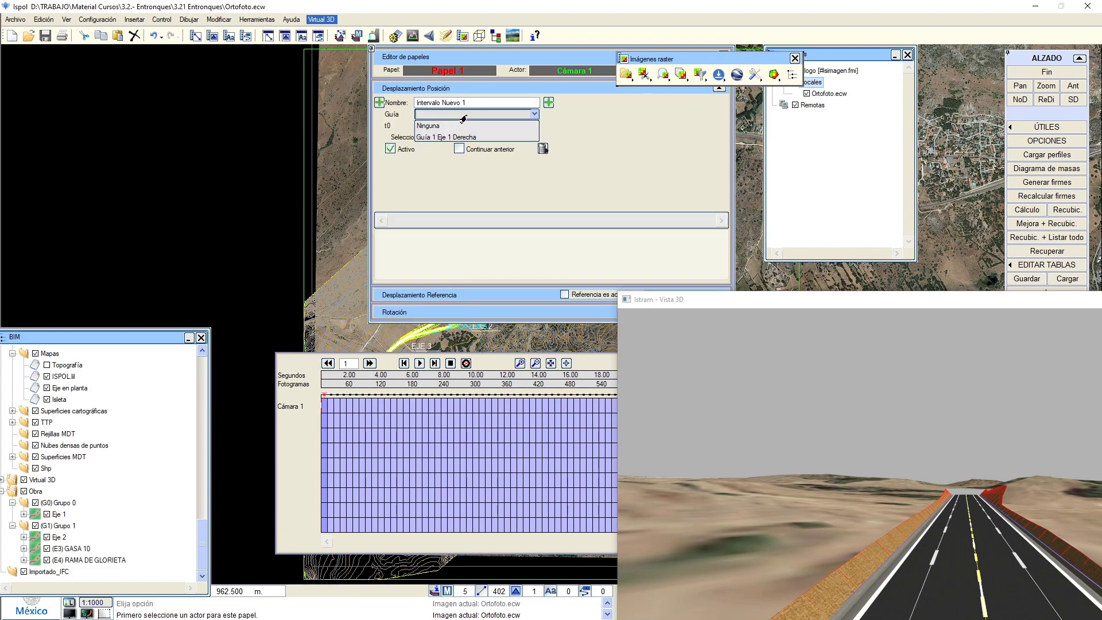
pyautogui.click(461, 137)
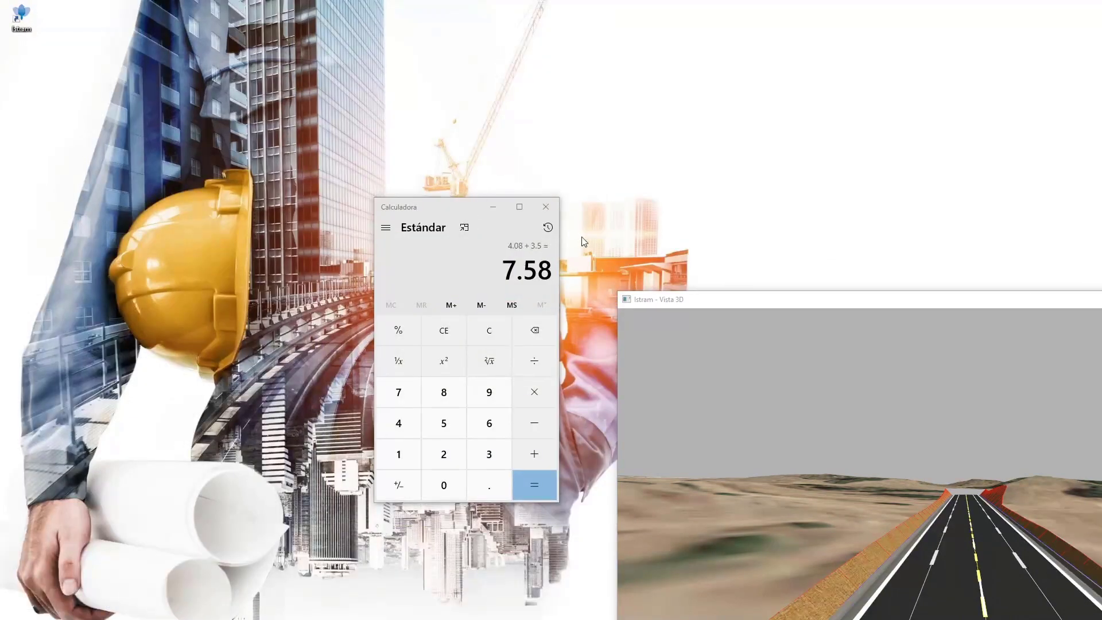
# Close the calculator and the remaining 3D view window.
pyautogui.click(549, 209)
pyautogui.moveTo(864, 307); pyautogui.dragTo(403, 286)
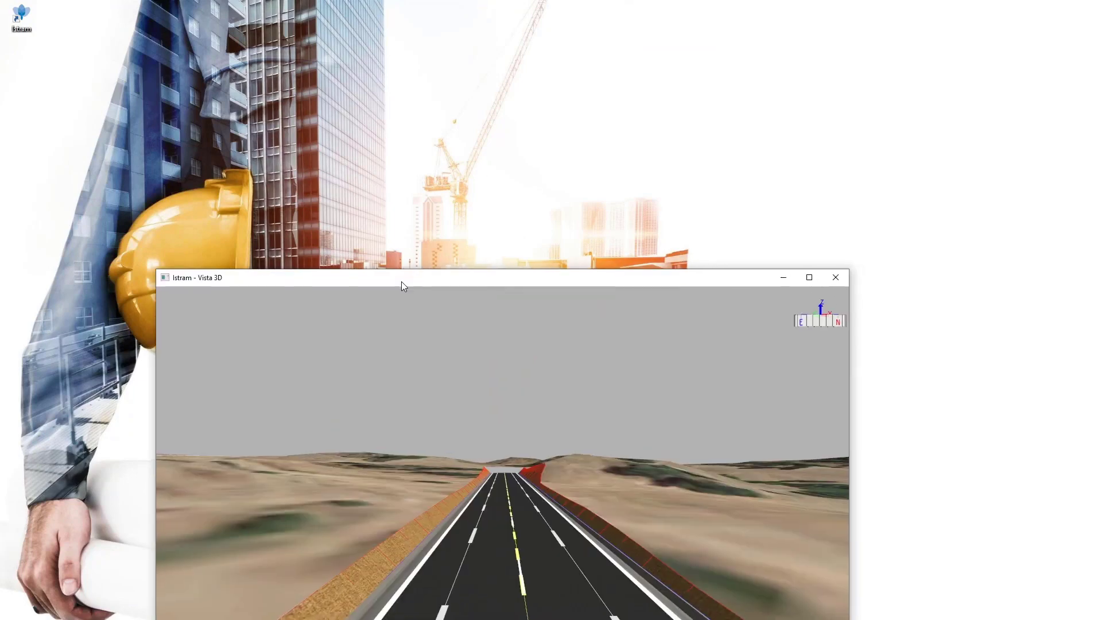
pyautogui.click(835, 278)
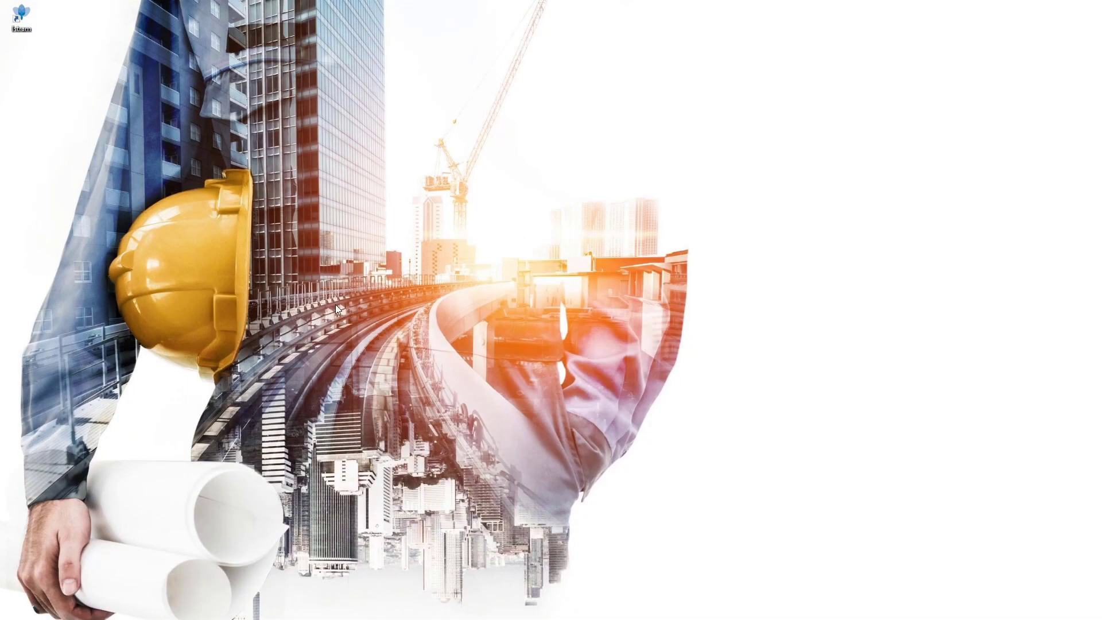